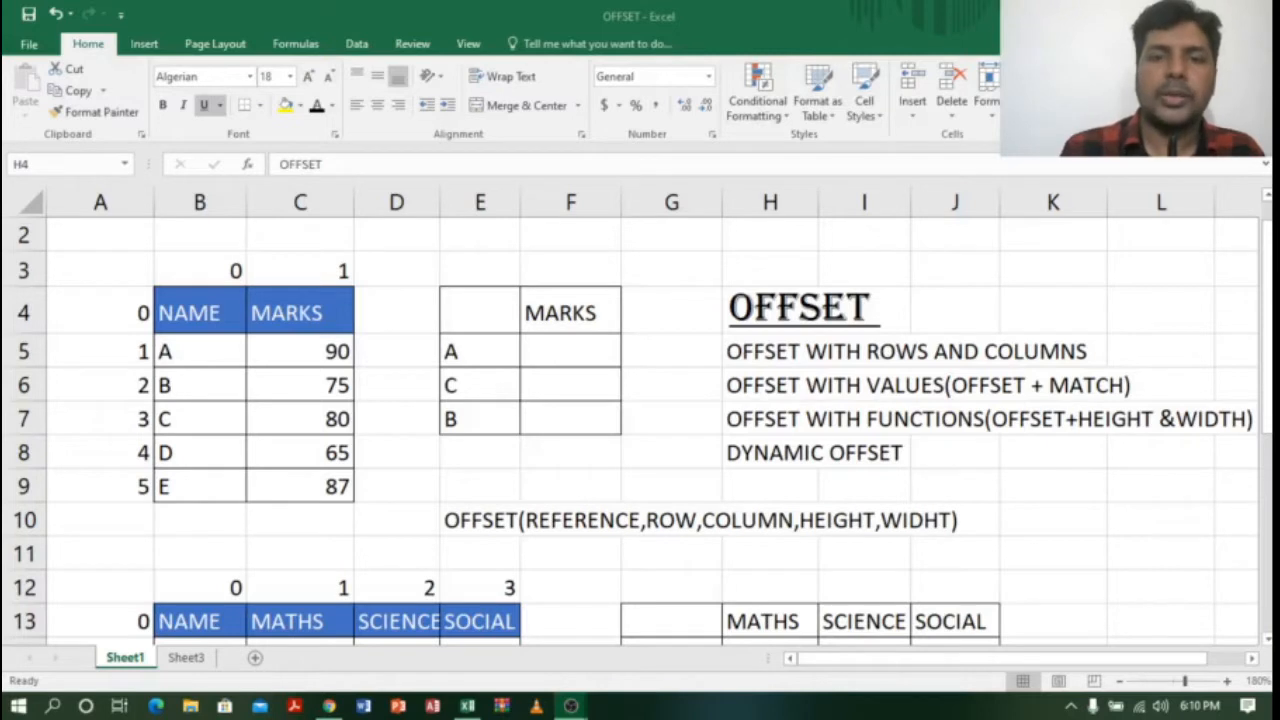
# Switch to Chrome to look over the YouTube channel's created playlists, and return to the OFFSET workbook in Excel
pyautogui.click(745, 310)
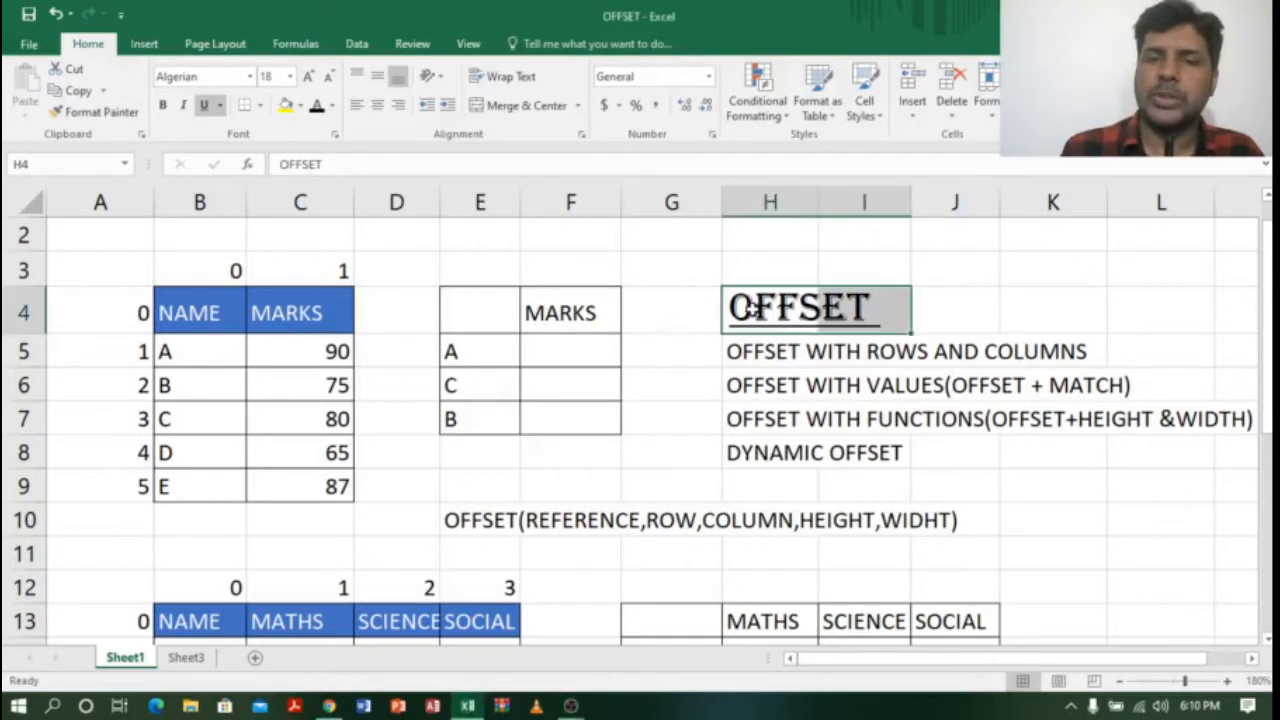
pyautogui.click(800, 385)
pyautogui.click(880, 307)
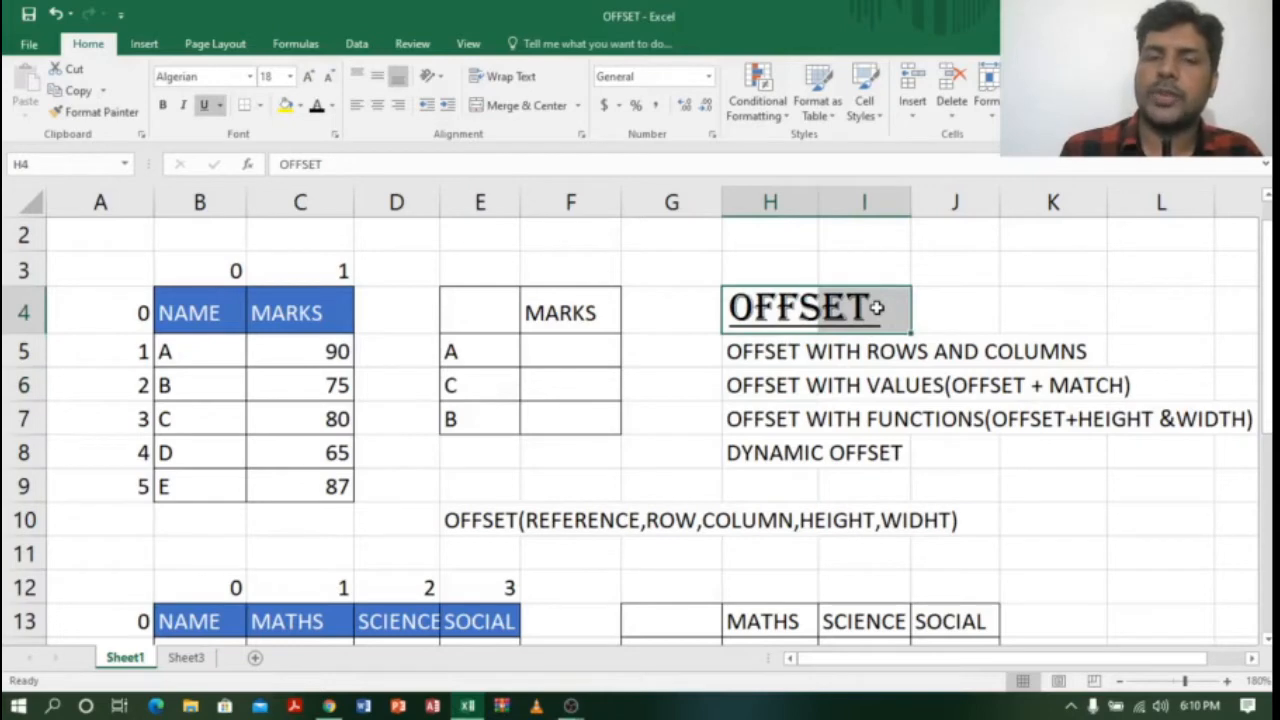
pyautogui.click(329, 706)
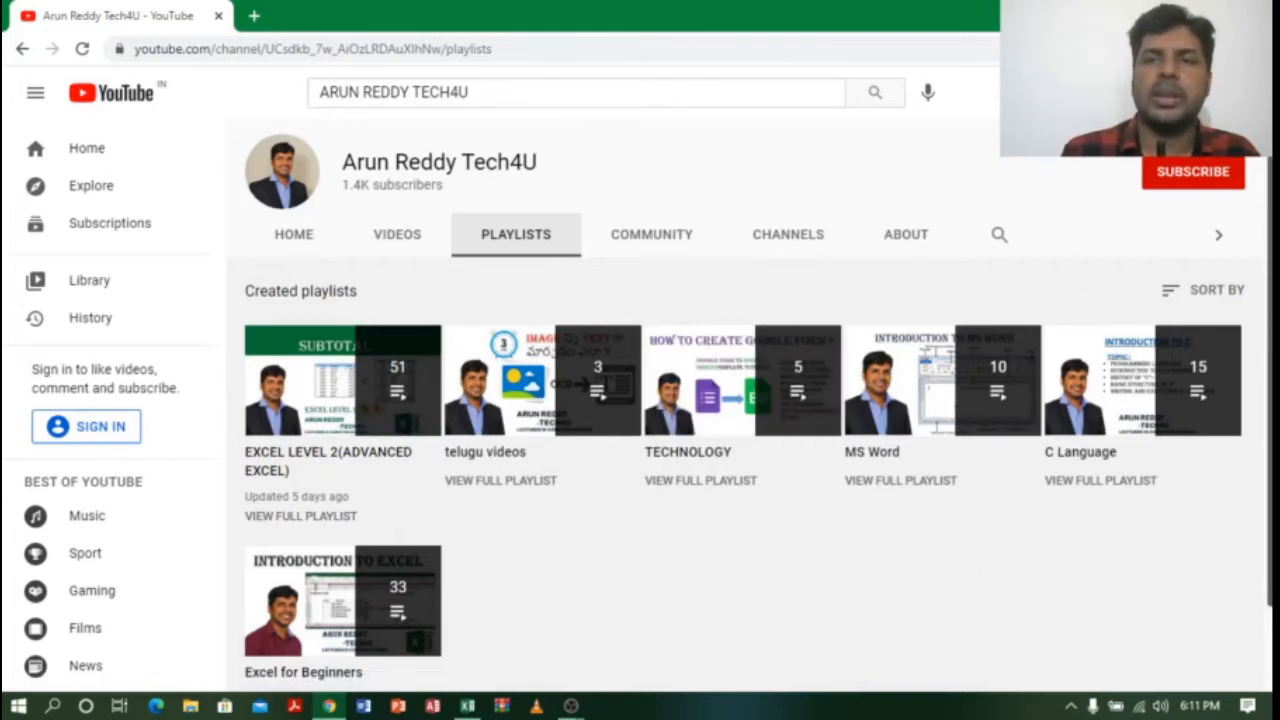
pyautogui.hotkey('alt', 'Tab')
pyautogui.click(667, 420)
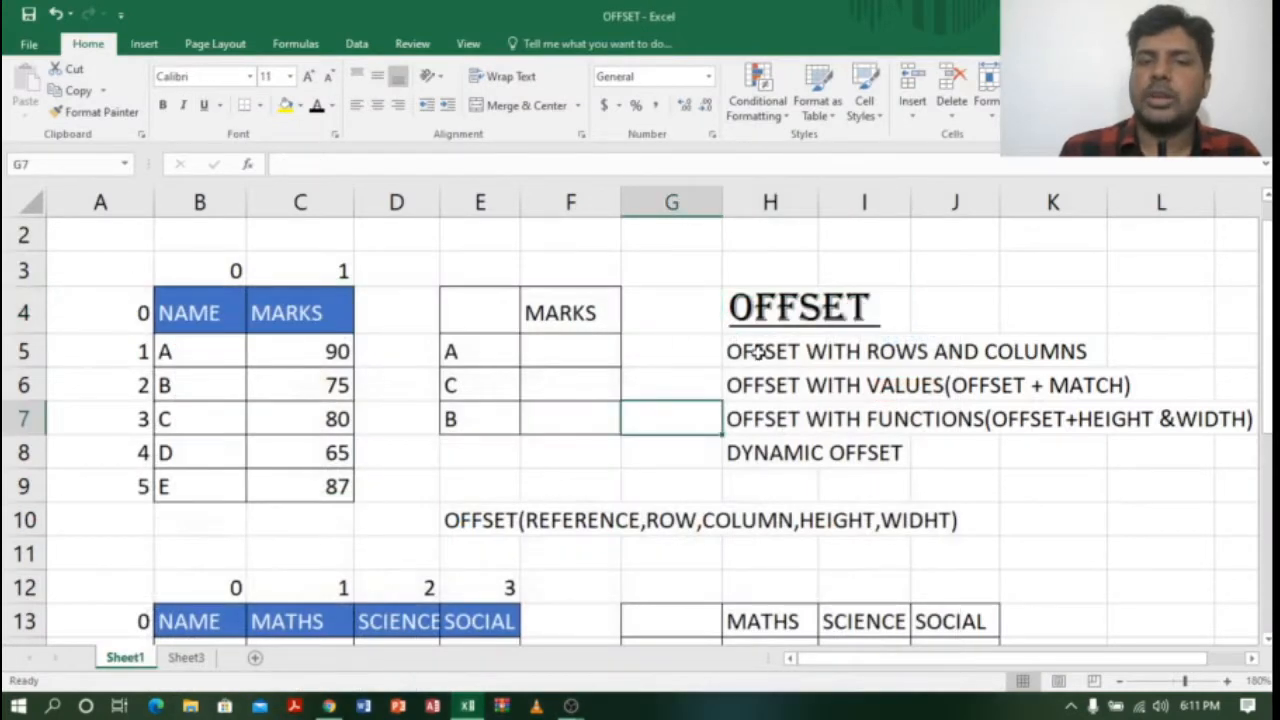
# Review the four OFFSET topics listed in H5:H8, from rows and columns through to dynamic OFFSET
pyautogui.moveTo(759, 352); pyautogui.dragTo(1120, 453)
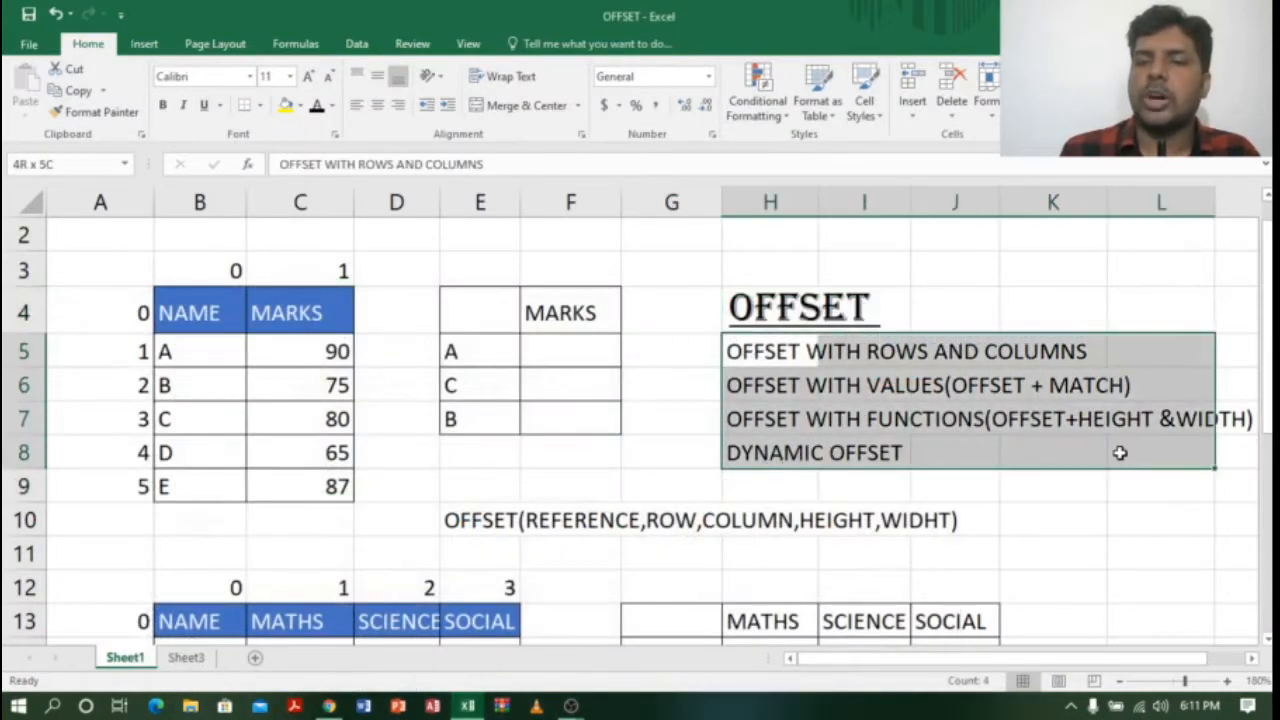
pyautogui.moveTo(752, 354); pyautogui.dragTo(1060, 355)
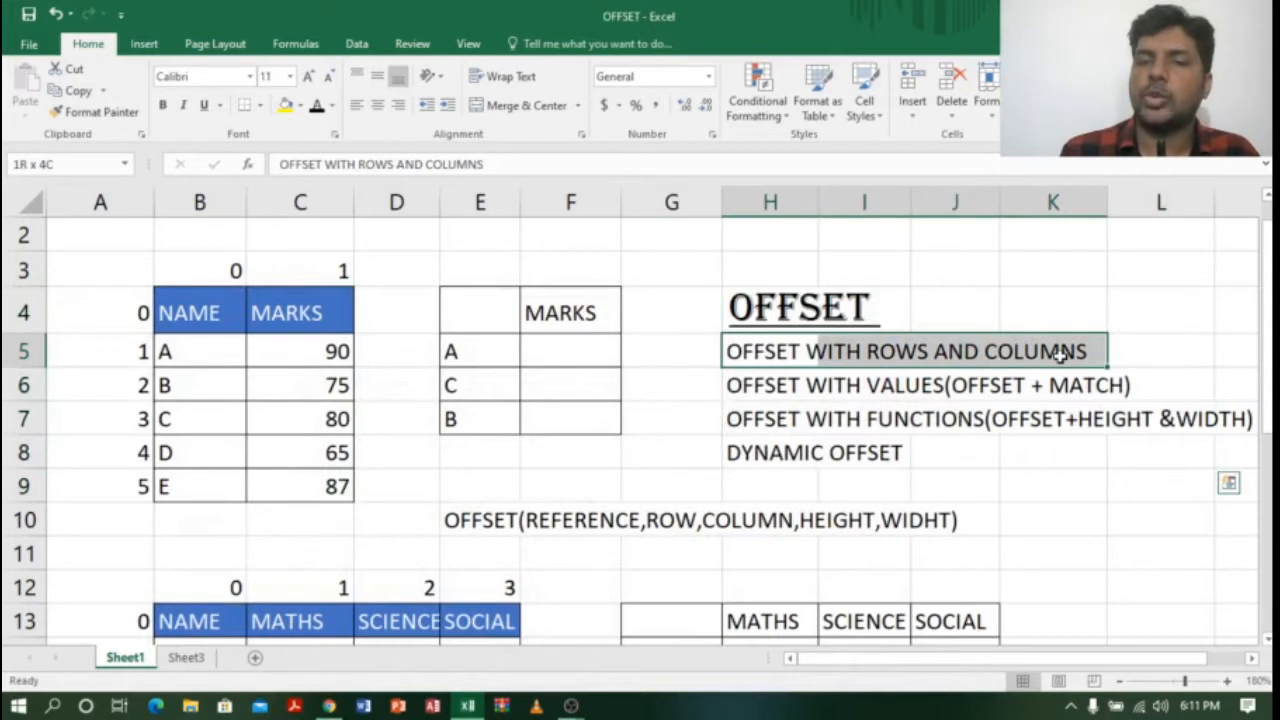
pyautogui.moveTo(770, 386); pyautogui.dragTo(998, 390)
pyautogui.moveTo(752, 419); pyautogui.dragTo(943, 437)
pyautogui.moveTo(737, 452); pyautogui.dragTo(947, 456)
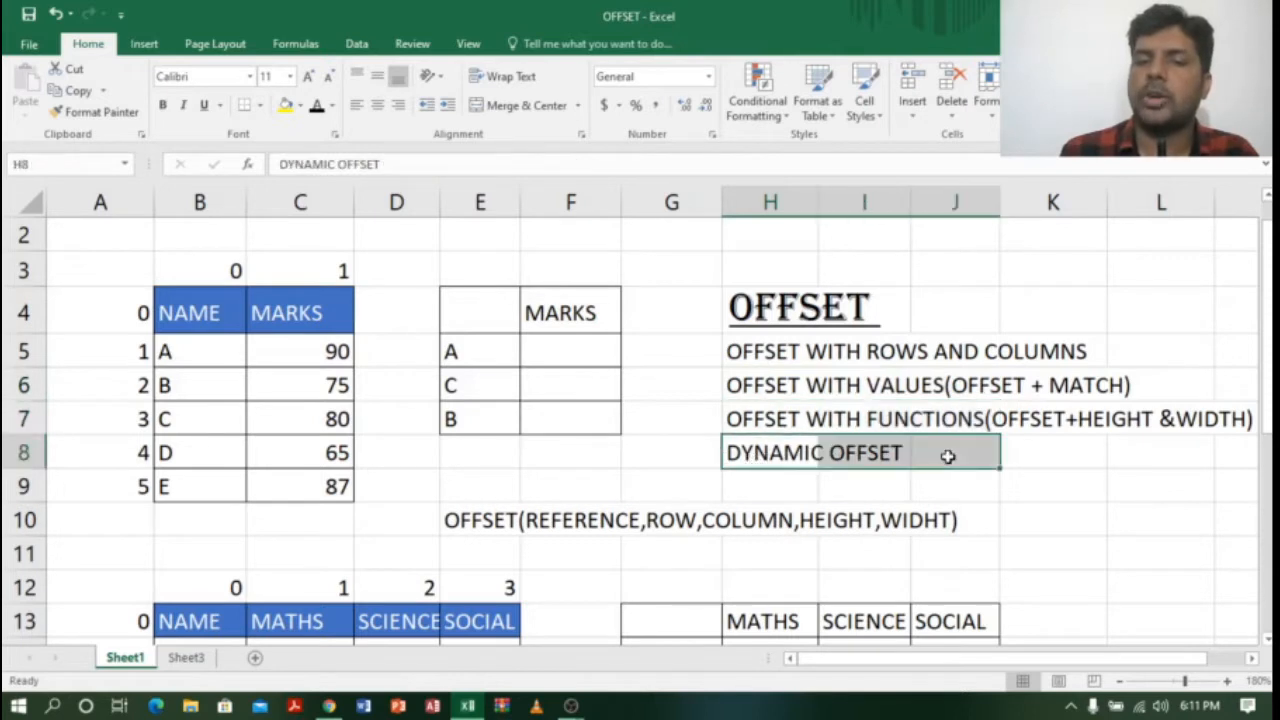
pyautogui.moveTo(757, 352); pyautogui.dragTo(1103, 358)
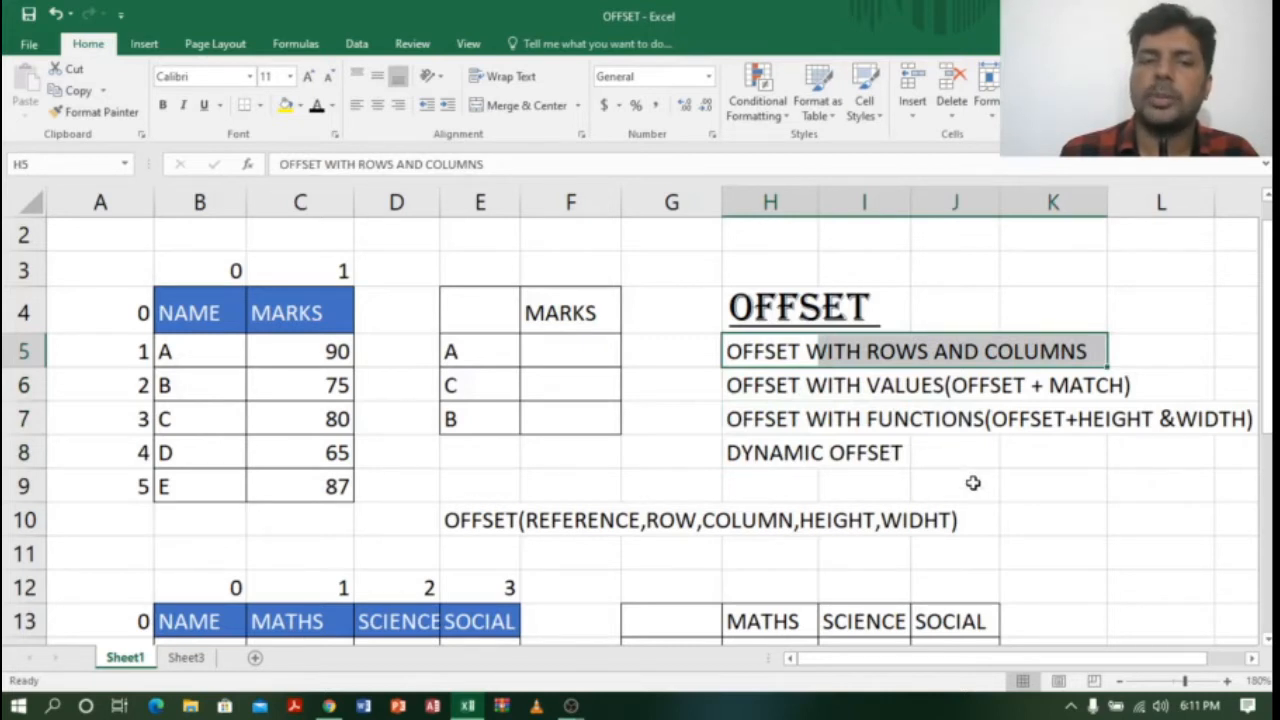
pyautogui.click(977, 483)
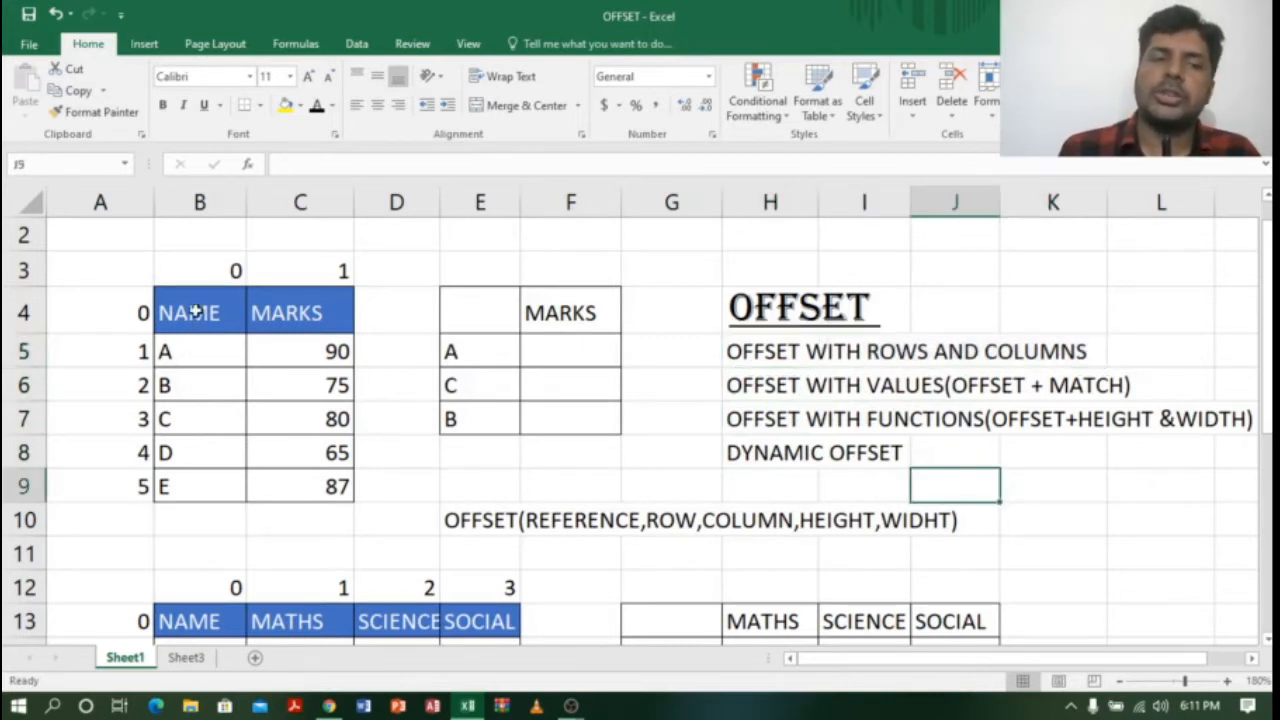
# Examine the NAME and MARKS table in B4:C9 together with its column index numbers in row 3 and row index numbers in column A
pyautogui.moveTo(196, 312); pyautogui.dragTo(310, 486)
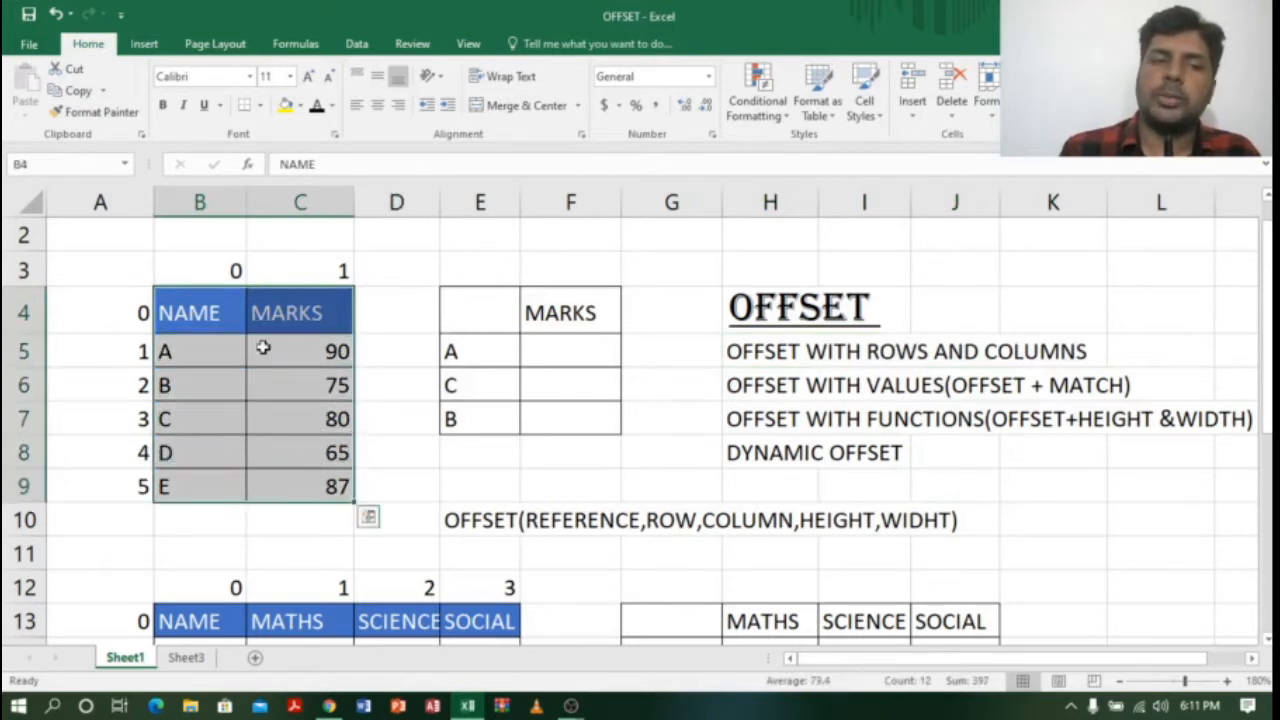
pyautogui.click(200, 202)
pyautogui.click(305, 200)
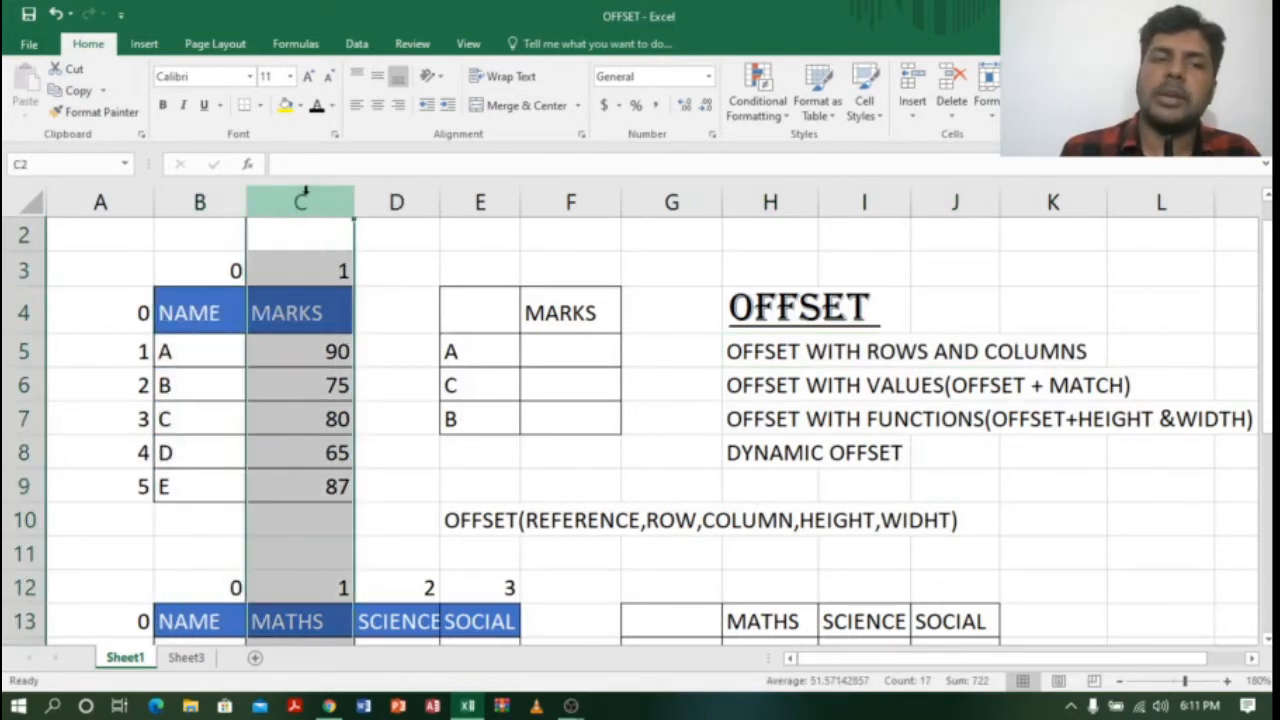
pyautogui.click(311, 376)
pyautogui.click(208, 261)
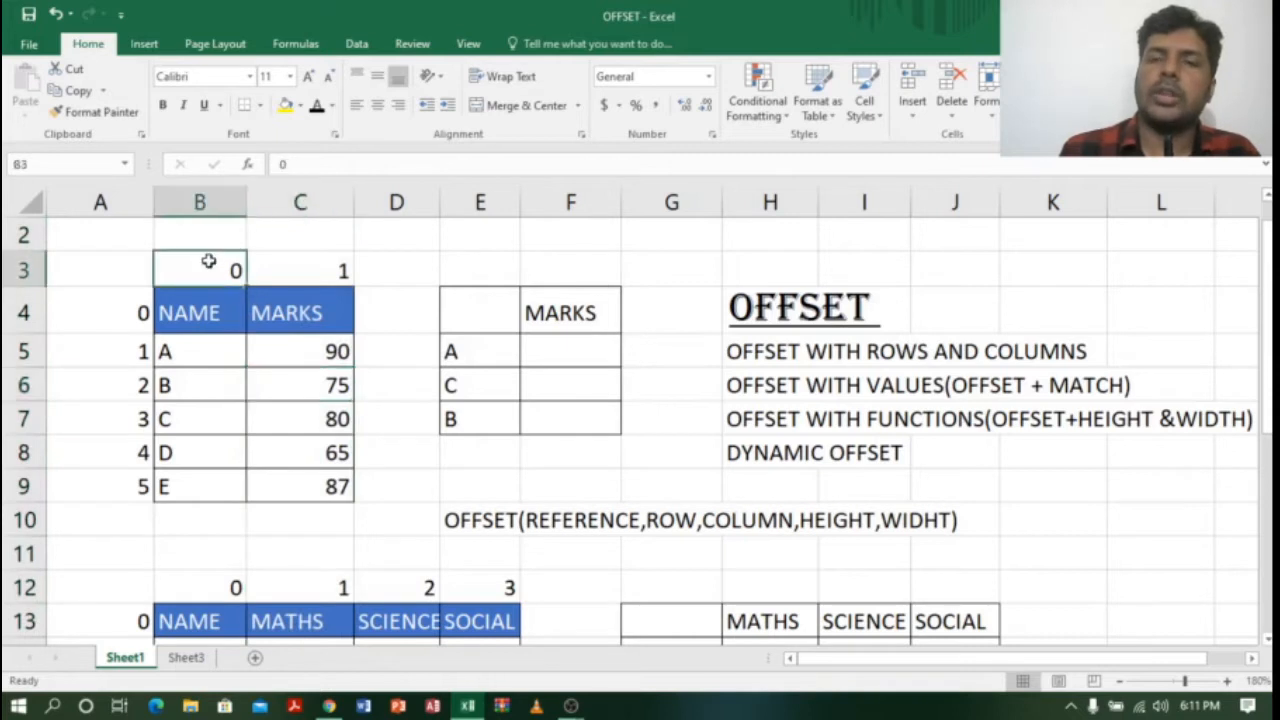
pyautogui.click(314, 271)
pyautogui.click(140, 315)
pyautogui.moveTo(140, 315); pyautogui.dragTo(143, 486)
# Compare the lookup table's name in E5 and its empty MARKS cell F5 with the source data in B4:C9
pyautogui.click(565, 356)
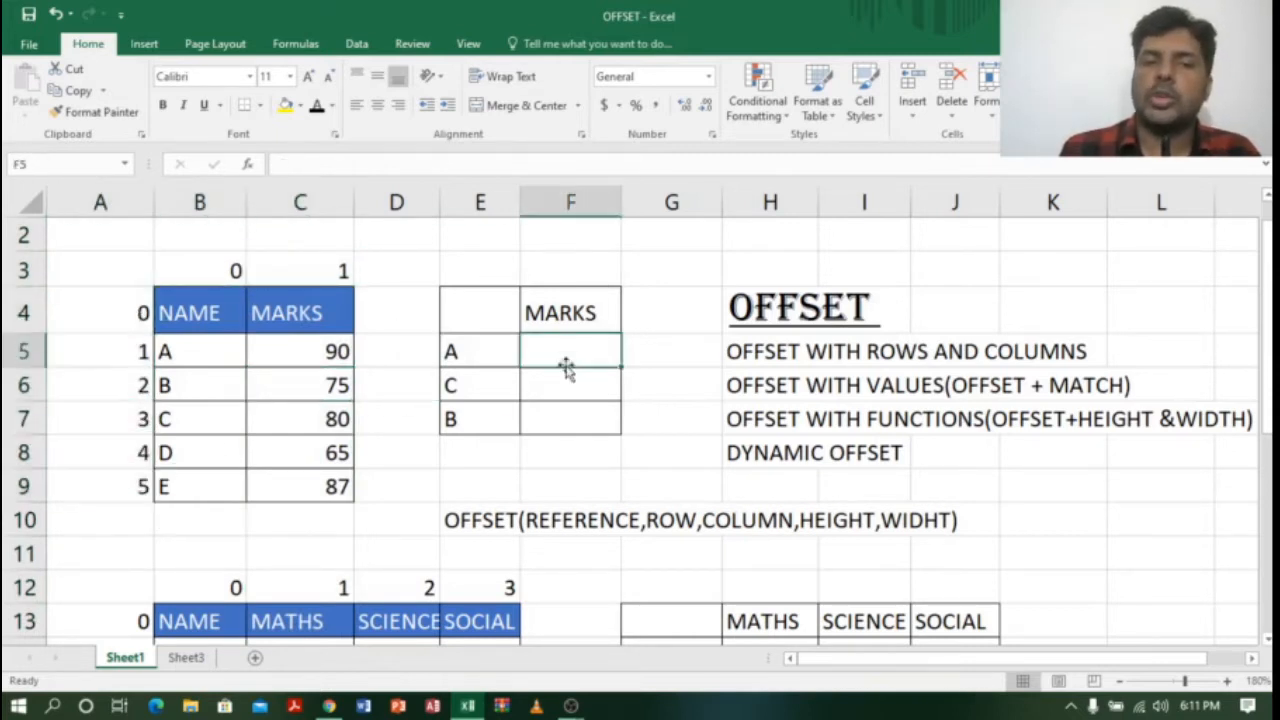
pyautogui.click(495, 317)
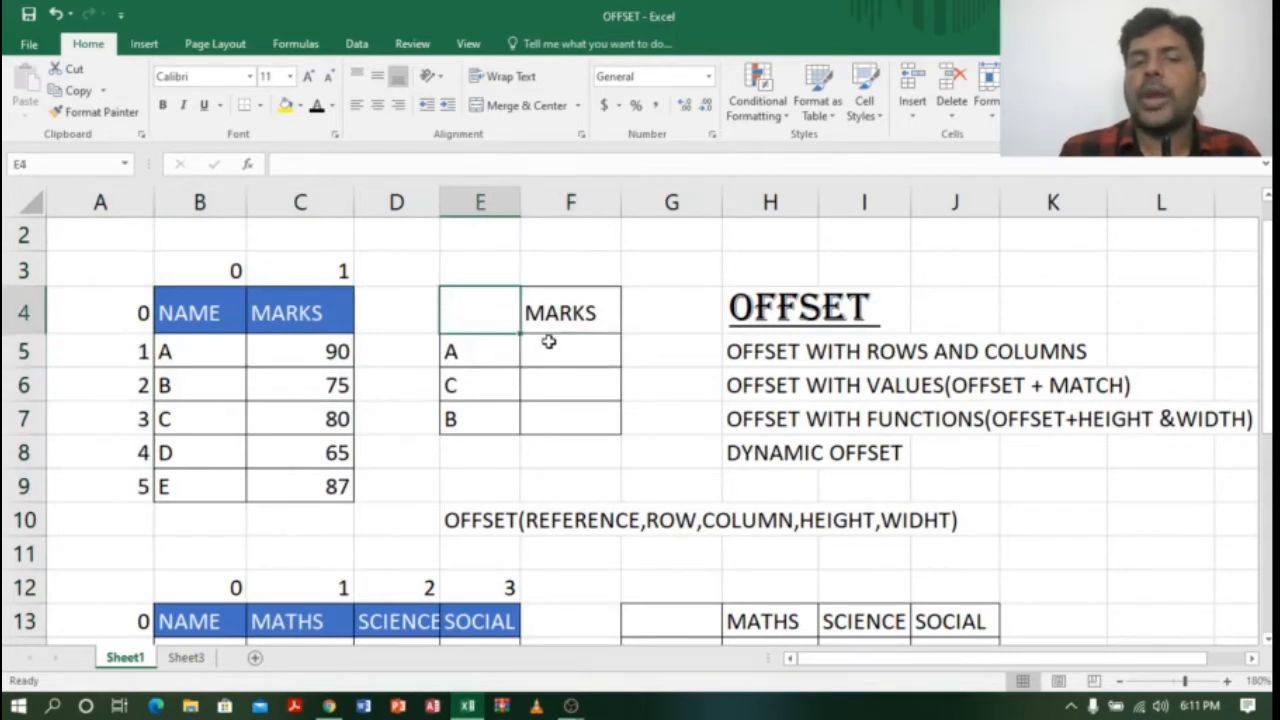
pyautogui.click(471, 351)
pyautogui.click(566, 347)
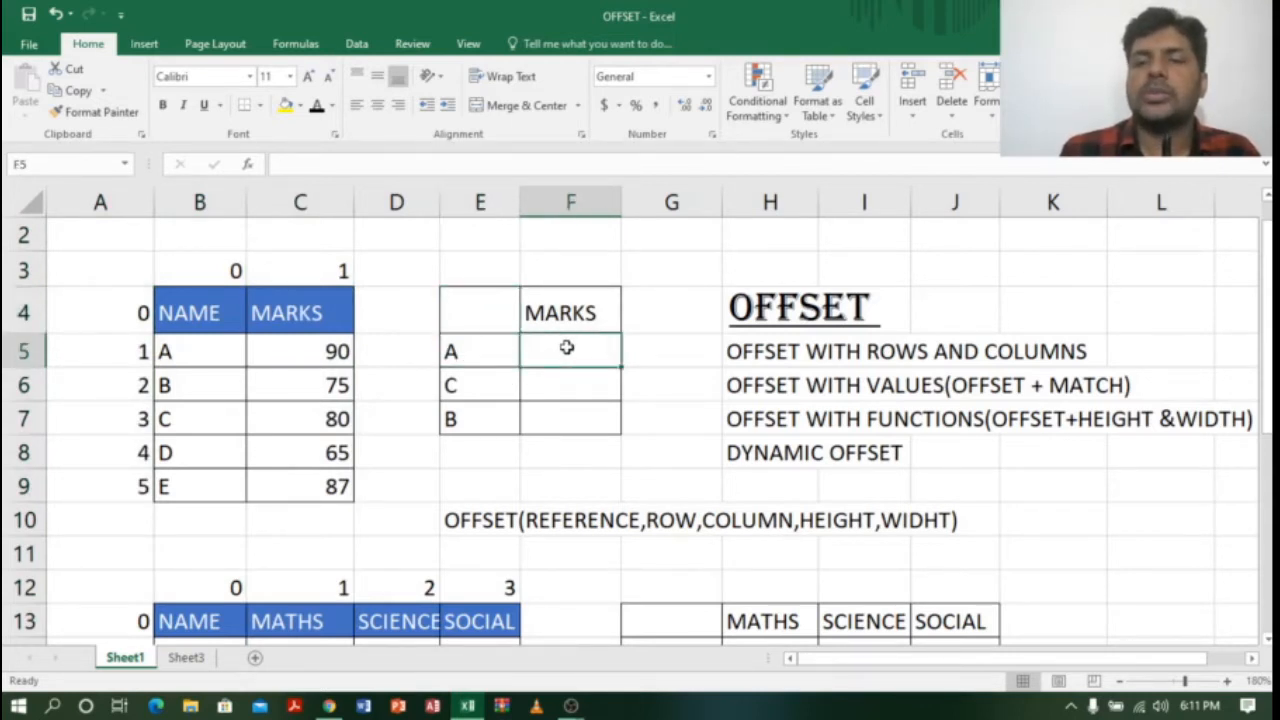
pyautogui.click(470, 348)
pyautogui.click(574, 352)
pyautogui.moveTo(197, 316); pyautogui.dragTo(342, 486)
pyautogui.click(584, 357)
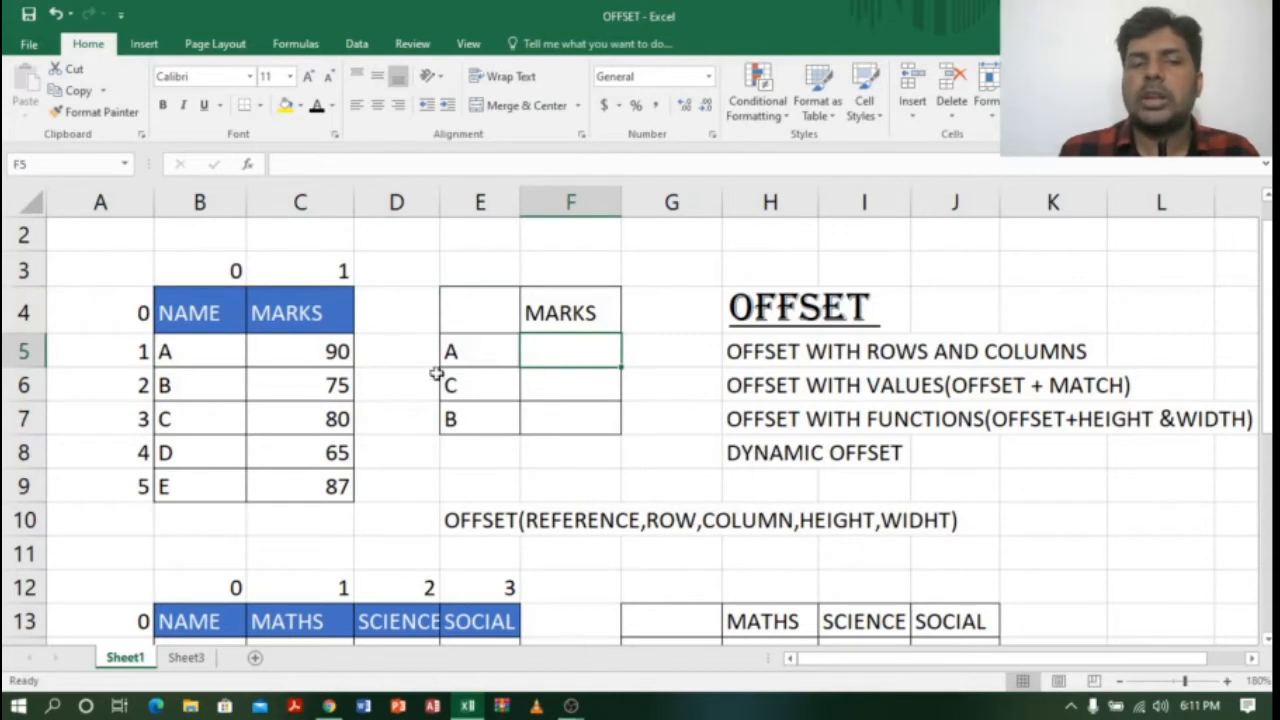
pyautogui.click(481, 351)
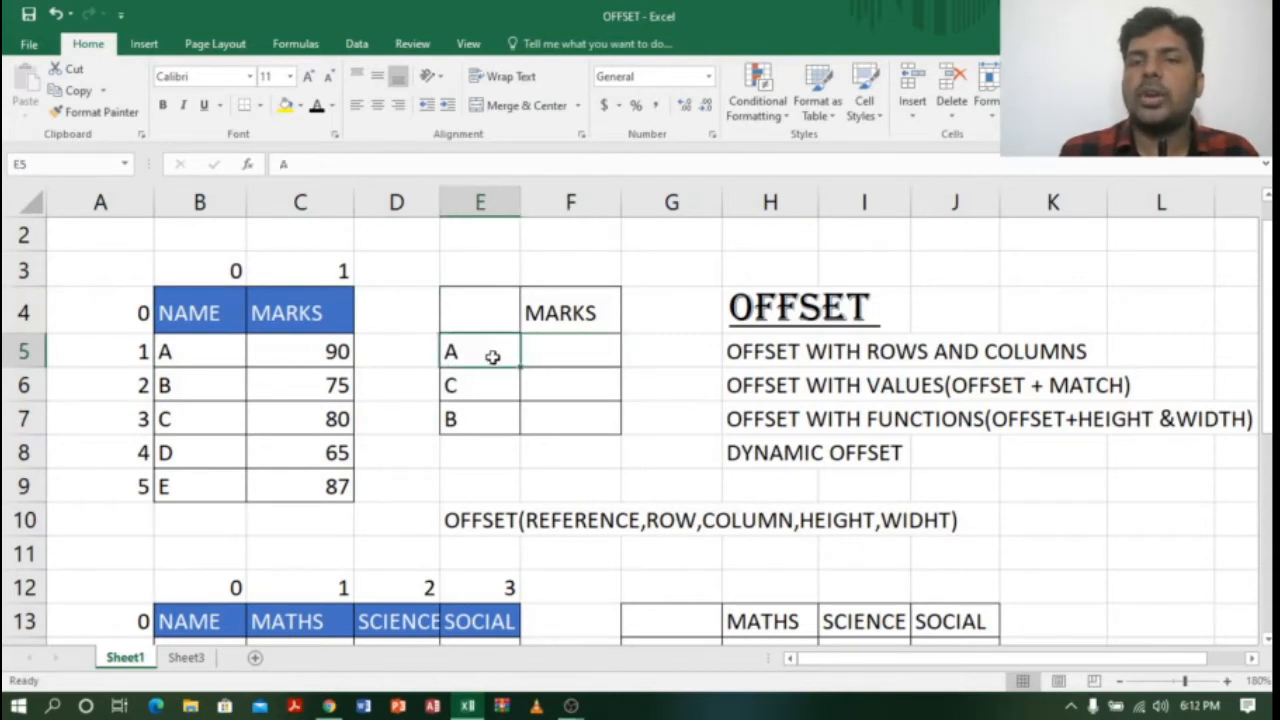
pyautogui.moveTo(180, 316); pyautogui.dragTo(320, 470)
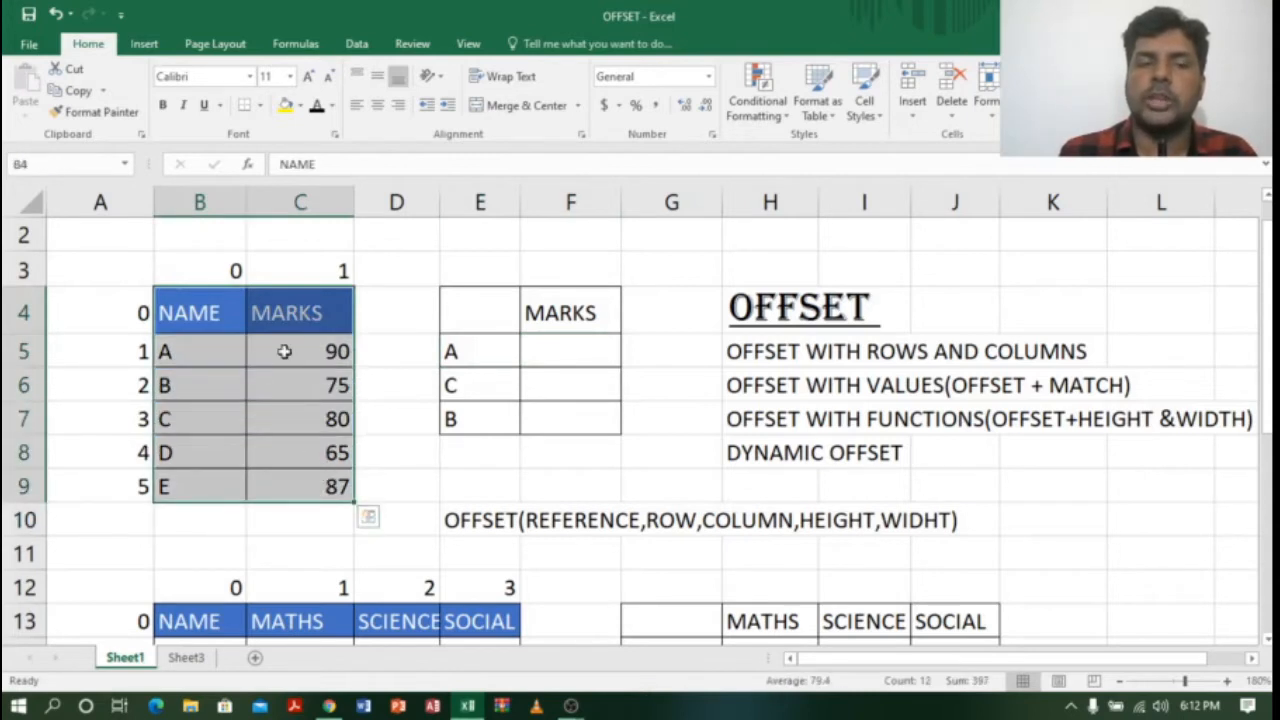
pyautogui.click(470, 355)
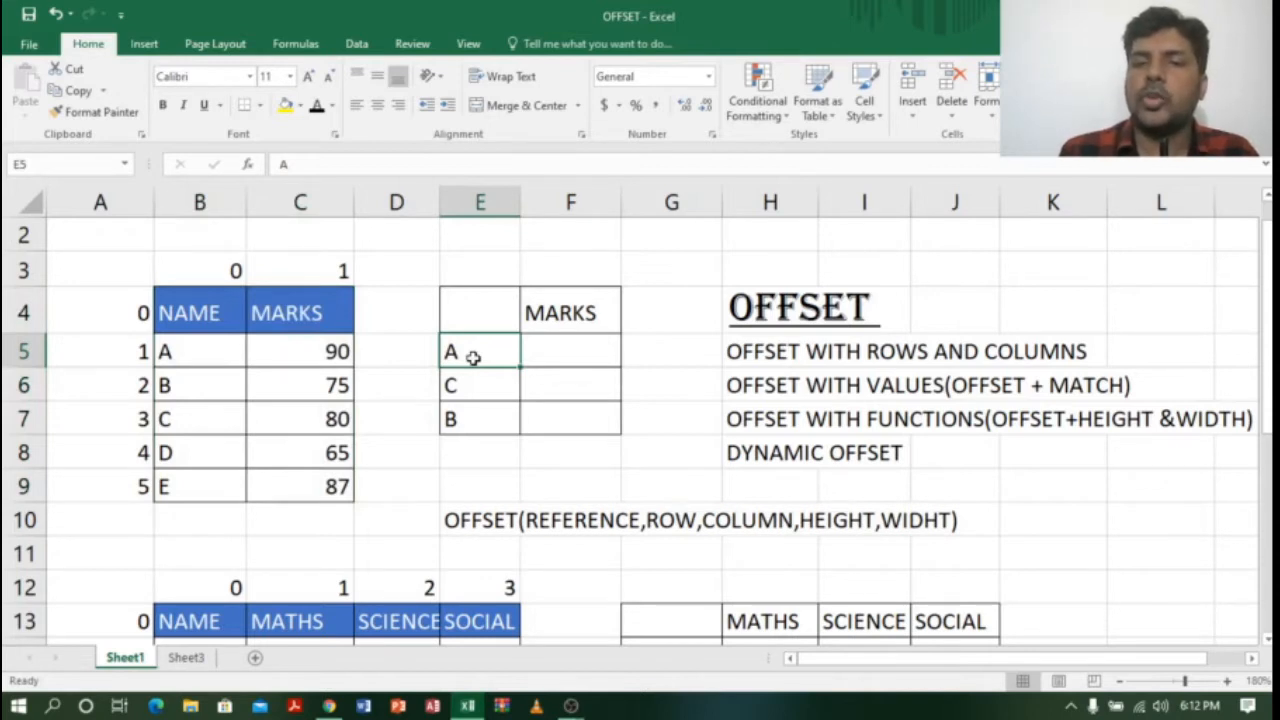
# Enter the formula =OFFSET(B4,1,1) in F5 to return the marks for name A
pyautogui.click(581, 355)
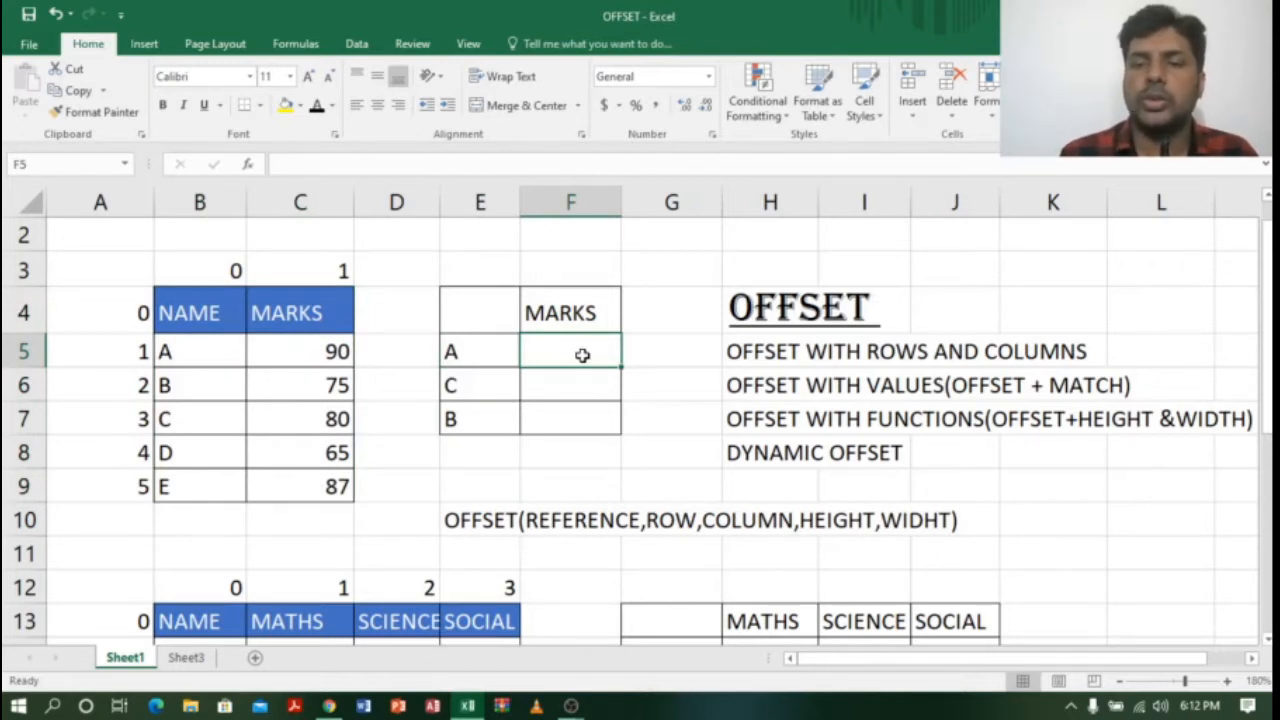
pyautogui.write('=')
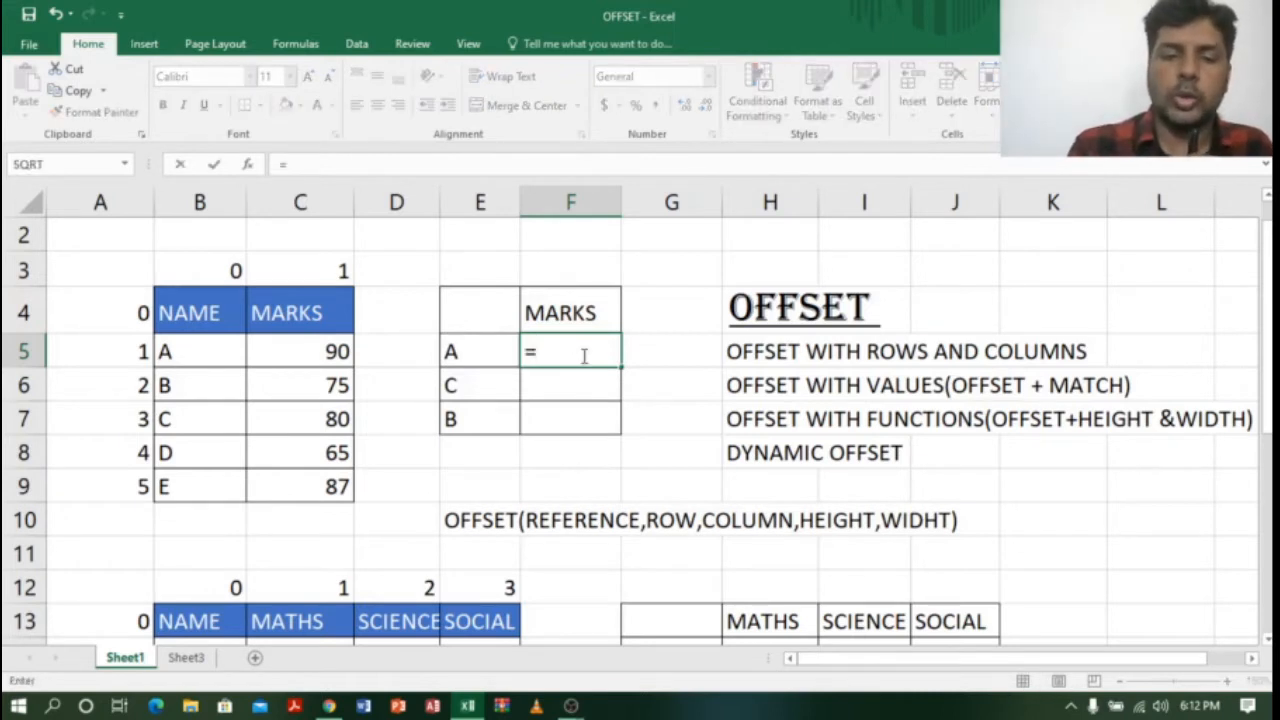
pyautogui.write('O')
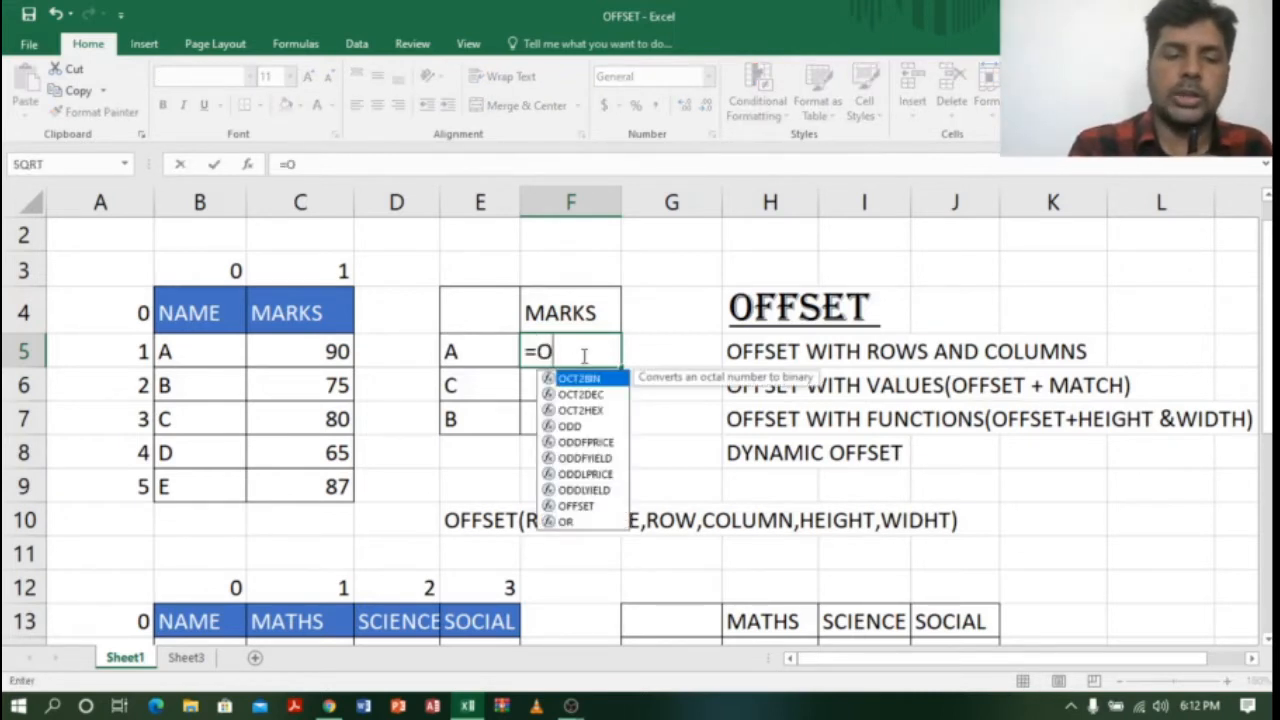
pyautogui.write('FF')
pyautogui.press('Tab')
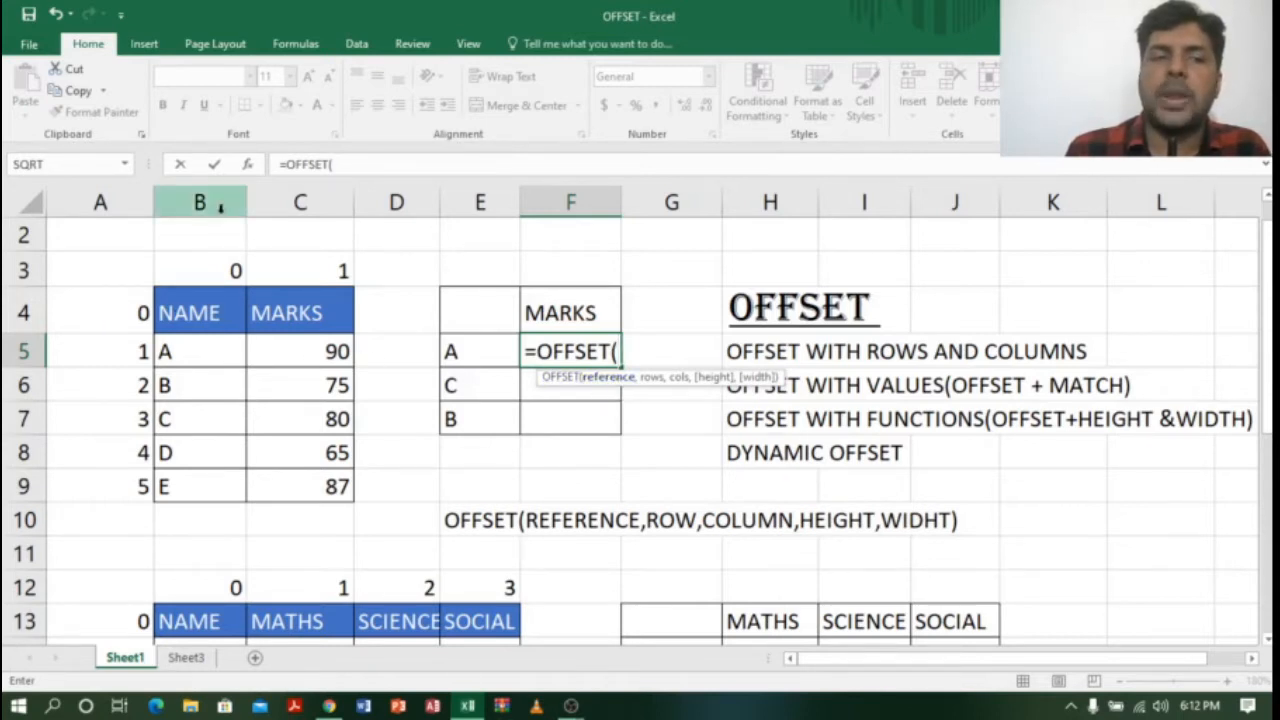
pyautogui.click(220, 312)
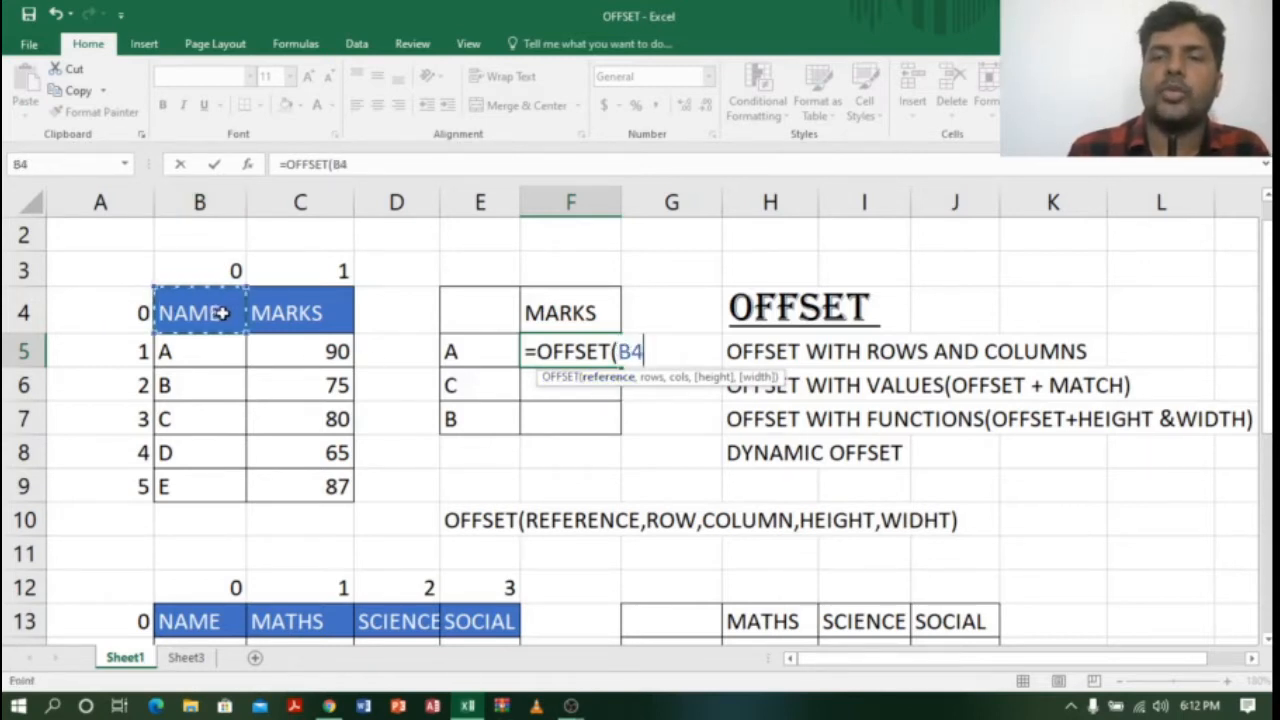
pyautogui.write(',')
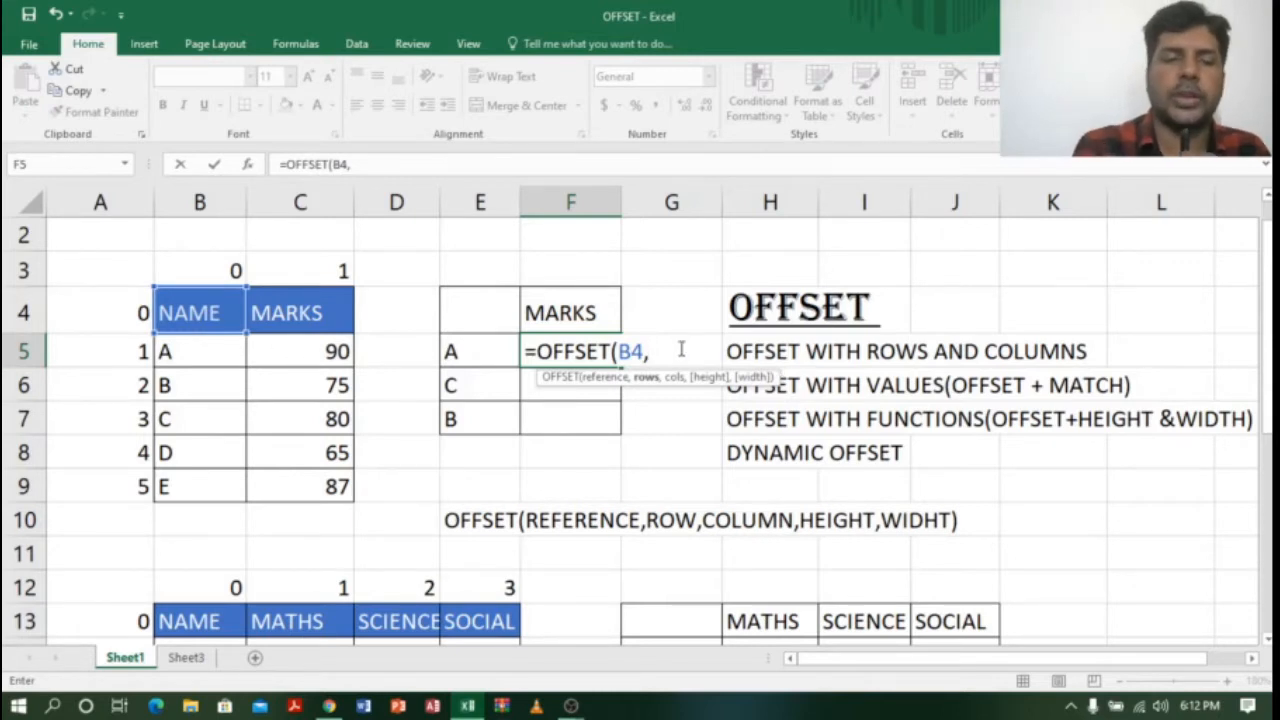
pyautogui.write('1,')
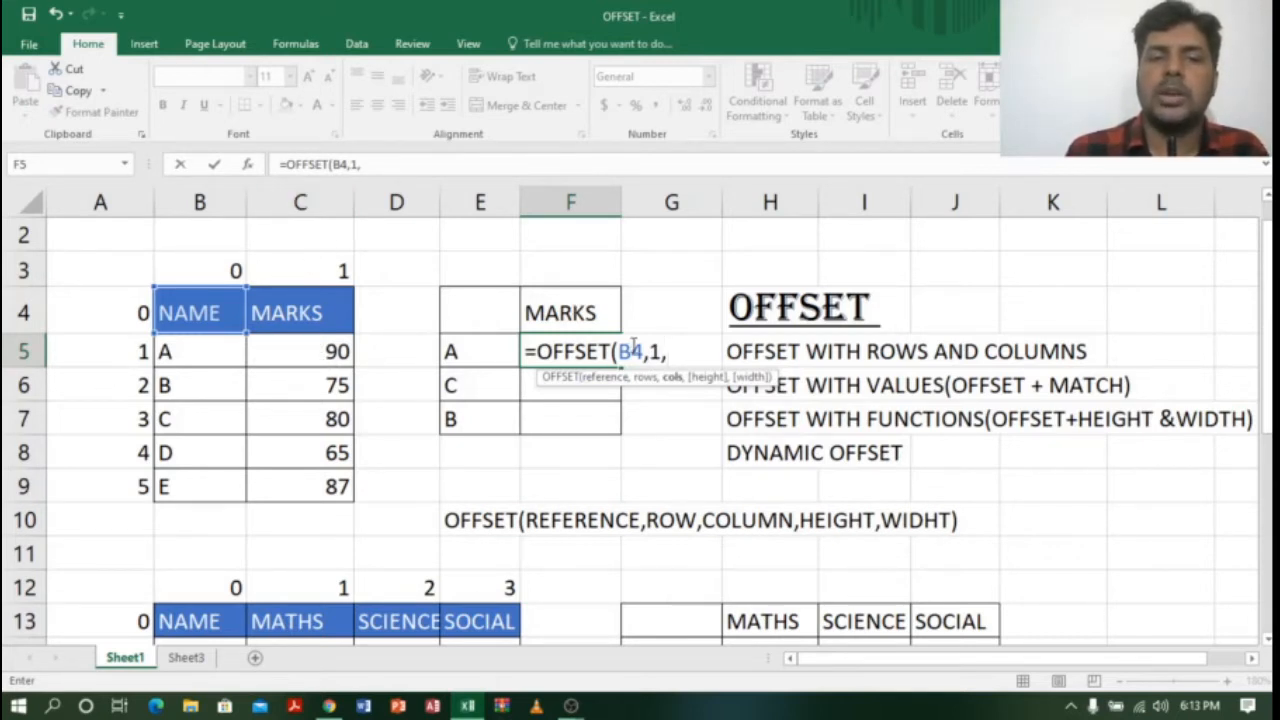
pyautogui.write('1')
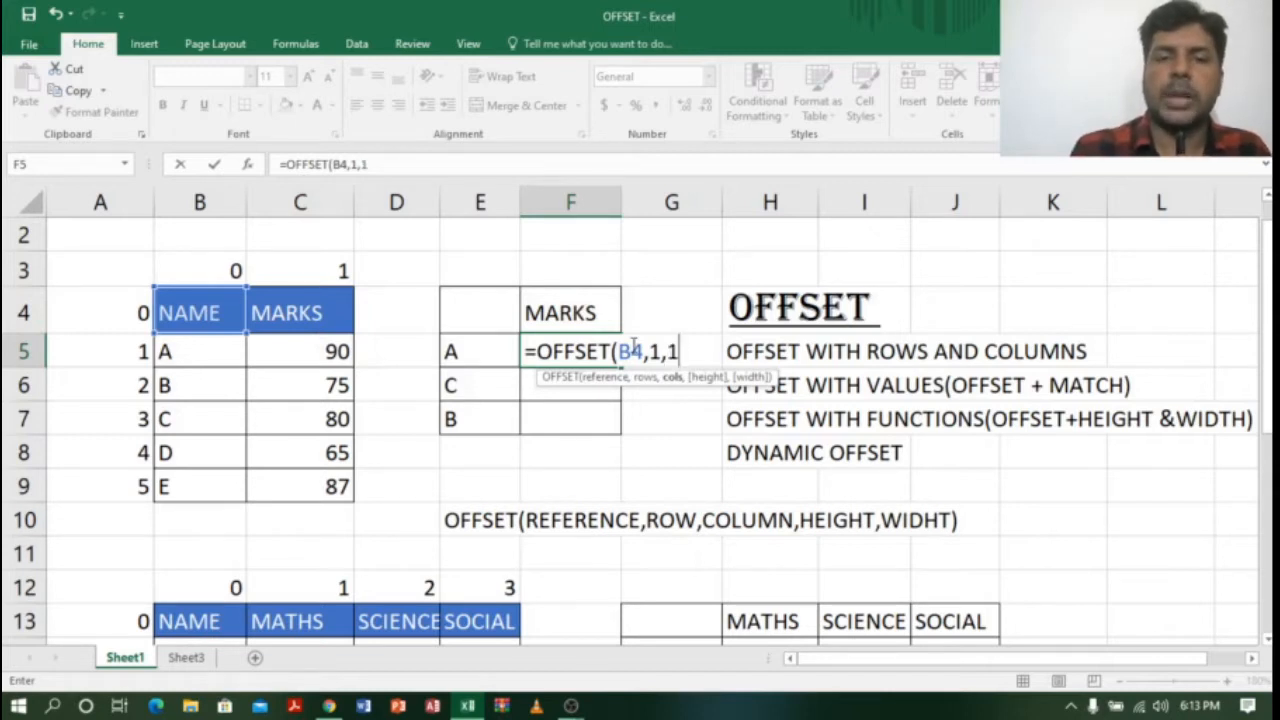
pyautogui.write(')')
pyautogui.press('Return')
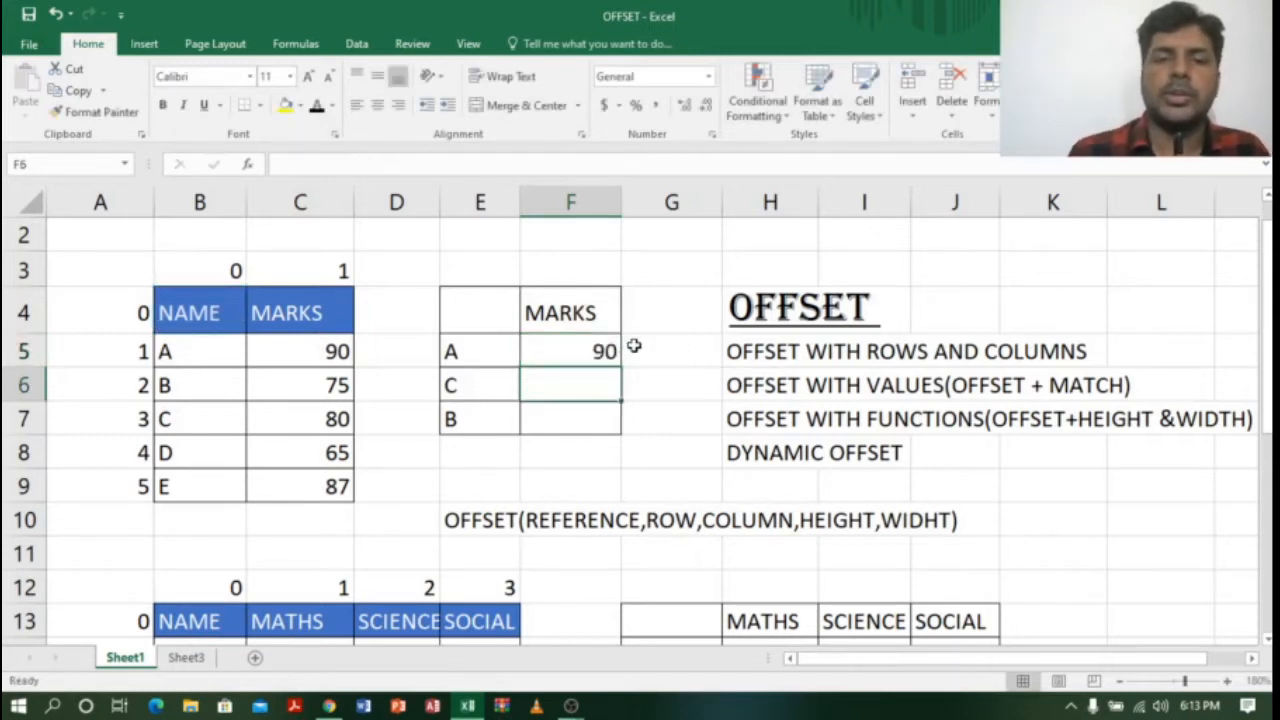
# Review the OFFSET formula in F5 against its reference cell B4, row 4, column B and the MARKS header in C4
pyautogui.click(583, 355)
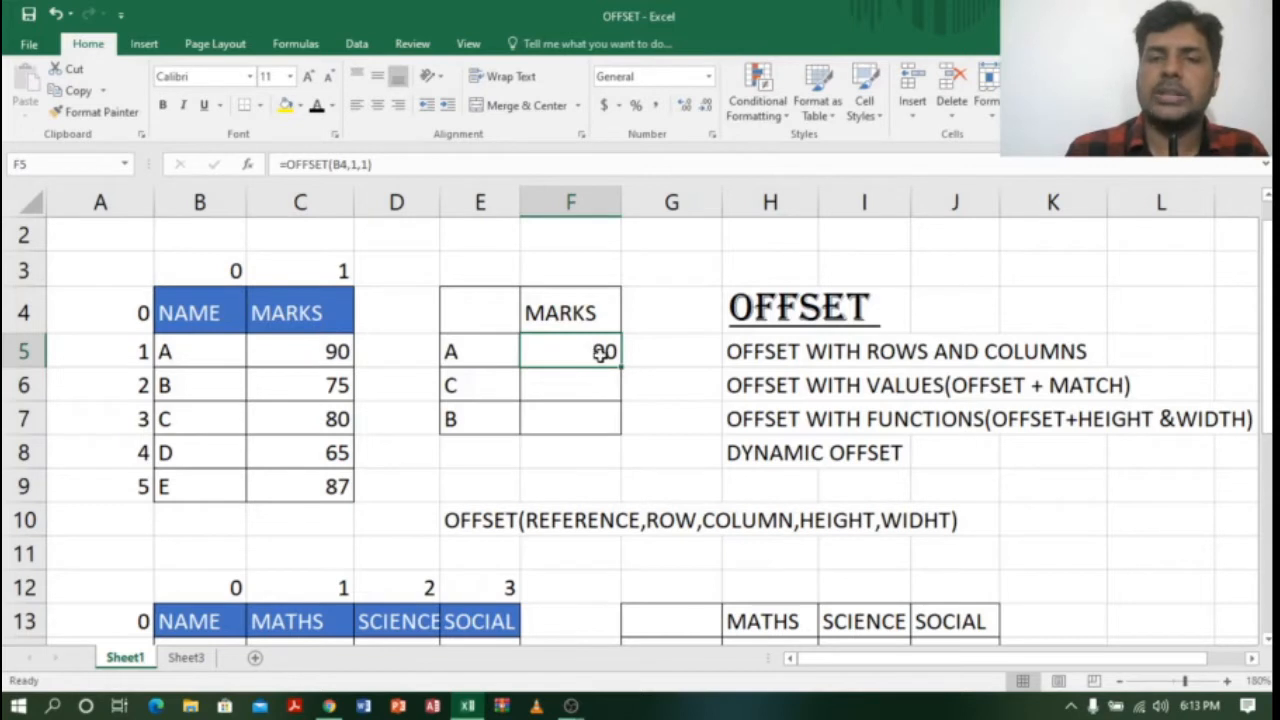
pyautogui.doubleClick(600, 352)
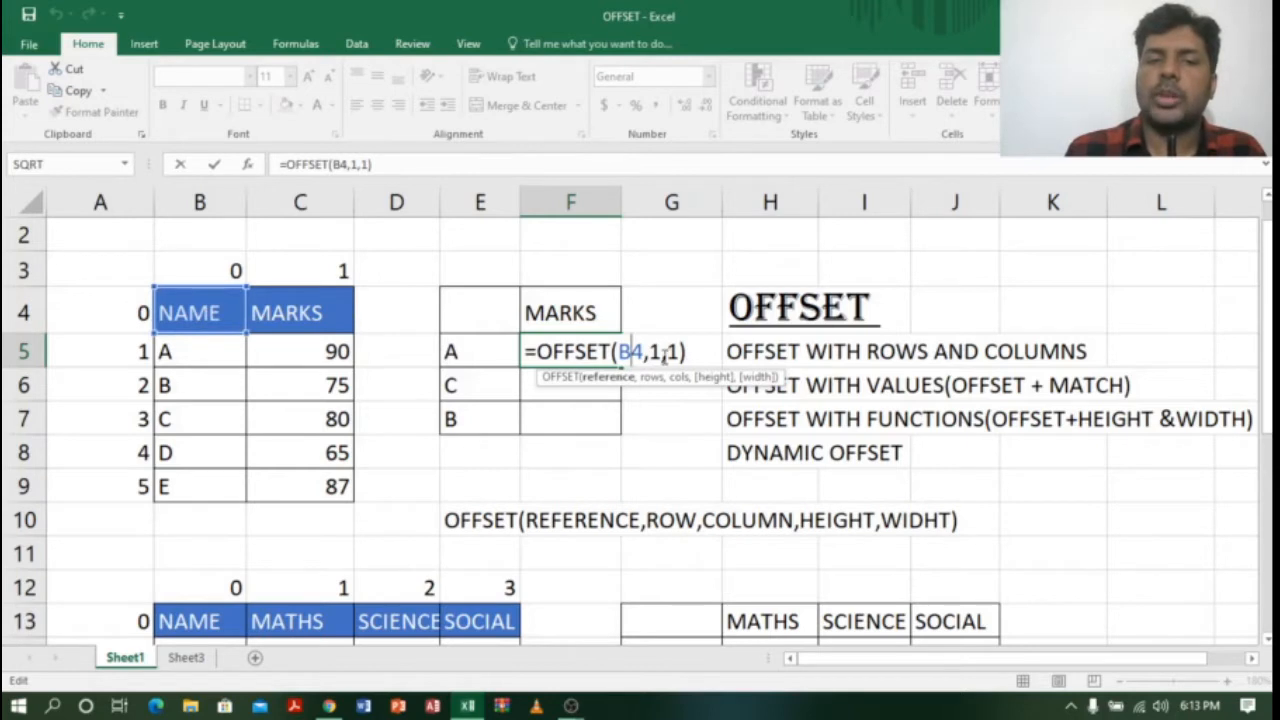
pyautogui.press('Return')
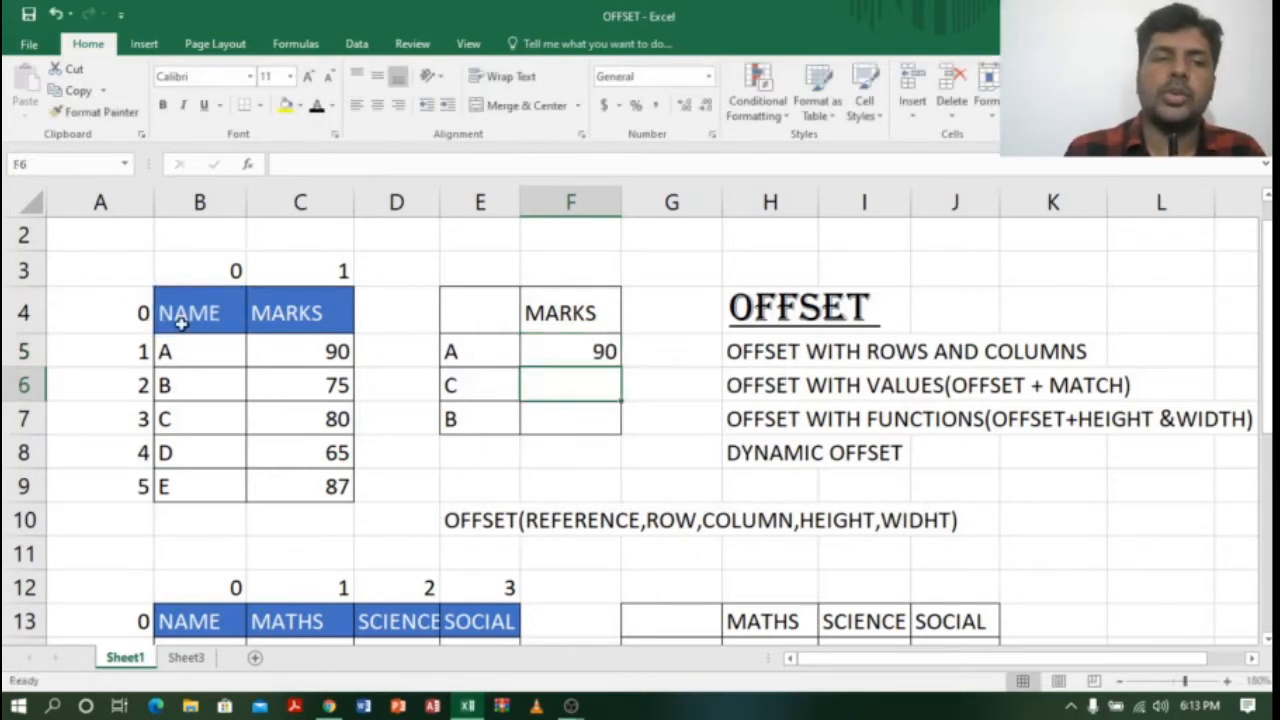
pyautogui.click(189, 312)
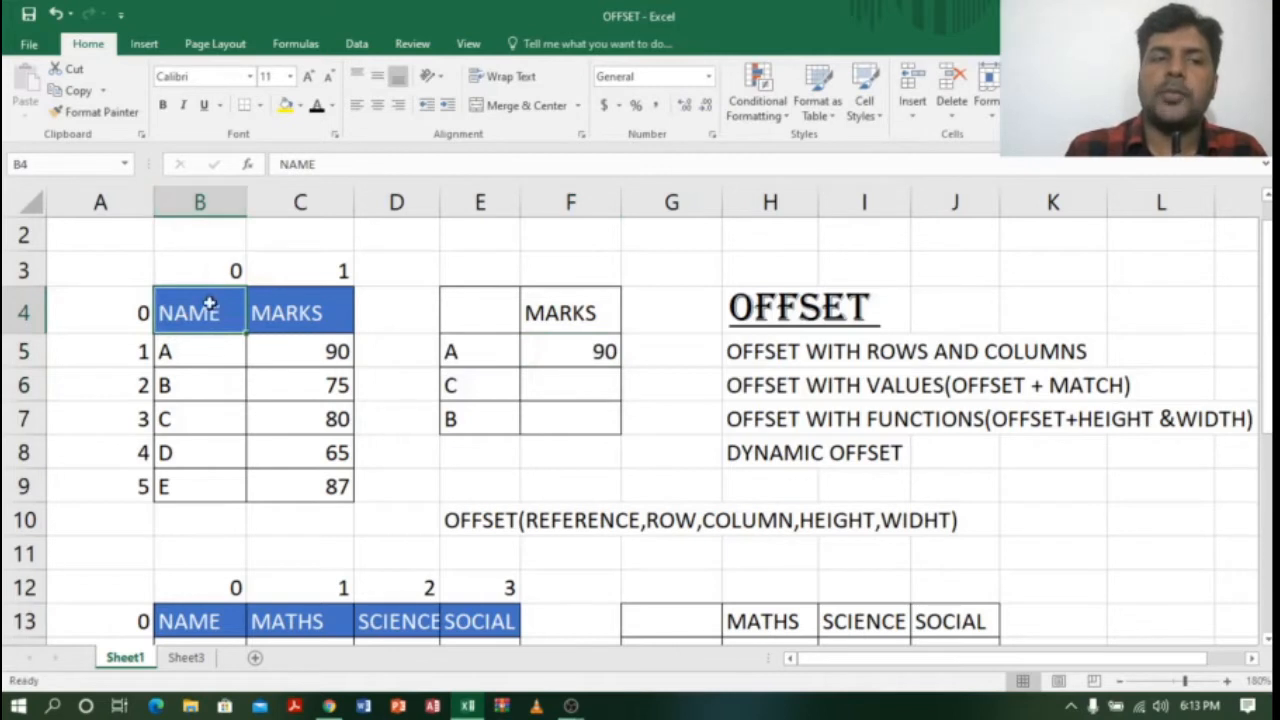
pyautogui.click(220, 200)
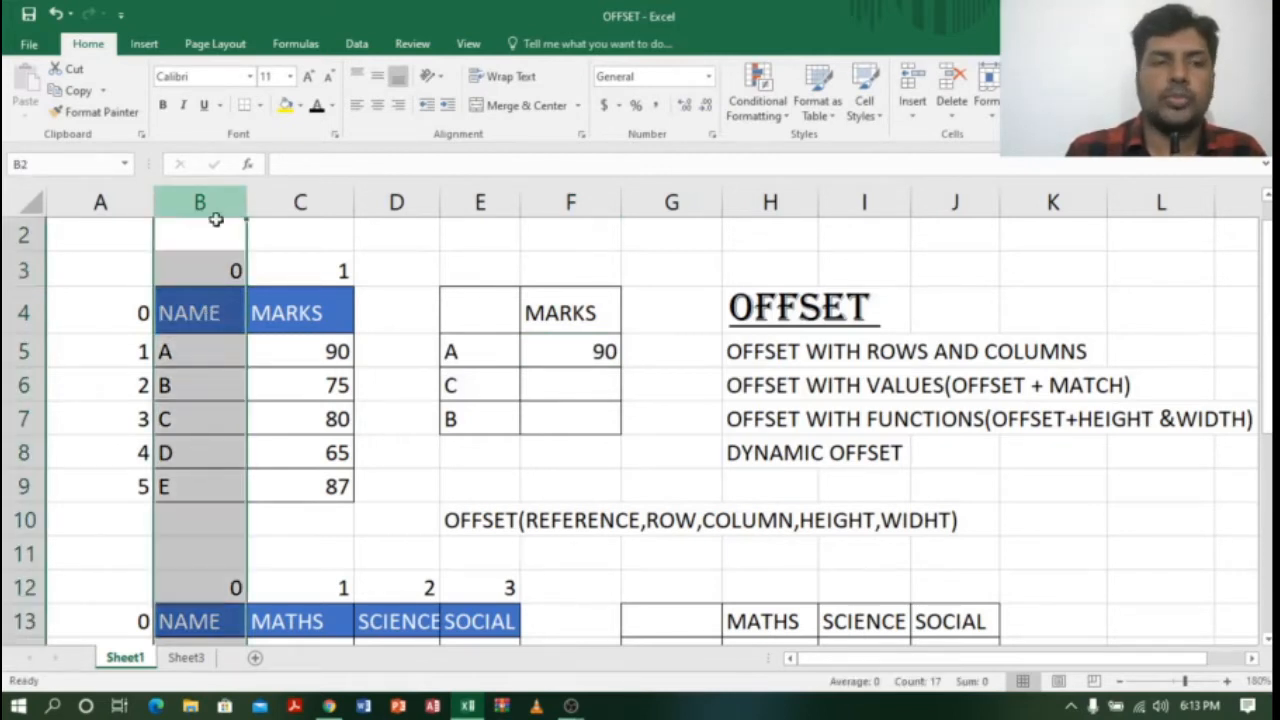
pyautogui.click(20, 312)
pyautogui.click(197, 202)
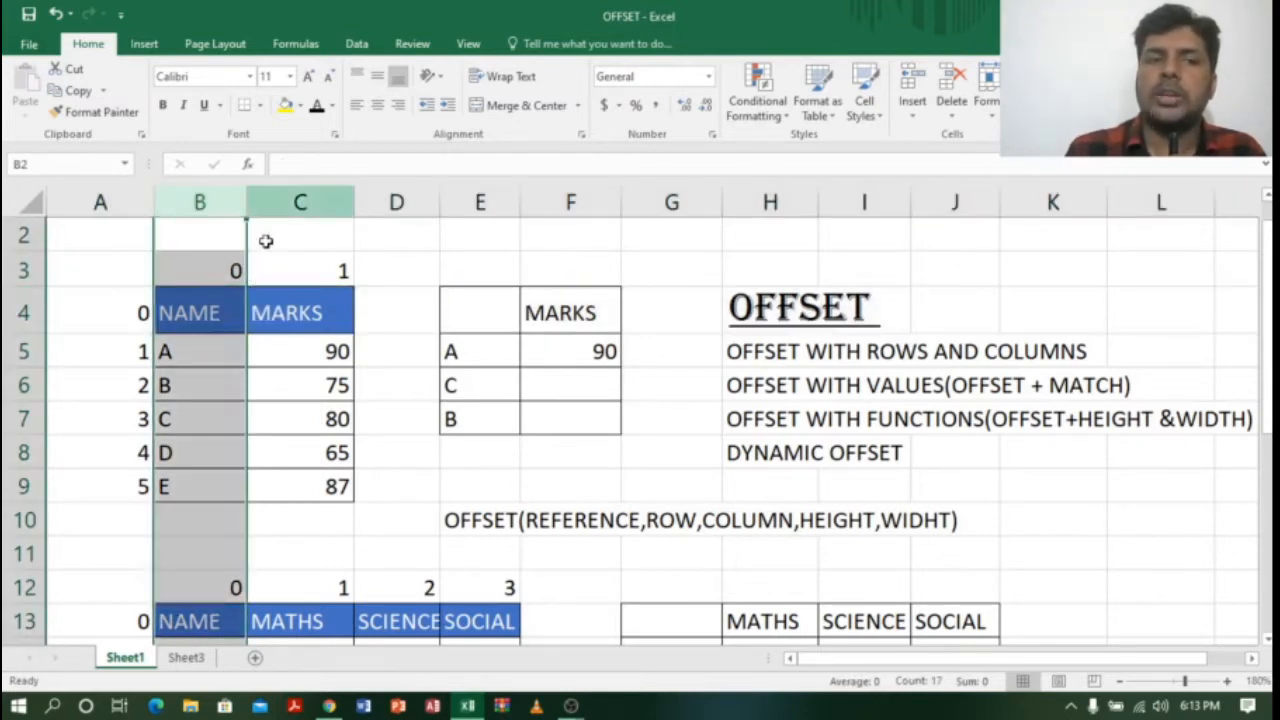
pyautogui.click(331, 303)
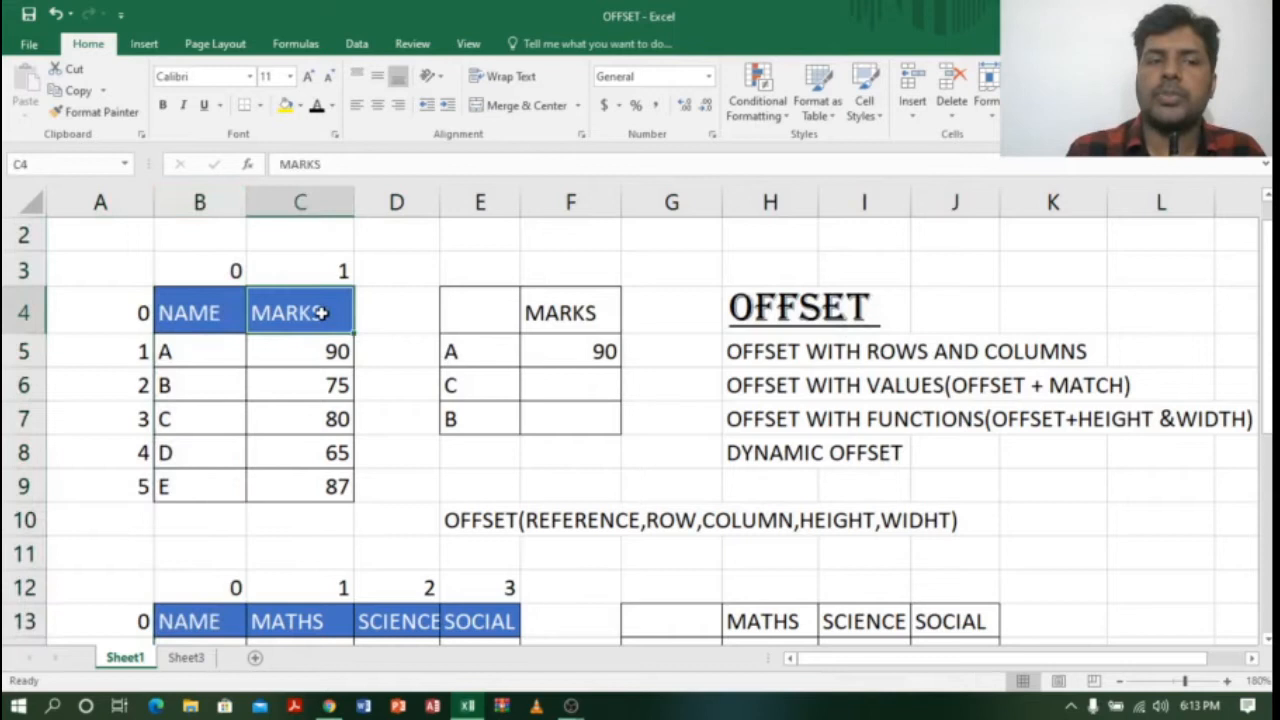
# Examine worksheet columns A to F one at a time to see how columns are counted from the reference column
pyautogui.click(331, 199)
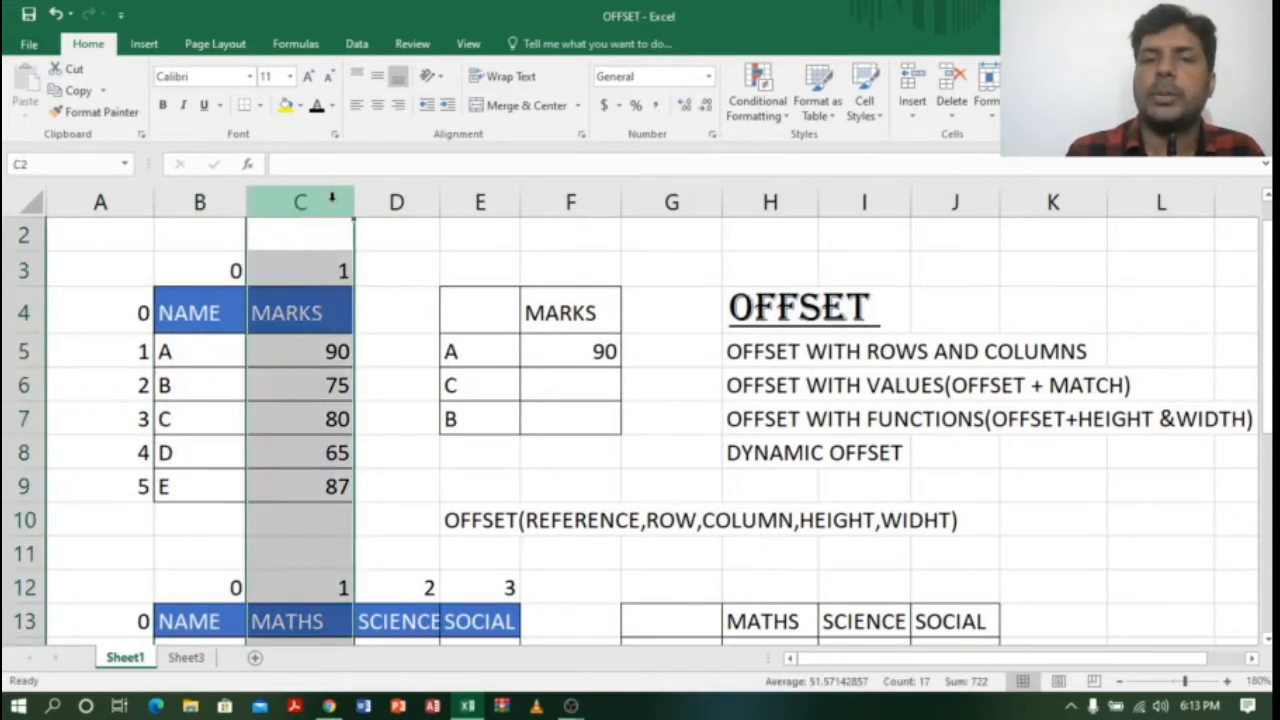
pyautogui.click(411, 199)
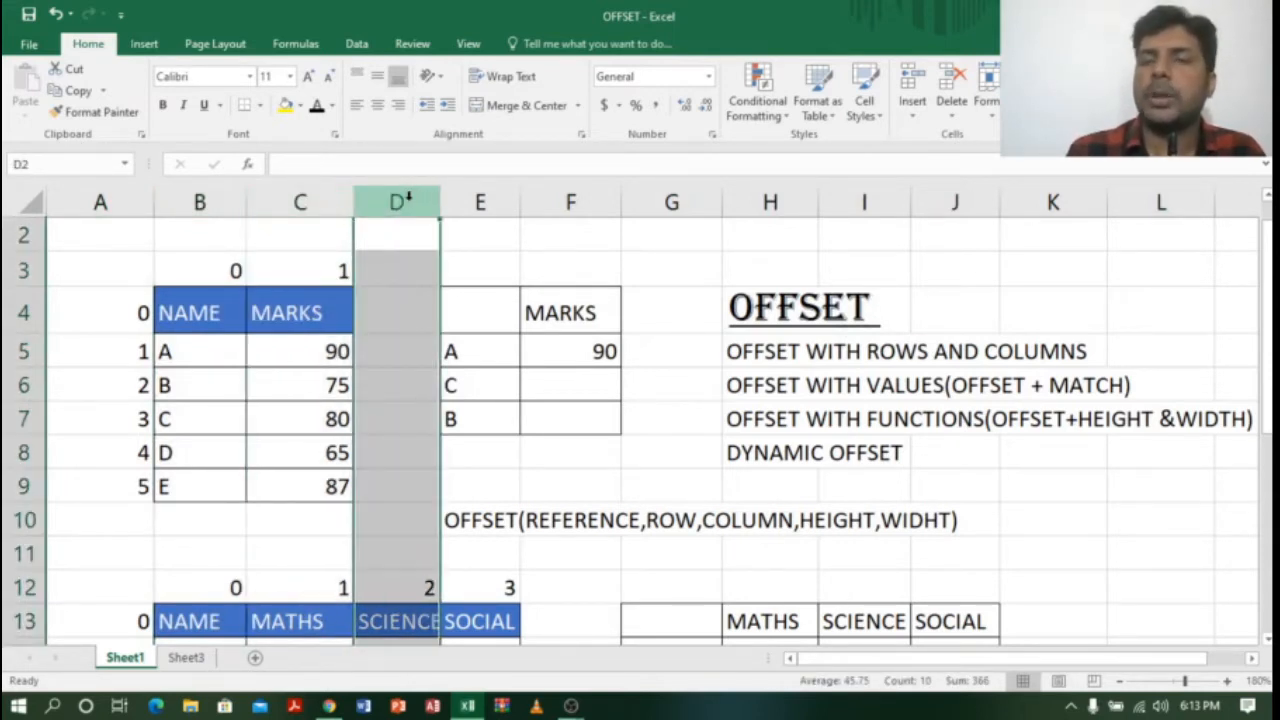
pyautogui.click(488, 202)
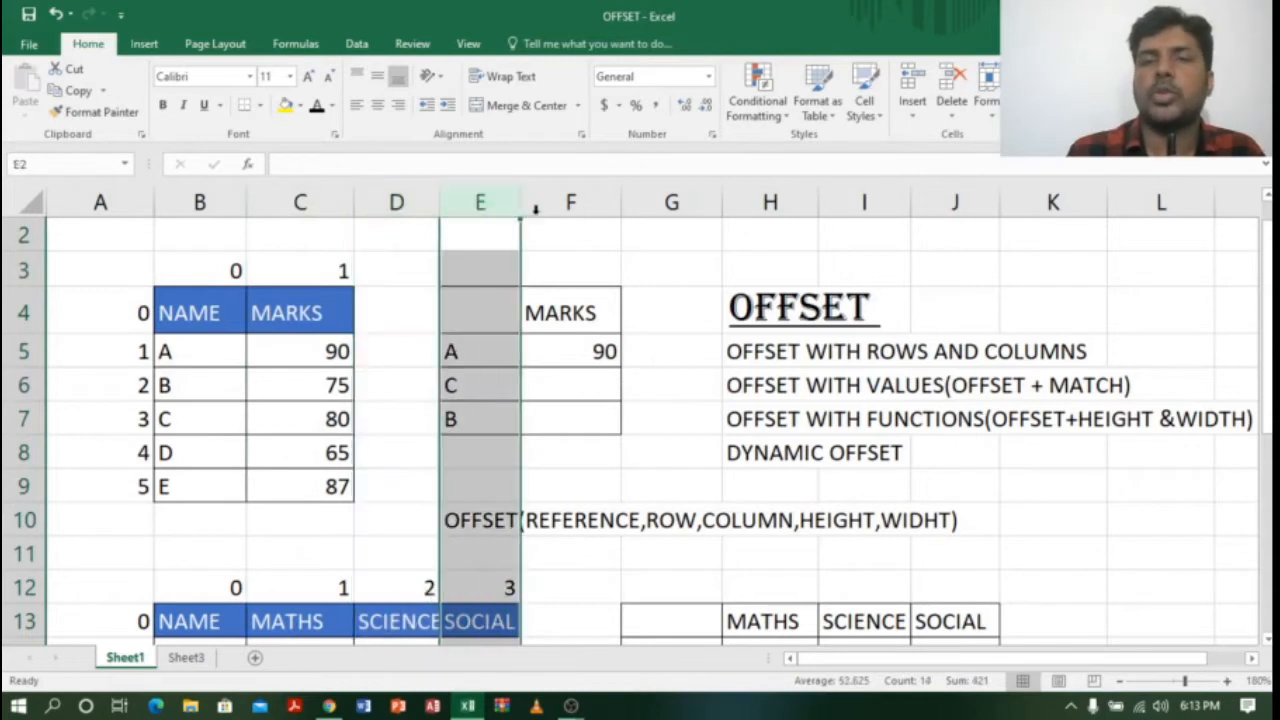
pyautogui.click(571, 202)
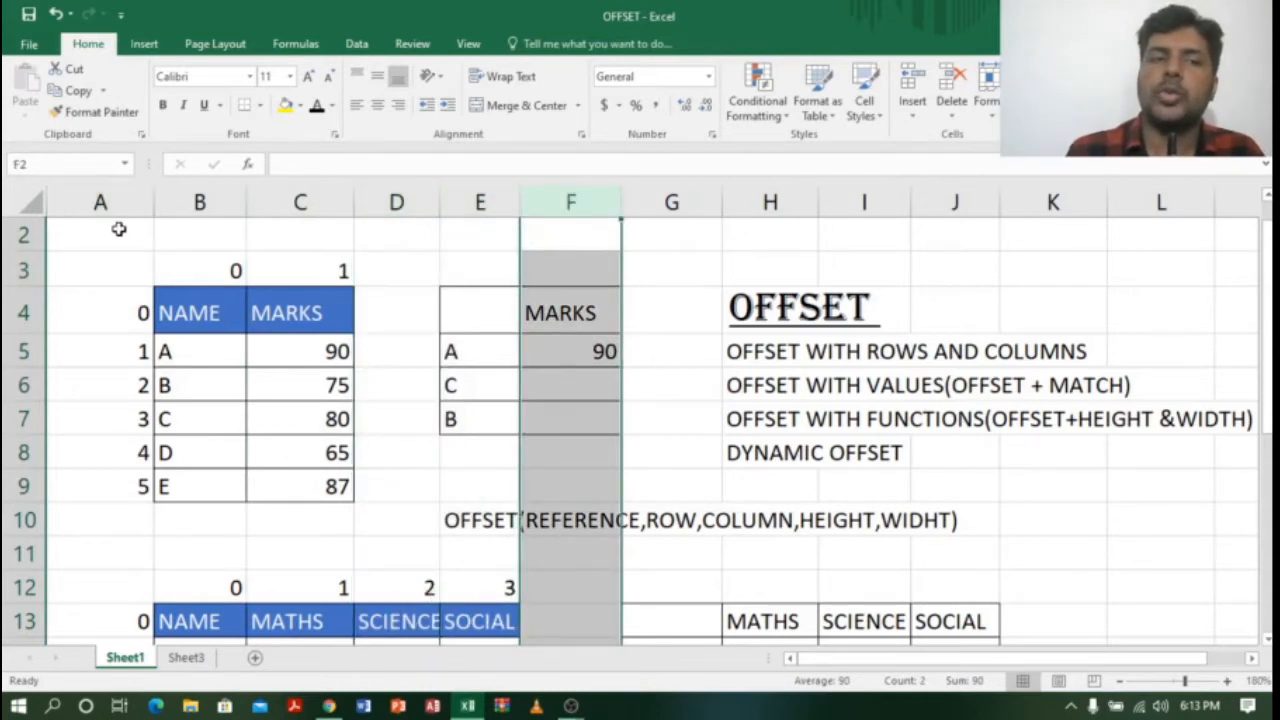
pyautogui.click(100, 202)
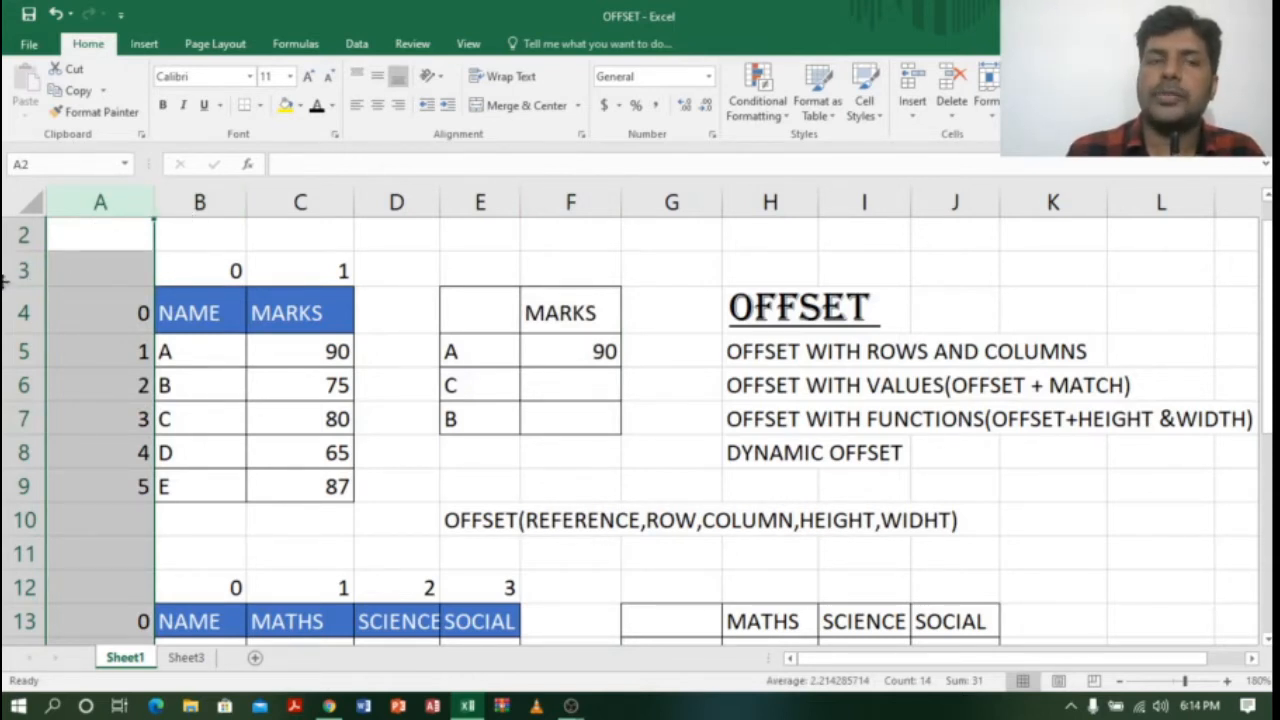
pyautogui.click(200, 197)
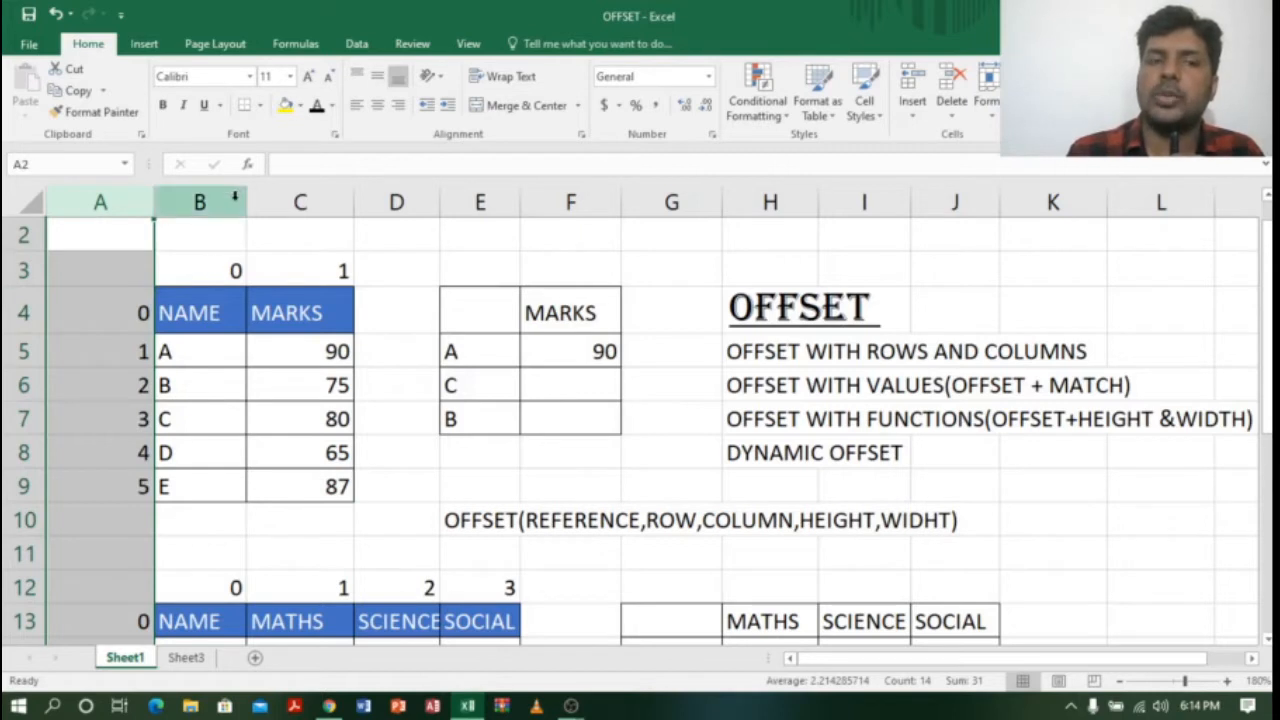
pyautogui.click(325, 195)
pyautogui.click(405, 202)
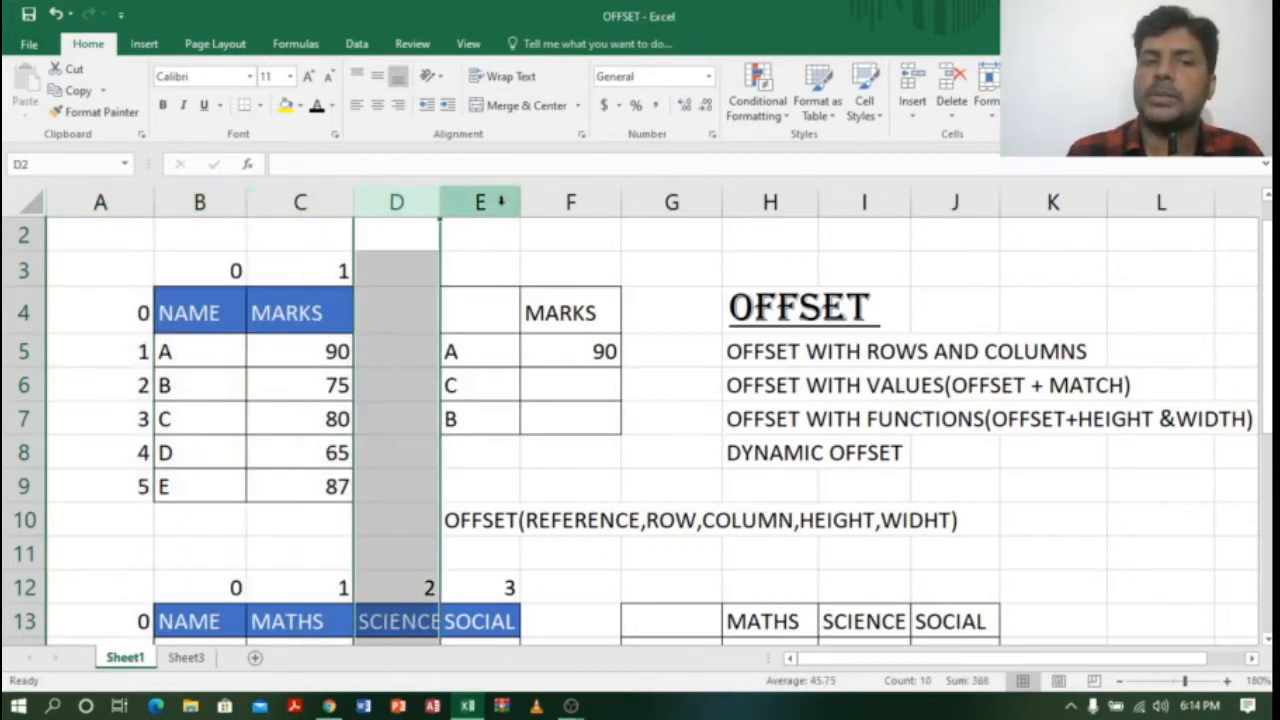
pyautogui.click(502, 203)
# Examine rows 4 to 9 one at a time against the row index numbers beside the NAME and MARKS table
pyautogui.click(8, 312)
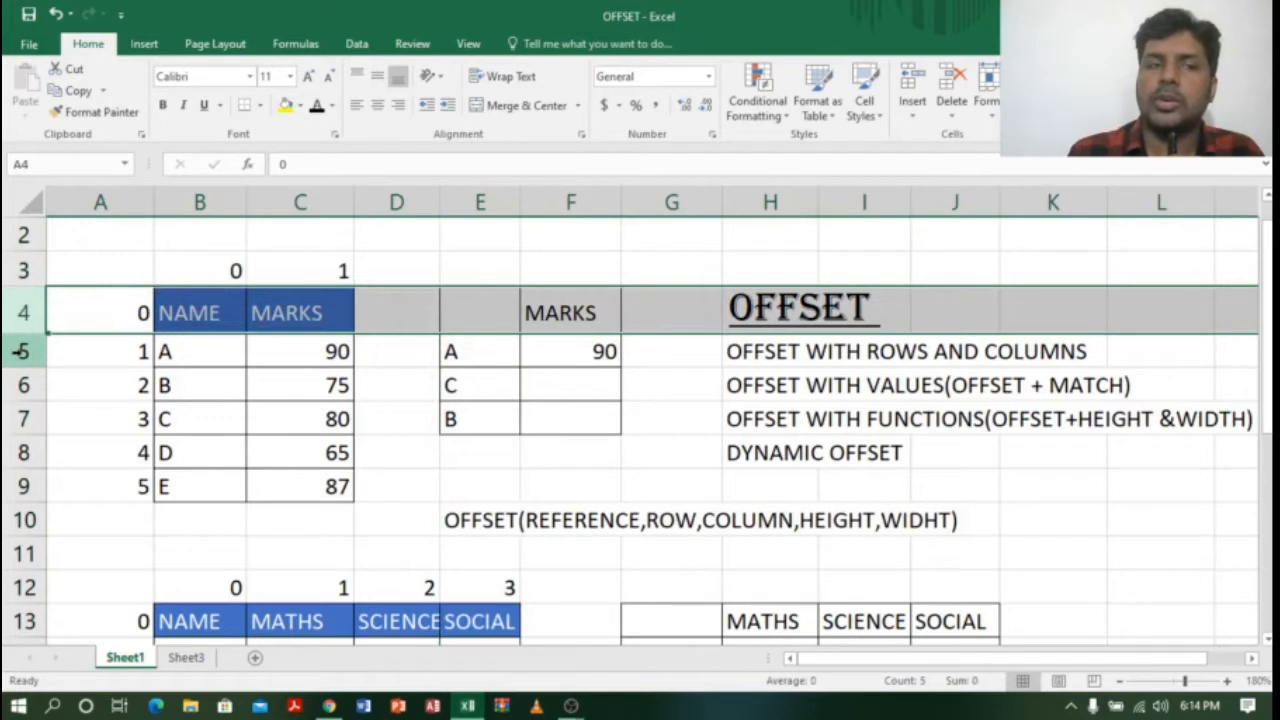
pyautogui.click(20, 351)
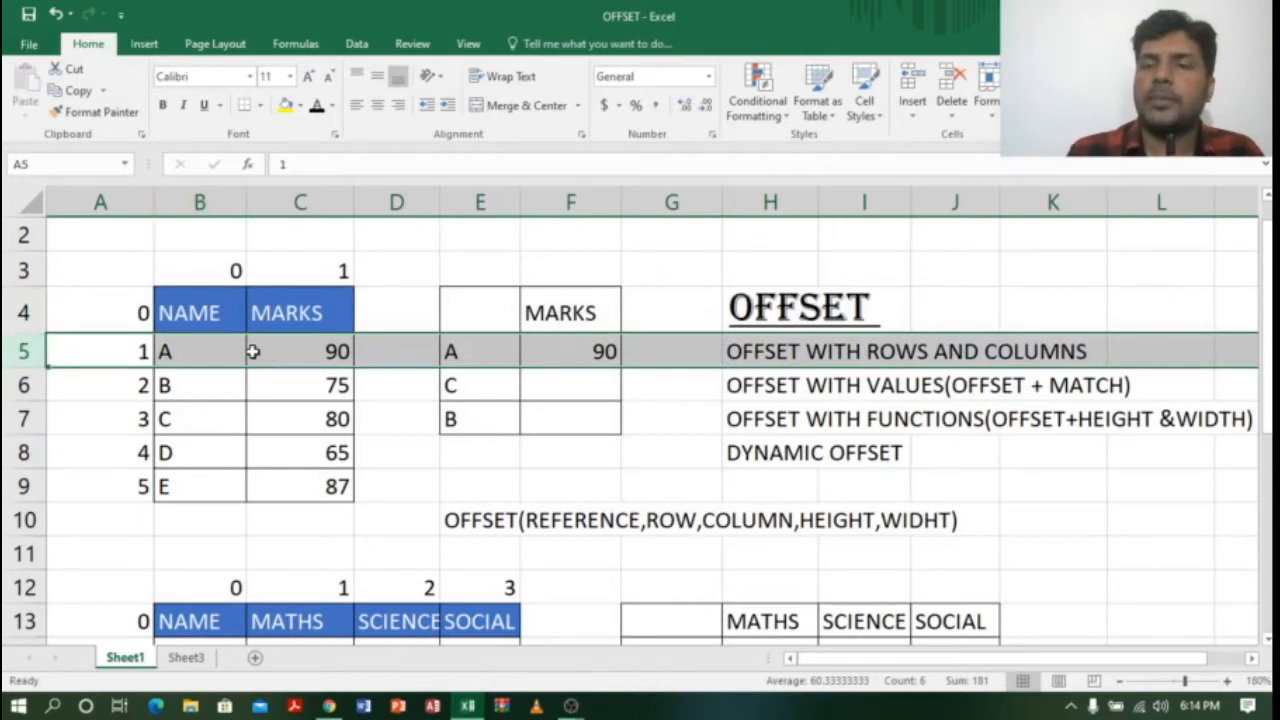
pyautogui.click(18, 385)
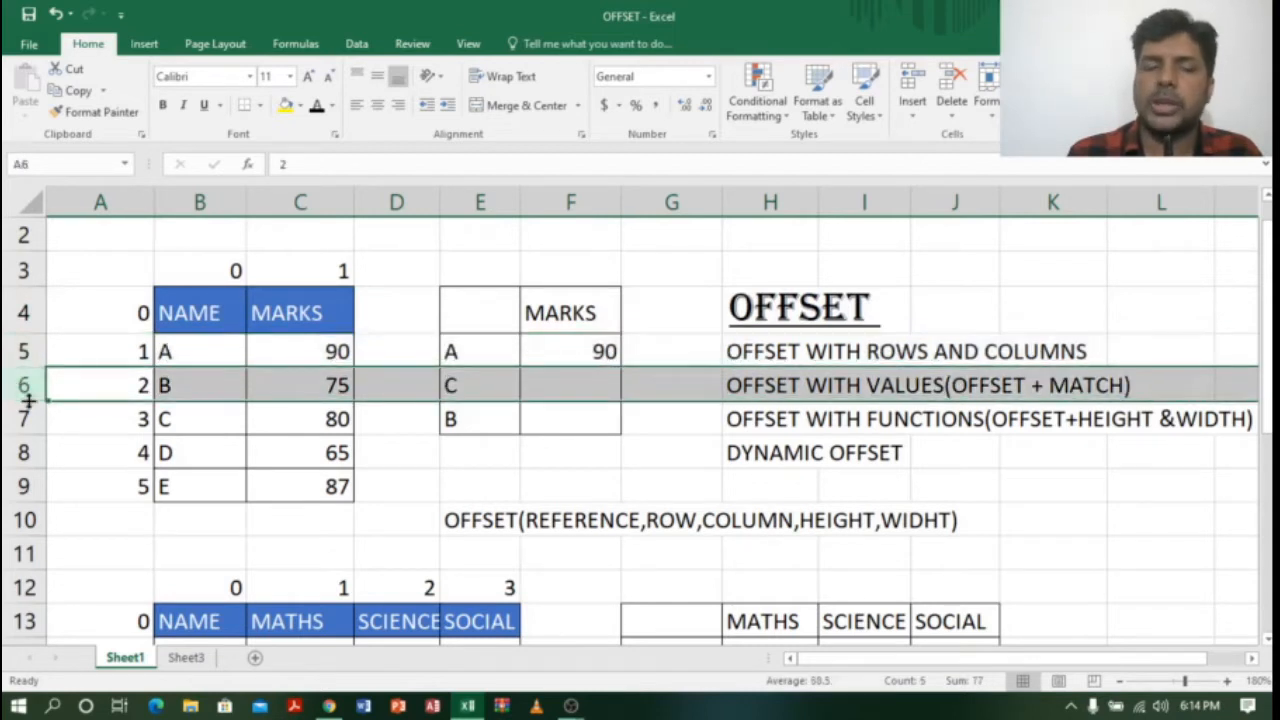
pyautogui.click(20, 419)
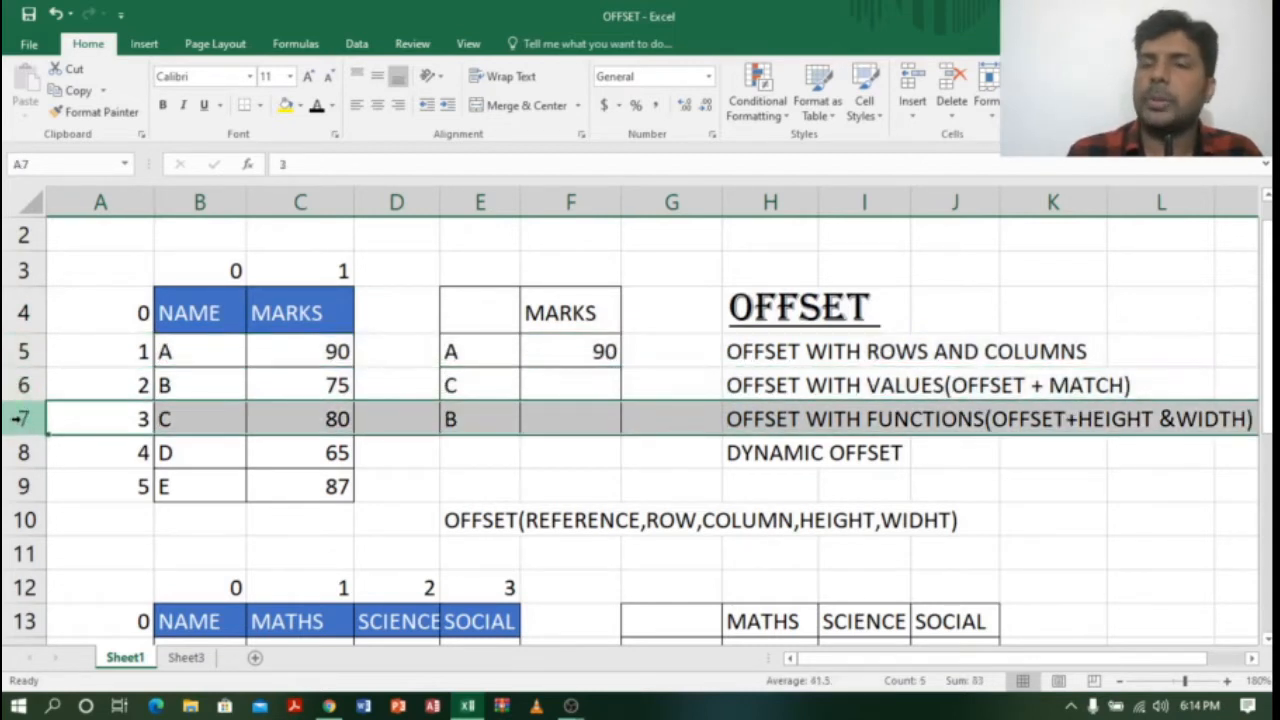
pyautogui.click(20, 453)
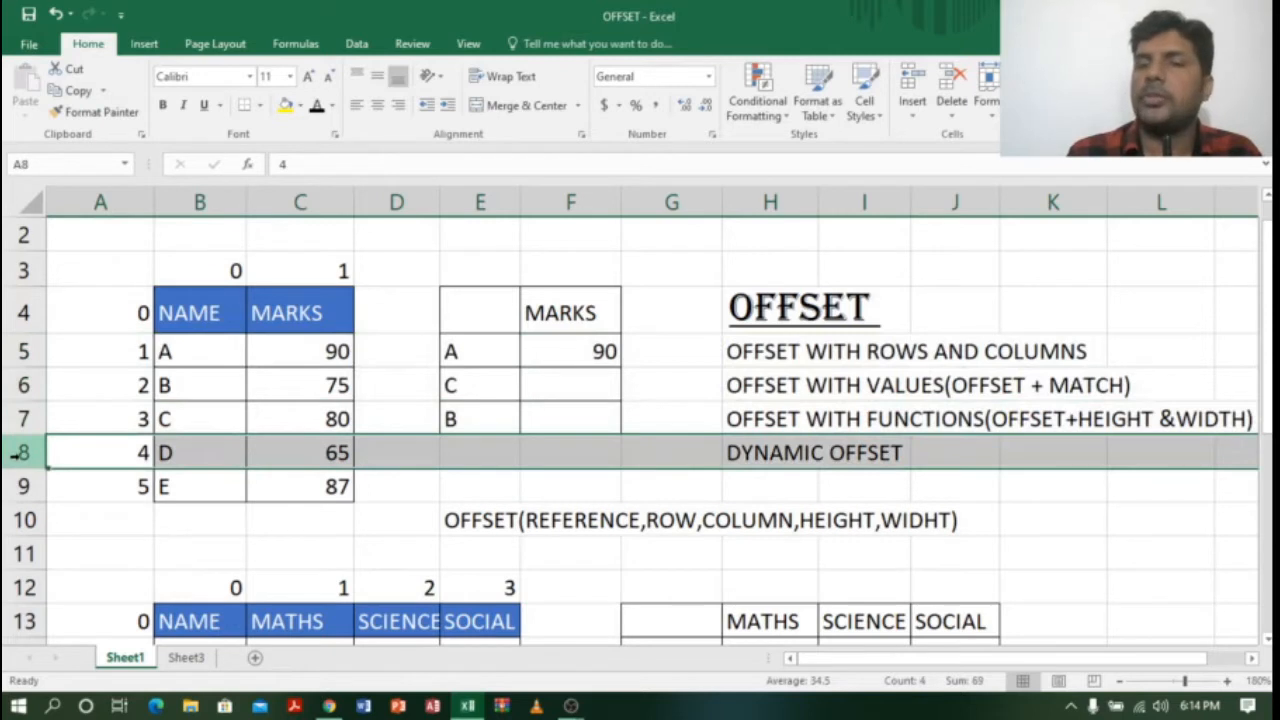
pyautogui.click(20, 487)
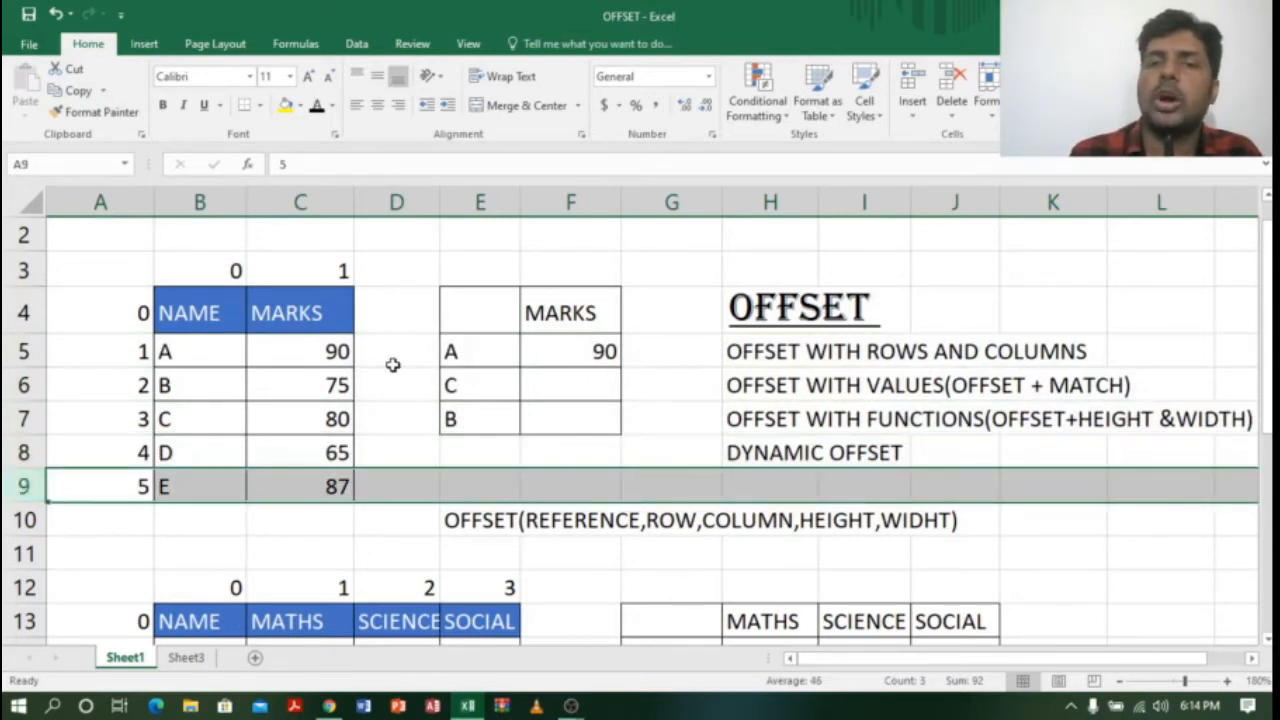
# Enter the formula =OFFSET(B4,3,1) in F6 to return the marks for name C
pyautogui.click(582, 392)
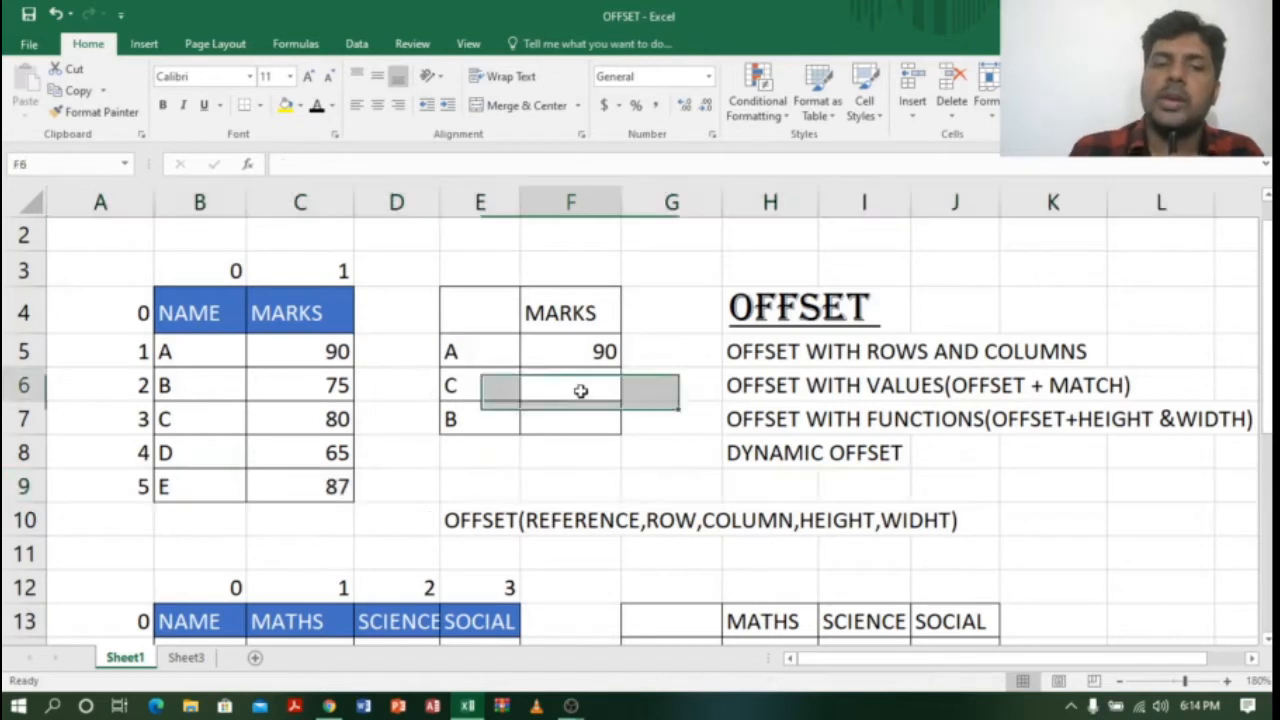
pyautogui.click(468, 386)
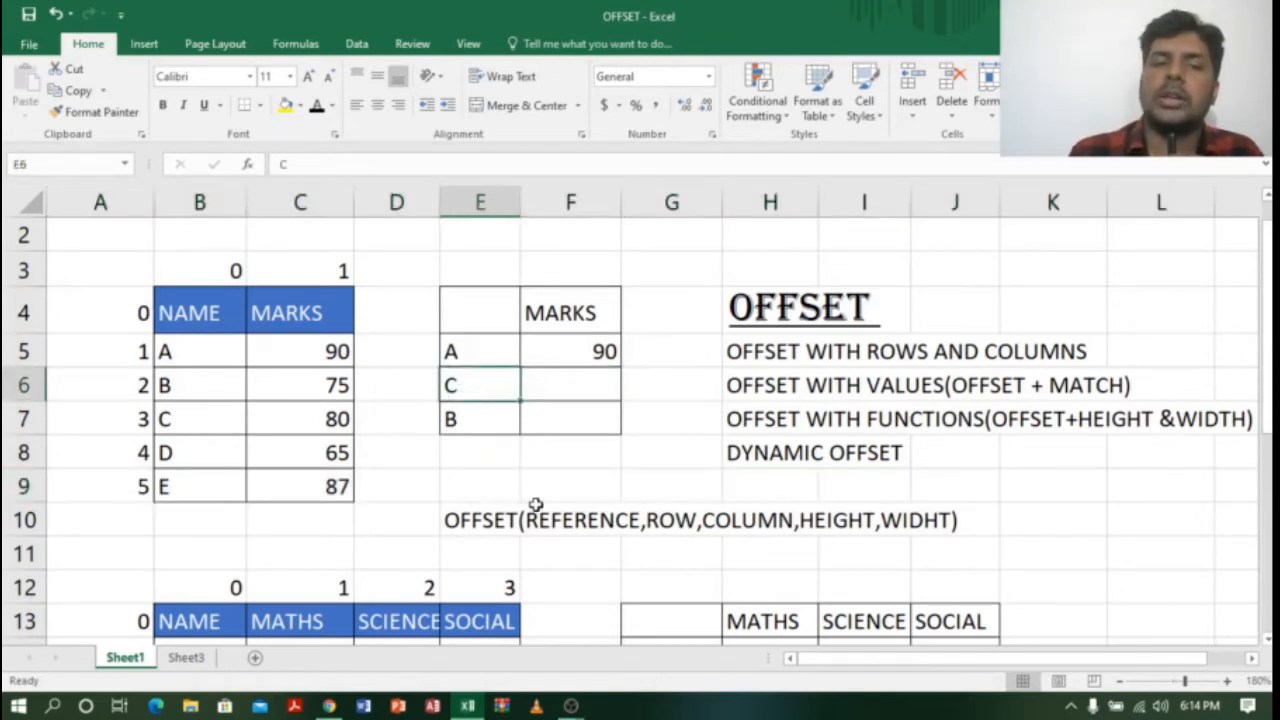
pyautogui.click(577, 383)
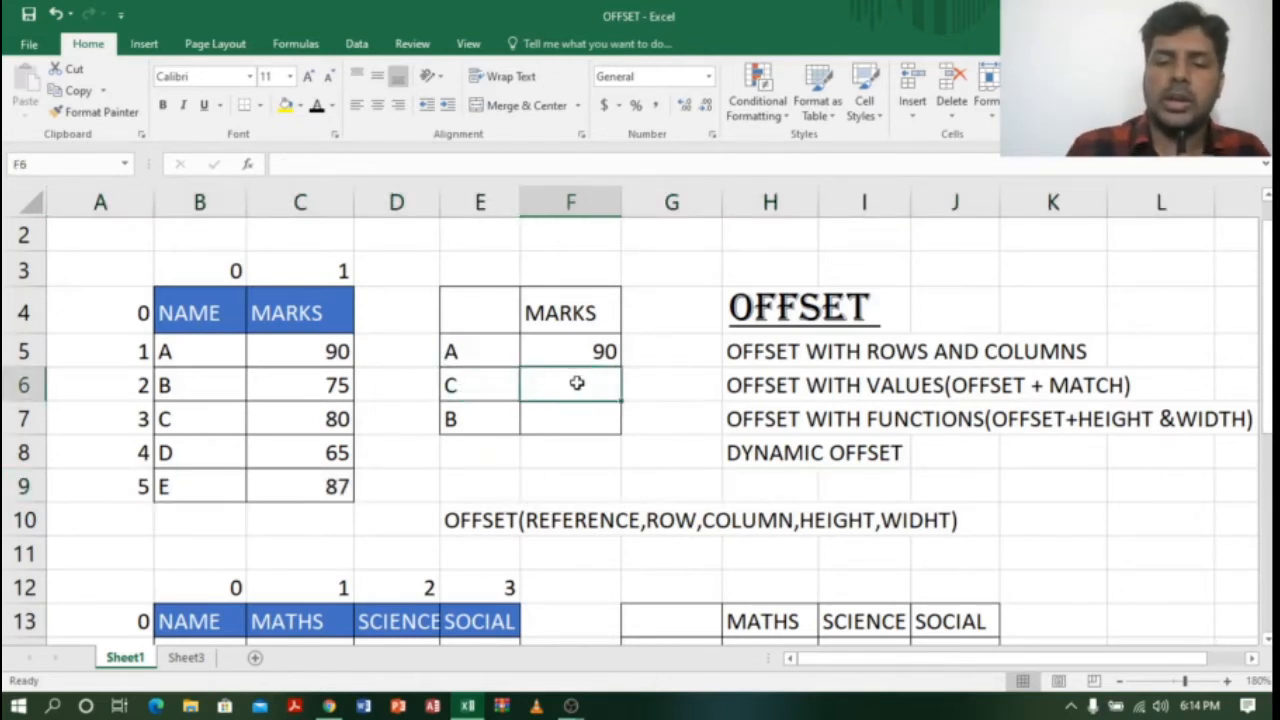
pyautogui.write('=')
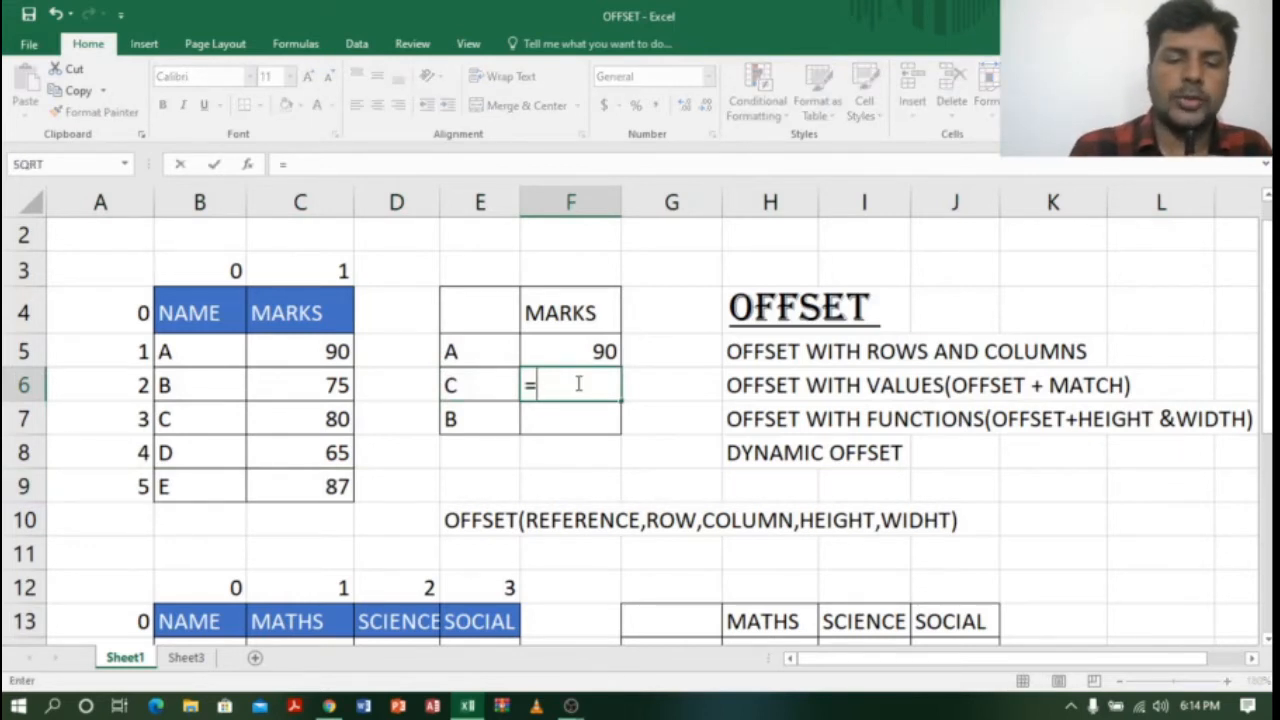
pyautogui.write('OFFSET')
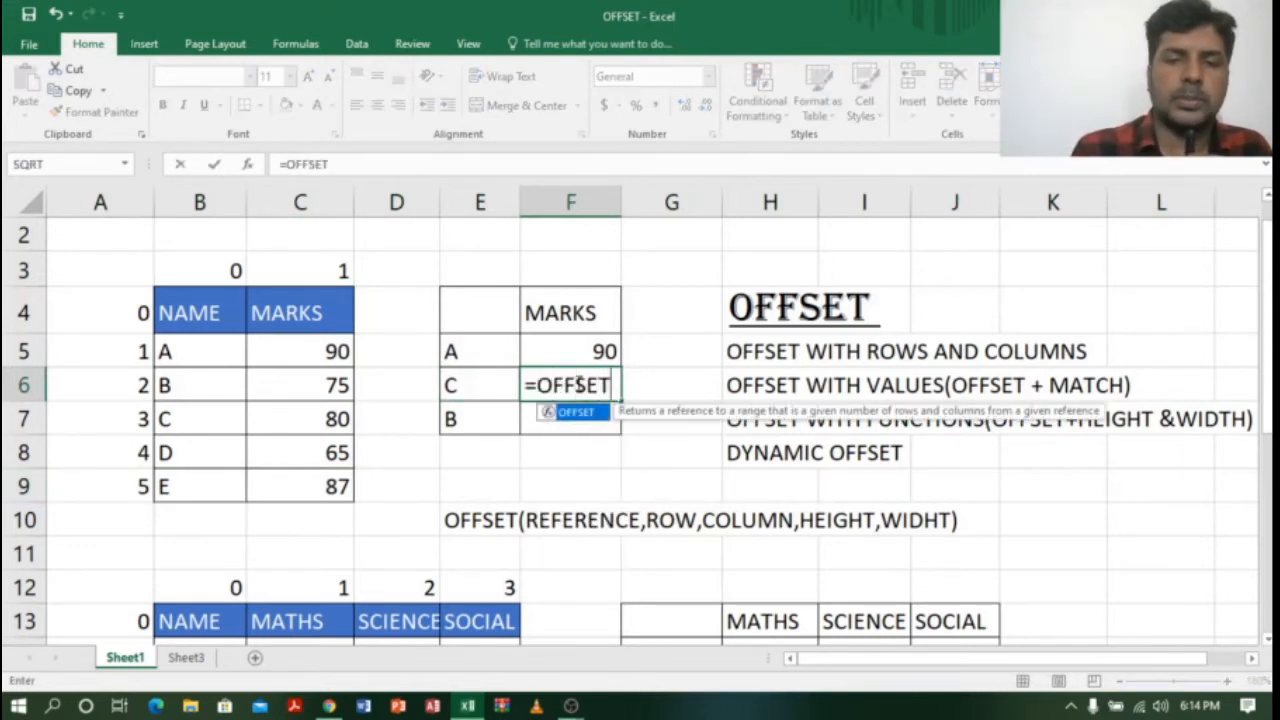
pyautogui.write('(')
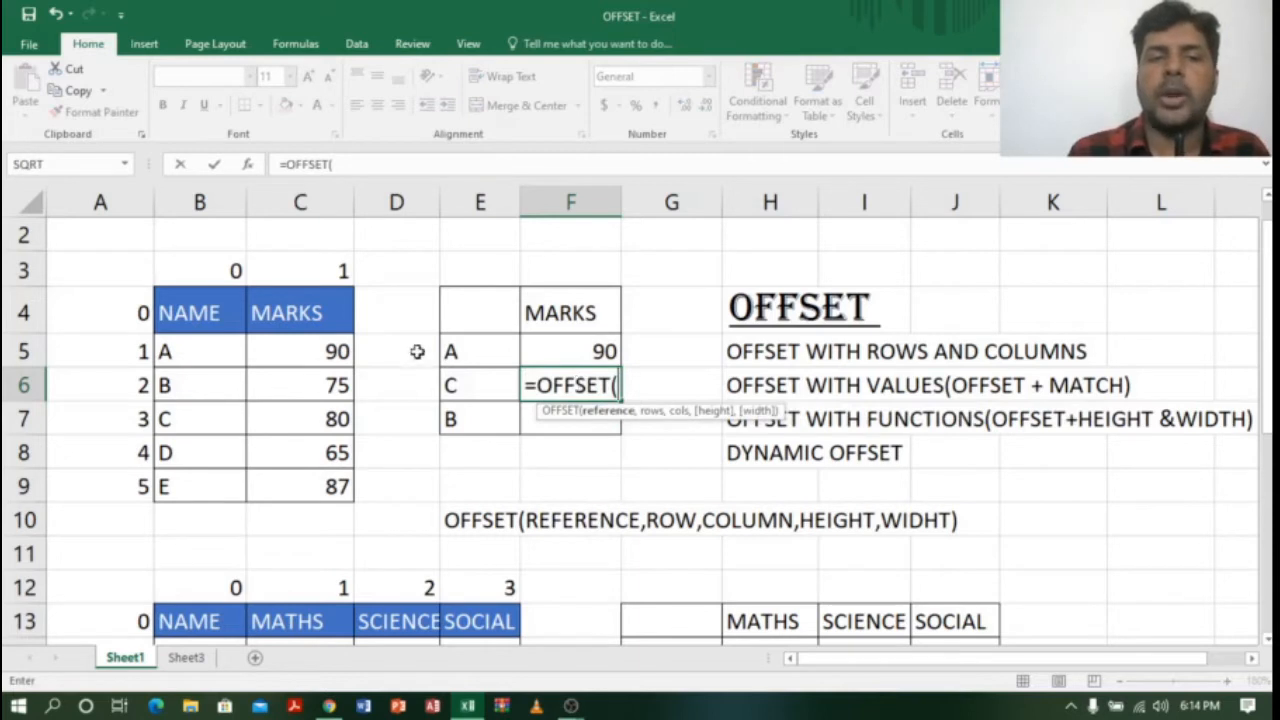
pyautogui.click(202, 312)
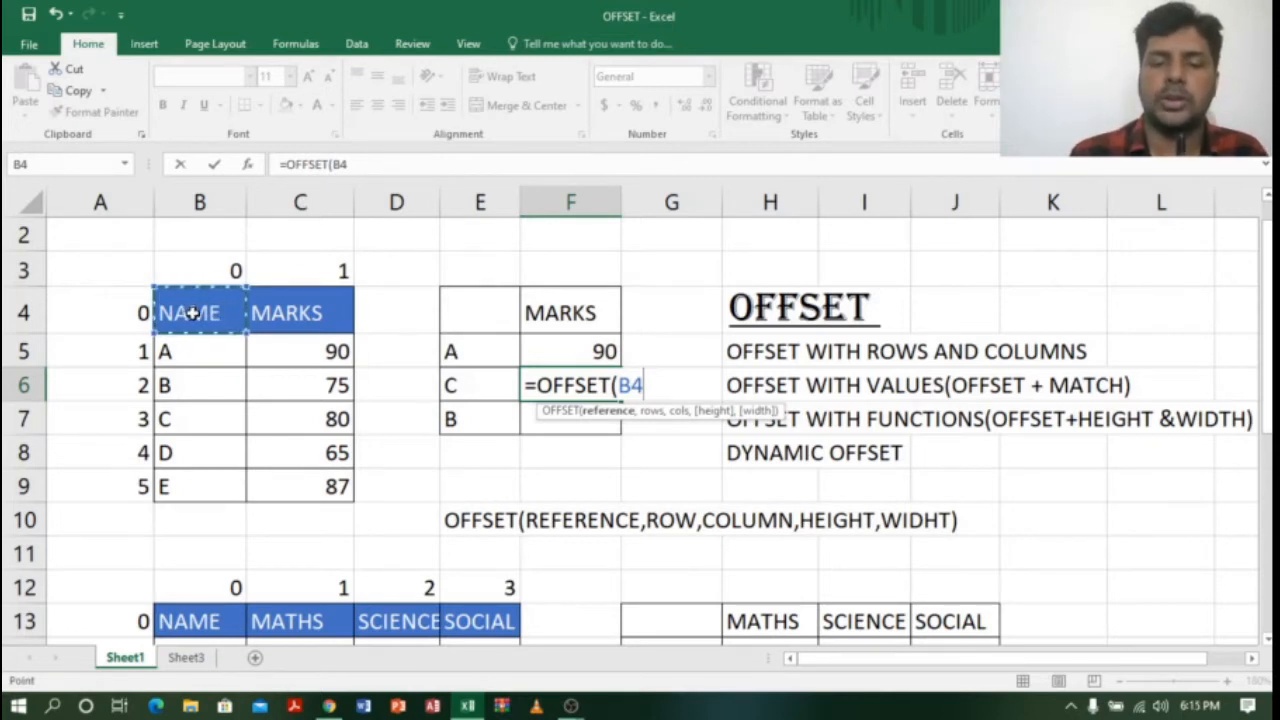
pyautogui.write(',')
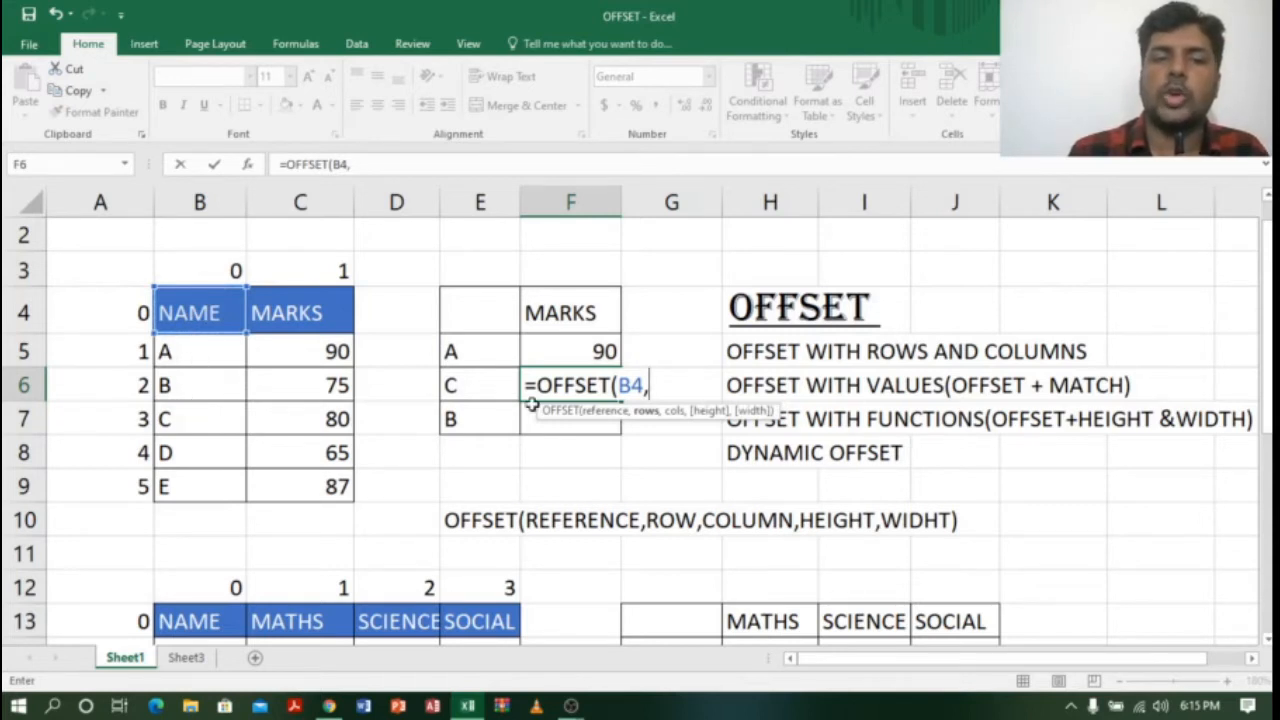
pyautogui.write('3,')
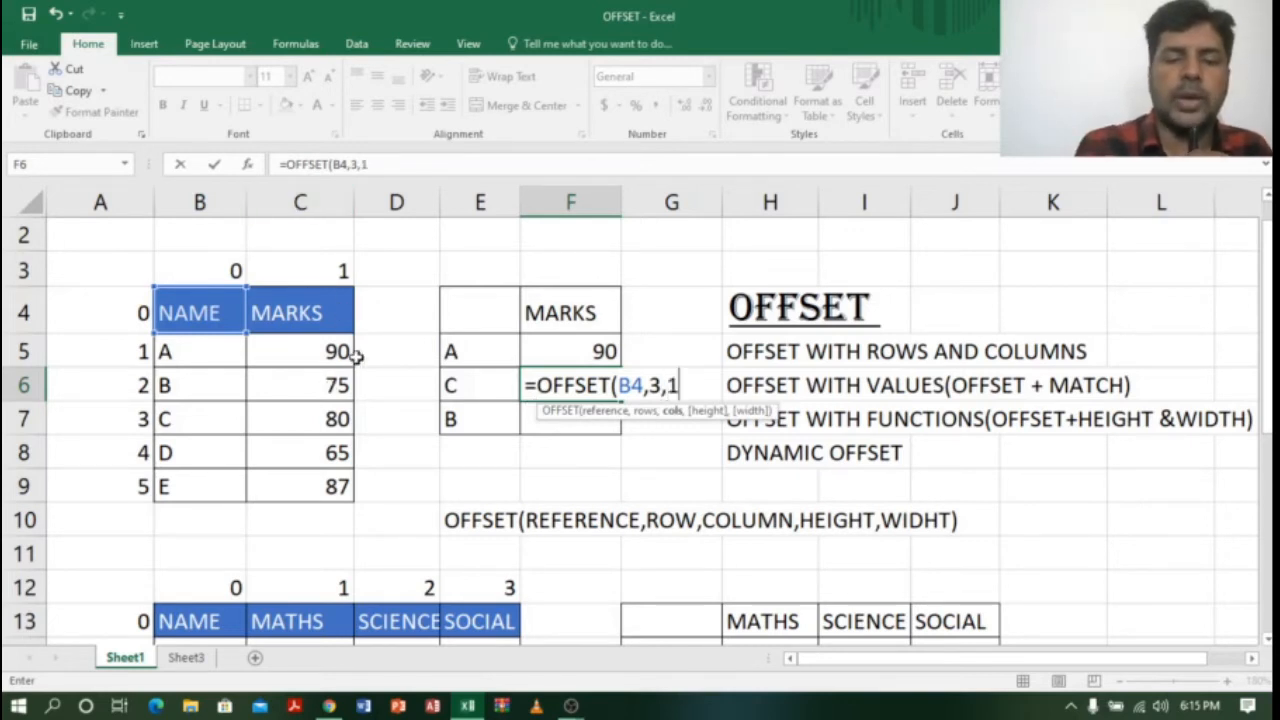
pyautogui.write('1)')
pyautogui.press('Return')
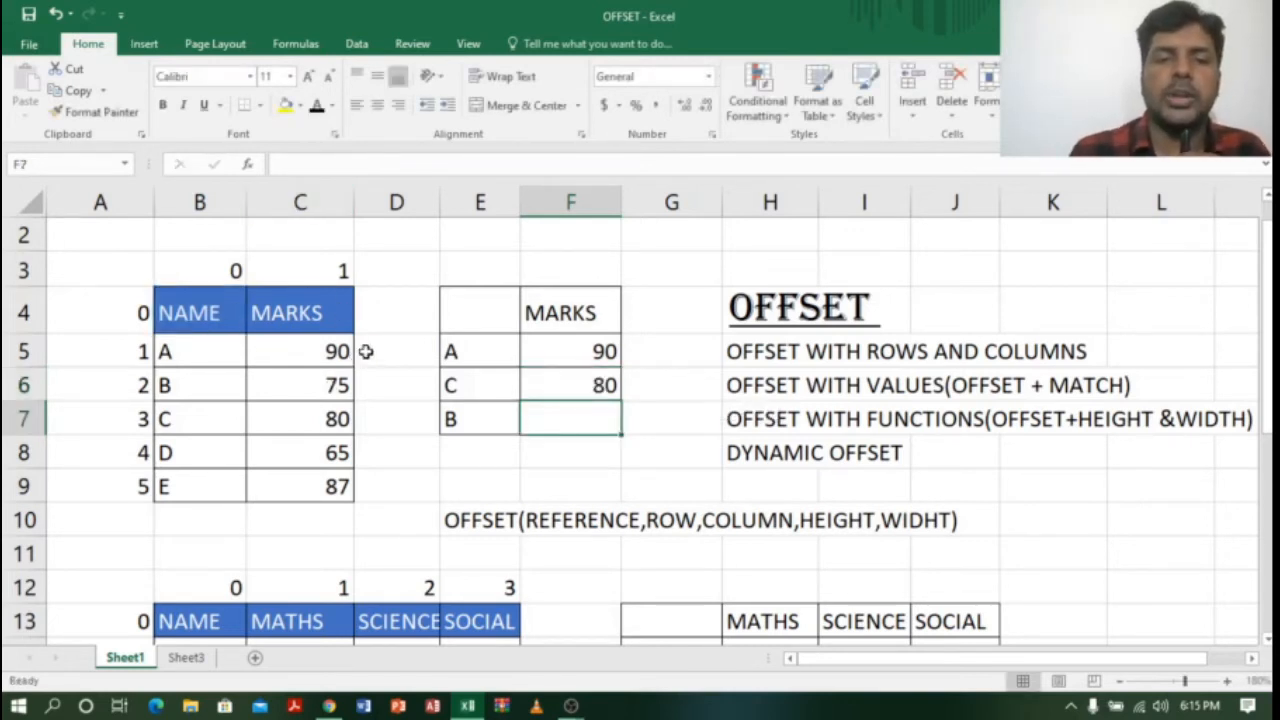
# Review the OFFSET formula in F6 against its reference cell B4 and the row of name C in the source table
pyautogui.press('Up')
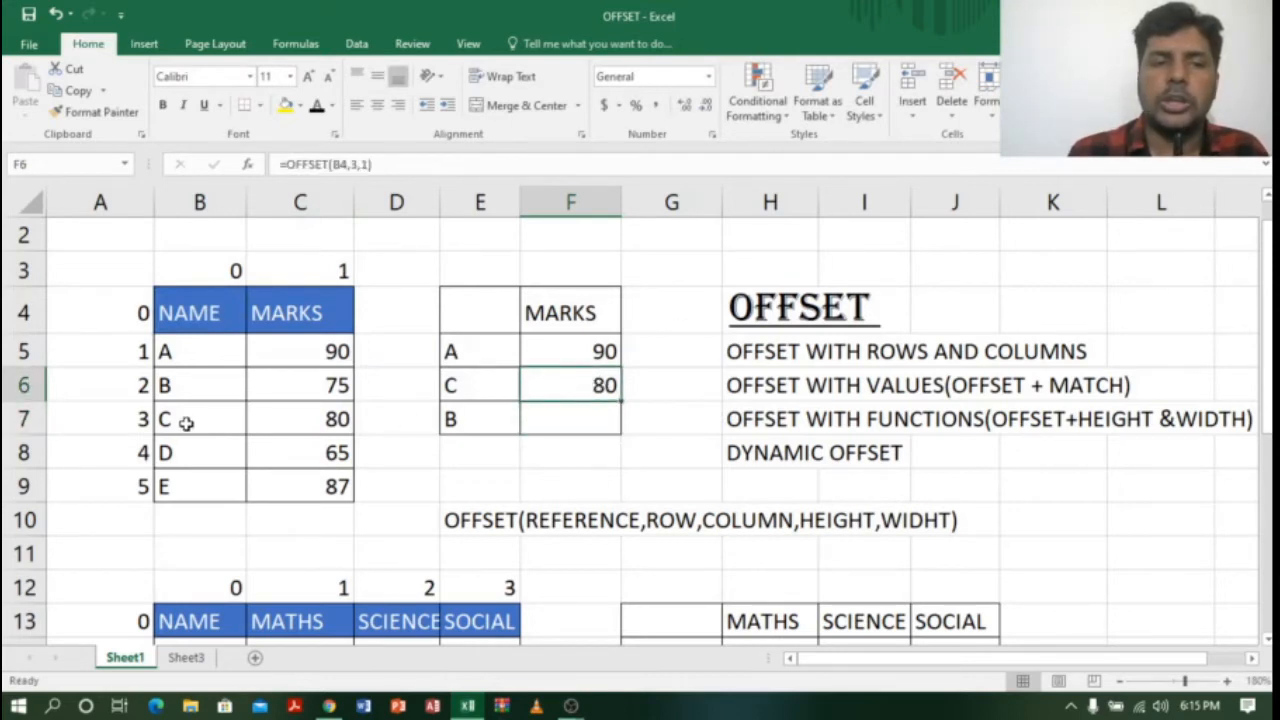
pyautogui.moveTo(183, 420); pyautogui.dragTo(326, 312)
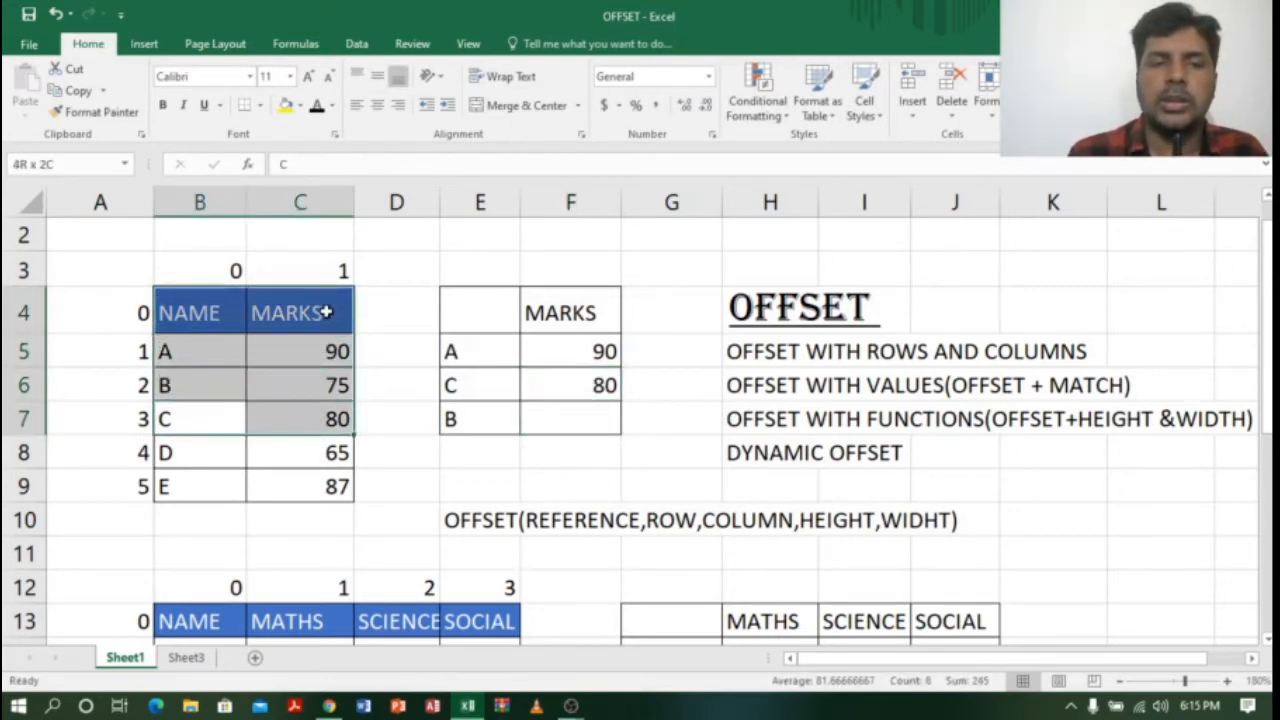
pyautogui.click(580, 412)
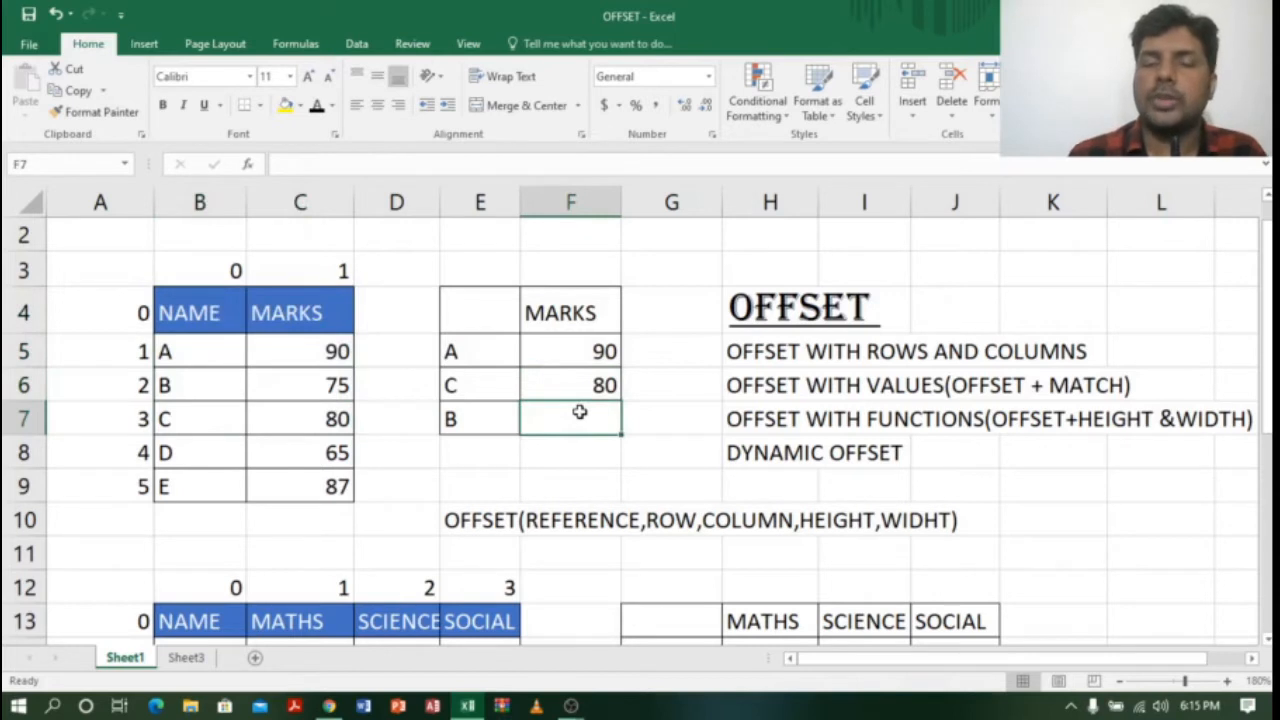
pyautogui.click(180, 302)
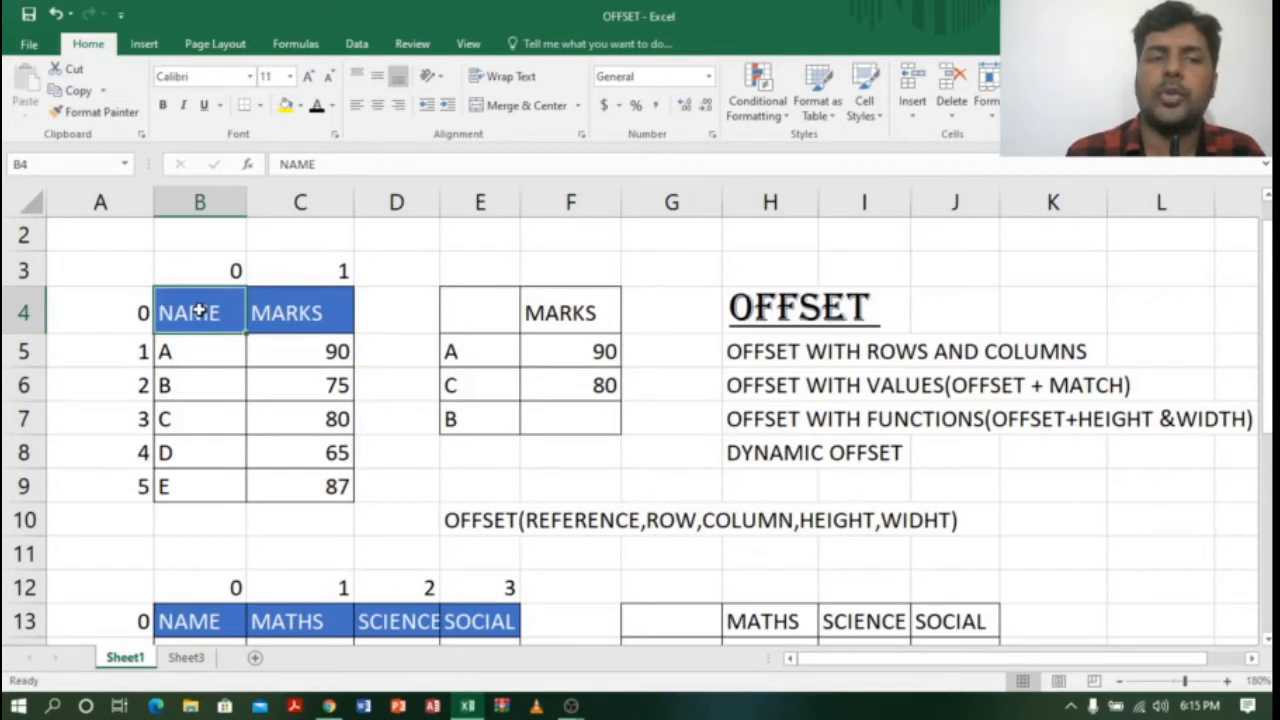
pyautogui.click(190, 424)
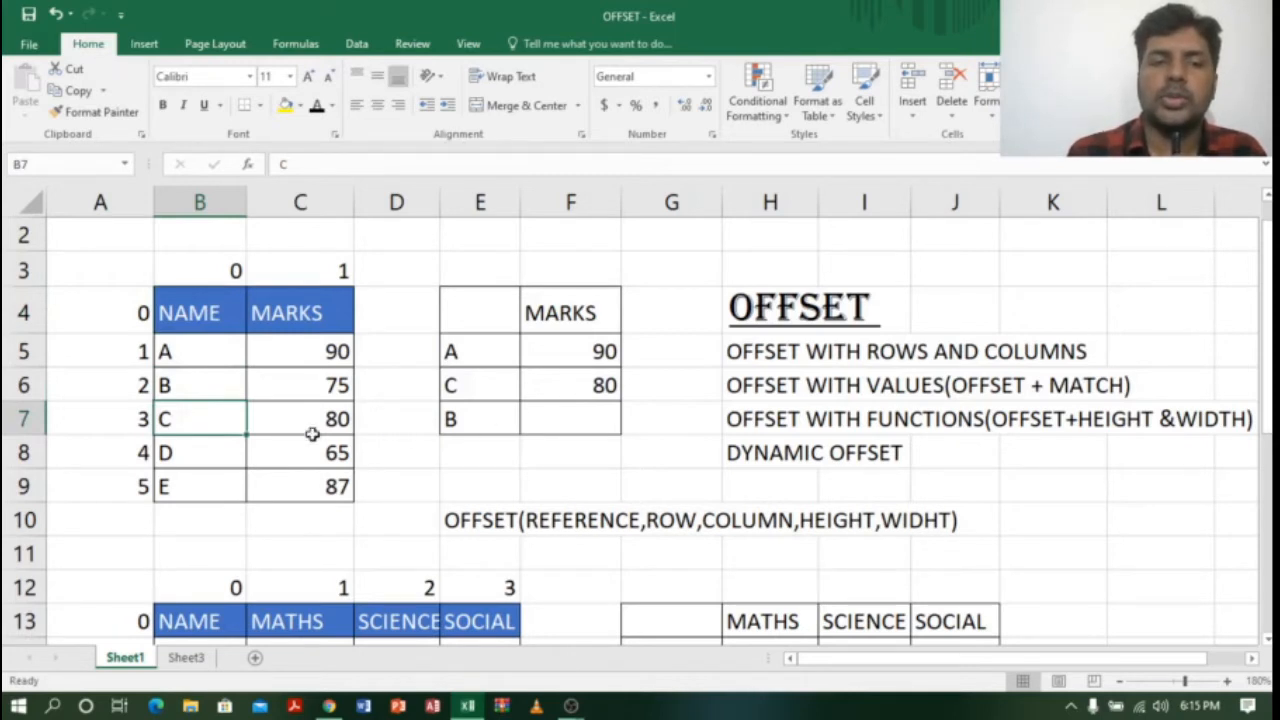
# Clear the row index numbers in A4:A9 and enter 0 in A7 beside name C as the reference row
pyautogui.moveTo(137, 316); pyautogui.dragTo(145, 486)
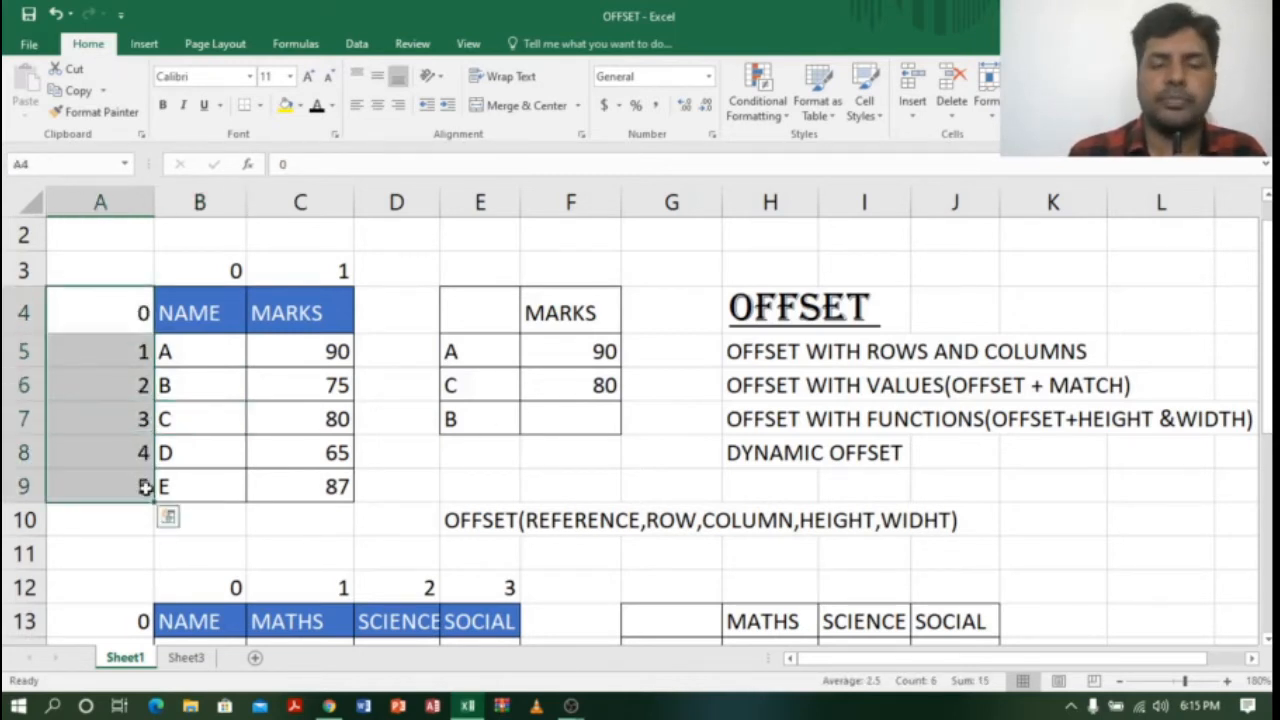
pyautogui.press('Delete')
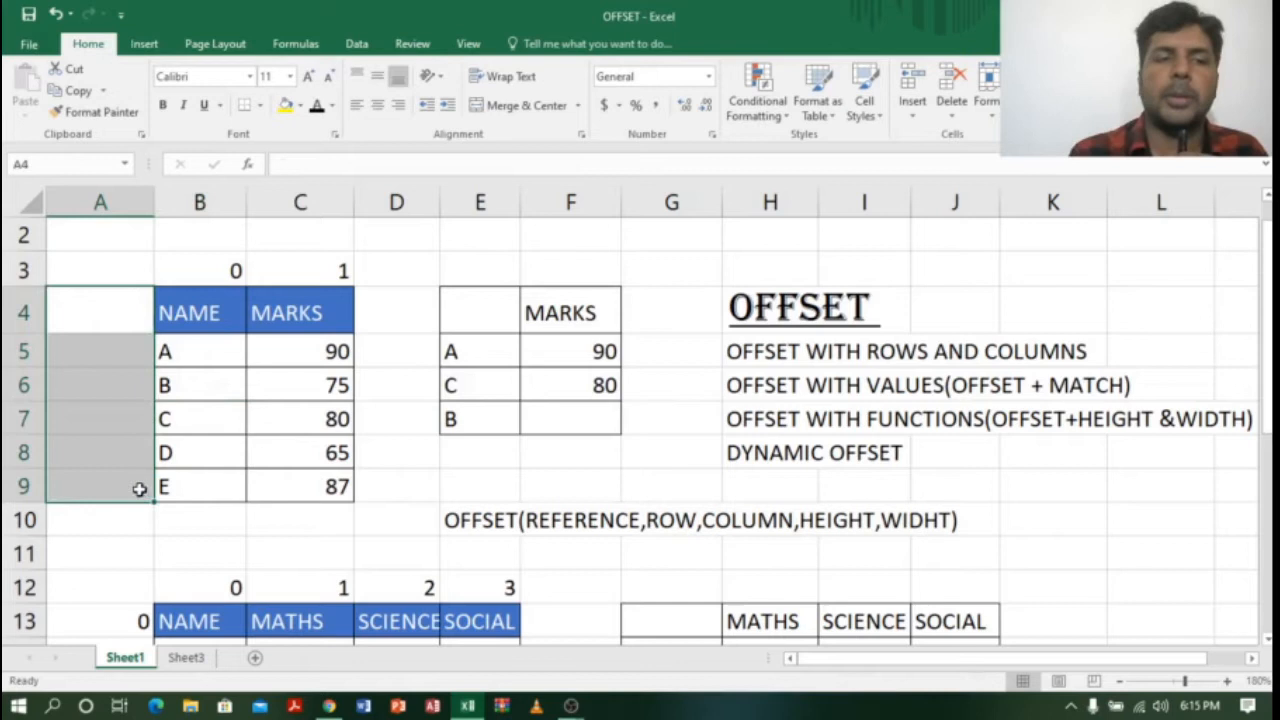
pyautogui.click(126, 418)
pyautogui.write('0')
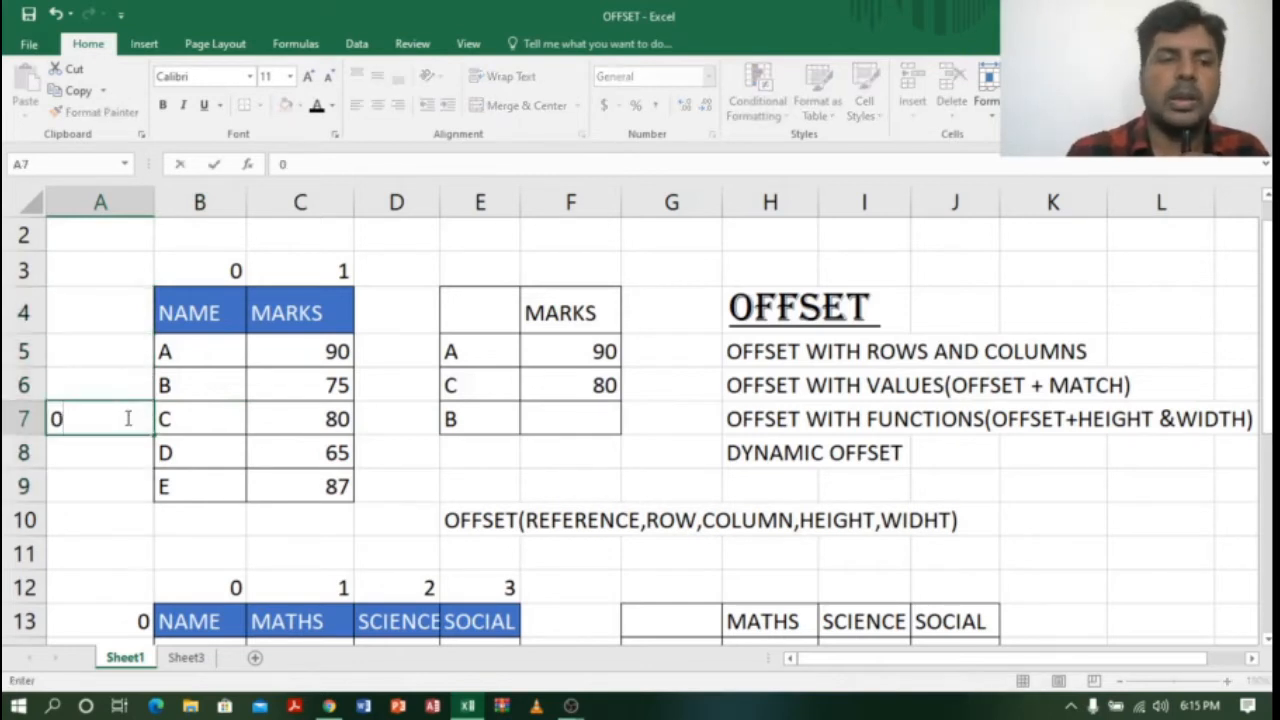
# Number the rows above the reference row by entering -1 in A6 and -2 in A5
pyautogui.click(104, 387)
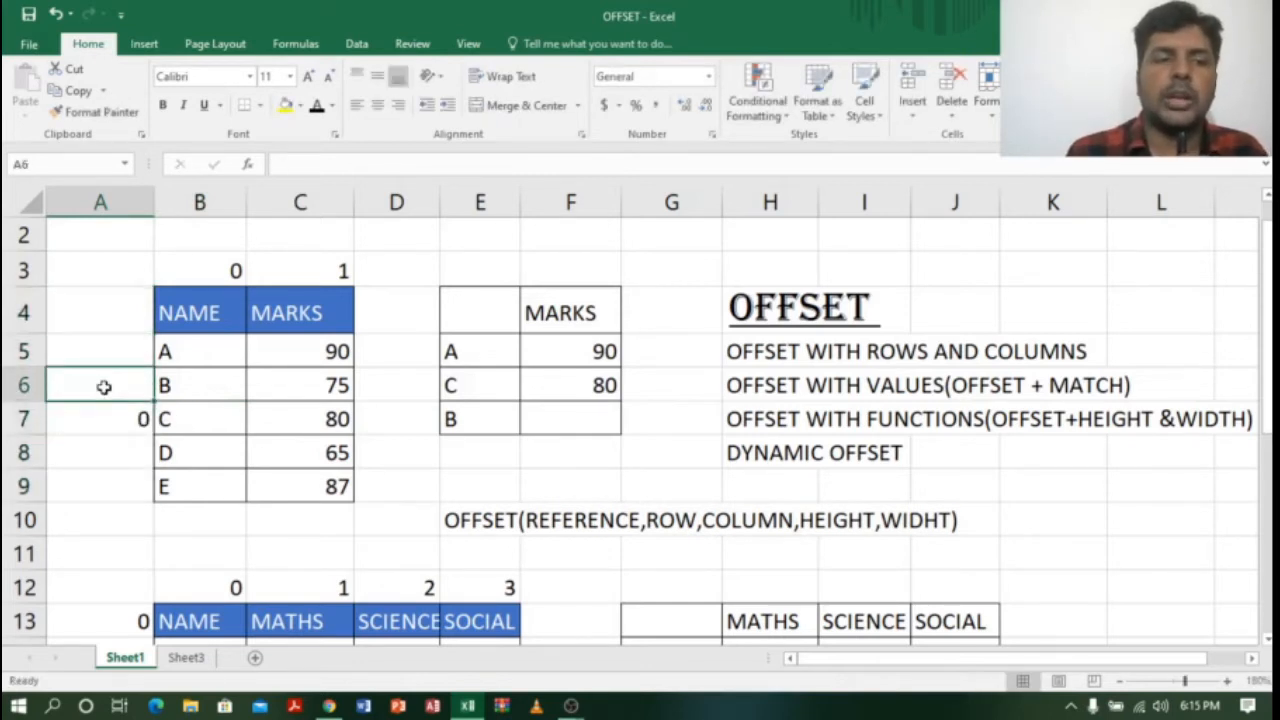
pyautogui.write('-1')
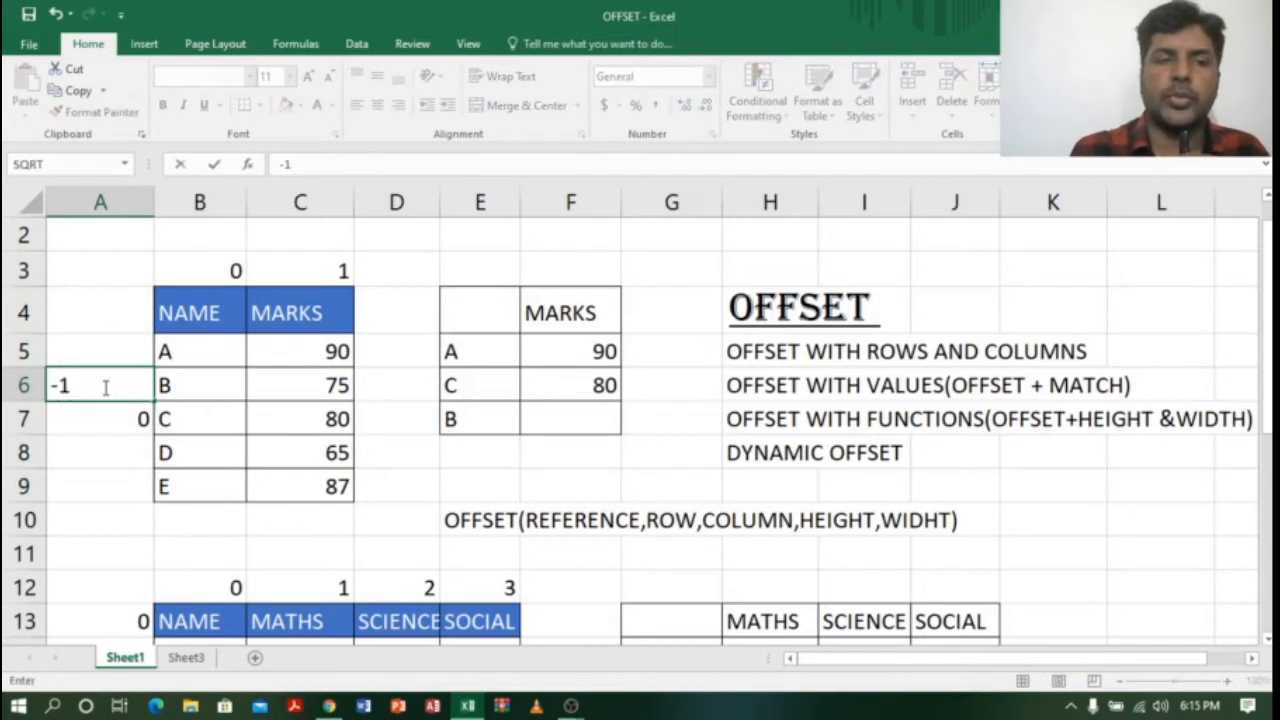
pyautogui.click(134, 347)
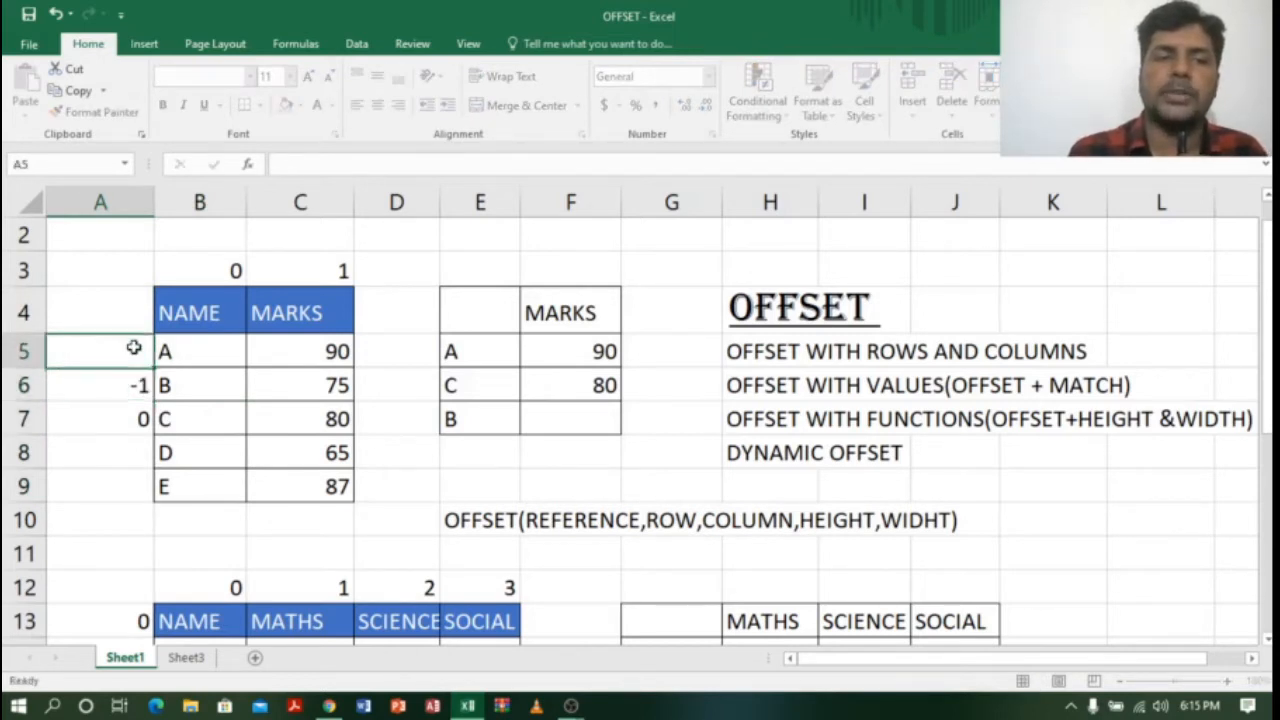
pyautogui.write('1')
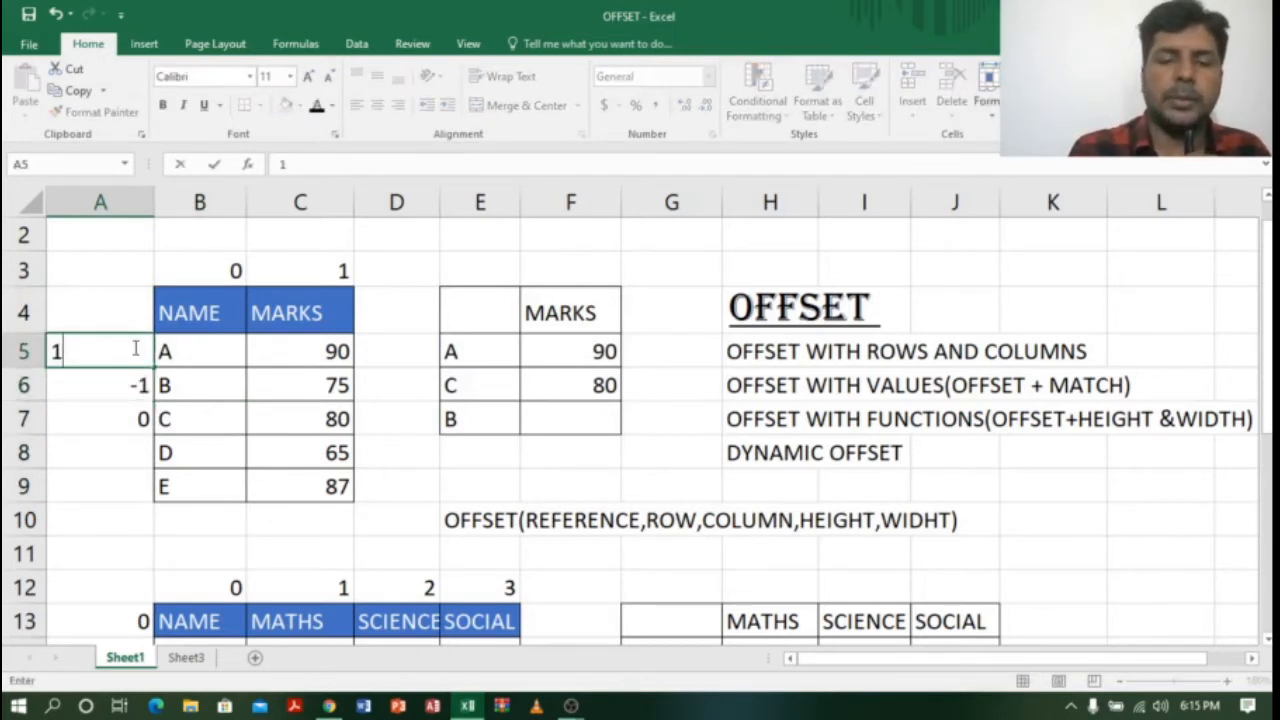
pyautogui.press('BackSpace')
pyautogui.write('-2')
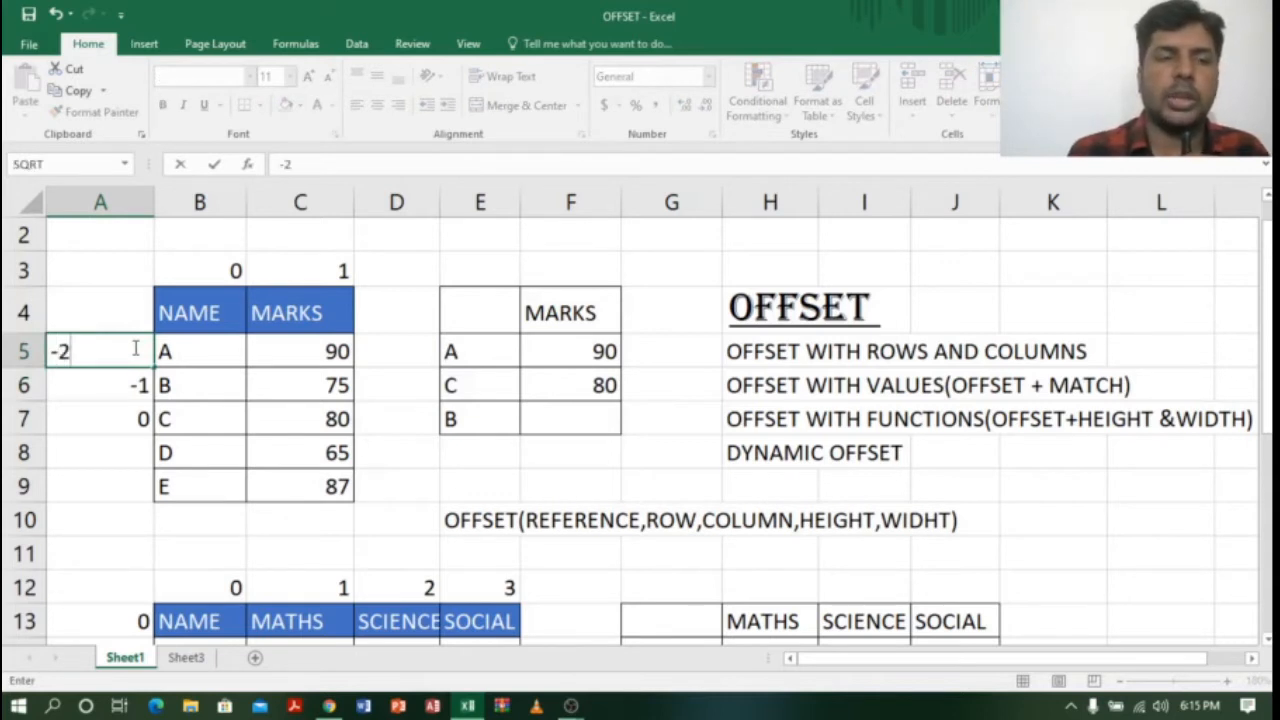
# Number the rows below the reference row by entering 1 in A8 and 2 in A9
pyautogui.click(131, 453)
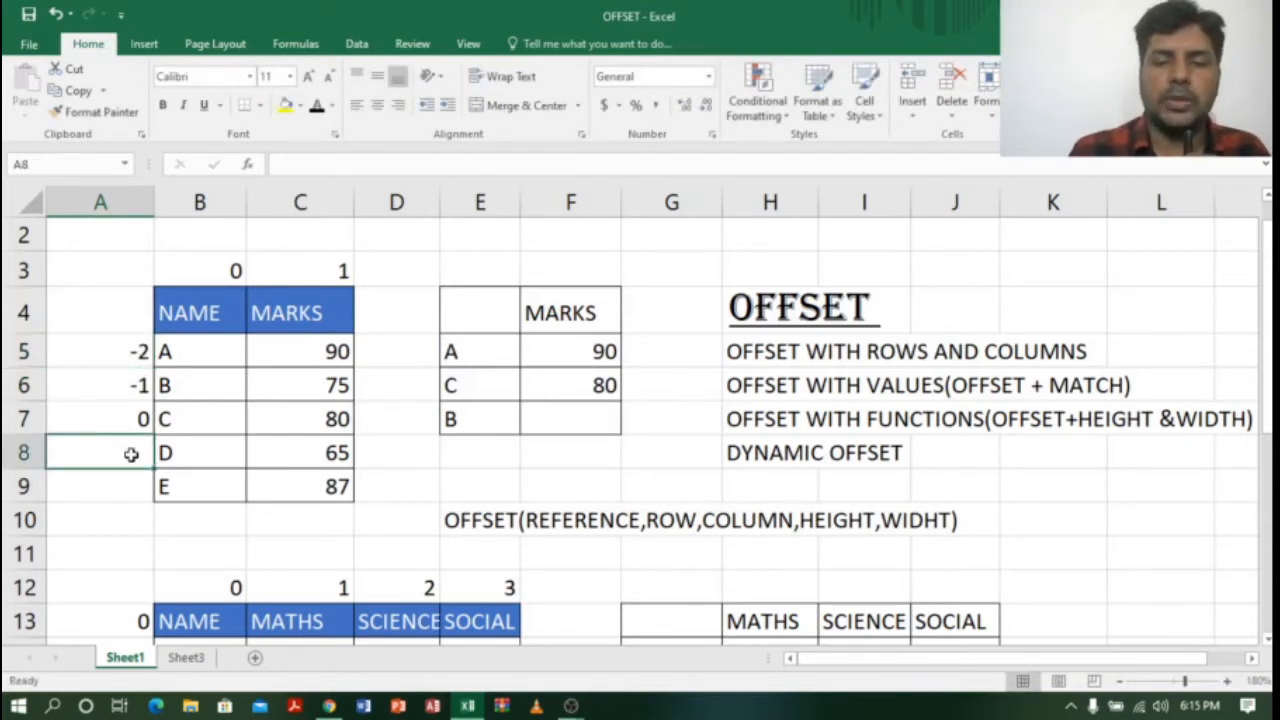
pyautogui.write('1')
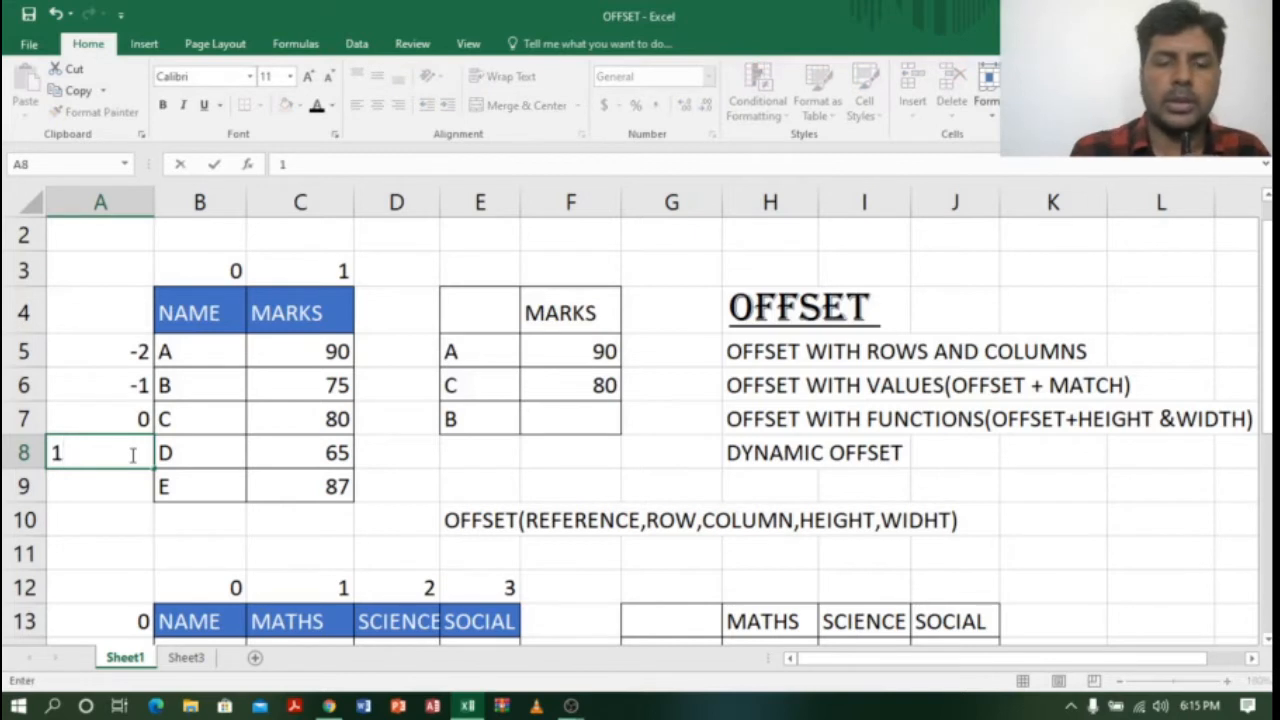
pyautogui.press('Return')
pyautogui.write('2')
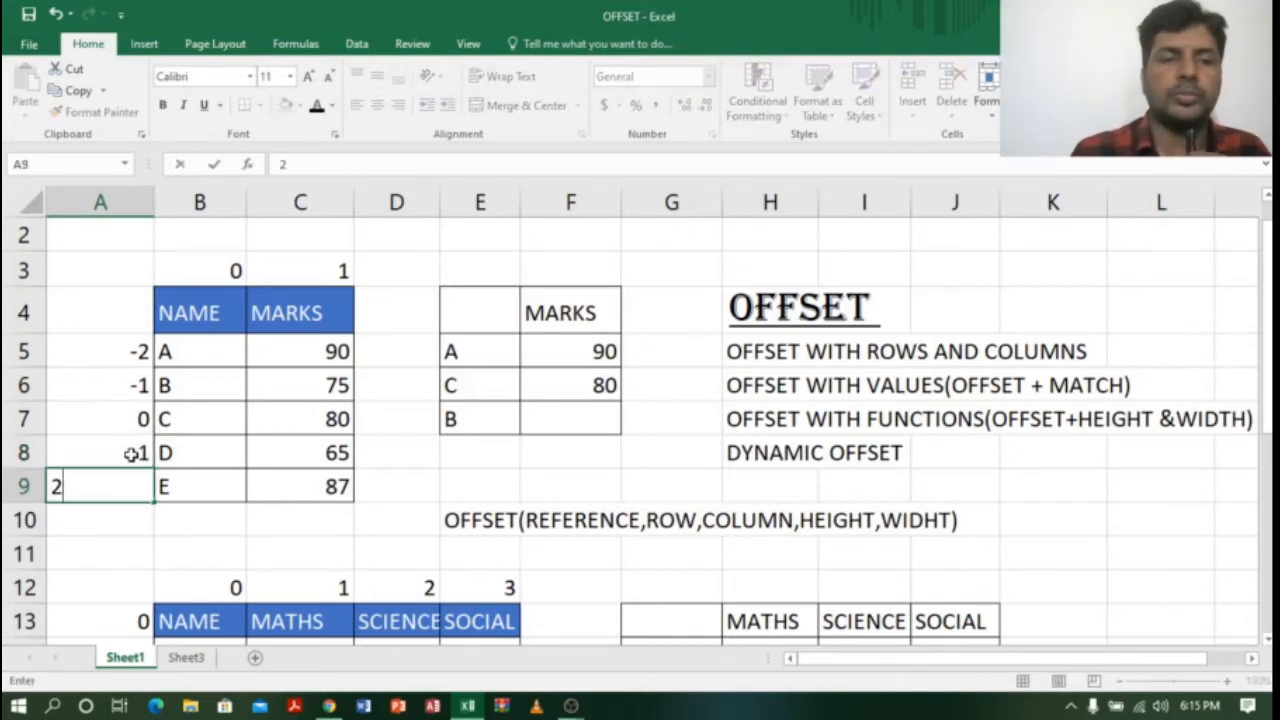
pyautogui.click(294, 449)
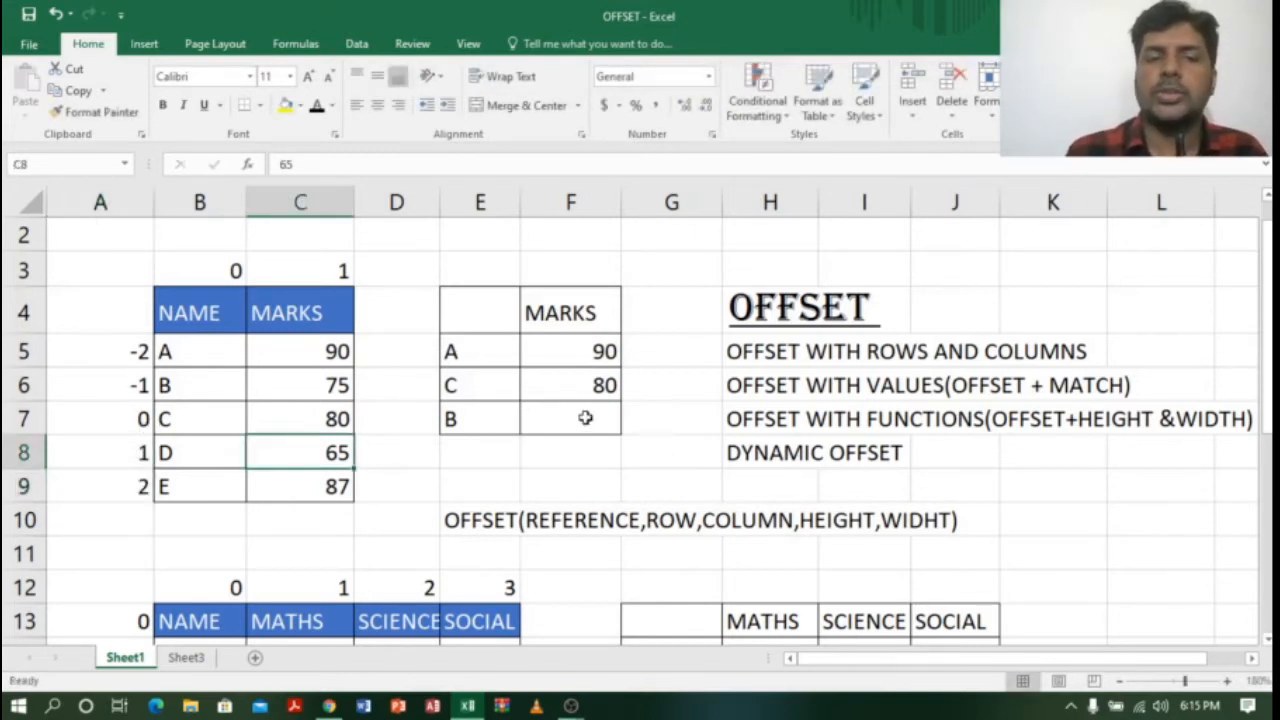
# Enter the formula =OFFSET(B7,-1,1) in F7 to return the marks for name B
pyautogui.click(585, 418)
pyautogui.write('=')
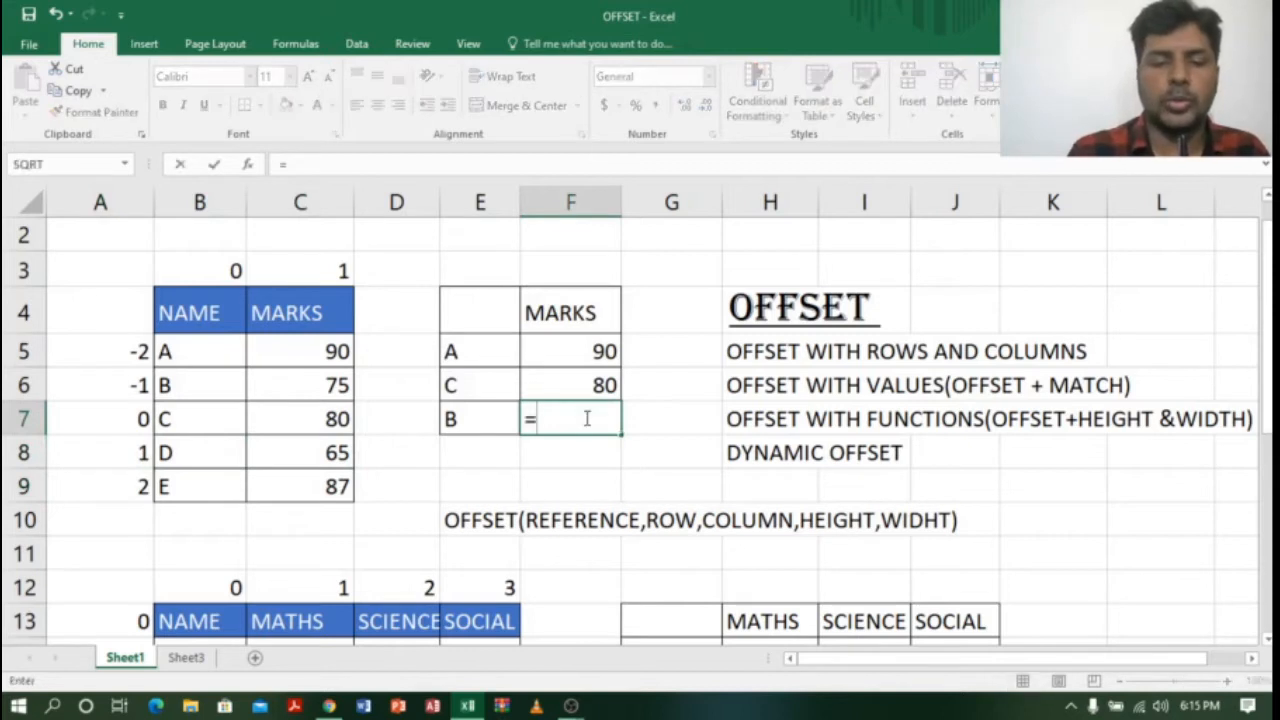
pyautogui.write('OFFSET')
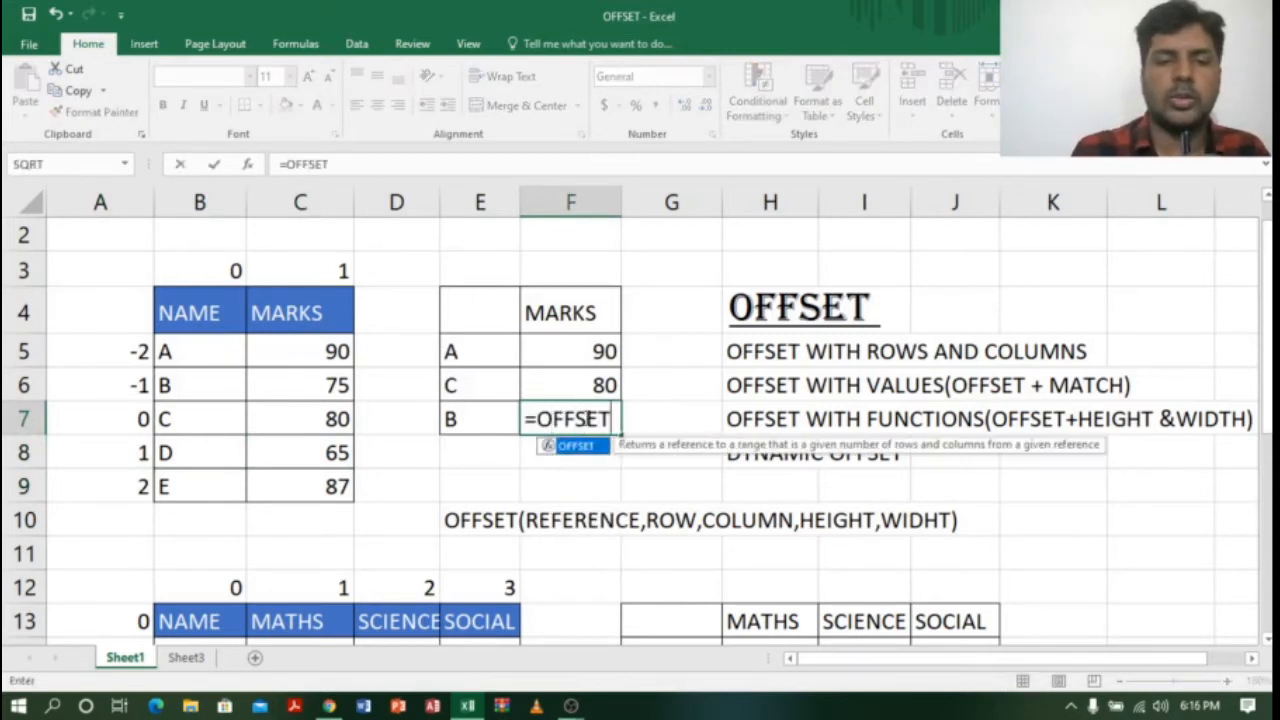
pyautogui.write('(')
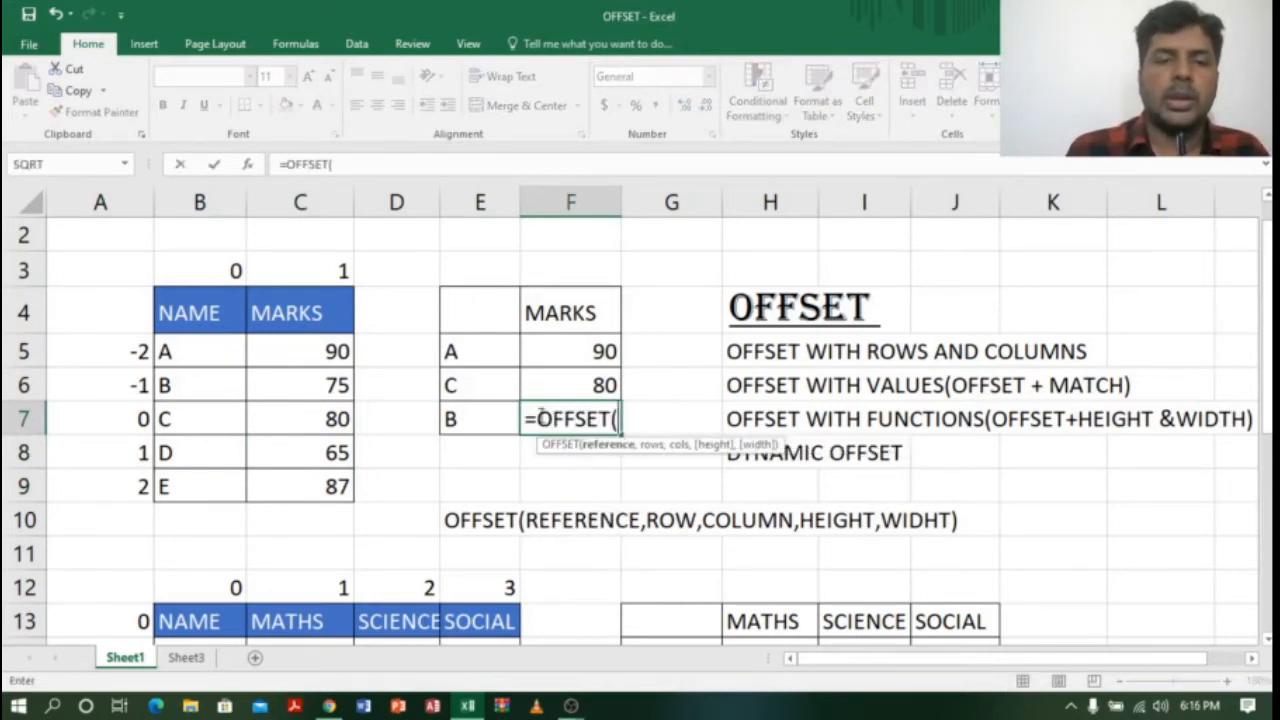
pyautogui.click(174, 419)
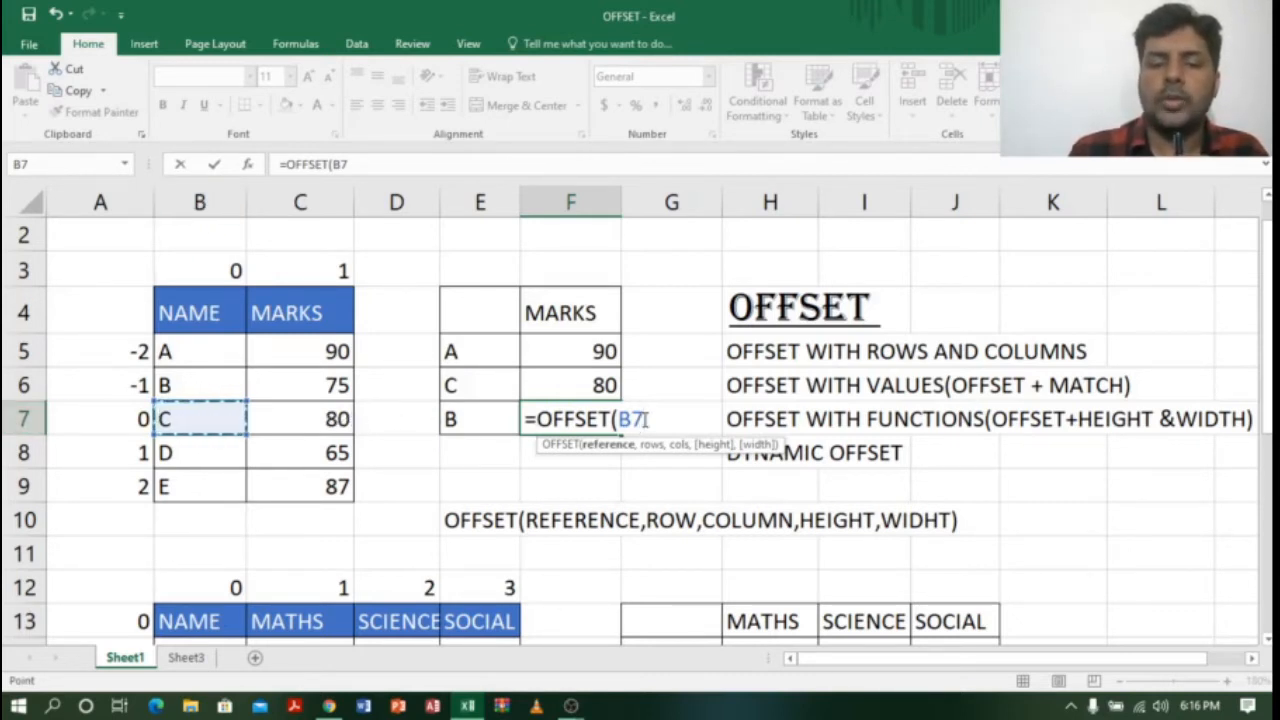
pyautogui.write(',')
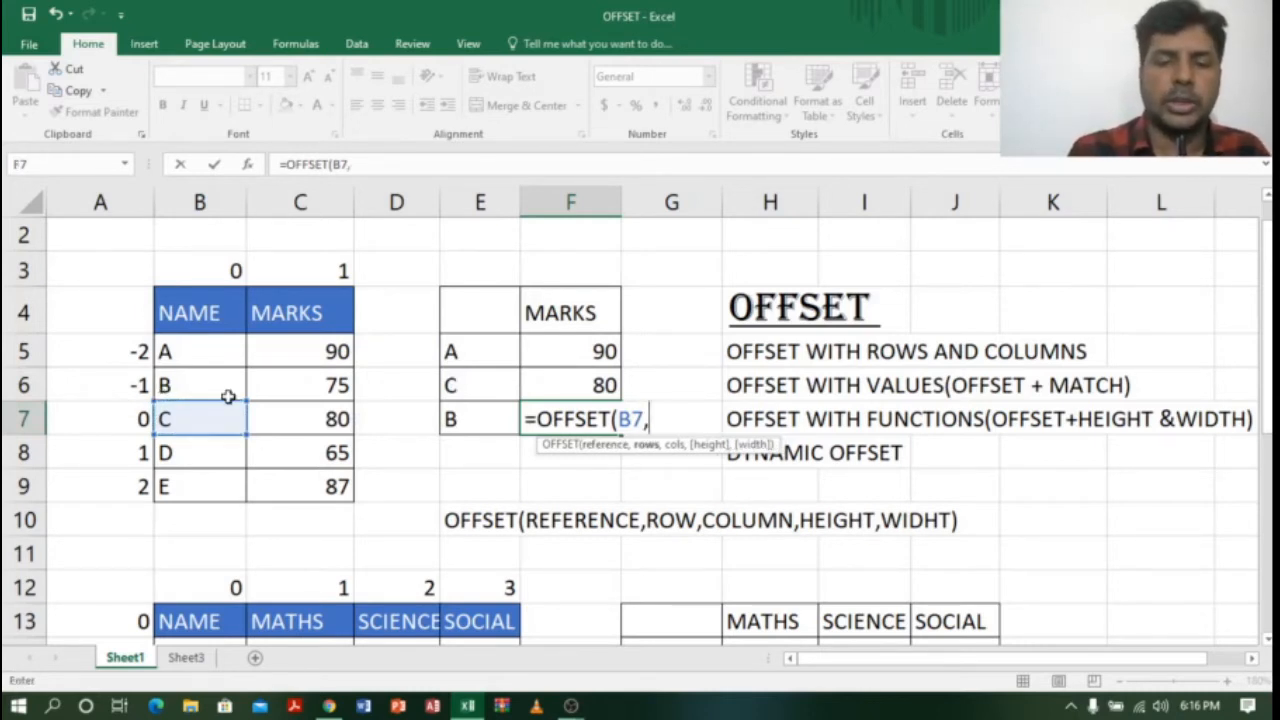
pyautogui.write('-1,1')
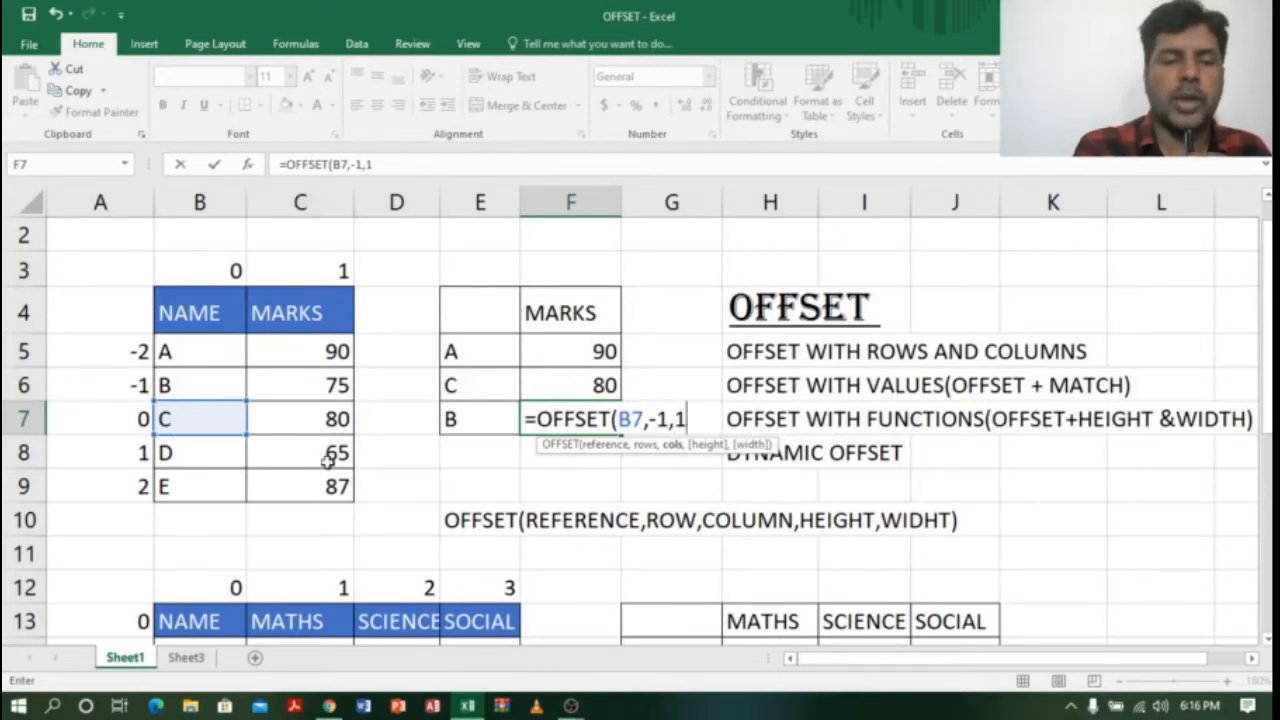
pyautogui.press('Return')
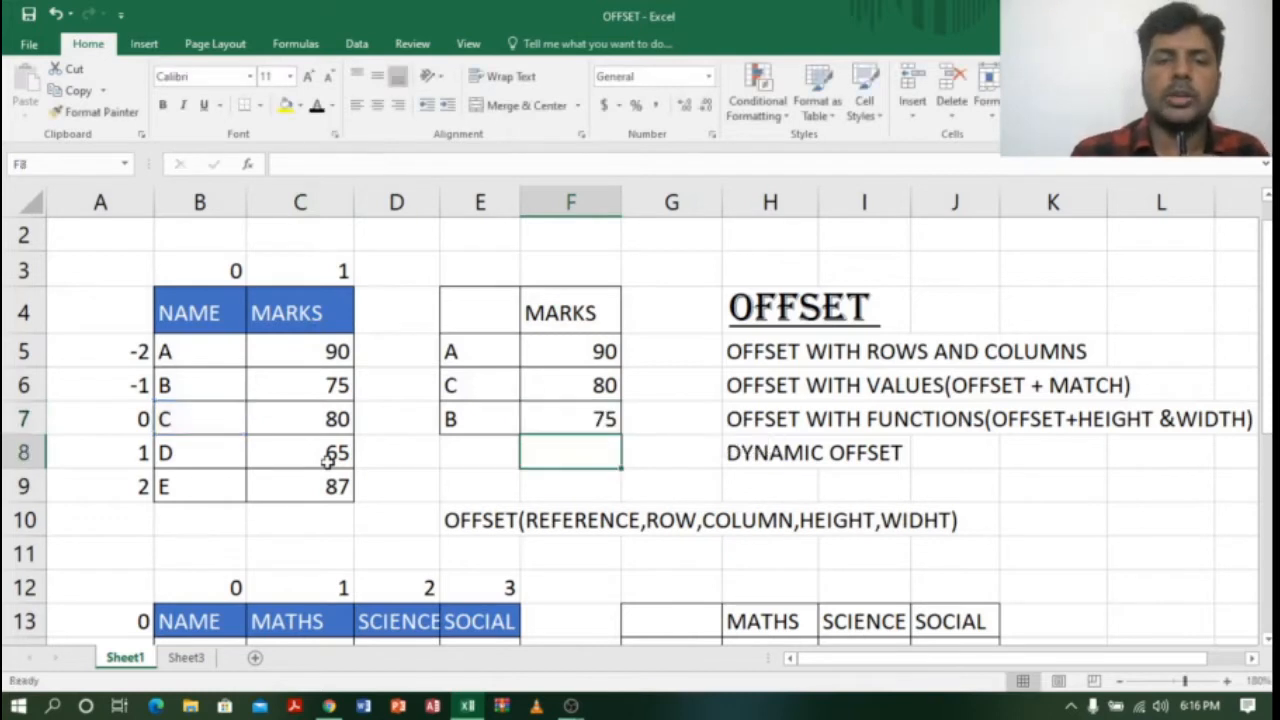
# Review the OFFSET formula in F7 and the NAME and MARKS source table in B4:C9
pyautogui.click(601, 420)
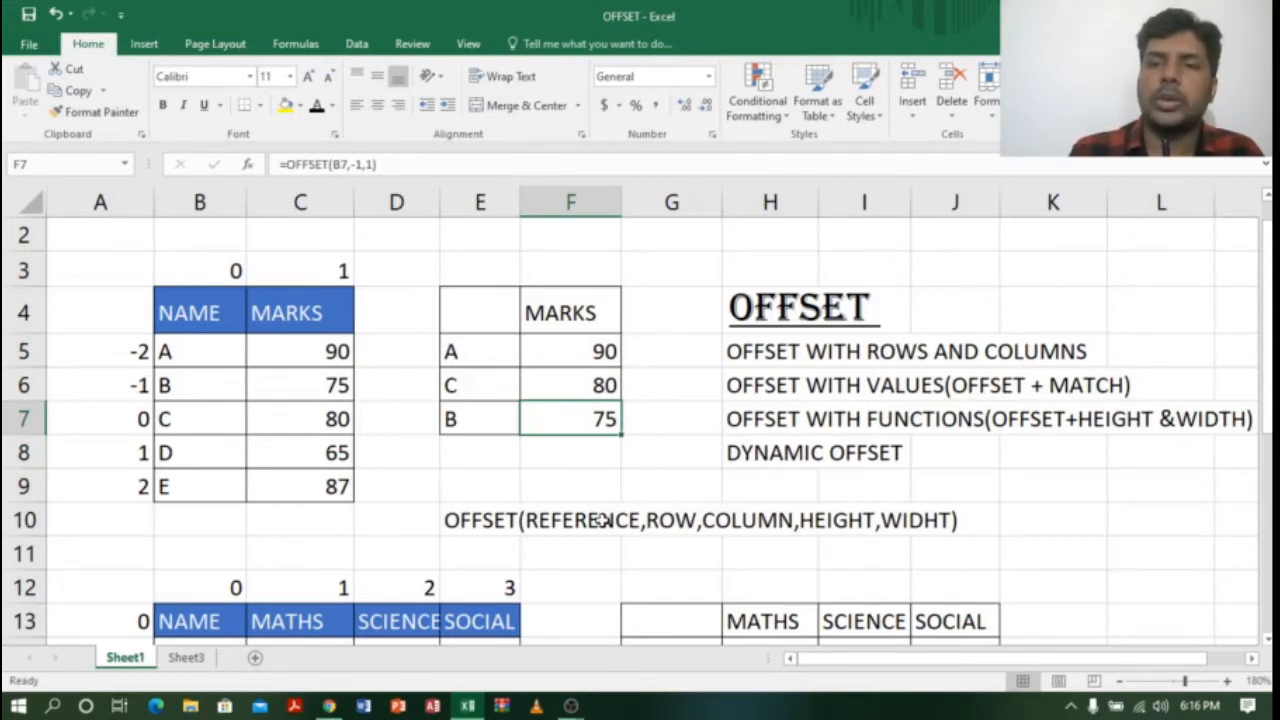
pyautogui.click(216, 306)
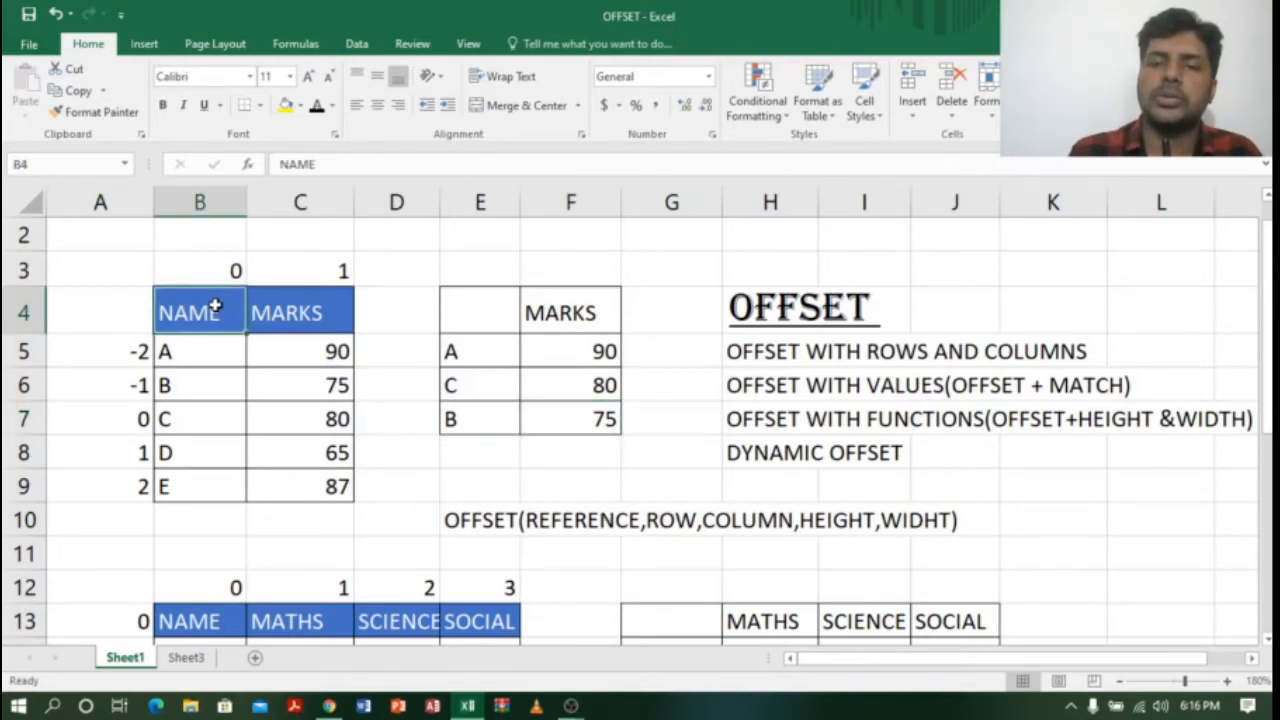
pyautogui.moveTo(1268, 266); pyautogui.dragTo(1268, 262)
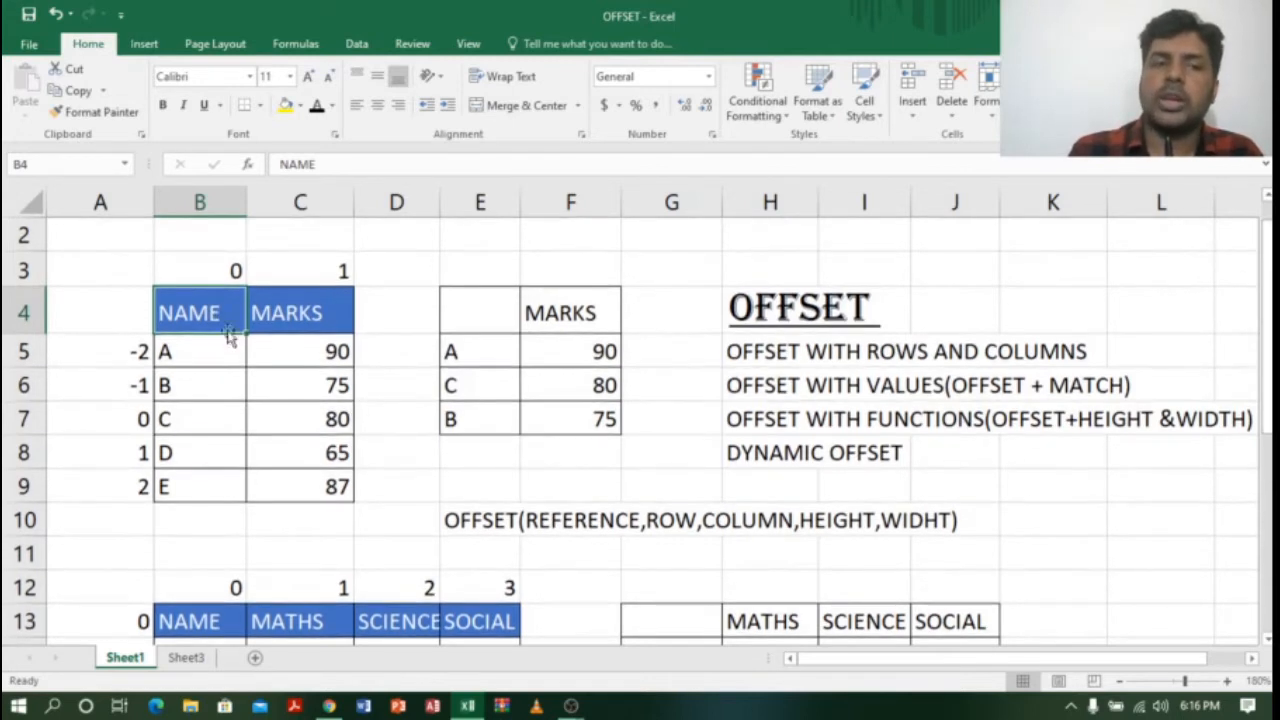
pyautogui.moveTo(215, 315); pyautogui.dragTo(306, 486)
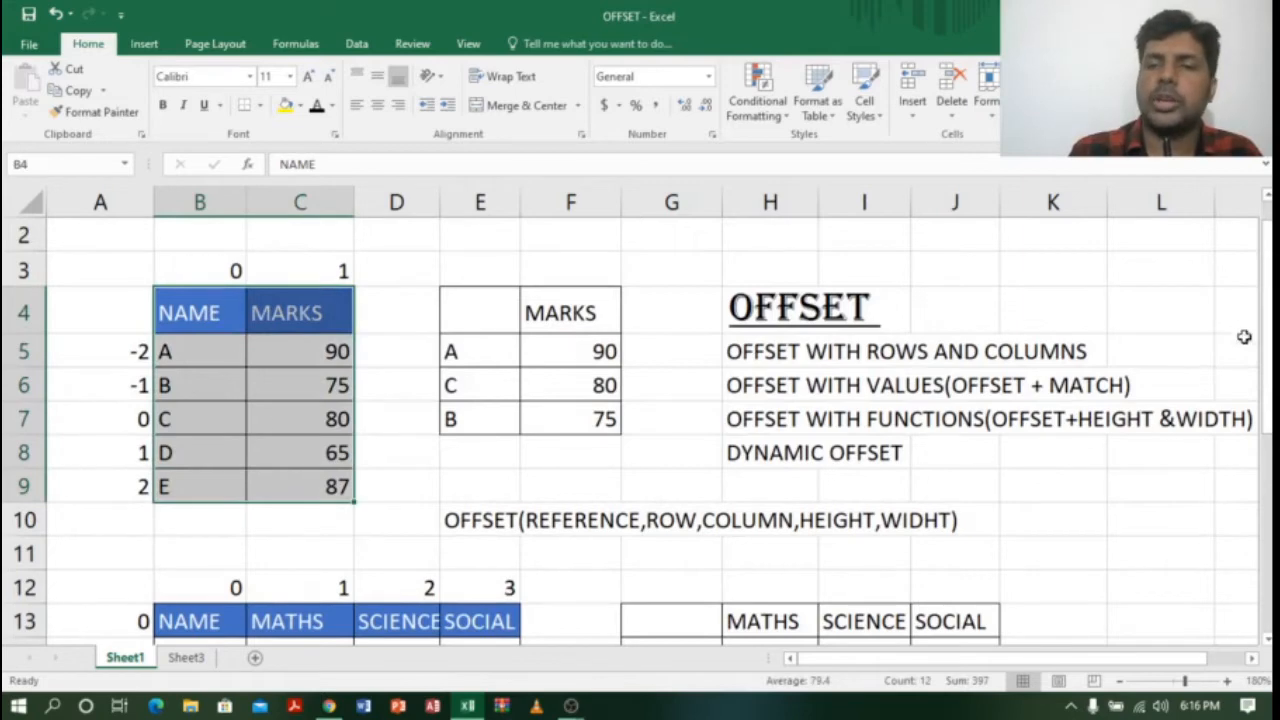
# Examine the subject marks table in B13:E14 and the MATHS, SCIENCE and SOCIAL headings of its result table, including reference cell B13
pyautogui.moveTo(1268, 290); pyautogui.dragTo(1268, 300)
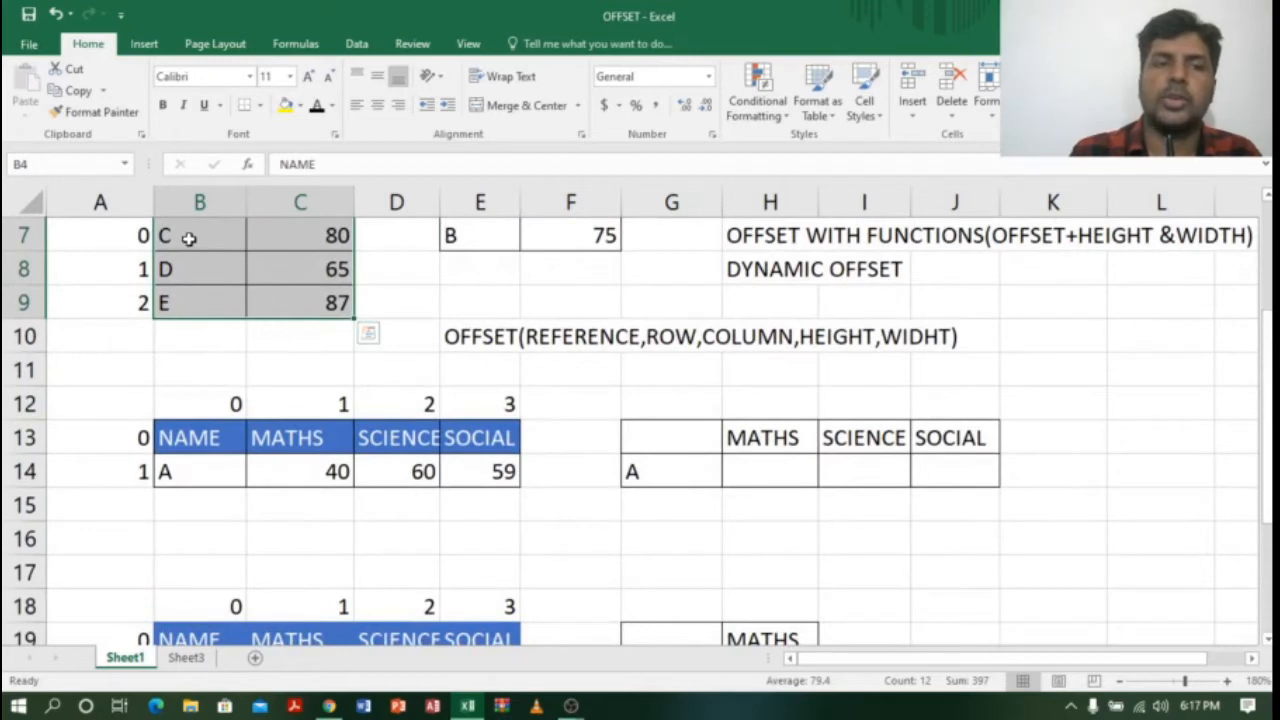
pyautogui.moveTo(200, 443); pyautogui.dragTo(498, 485)
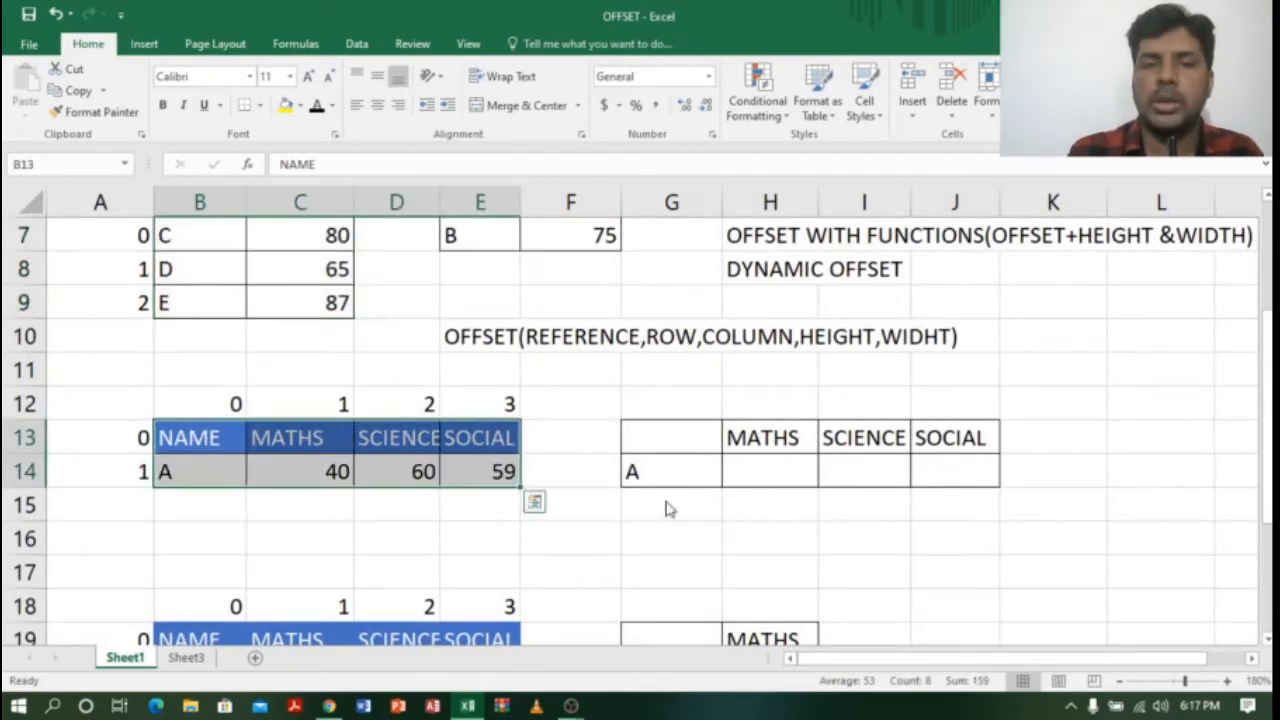
pyautogui.click(757, 470)
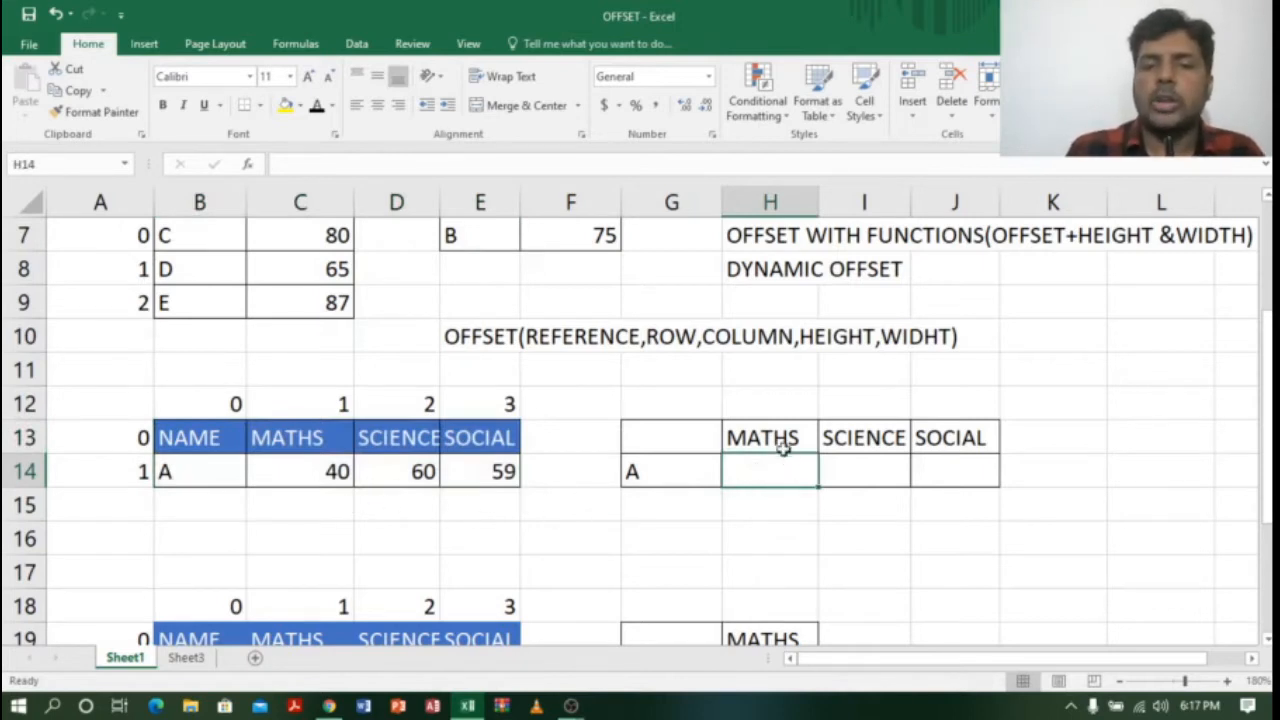
pyautogui.click(788, 437)
pyautogui.click(834, 440)
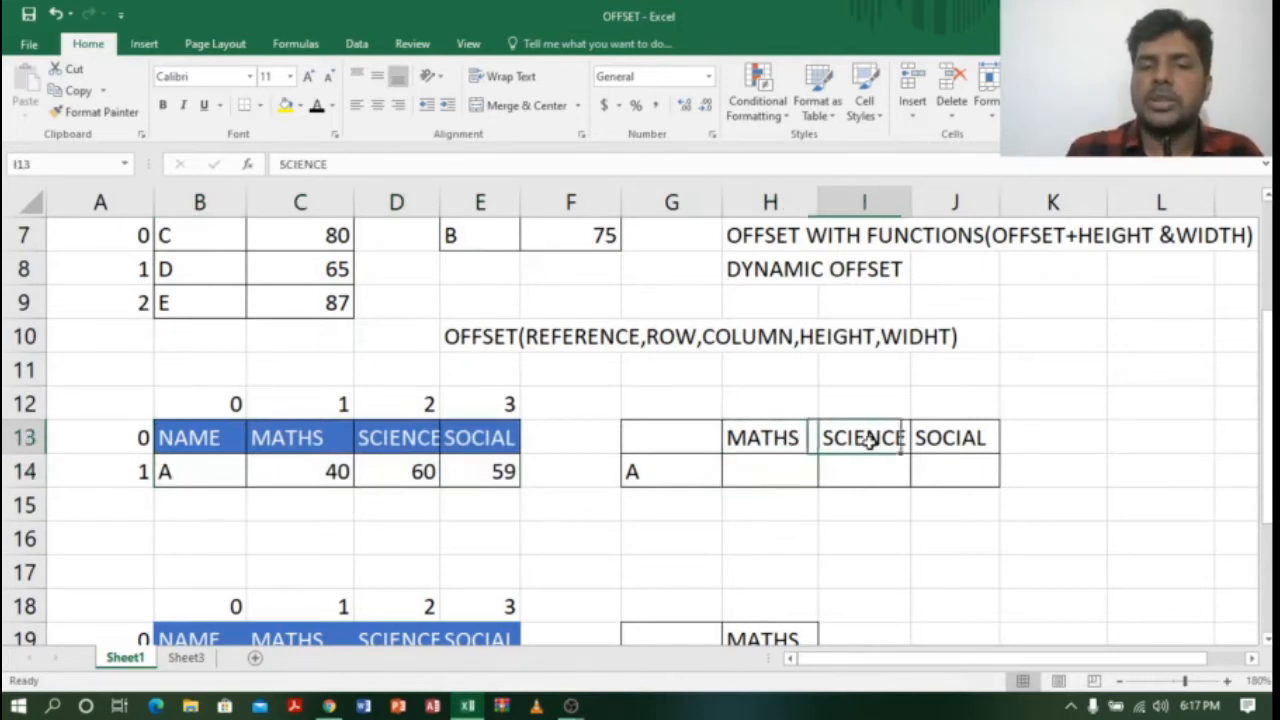
pyautogui.click(972, 440)
pyautogui.click(784, 466)
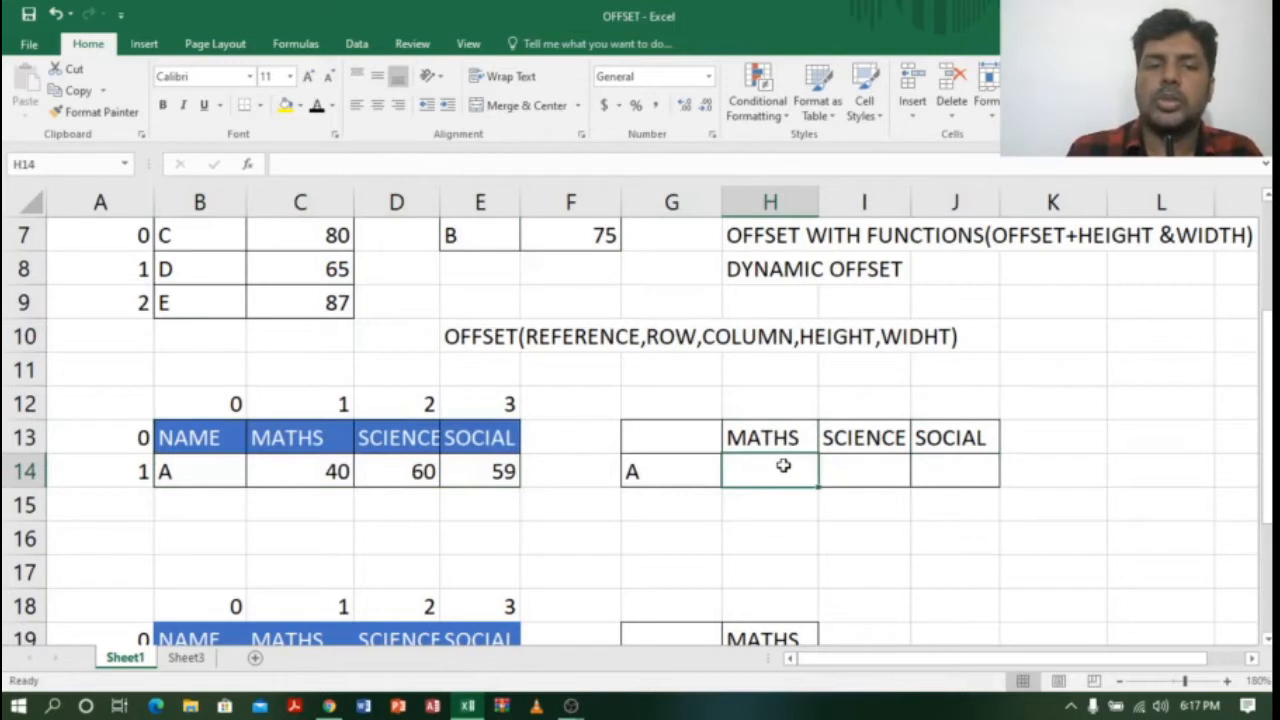
pyautogui.click(188, 437)
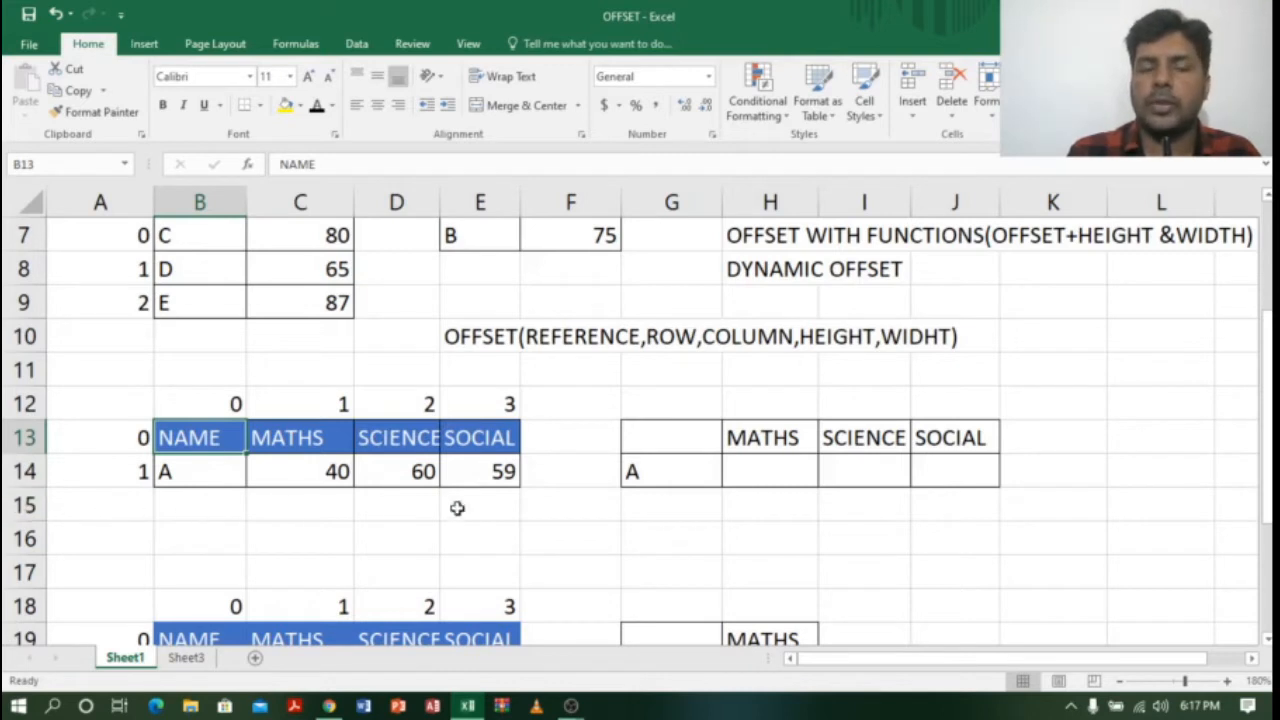
# Enter the formula =OFFSET(B13,1,1) in H14 to return A's MATHS marks
pyautogui.click(787, 477)
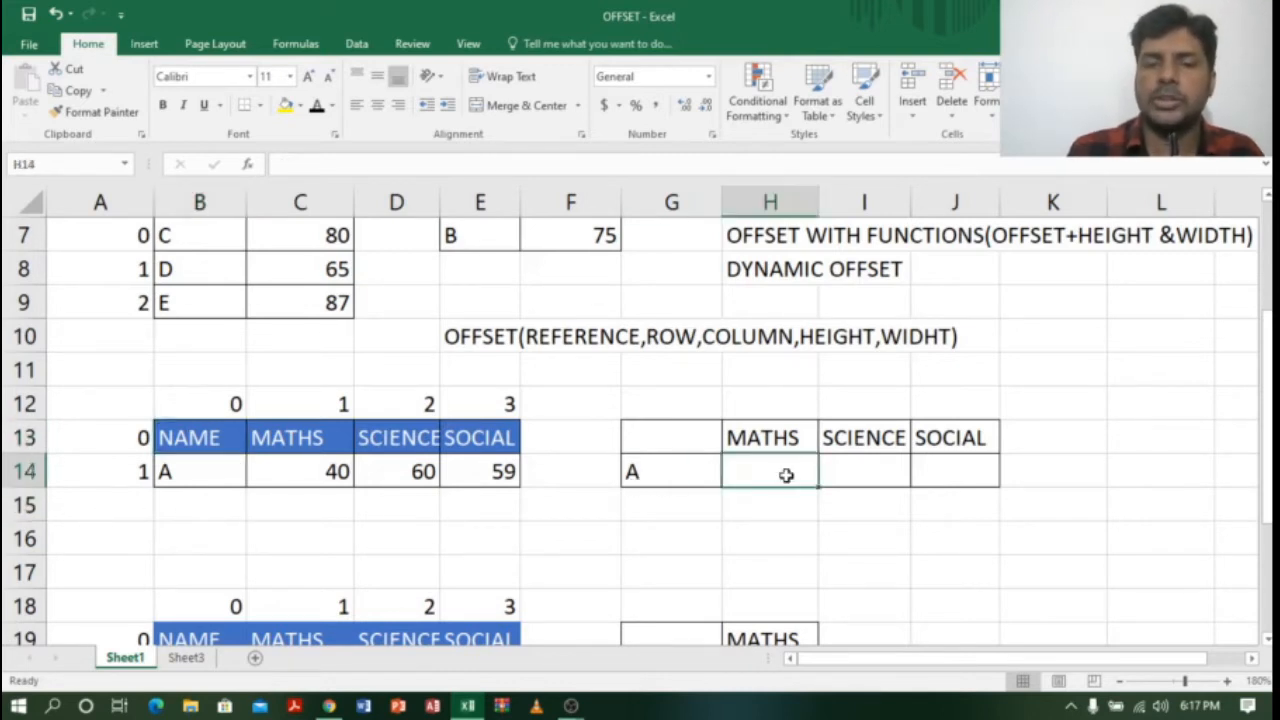
pyautogui.write('=OF')
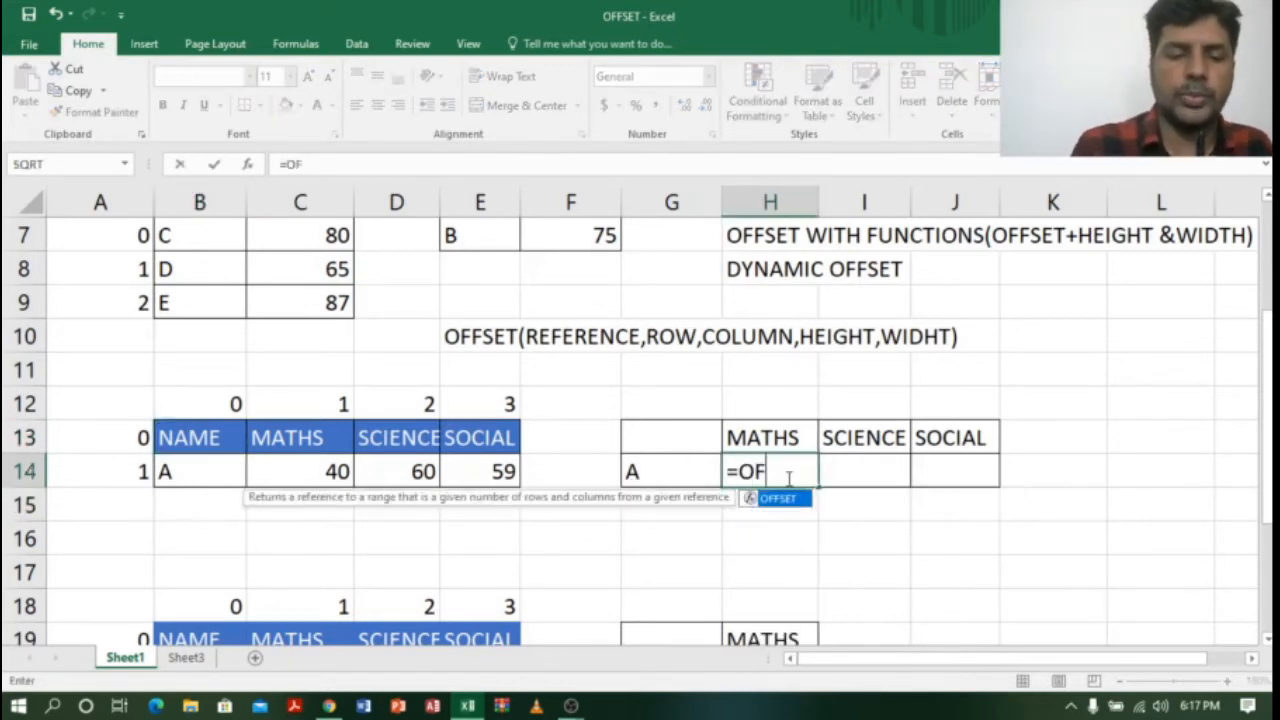
pyautogui.write('FSET')
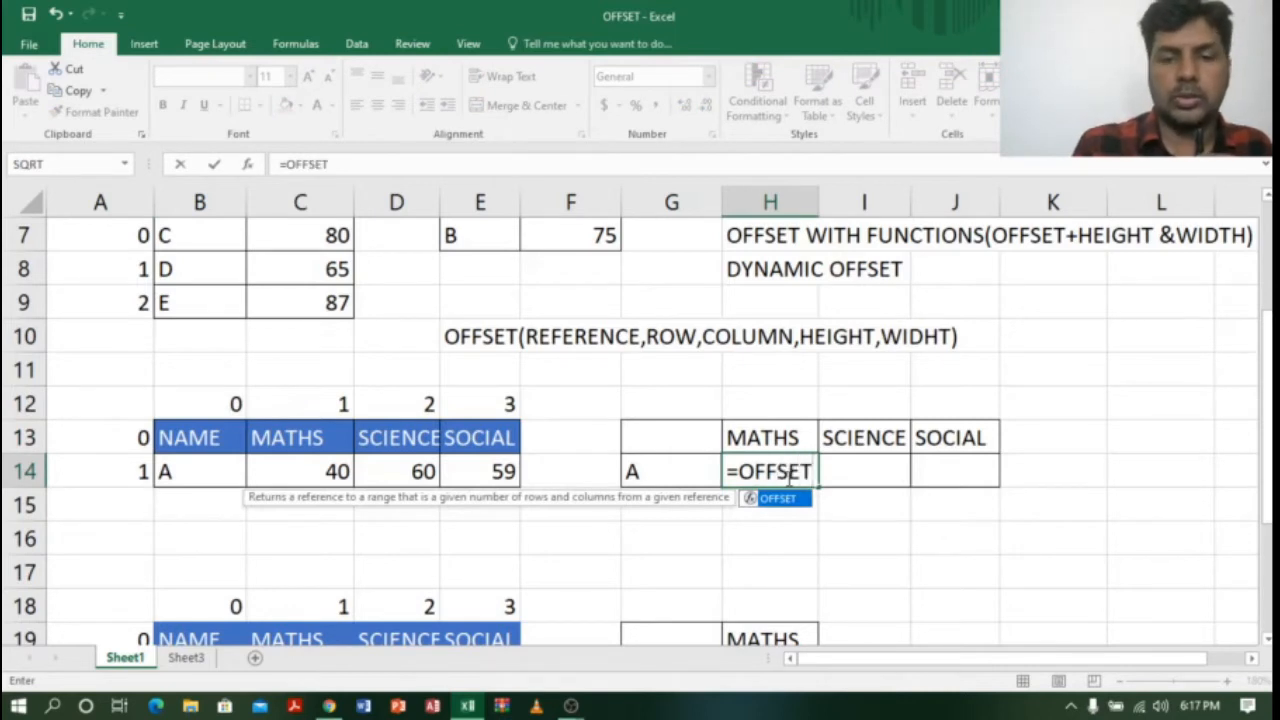
pyautogui.write('(')
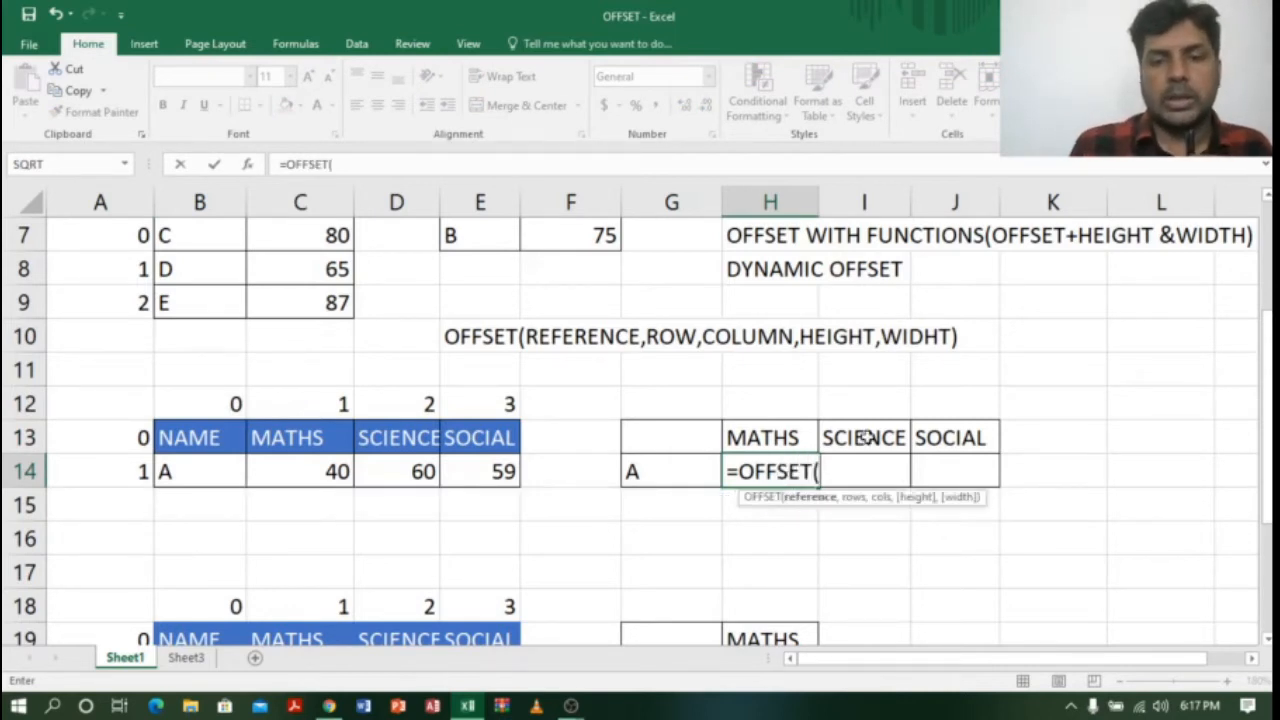
pyautogui.click(194, 437)
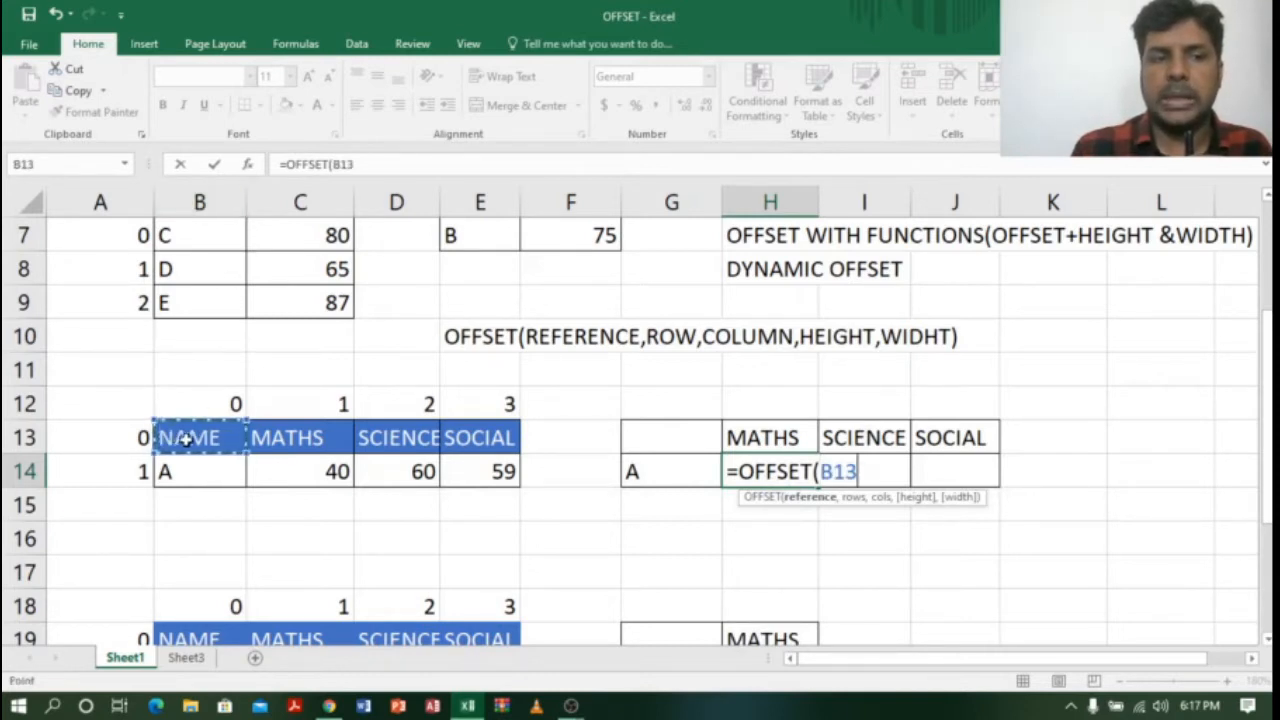
pyautogui.write(',')
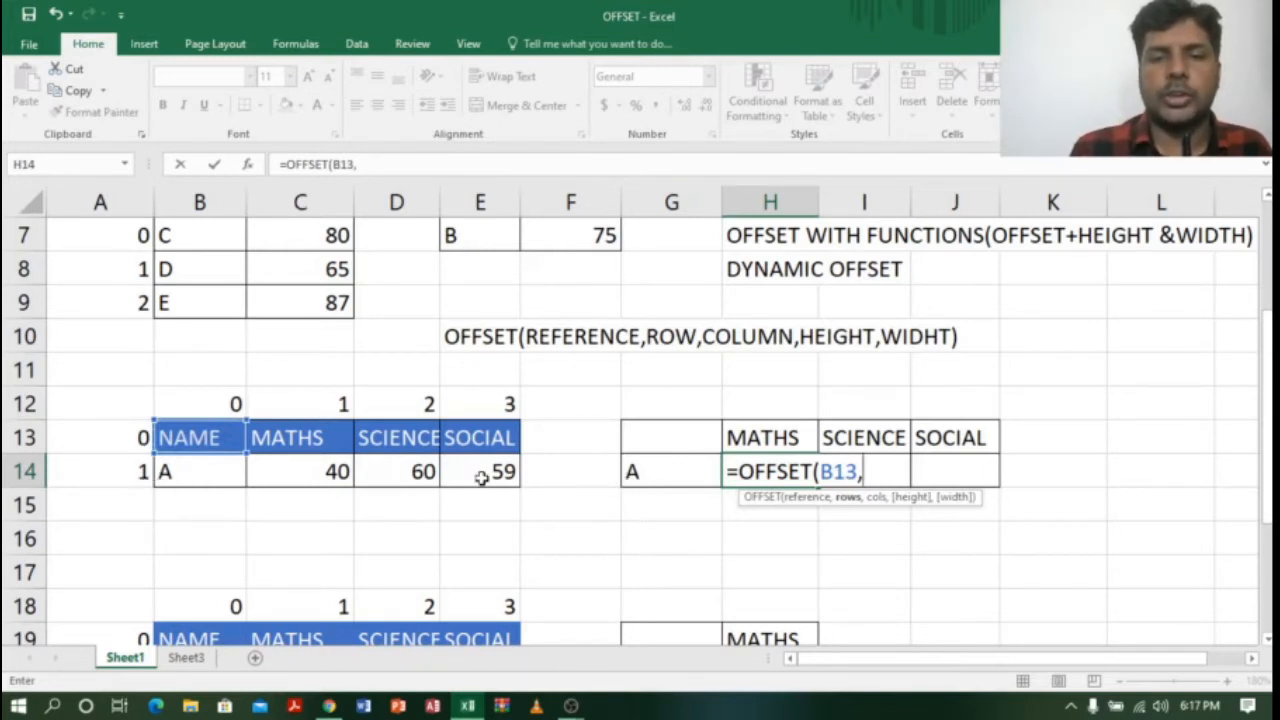
pyautogui.write('1,')
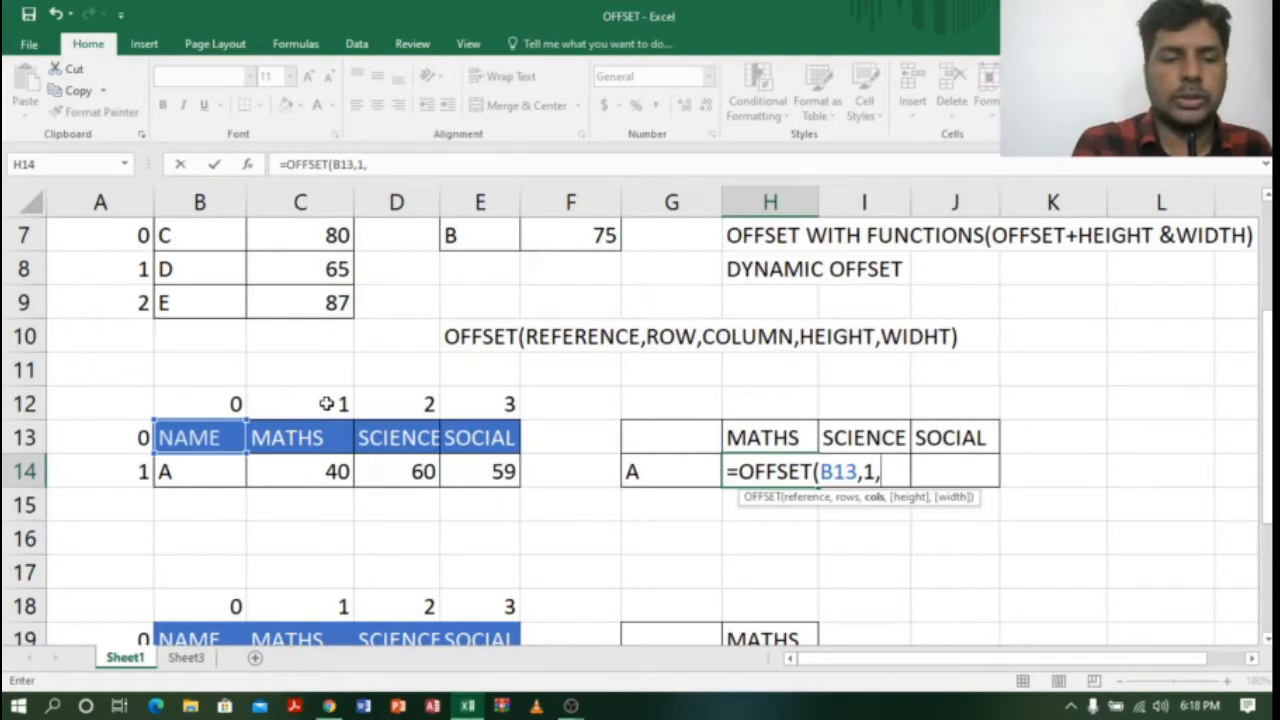
pyautogui.write('1)')
pyautogui.press('Return')
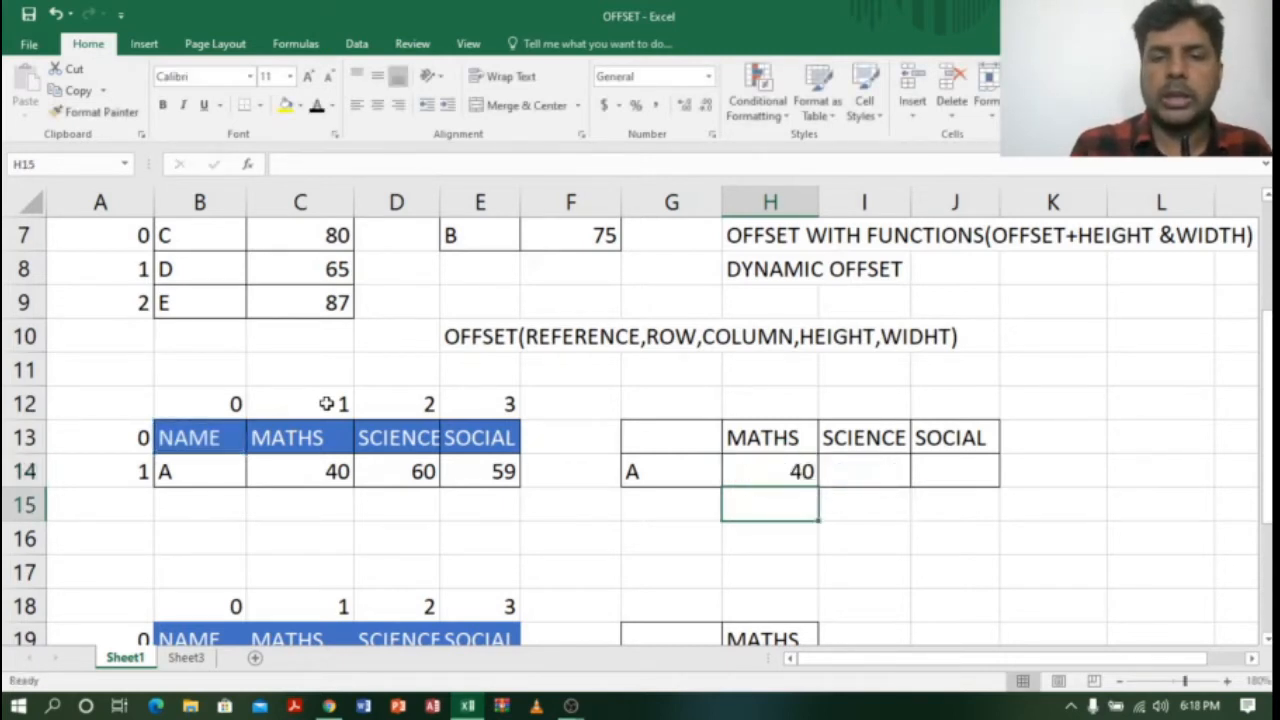
# Enter the formula =OFFSET(B13,1,2) in I14 to return A's SCIENCE marks
pyautogui.click(884, 473)
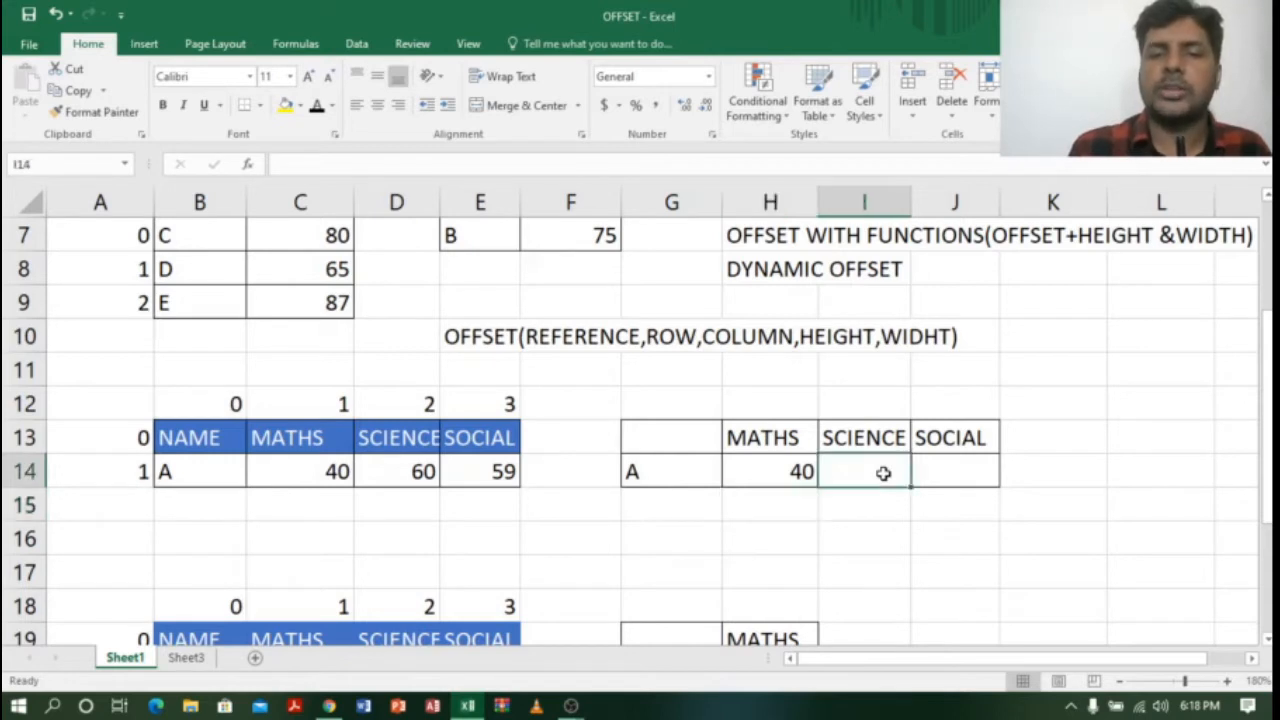
pyautogui.write('=OFF')
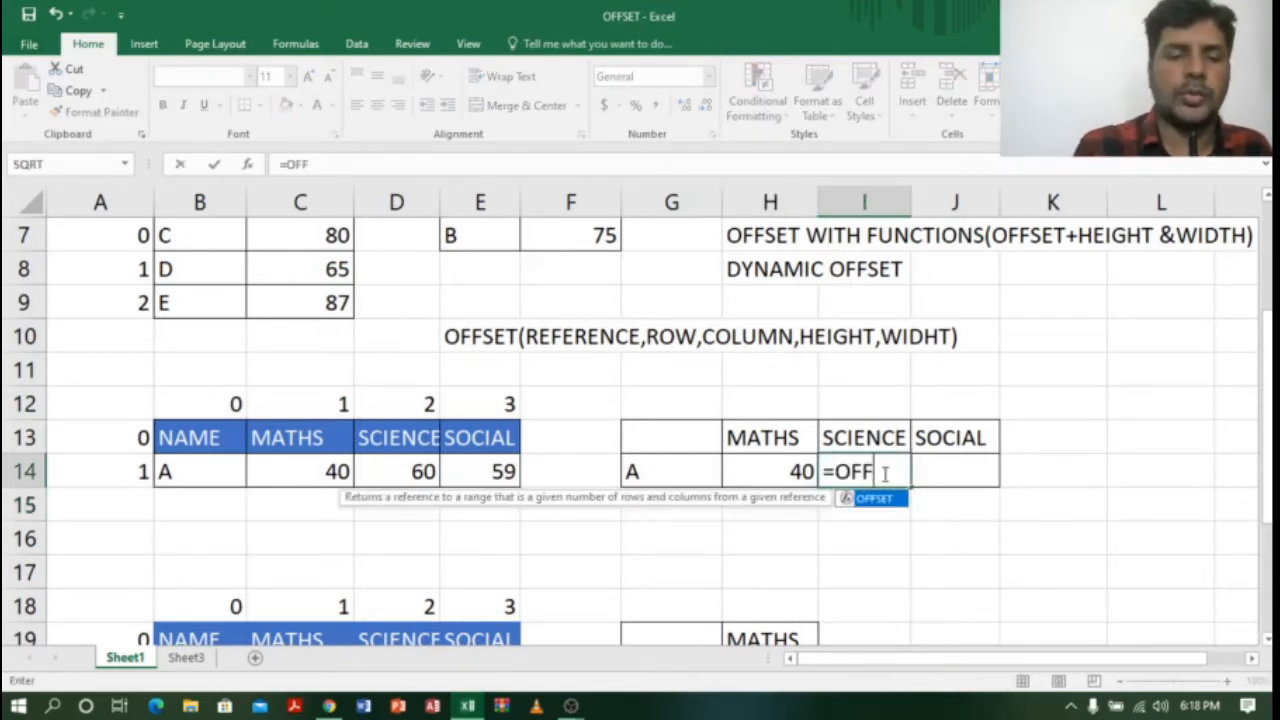
pyautogui.press('Tab')
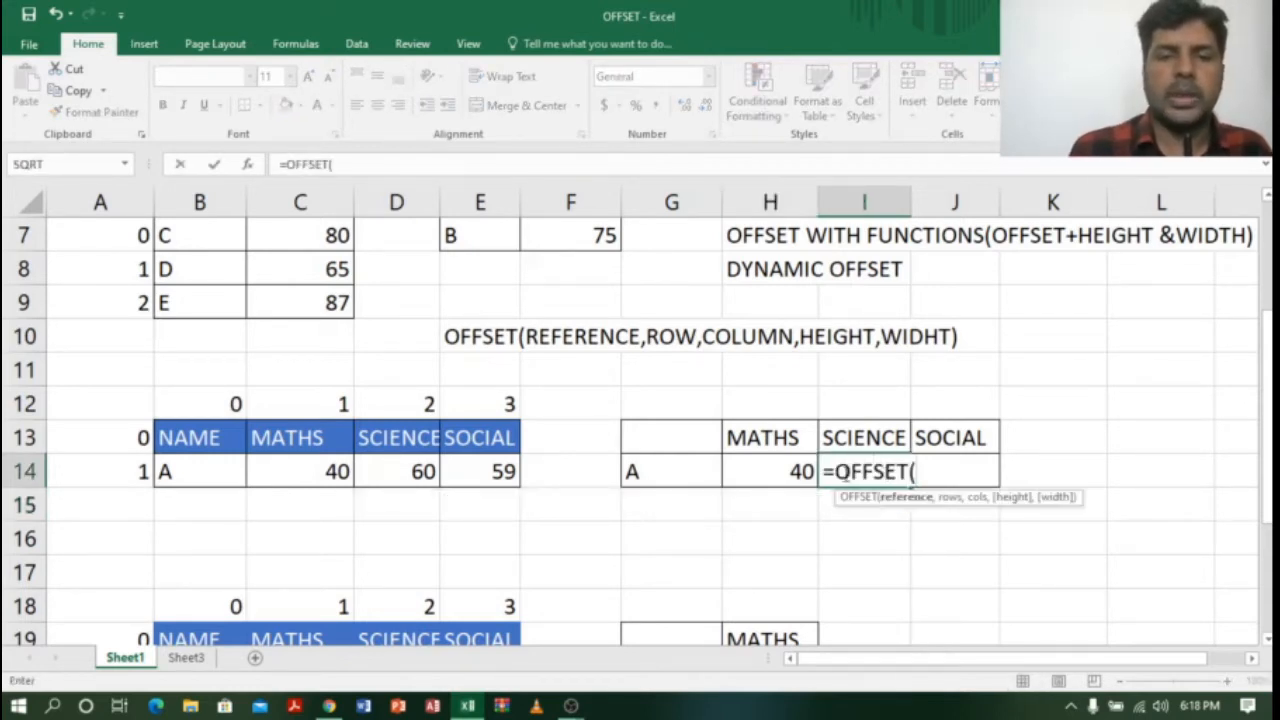
pyautogui.click(209, 437)
pyautogui.write(',')
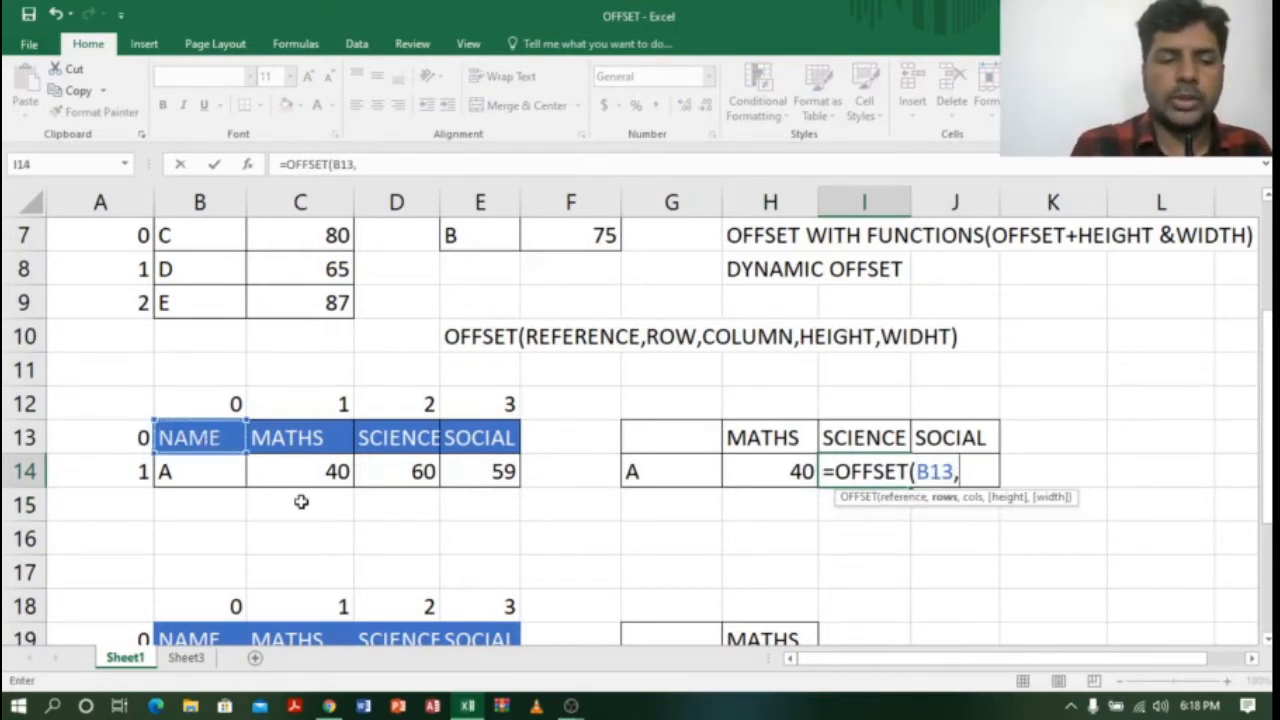
pyautogui.write('1,')
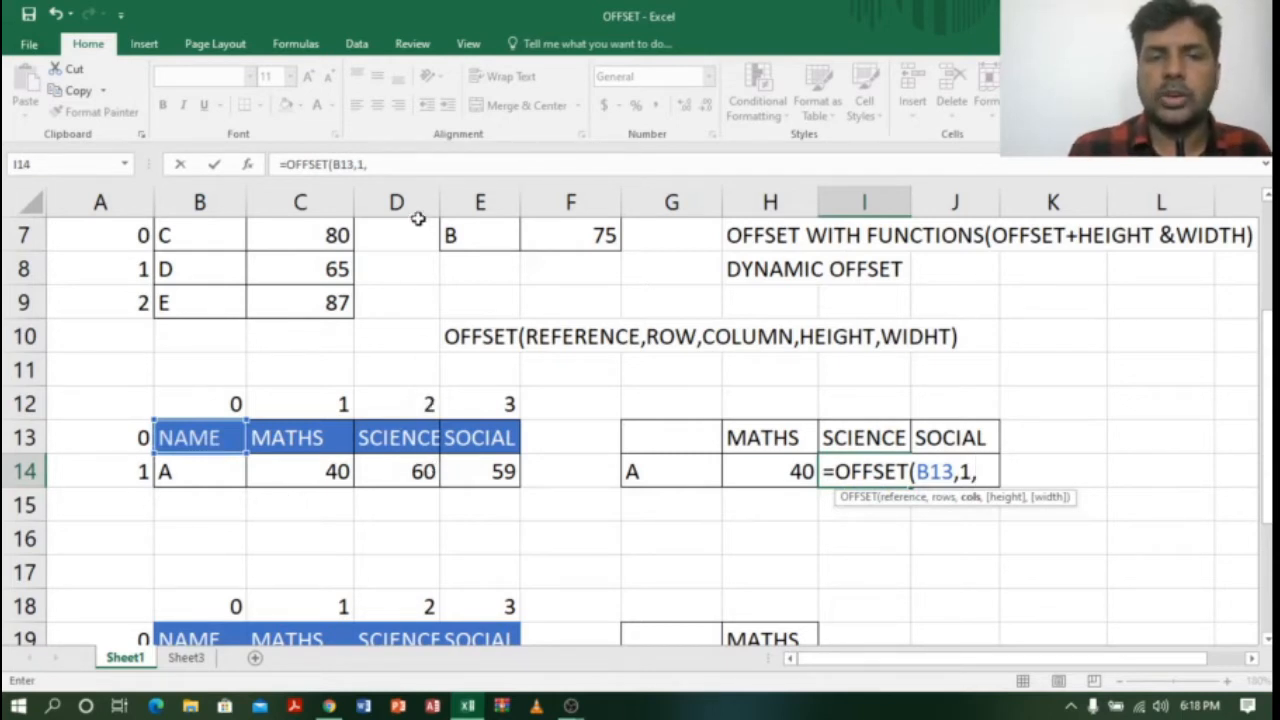
pyautogui.write('2')
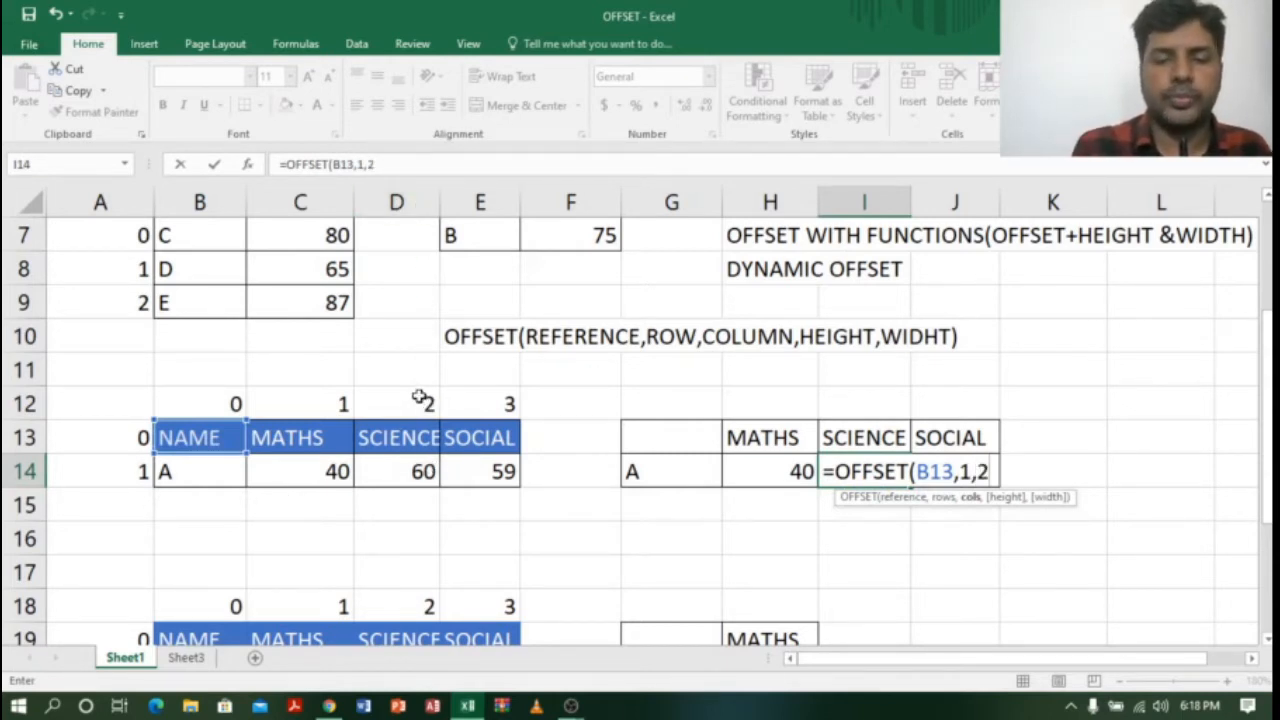
pyautogui.press('Return')
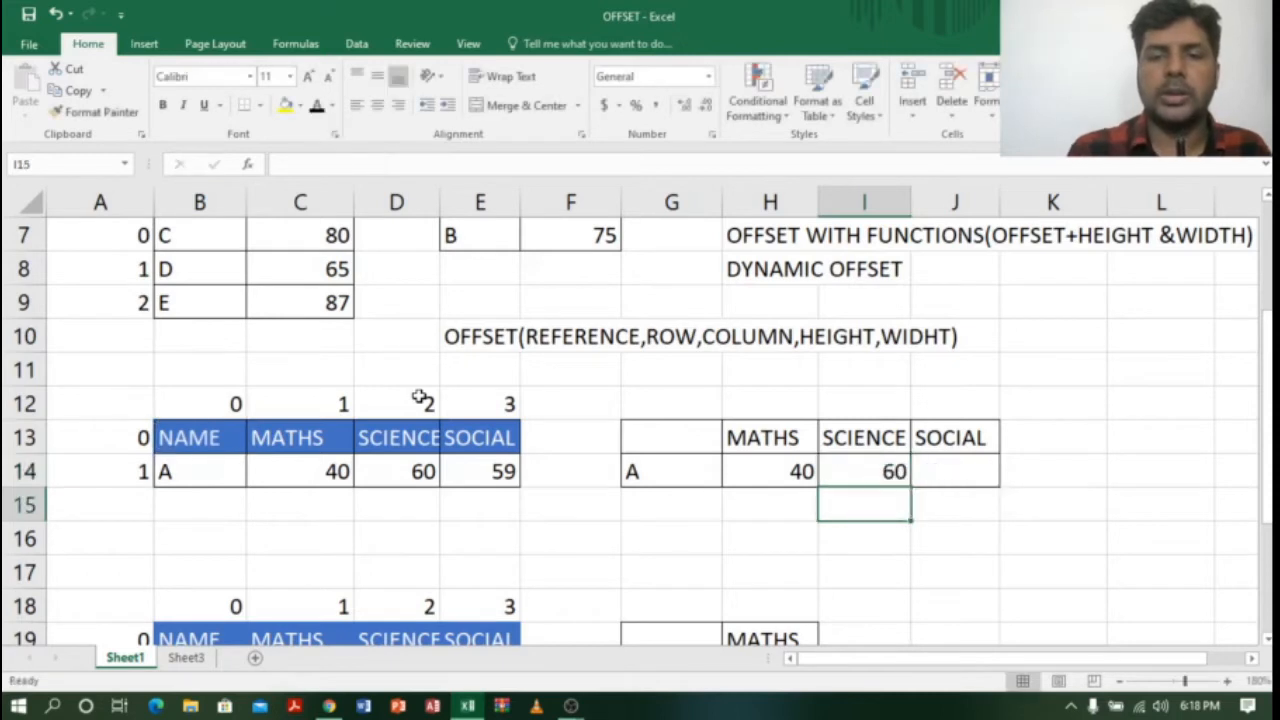
pyautogui.click(858, 457)
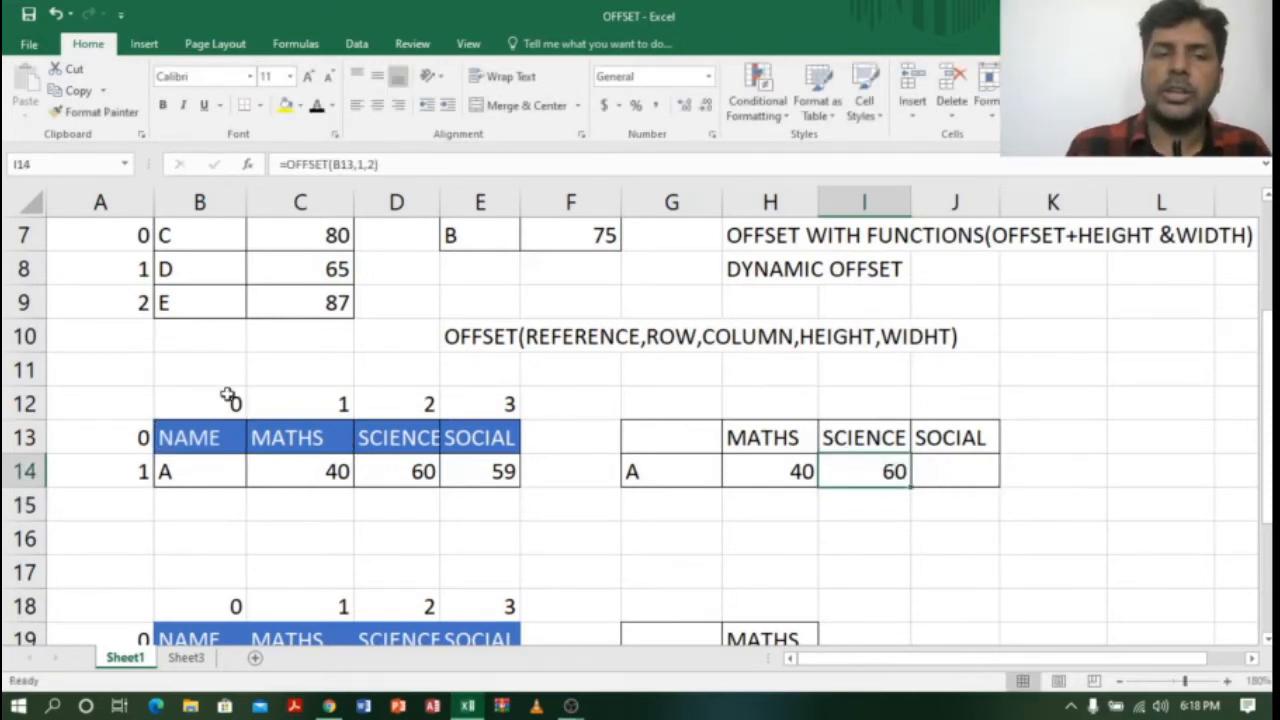
# Clear the column offset numbers in B12:E12 above the subject marks table
pyautogui.moveTo(231, 403); pyautogui.dragTo(605, 403)
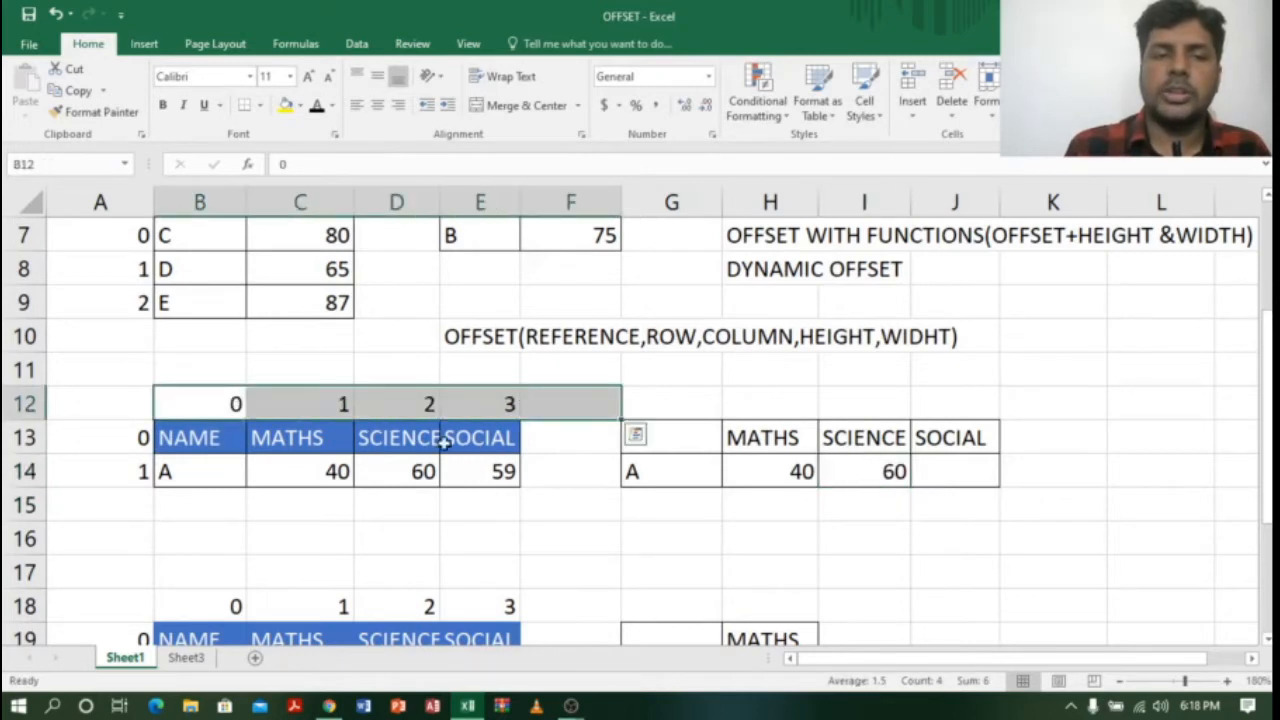
pyautogui.click(403, 440)
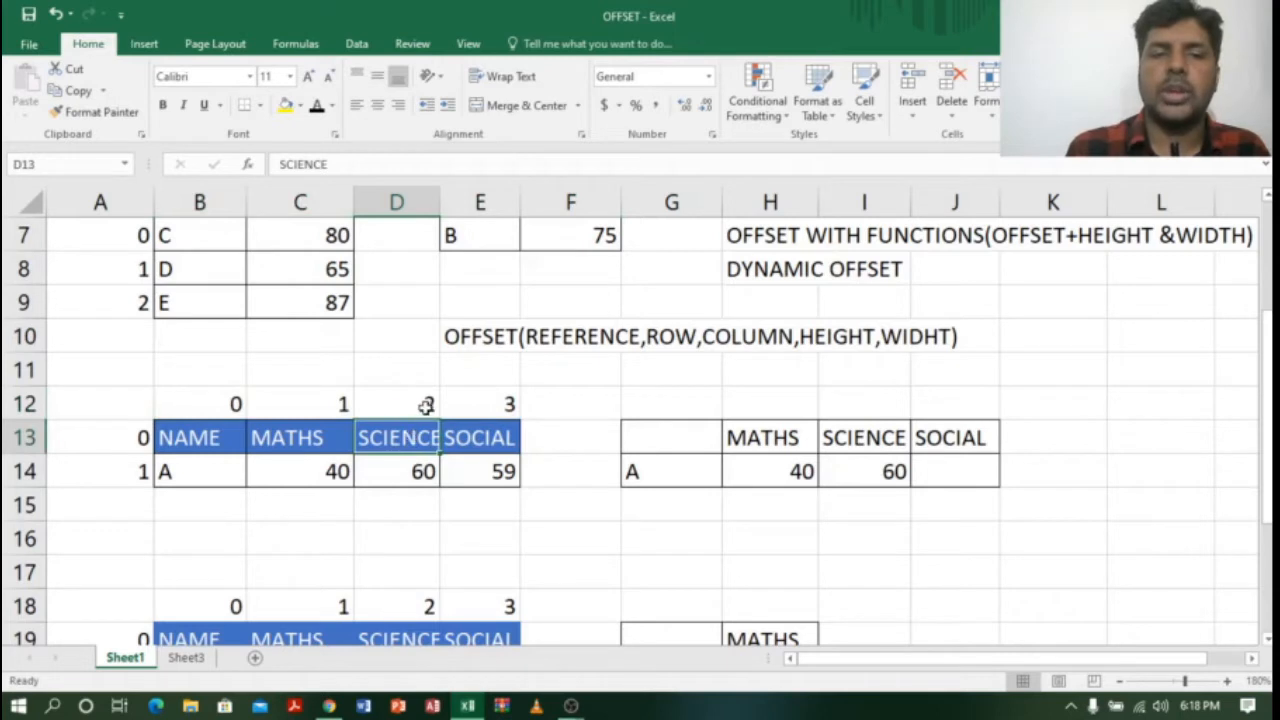
pyautogui.moveTo(231, 403); pyautogui.dragTo(503, 403)
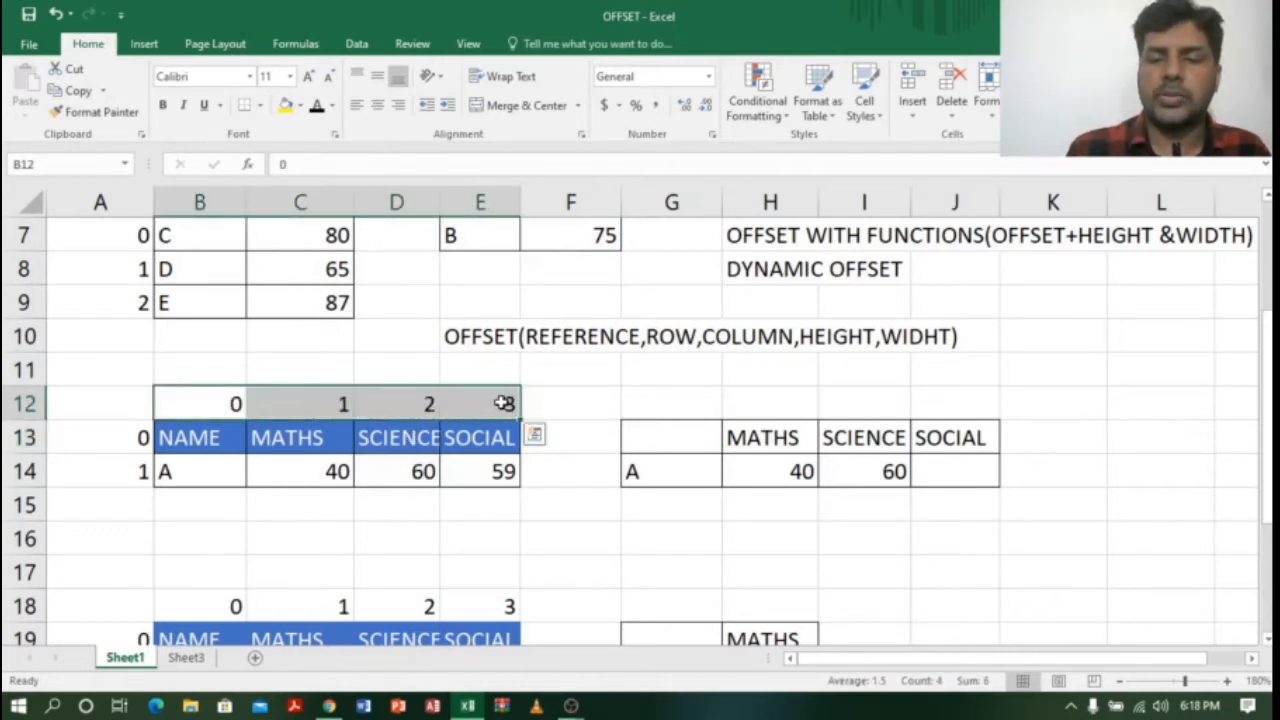
pyautogui.press('Delete')
# Renumber the columns with SCIENCE as the reference: 0 in D12, 1 in E12, -1 in C12 and -2 in B12
pyautogui.click(422, 408)
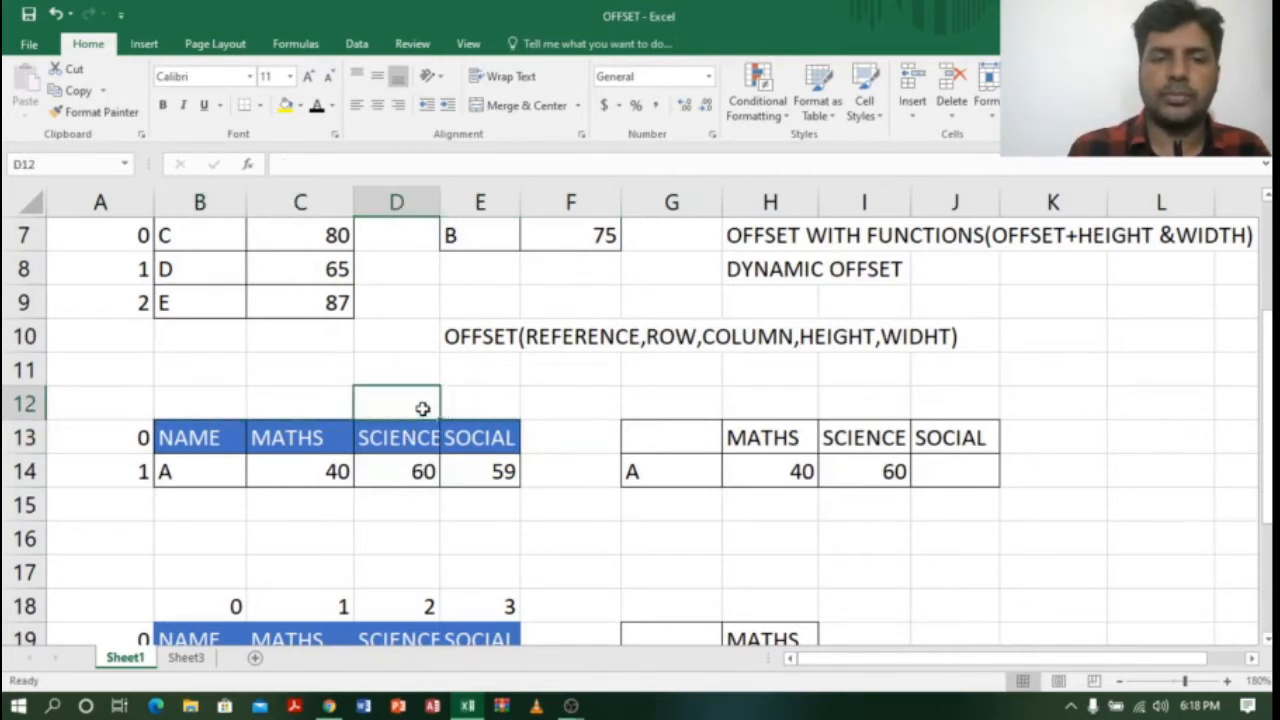
pyautogui.write('0')
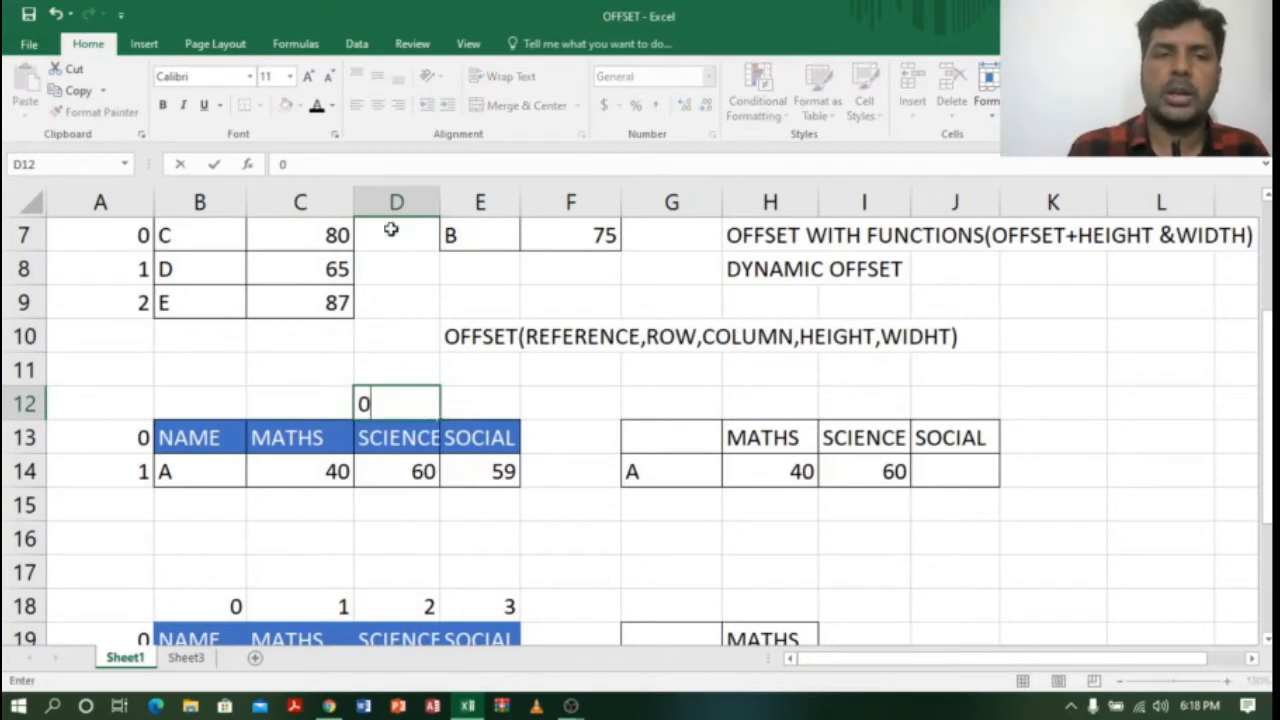
pyautogui.click(484, 403)
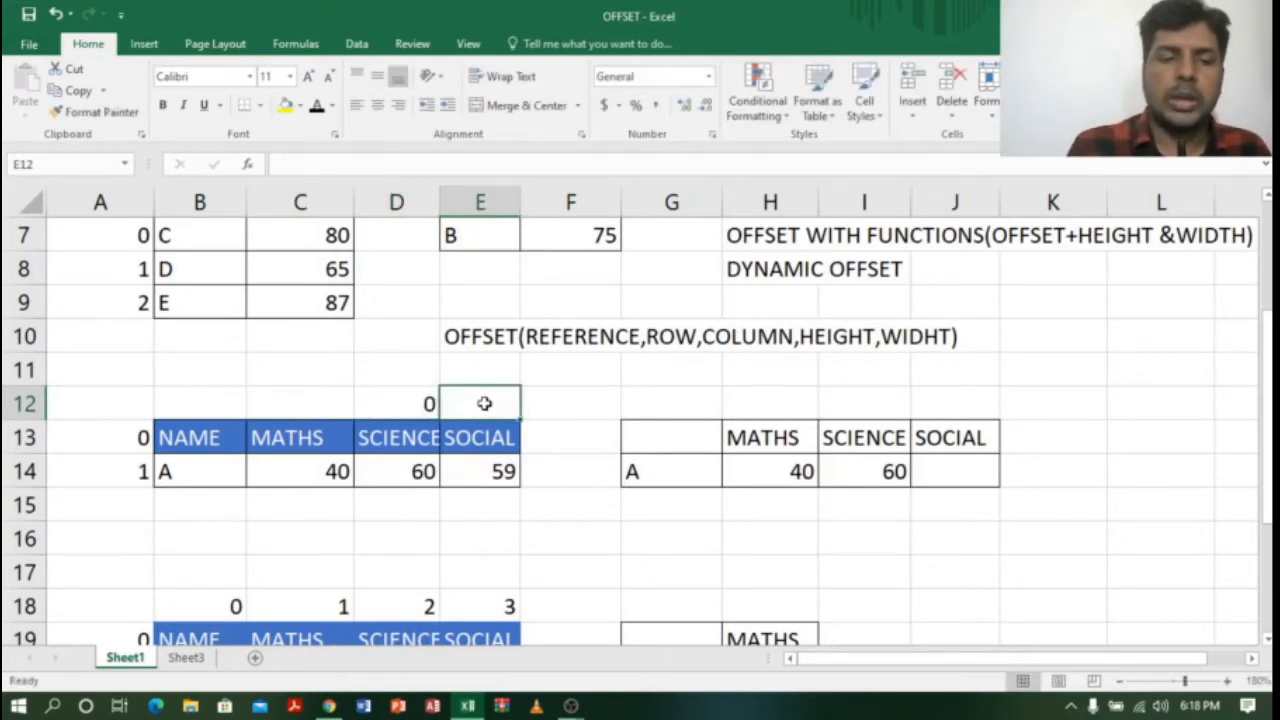
pyautogui.write('1')
pyautogui.click(325, 404)
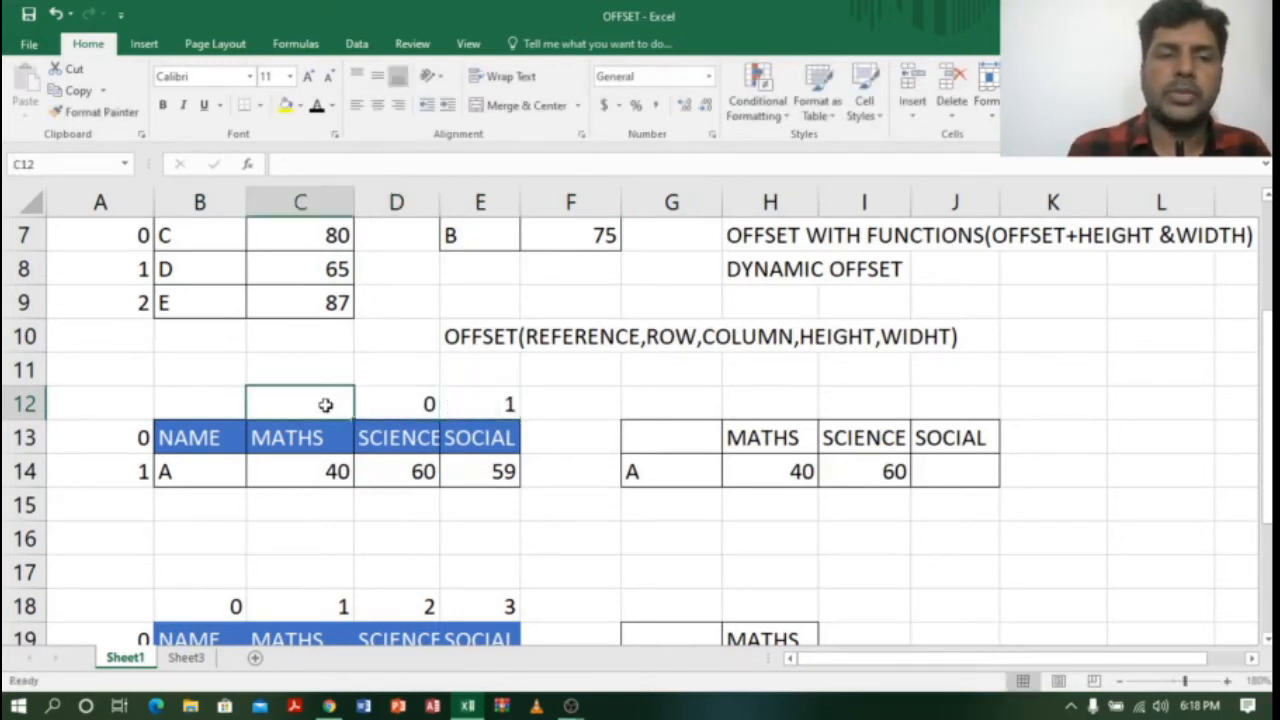
pyautogui.write('-1')
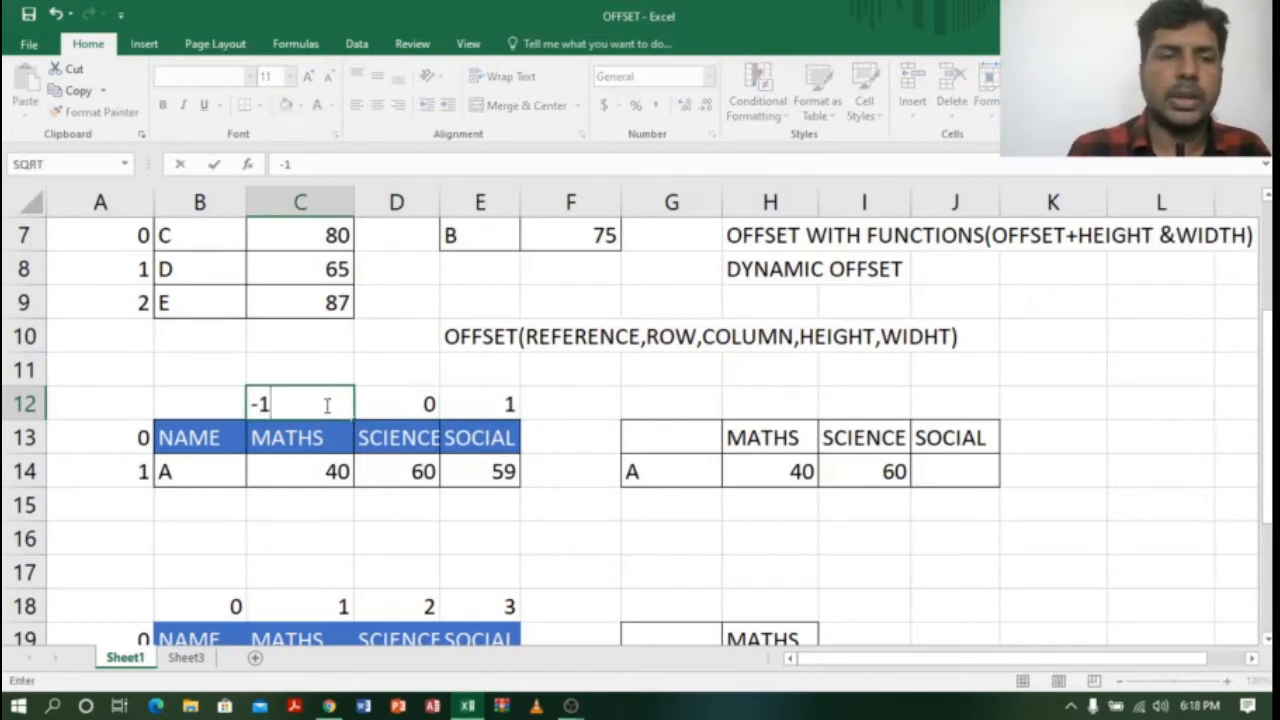
pyautogui.click(223, 408)
pyautogui.write('-2')
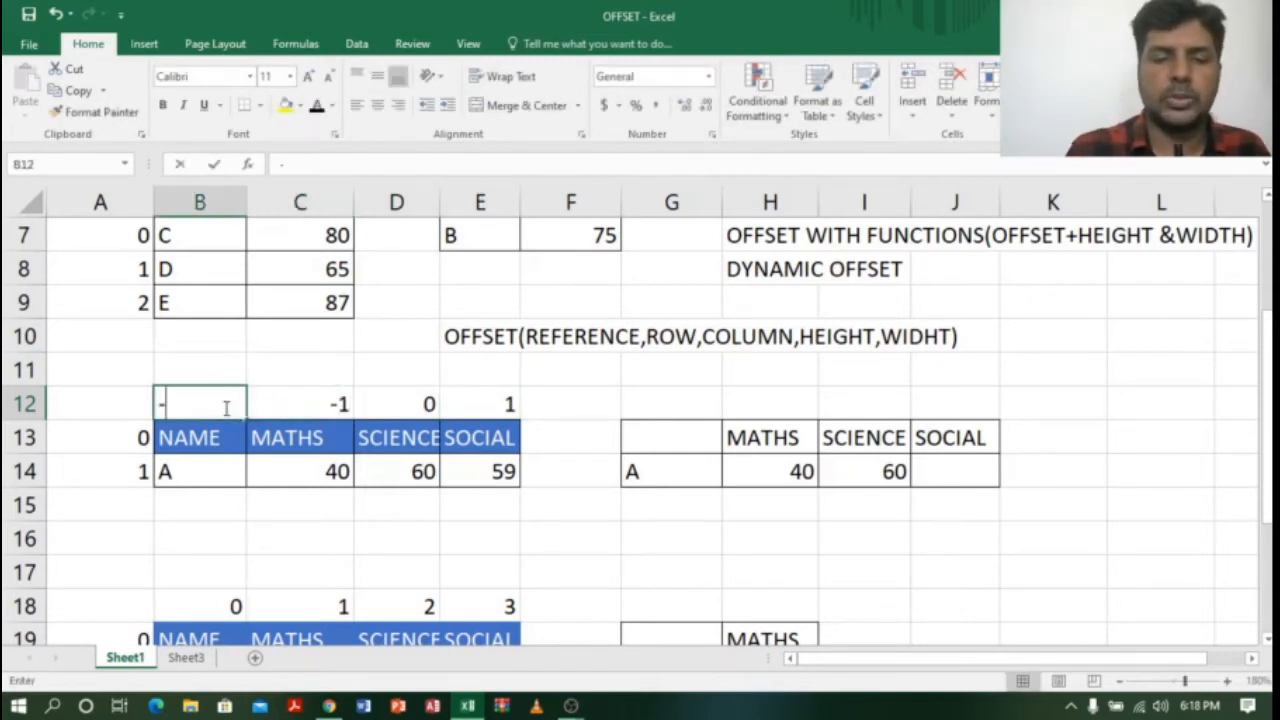
# Enter the formula =OFFSET(D13,1,1) in J14 to return A's SOCIAL marks from the SCIENCE heading
pyautogui.click(970, 465)
pyautogui.write('=F')
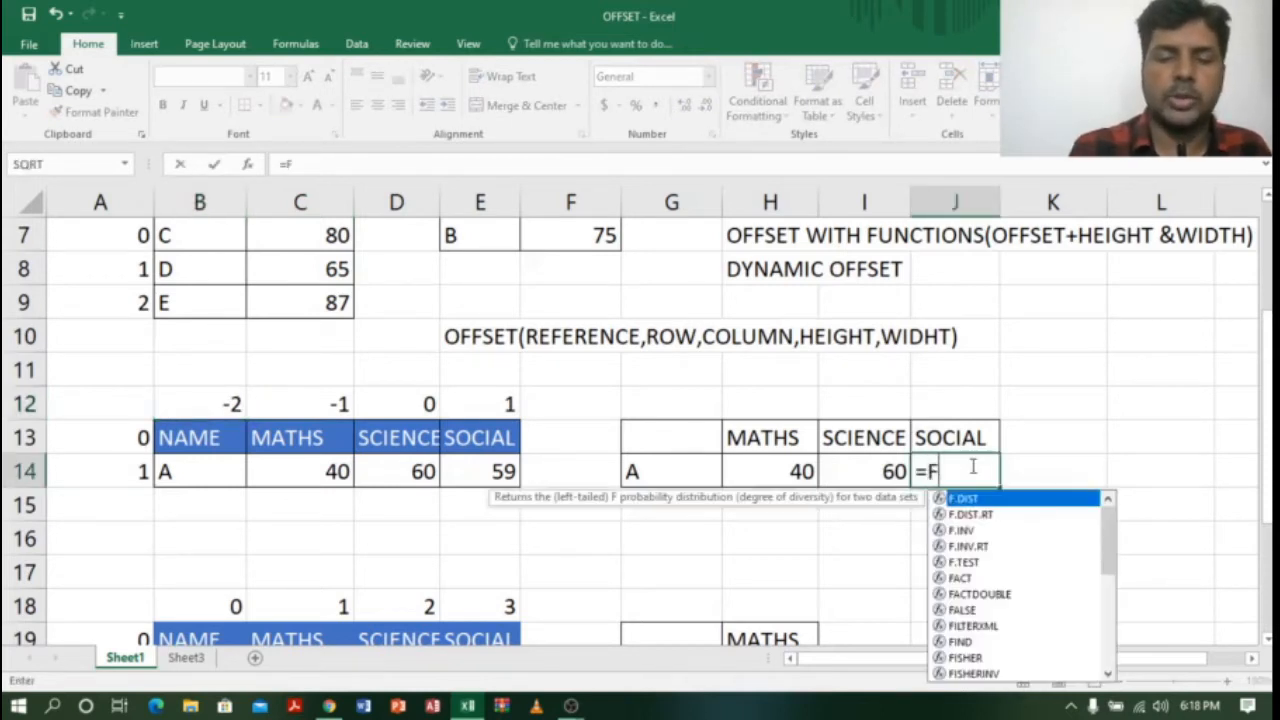
pyautogui.press('BackSpace')
pyautogui.write('OFF')
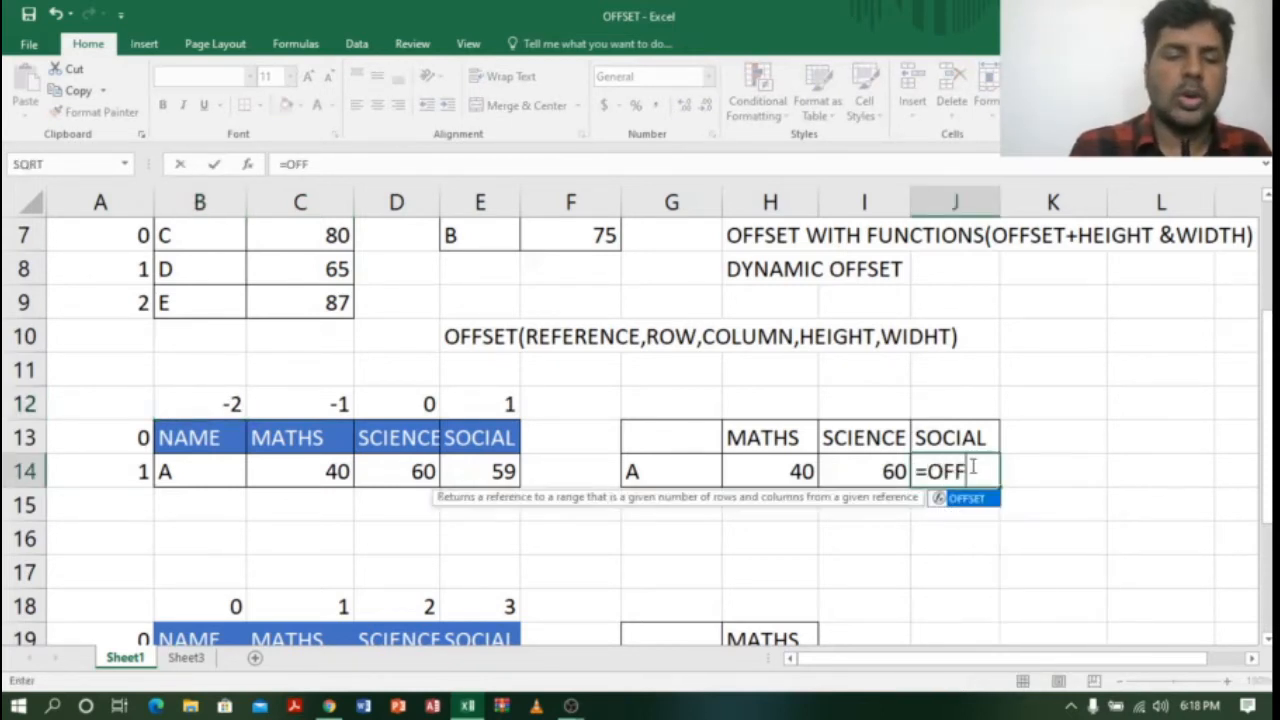
pyautogui.write('SET(')
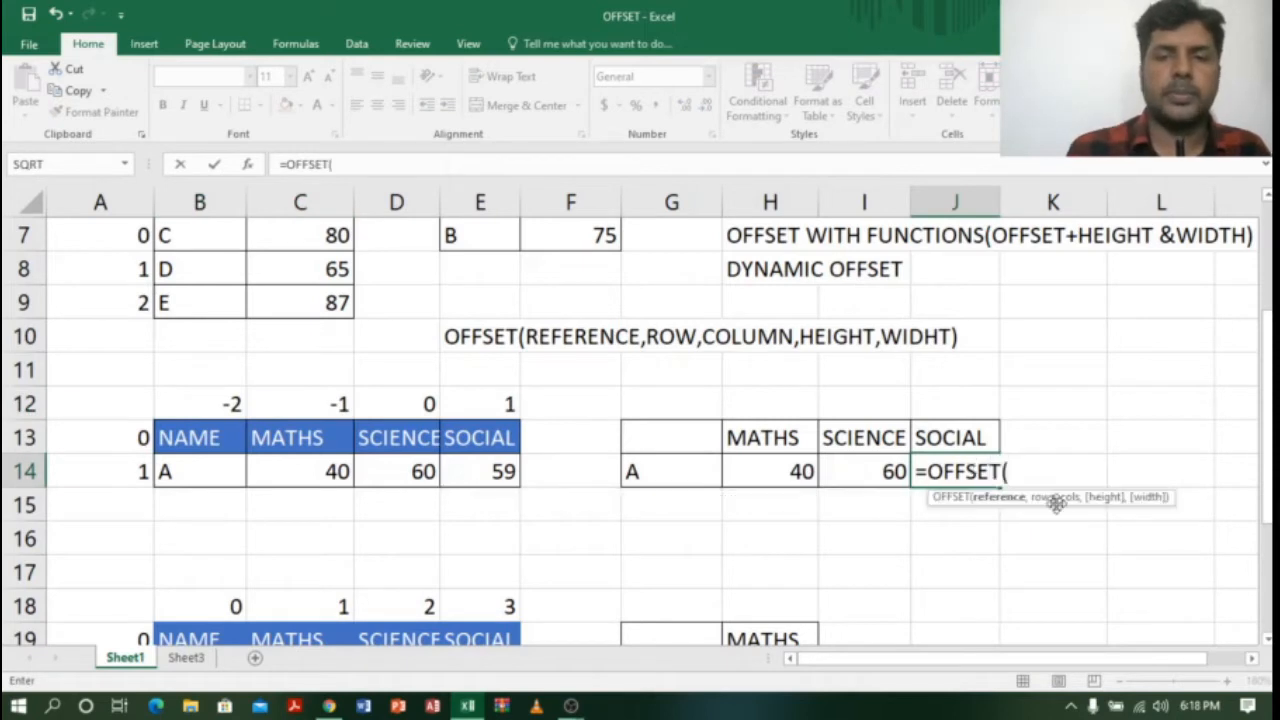
pyautogui.click(397, 438)
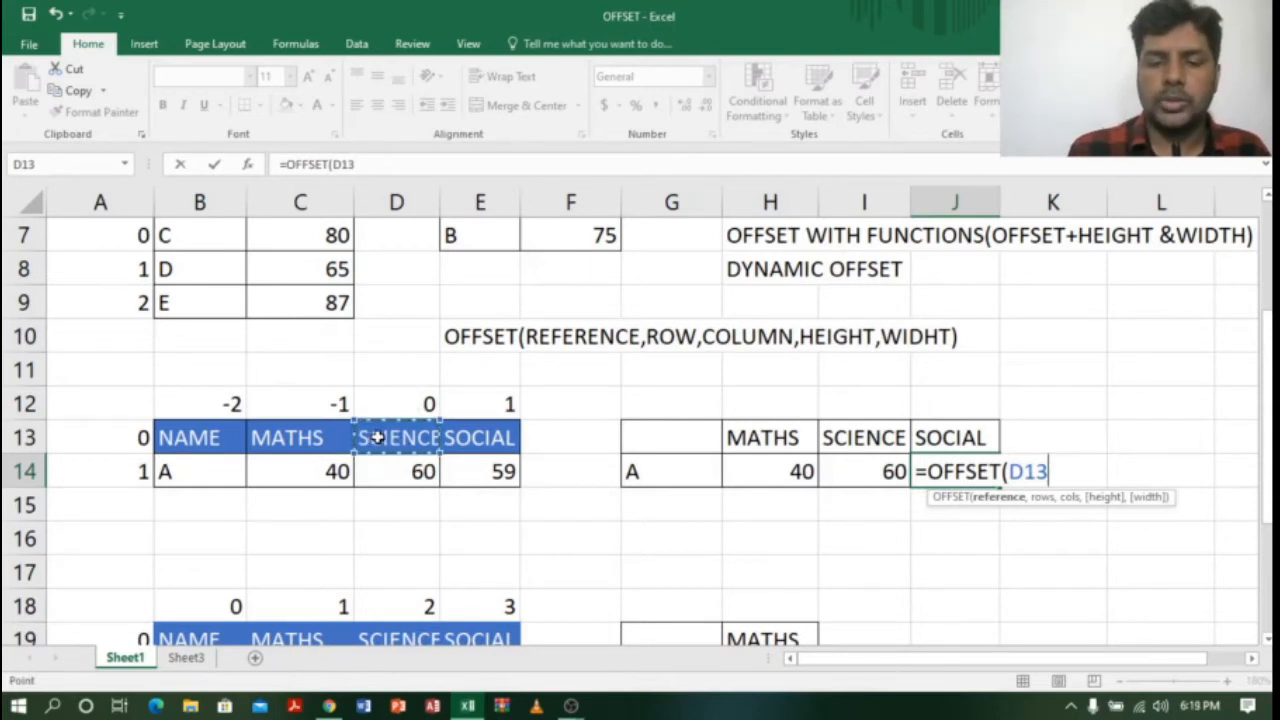
pyautogui.write(',1')
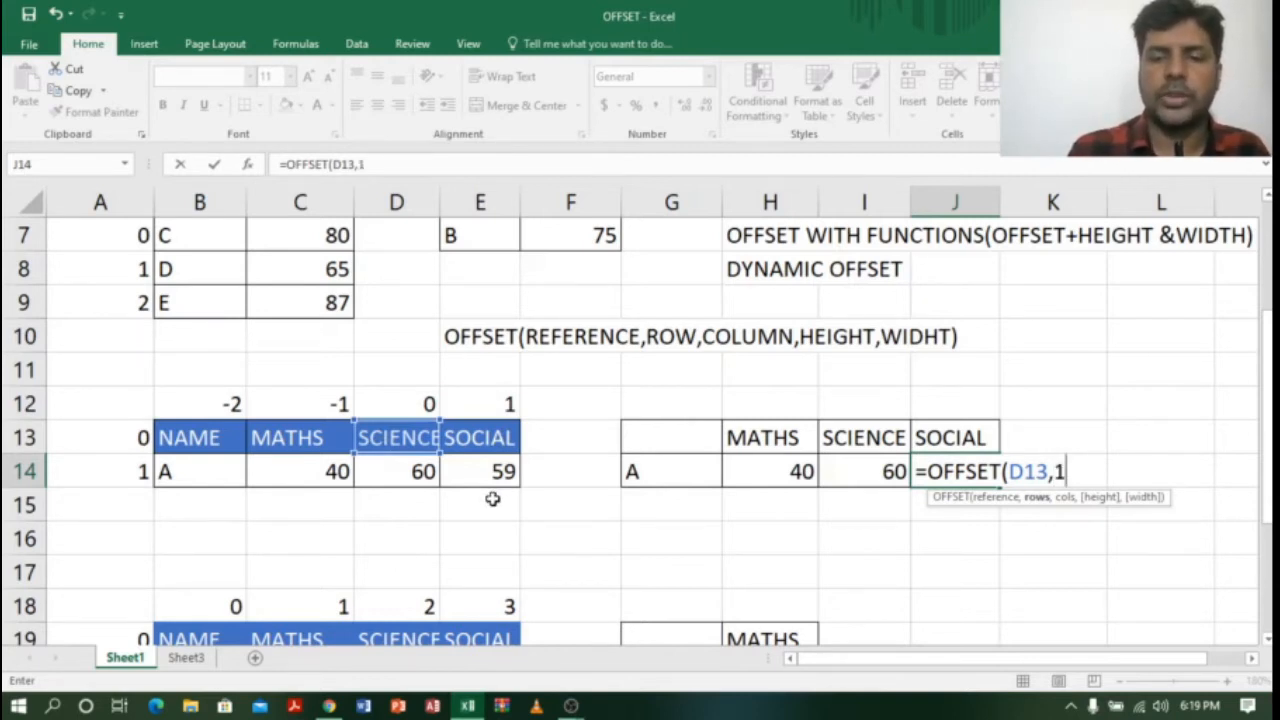
pyautogui.press('BackSpace')
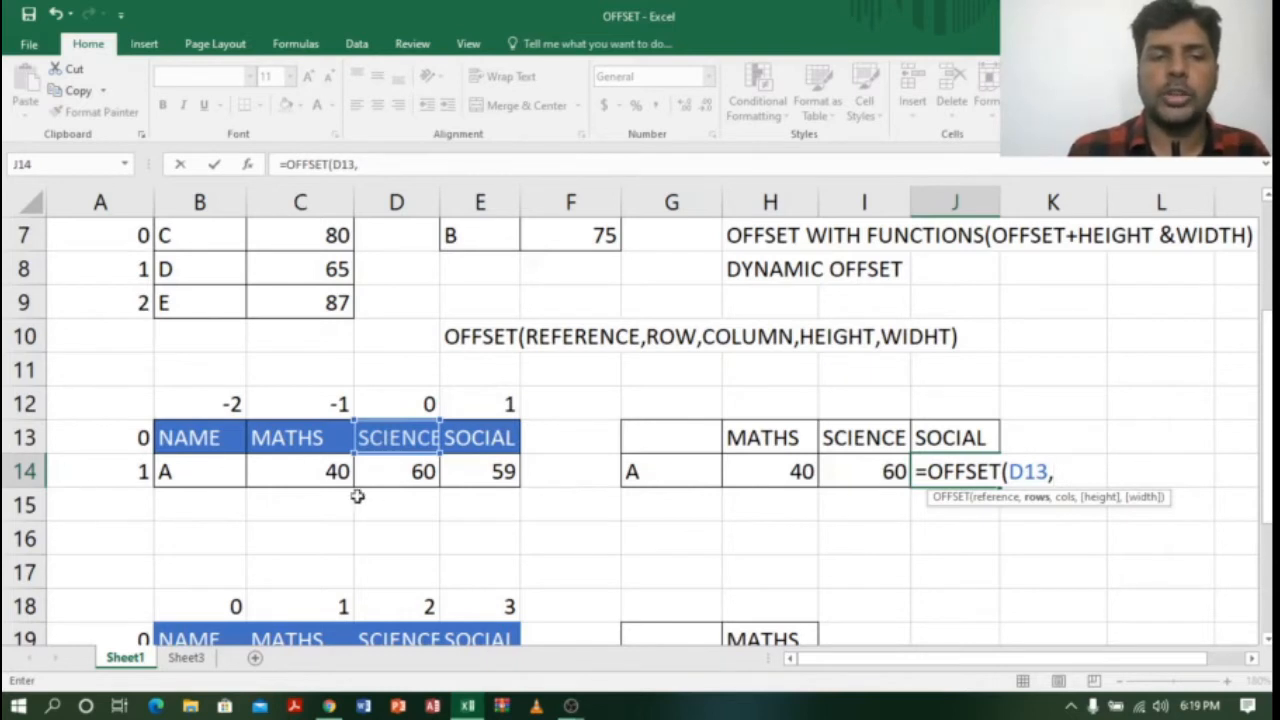
pyautogui.write('1')
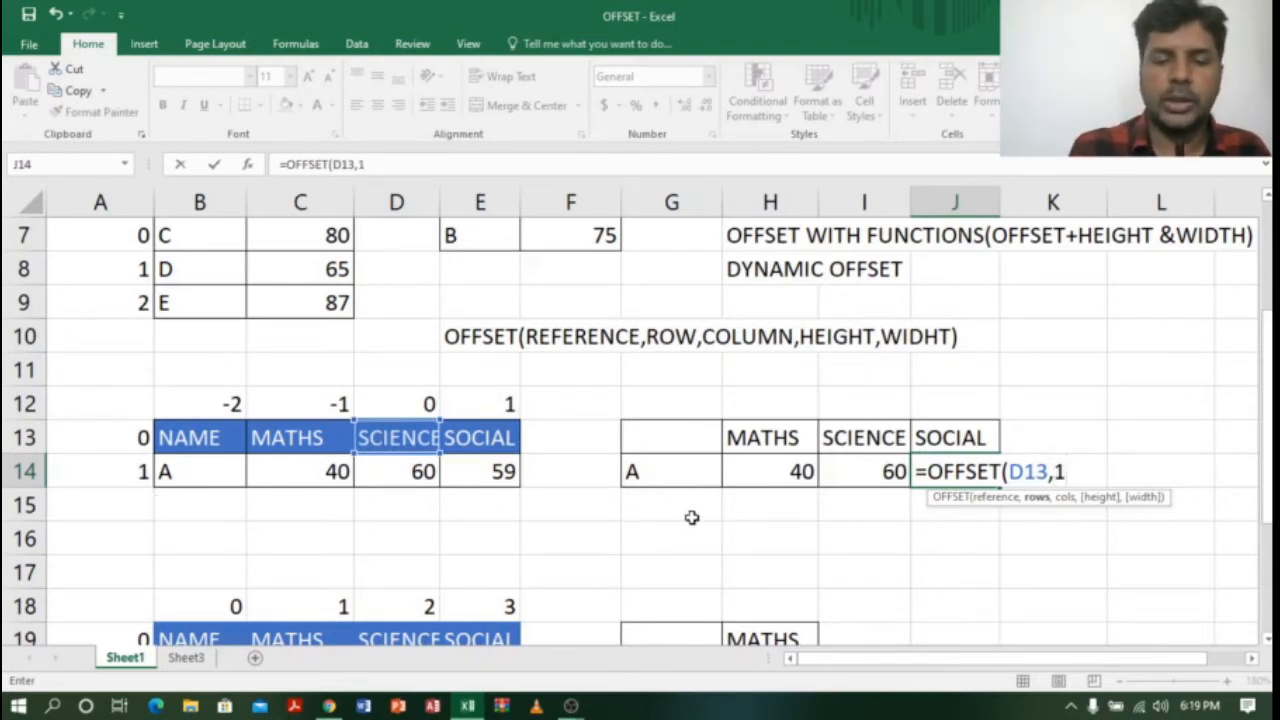
pyautogui.write(',')
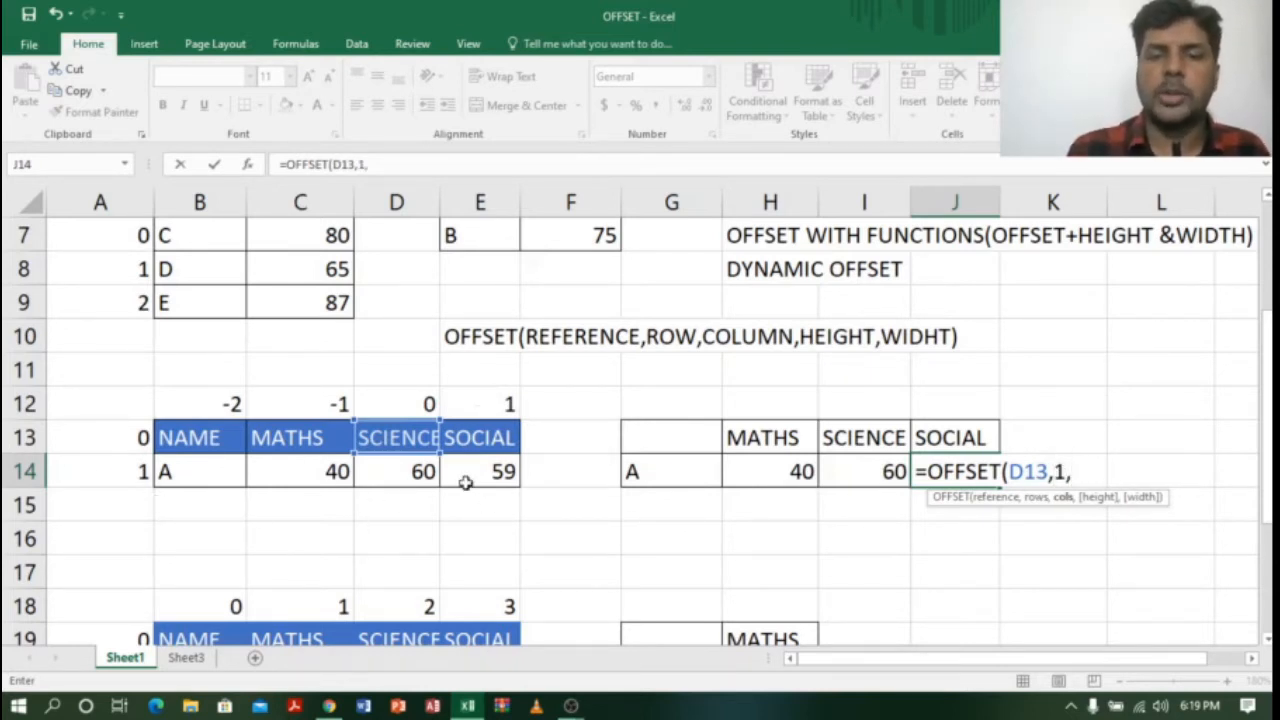
pyautogui.write('1')
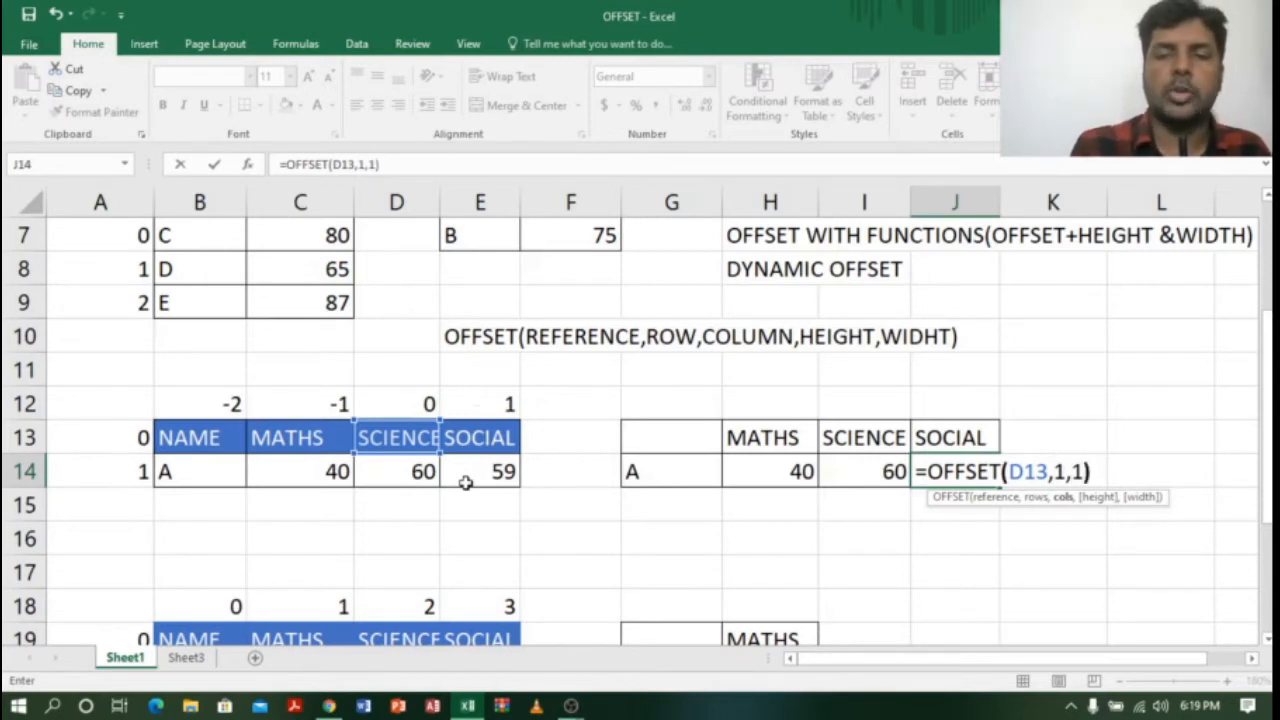
pyautogui.write(')')
pyautogui.press('Return')
pyautogui.click(975, 467)
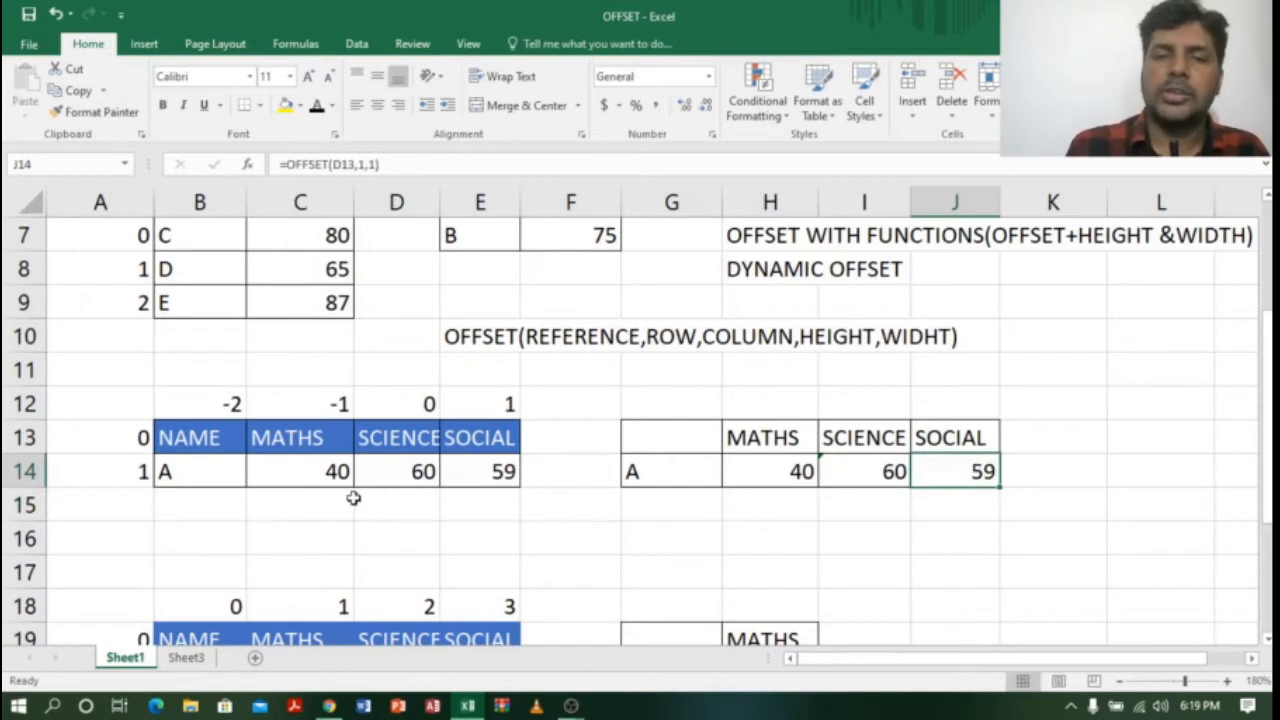
pyautogui.moveTo(776, 474); pyautogui.dragTo(980, 474)
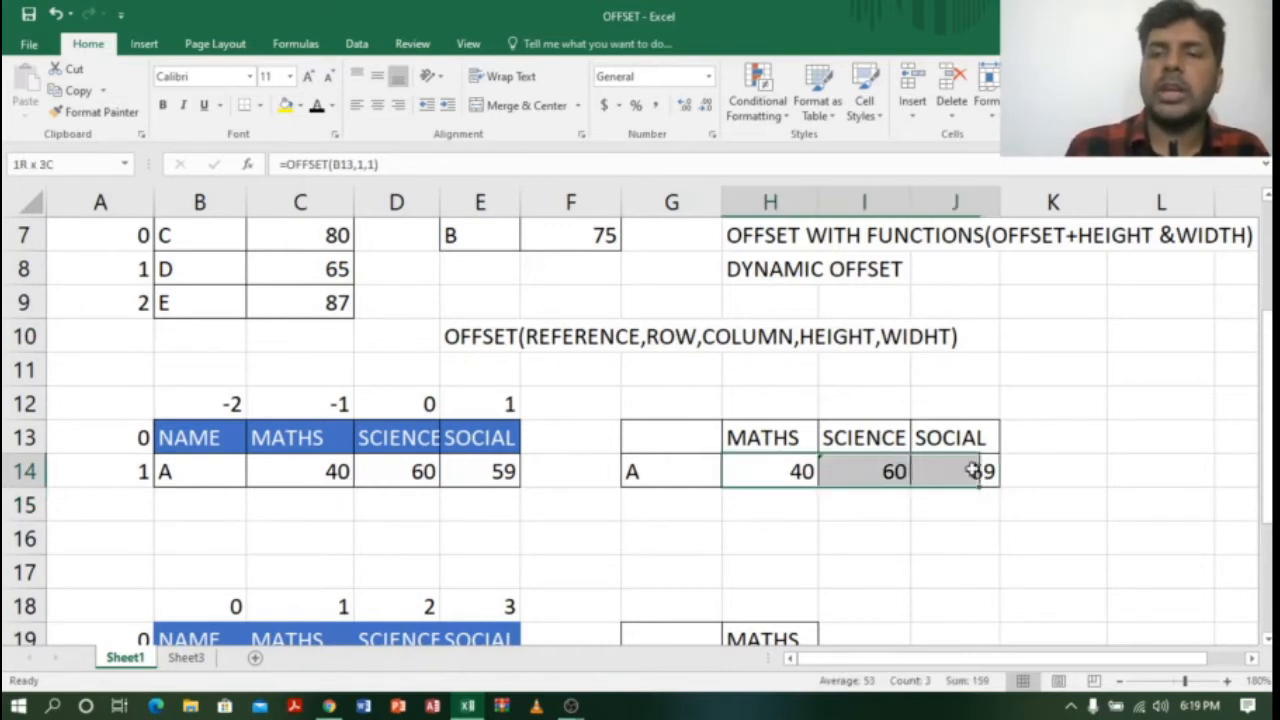
pyautogui.moveTo(218, 449); pyautogui.dragTo(505, 481)
# Change the heading in H19 of the lookup table beside the five-student marks table to SCIENCE
pyautogui.moveTo(1268, 358); pyautogui.dragTo(1268, 370)
pyautogui.moveTo(190, 445); pyautogui.dragTo(469, 618)
pyautogui.click(766, 440)
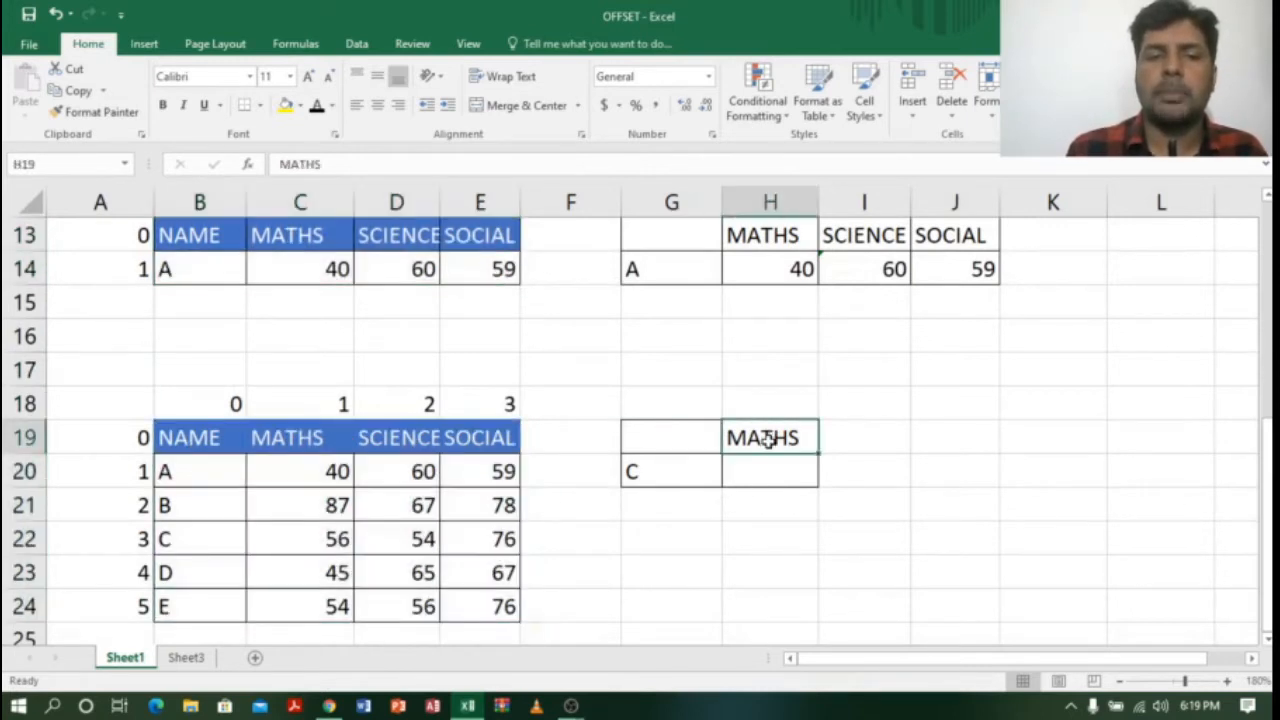
pyautogui.press('BackSpace')
pyautogui.write('S')
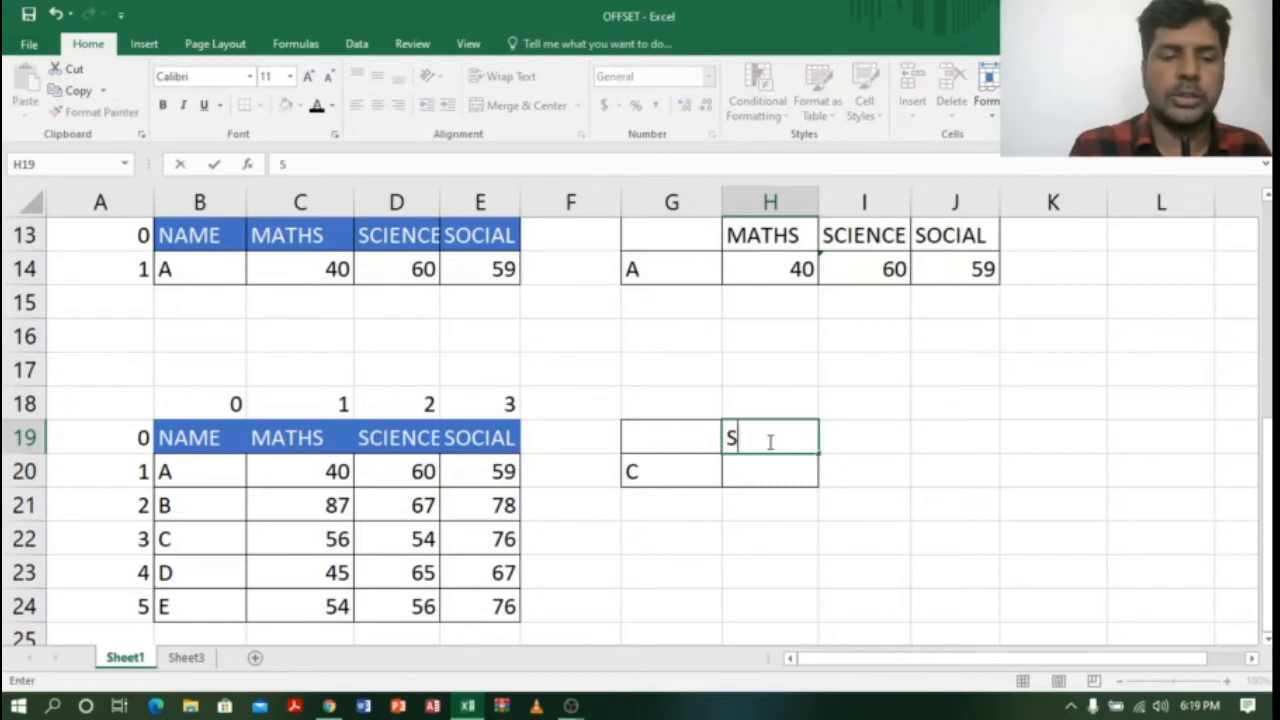
pyautogui.write('CIE')
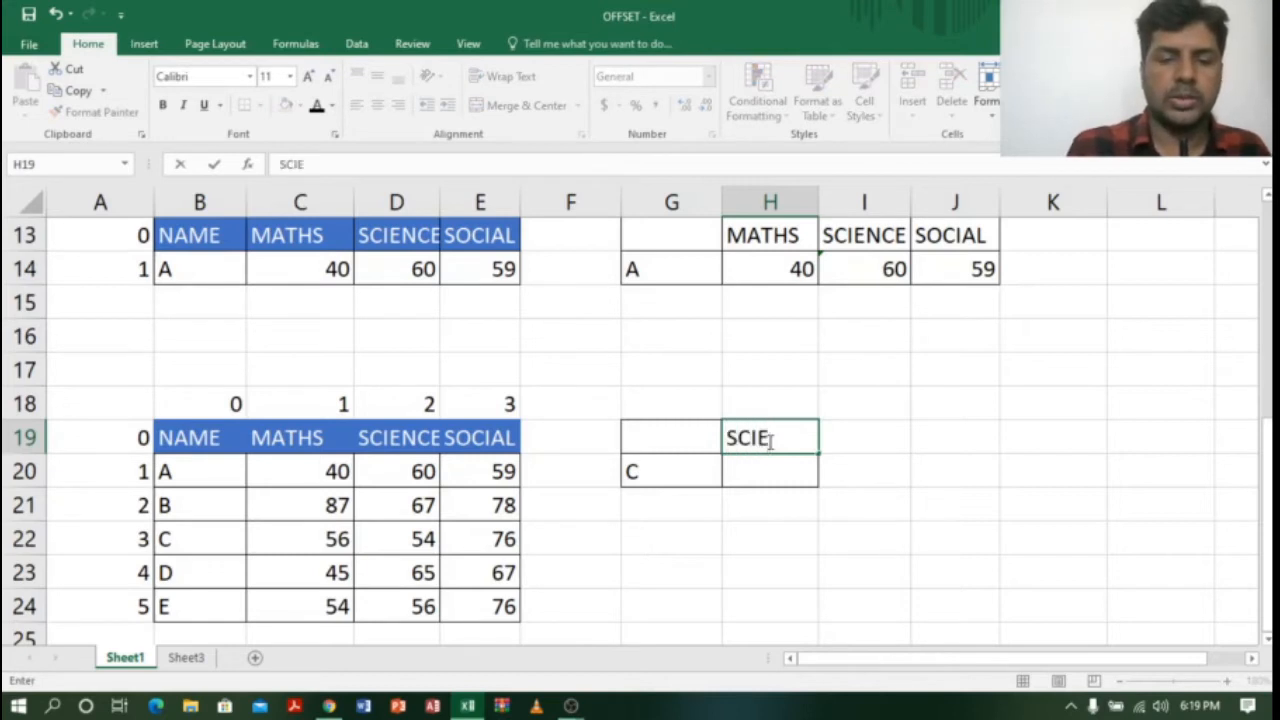
pyautogui.write('NCE')
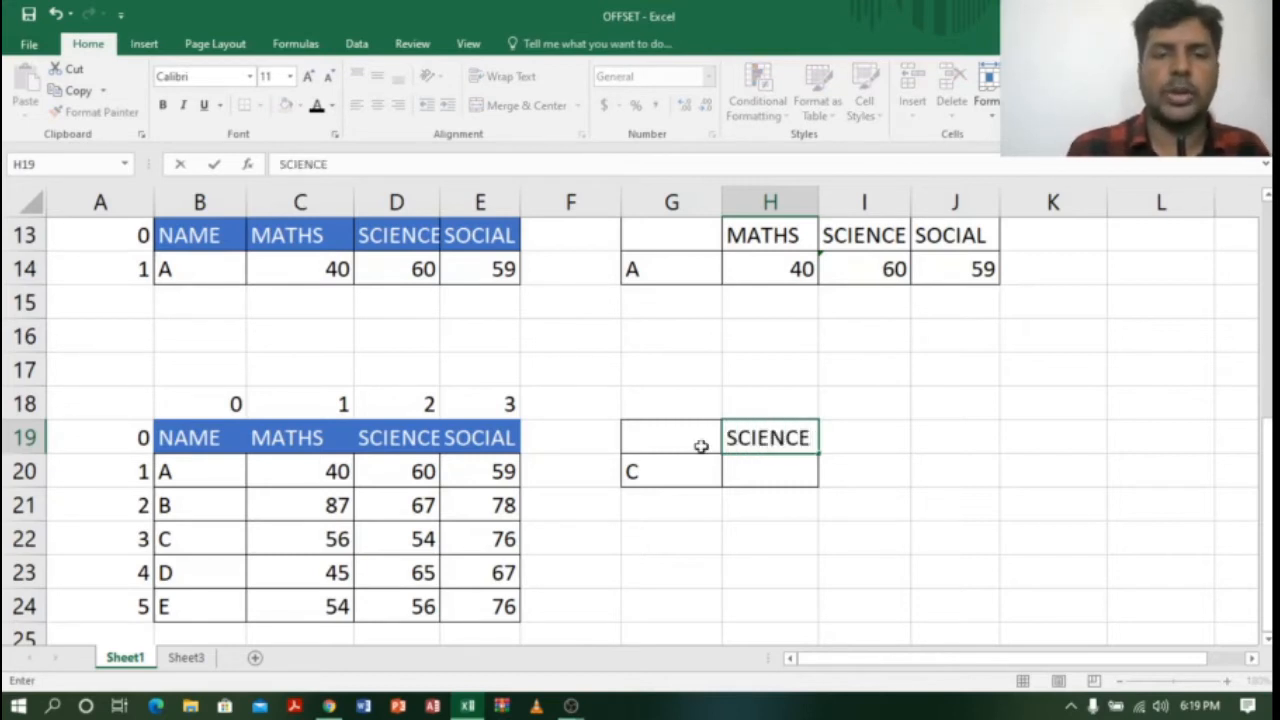
pyautogui.click(771, 477)
# Enter the formula =OFFSET(B19,3,2) in H20 to return C's SCIENCE marks from the NAME heading
pyautogui.click(780, 429)
pyautogui.click(406, 441)
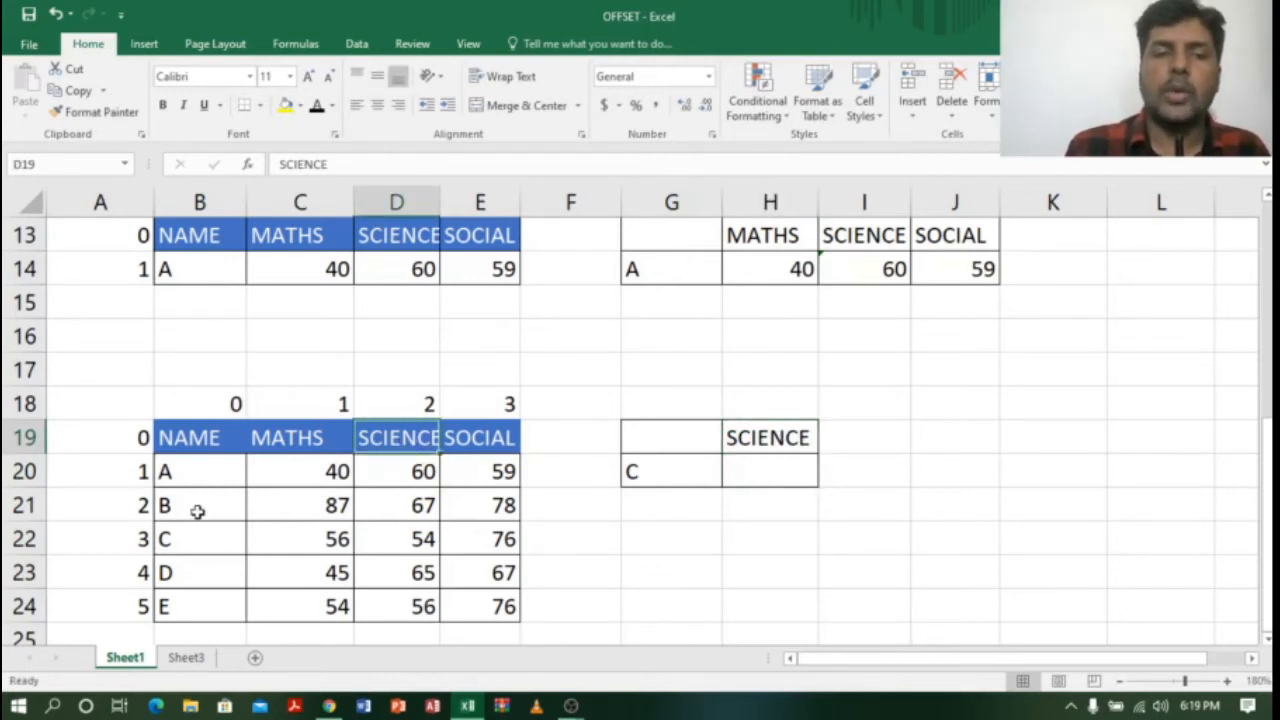
pyautogui.click(796, 480)
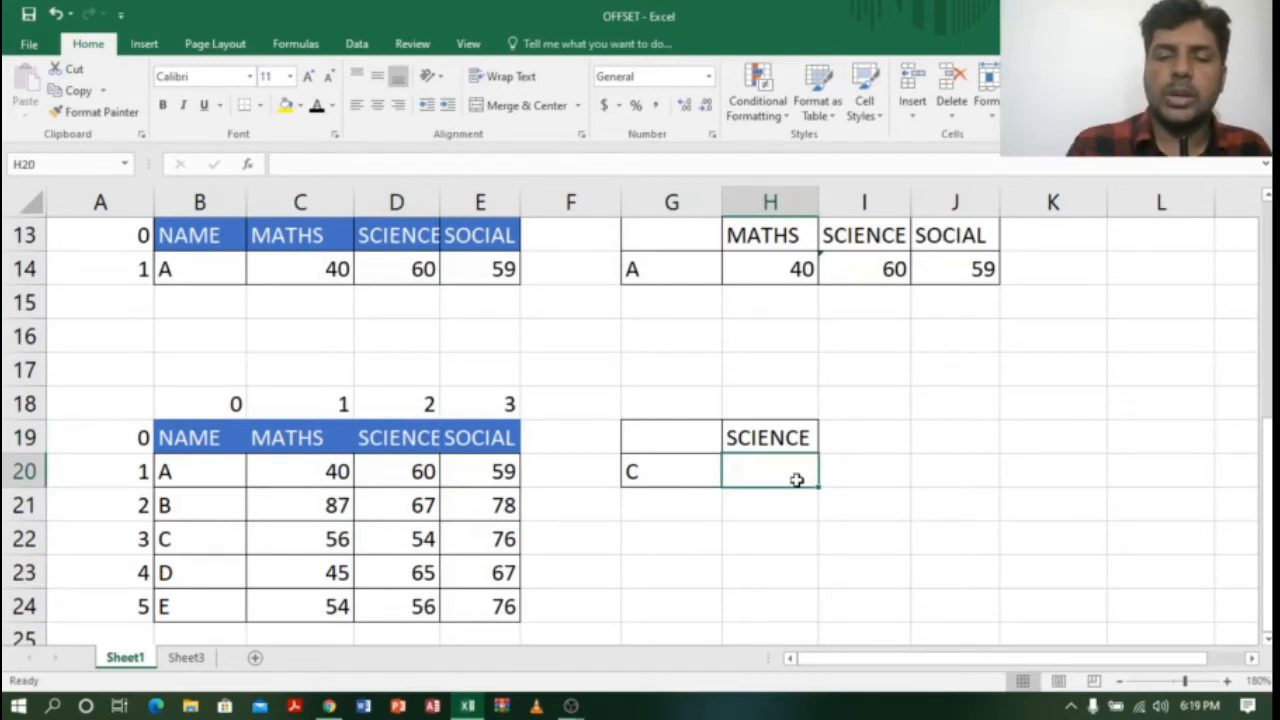
pyautogui.write('=OFFSET')
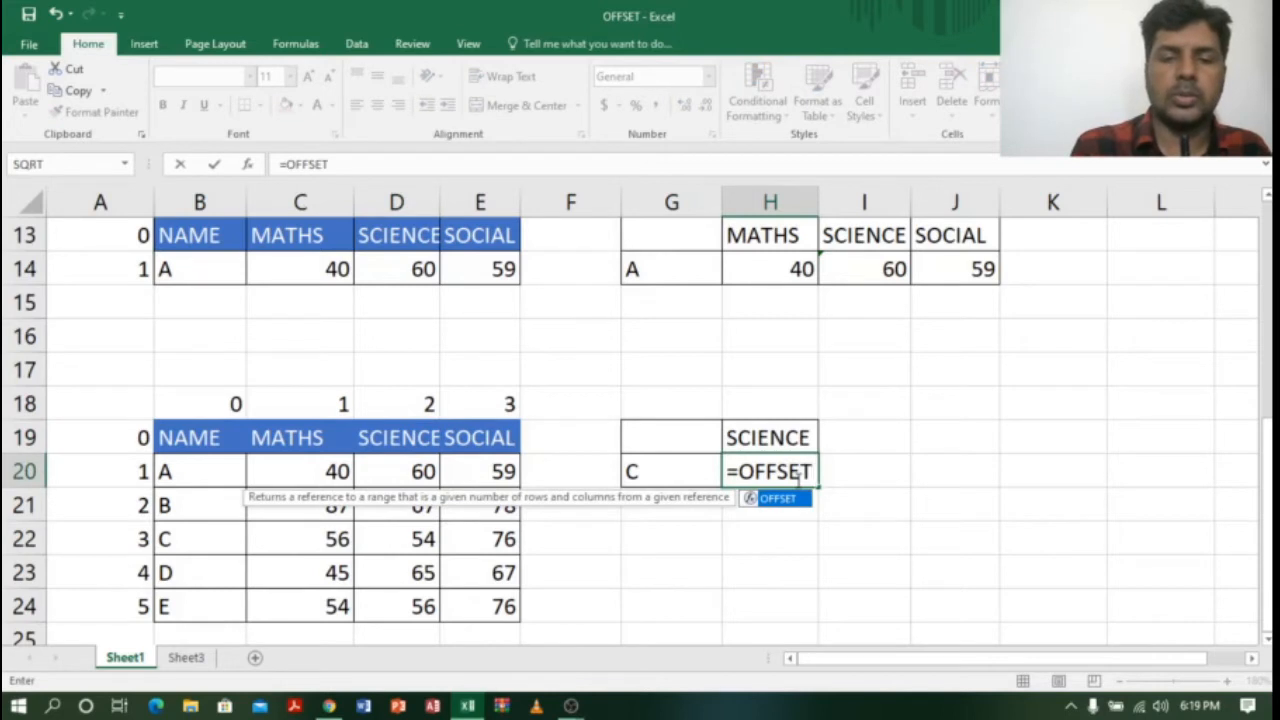
pyautogui.write('(')
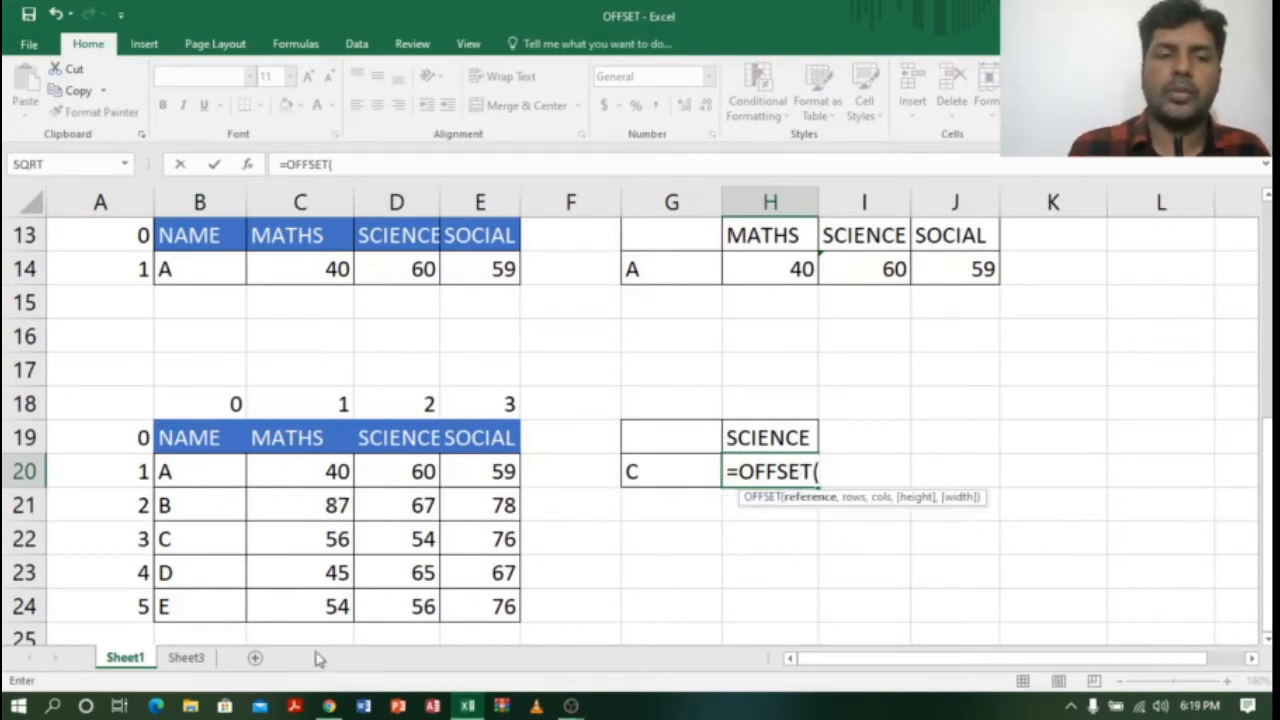
pyautogui.click(180, 436)
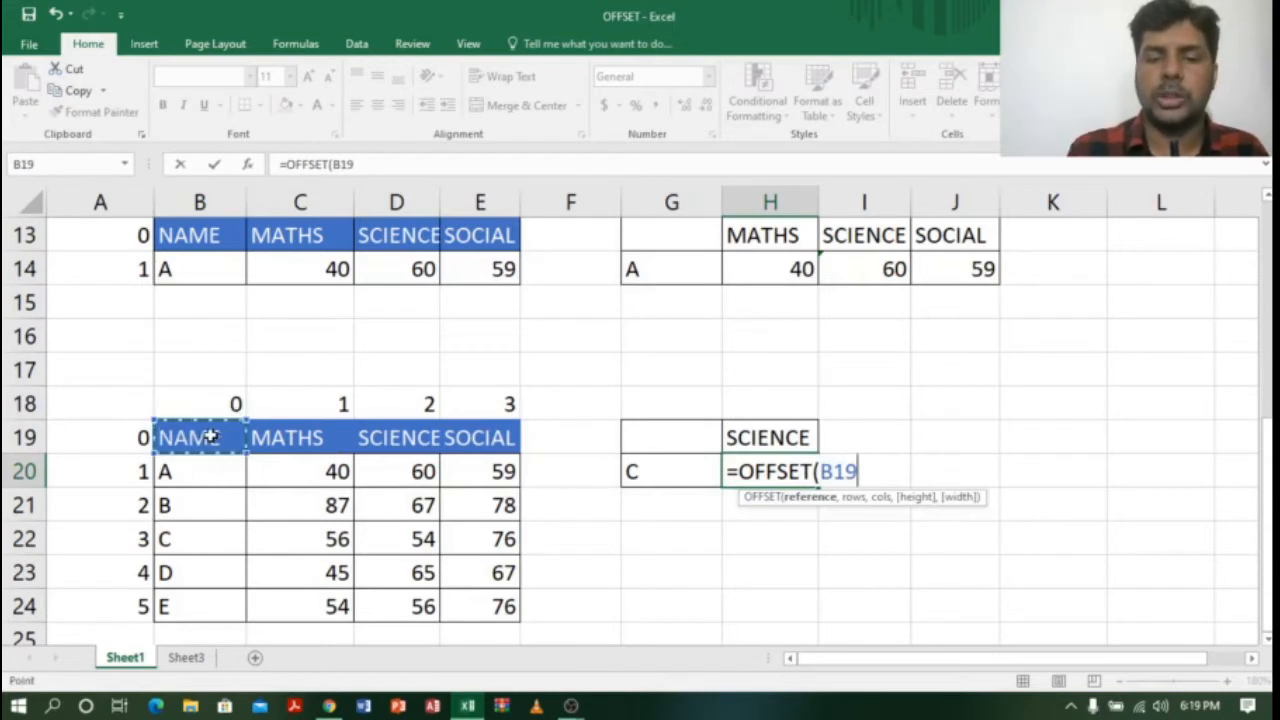
pyautogui.write(',')
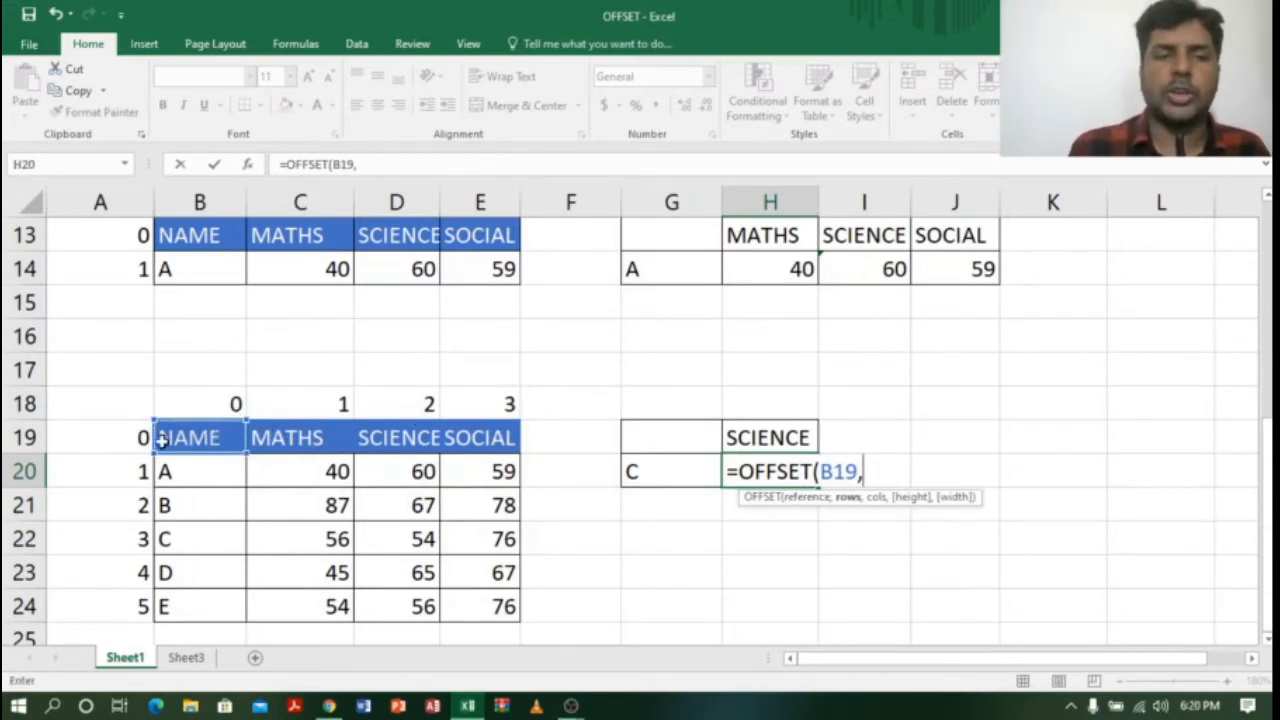
pyautogui.write('3,')
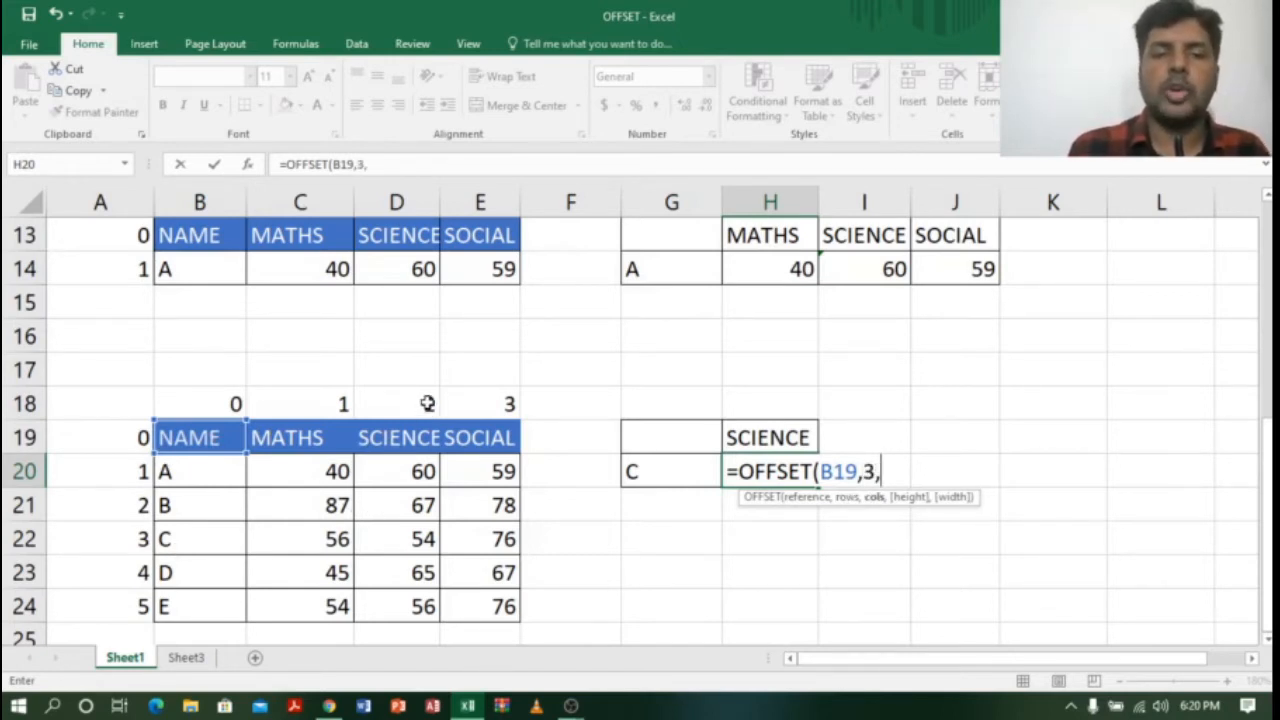
pyautogui.write('2')
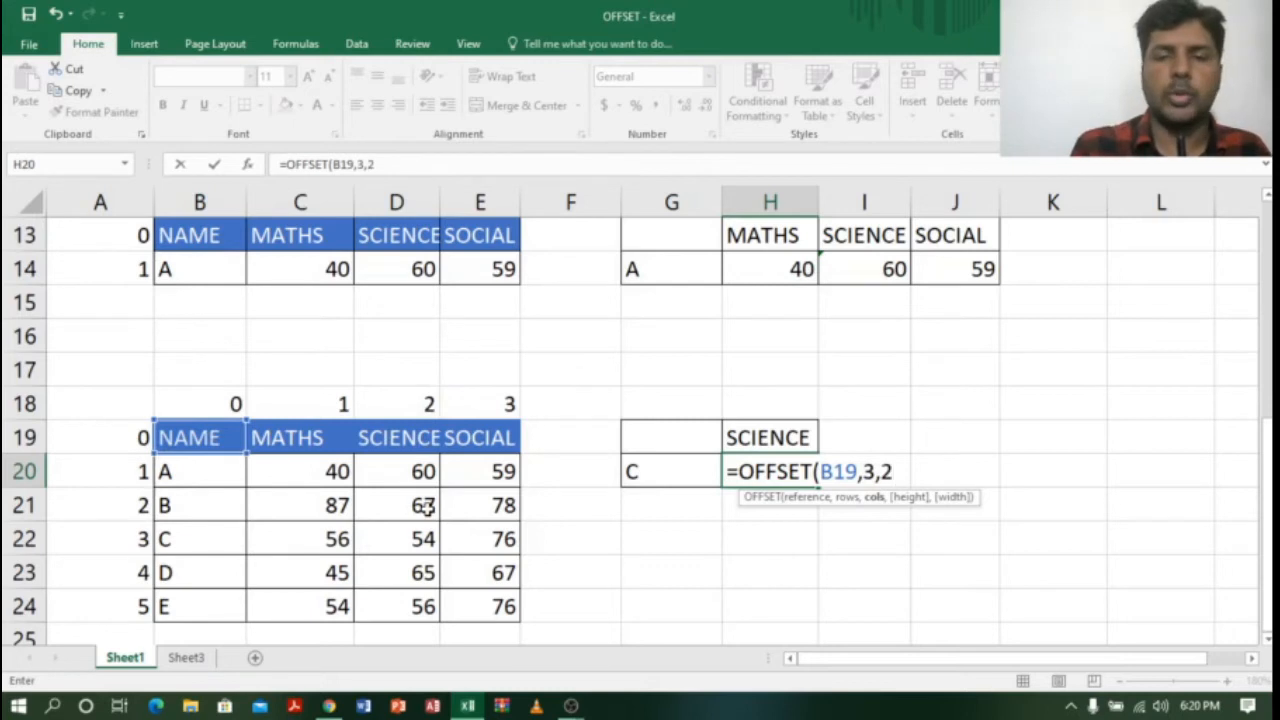
pyautogui.write(')')
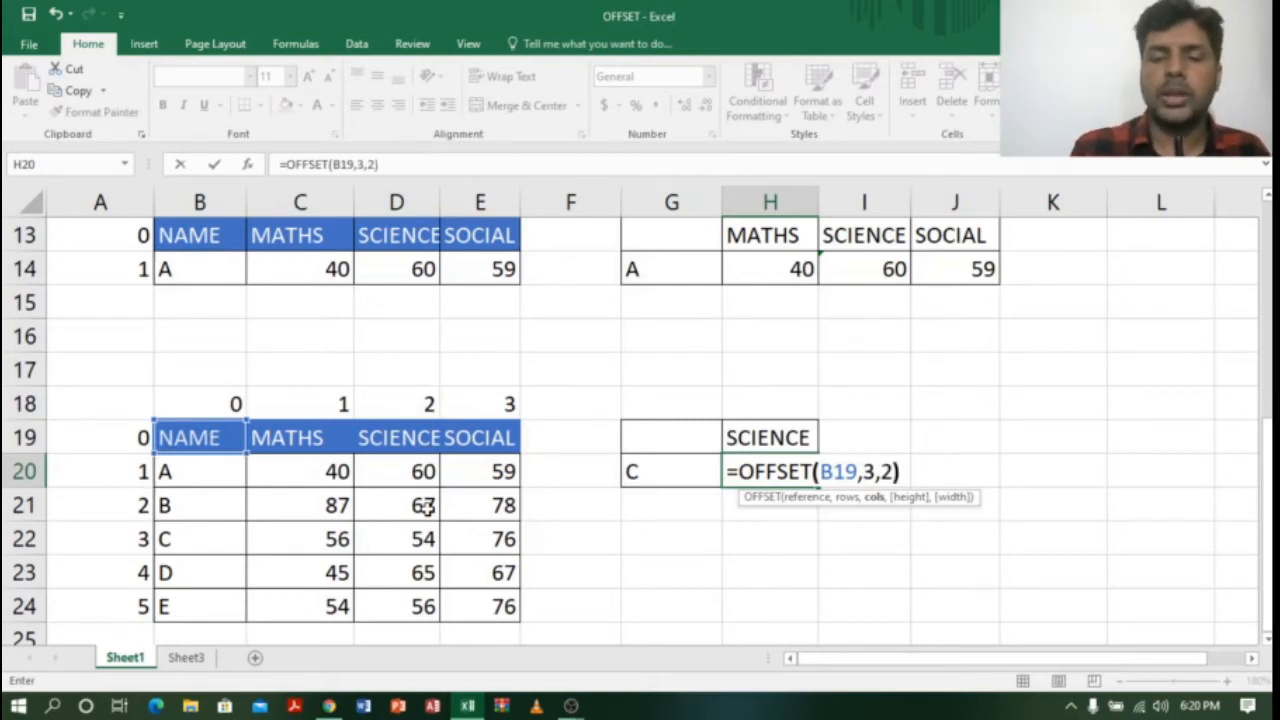
pyautogui.press('Return')
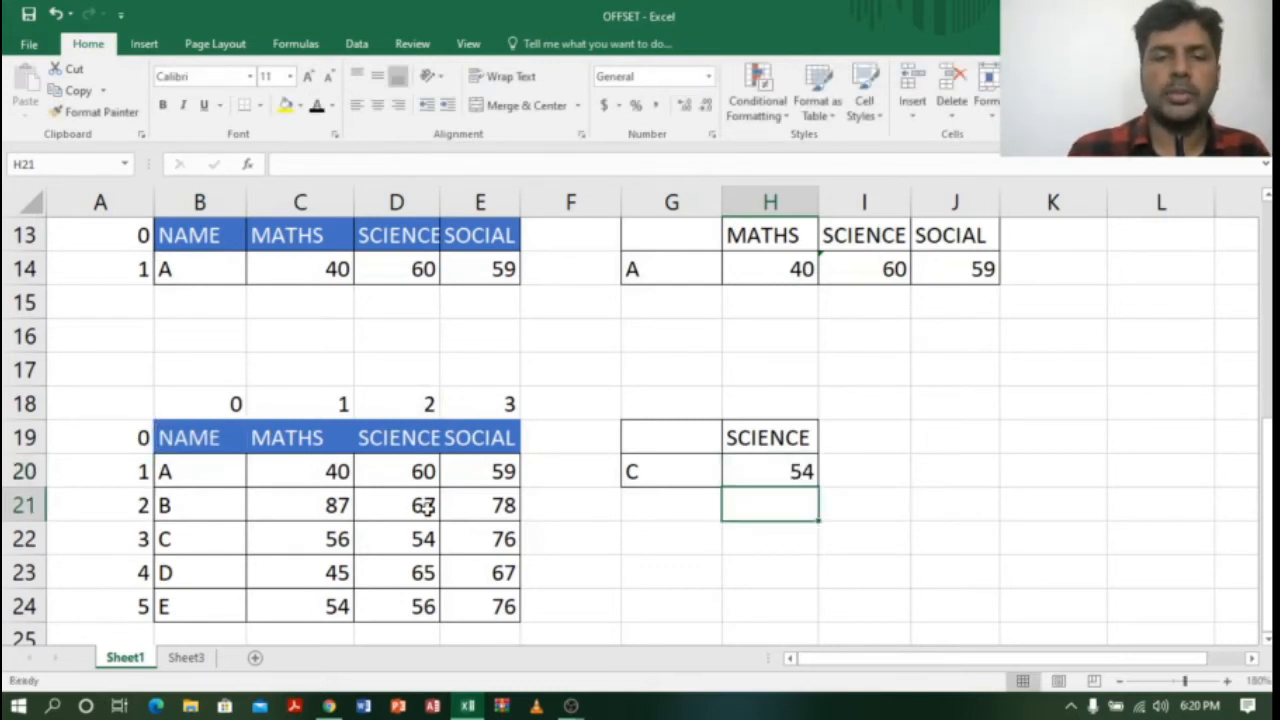
# Check the OFFSET result in H20 against the cell where the SCIENCE column crosses C's row
pyautogui.click(752, 467)
pyautogui.click(412, 201)
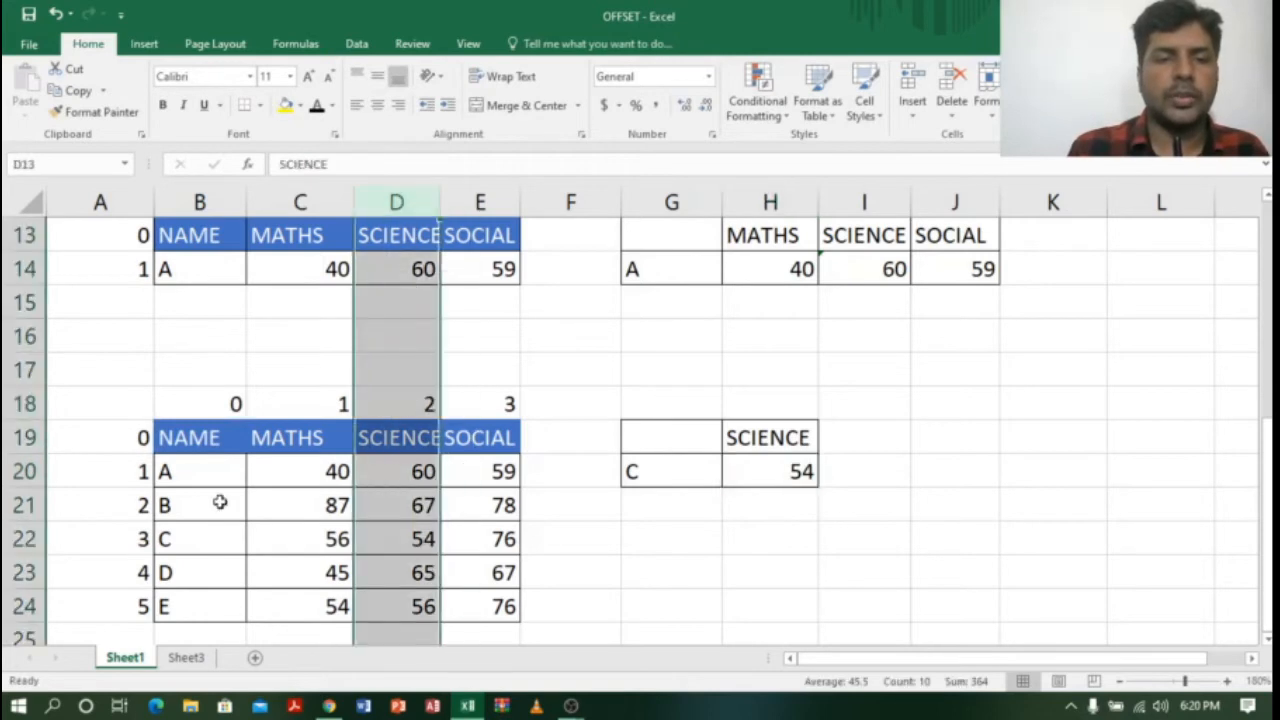
pyautogui.click(12, 540)
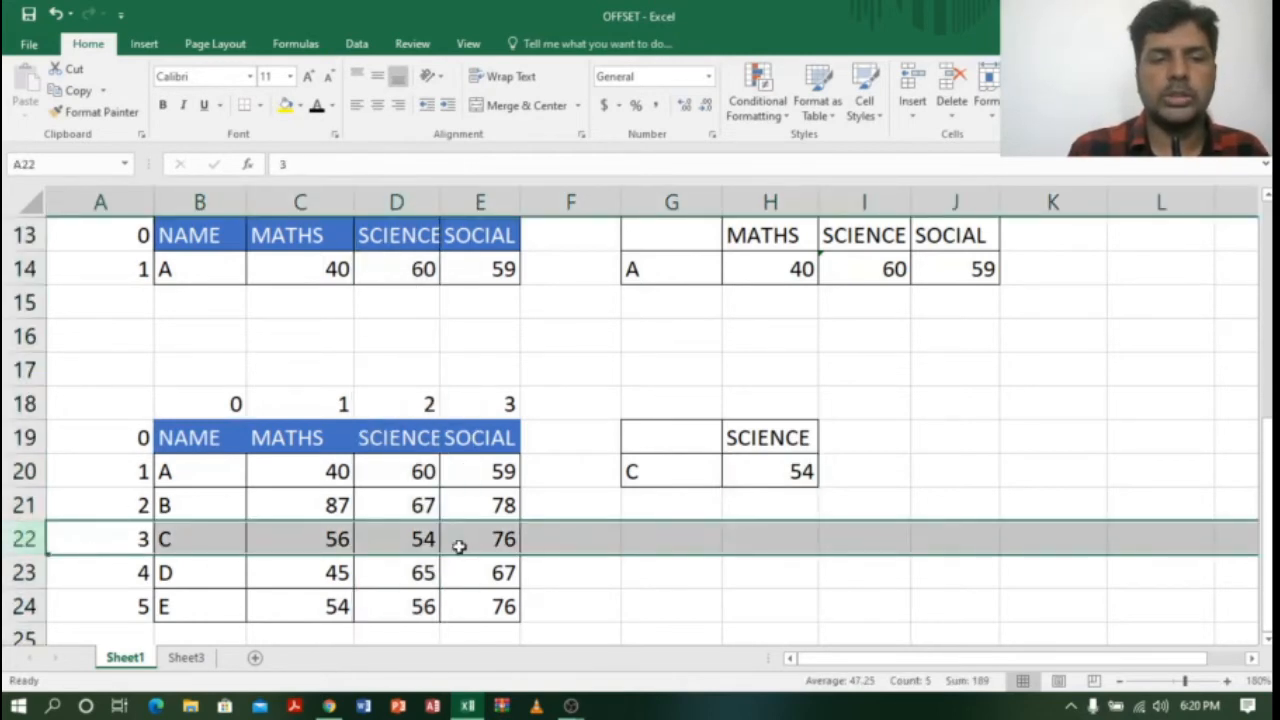
pyautogui.click(403, 201)
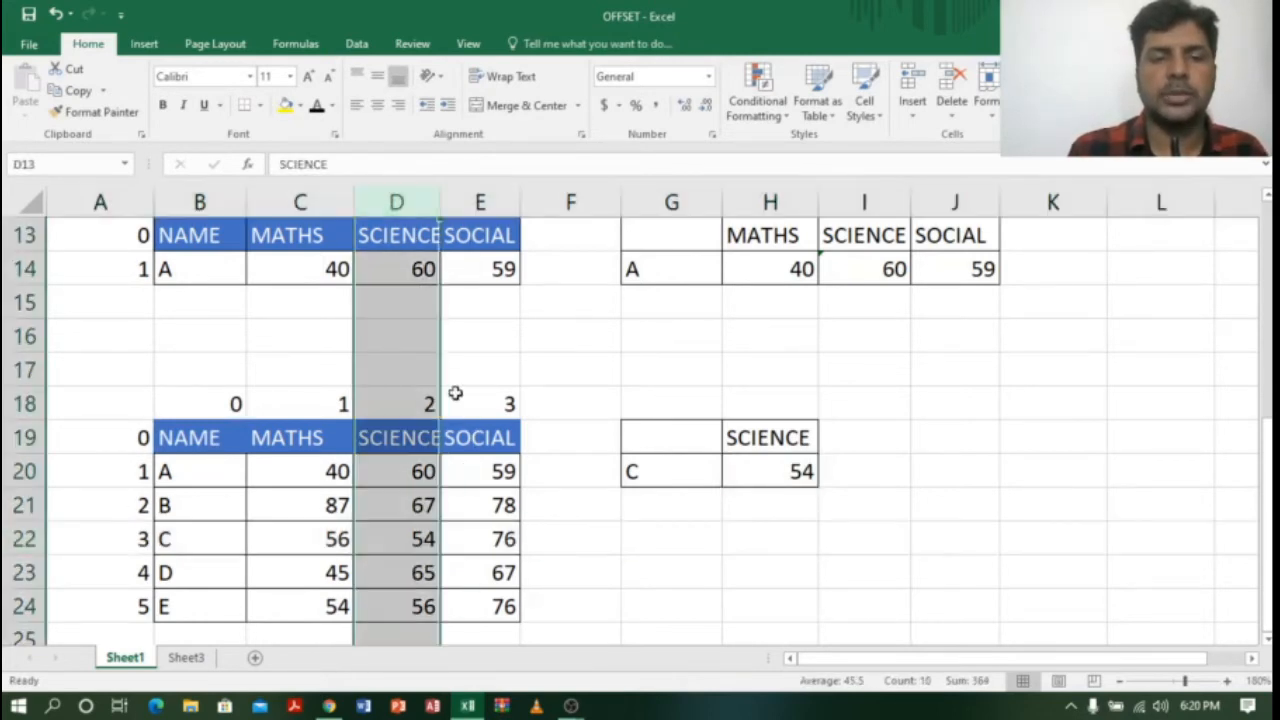
pyautogui.click(413, 537)
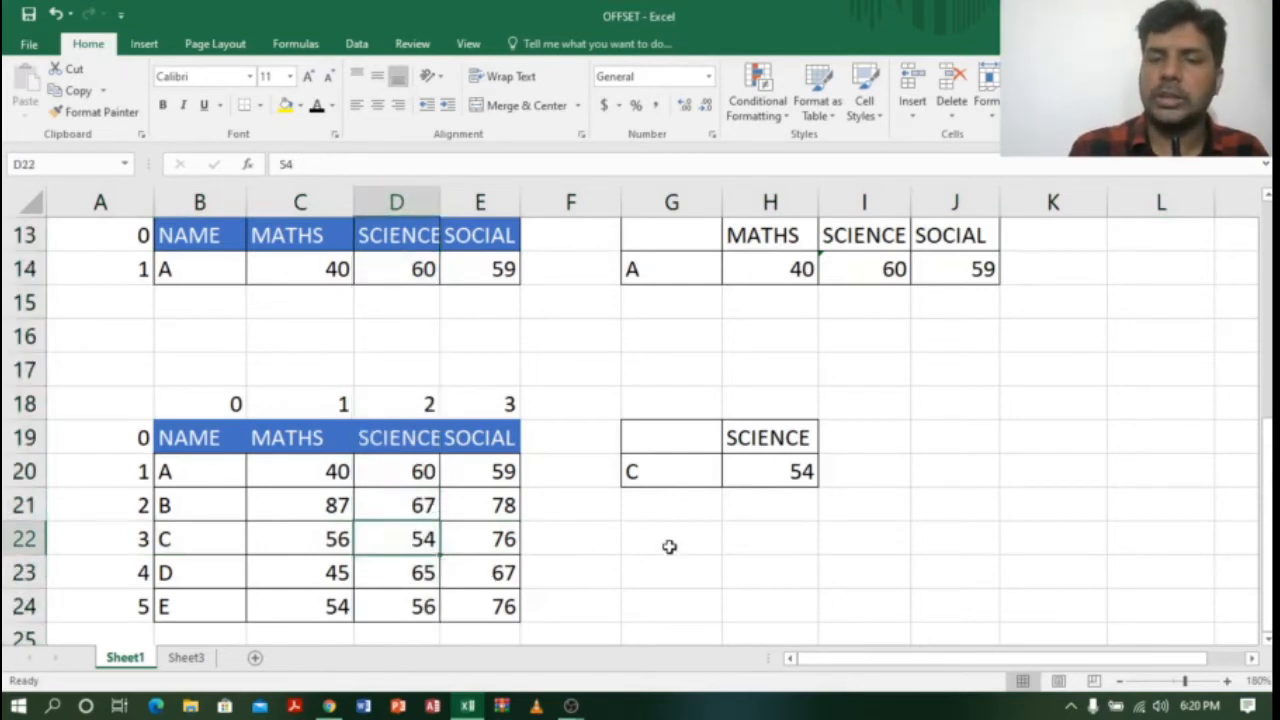
pyautogui.click(802, 470)
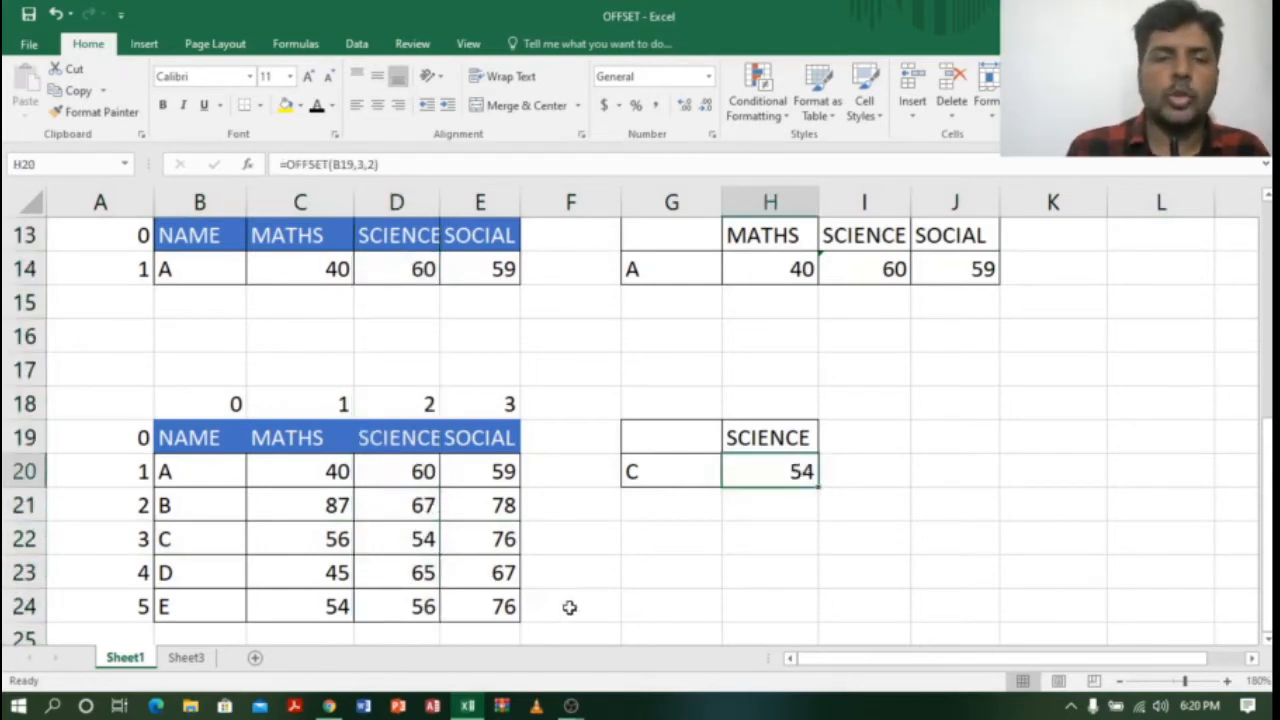
# Examine the lookup table G19:H20, comparing its name and subject cells with the marks table
pyautogui.click(668, 430)
pyautogui.moveTo(668, 430); pyautogui.dragTo(790, 466)
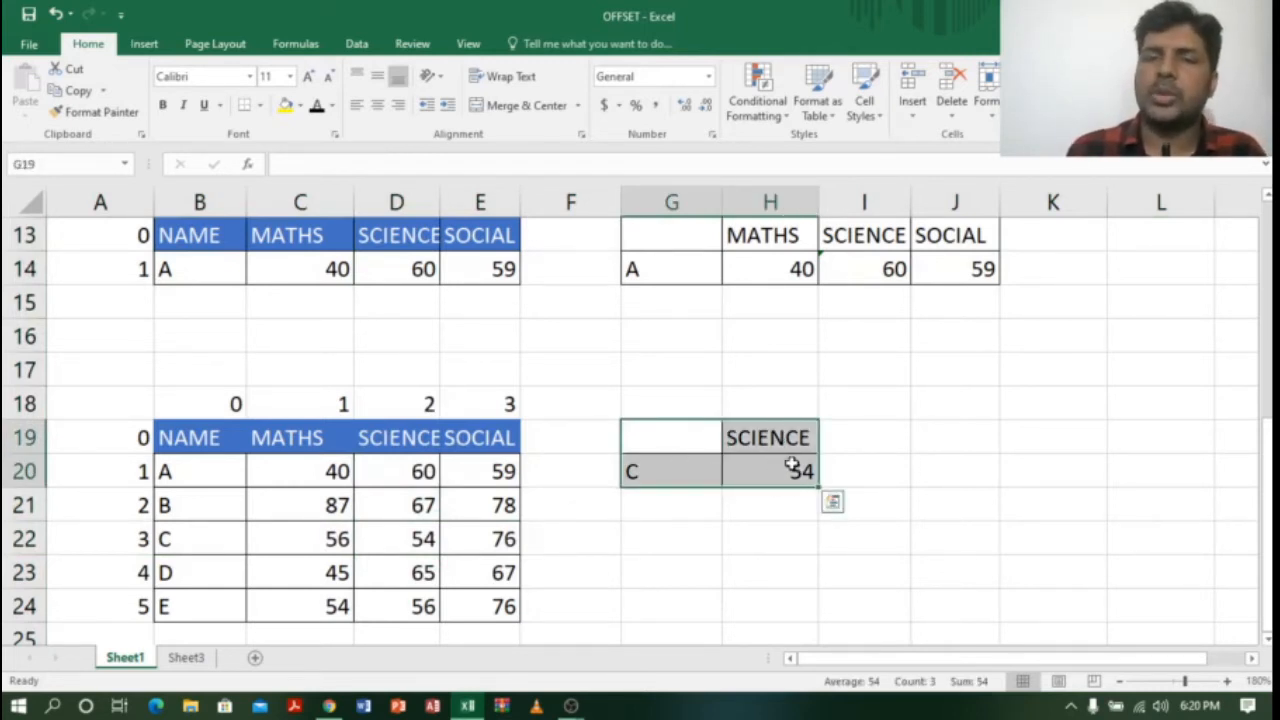
pyautogui.click(925, 463)
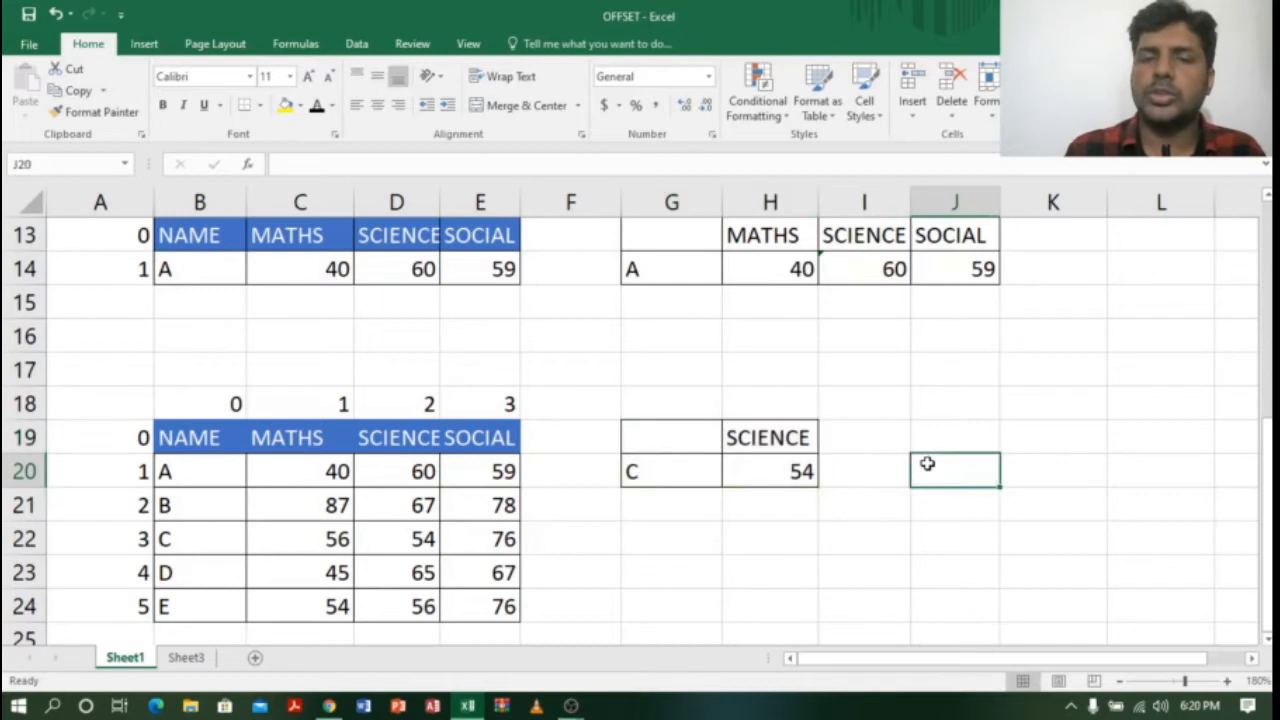
pyautogui.click(651, 474)
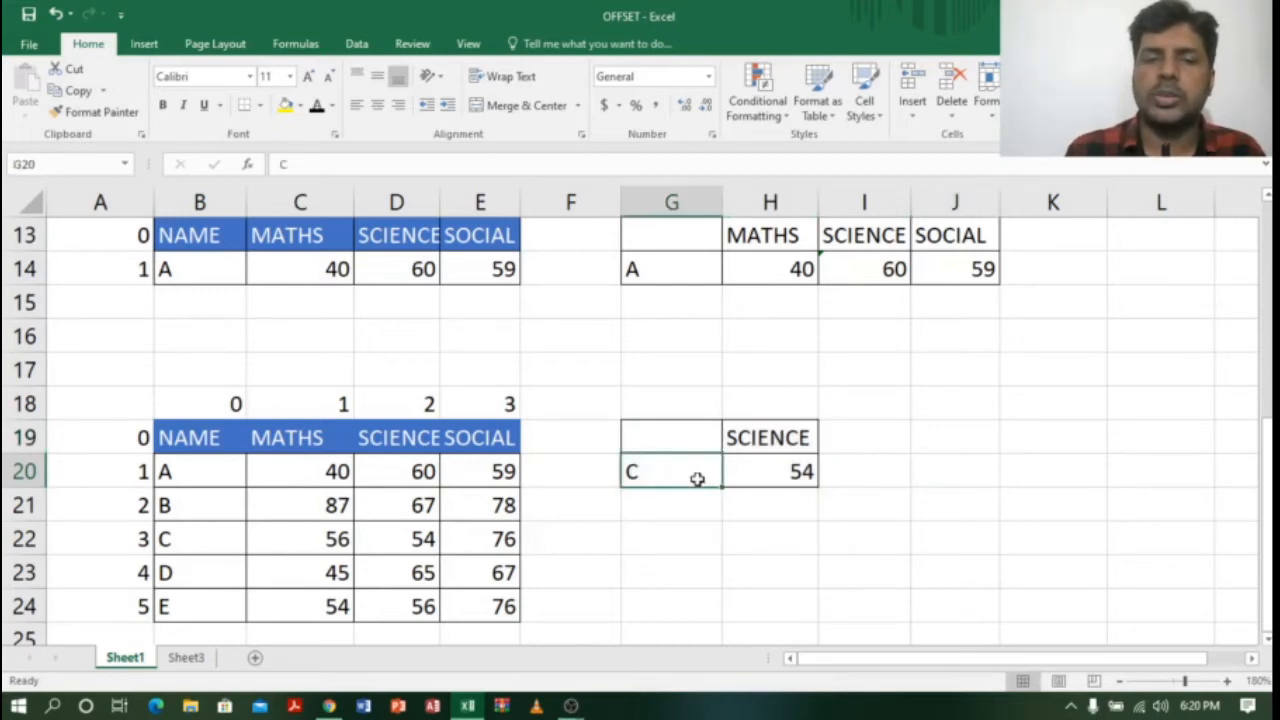
pyautogui.click(789, 441)
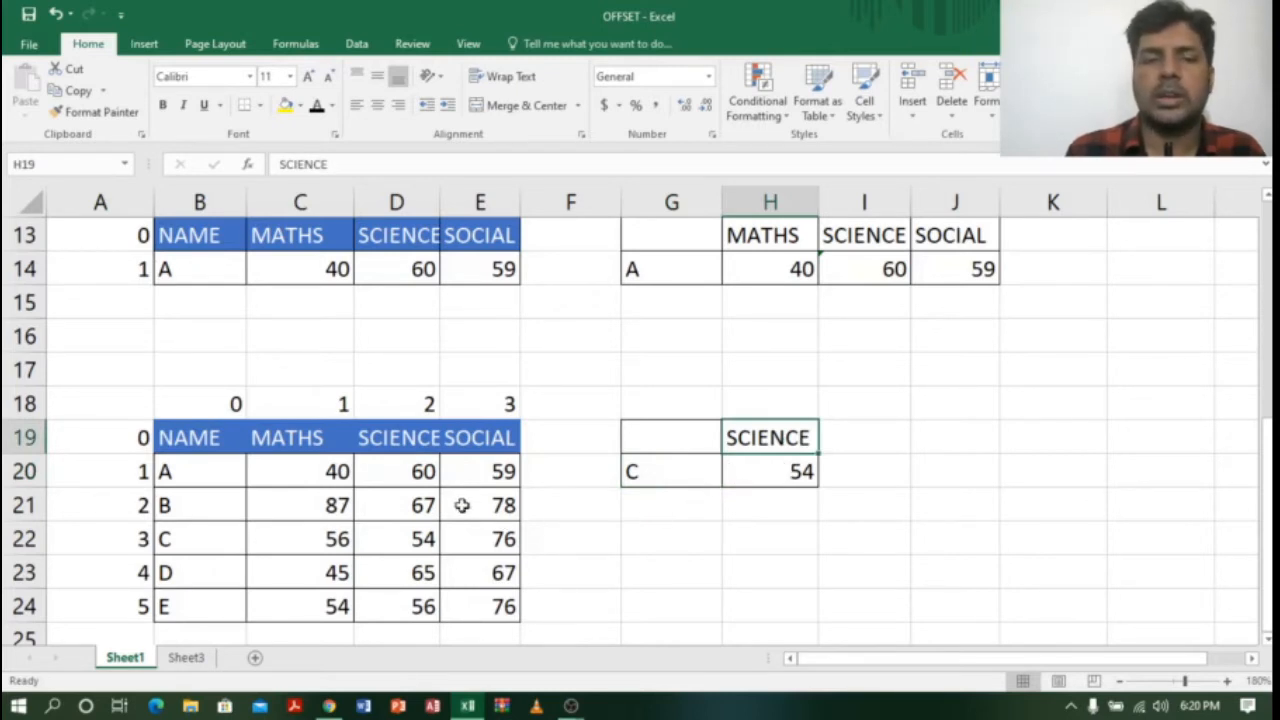
pyautogui.moveTo(1270, 468); pyautogui.dragTo(1270, 464)
pyautogui.click(673, 473)
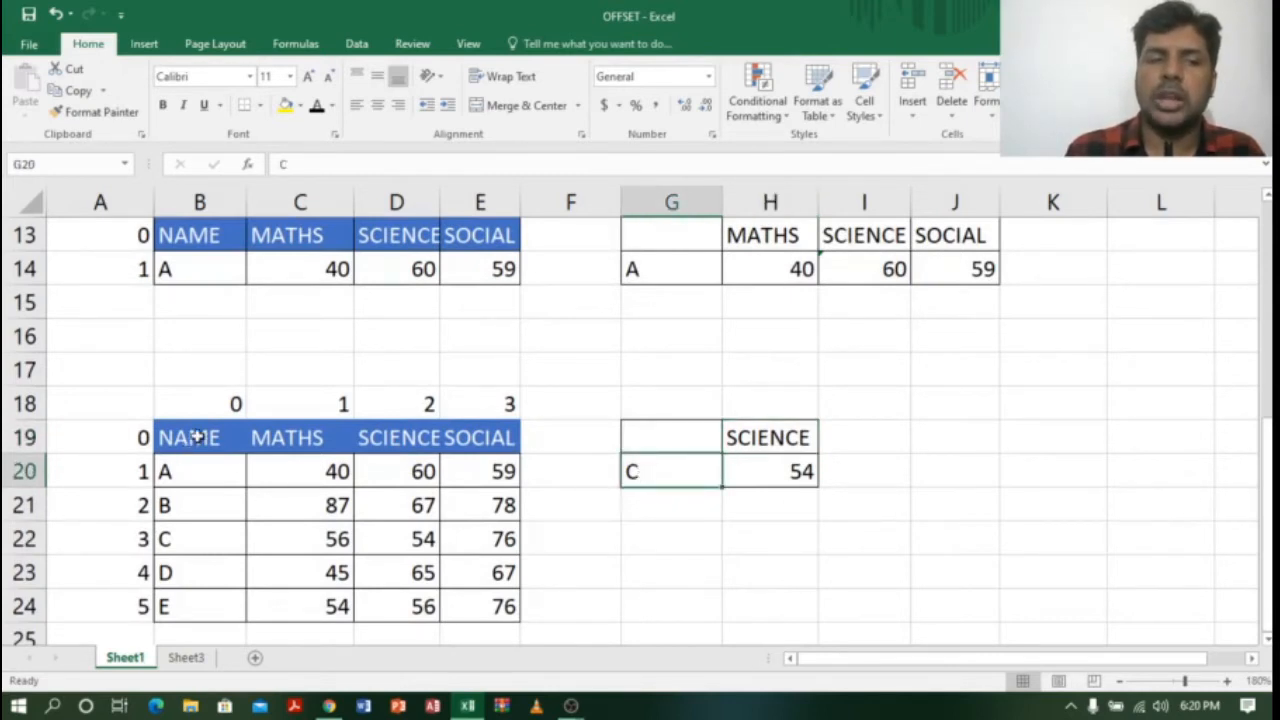
pyautogui.click(788, 438)
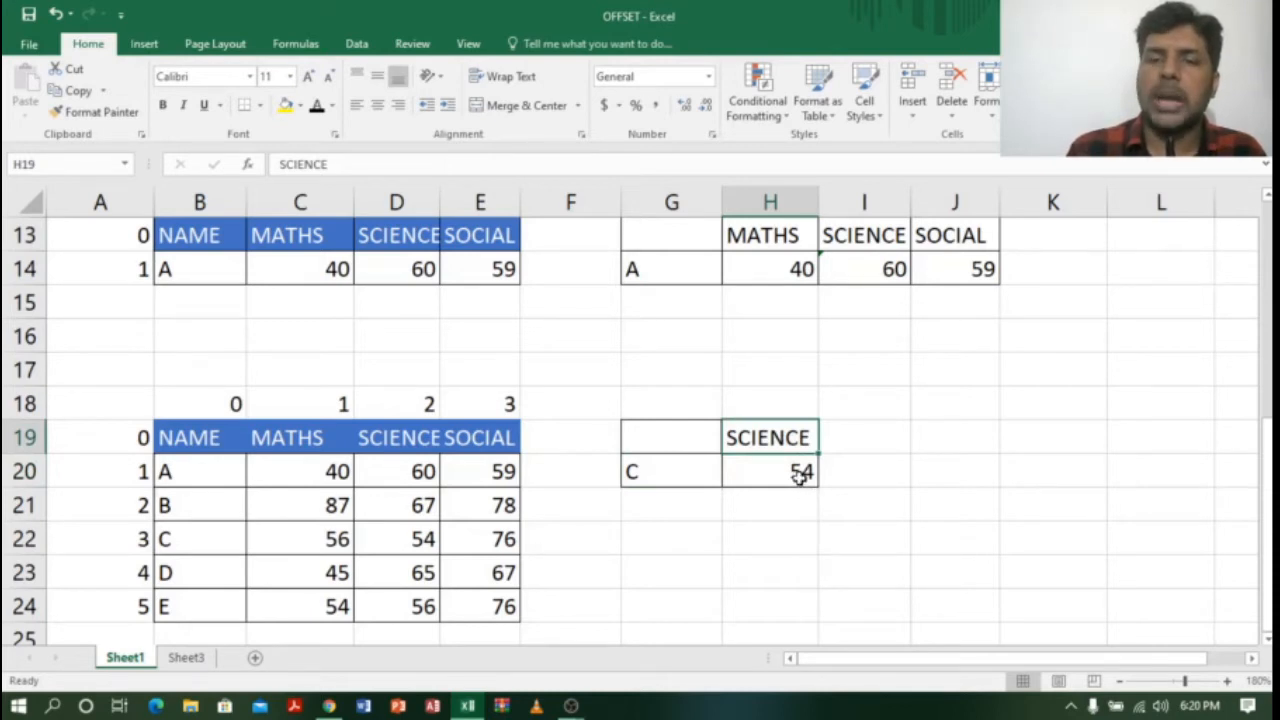
# Review the topic OFFSET WITH VALUES(OFFSET + MATCH) in the OFFSET topic list
pyautogui.moveTo(1268, 462); pyautogui.dragTo(1268, 405)
pyautogui.moveTo(775, 318); pyautogui.dragTo(930, 312)
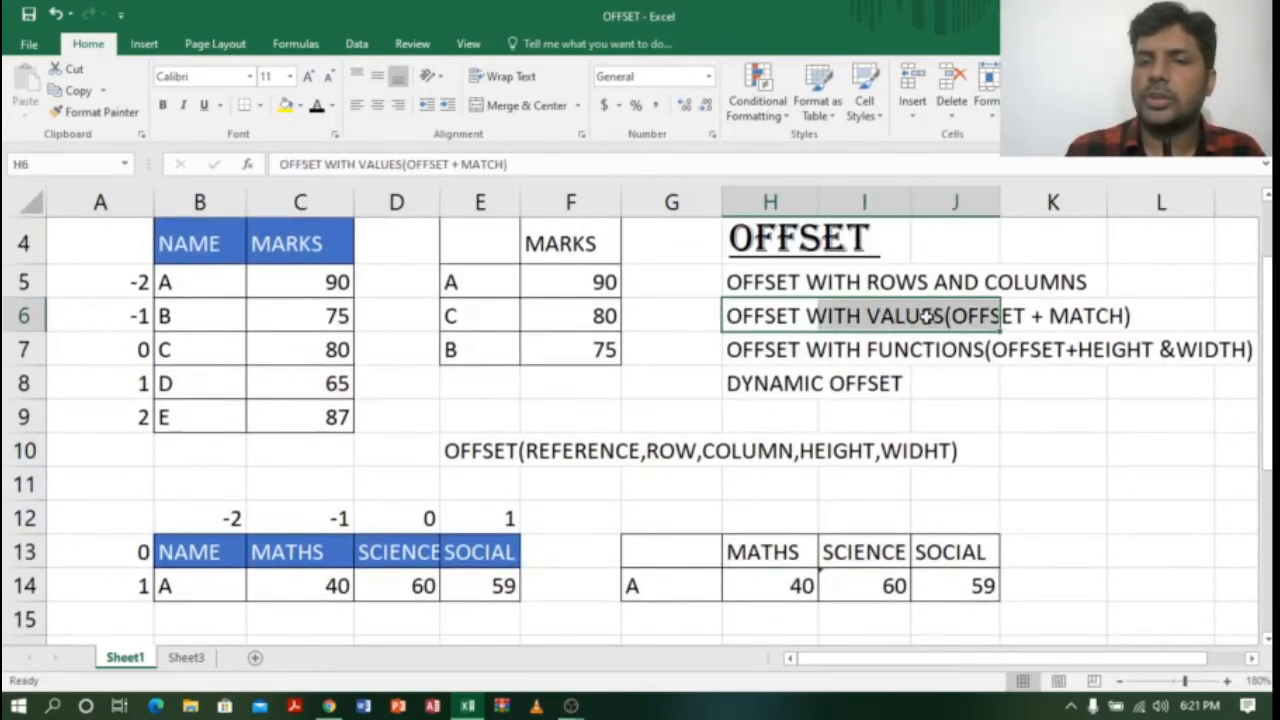
pyautogui.click(1022, 316)
pyautogui.click(980, 318)
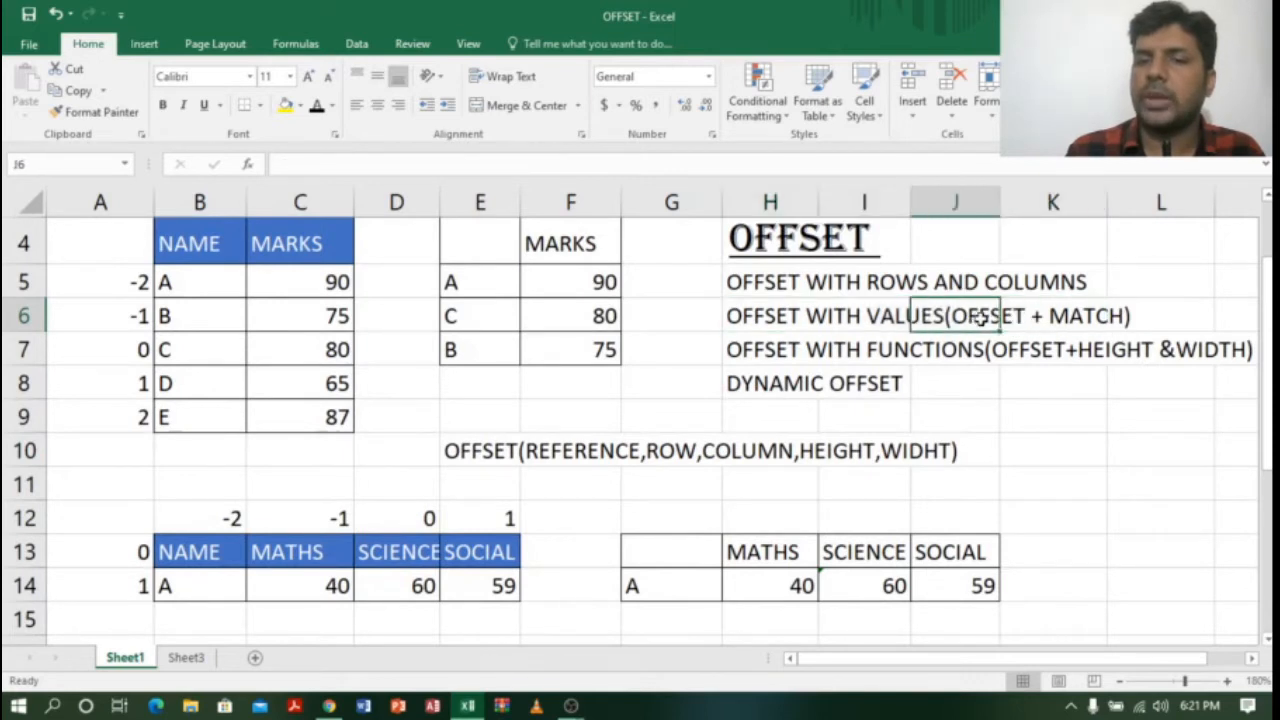
pyautogui.moveTo(980, 318); pyautogui.dragTo(1117, 316)
# Replace the row offset 3 in H20's OFFSET formula with MATCH(G20,B20:B24) to find the row by name
pyautogui.moveTo(1267, 322); pyautogui.dragTo(1267, 382)
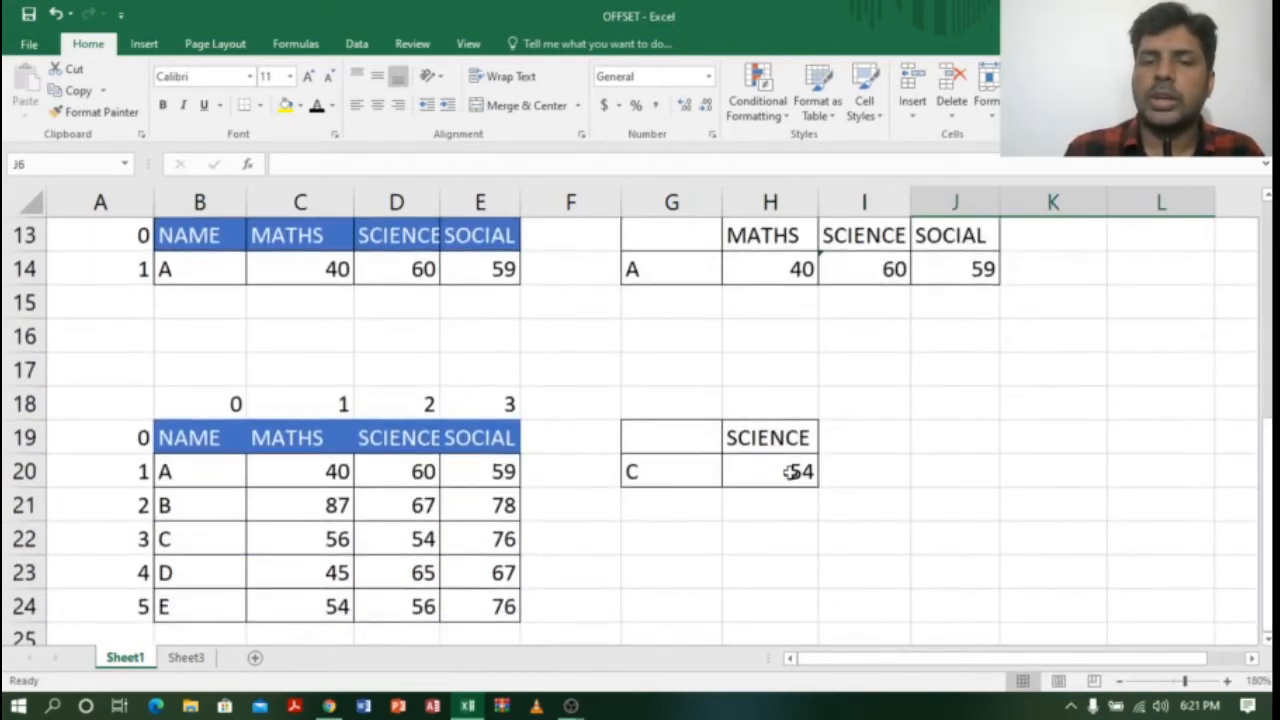
pyautogui.doubleClick(795, 472)
pyautogui.click(877, 478)
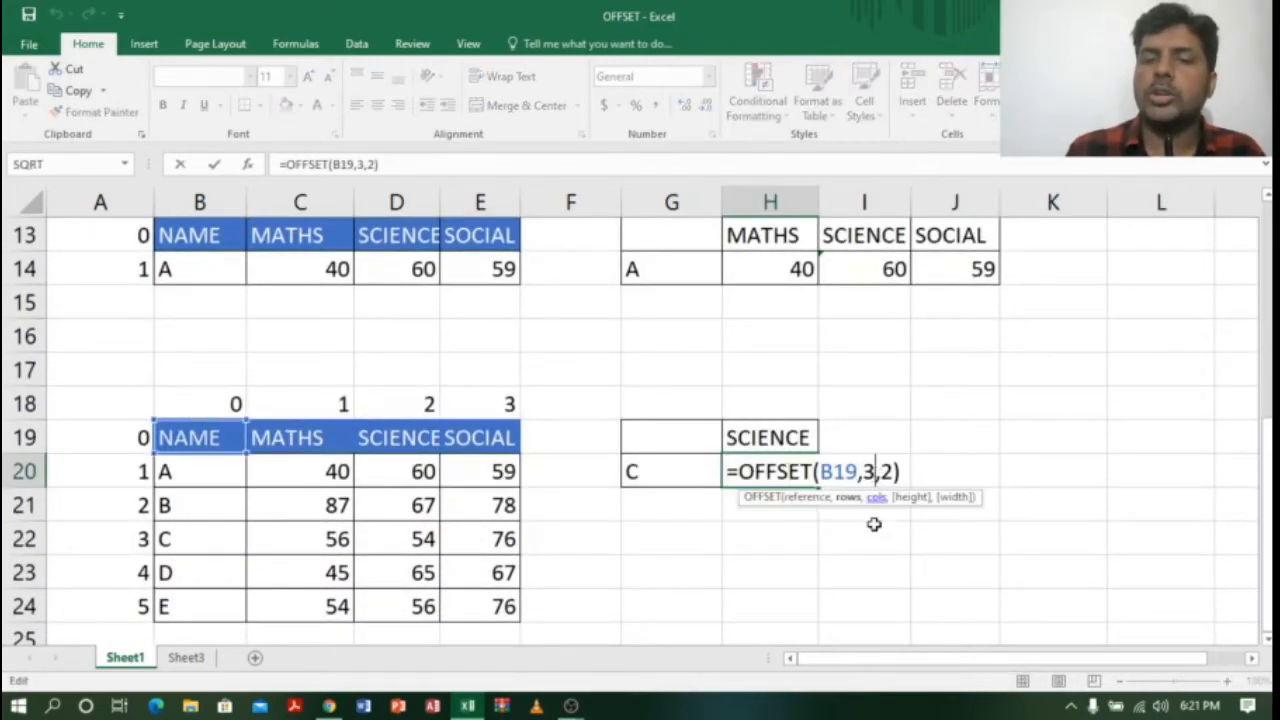
pyautogui.click(892, 471)
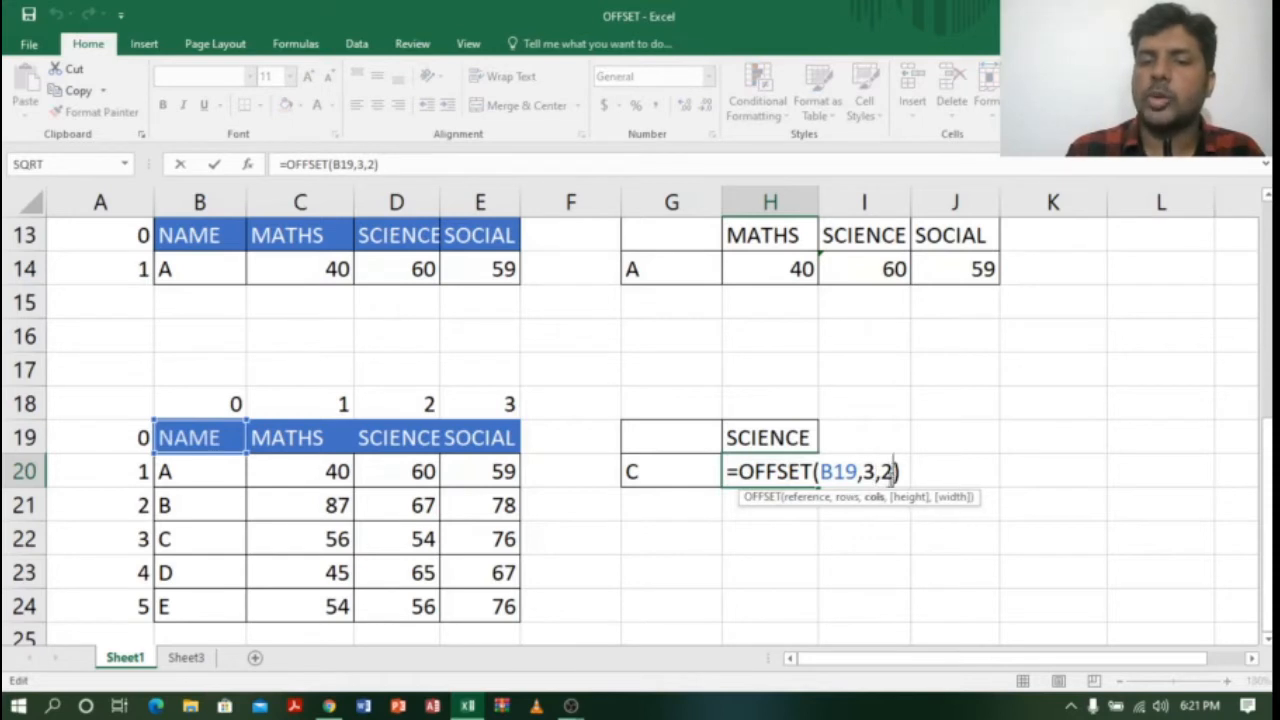
pyautogui.click(873, 472)
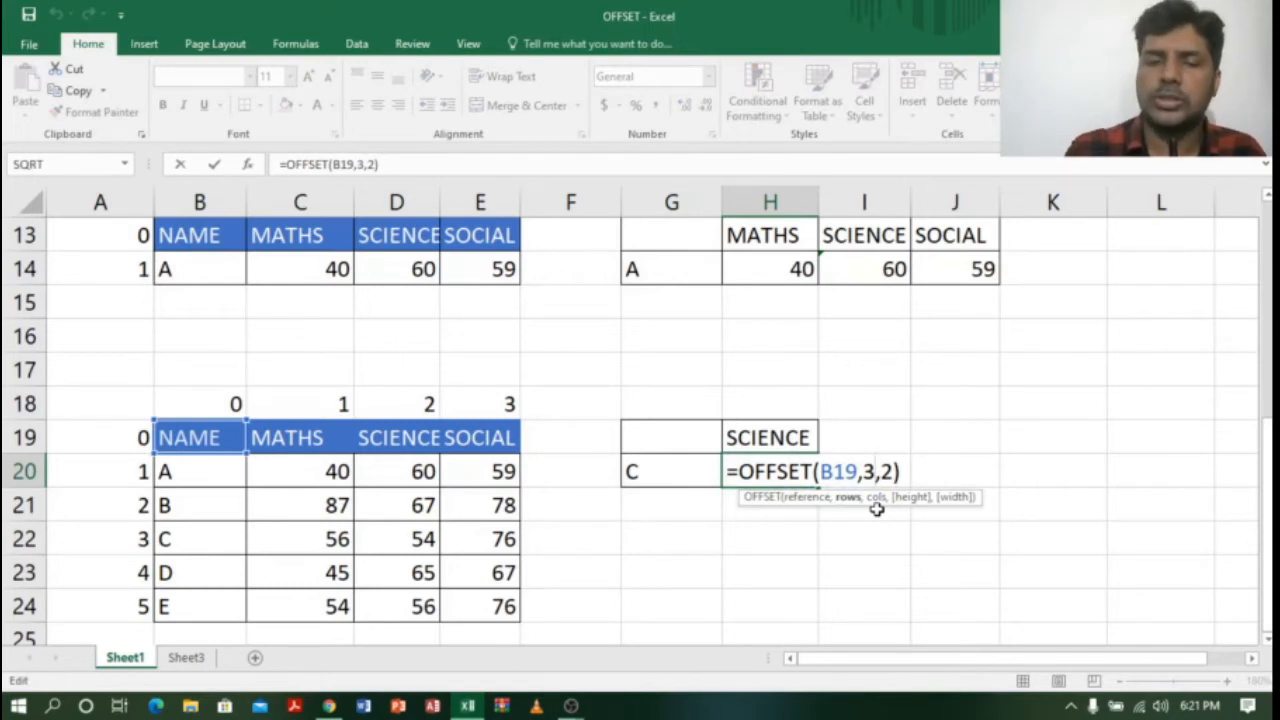
pyautogui.press('BackSpace')
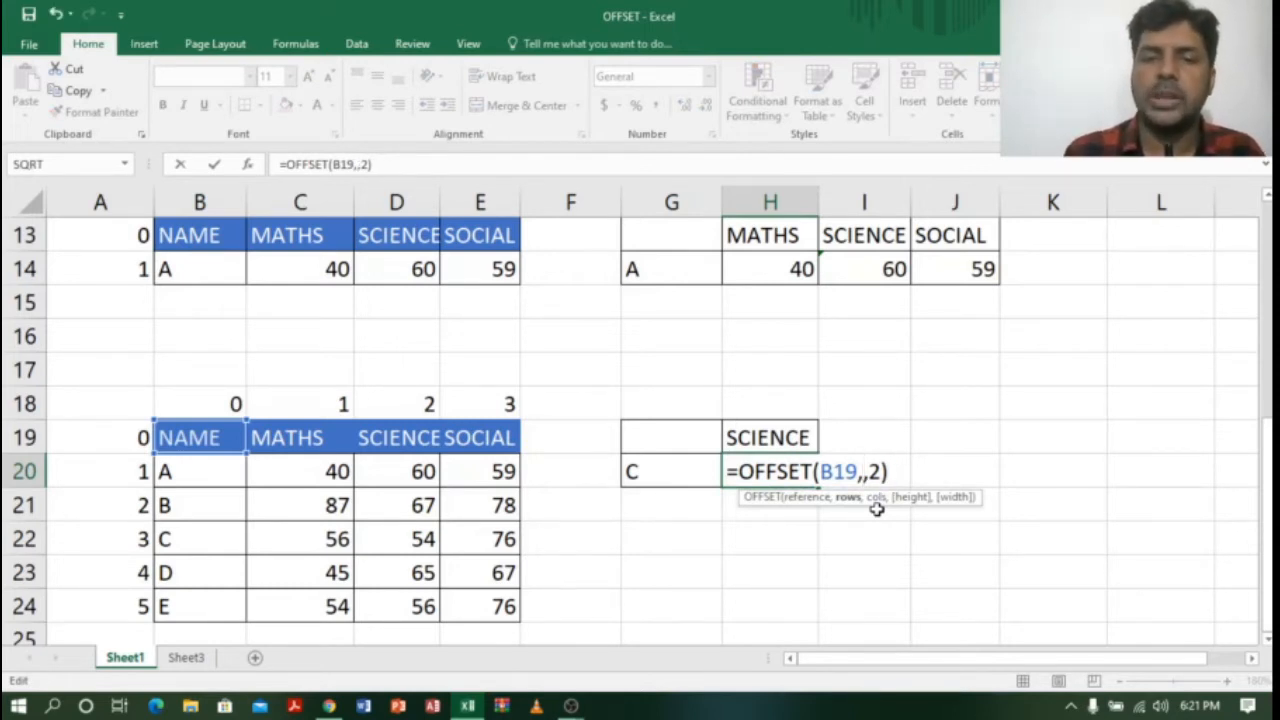
pyautogui.write('MATC')
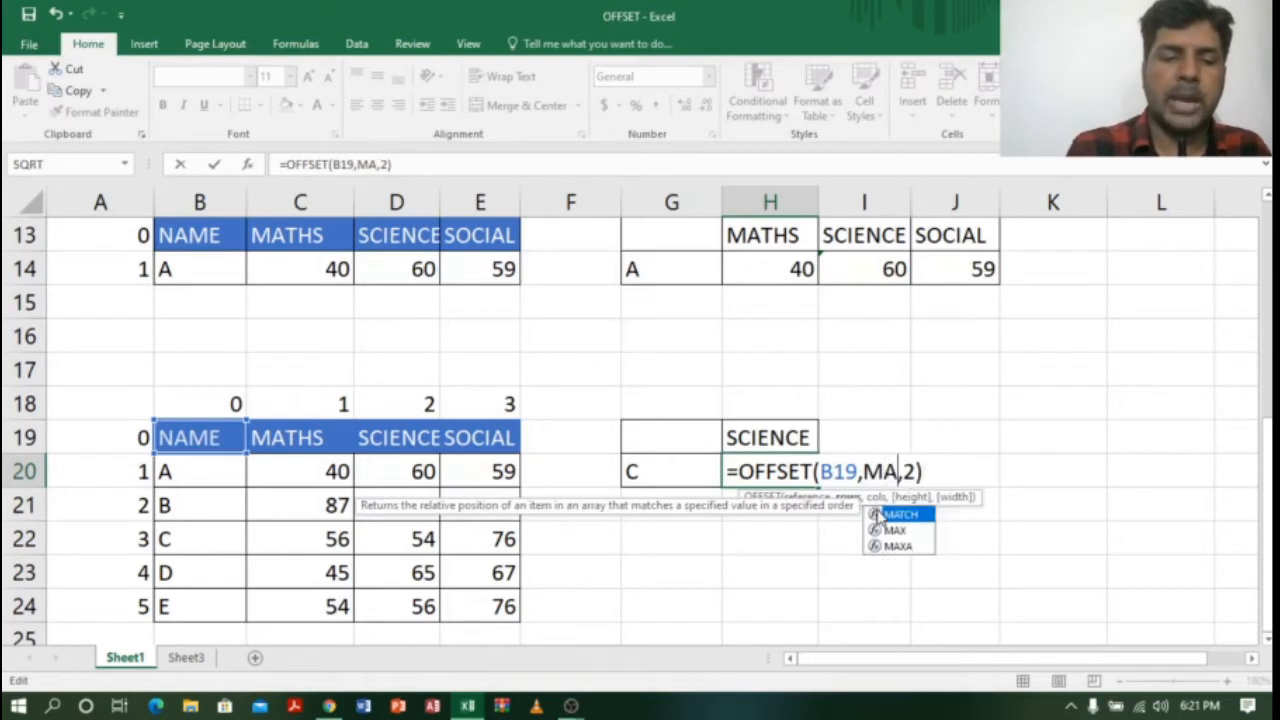
pyautogui.doubleClick(877, 514)
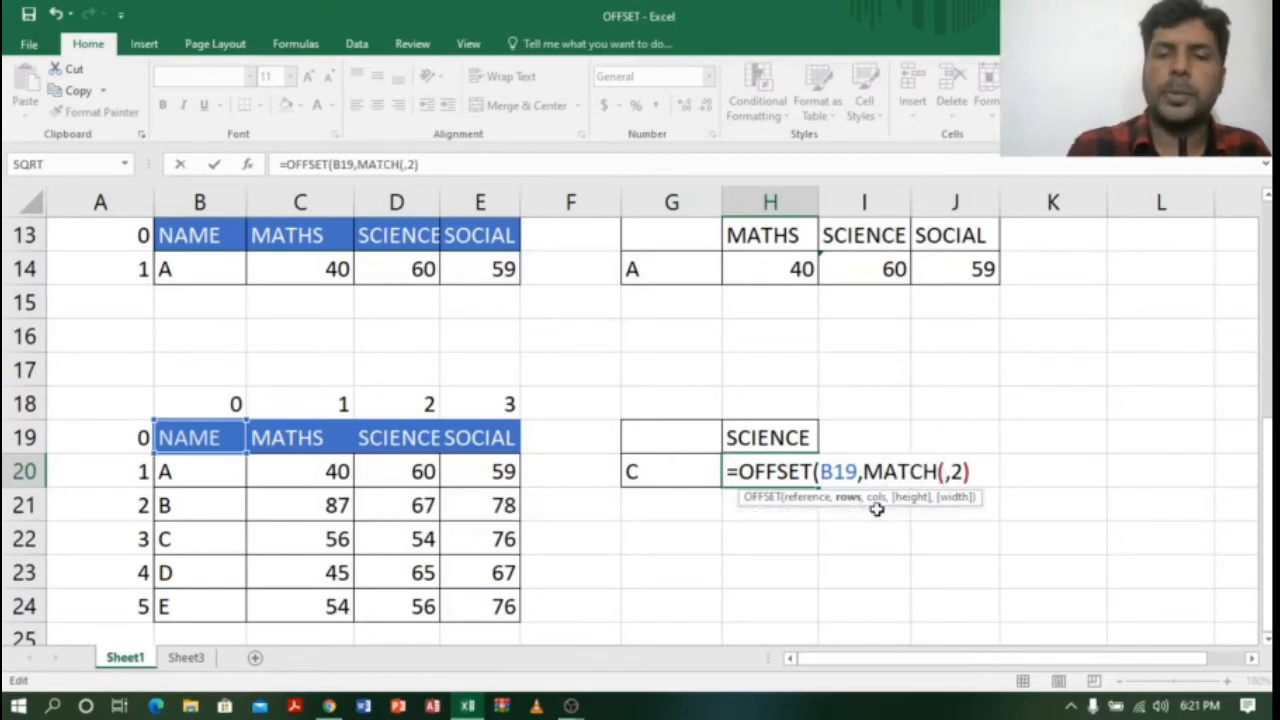
pyautogui.click(651, 469)
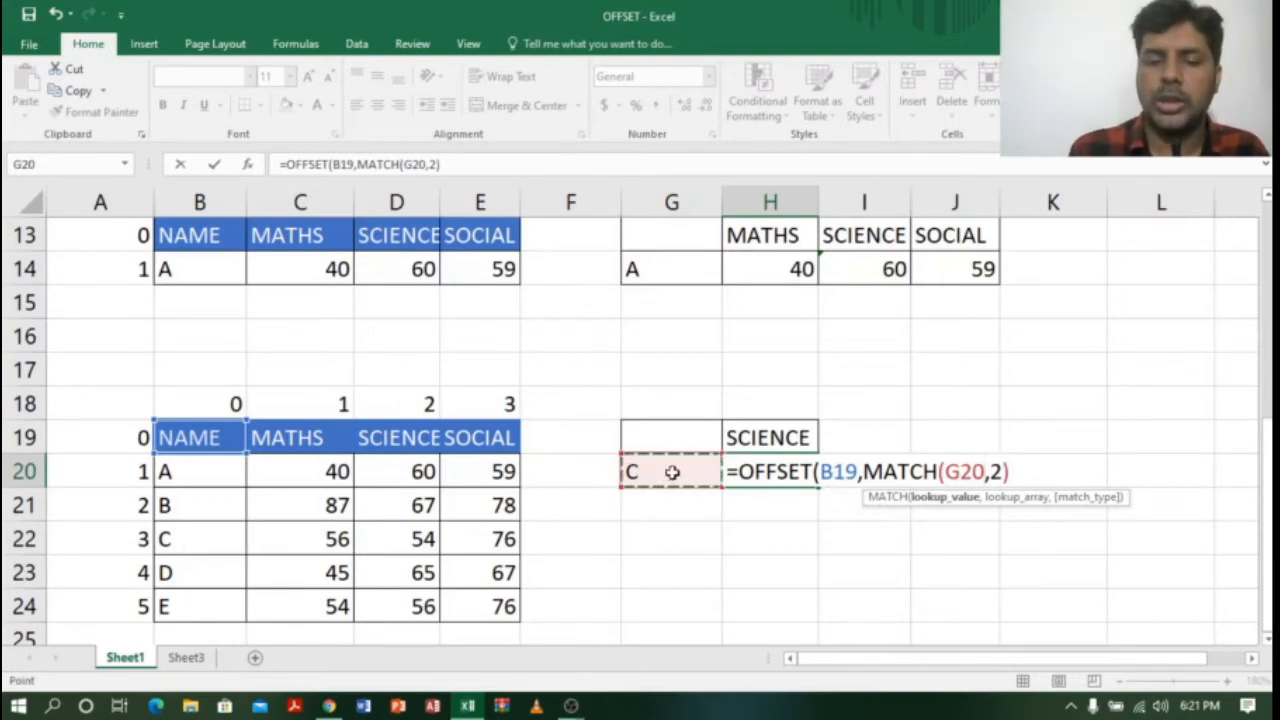
pyautogui.write(',')
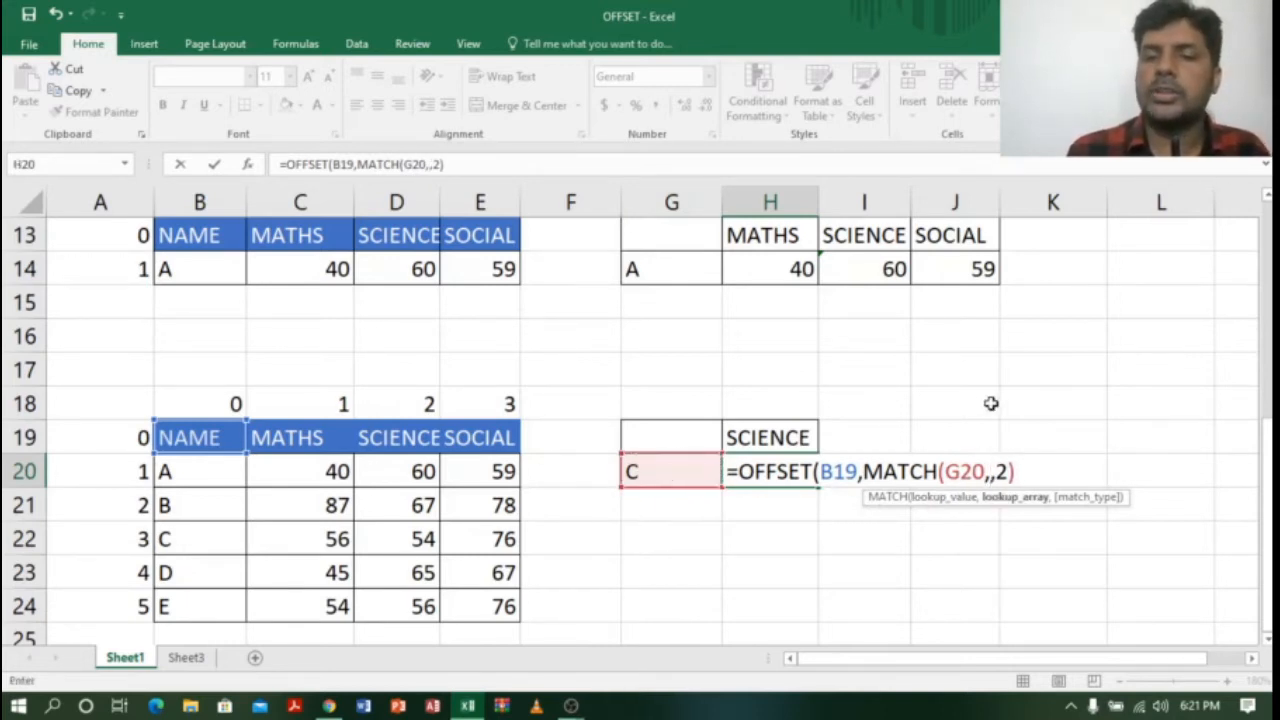
pyautogui.click(198, 474)
pyautogui.moveTo(193, 527); pyautogui.dragTo(177, 609)
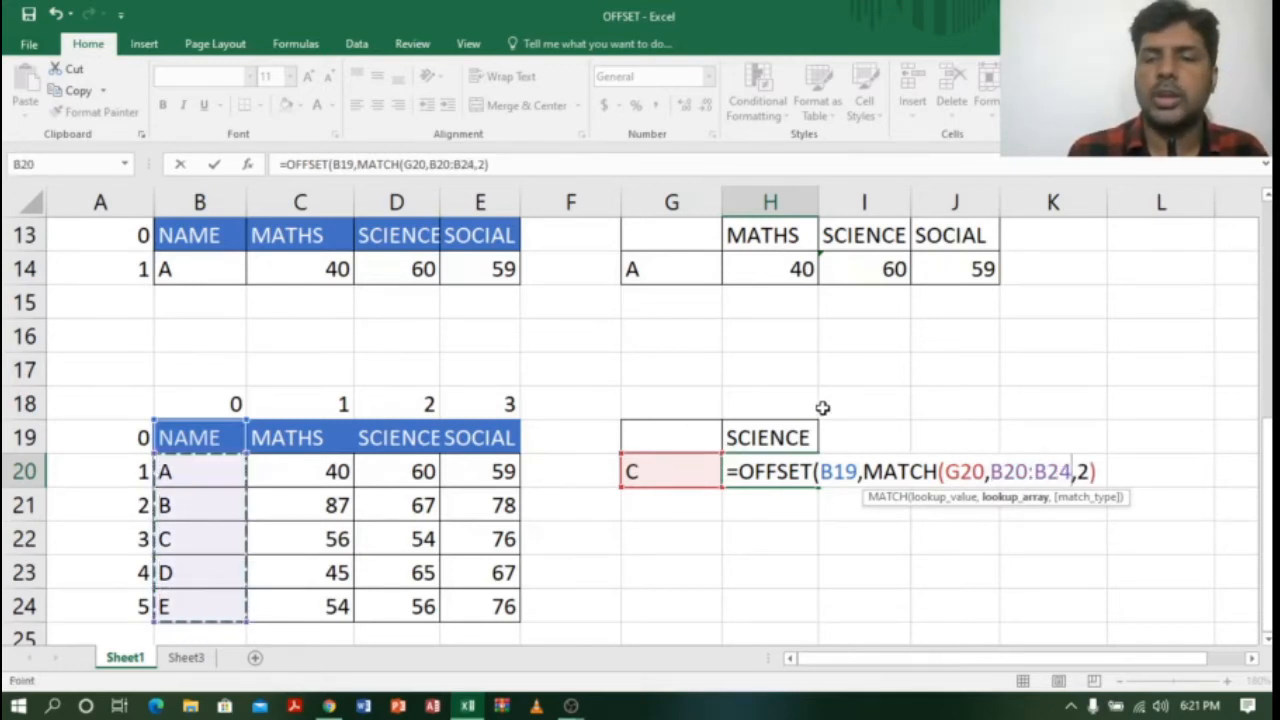
pyautogui.write(')')
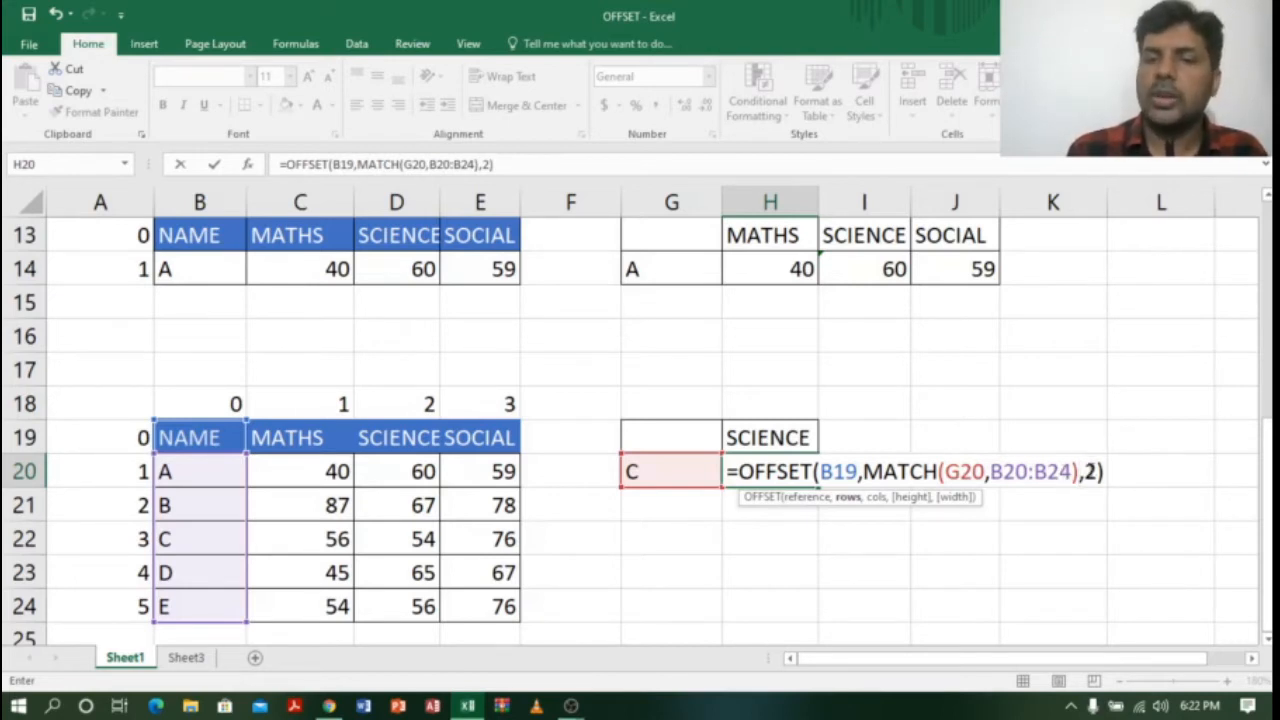
# Replace the column offset 2 in H20's formula with MATCH(H19,C19:E19) and commit the formula
pyautogui.click(1088, 471)
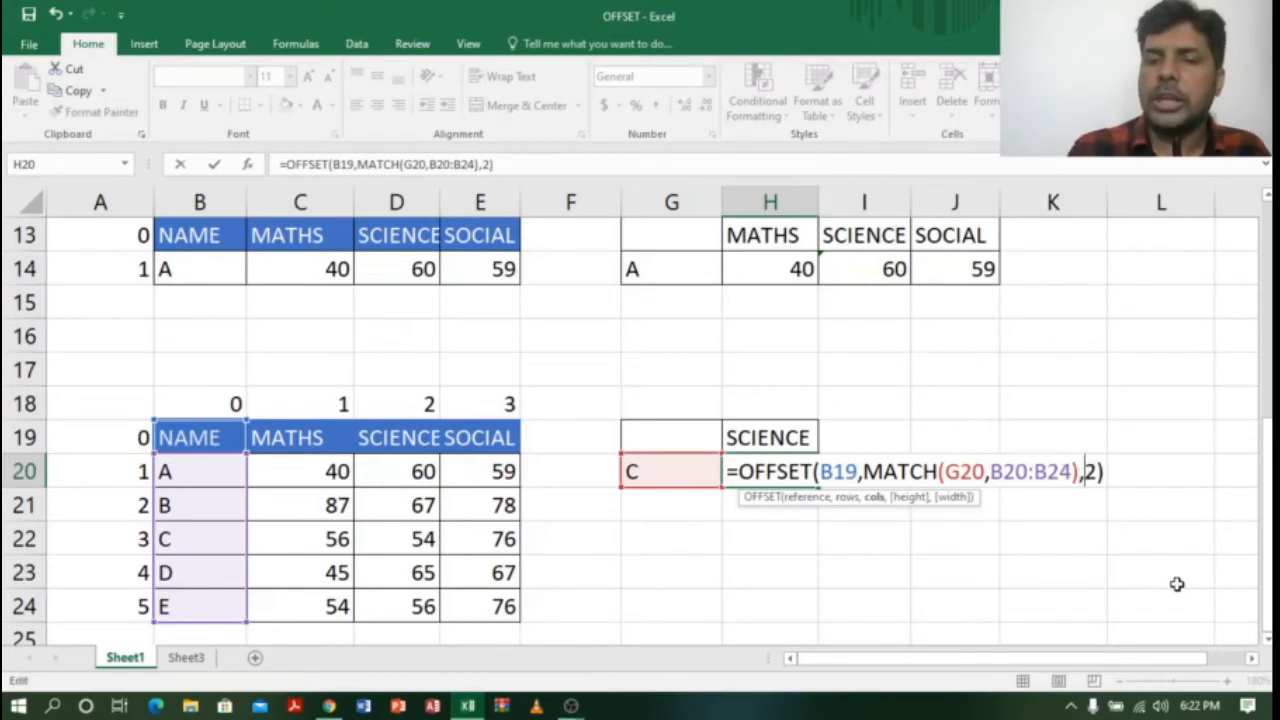
pyautogui.press('Delete')
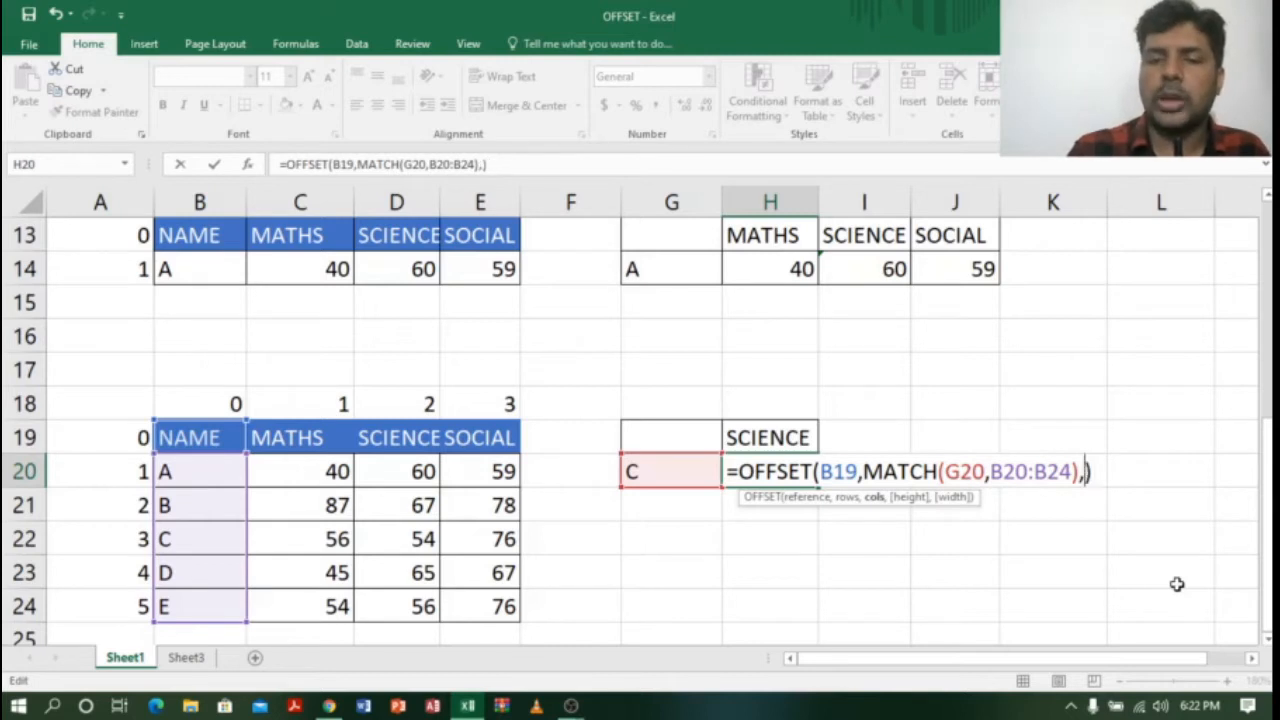
pyautogui.write('MATCH')
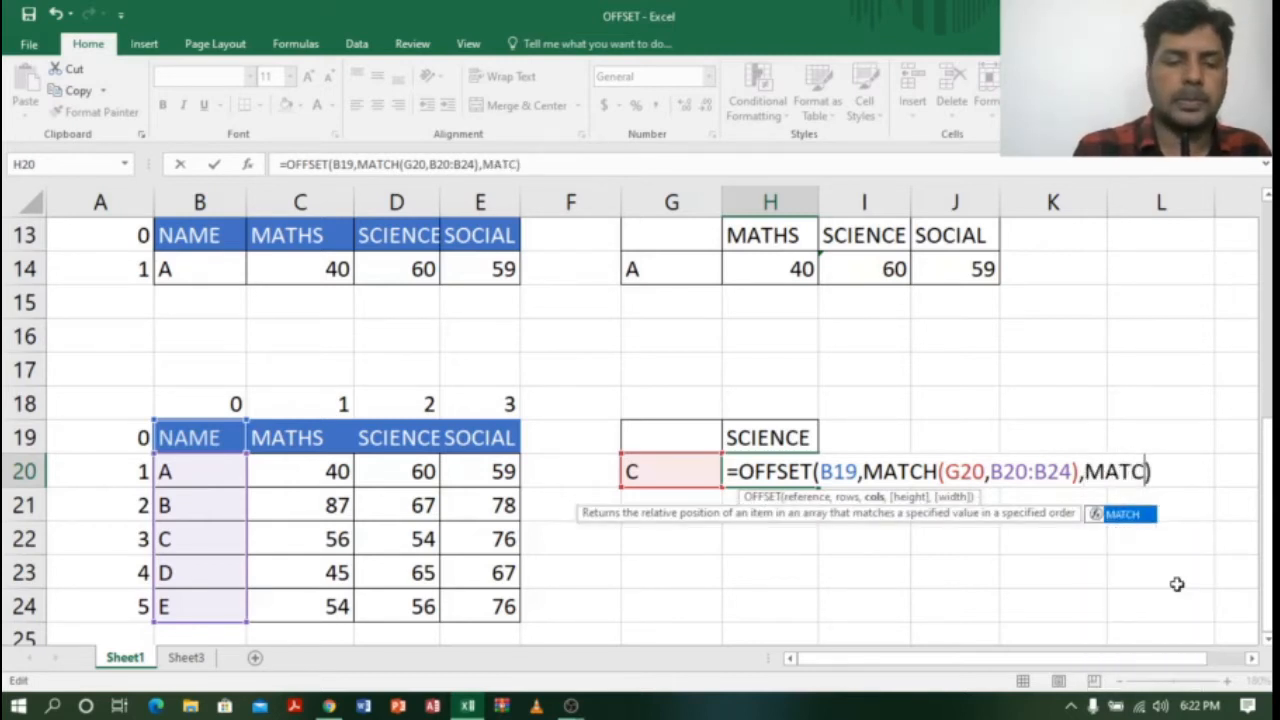
pyautogui.write('(')
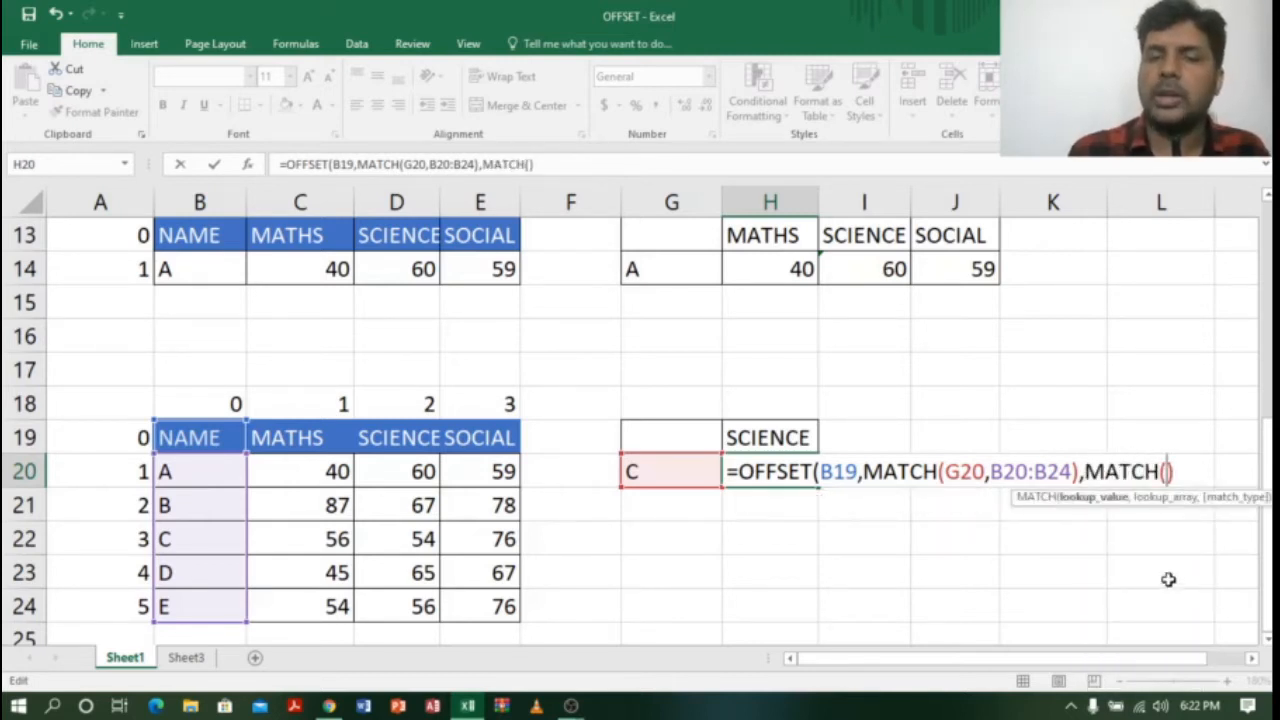
pyautogui.click(778, 432)
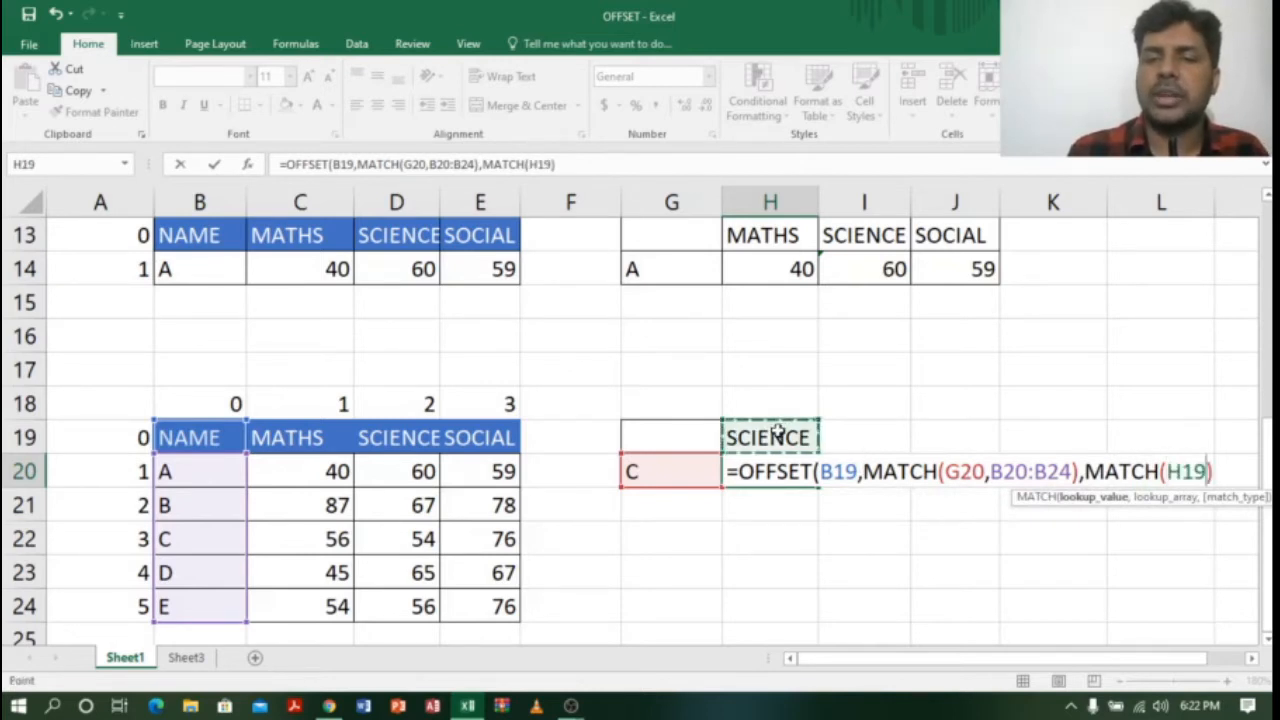
pyautogui.write(',')
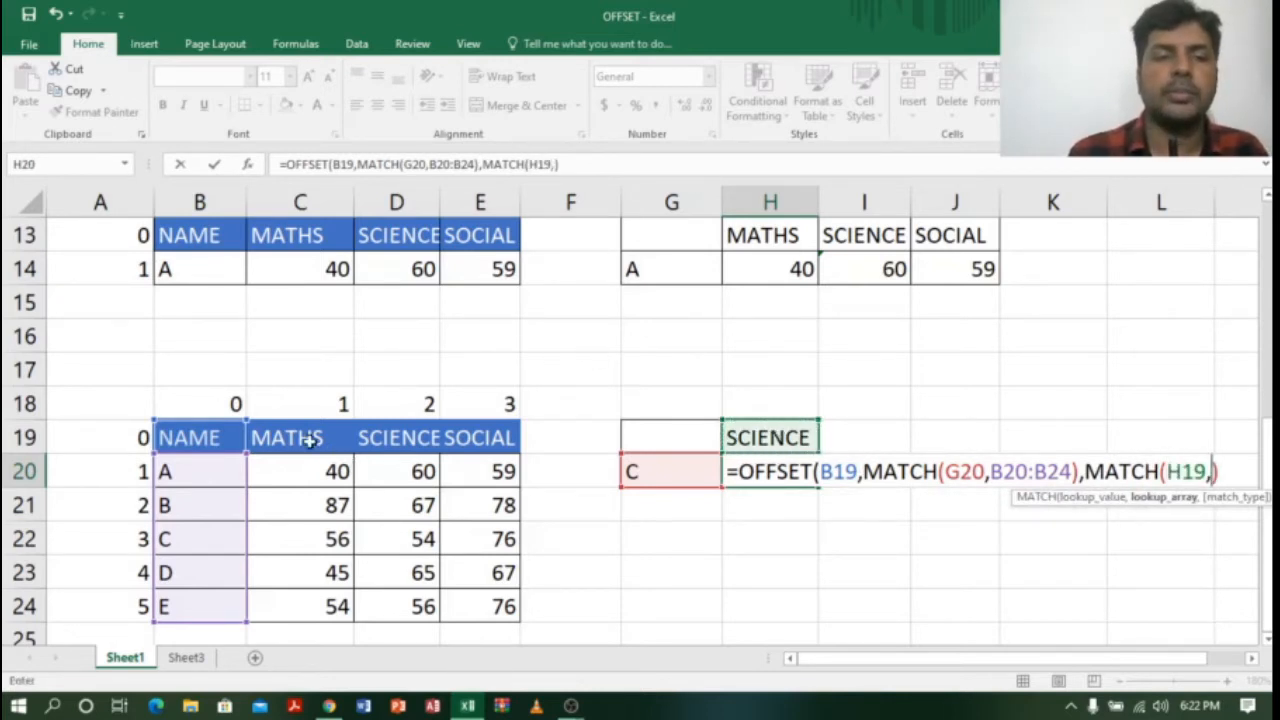
pyautogui.moveTo(306, 434); pyautogui.dragTo(490, 430)
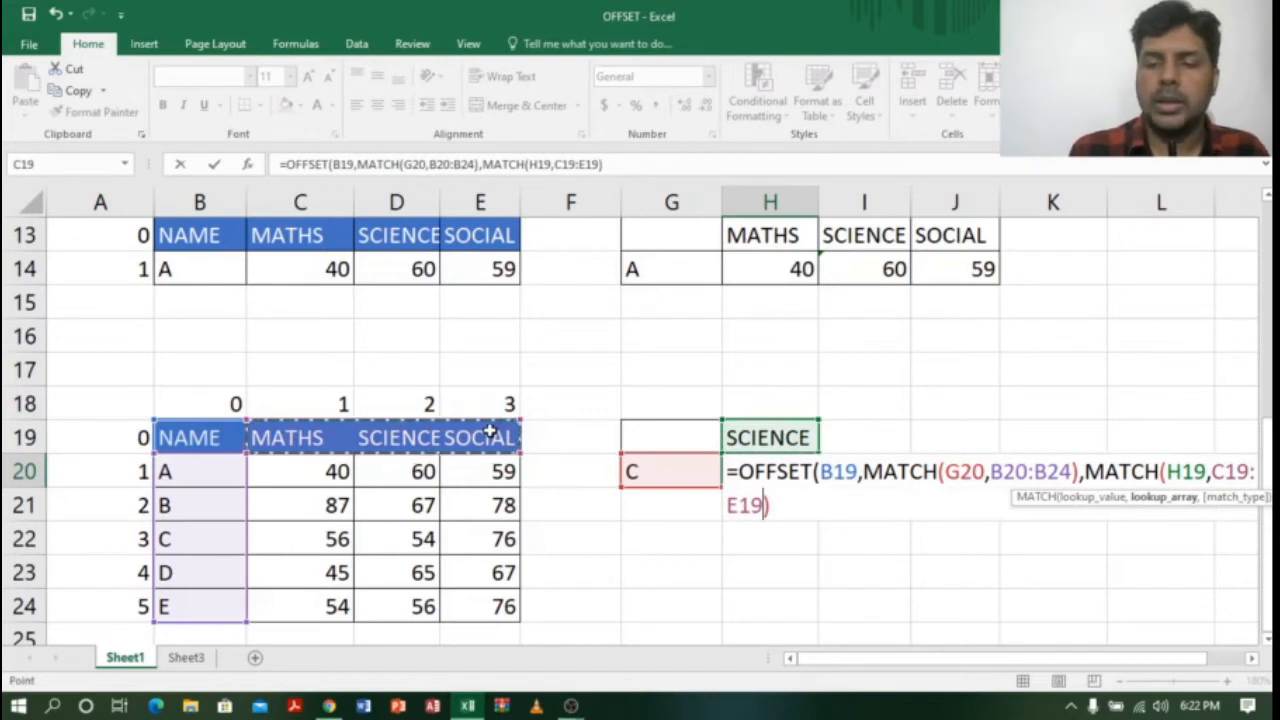
pyautogui.write(')')
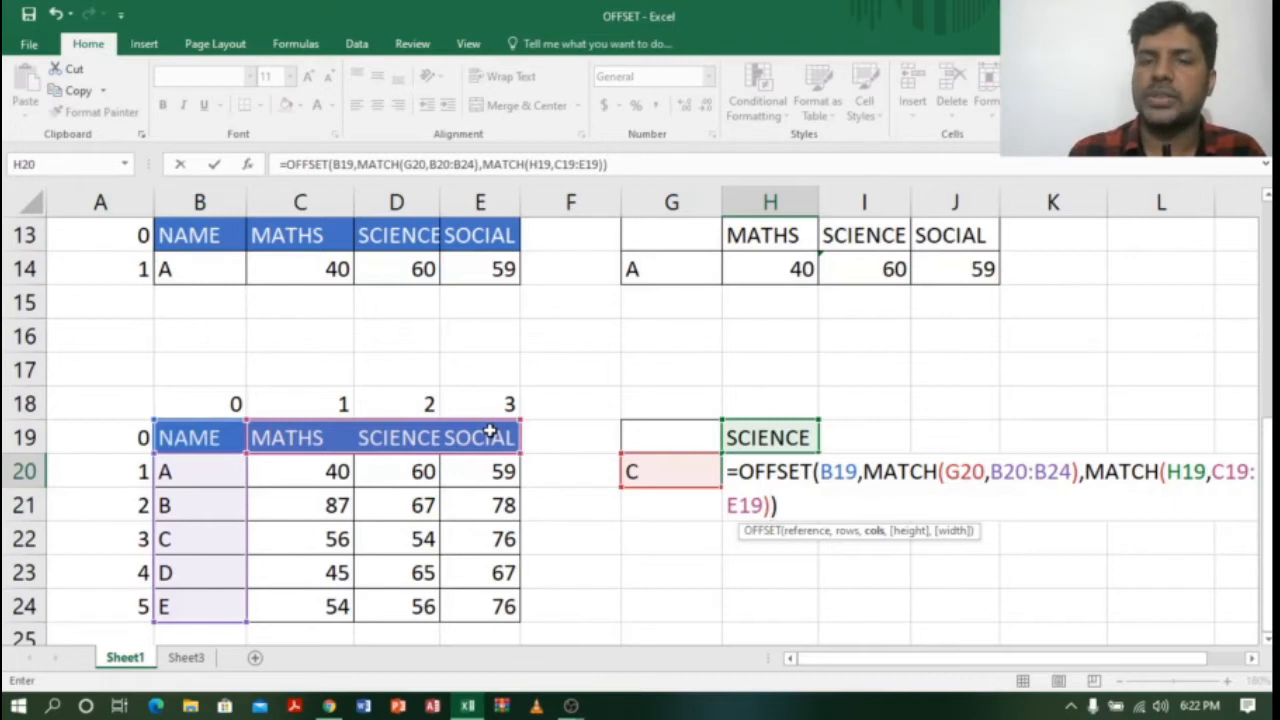
pyautogui.press('Return')
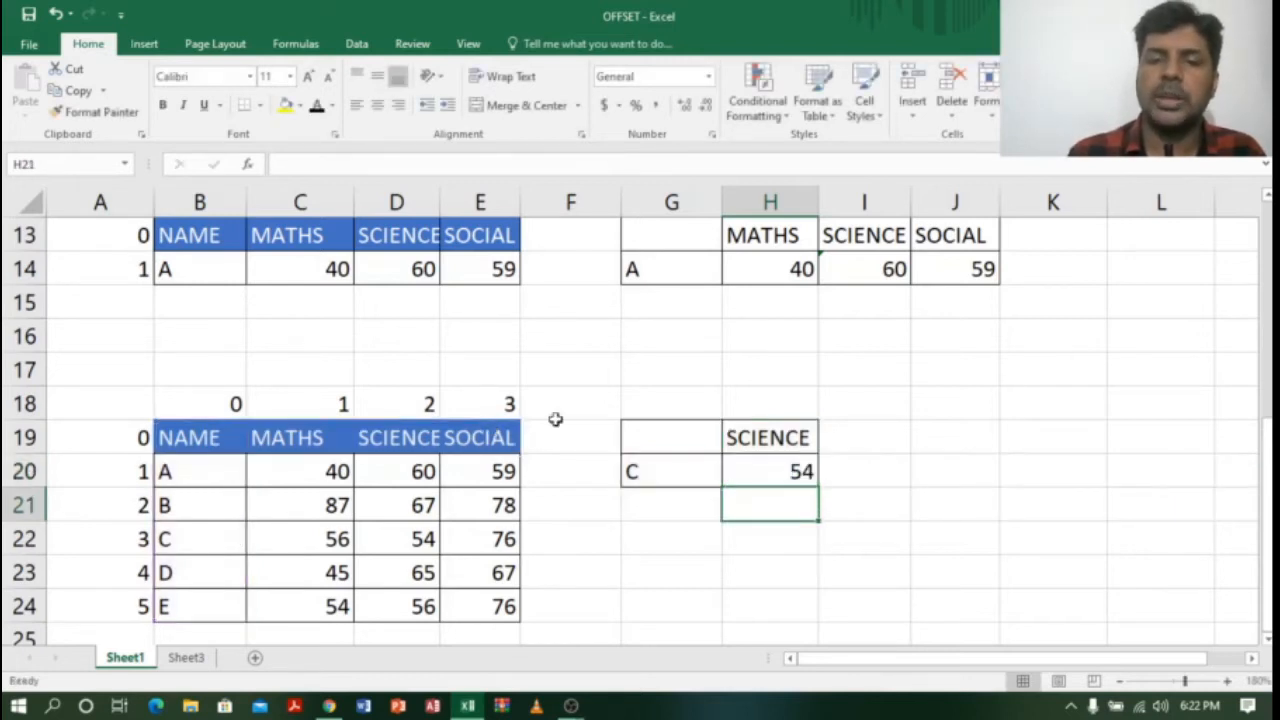
# Change the lookup name in G20 to D and check the marks returned in H20
pyautogui.click(800, 471)
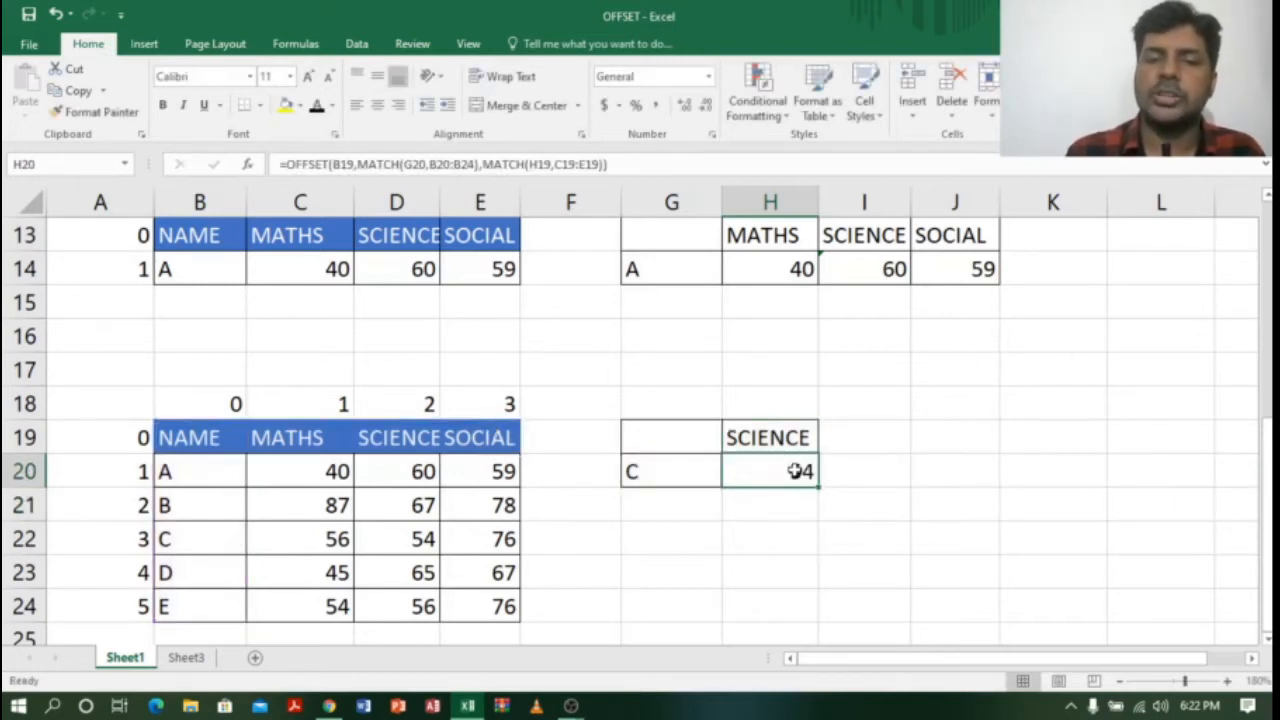
pyautogui.click(652, 470)
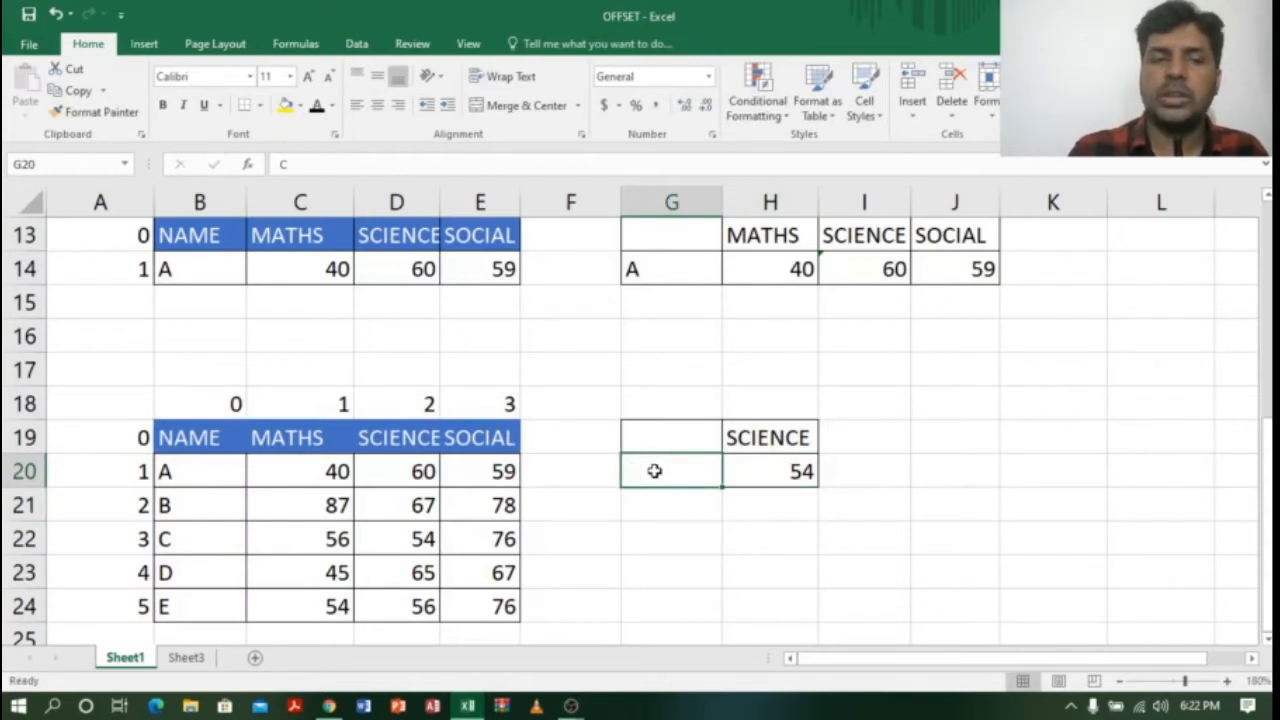
pyautogui.press('Delete')
pyautogui.write('D')
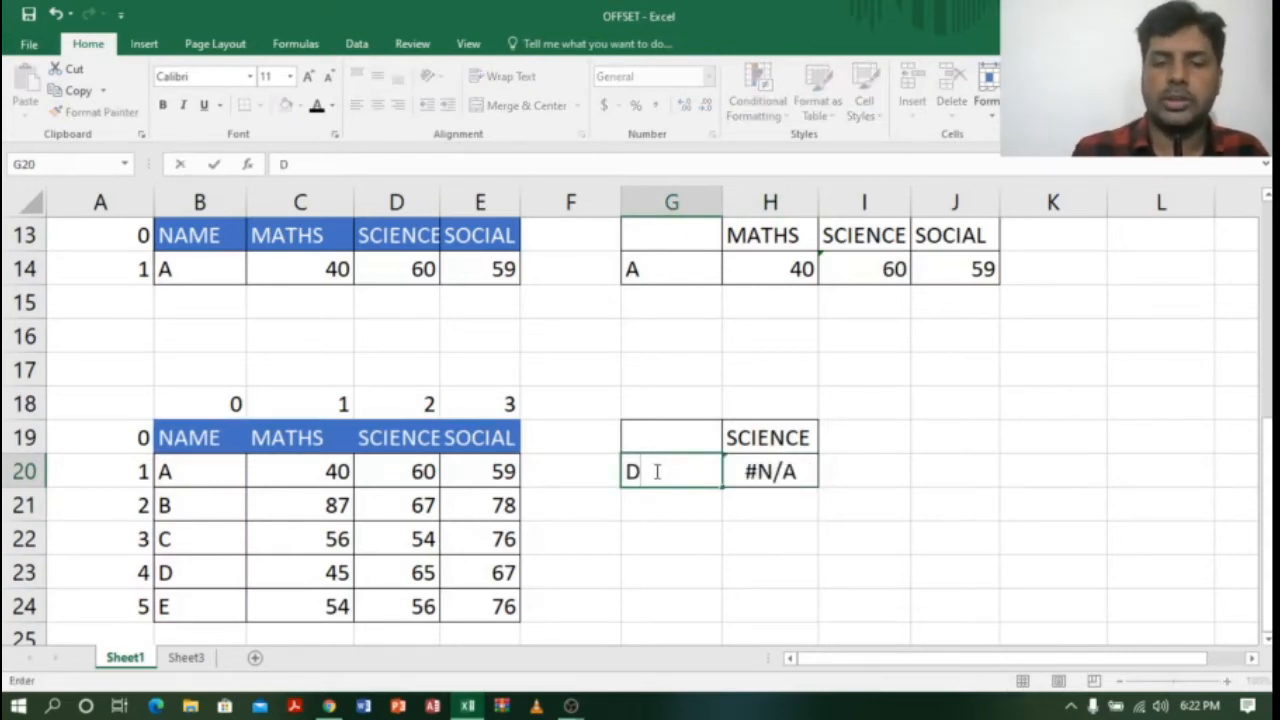
pyautogui.press('Return')
pyautogui.click(781, 470)
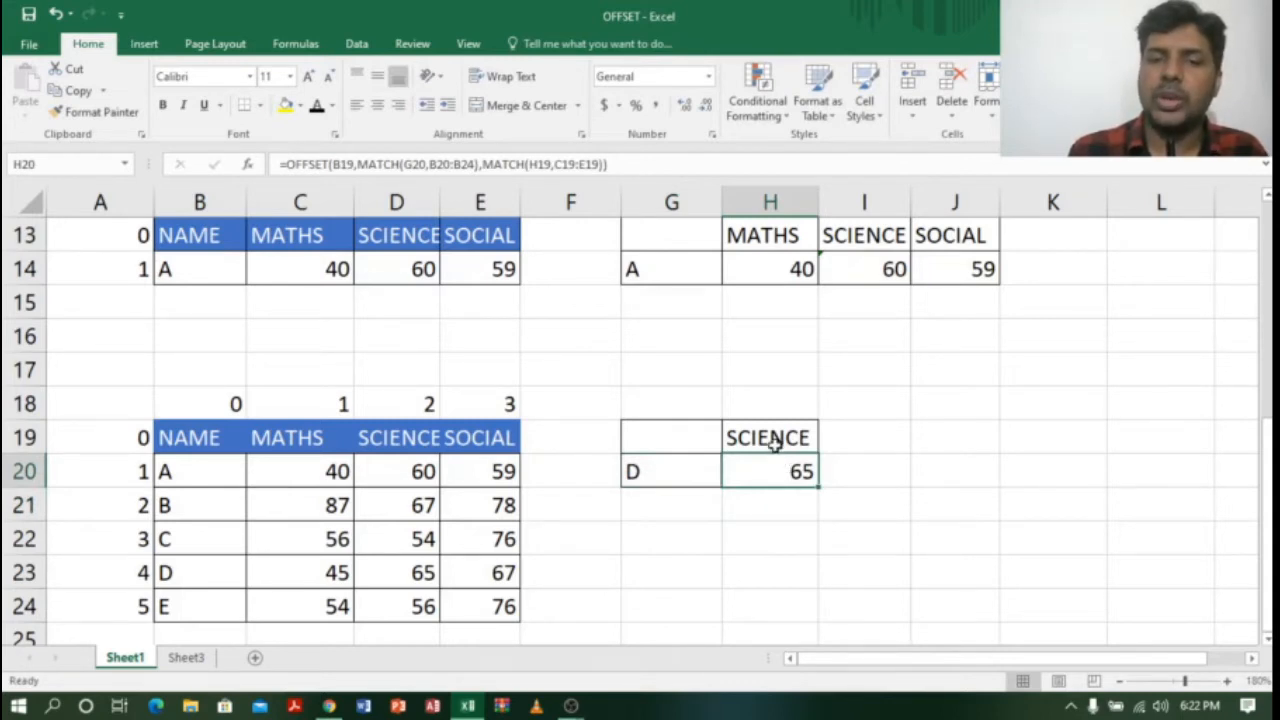
# Change the lookup subject in H19 to SOCIAL to test the column match for D
pyautogui.click(668, 468)
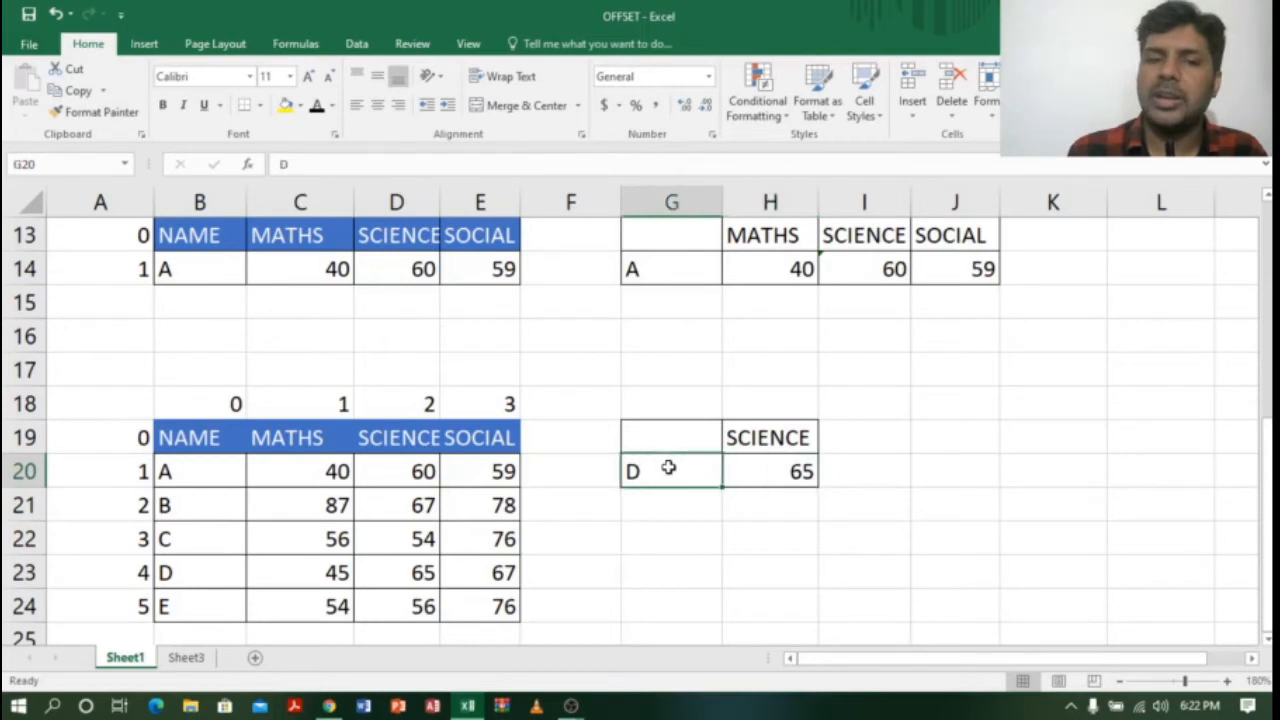
pyautogui.click(785, 435)
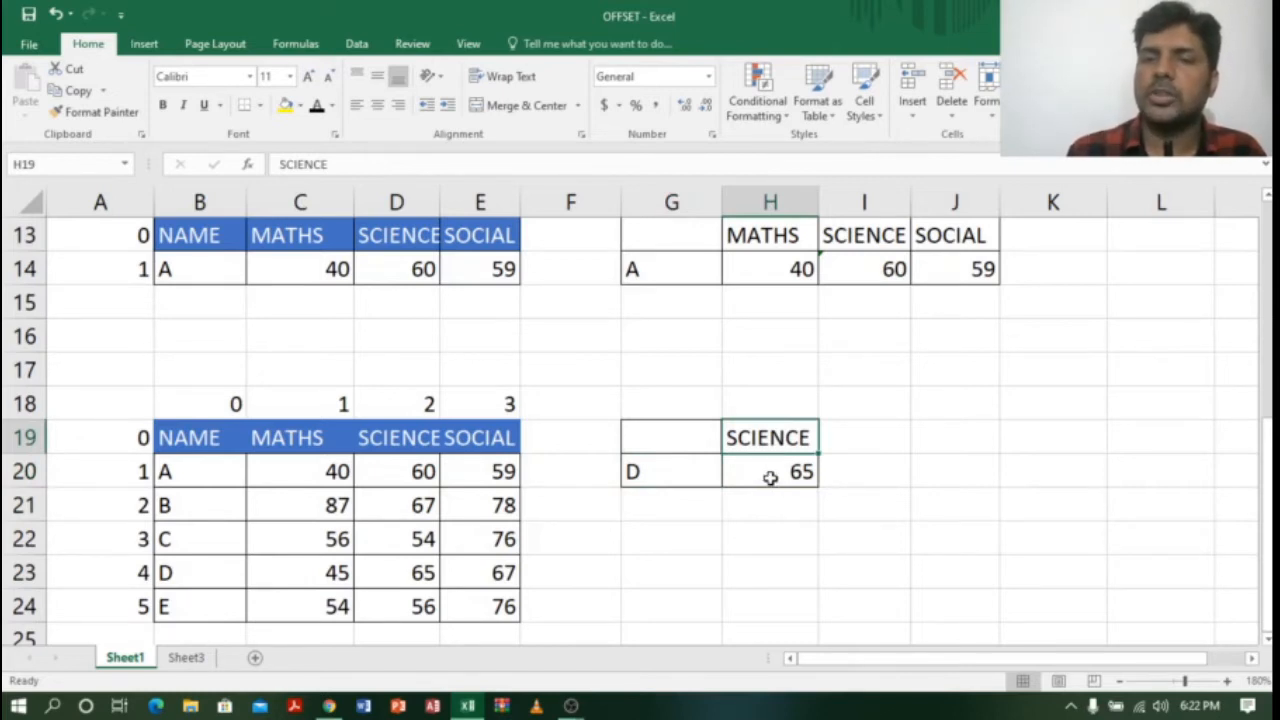
pyautogui.click(654, 475)
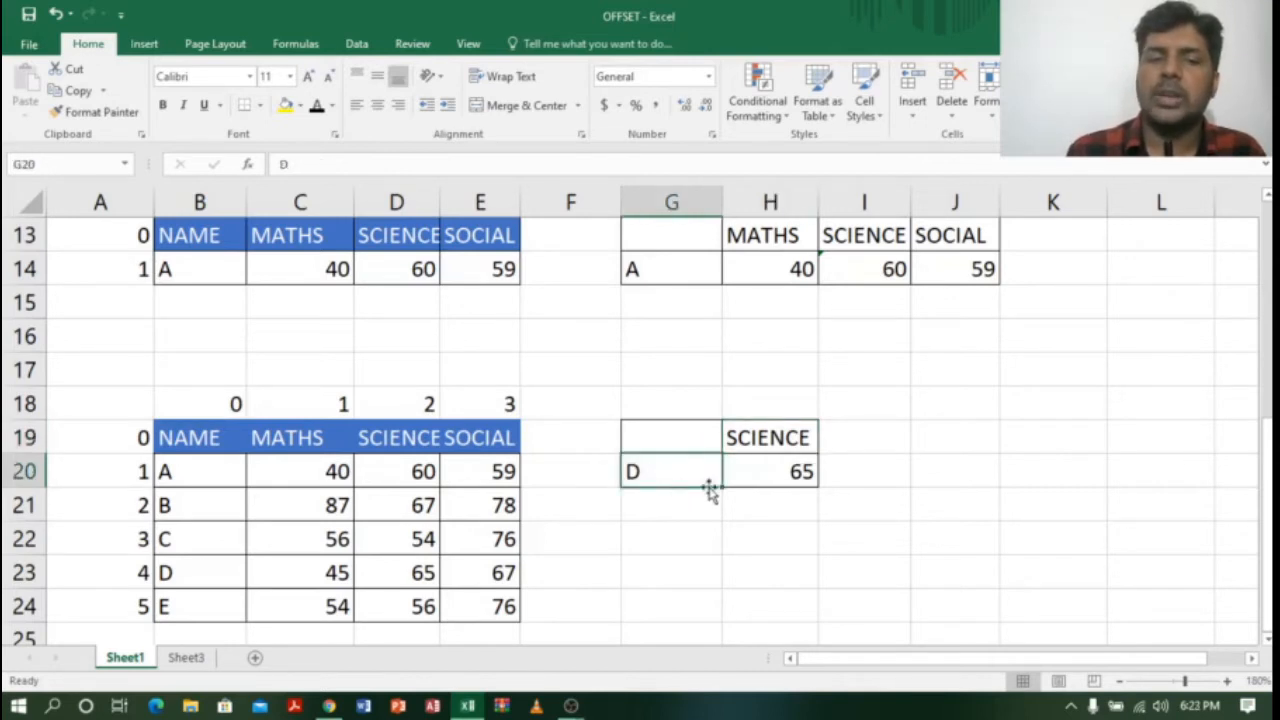
pyautogui.click(779, 434)
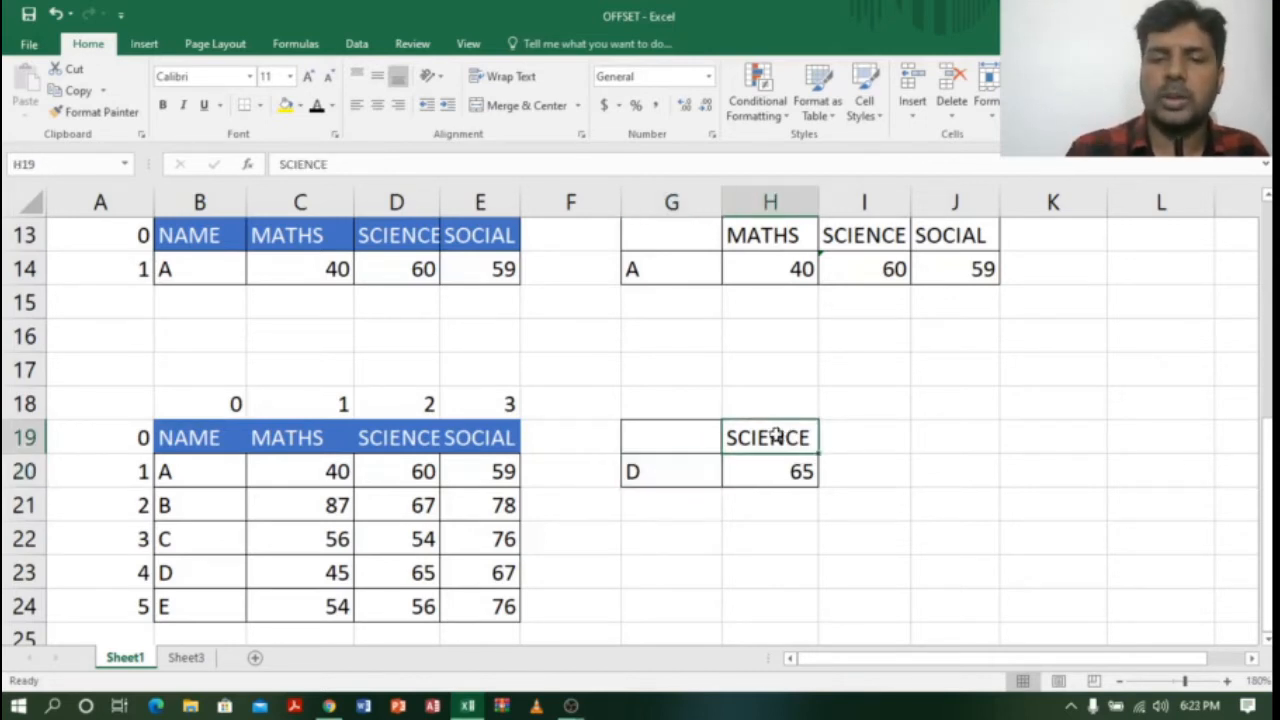
pyautogui.press('Delete')
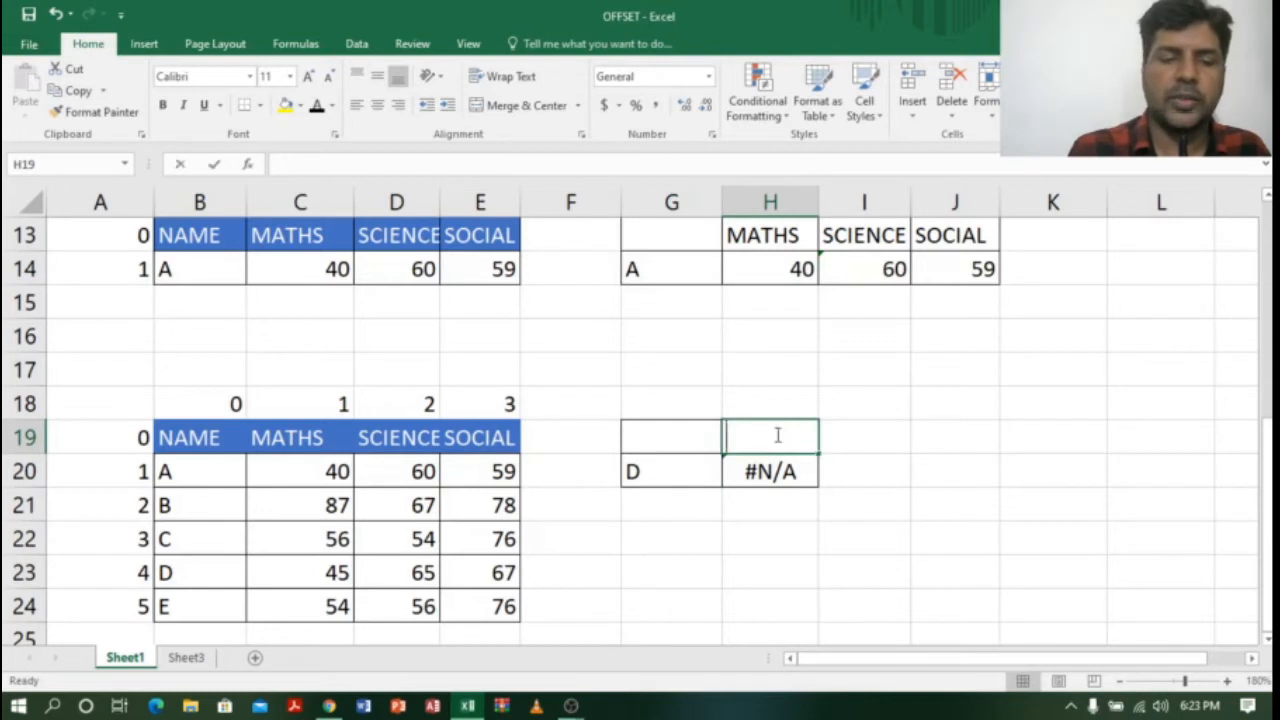
pyautogui.write('SOCIAL')
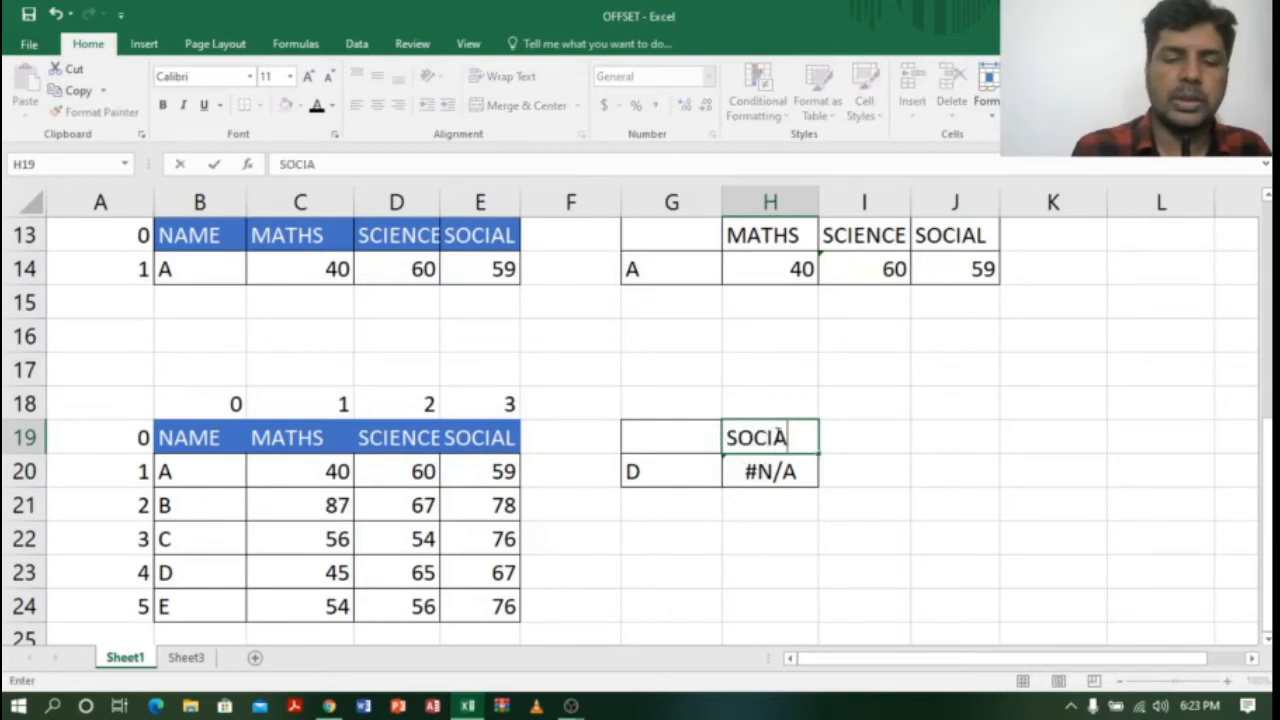
pyautogui.press('Return')
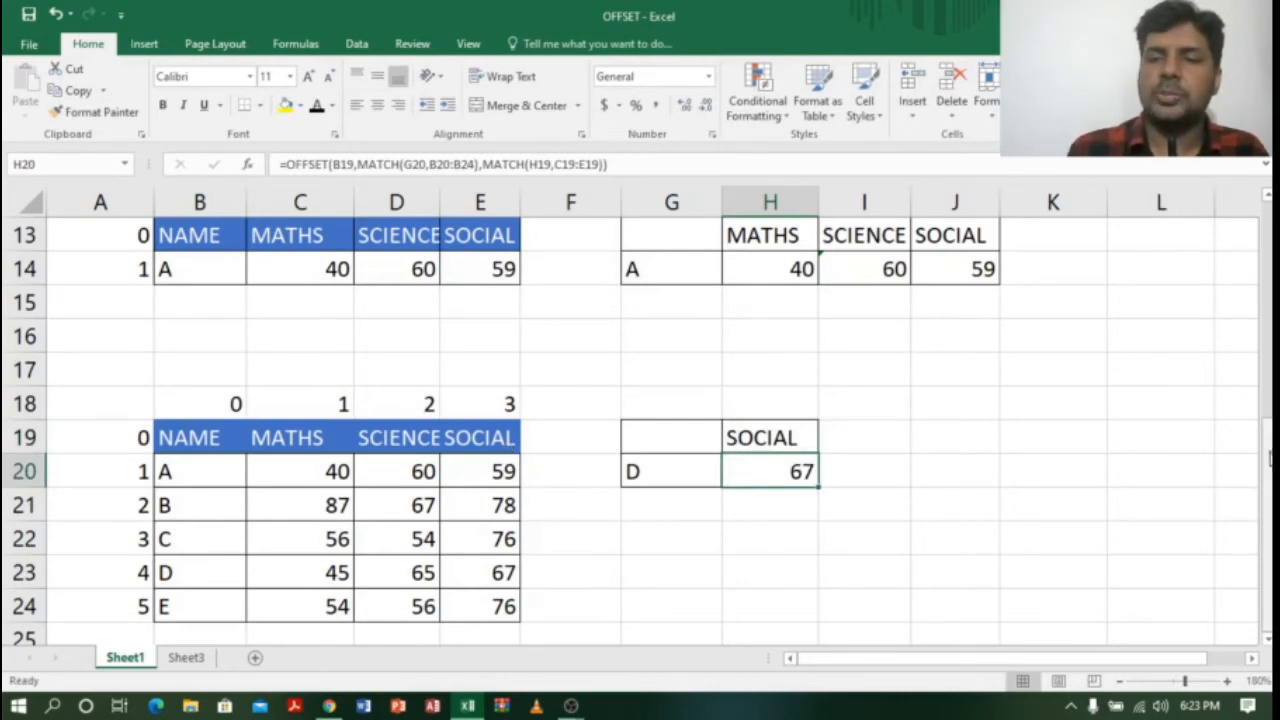
# Colour the first two OFFSET topics in H5:H6 red to mark them covered, and switch to Sheet3
pyautogui.moveTo(1268, 450); pyautogui.dragTo(1268, 290)
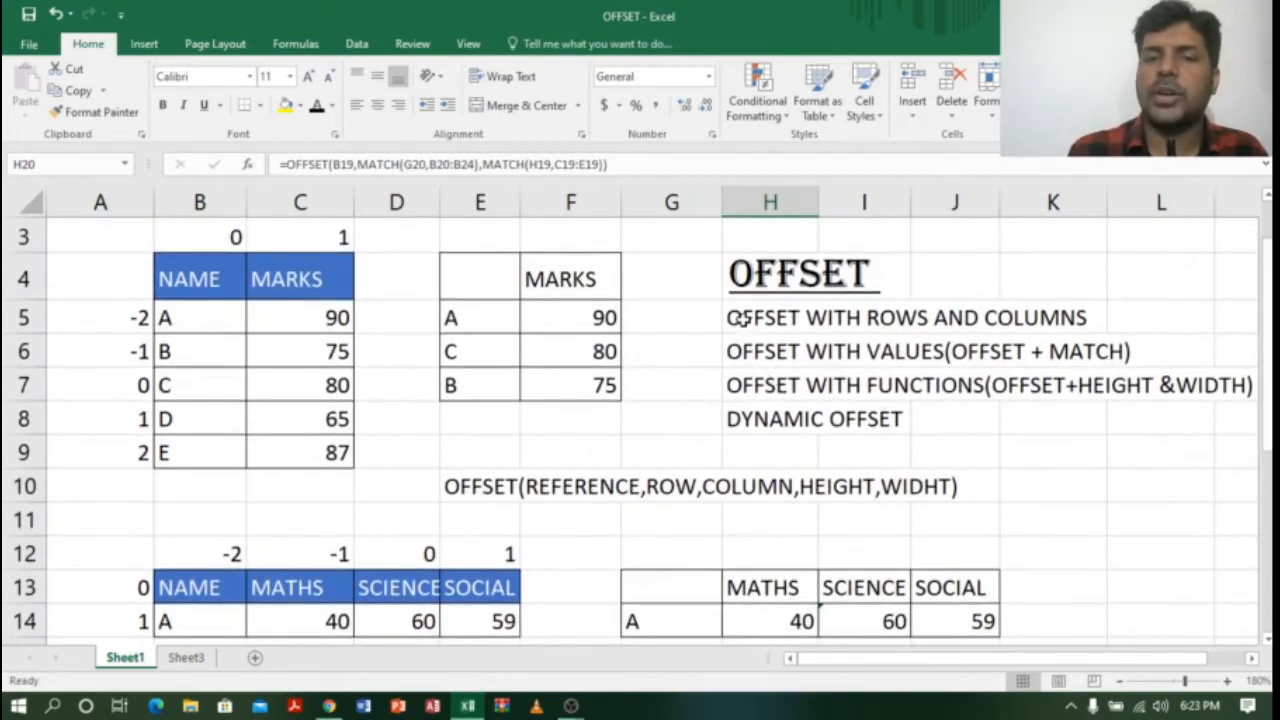
pyautogui.moveTo(736, 317); pyautogui.dragTo(1112, 362)
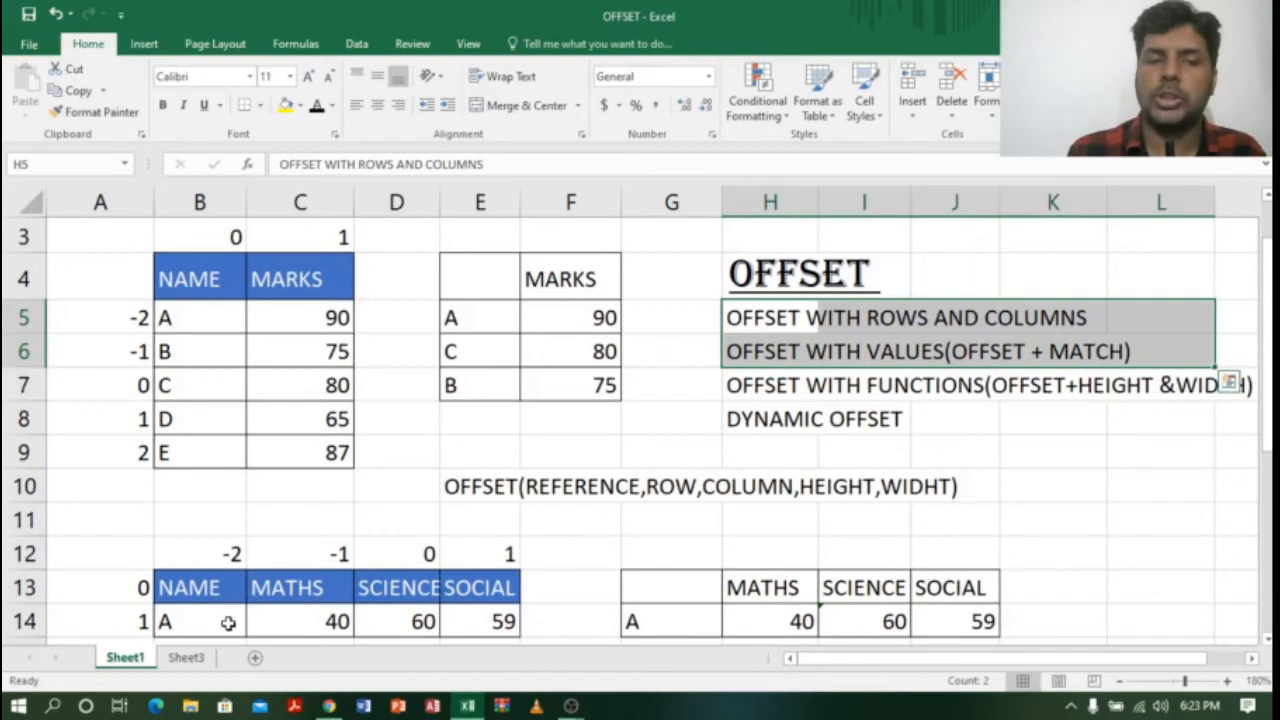
pyautogui.click(332, 106)
pyautogui.click(332, 274)
pyautogui.click(580, 448)
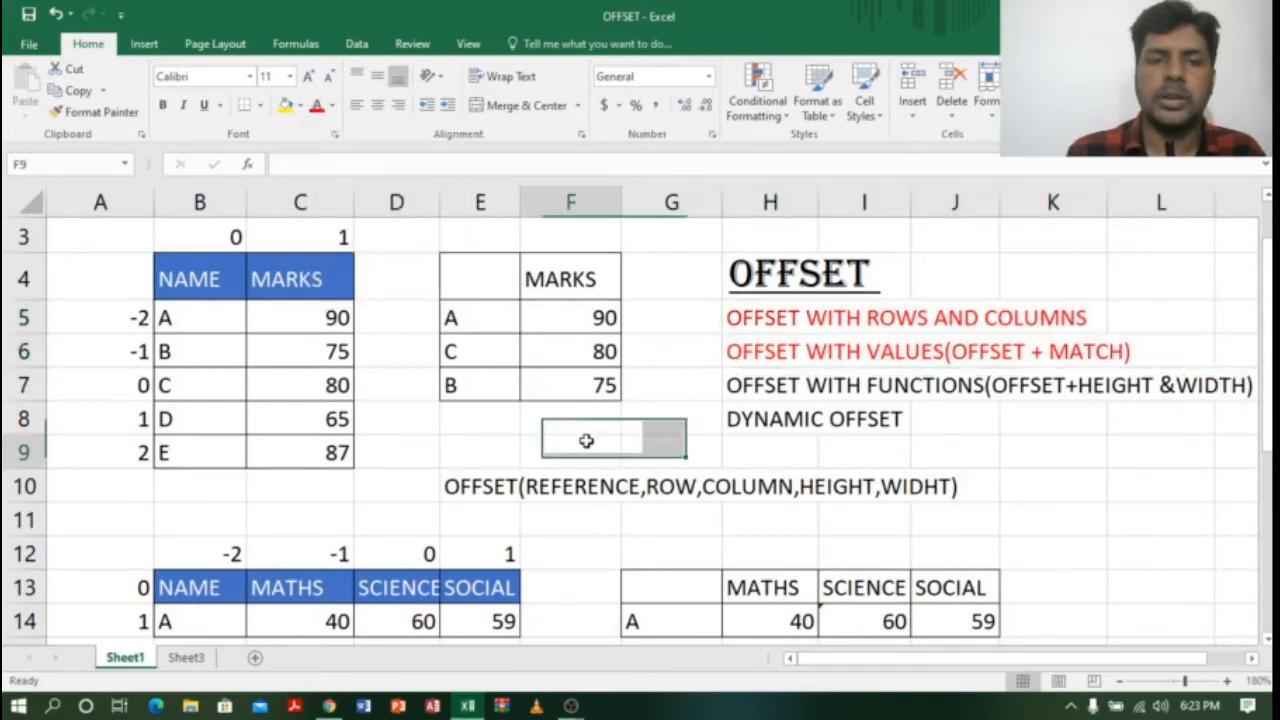
pyautogui.click(190, 658)
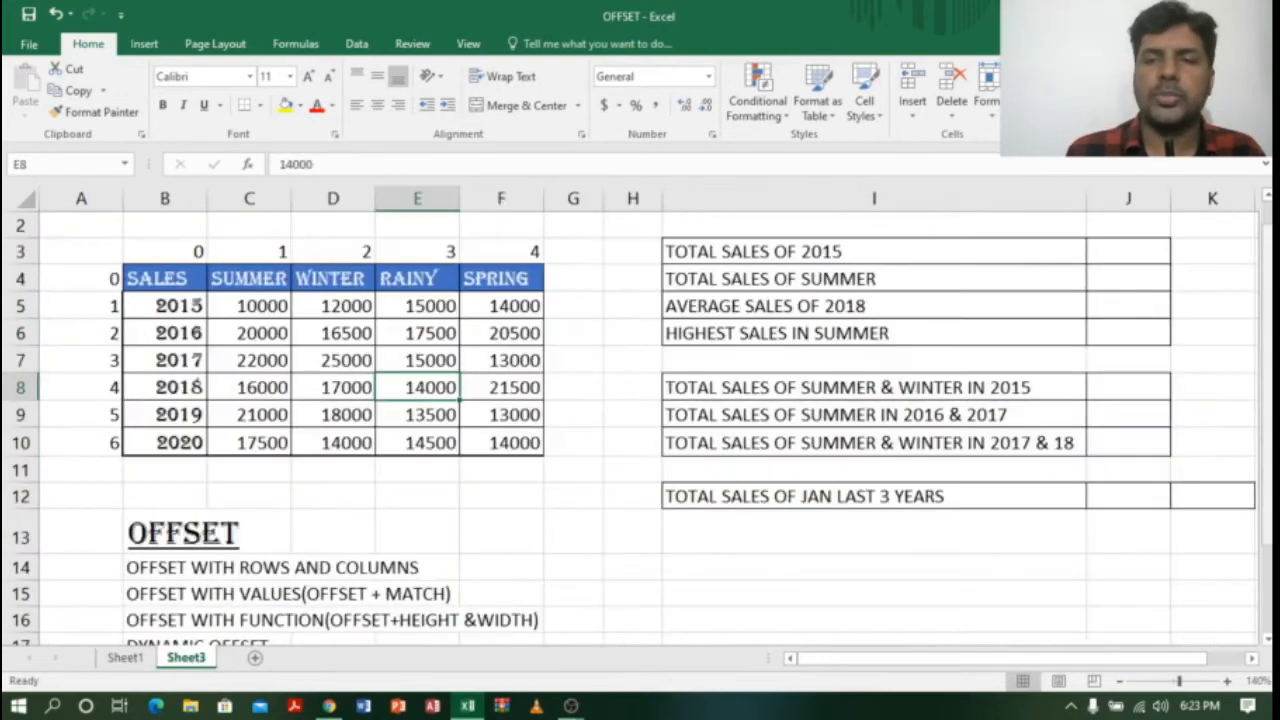
# Colour the first three OFFSET topics in B14:B16 red, through the one on height and width
pyautogui.moveTo(1265, 295); pyautogui.dragTo(1265, 315)
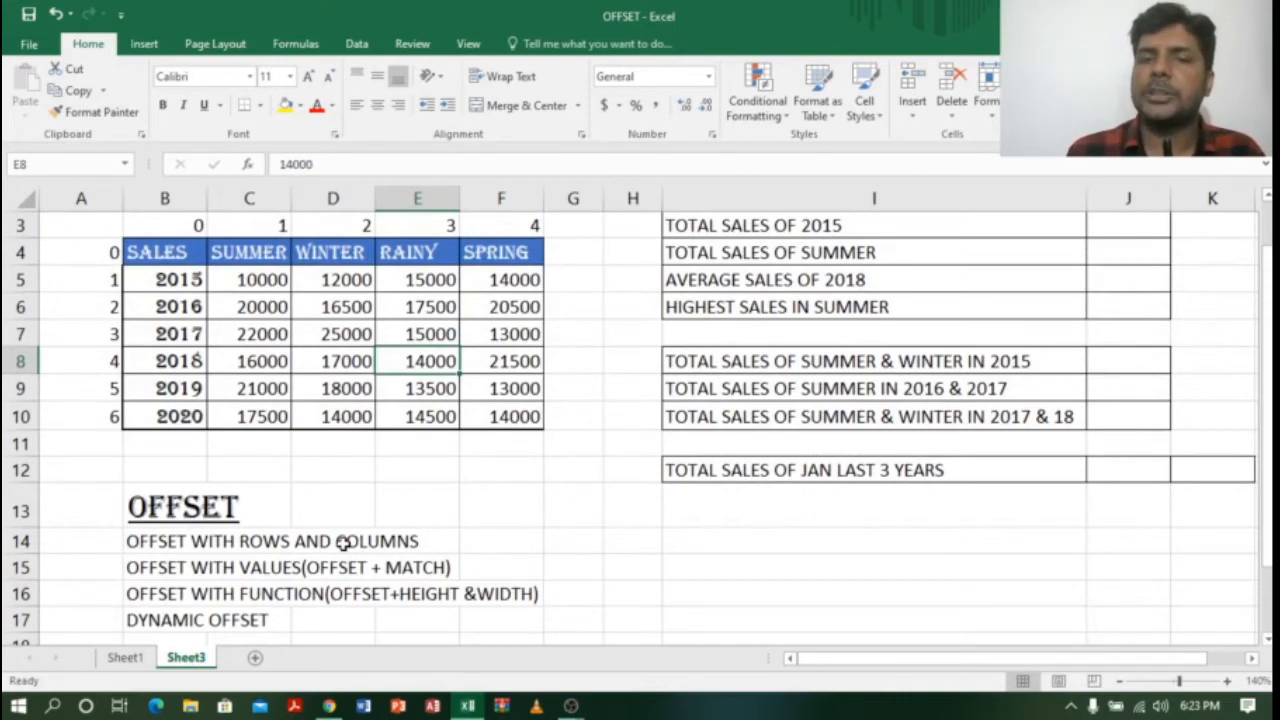
pyautogui.moveTo(1265, 306); pyautogui.dragTo(1265, 301)
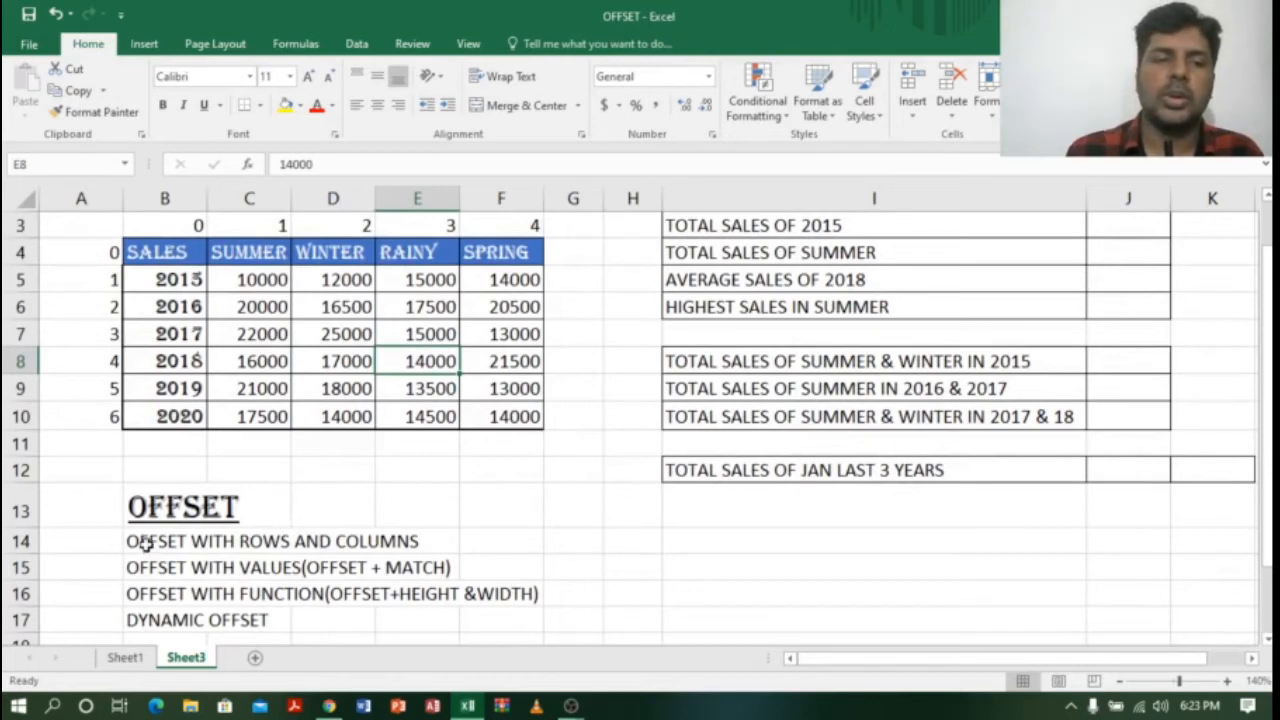
pyautogui.moveTo(145, 541); pyautogui.dragTo(143, 566)
pyautogui.click(316, 105)
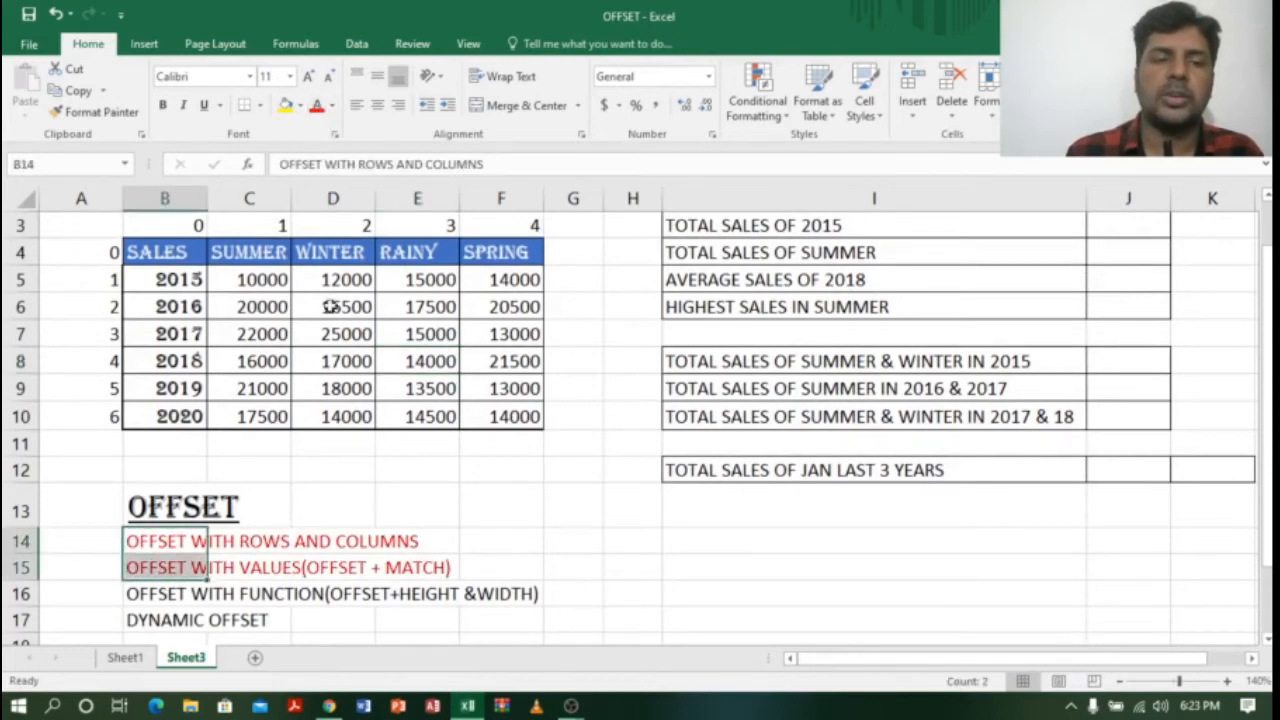
pyautogui.click(143, 597)
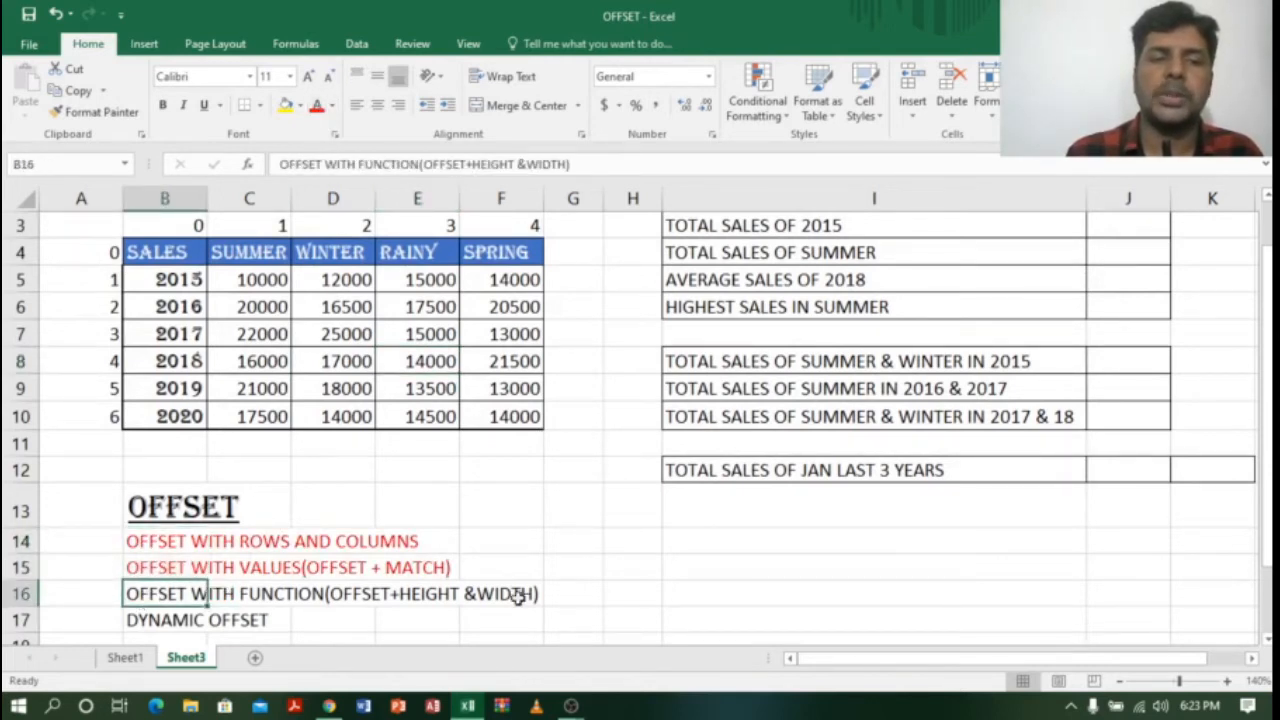
pyautogui.click(316, 108)
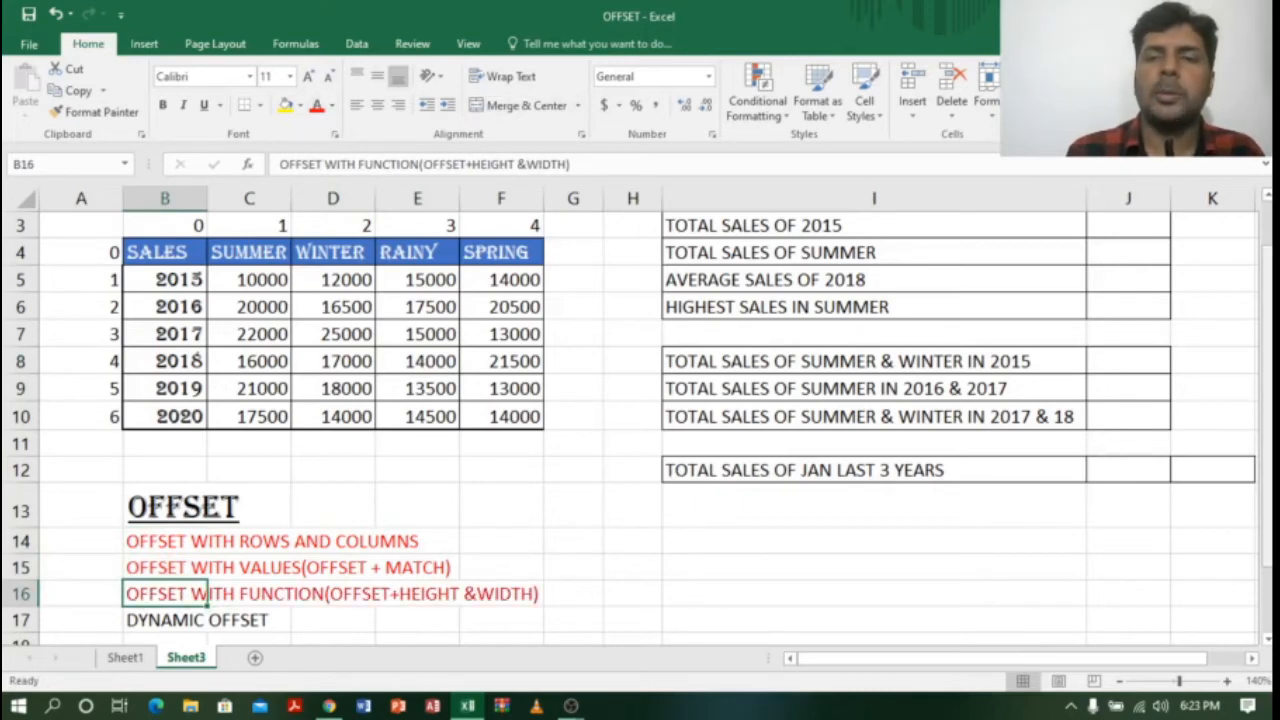
# Examine the column numbers in B3:F3, the row numbers in A4:A10 and the 2015 sales in C5:F5
pyautogui.moveTo(1268, 304); pyautogui.dragTo(1268, 283)
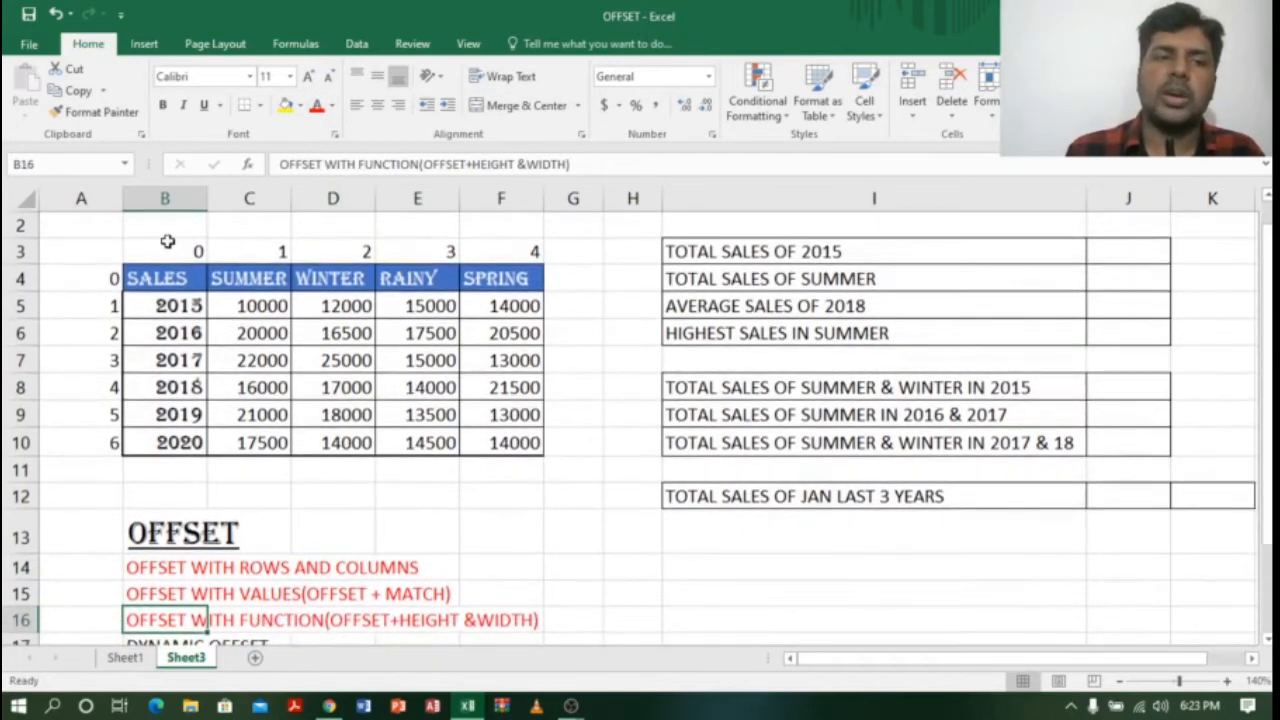
pyautogui.moveTo(167, 243); pyautogui.dragTo(503, 251)
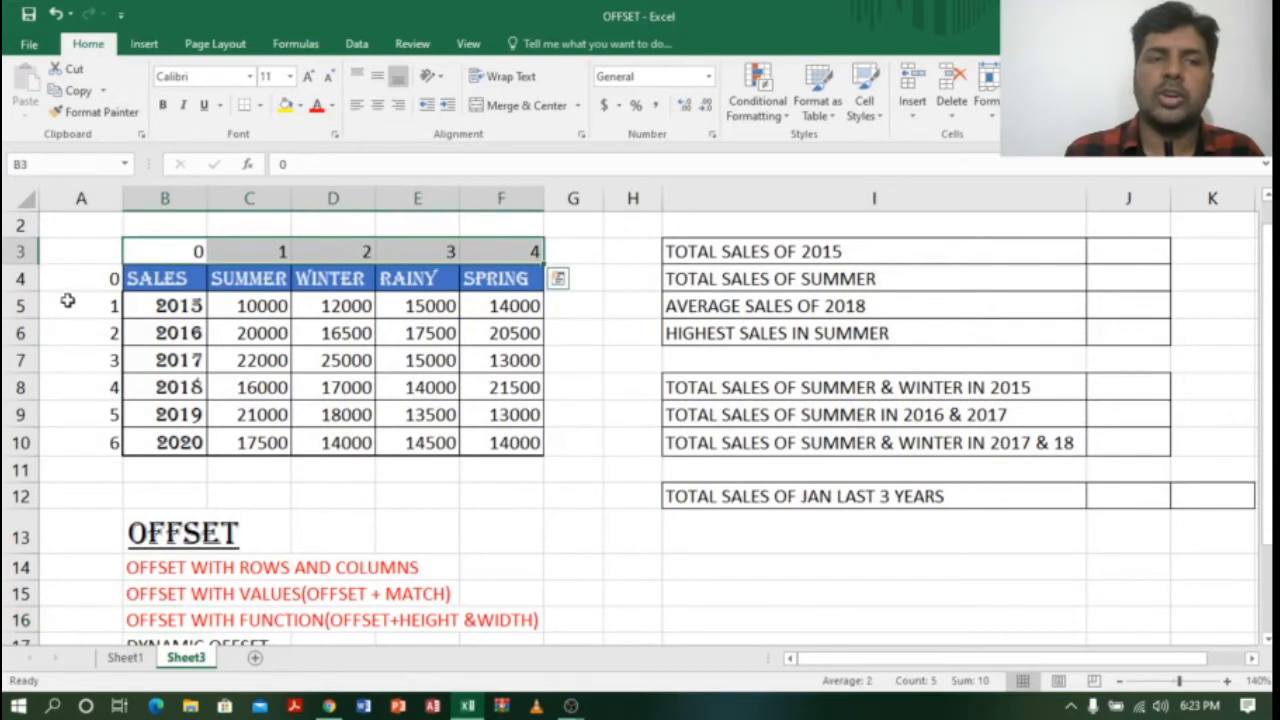
pyautogui.click(100, 276)
pyautogui.moveTo(100, 276); pyautogui.dragTo(115, 443)
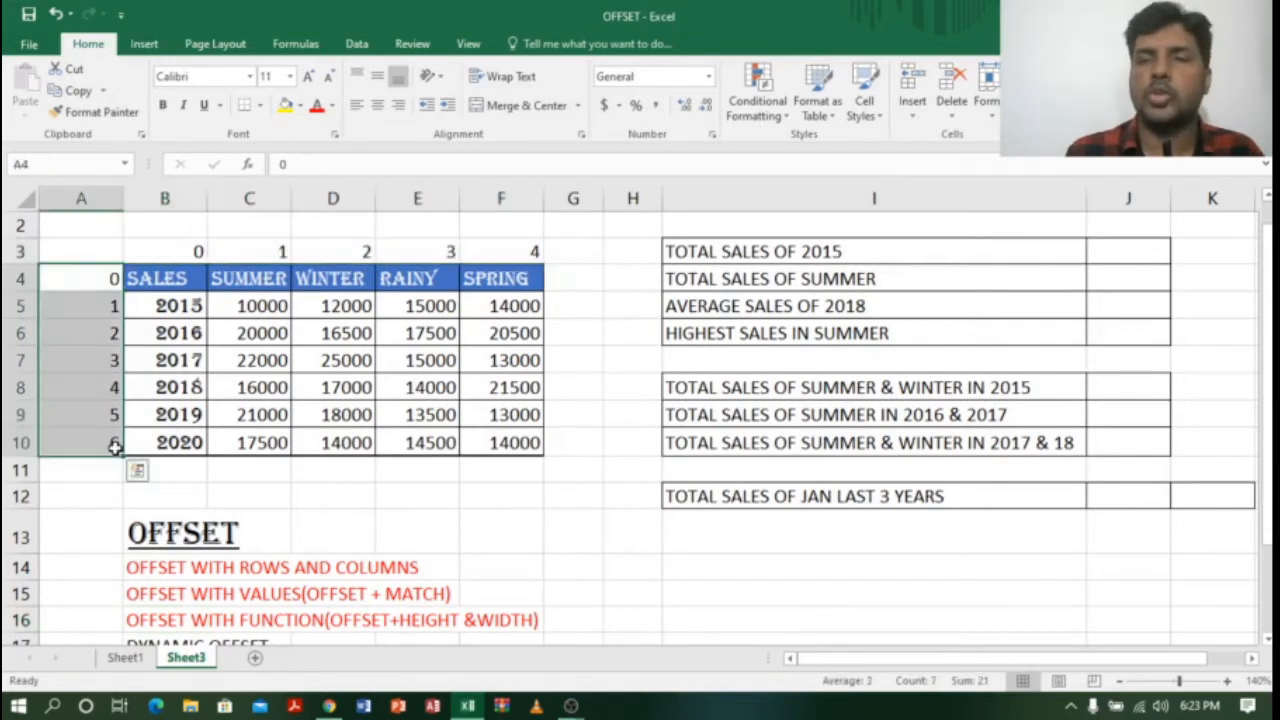
pyautogui.click(1136, 254)
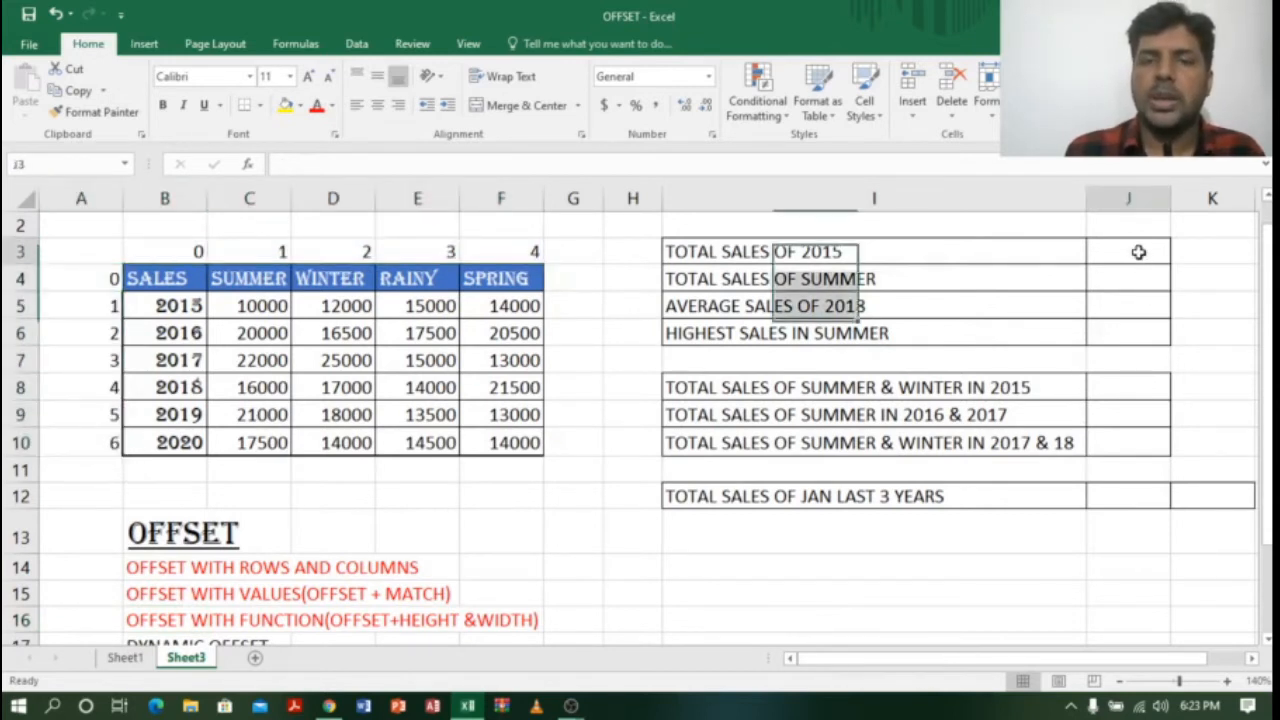
pyautogui.moveTo(1268, 268); pyautogui.dragTo(1268, 244)
pyautogui.click(243, 332)
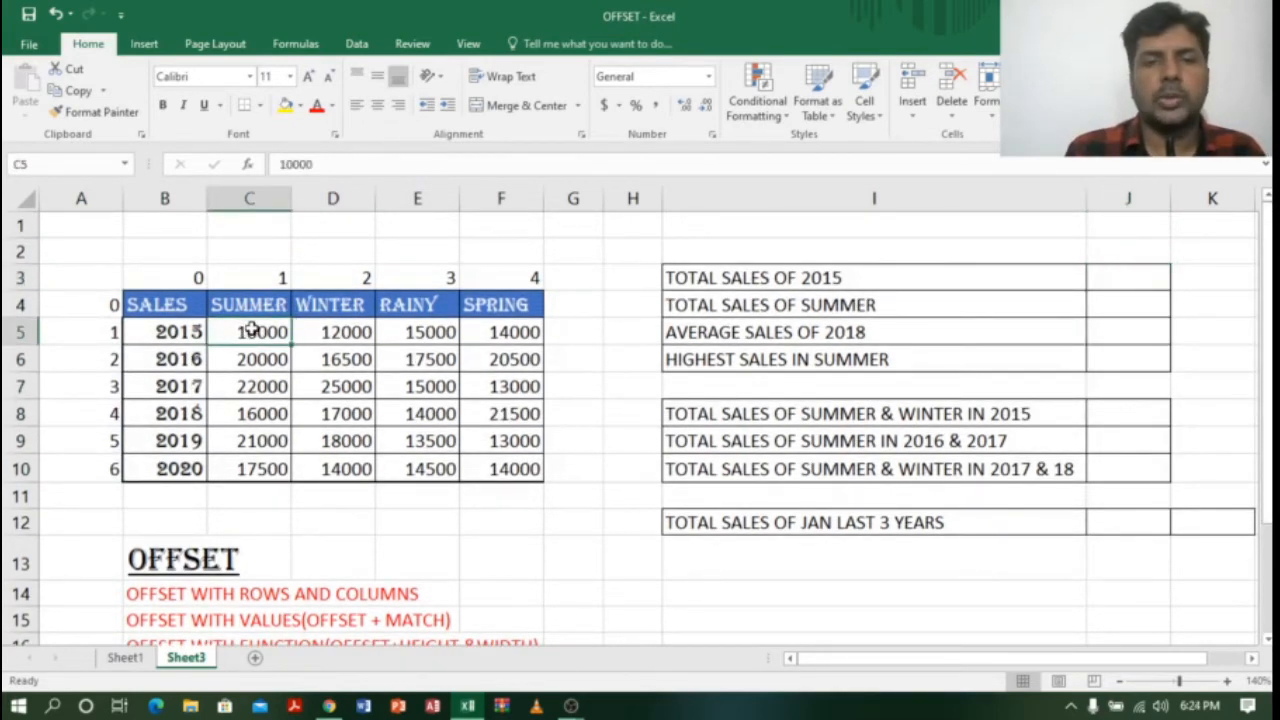
pyautogui.moveTo(257, 331); pyautogui.dragTo(506, 331)
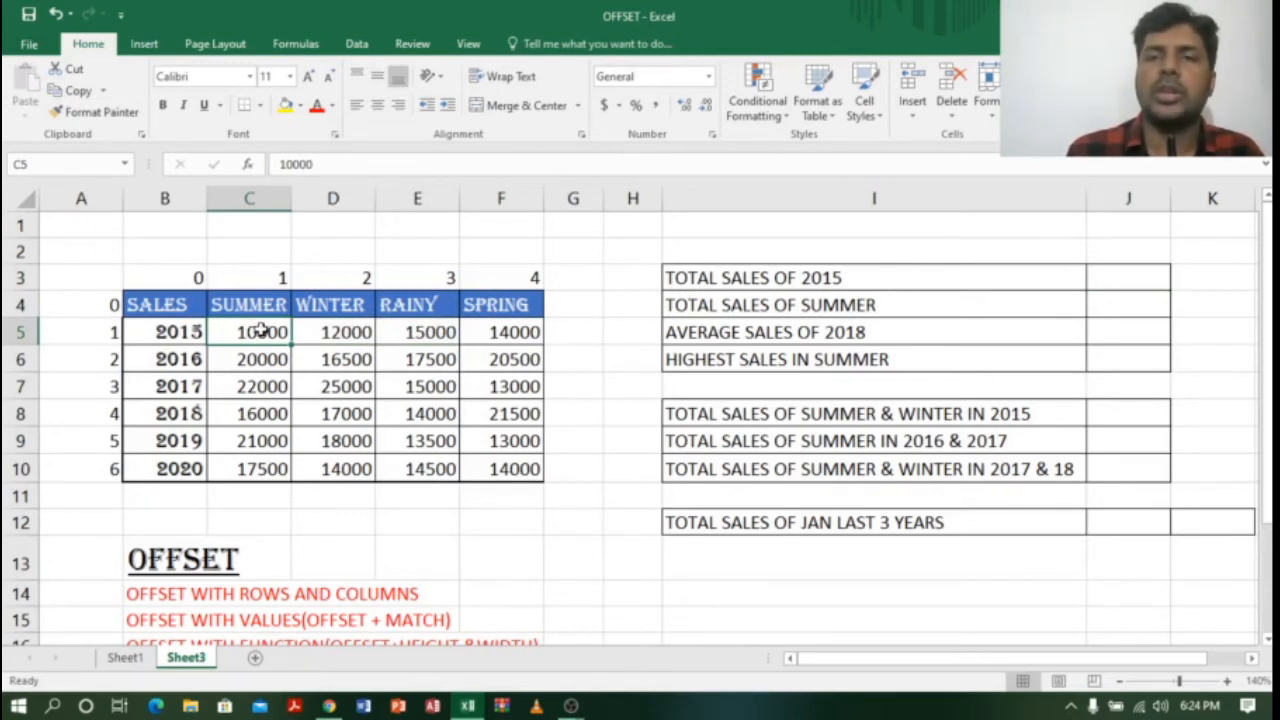
# Enter =OFFSET(B4,1,1,1,4) in J3 for the total sales of 2015
pyautogui.click(1123, 277)
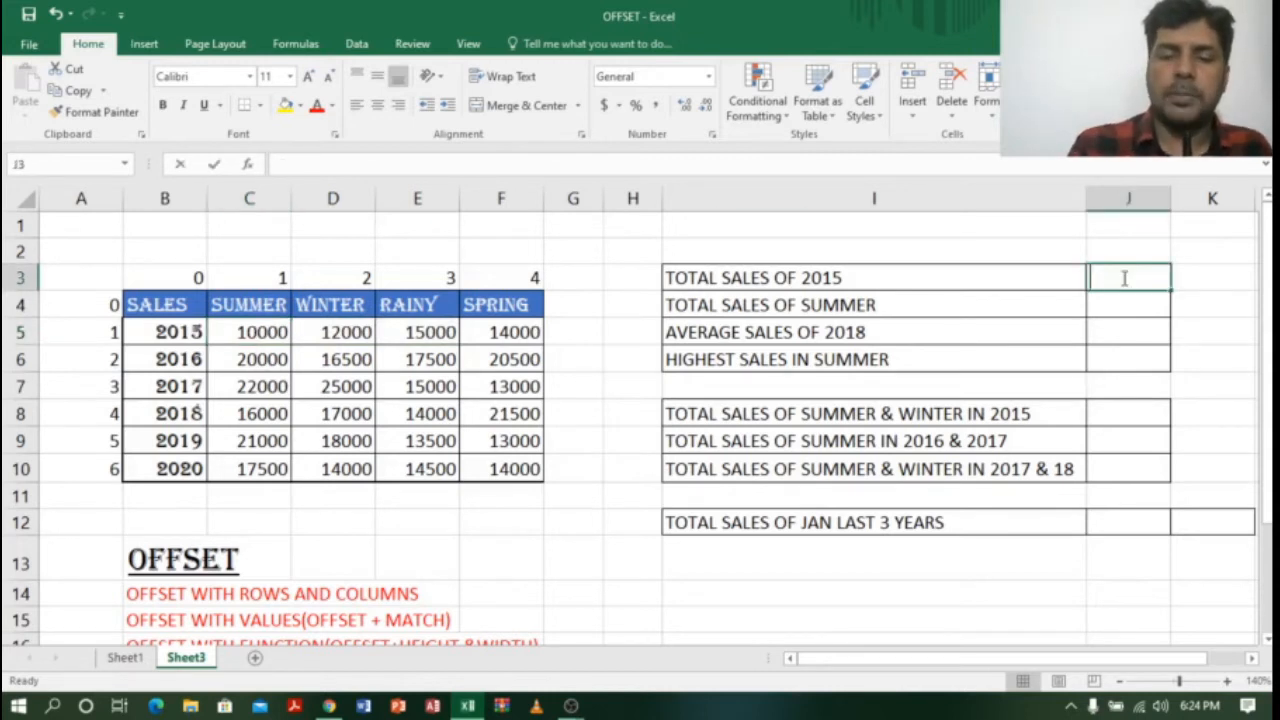
pyautogui.write('=OFFSE')
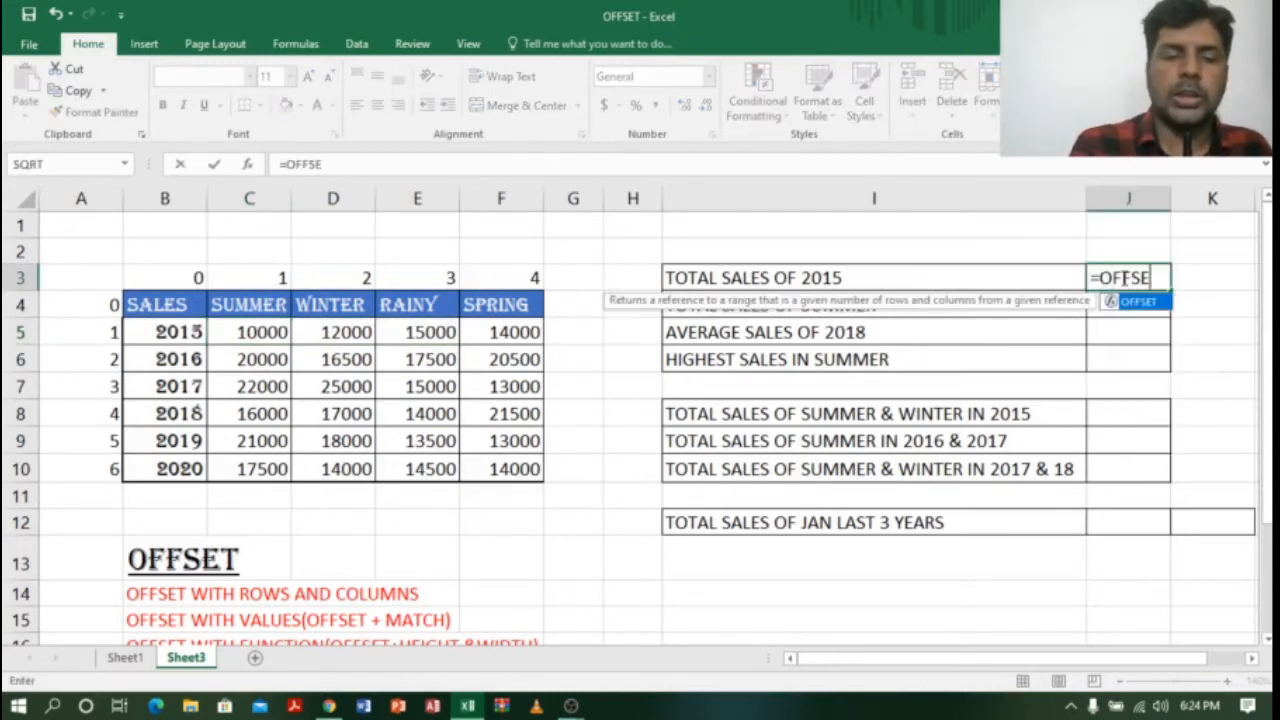
pyautogui.write('T(')
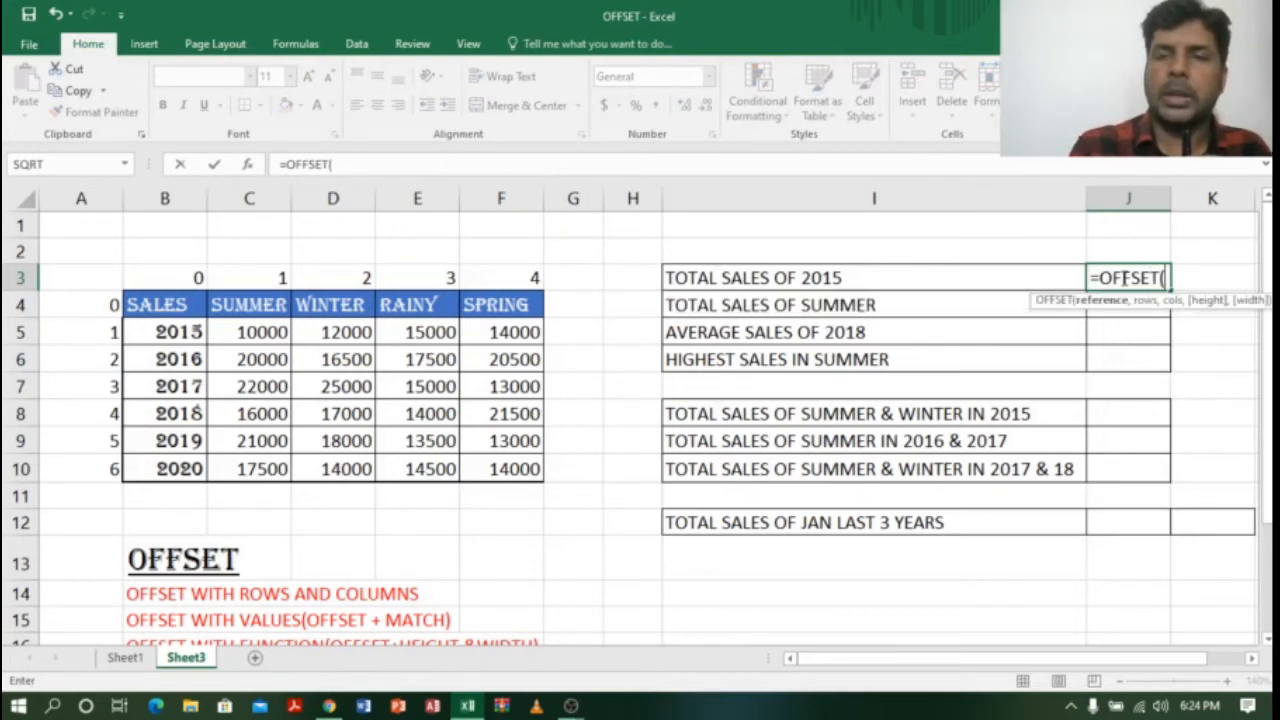
pyautogui.click(160, 305)
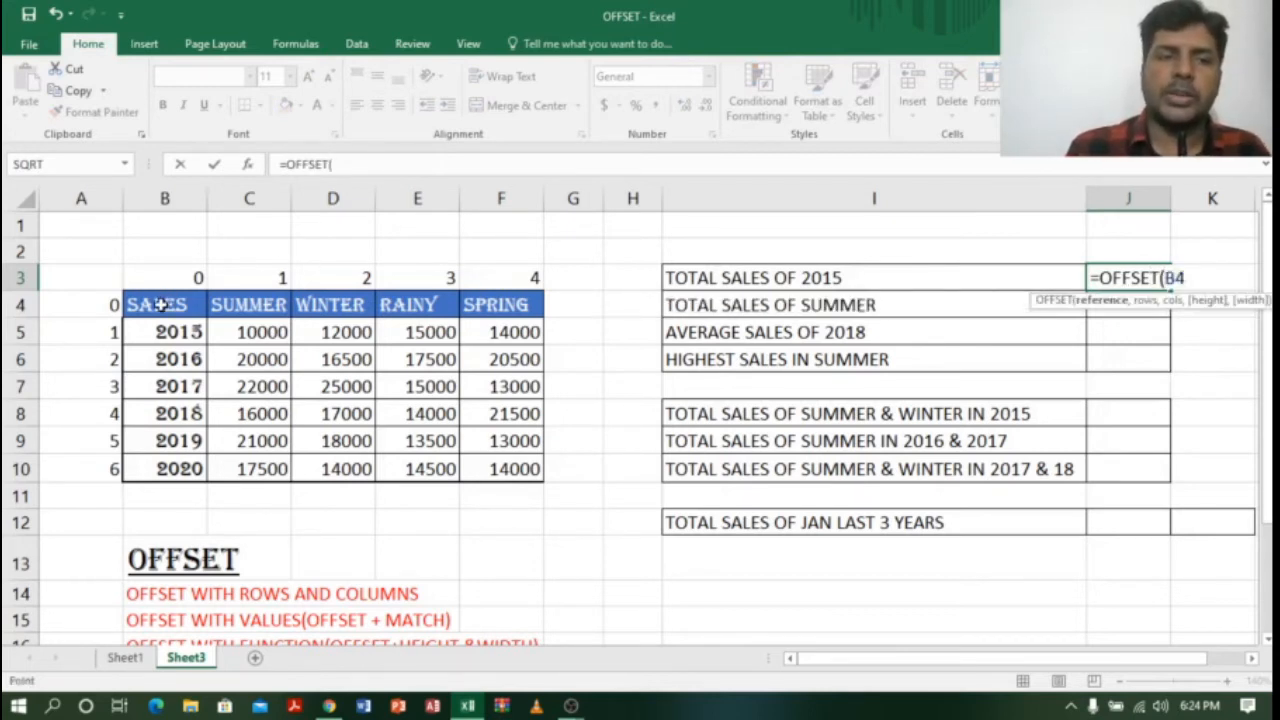
pyautogui.write(',')
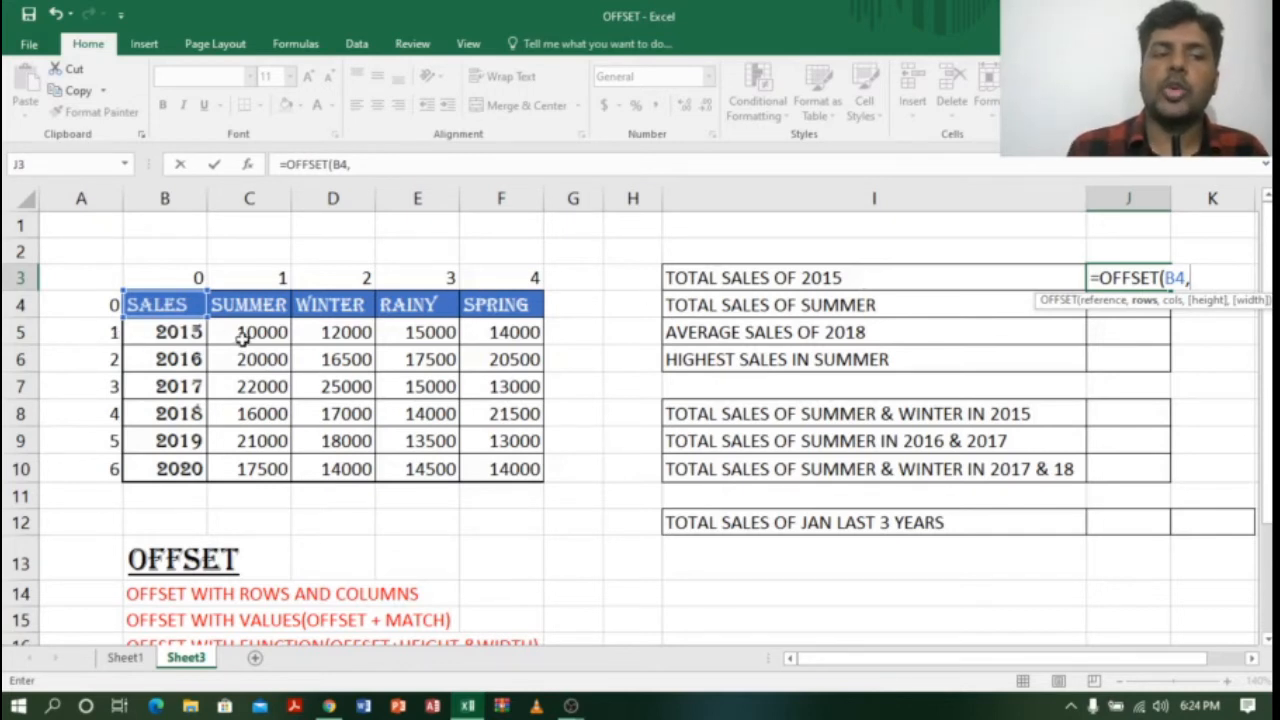
pyautogui.write('1,1')
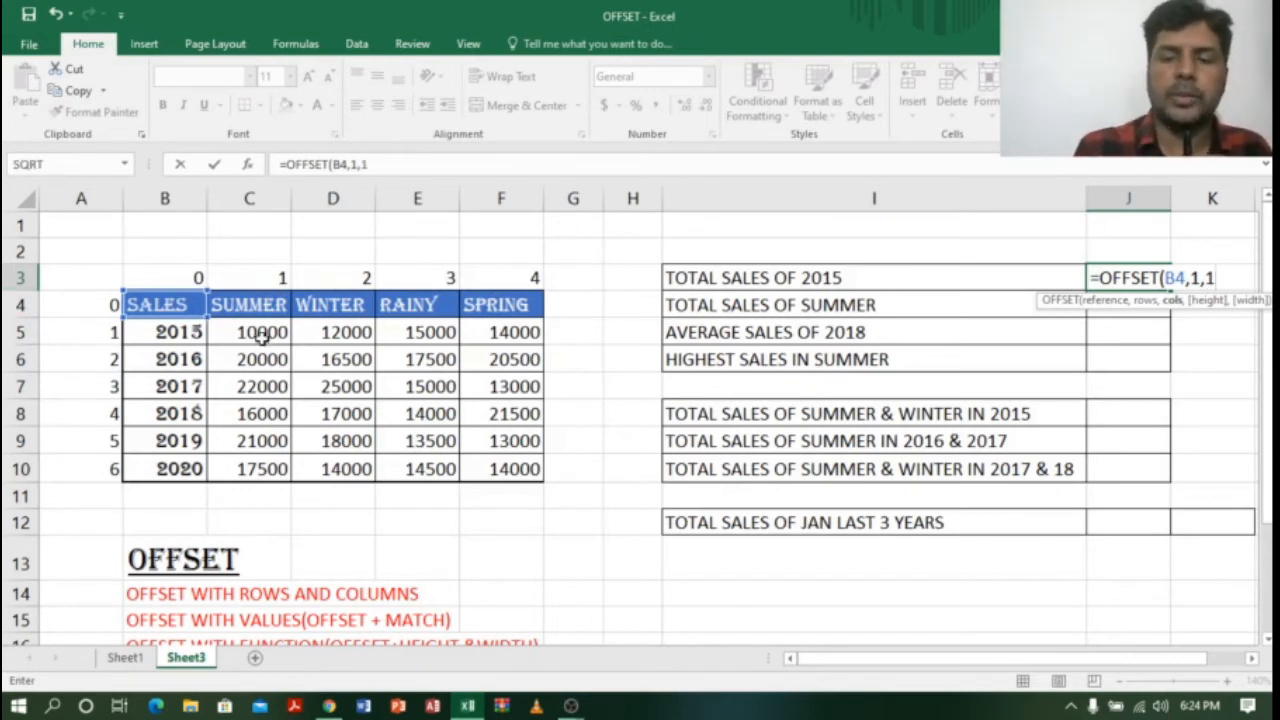
pyautogui.write(',')
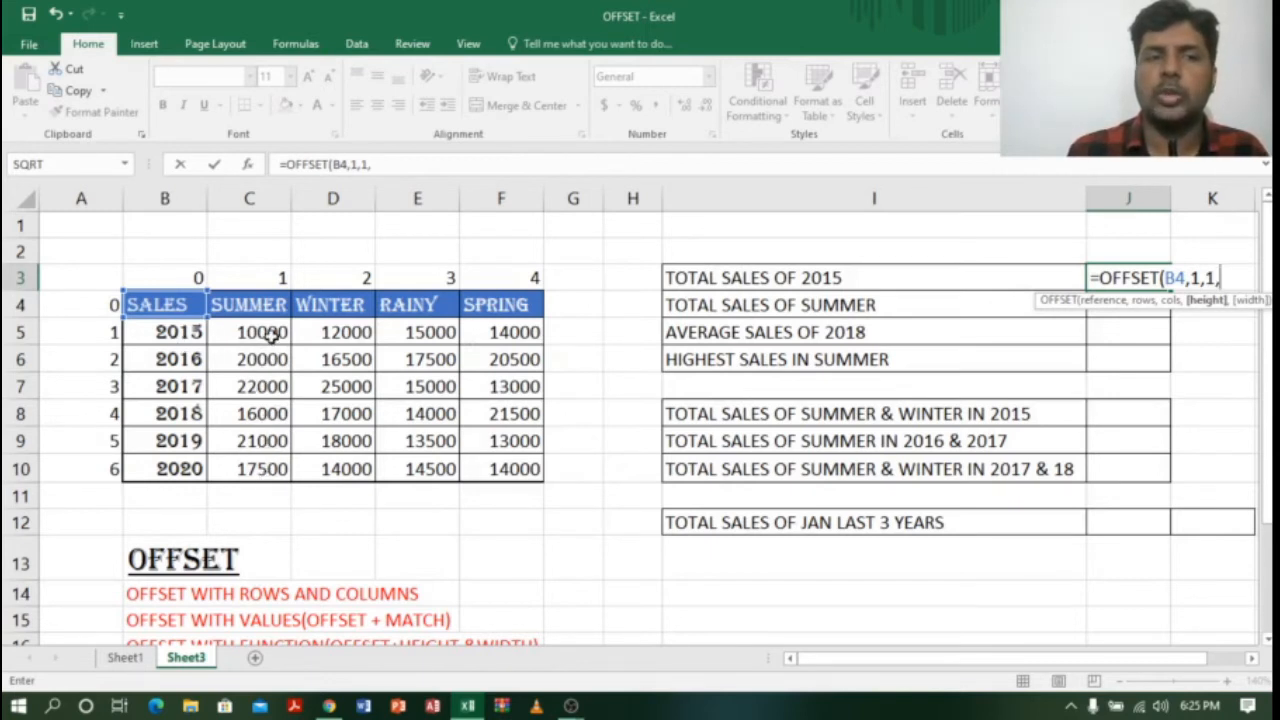
pyautogui.write('1')
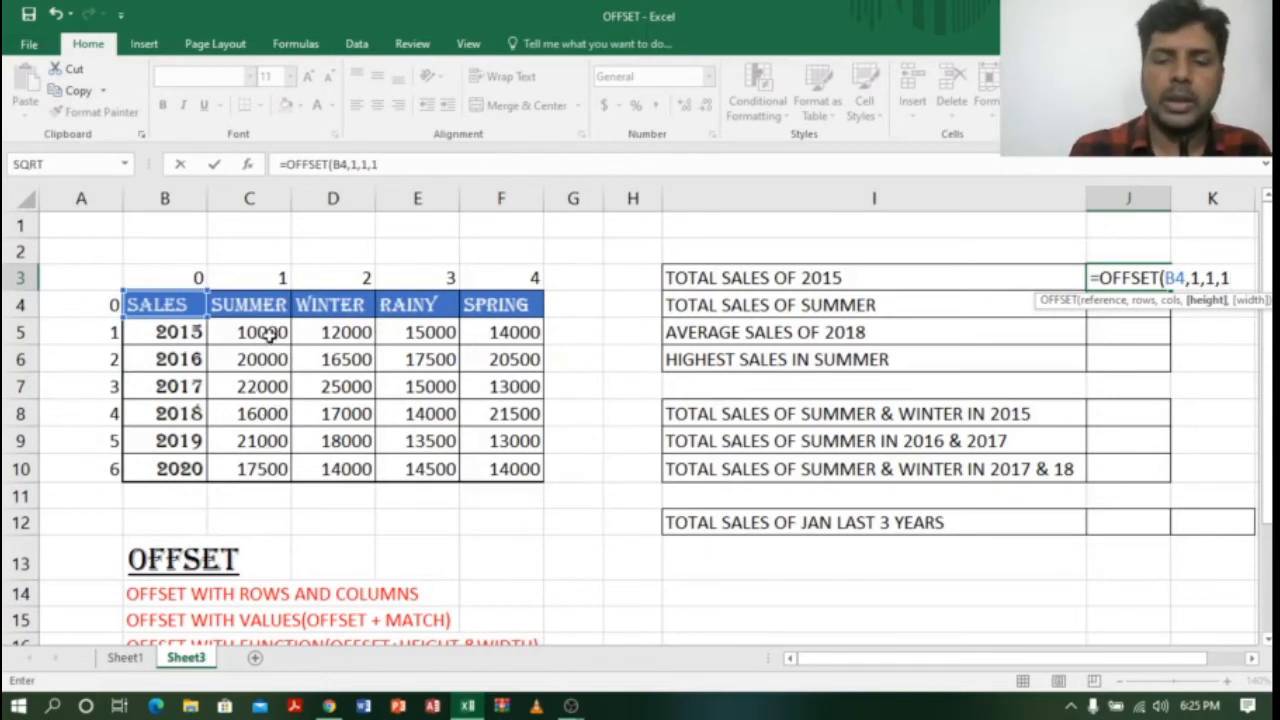
pyautogui.write(',')
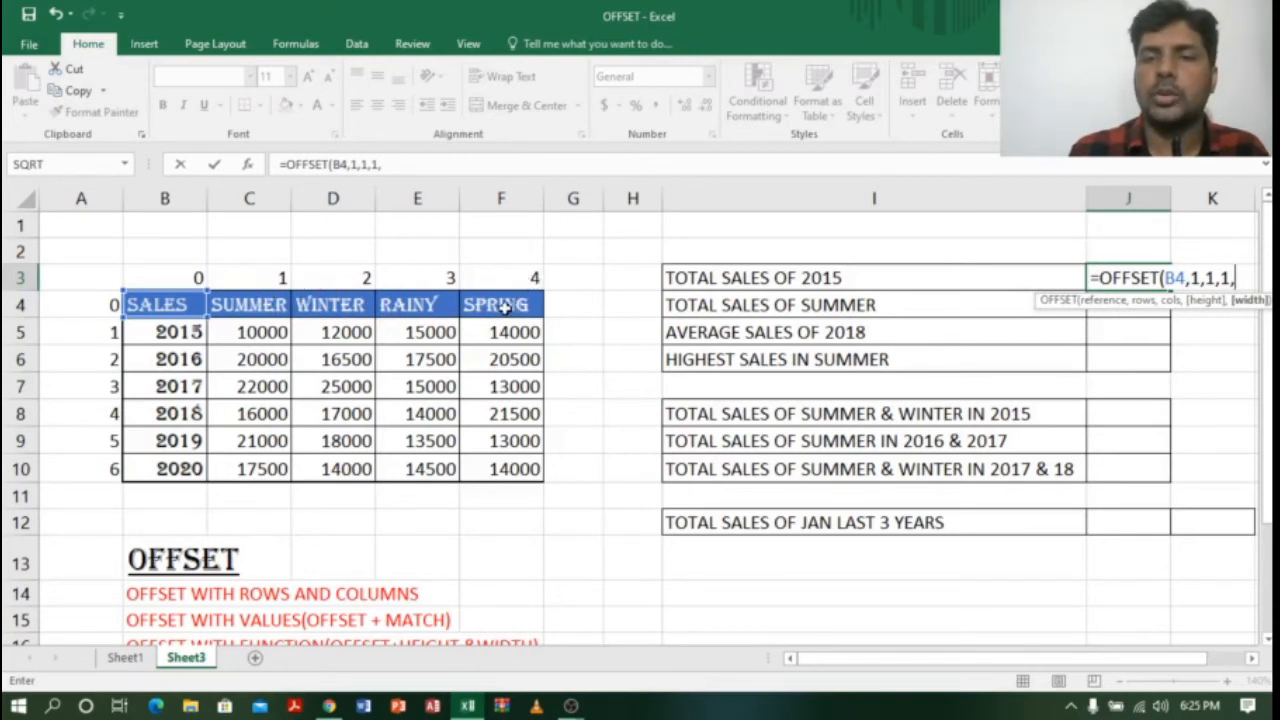
pyautogui.write('4')
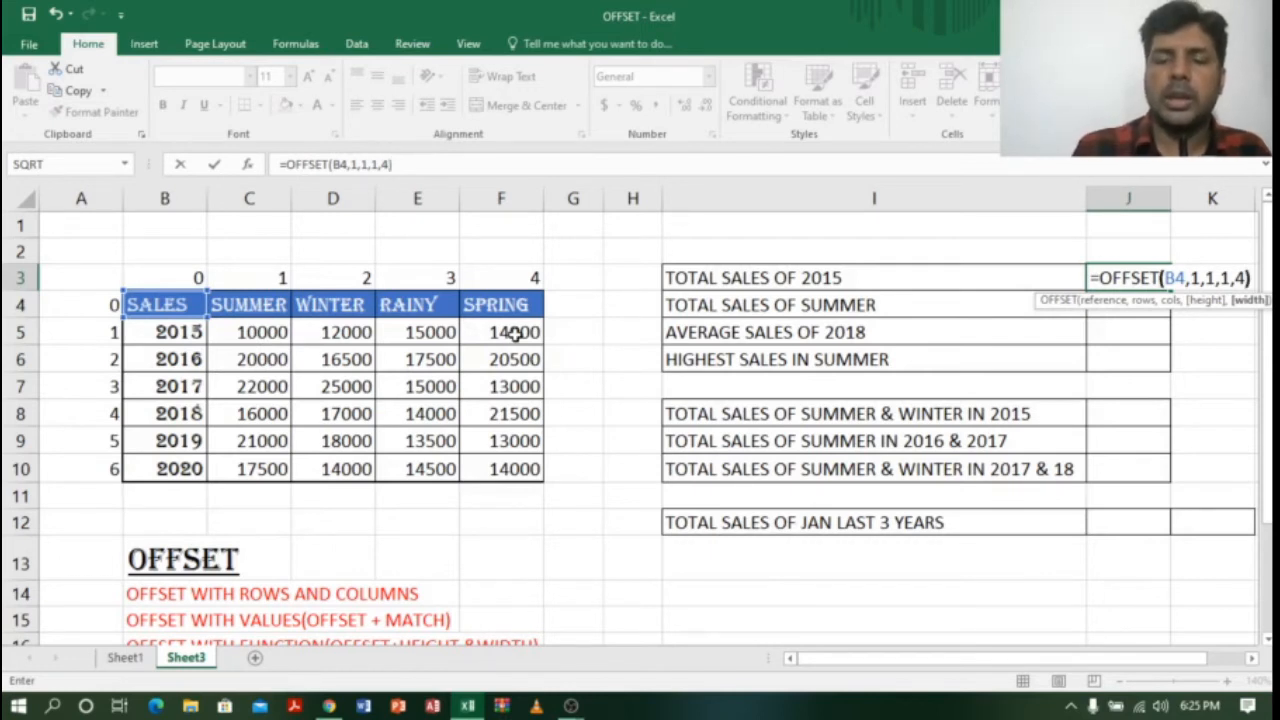
pyautogui.press('Return')
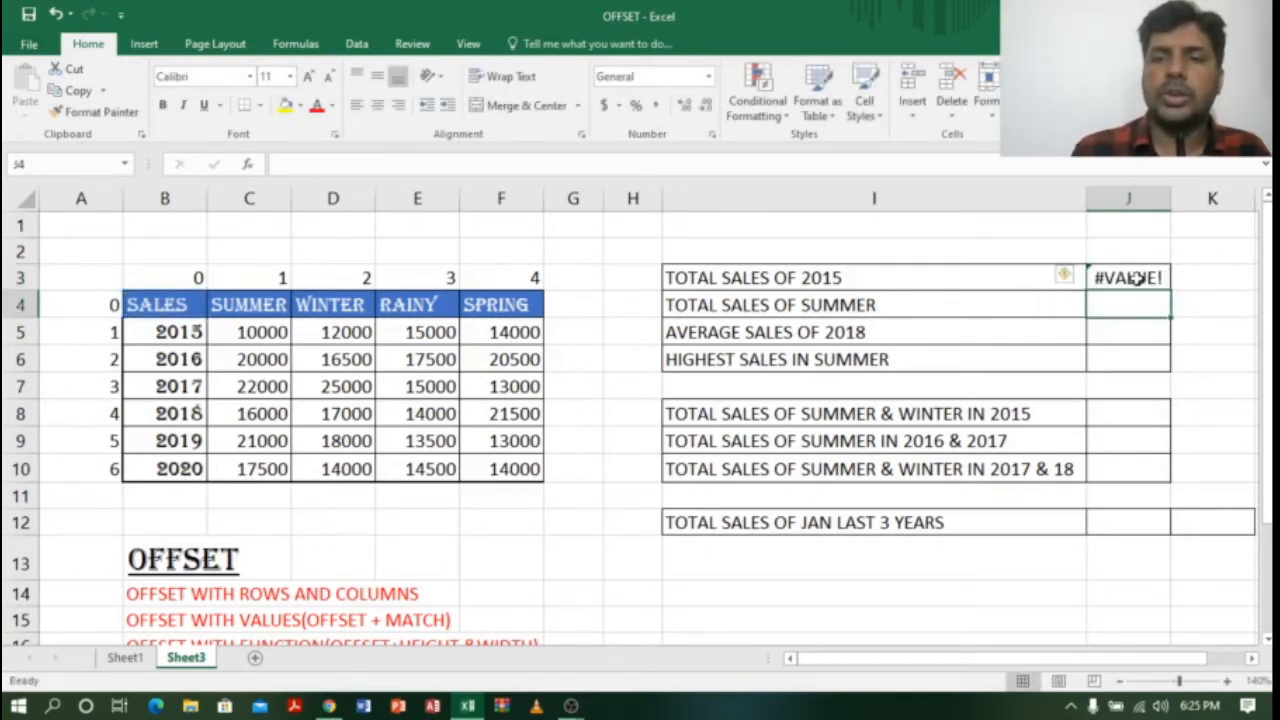
# Wrap J3's OFFSET formula in SUM so it reads =SUM(OFFSET(B4,1,1,1,4)), and commit it
pyautogui.click(1138, 280)
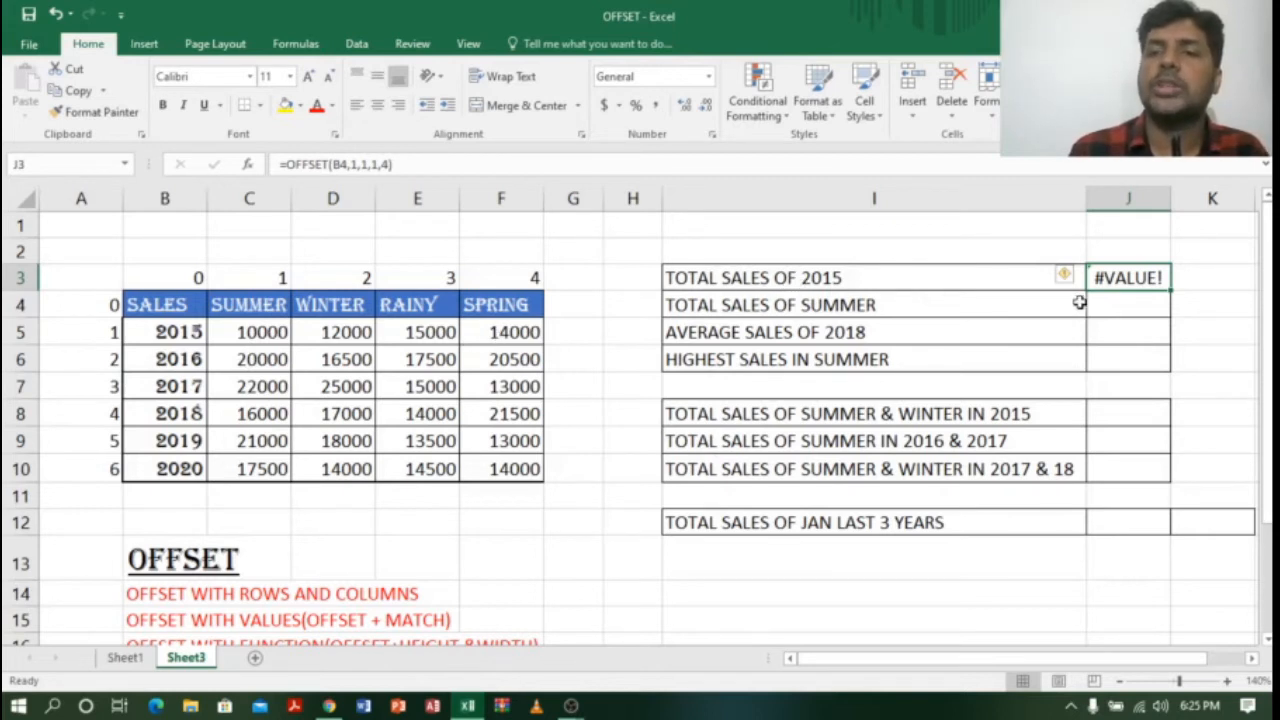
pyautogui.doubleClick(1117, 278)
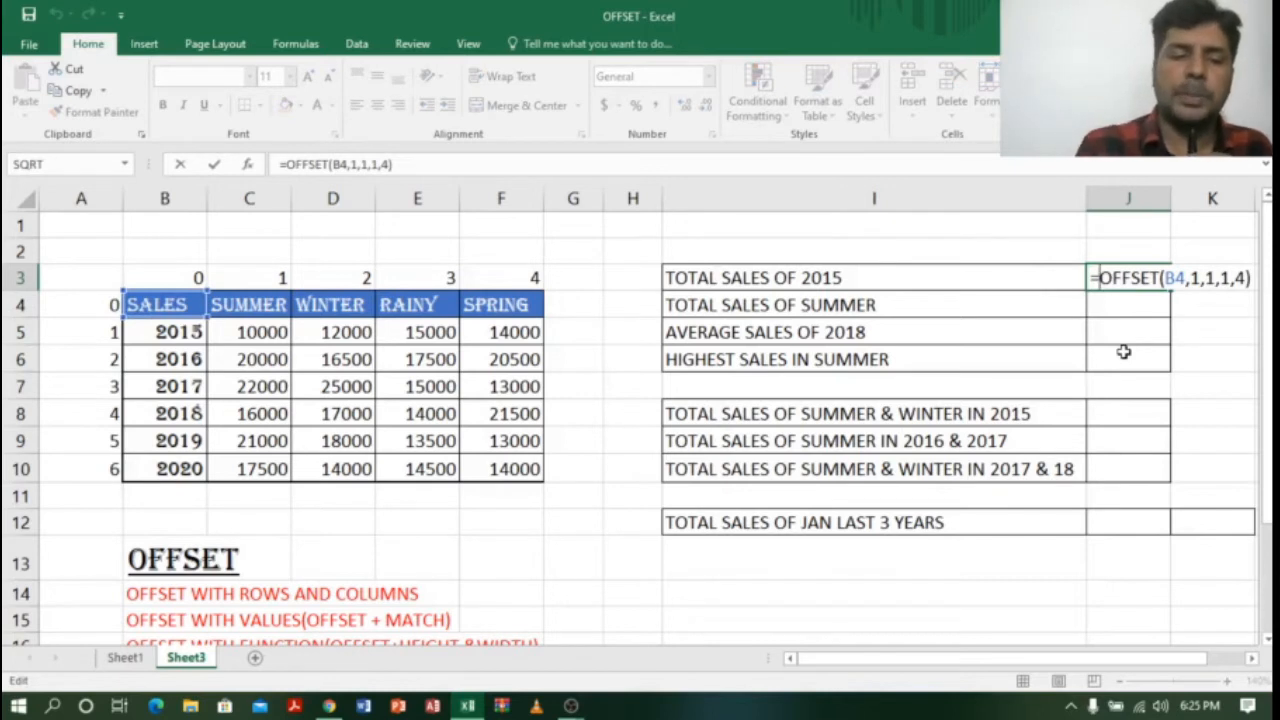
pyautogui.write('SUM')
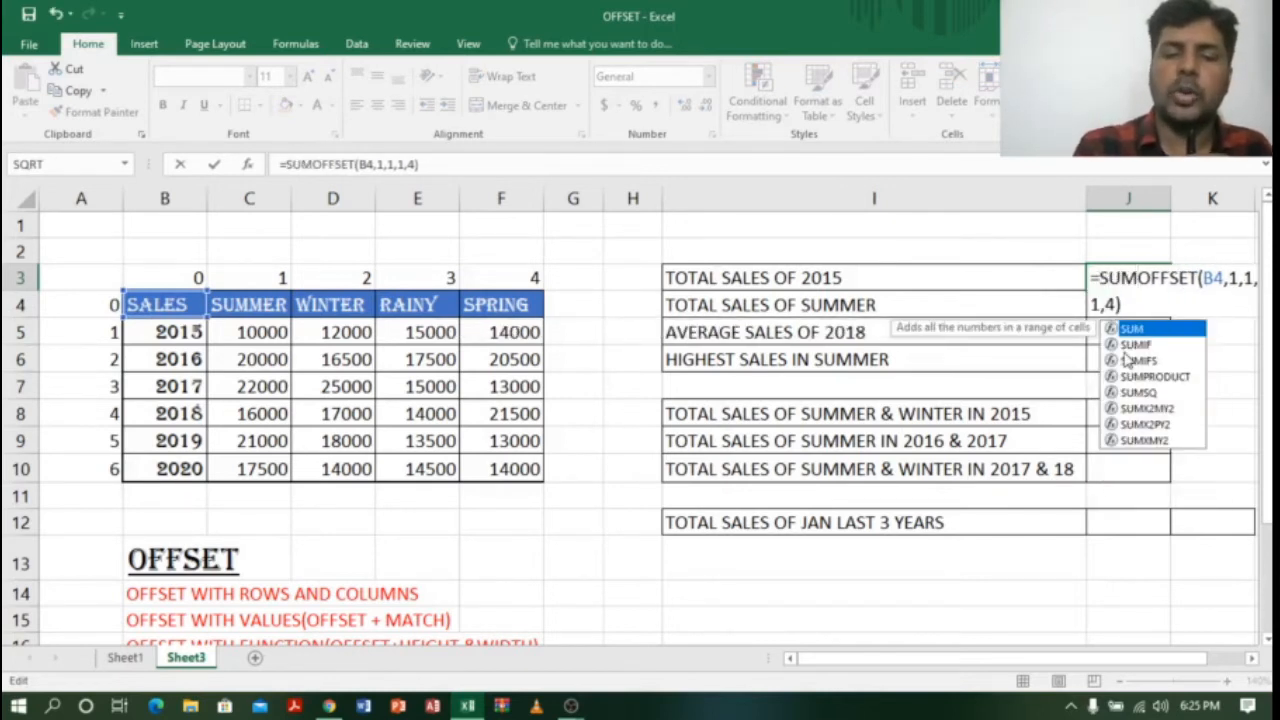
pyautogui.write('(')
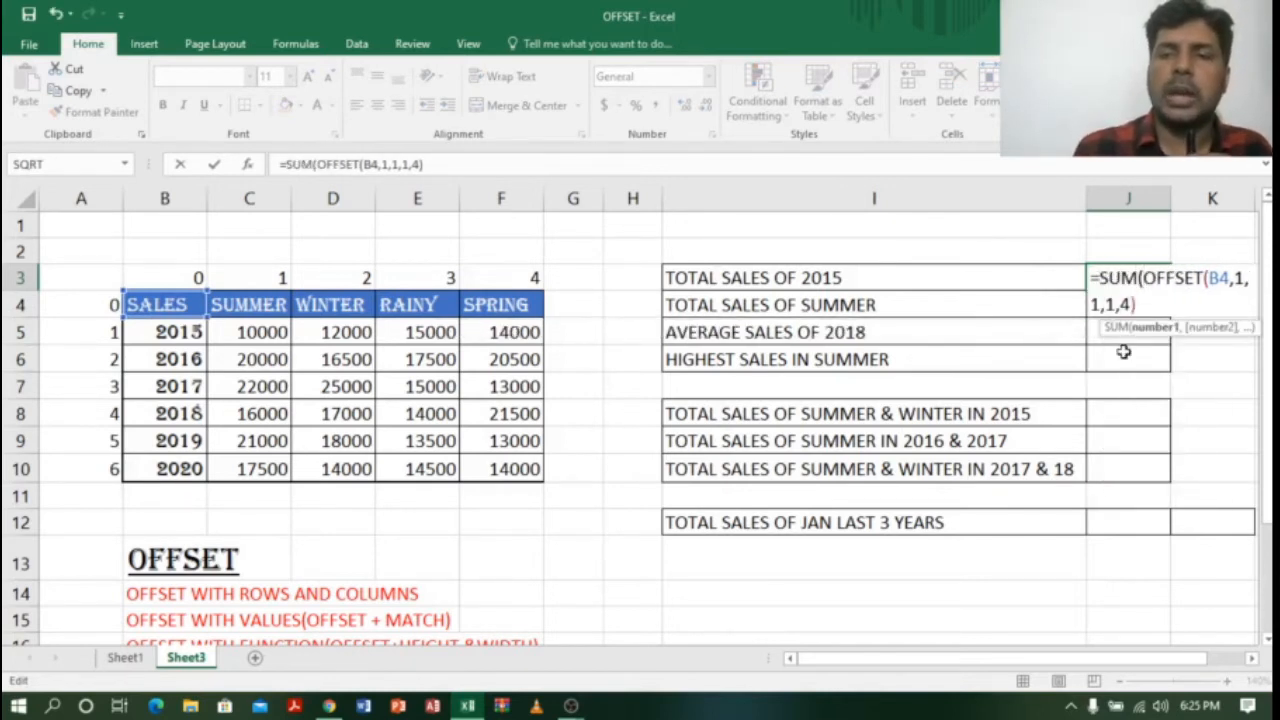
pyautogui.click(1151, 305)
pyautogui.write(')')
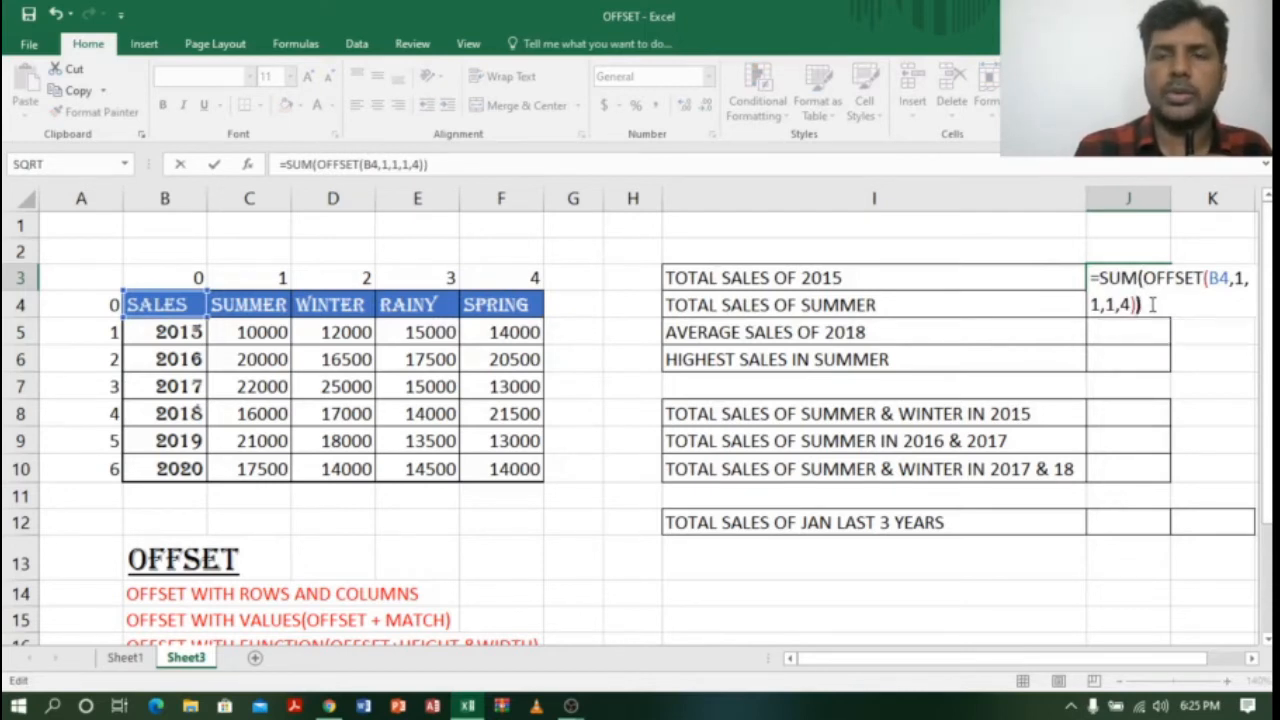
pyautogui.press('Return')
# AutoSum the 2015 sales C5:F5 into G5 and compare the total with J3
pyautogui.click(1153, 277)
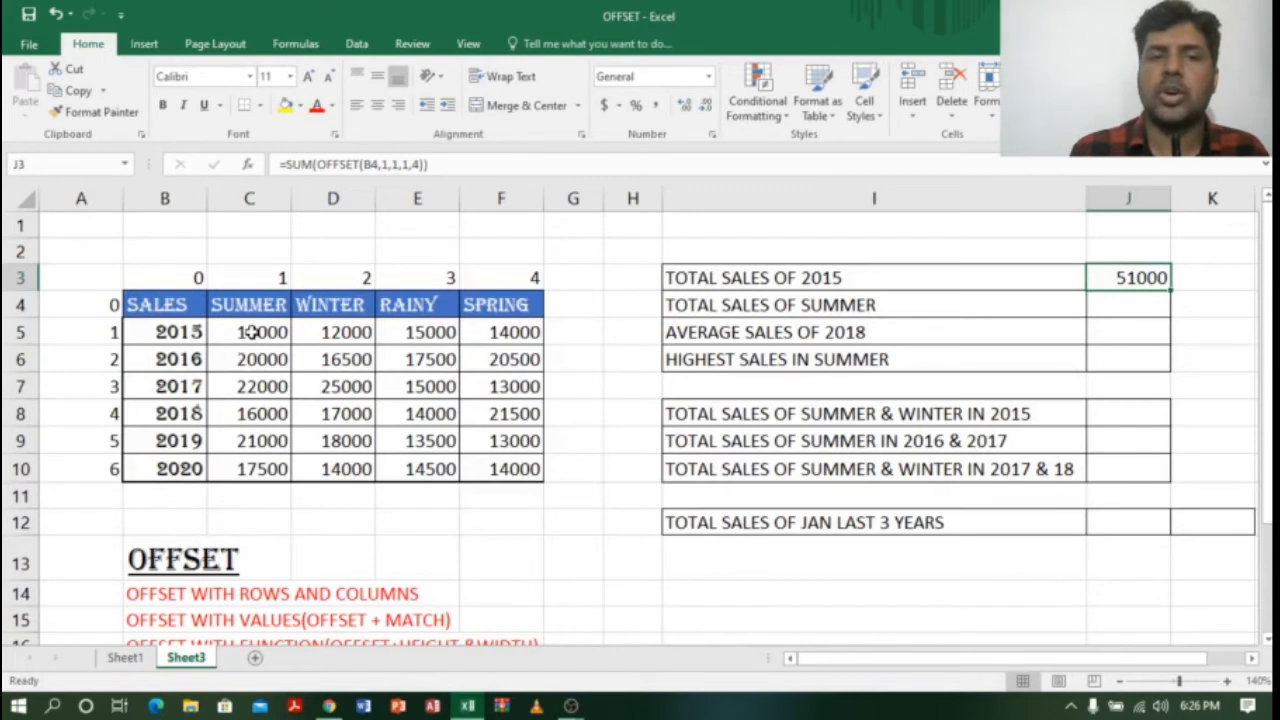
pyautogui.moveTo(253, 335); pyautogui.dragTo(492, 335)
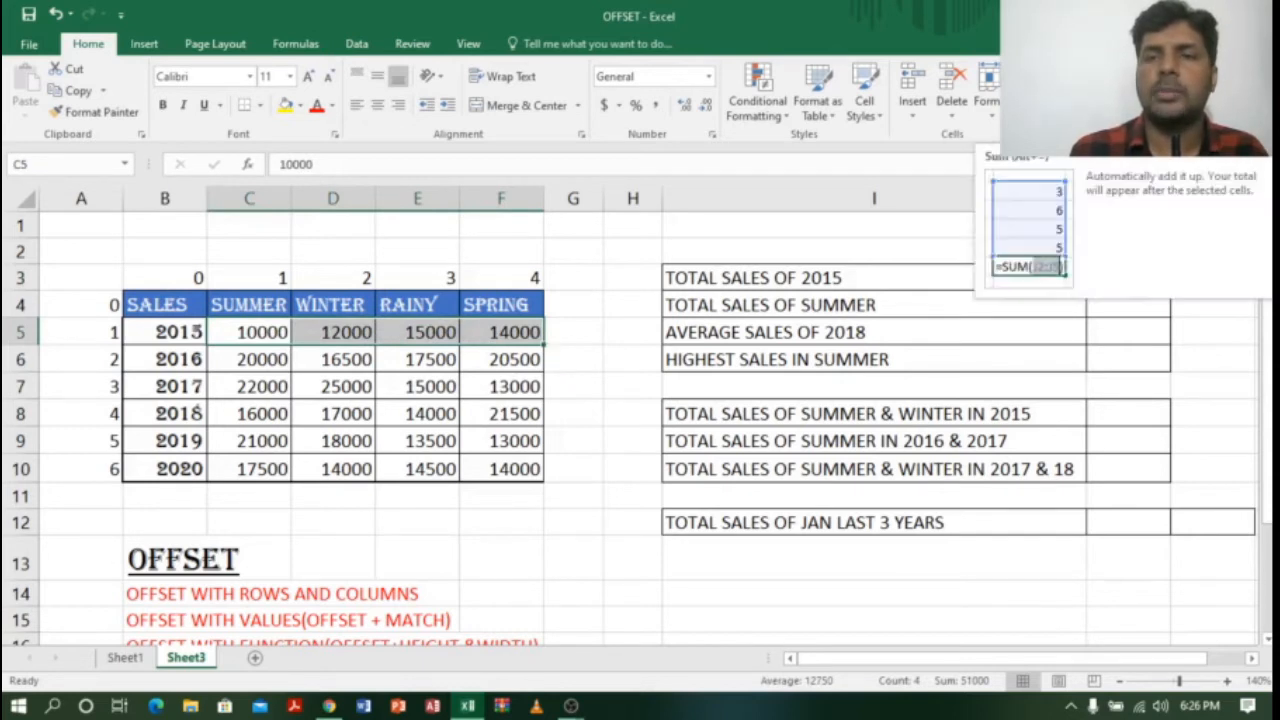
pyautogui.click(1047, 76)
pyautogui.click(574, 331)
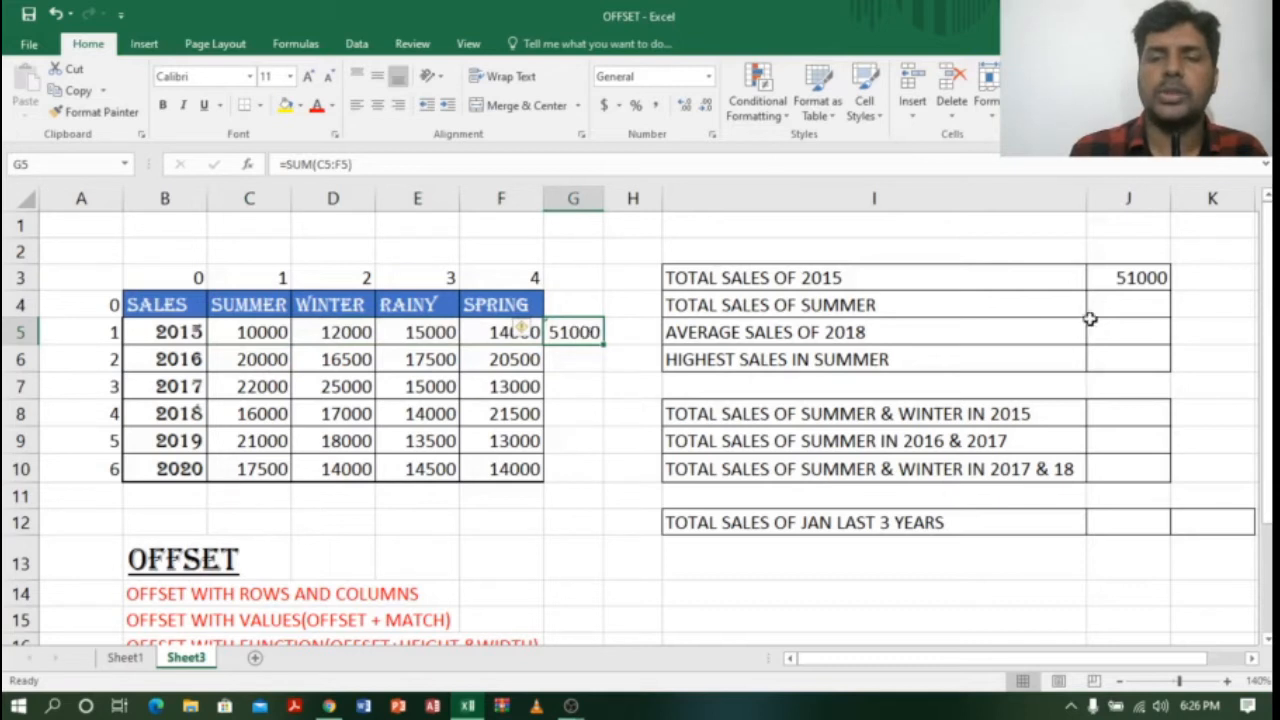
pyautogui.click(1135, 279)
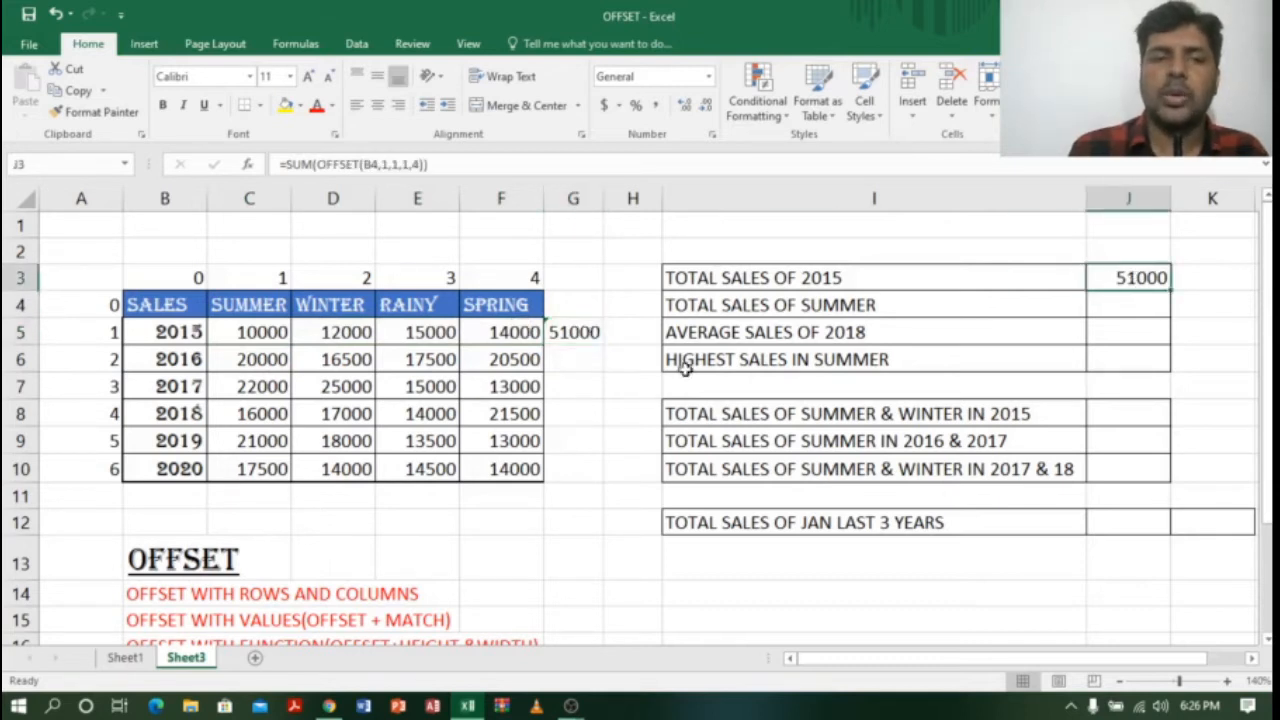
# Review the 2015 sales range C5:F5 against the arguments of J3's SUM and OFFSET formula
pyautogui.click(257, 330)
pyautogui.moveTo(257, 330); pyautogui.dragTo(285, 334)
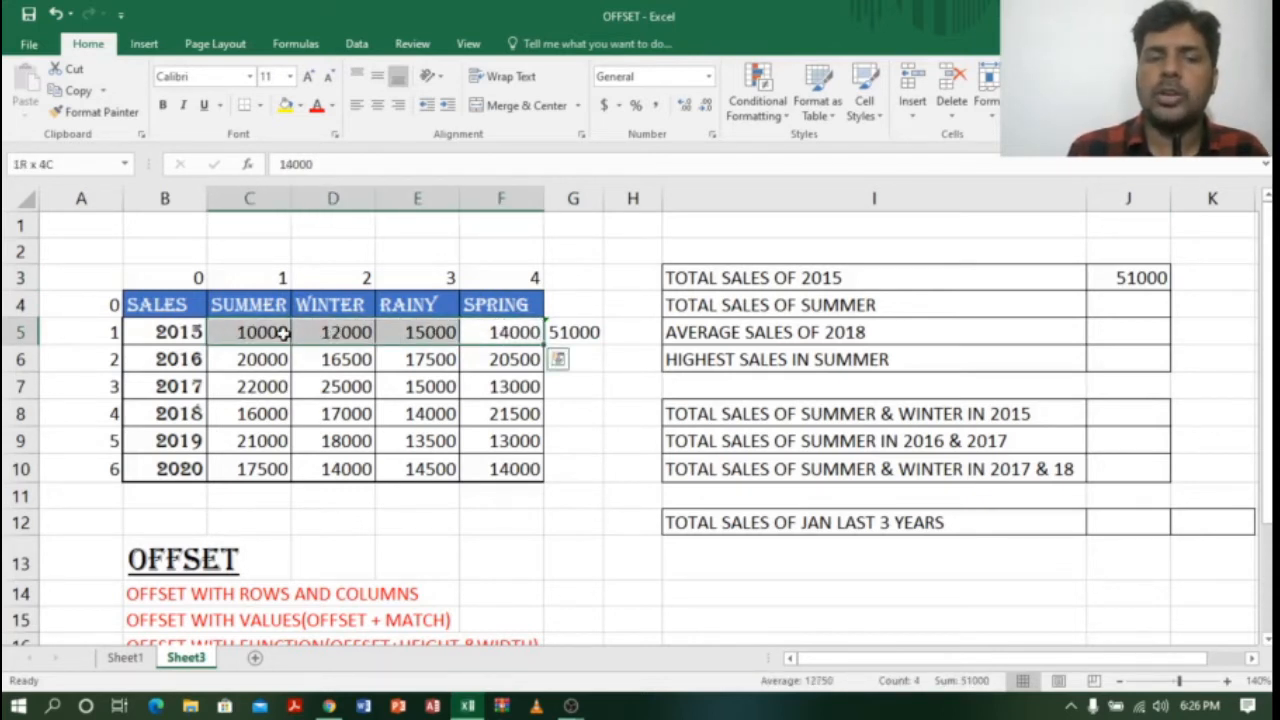
pyautogui.doubleClick(1122, 276)
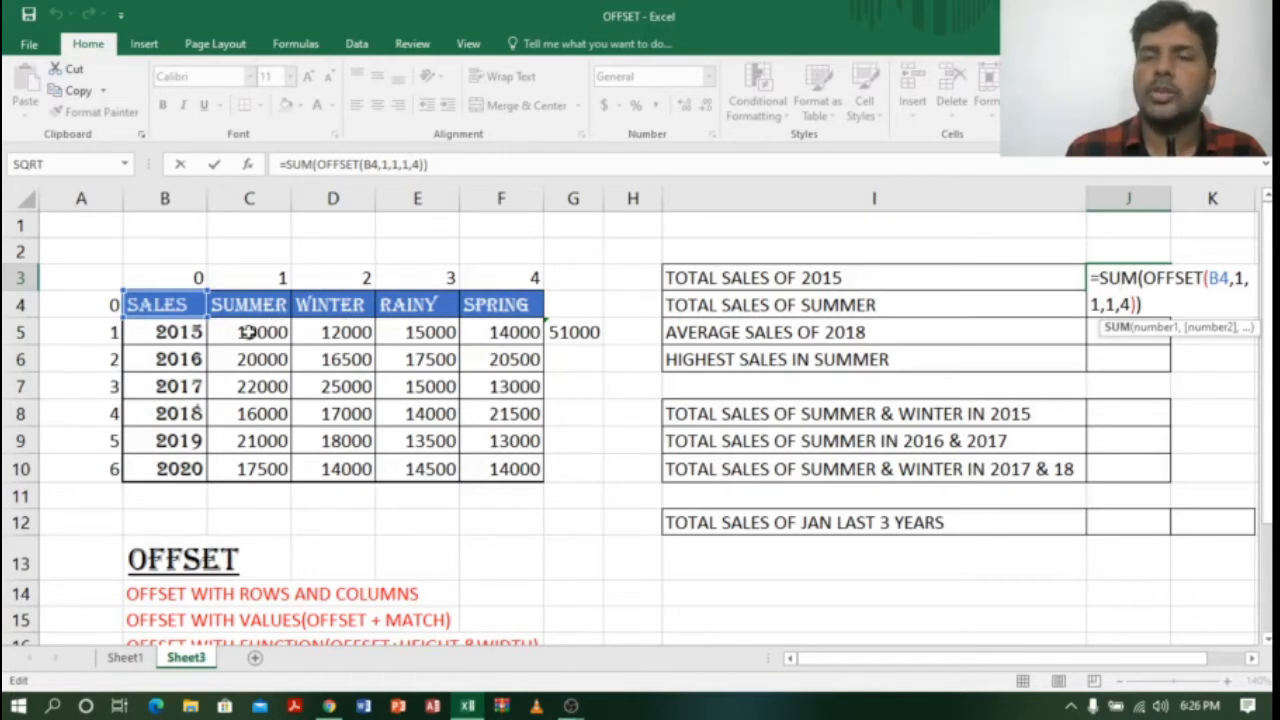
pyautogui.press('Return')
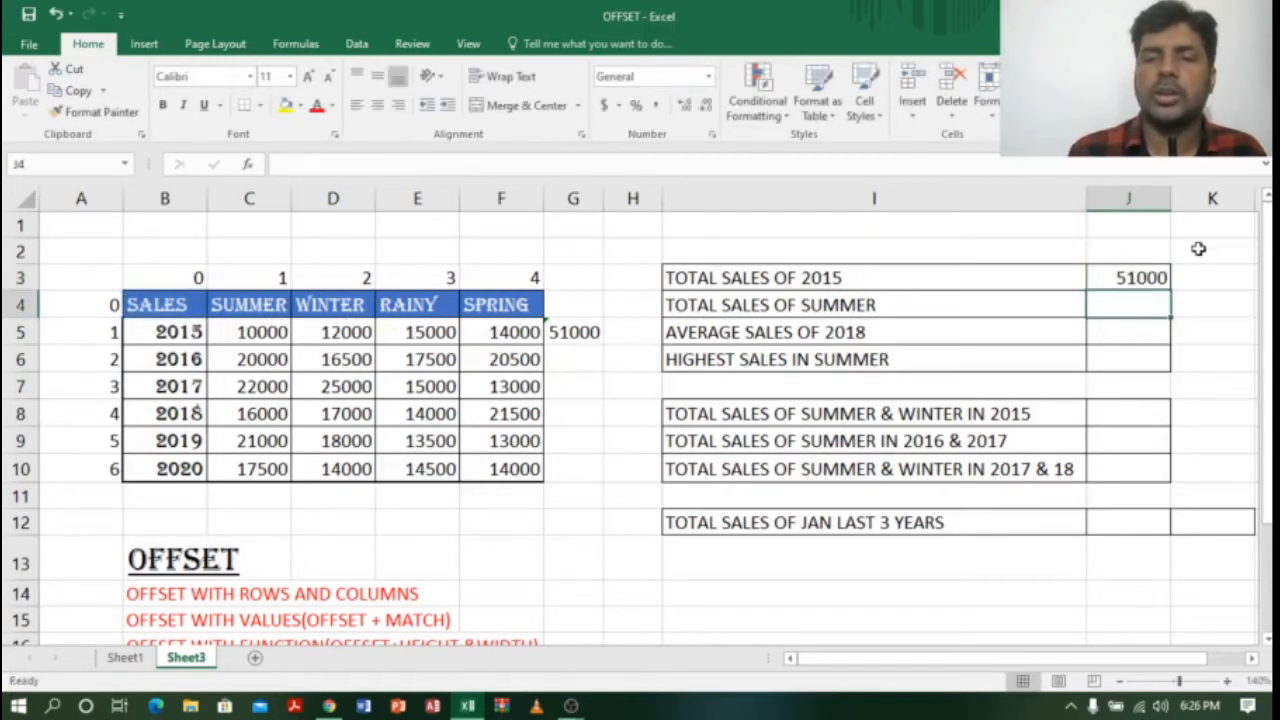
# Start a second 2015 total in K3 by entering =SUM(OFFSET( as the beginning of the formula
pyautogui.click(1206, 283)
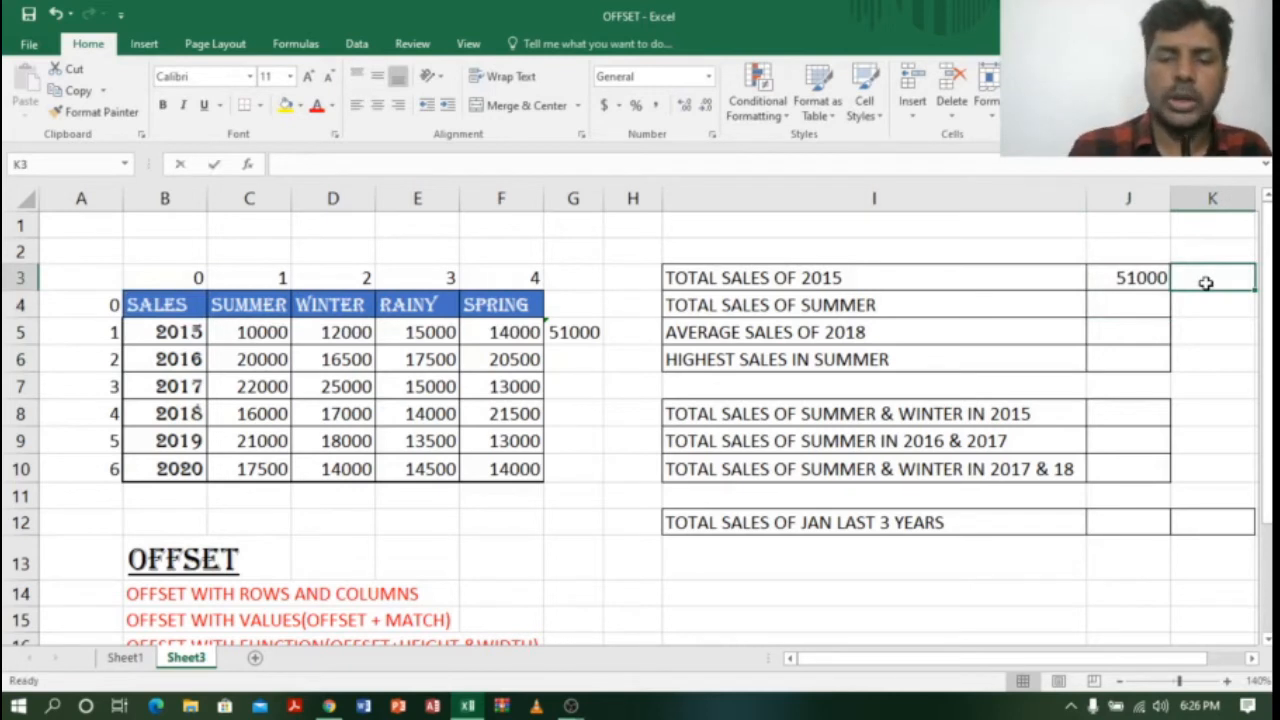
pyautogui.write('=SUM(')
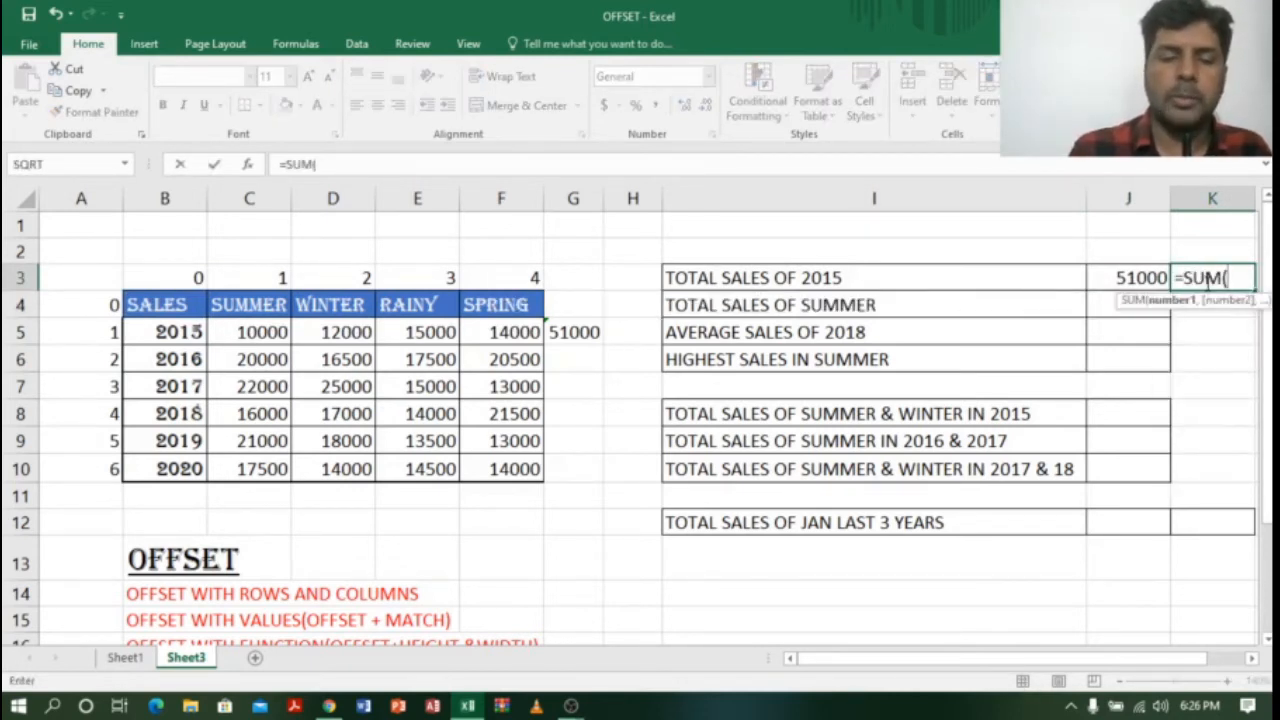
pyautogui.write('OFFSET')
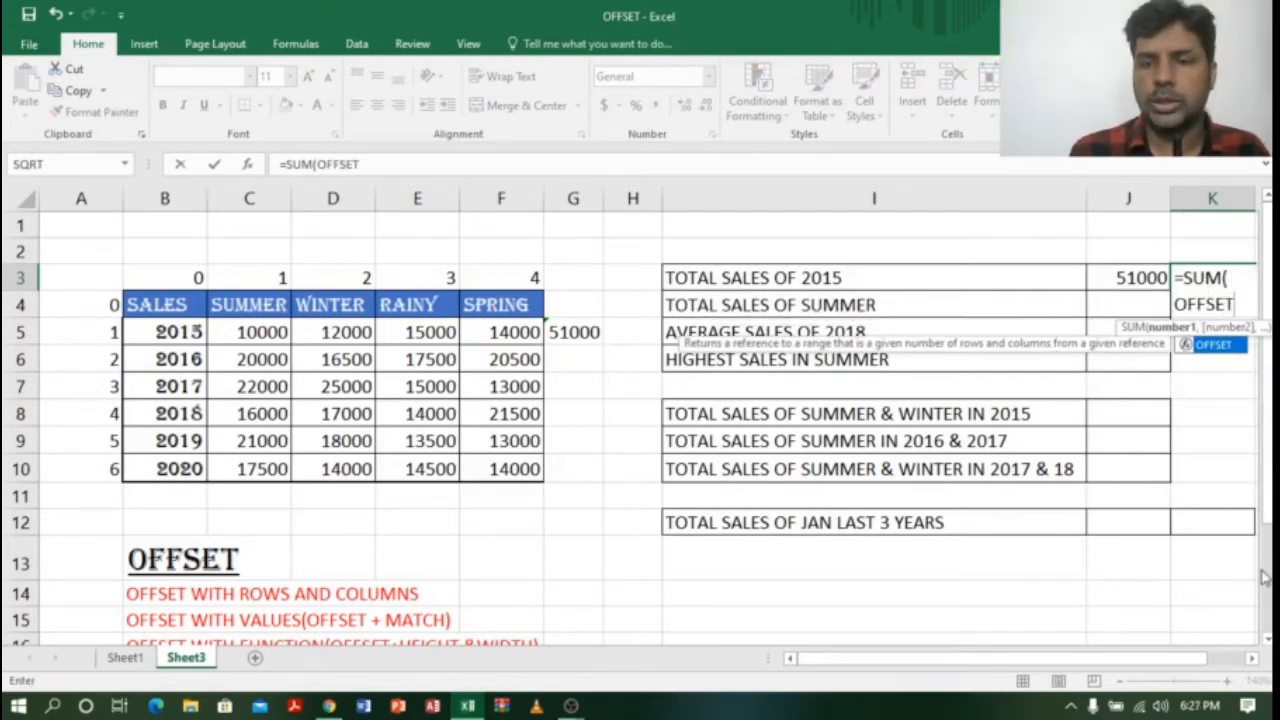
pyautogui.click(1251, 658)
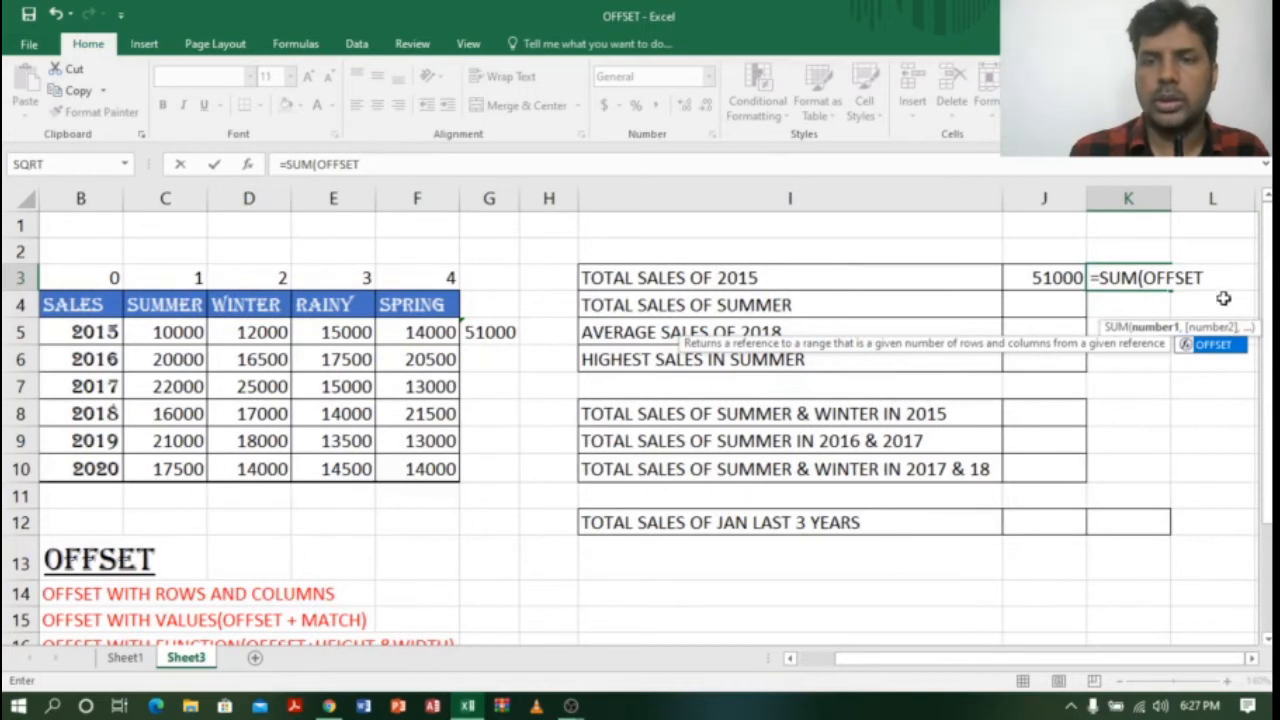
pyautogui.write('T(')
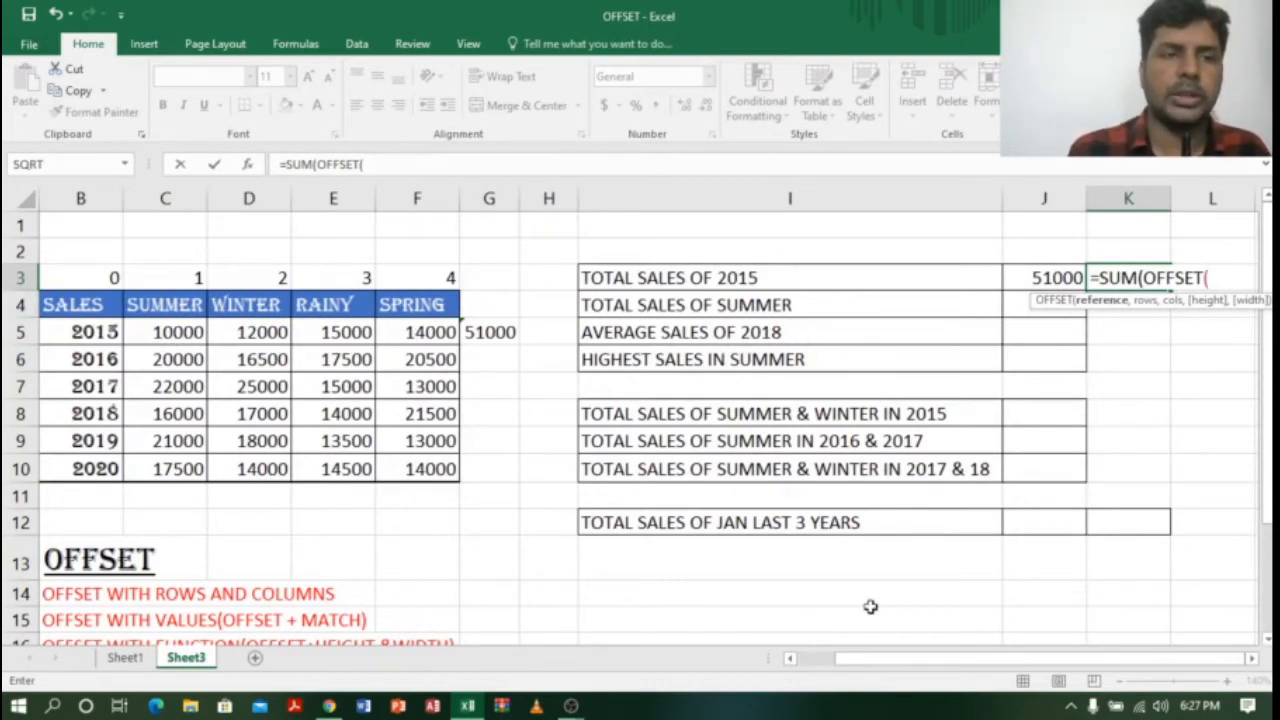
pyautogui.click(790, 662)
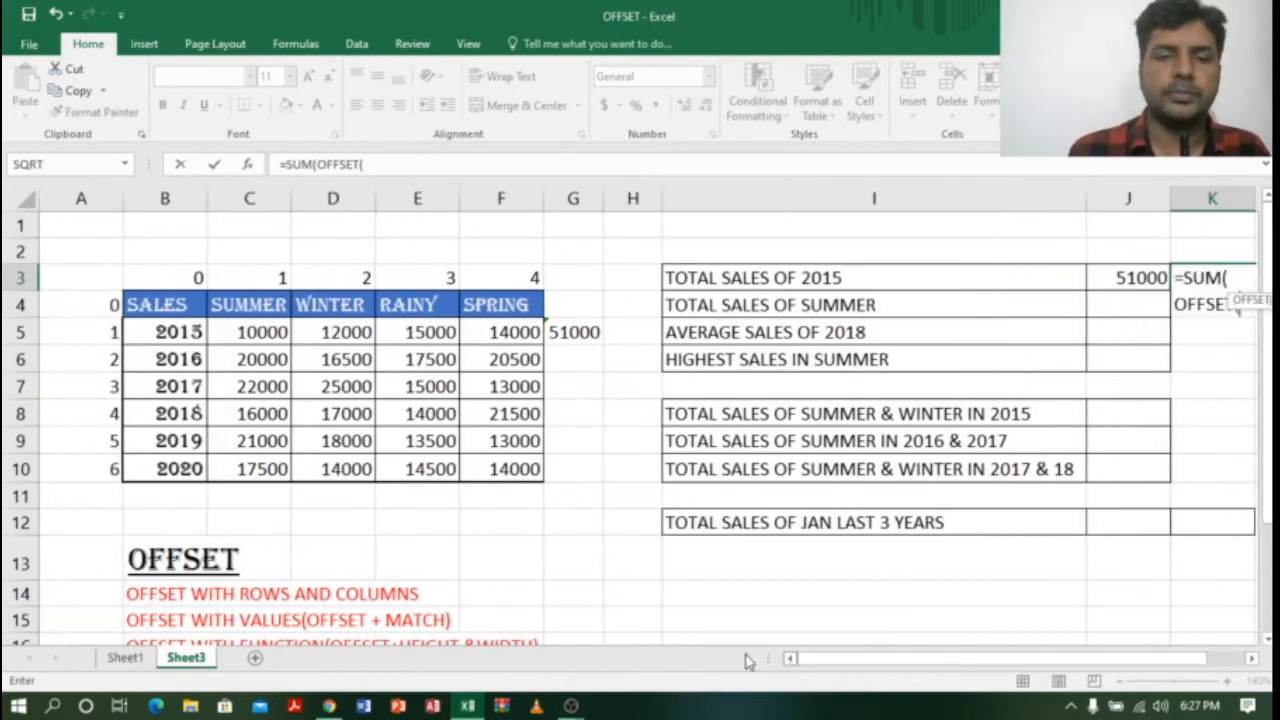
# Complete the formula in K3 as =SUM(OFFSET(B4,1,4,1,-4)) to total the 2015 sales
pyautogui.click(160, 305)
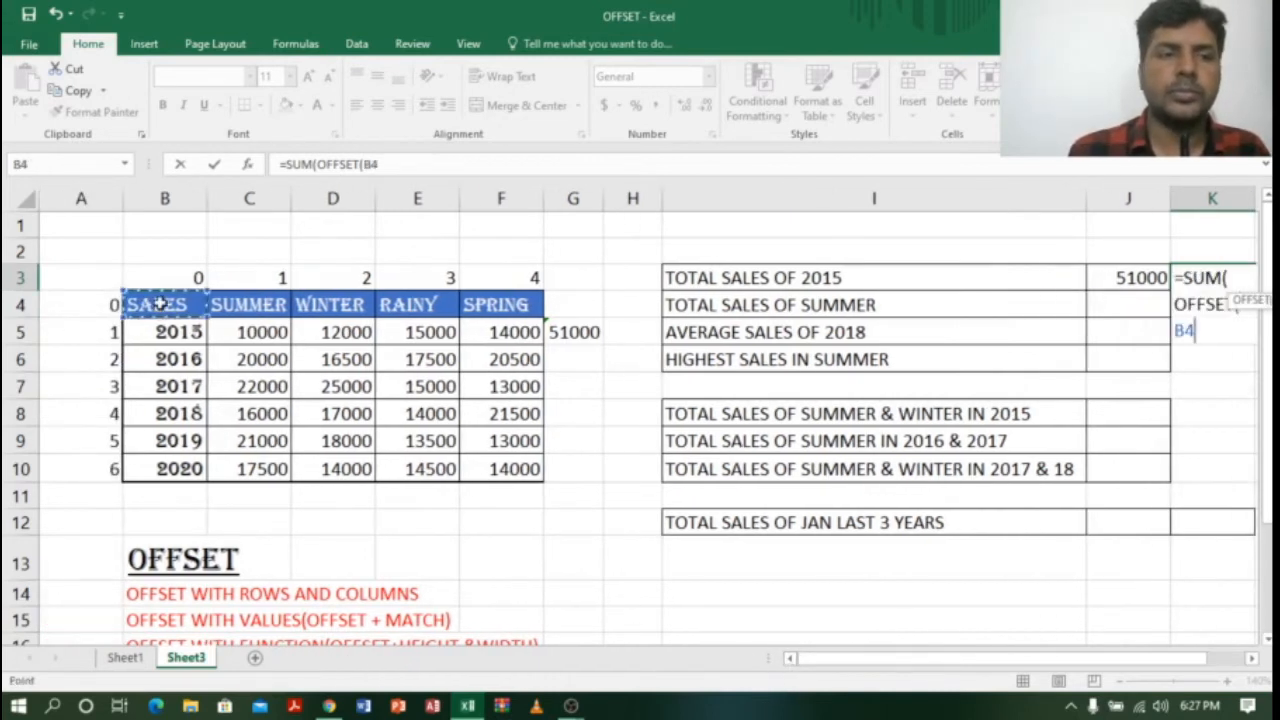
pyautogui.click(1251, 658)
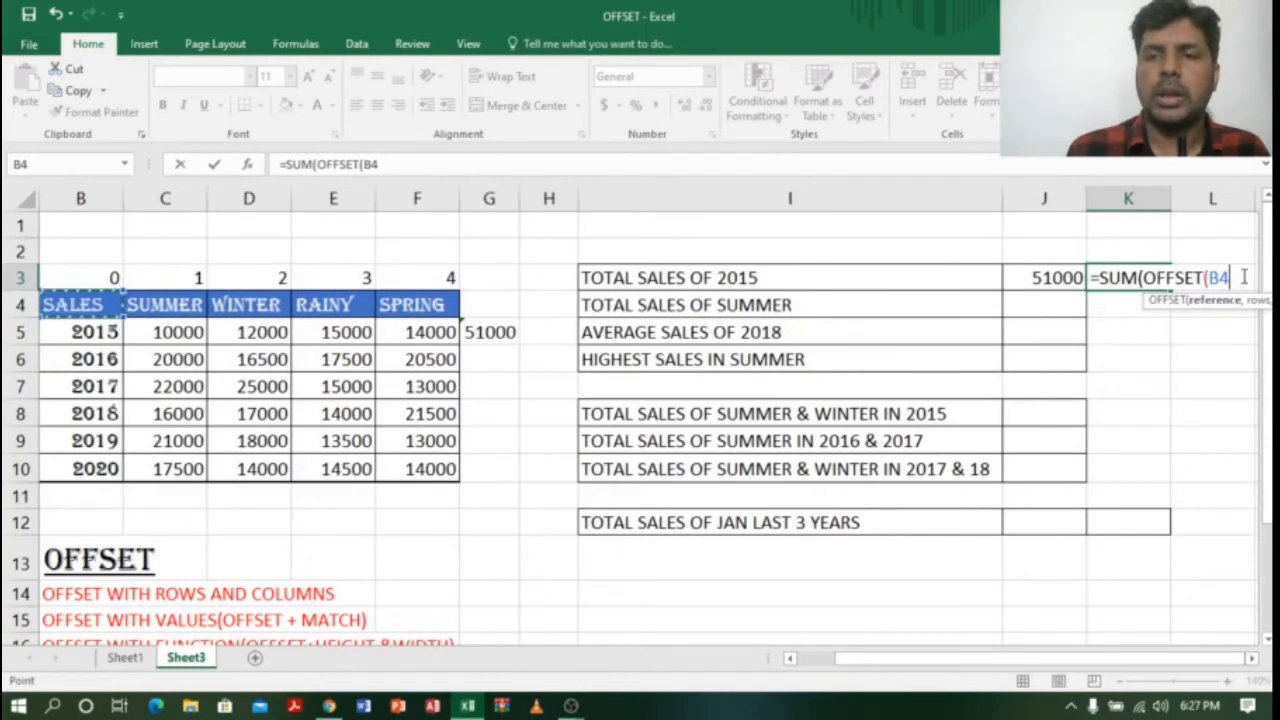
pyautogui.write(',1,')
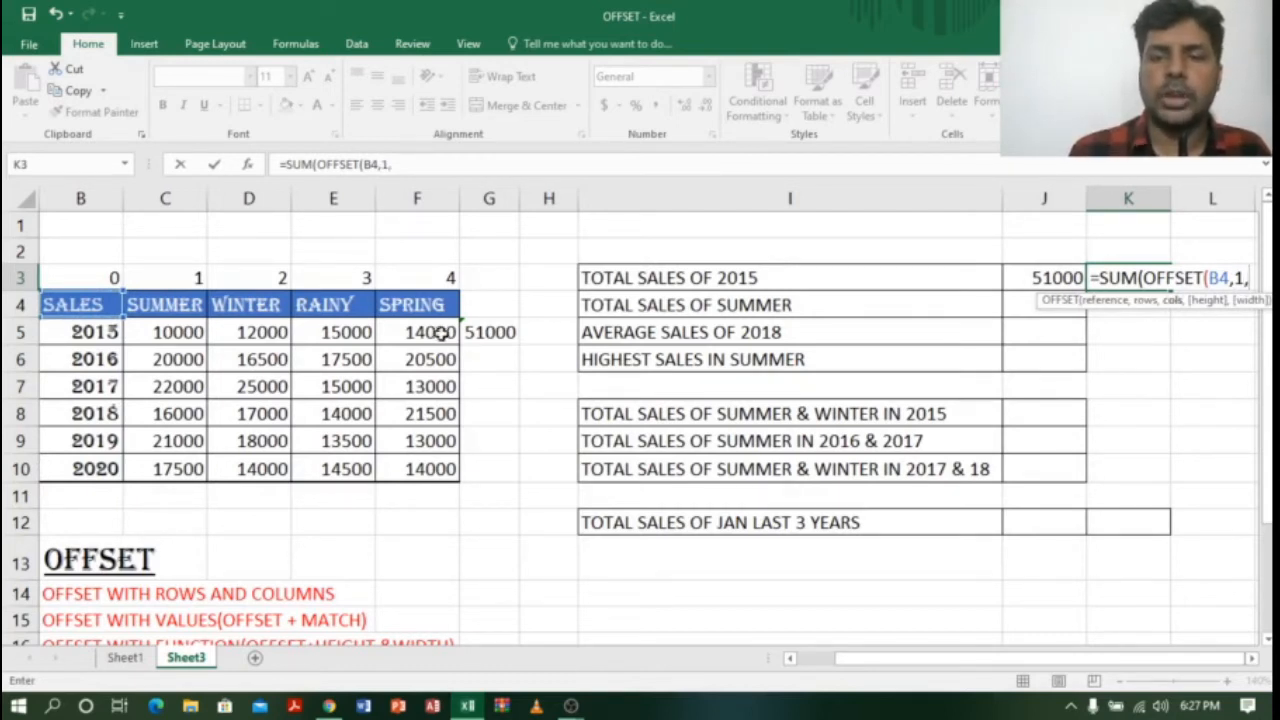
pyautogui.write('4')
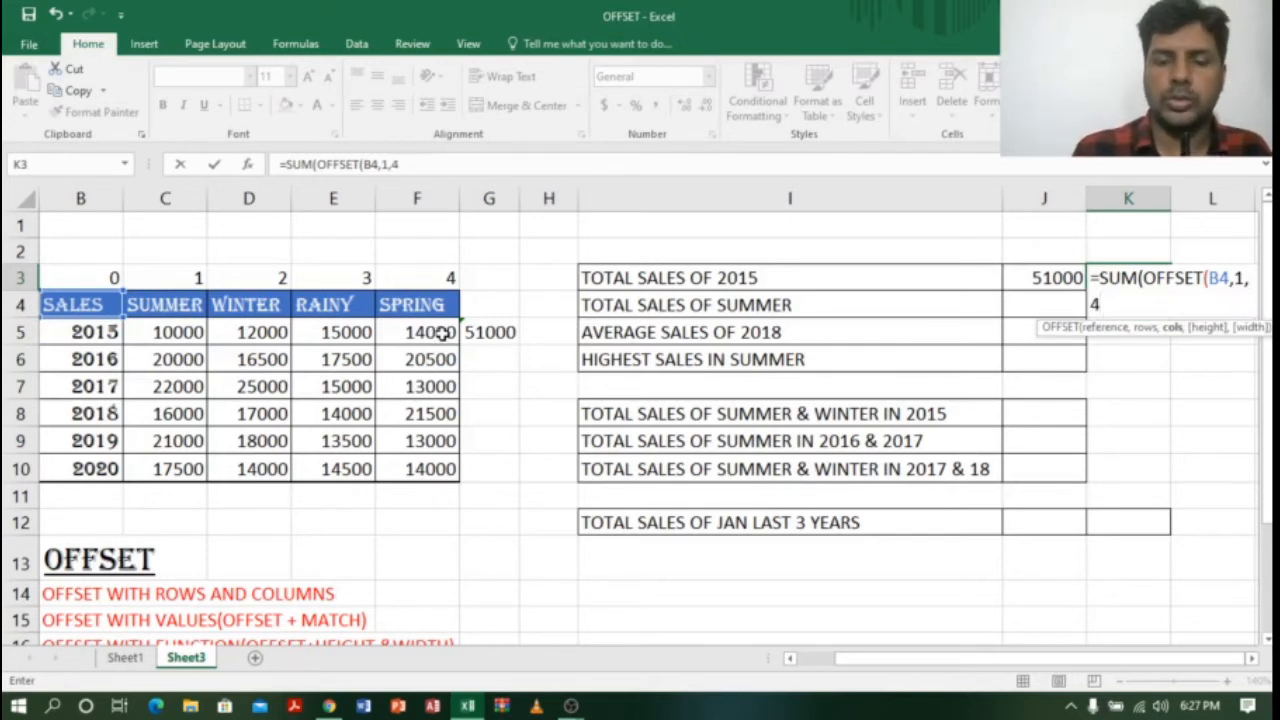
pyautogui.write(',')
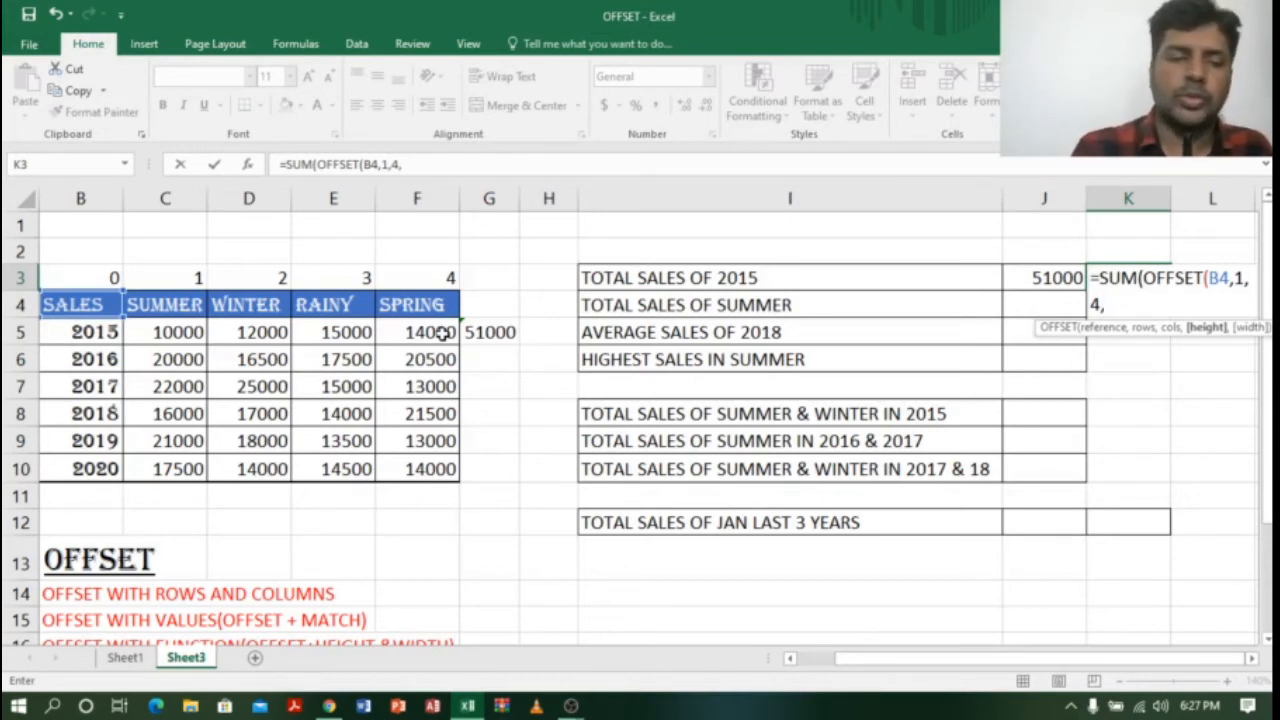
pyautogui.write('1,')
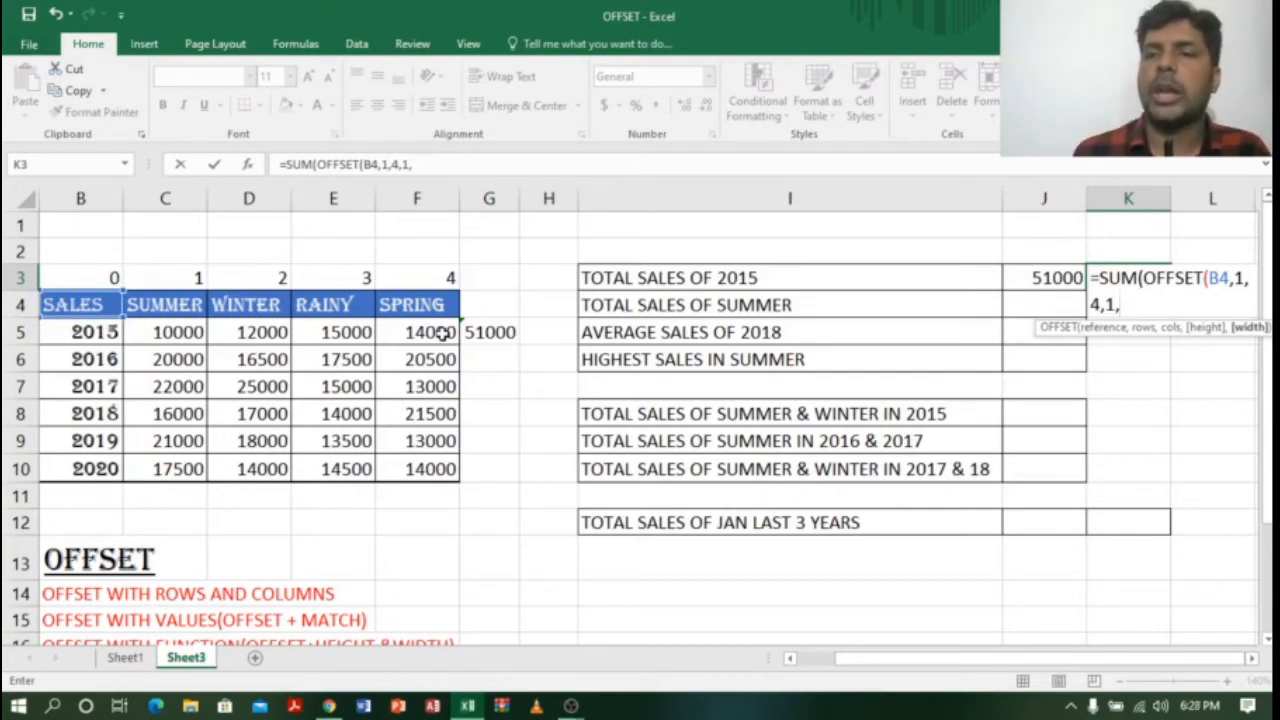
pyautogui.write('-')
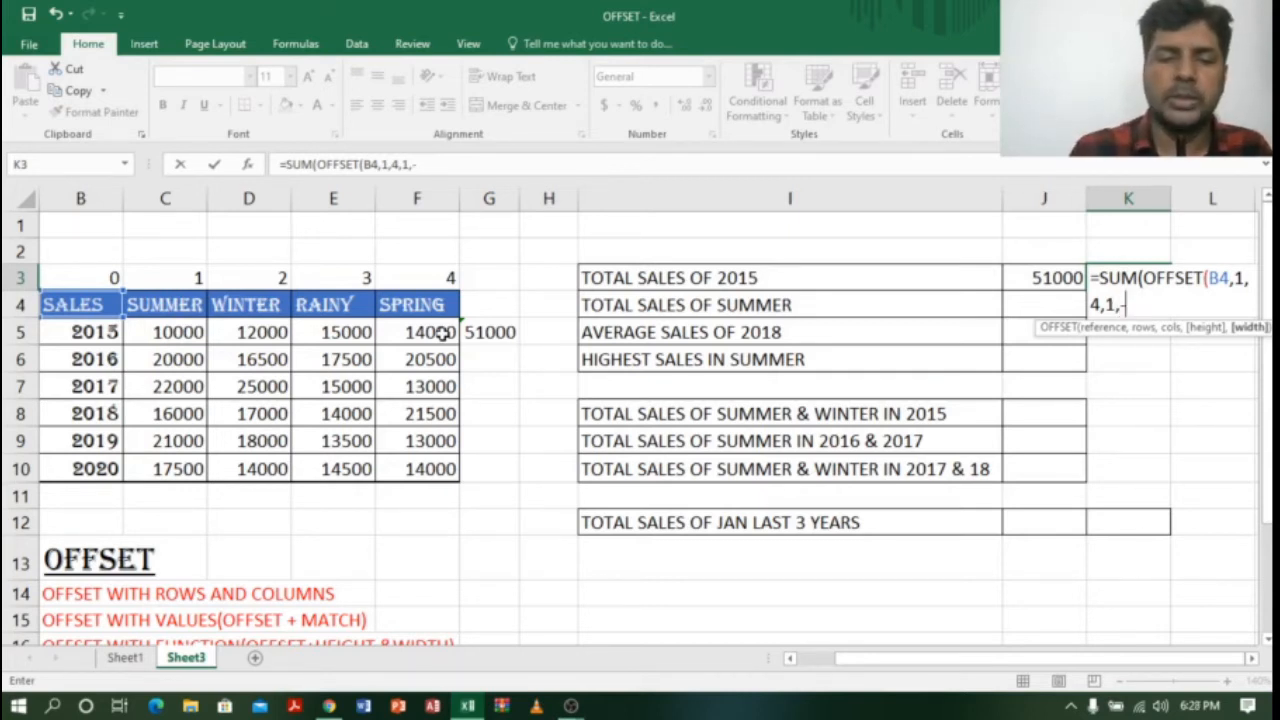
pyautogui.write('4)')
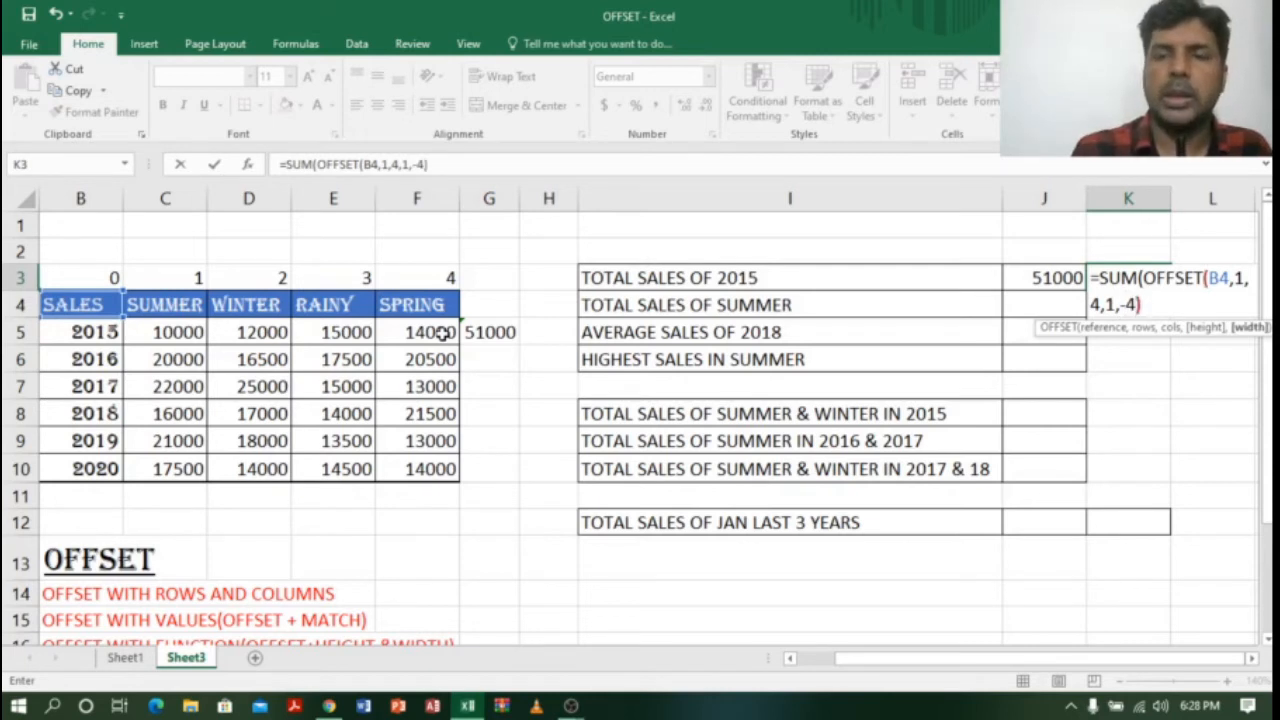
pyautogui.write(')')
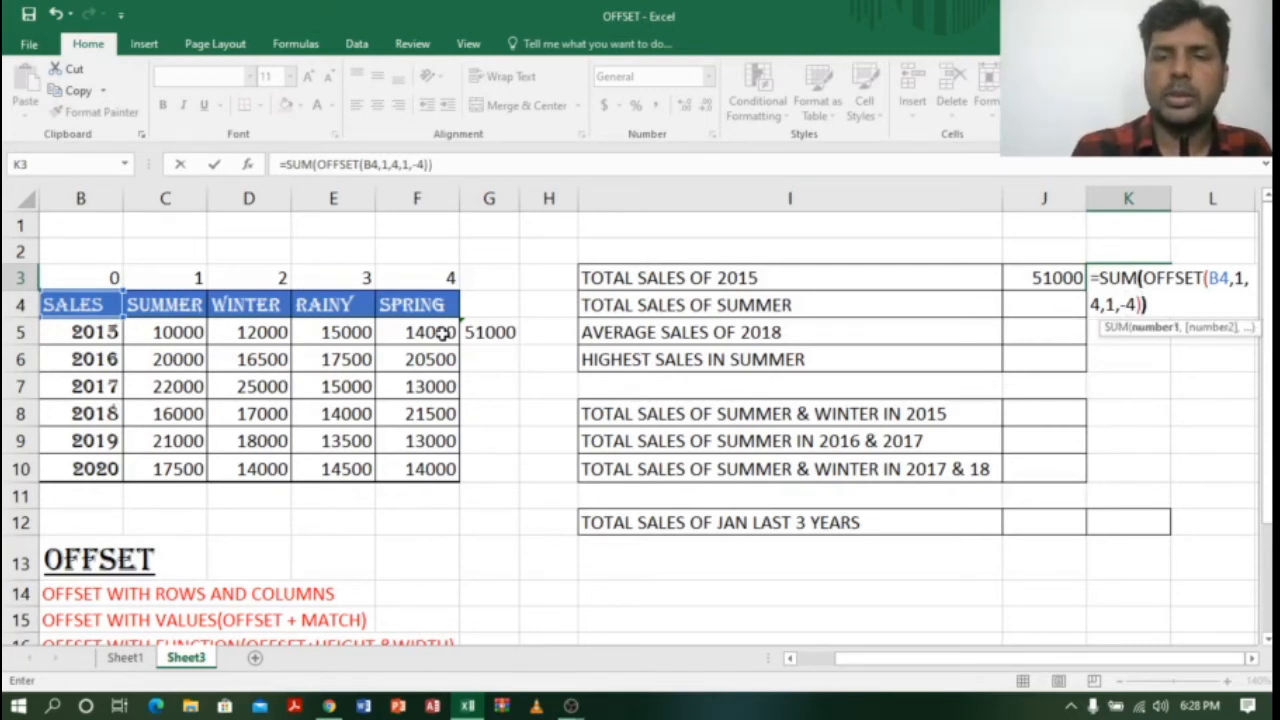
pyautogui.press('Return')
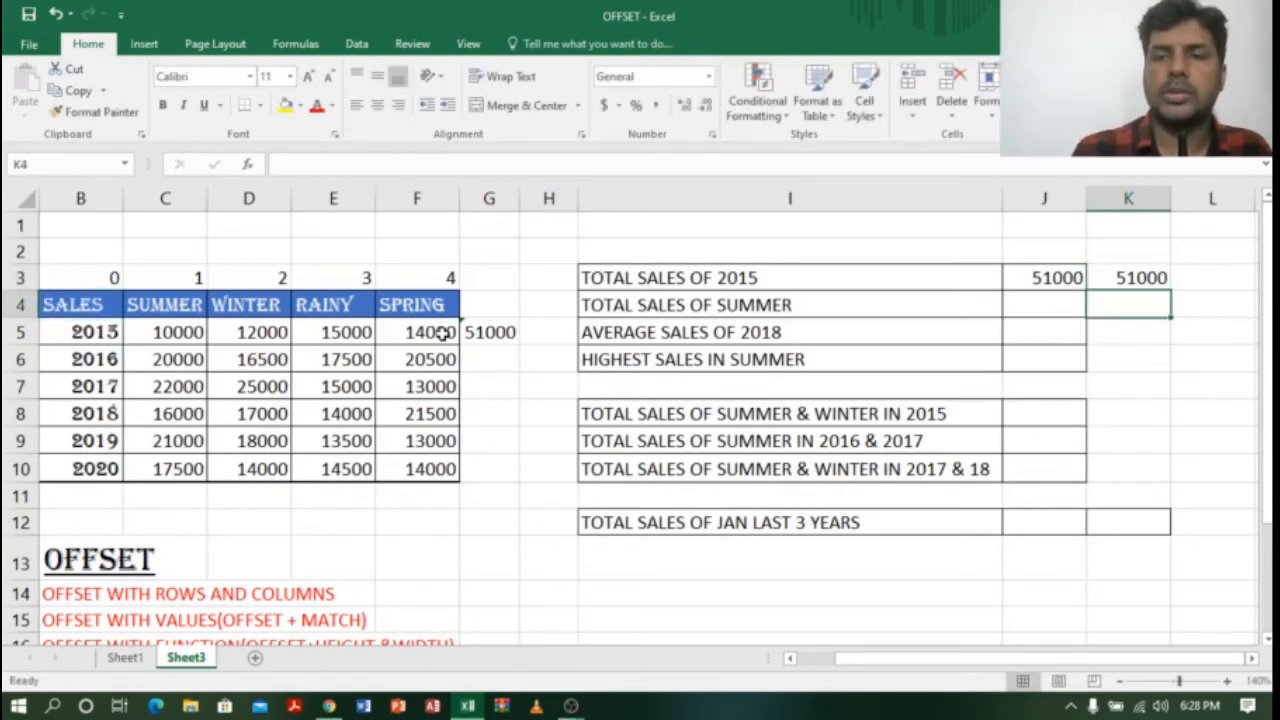
# Compare the K3 total with the 2015 sales in C5:F5, and examine the Summer sales in C5:C10
pyautogui.click(1150, 272)
pyautogui.click(162, 332)
pyautogui.moveTo(250, 332); pyautogui.dragTo(177, 337)
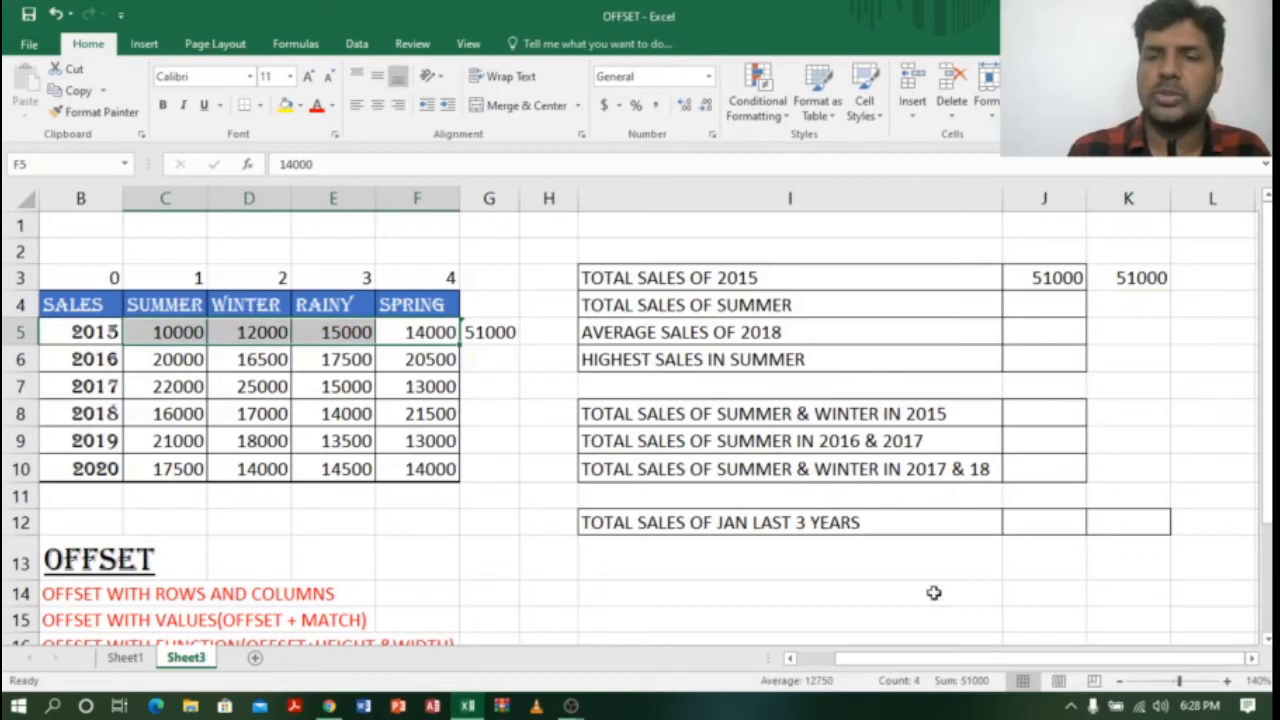
pyautogui.click(1056, 309)
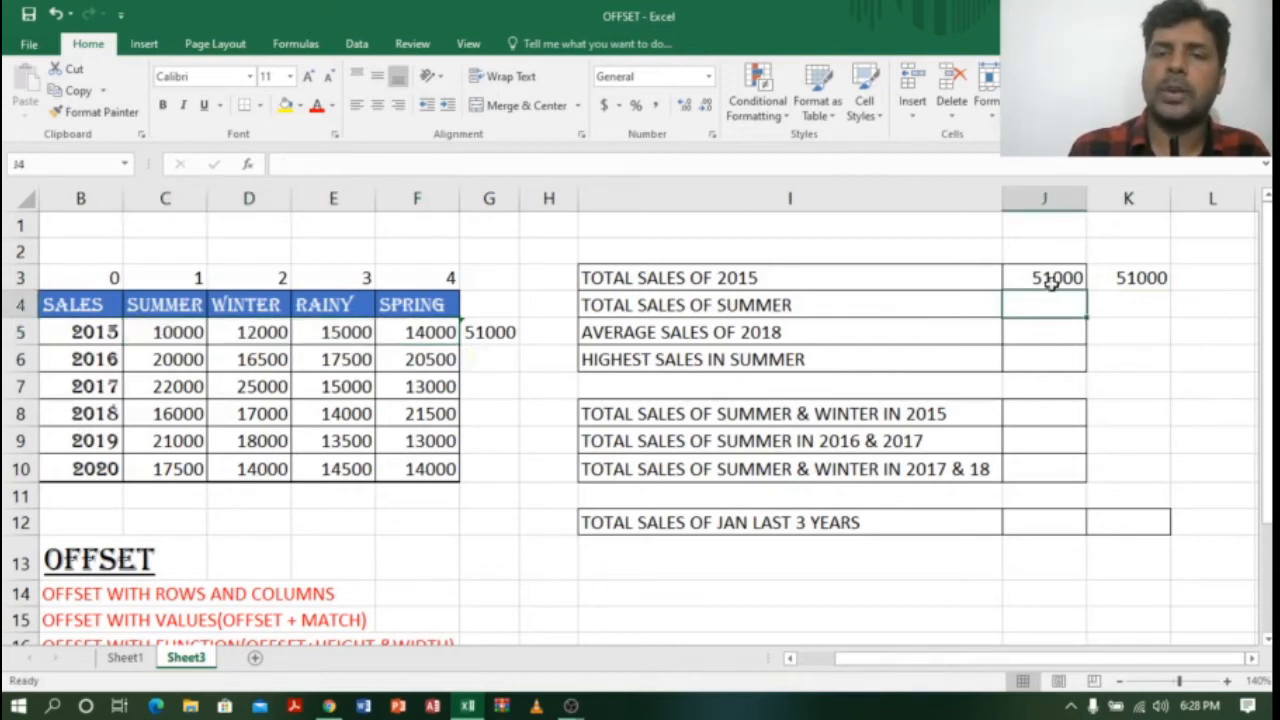
pyautogui.click(790, 660)
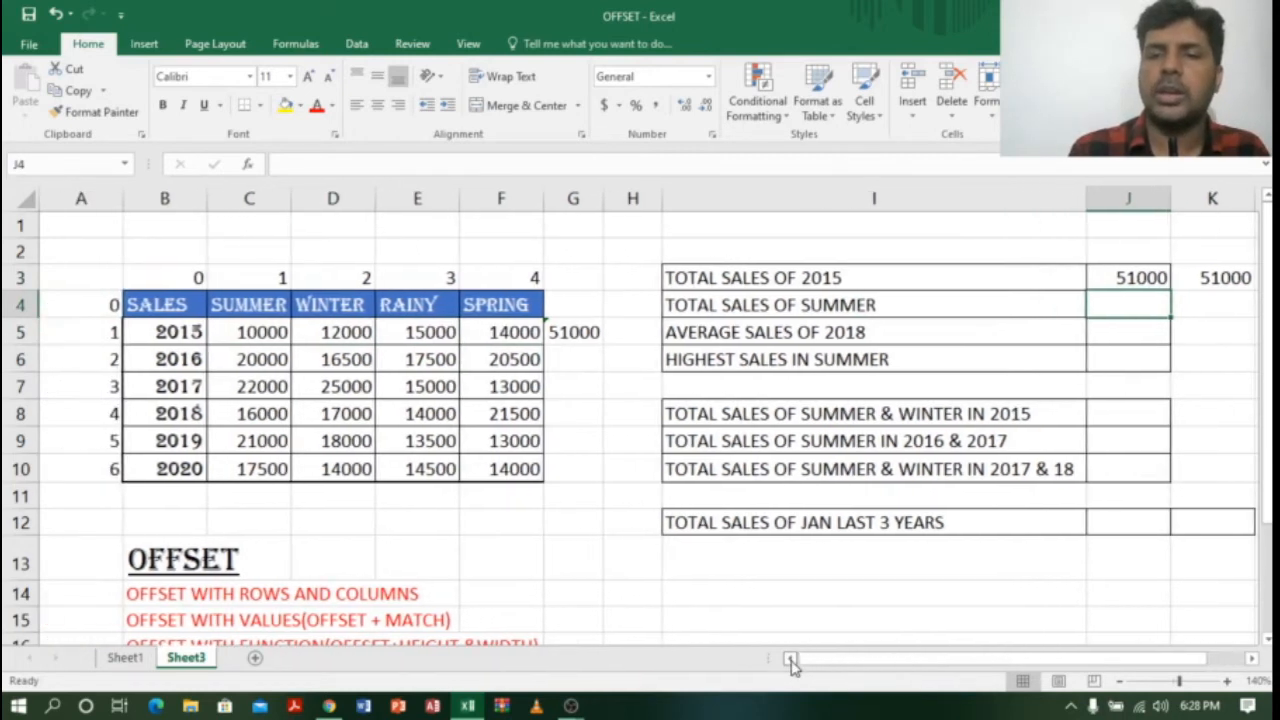
pyautogui.click(760, 308)
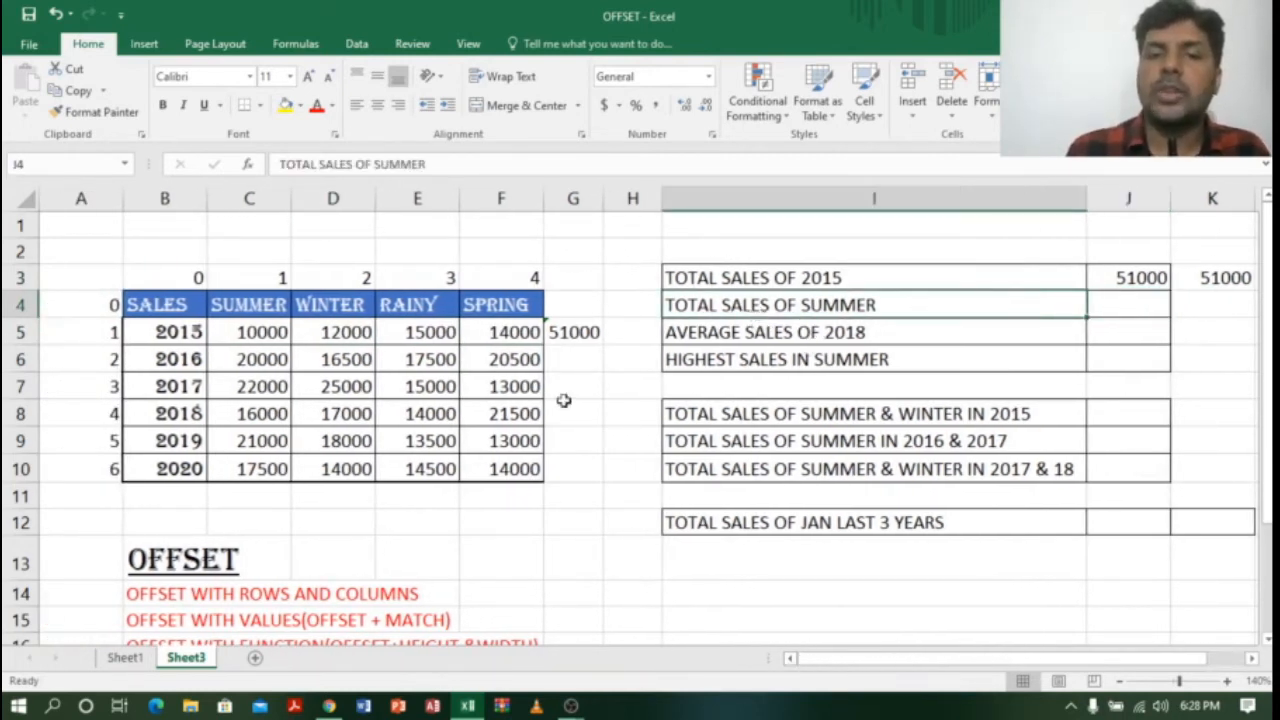
pyautogui.moveTo(238, 330); pyautogui.dragTo(262, 466)
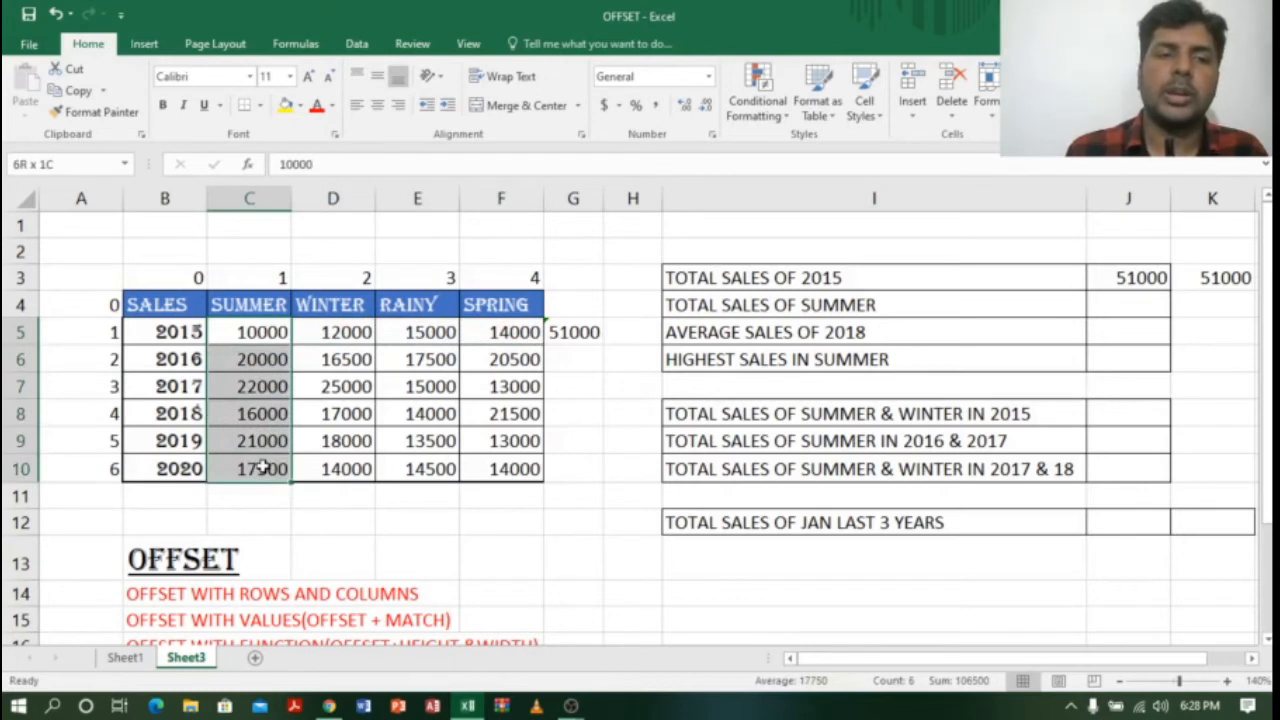
pyautogui.moveTo(268, 333); pyautogui.dragTo(273, 468)
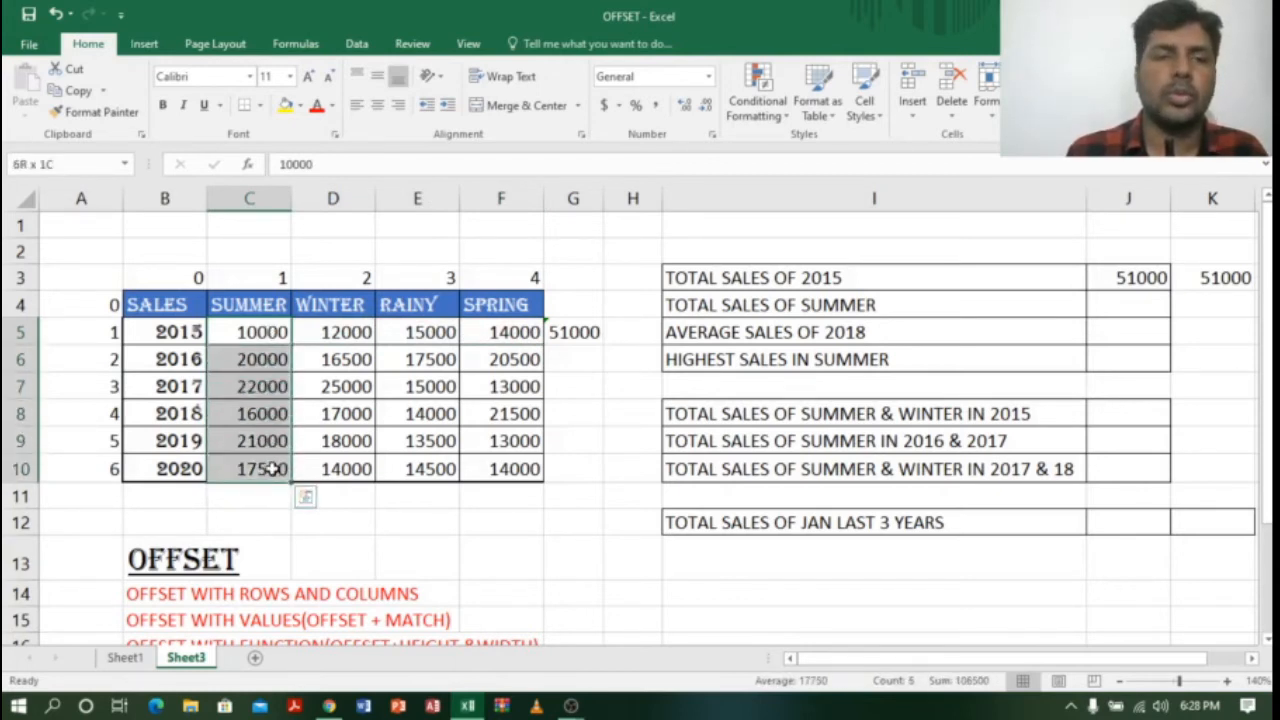
# Start a SUM formula with a nested OFFSET in J4 for the total sales of Summer
pyautogui.click(1110, 304)
pyautogui.write('=')
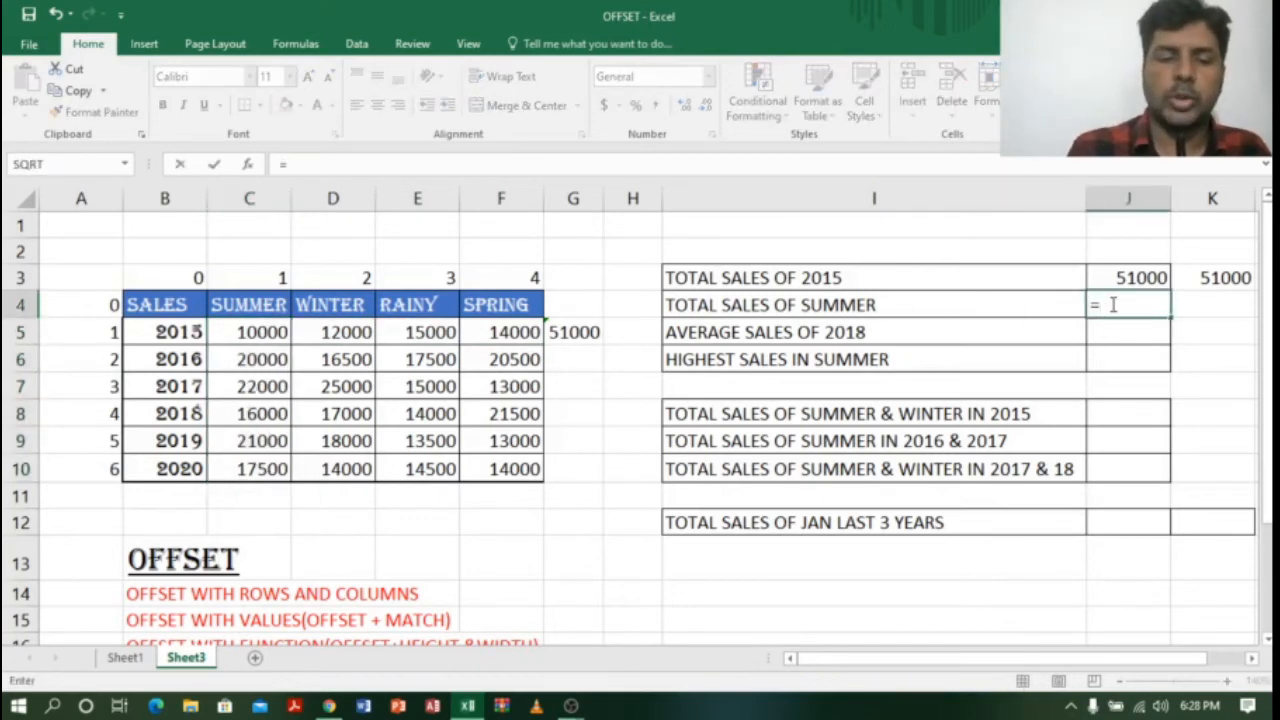
pyautogui.write('SUM')
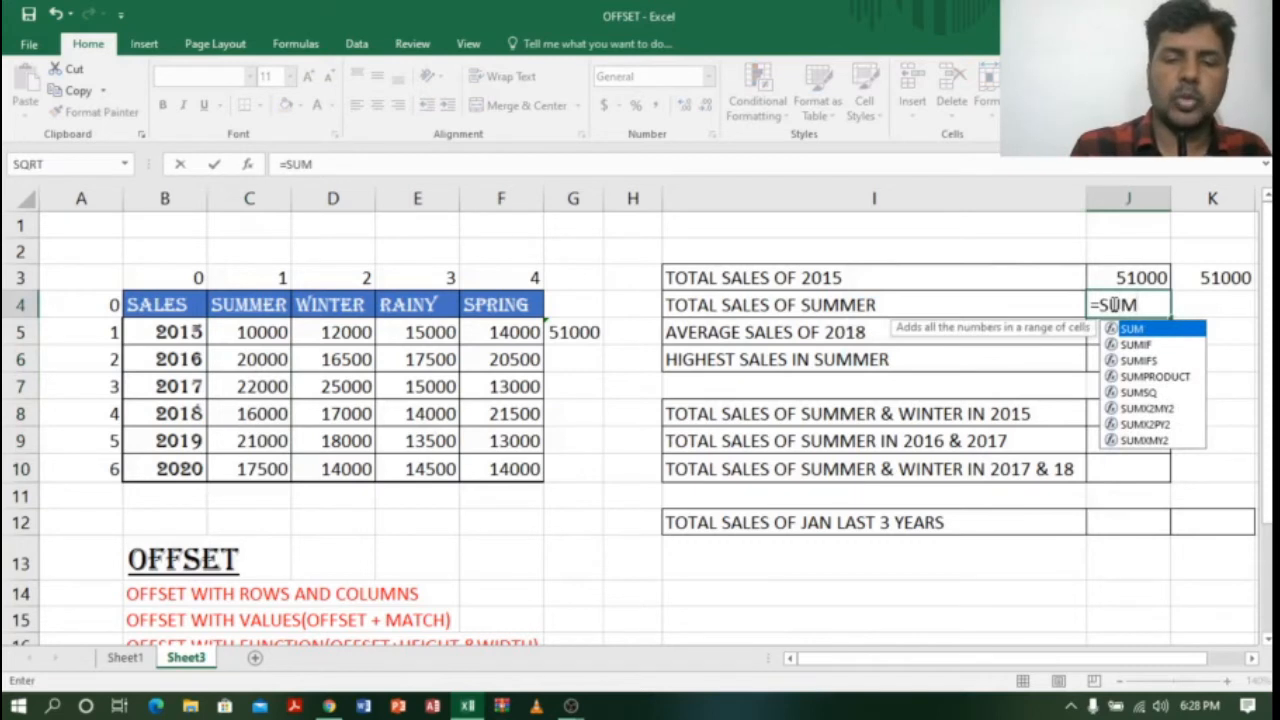
pyautogui.write('(OFFSET')
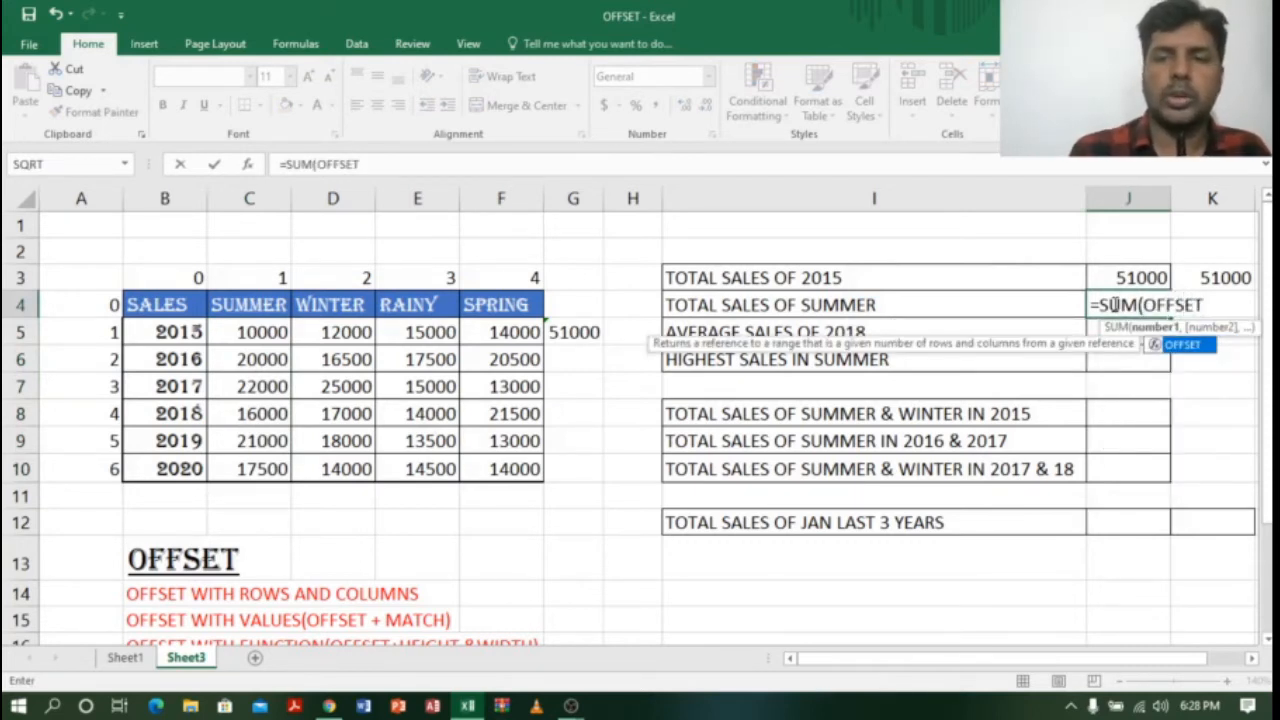
pyautogui.click(1251, 658)
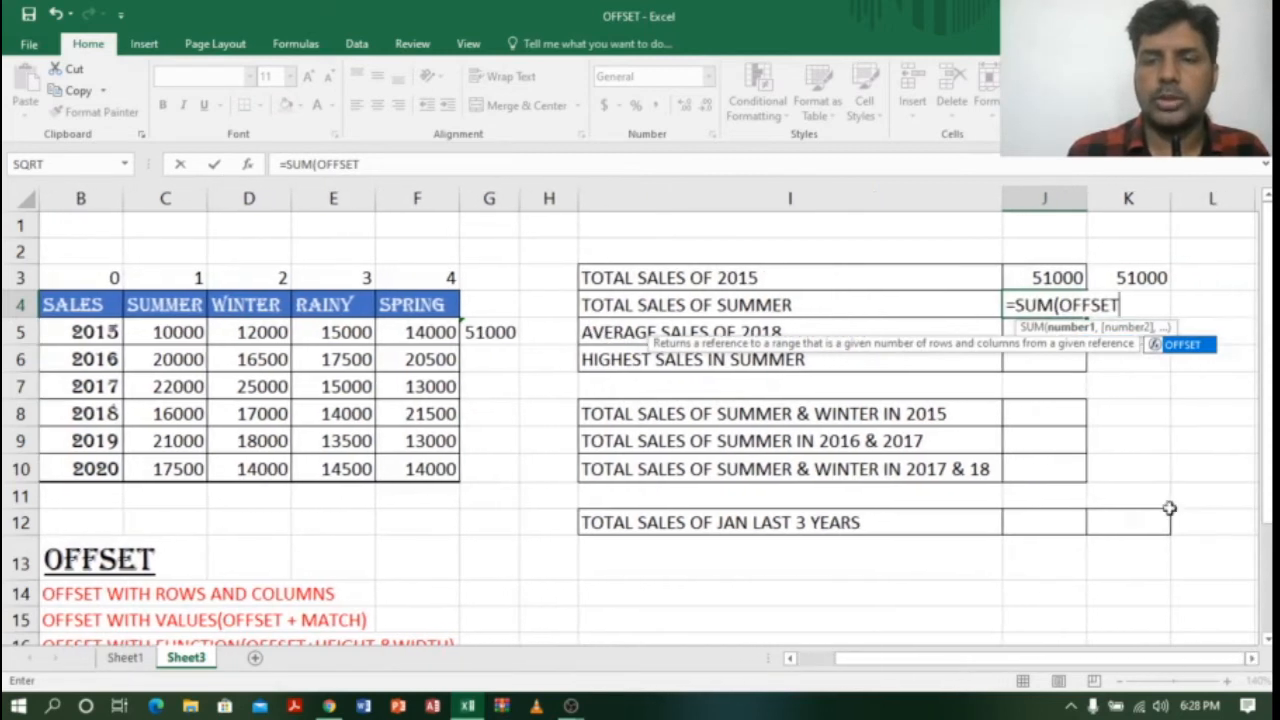
pyautogui.click(82, 305)
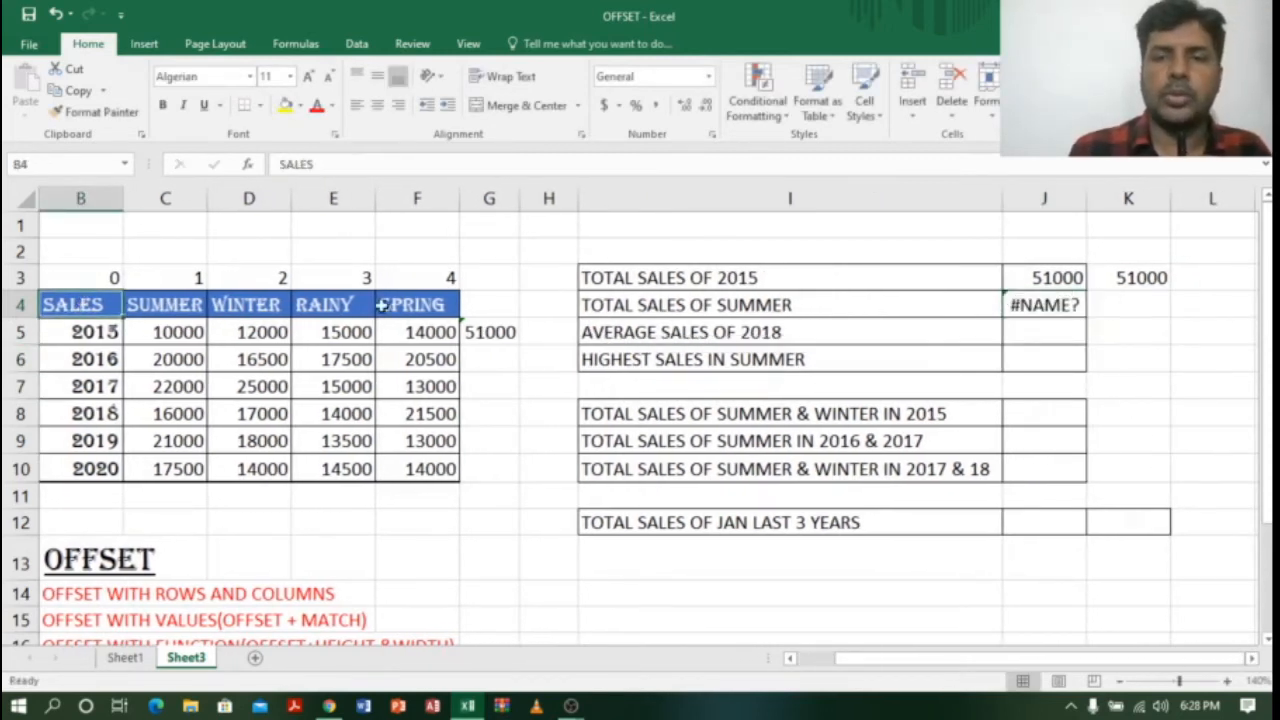
# Complete the Total Sales of Summer formula in J4 as =SUM(OFFSET(B4,1,1,6,1))
pyautogui.click(1055, 303)
pyautogui.doubleClick(1056, 304)
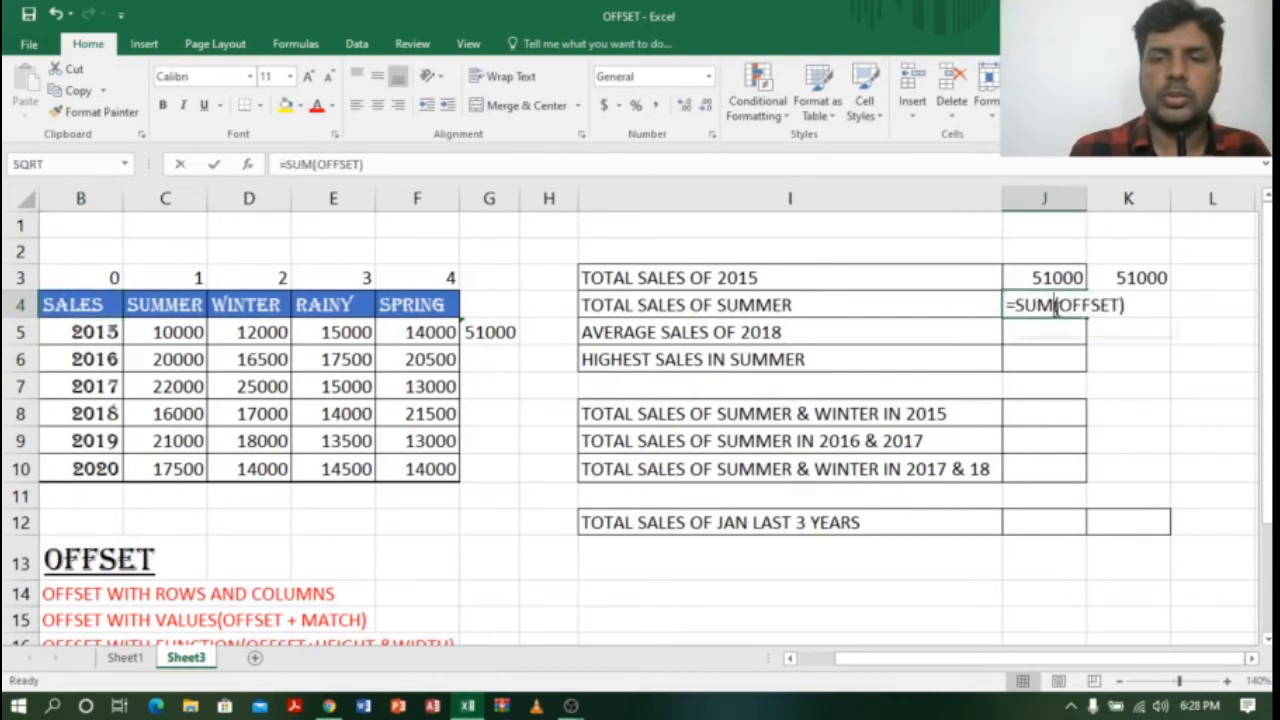
pyautogui.click(1119, 305)
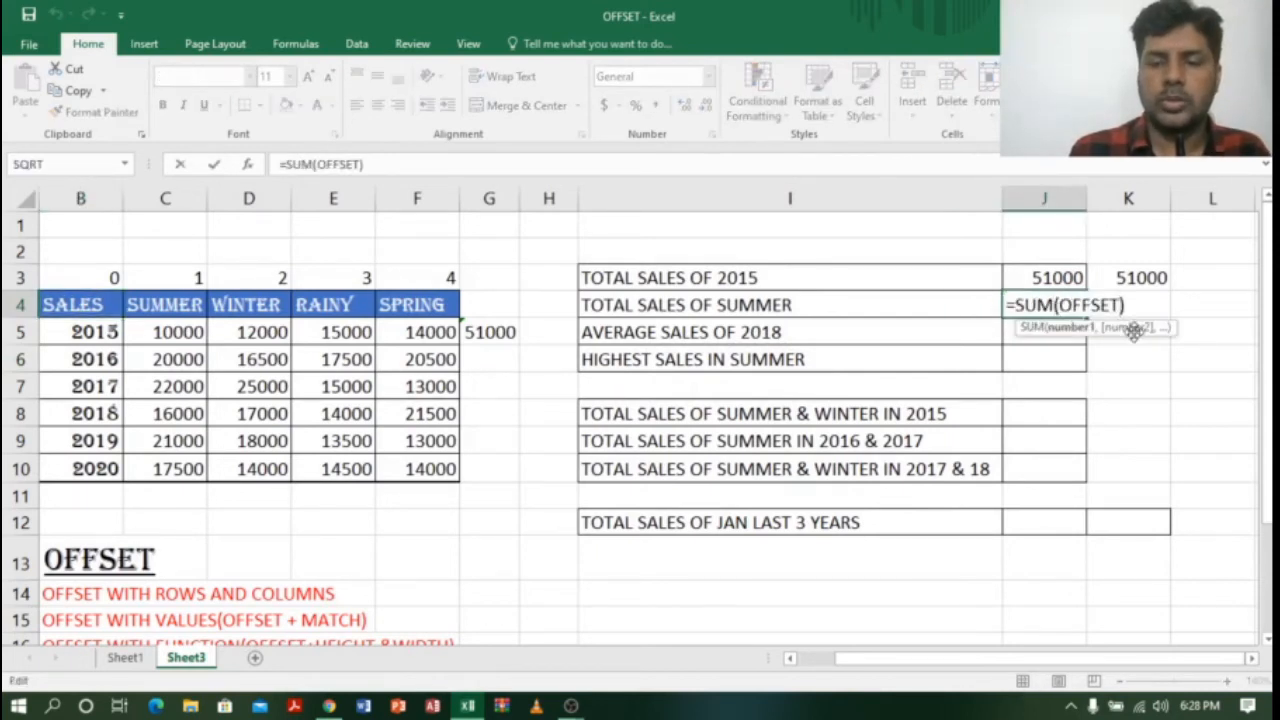
pyautogui.write('(')
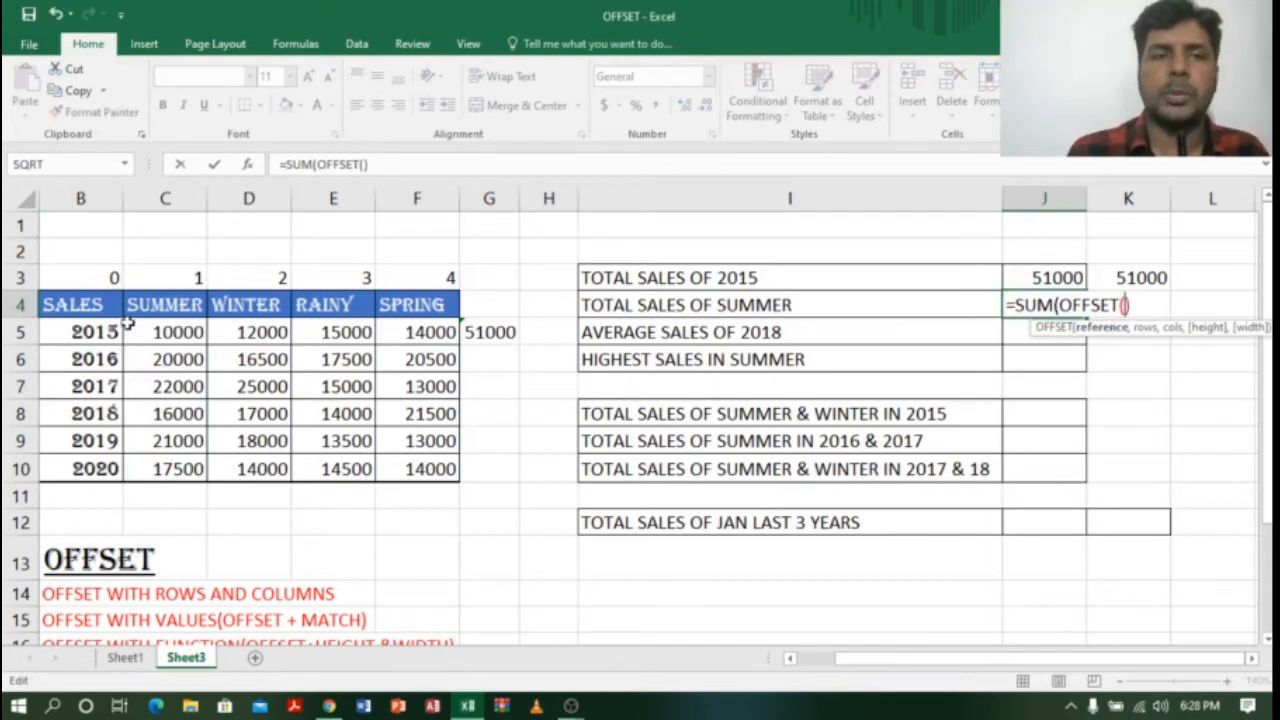
pyautogui.click(79, 304)
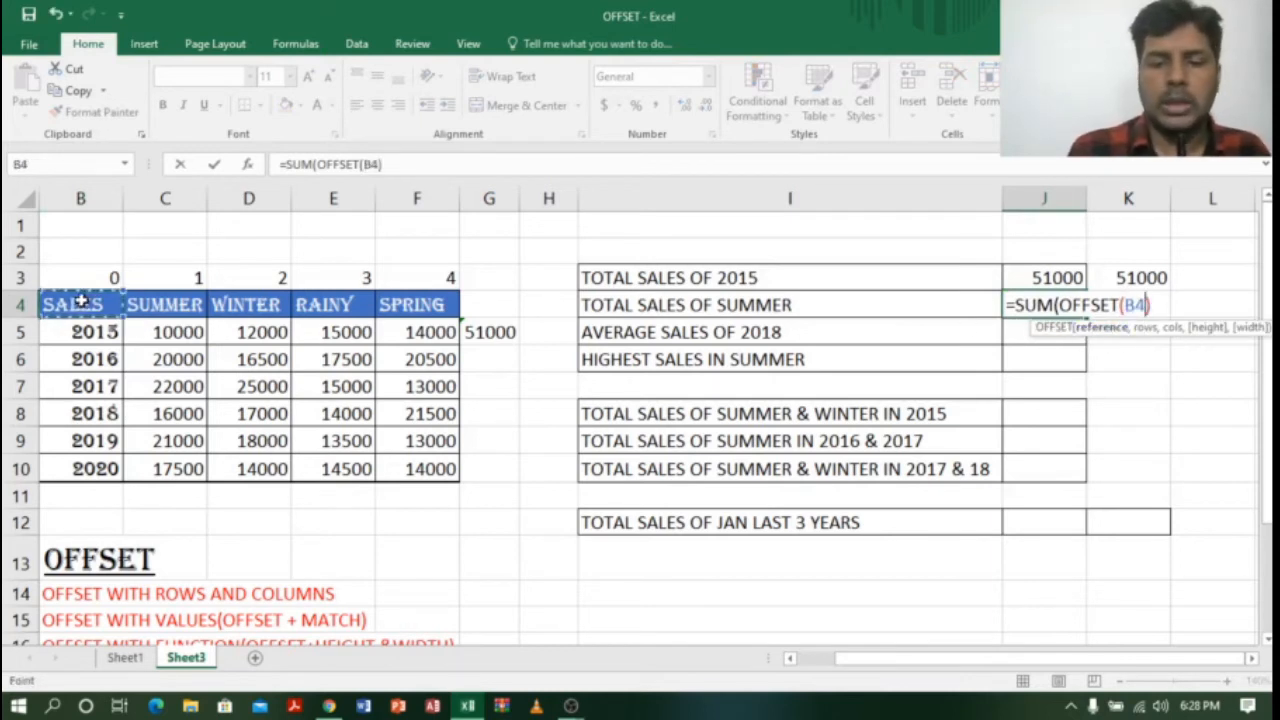
pyautogui.write(',')
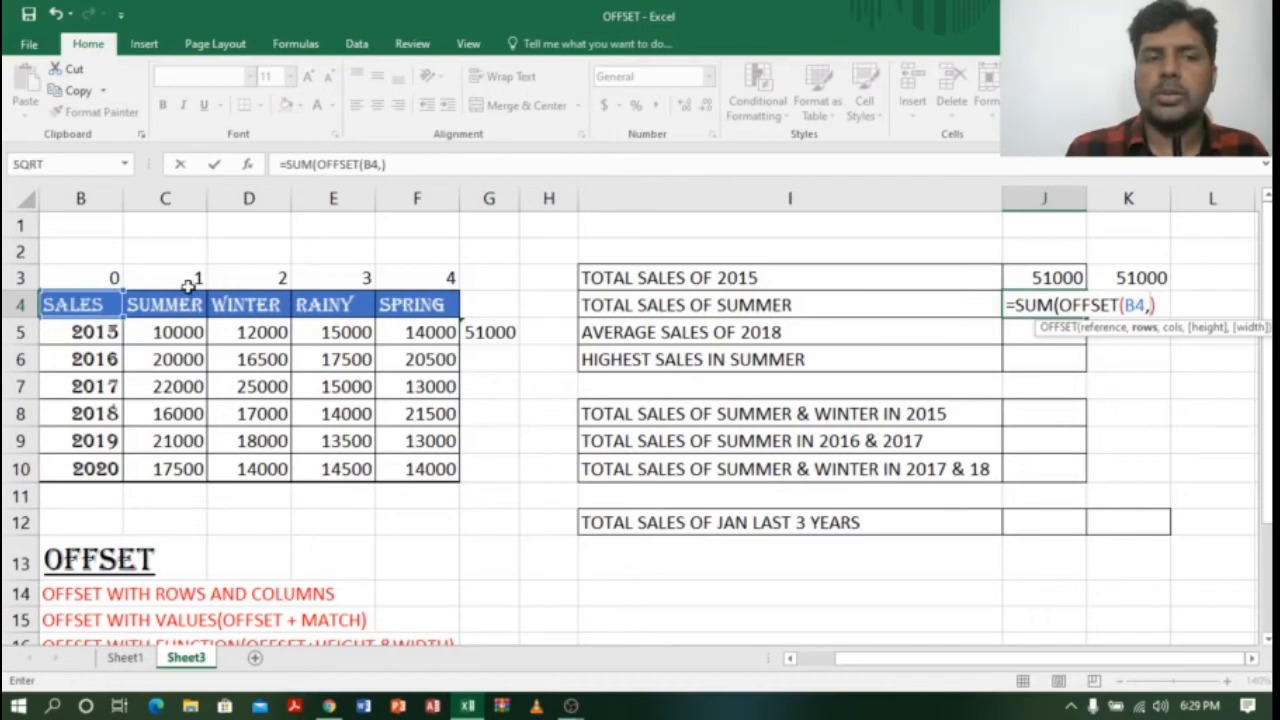
pyautogui.write('1')
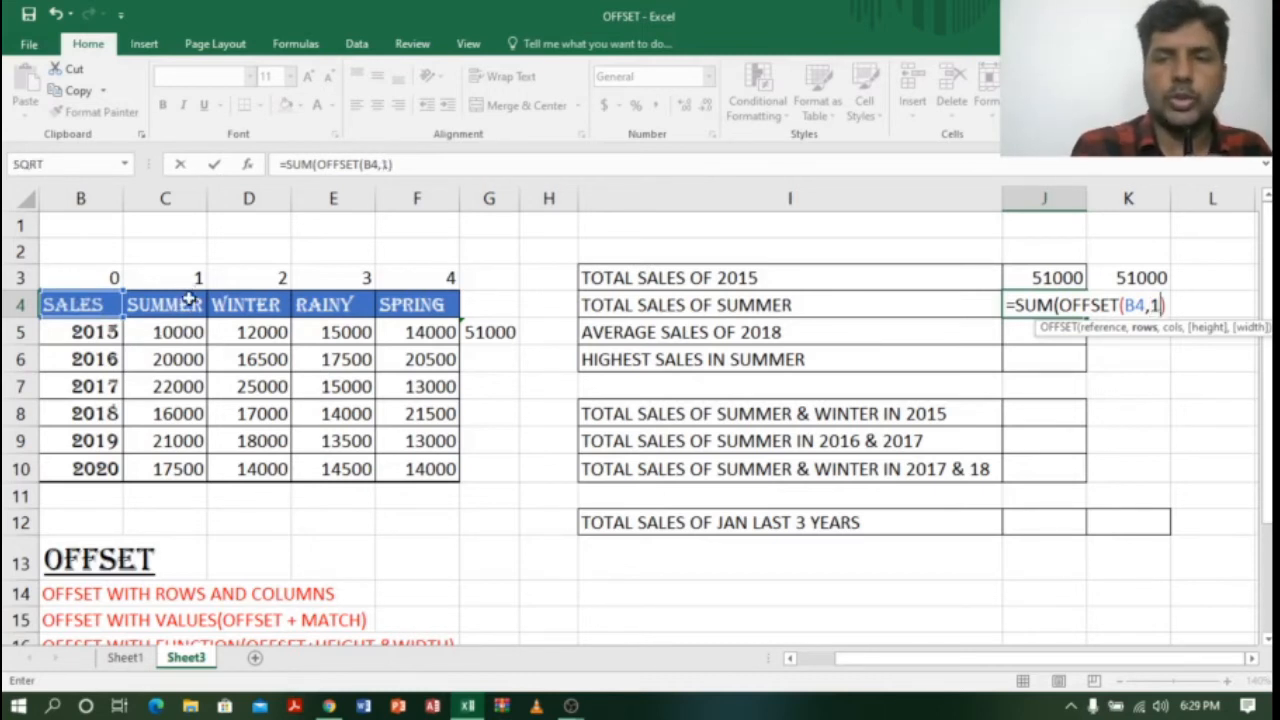
pyautogui.write(',1')
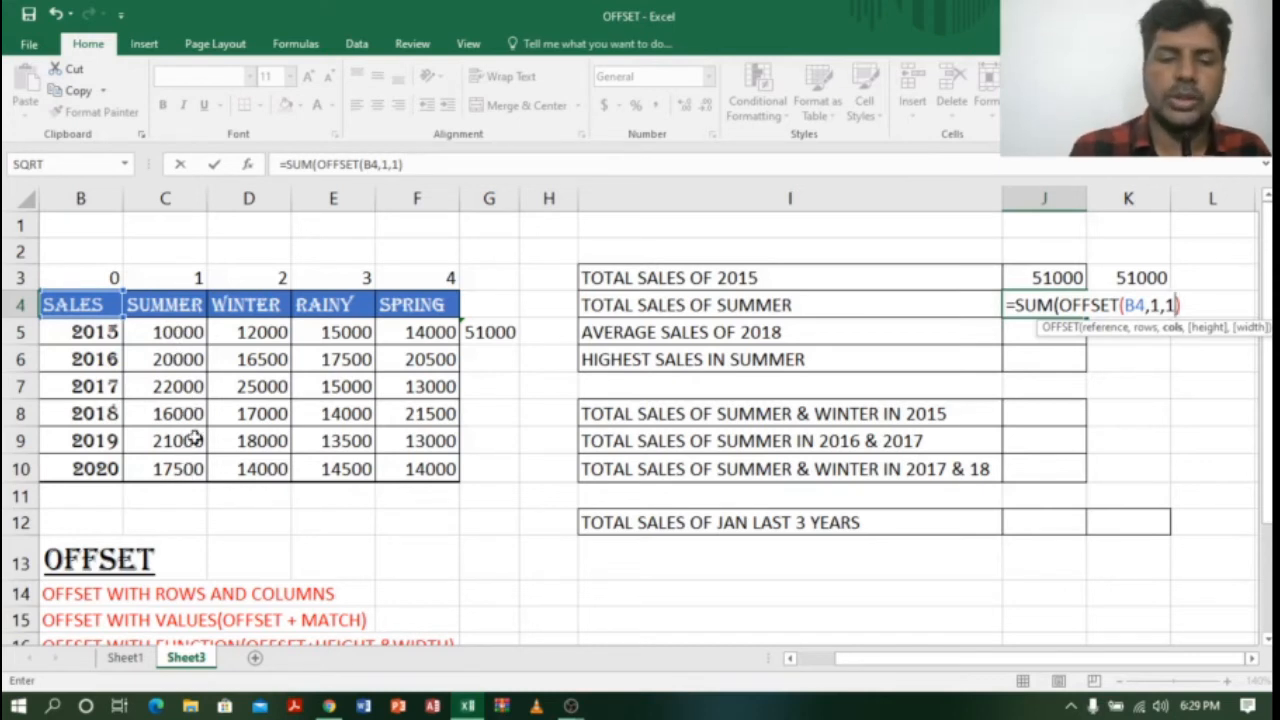
pyautogui.write(',')
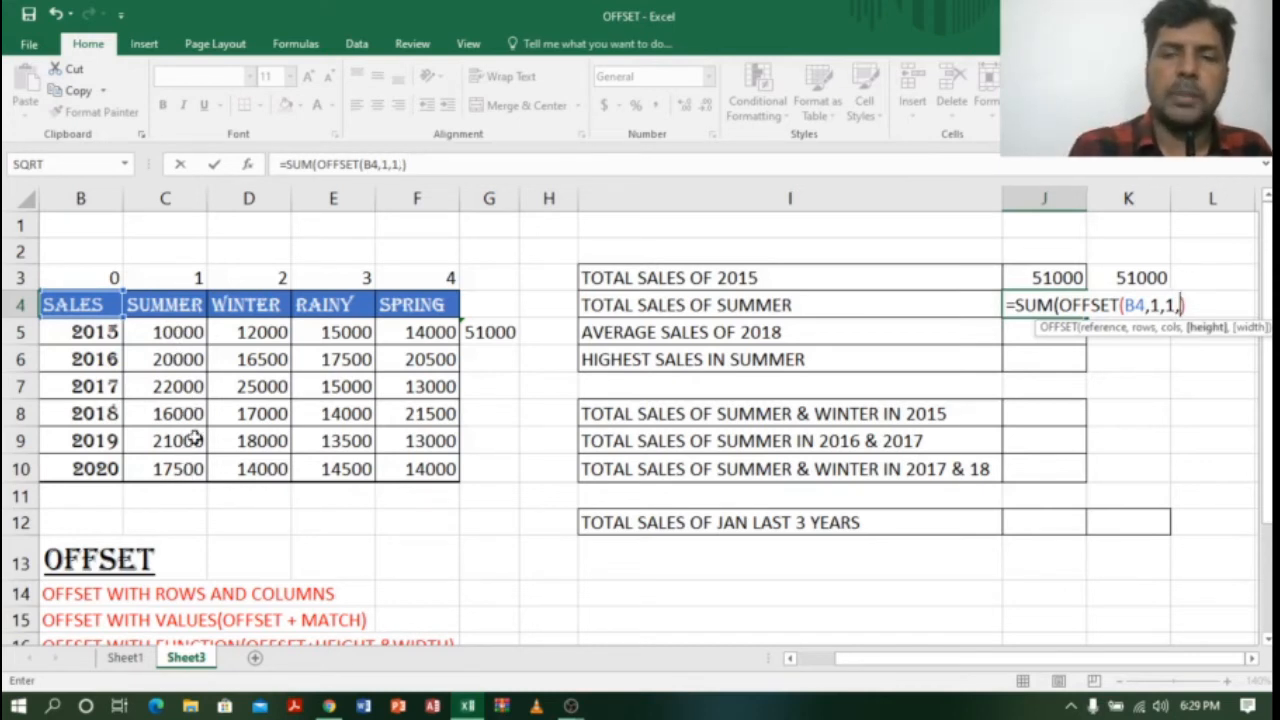
pyautogui.write('6,1')
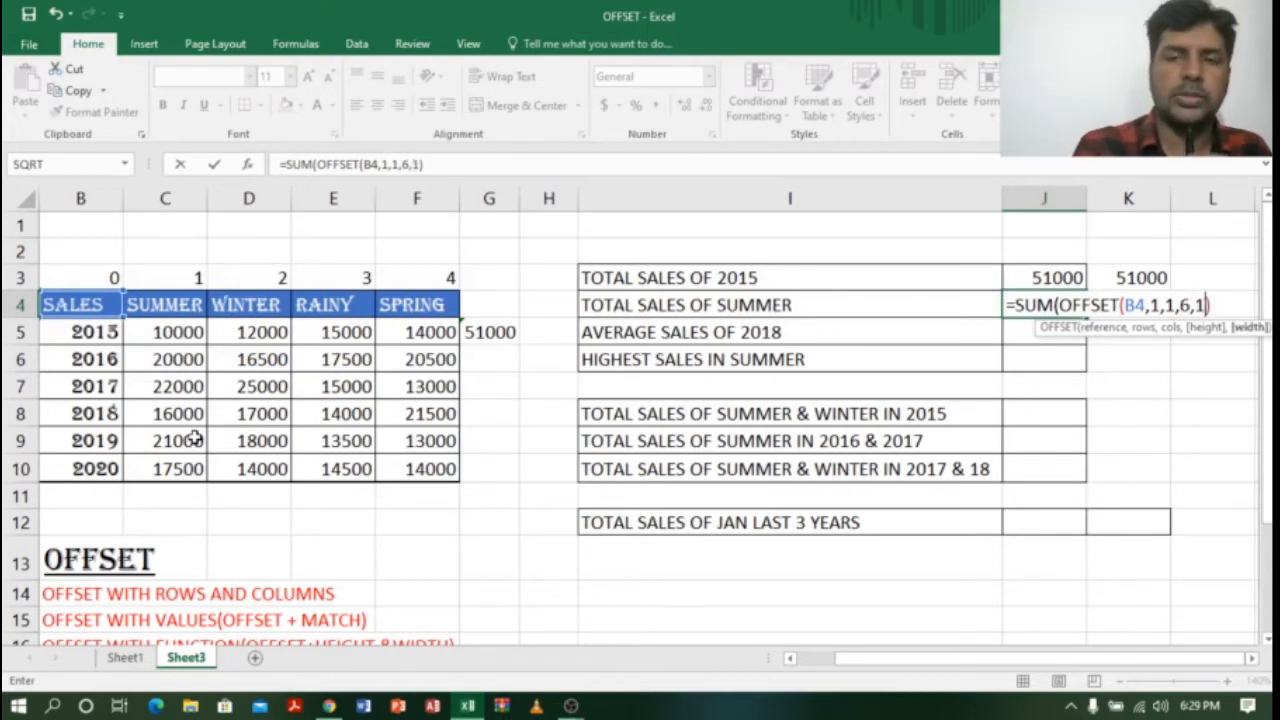
pyautogui.write(')')
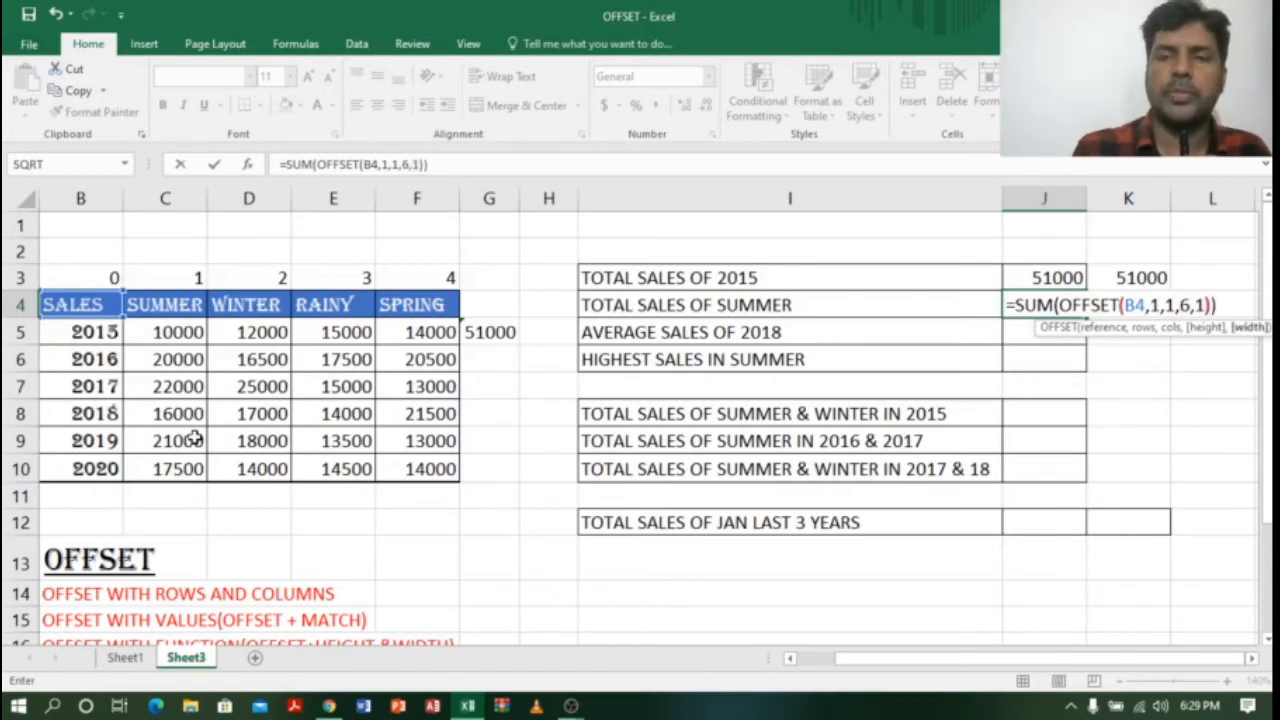
pyautogui.press('Return')
pyautogui.click(1043, 303)
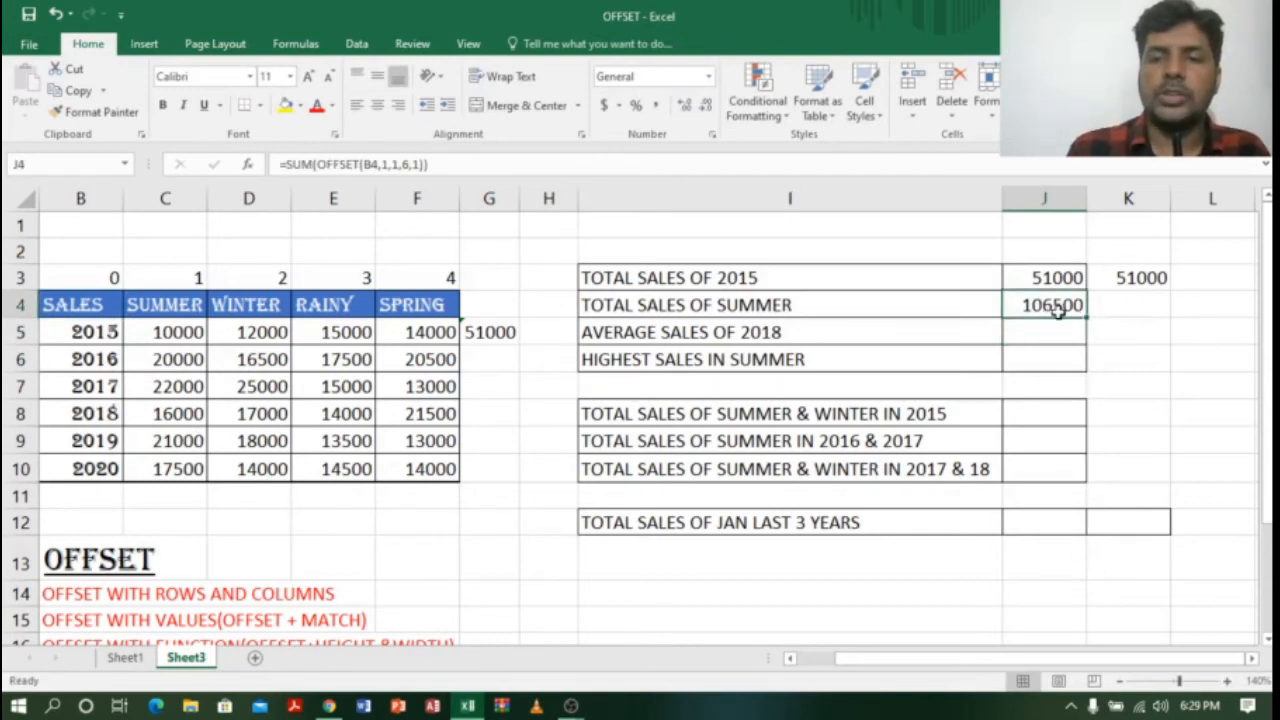
# Sum the Summer sales C5:C10 in C11 with AutoSum as a check on the J4 total
pyautogui.moveTo(1078, 664); pyautogui.dragTo(1014, 656)
pyautogui.moveTo(245, 335); pyautogui.dragTo(262, 468)
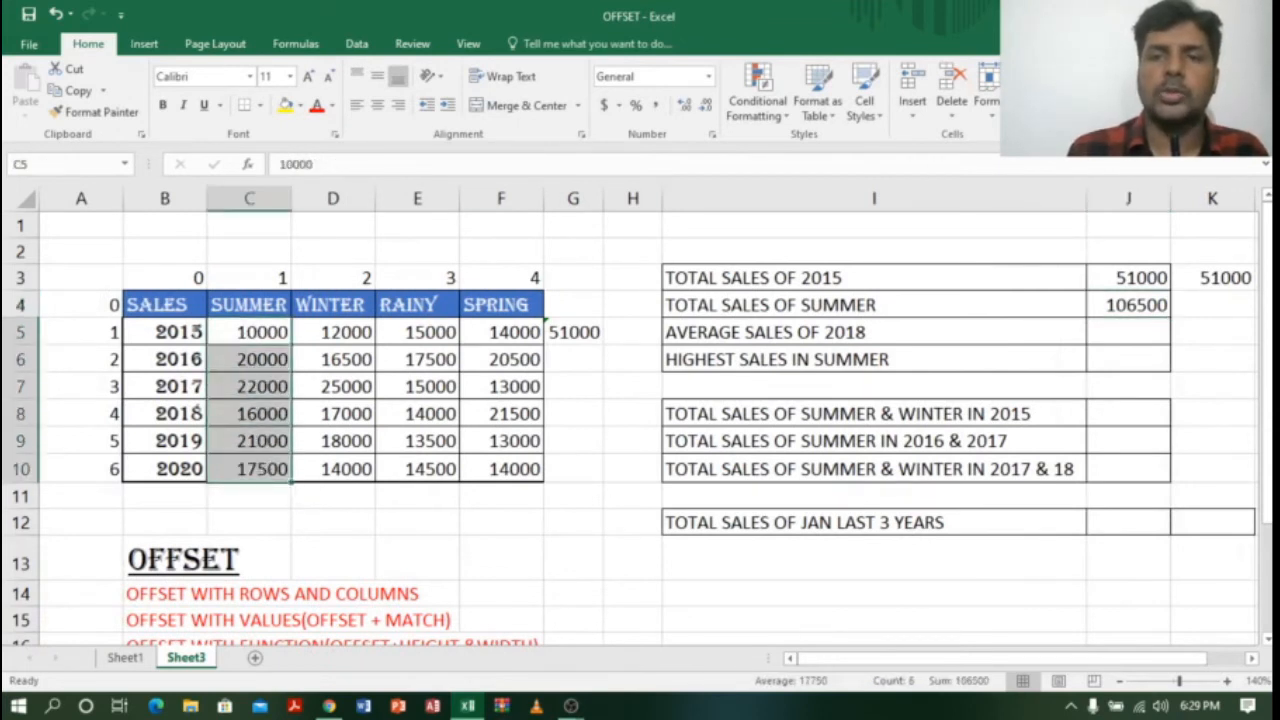
pyautogui.hotkey('alt', '=')
pyautogui.click(258, 498)
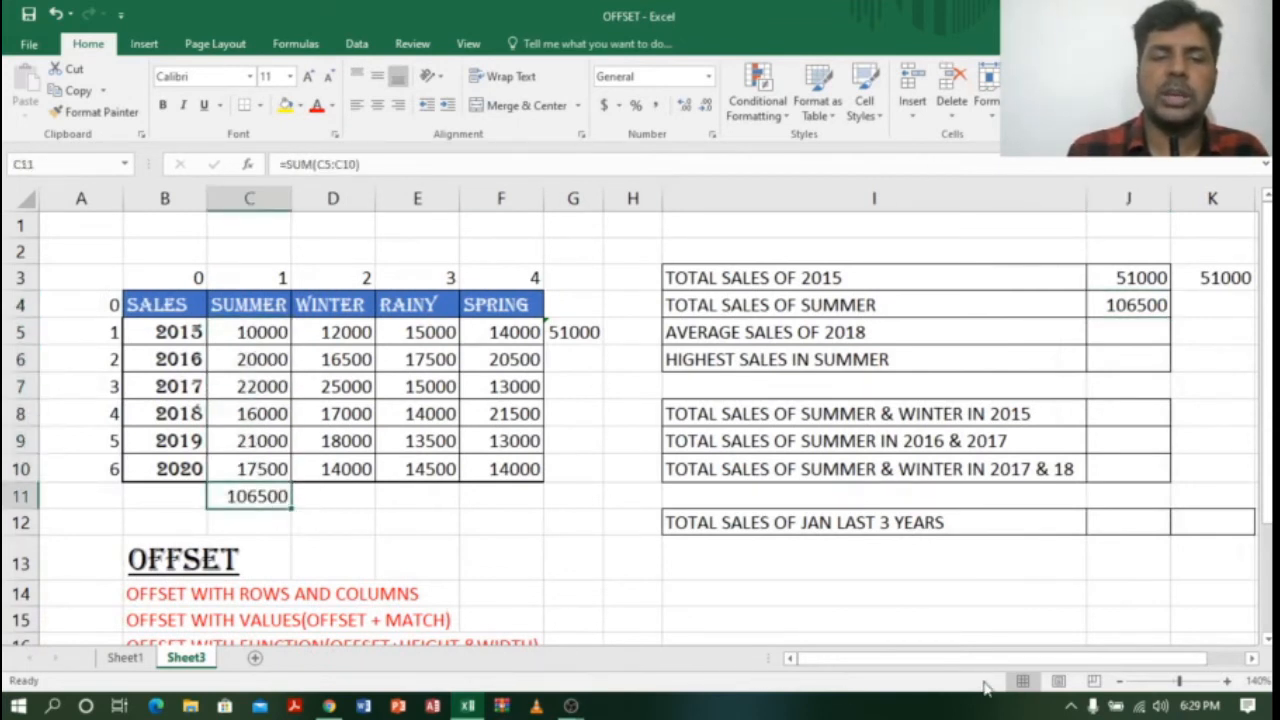
# Review the Total Sales of Summer formula in J4, and examine the 2018 sales in C8:F8 for the average
pyautogui.doubleClick(1152, 305)
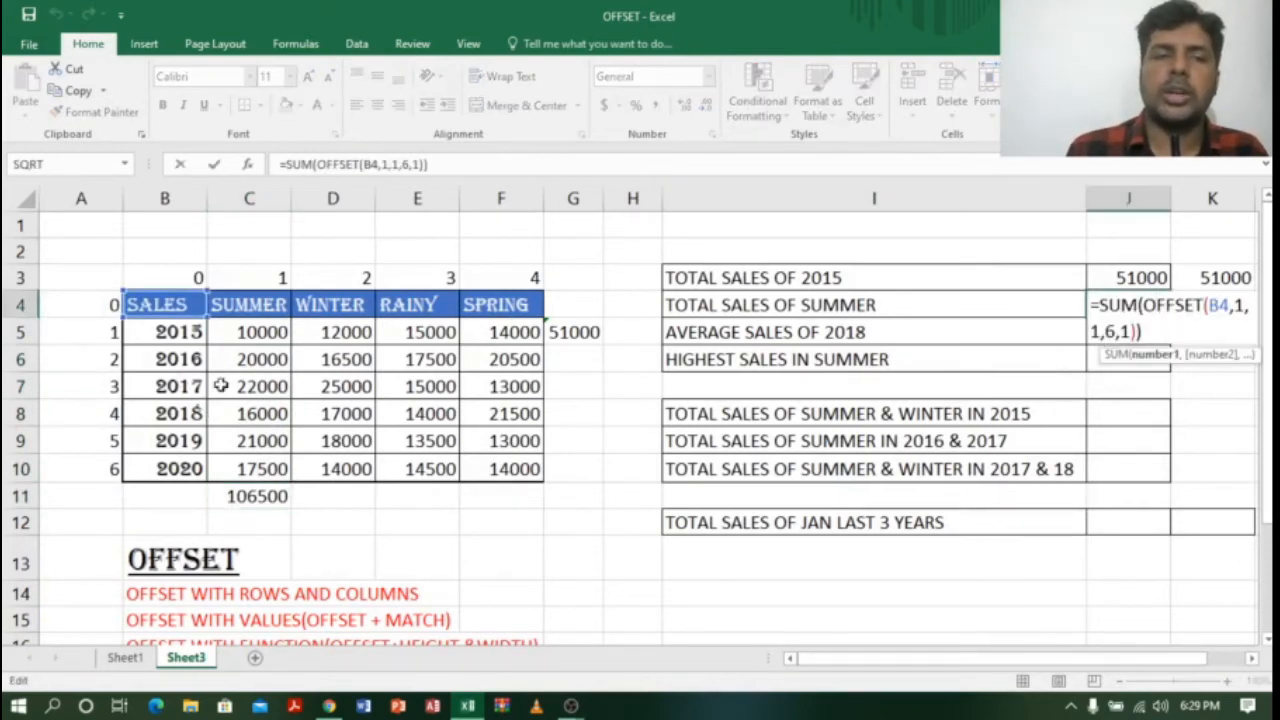
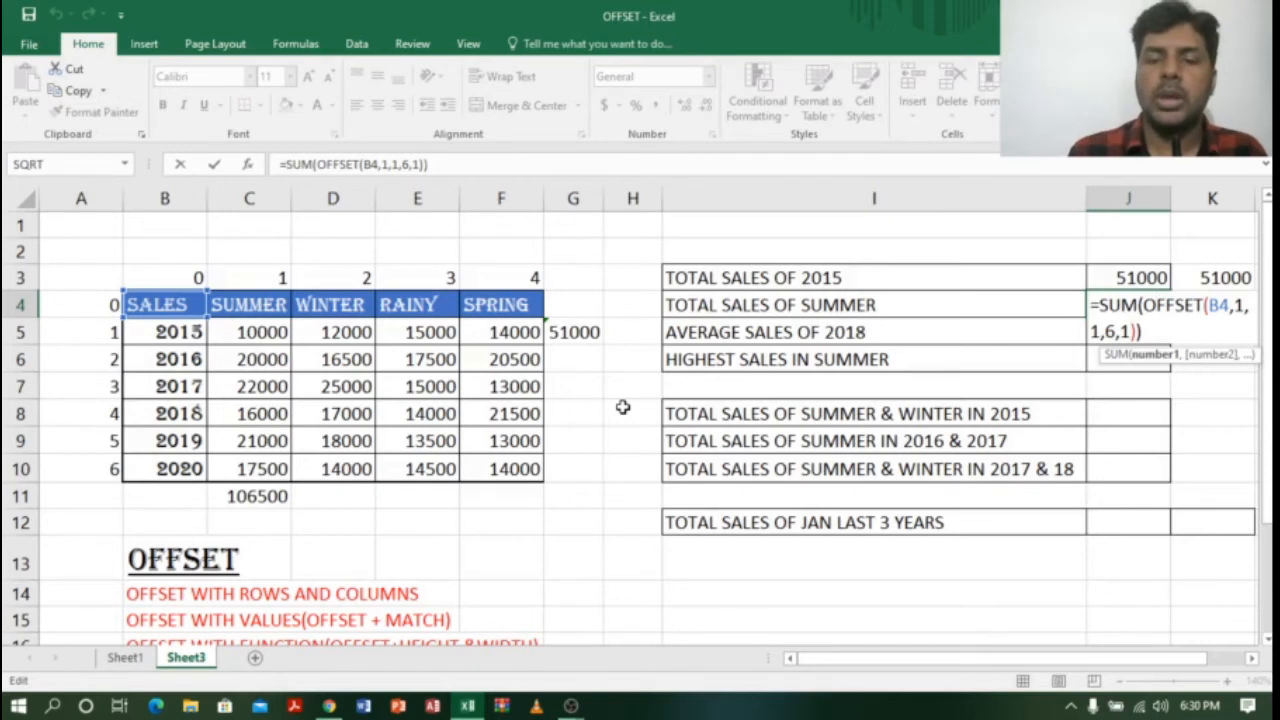
pyautogui.press('Return')
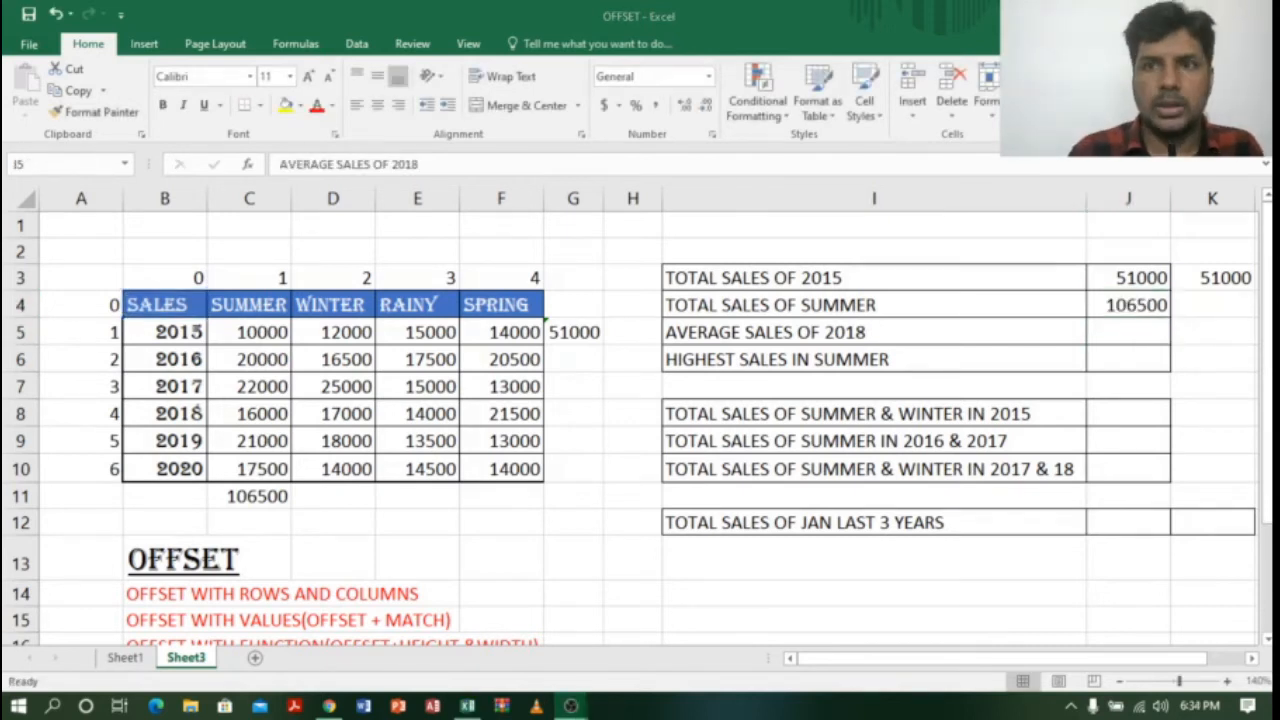
pyautogui.click(699, 334)
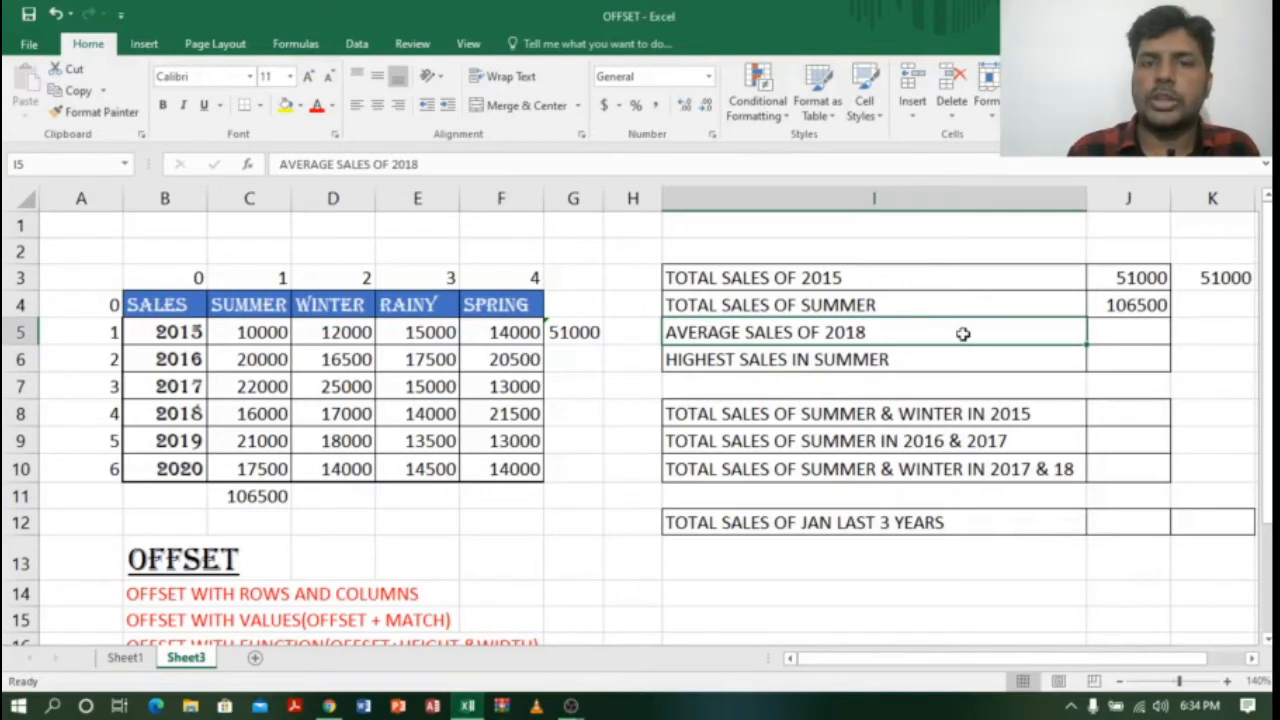
pyautogui.click(255, 413)
pyautogui.moveTo(333, 413); pyautogui.dragTo(530, 413)
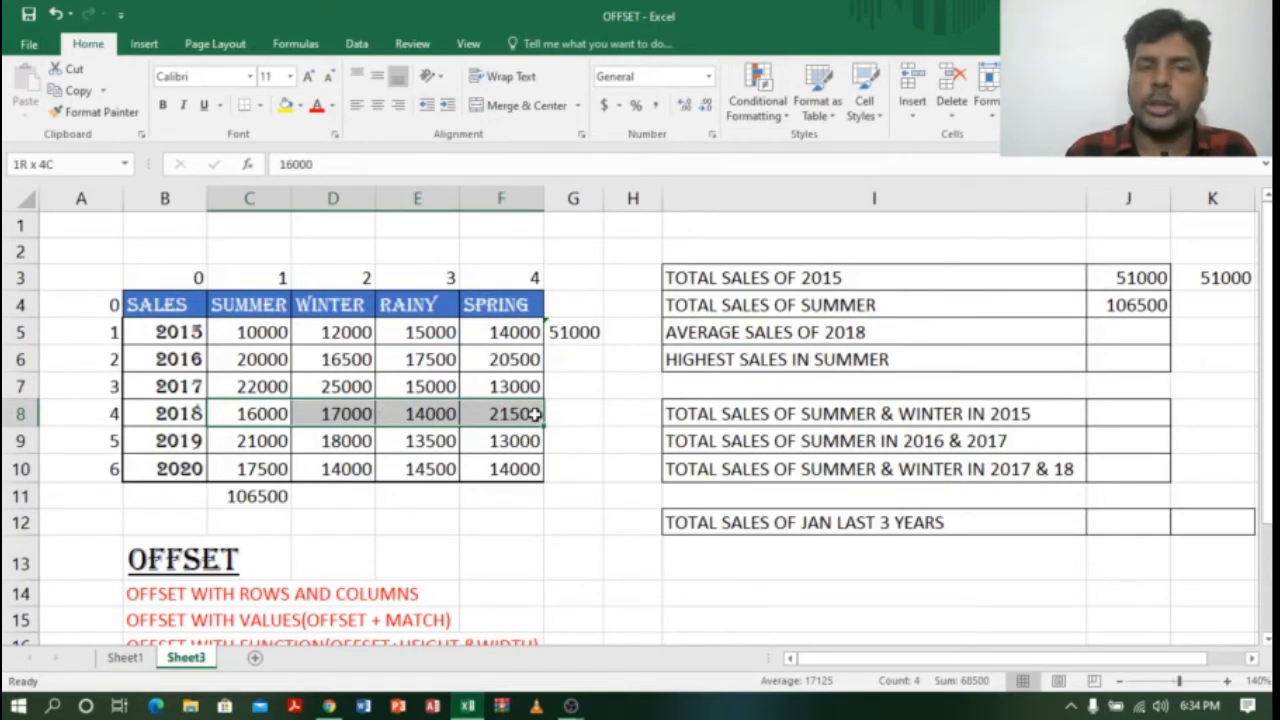
pyautogui.moveTo(536, 413); pyautogui.dragTo(536, 413)
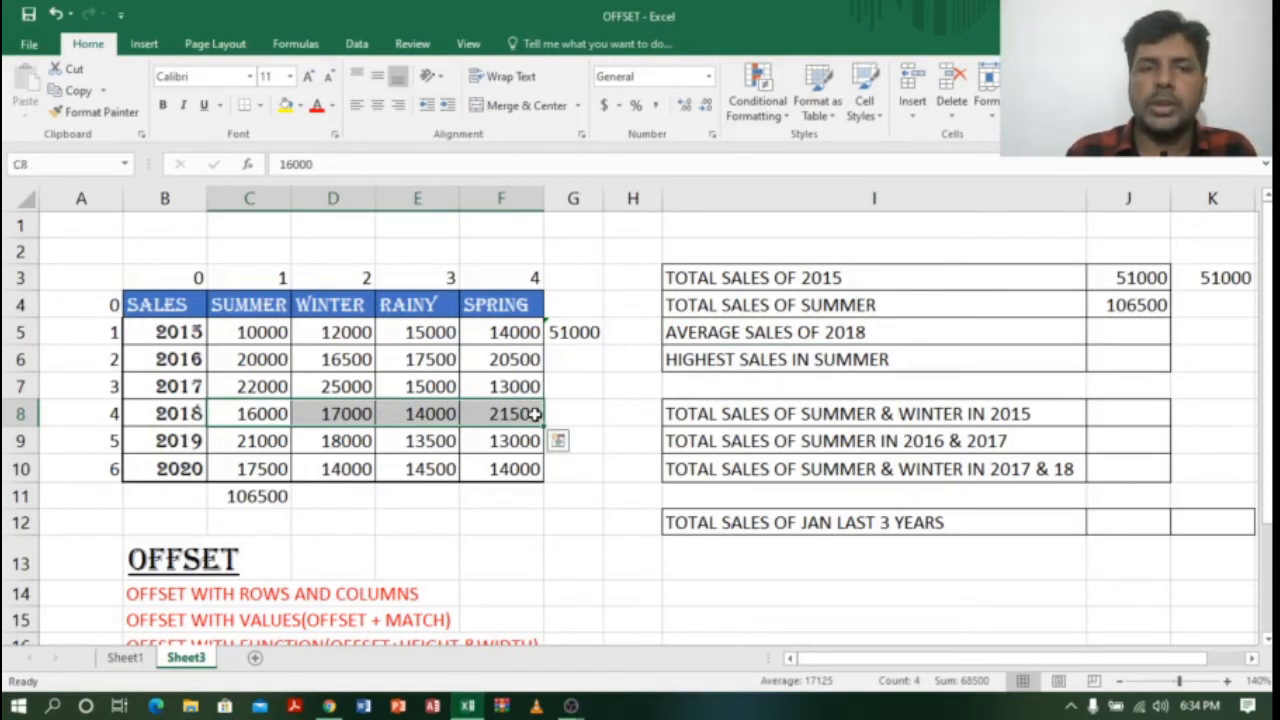
# Trace the row and column offsets from B4 to the first 2018 value in C8, and the range width across C8:F8
pyautogui.click(112, 413)
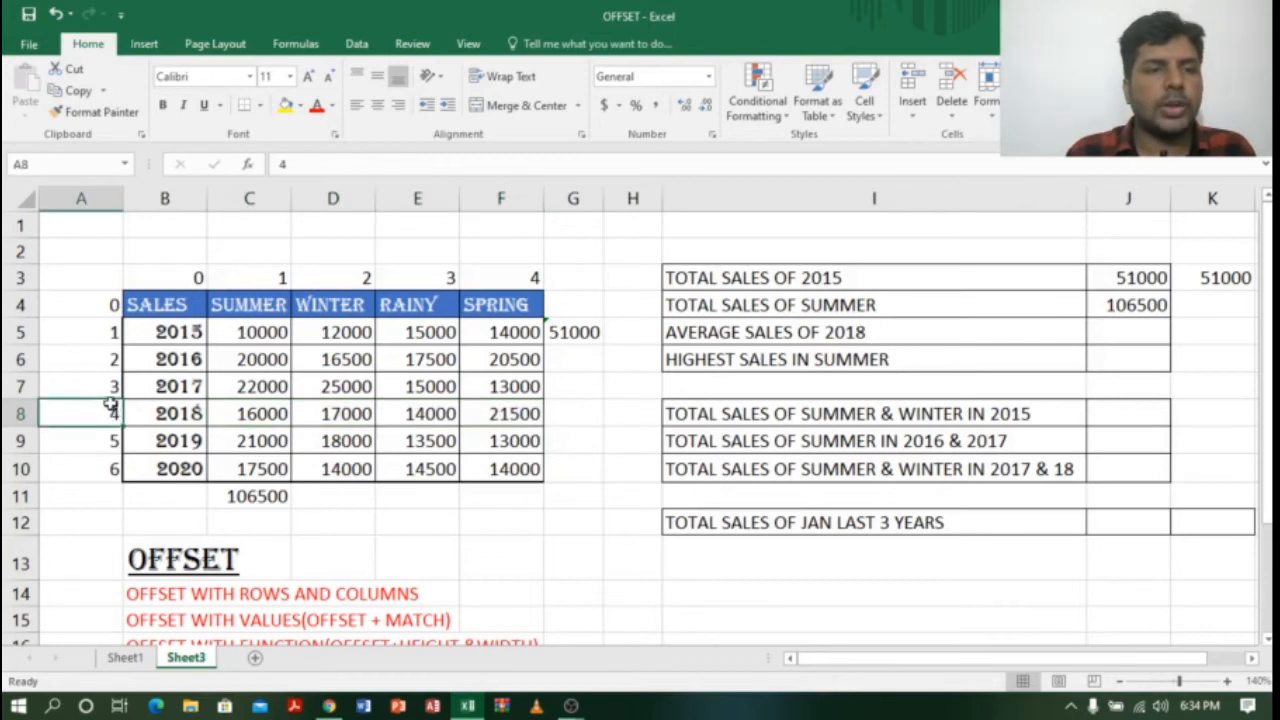
pyautogui.click(157, 303)
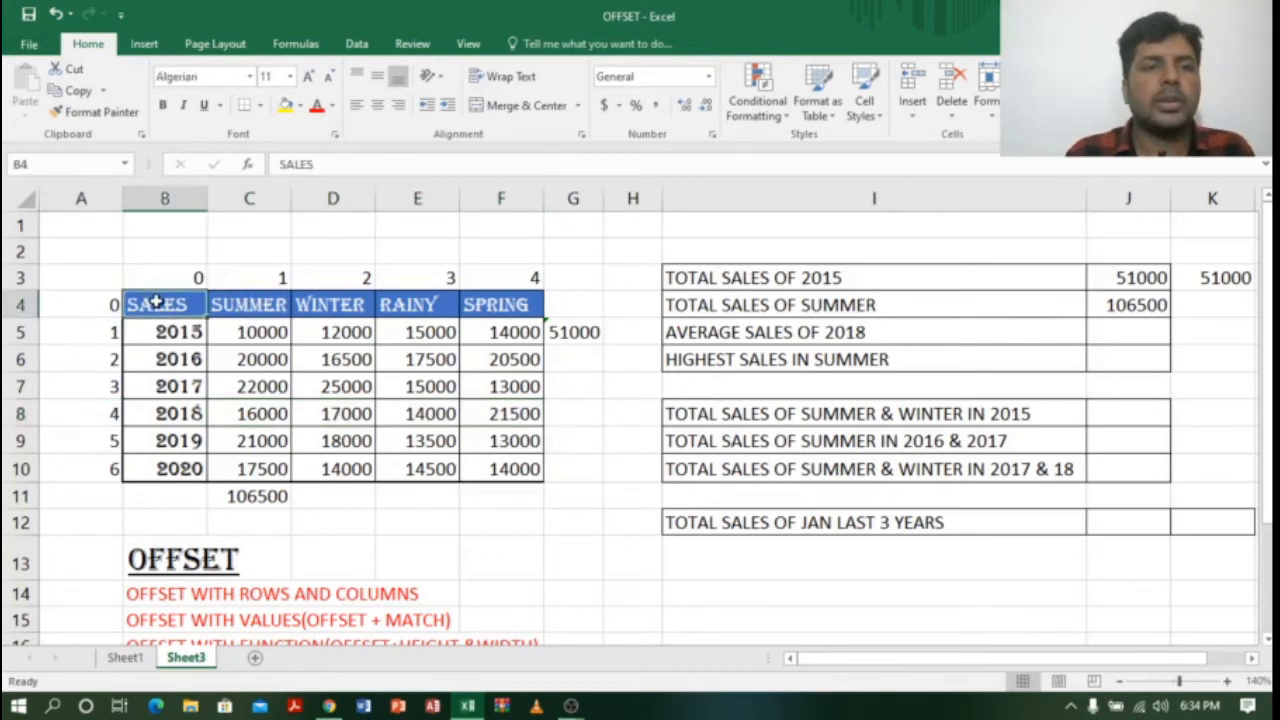
pyautogui.click(92, 414)
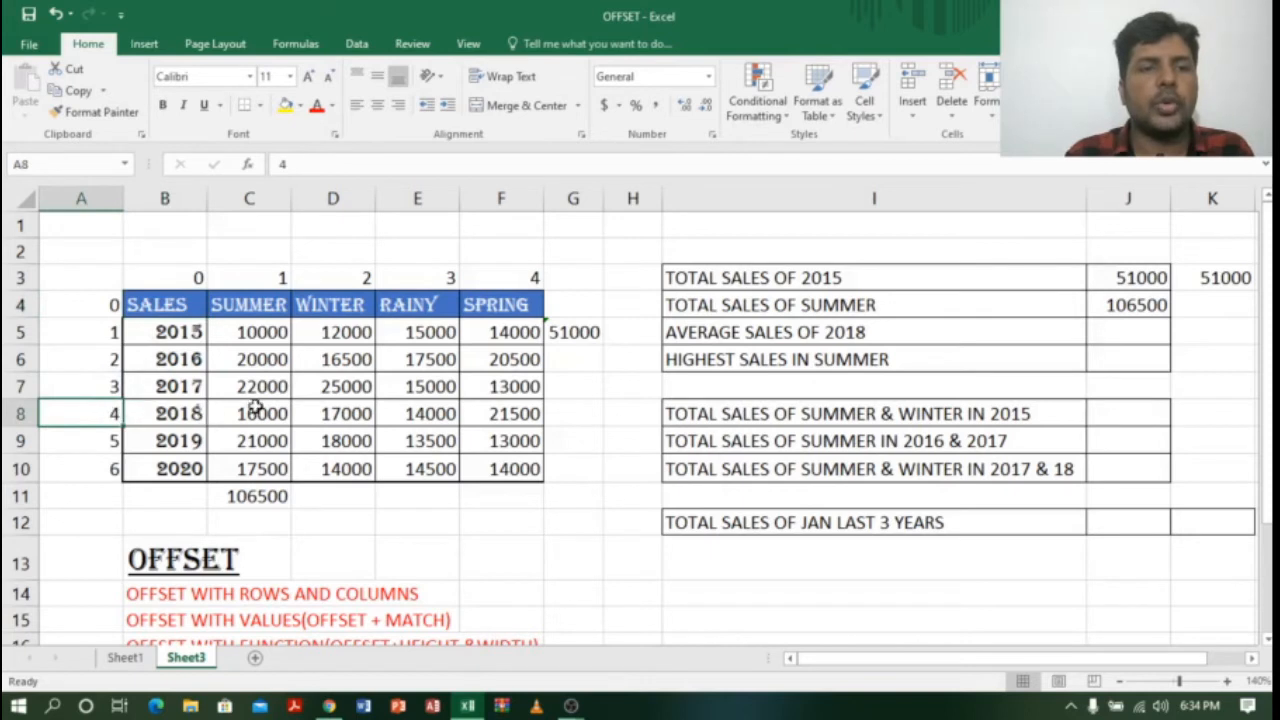
pyautogui.click(272, 277)
pyautogui.click(270, 414)
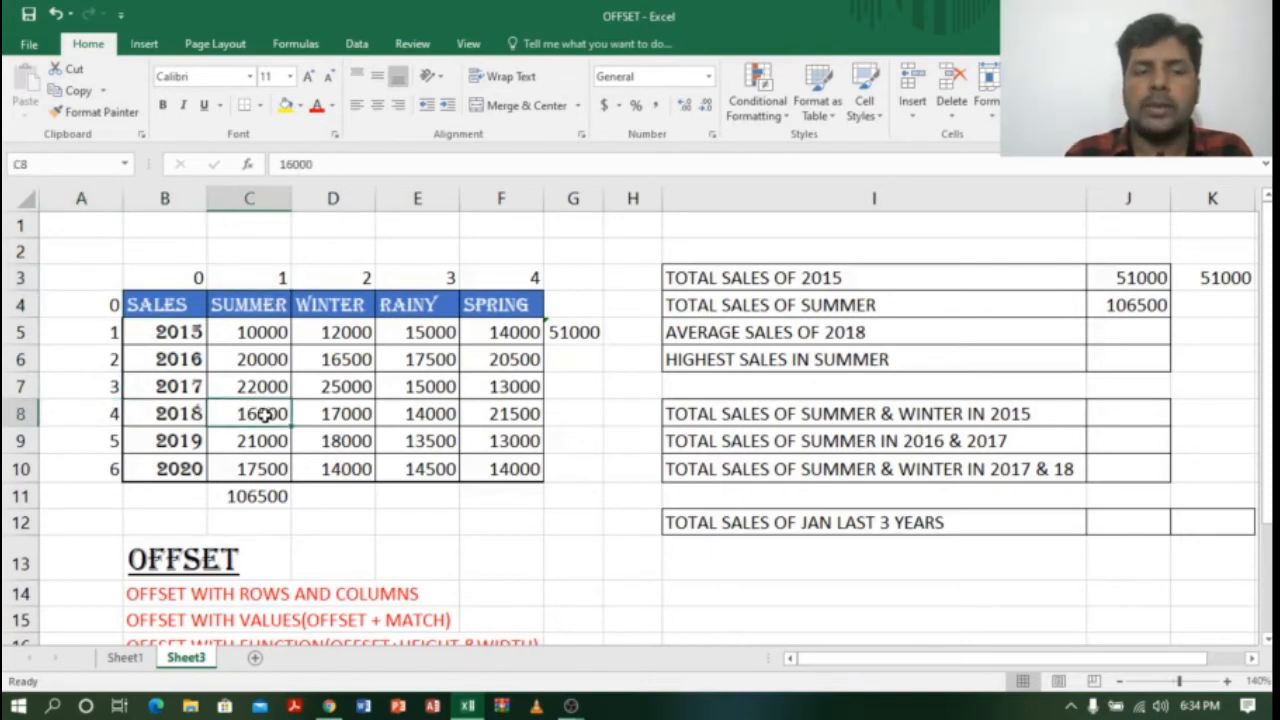
pyautogui.moveTo(262, 414); pyautogui.dragTo(515, 412)
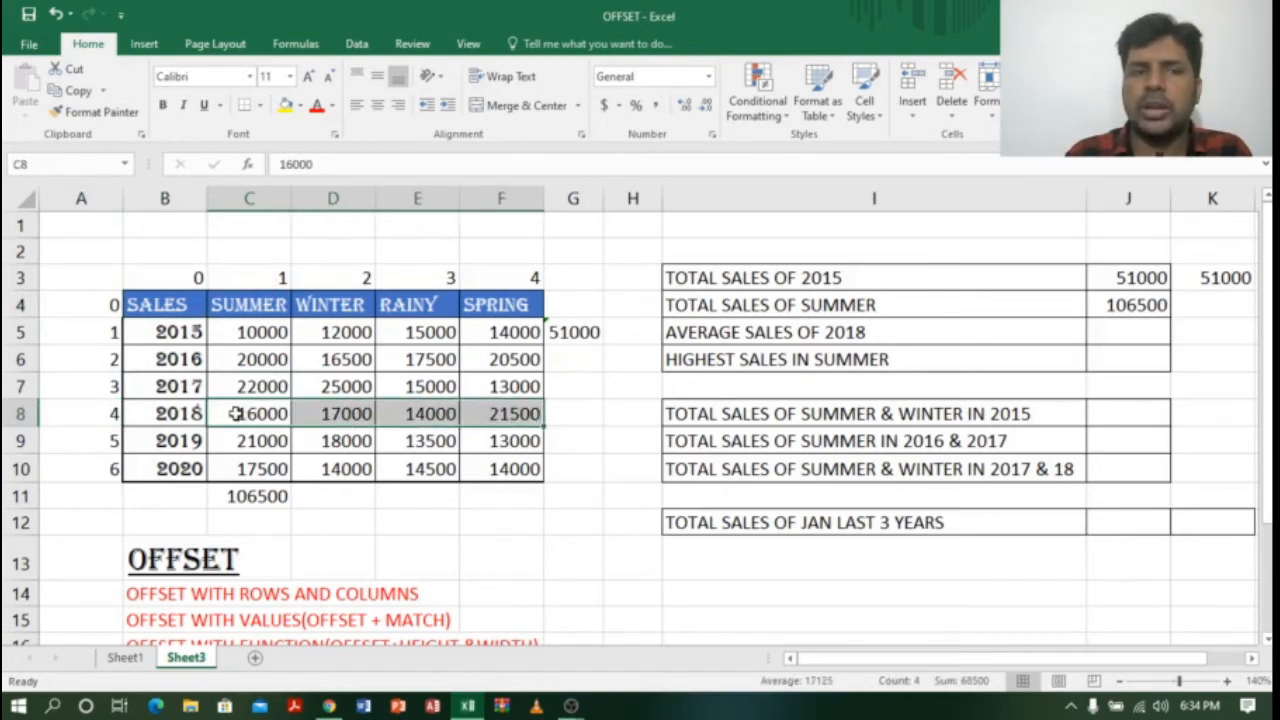
# Start an AVERAGE formula with a nested OFFSET in J5 for the average sales of 2018
pyautogui.click(1131, 338)
pyautogui.write('=')
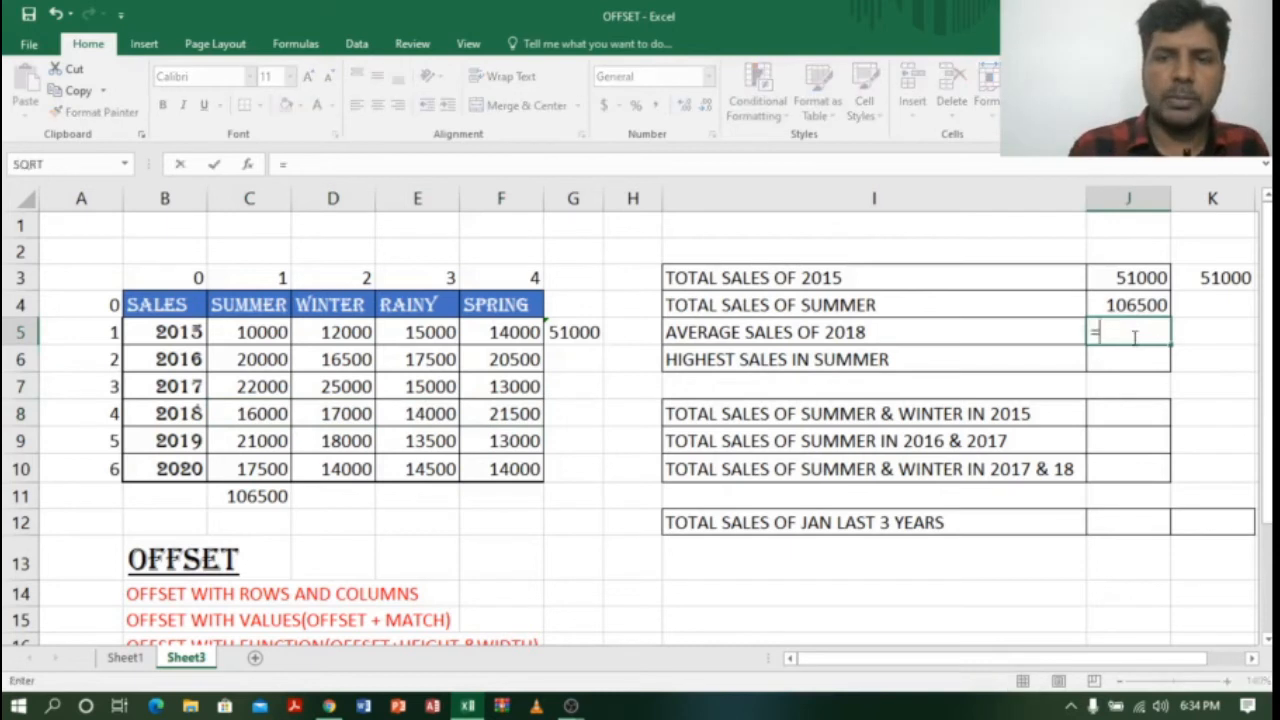
pyautogui.write('AV')
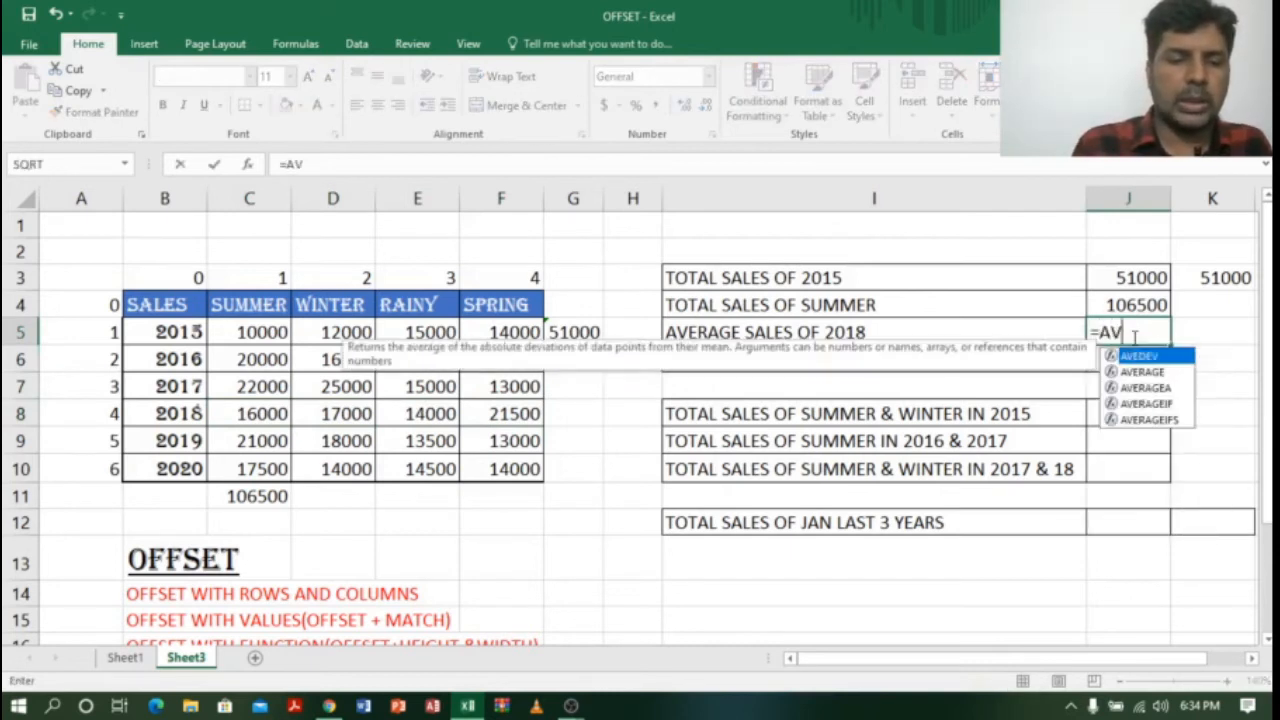
pyautogui.write('ERAGE')
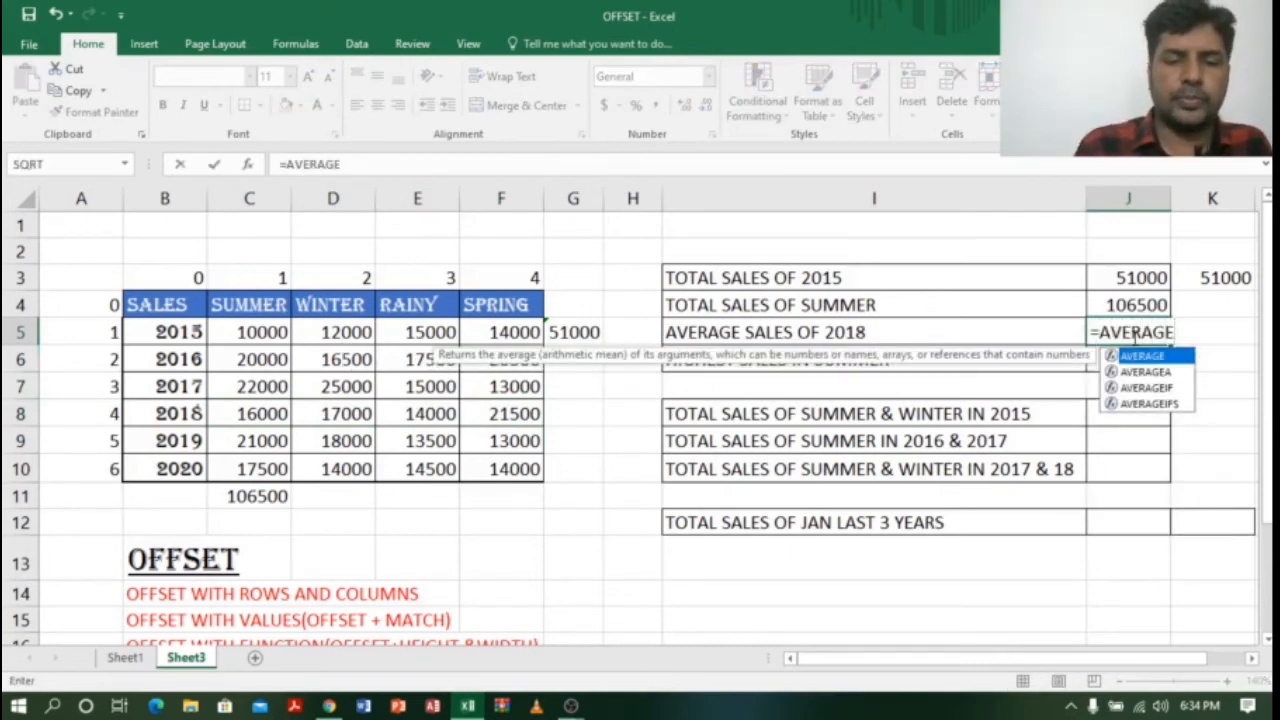
pyautogui.write('(OFFSE')
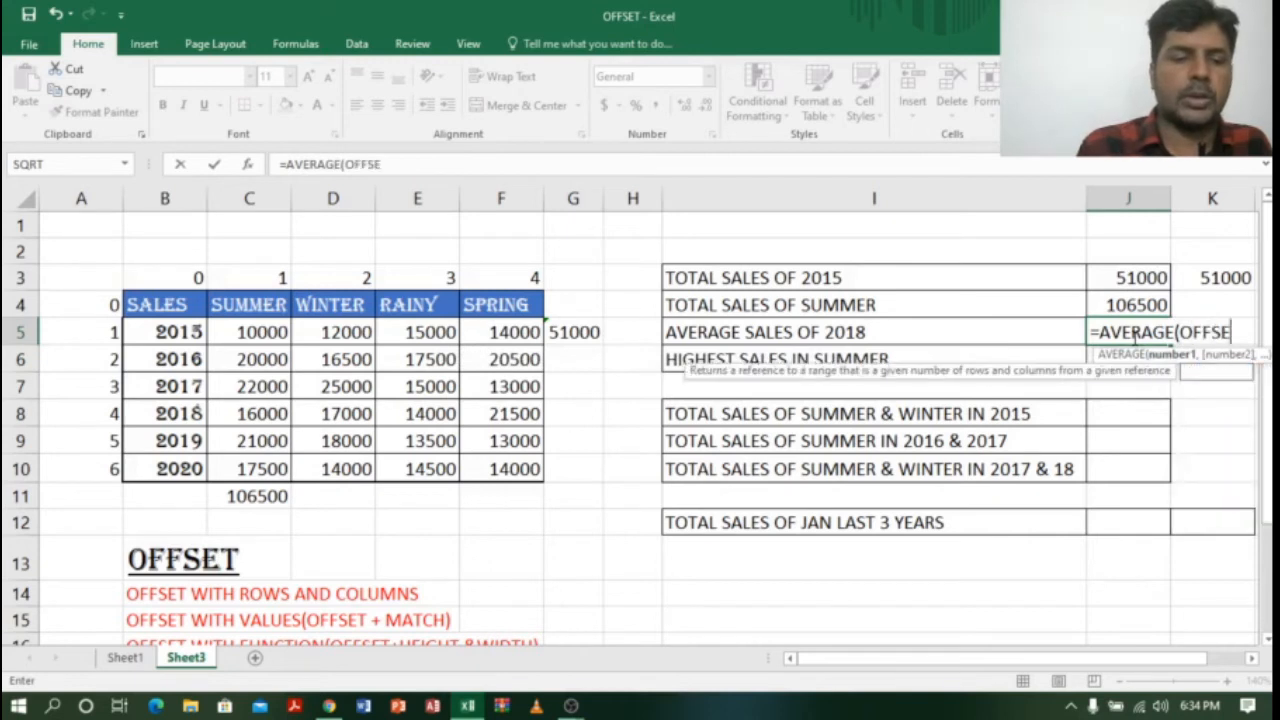
pyautogui.write('T(')
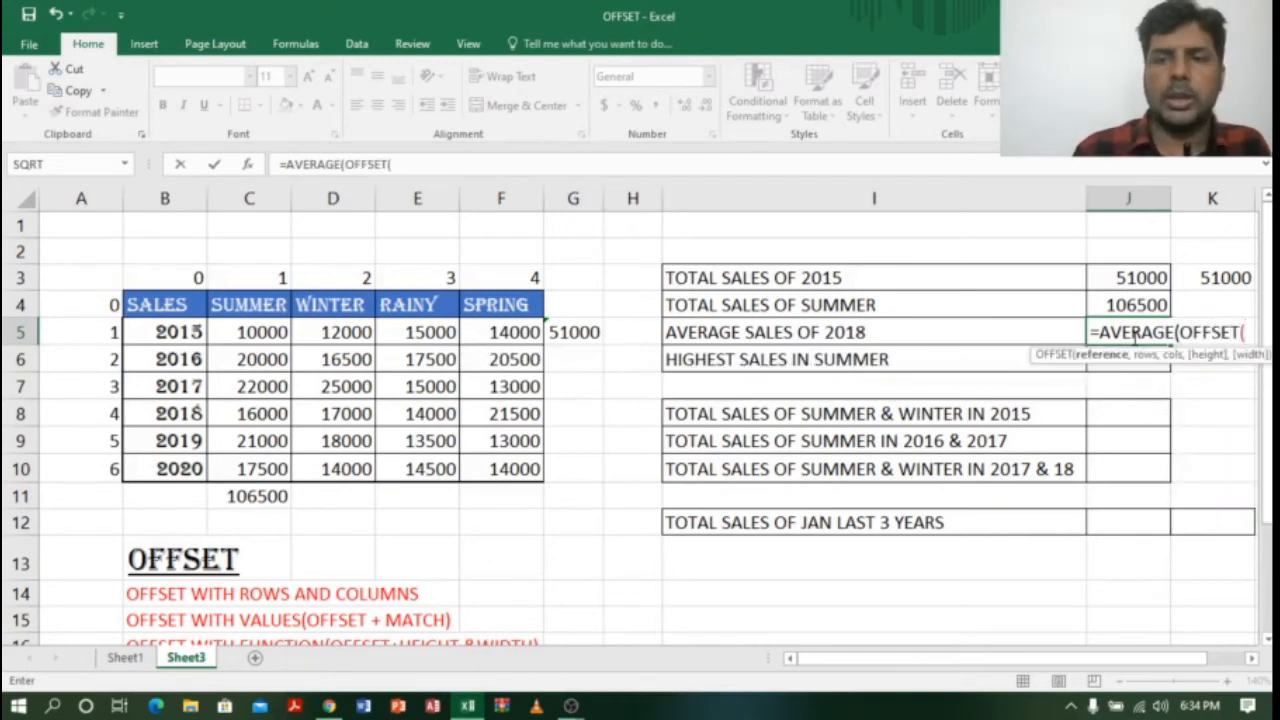
# Complete the Average Sales of 2018 formula in J5 as =AVERAGE(OFFSET(B4,4,1,1,4)) and review it
pyautogui.click(160, 303)
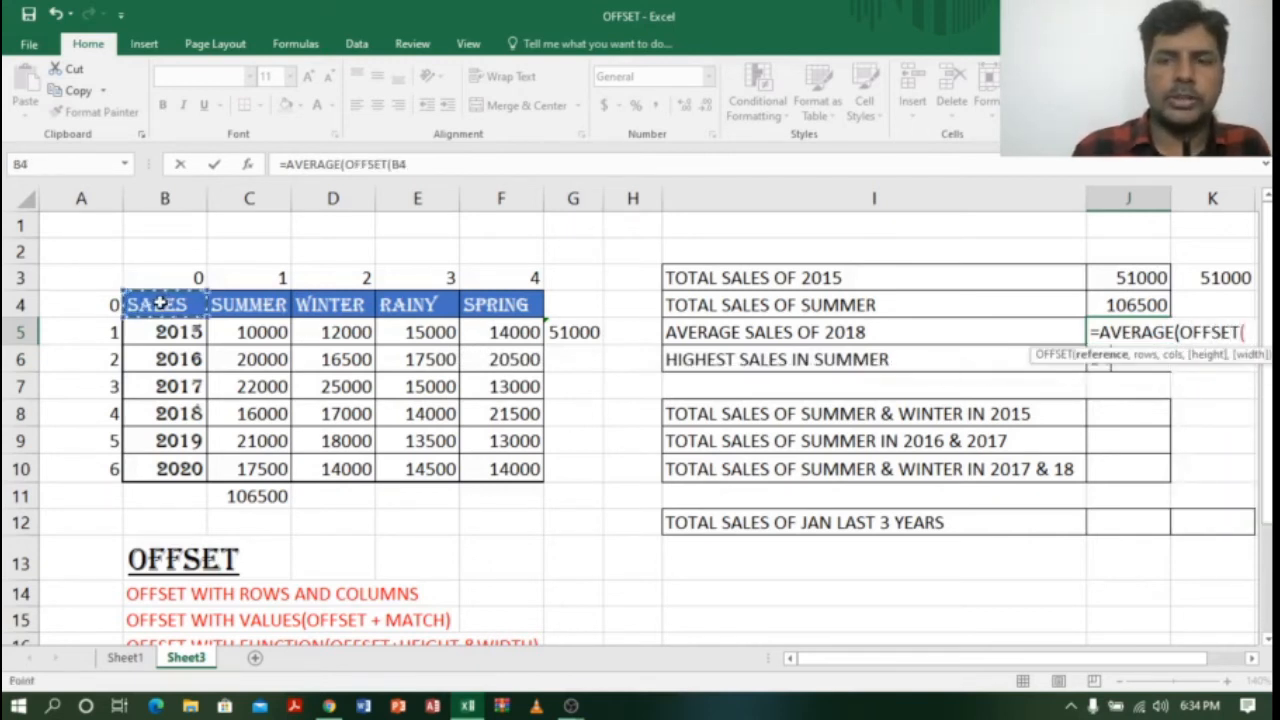
pyautogui.write(',')
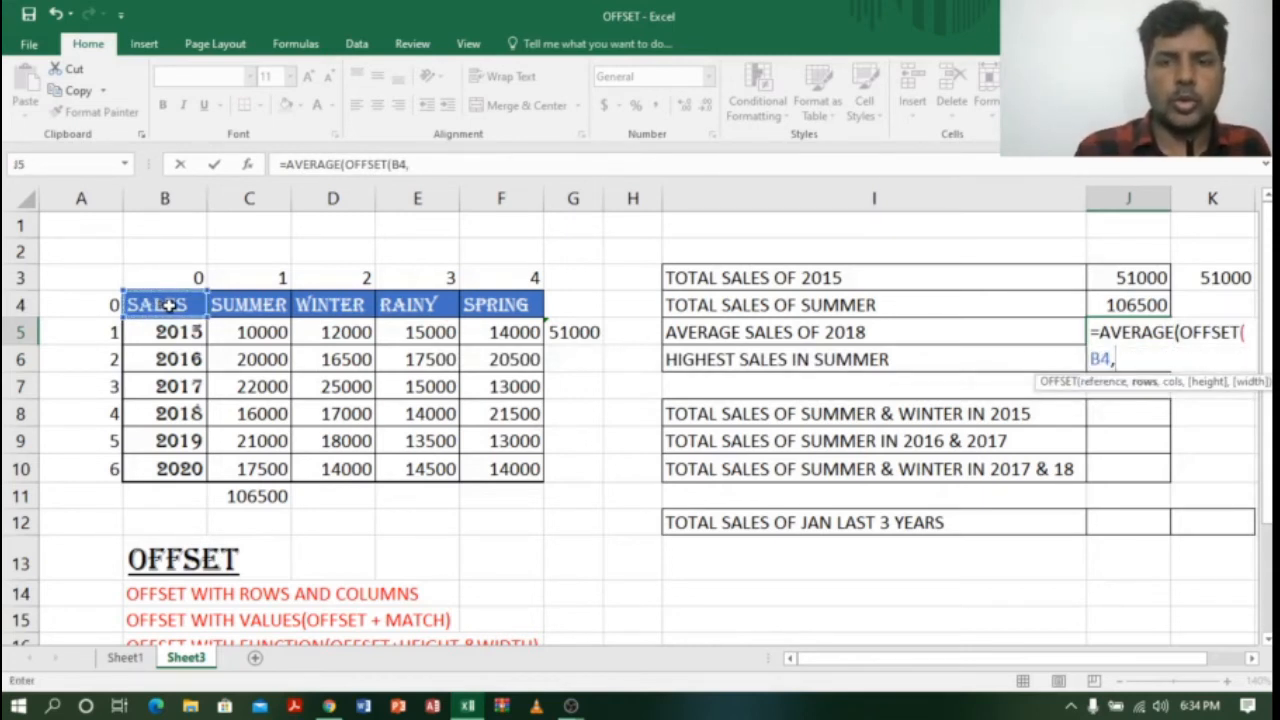
pyautogui.write(',')
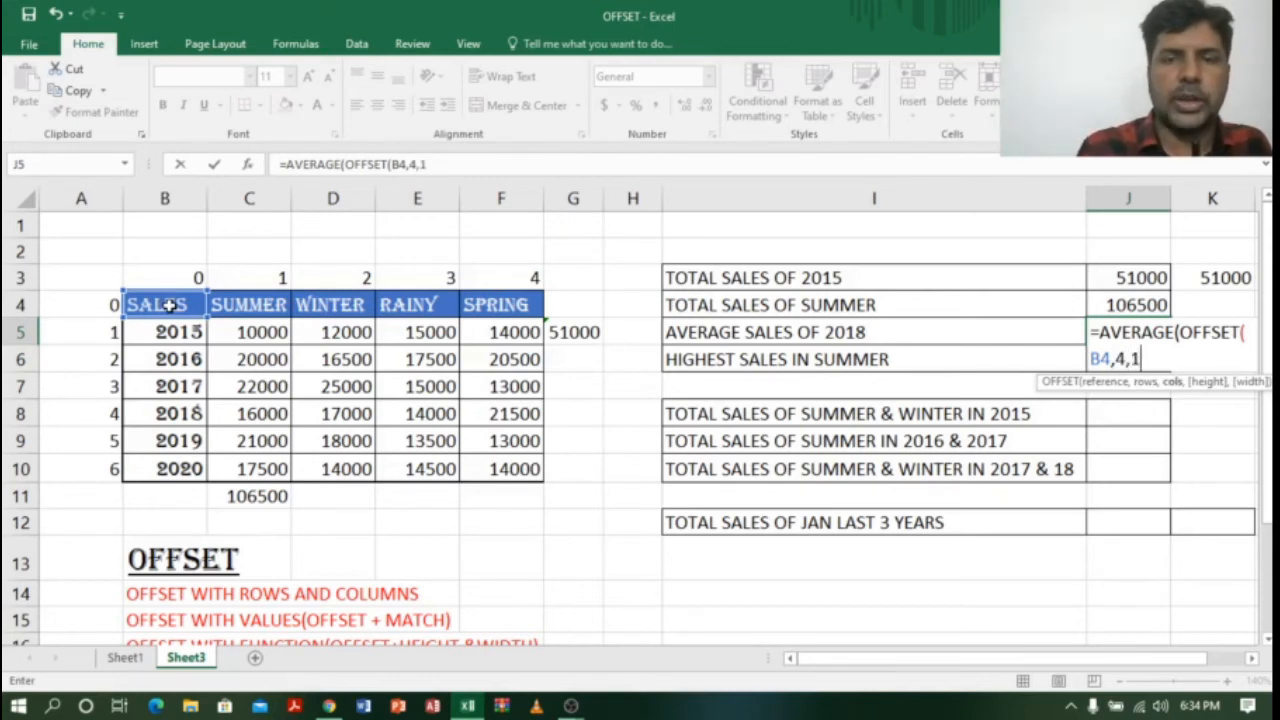
pyautogui.write('1,1')
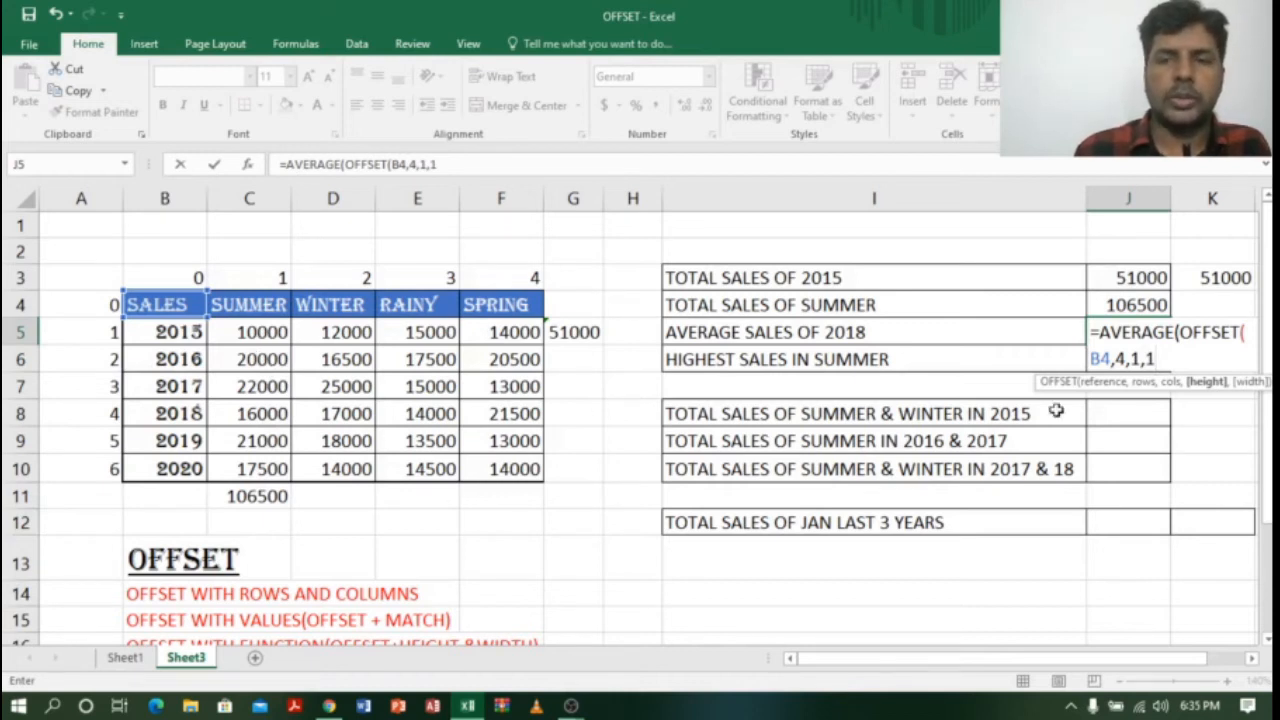
pyautogui.write(',4')
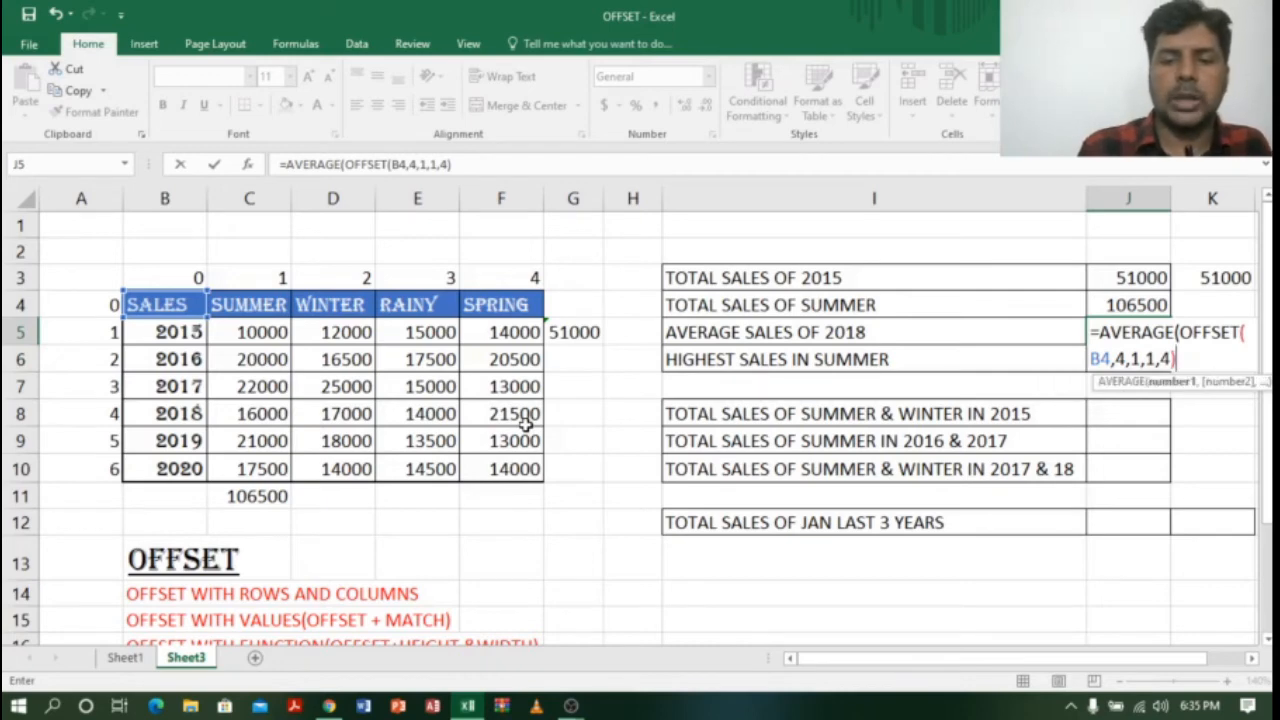
pyautogui.press('Return')
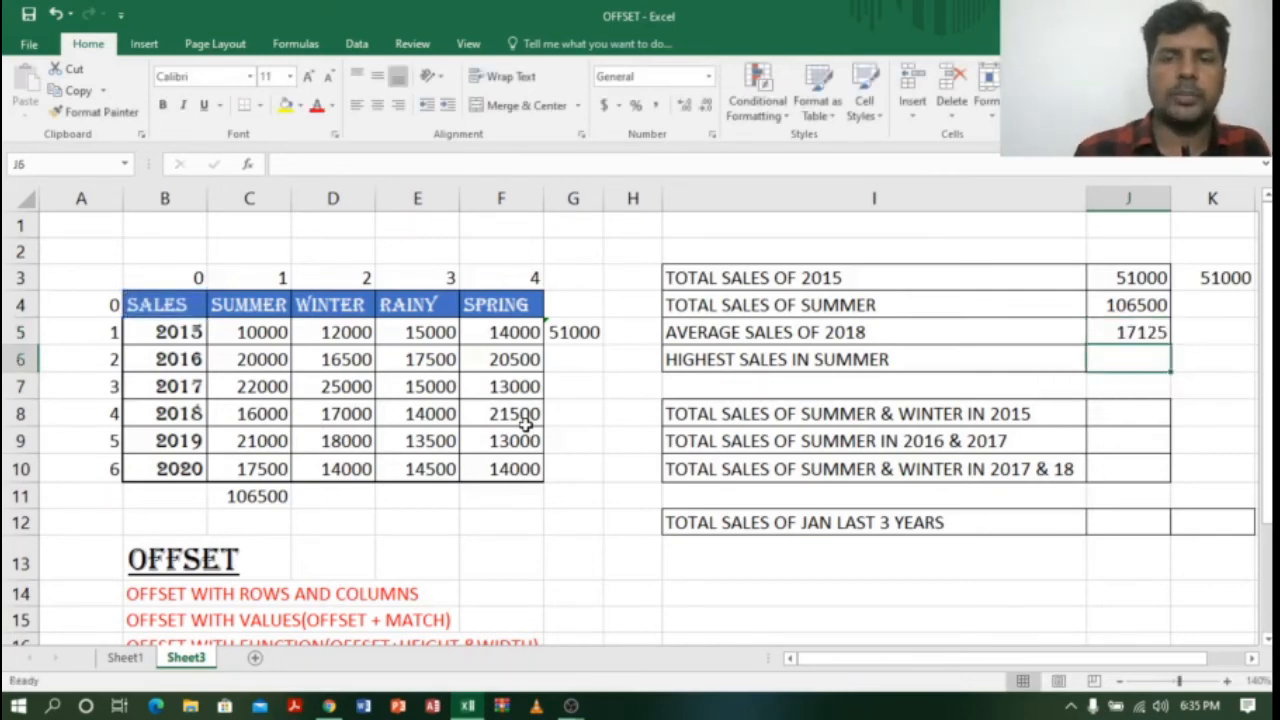
pyautogui.scroll(-1, 1120, 277)
pyautogui.click(1133, 253)
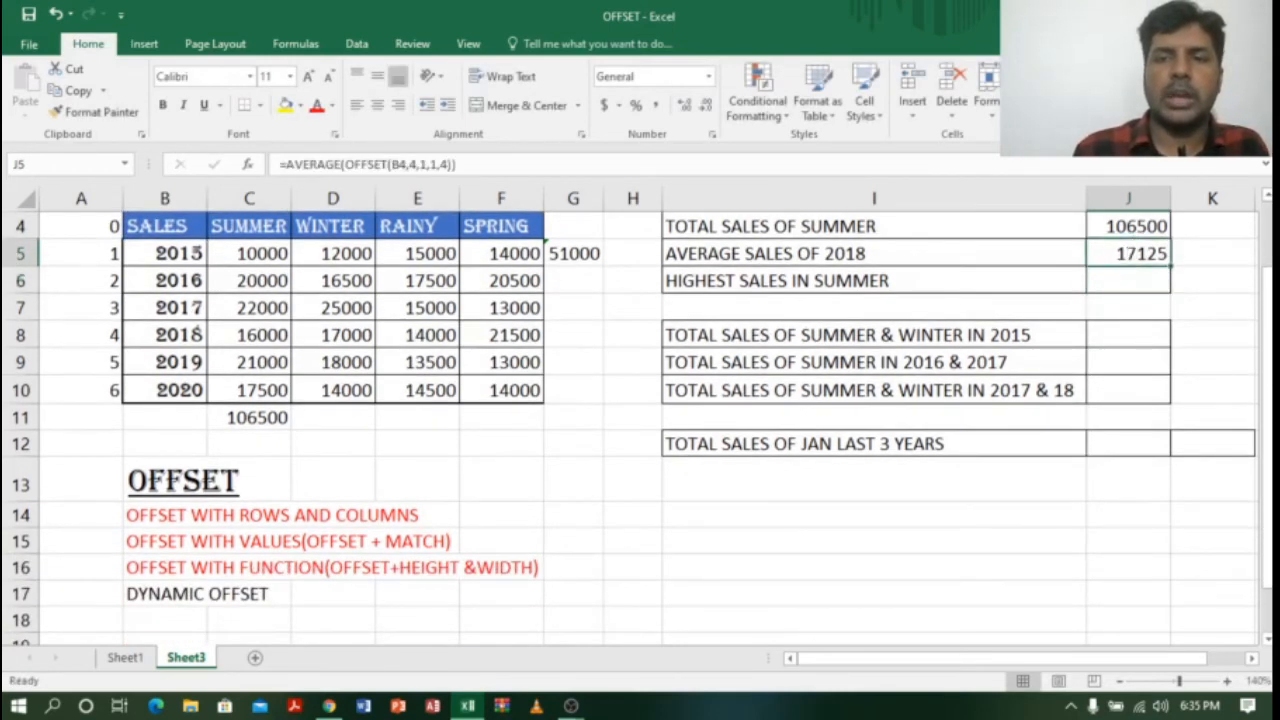
pyautogui.scroll(1, 640, 427)
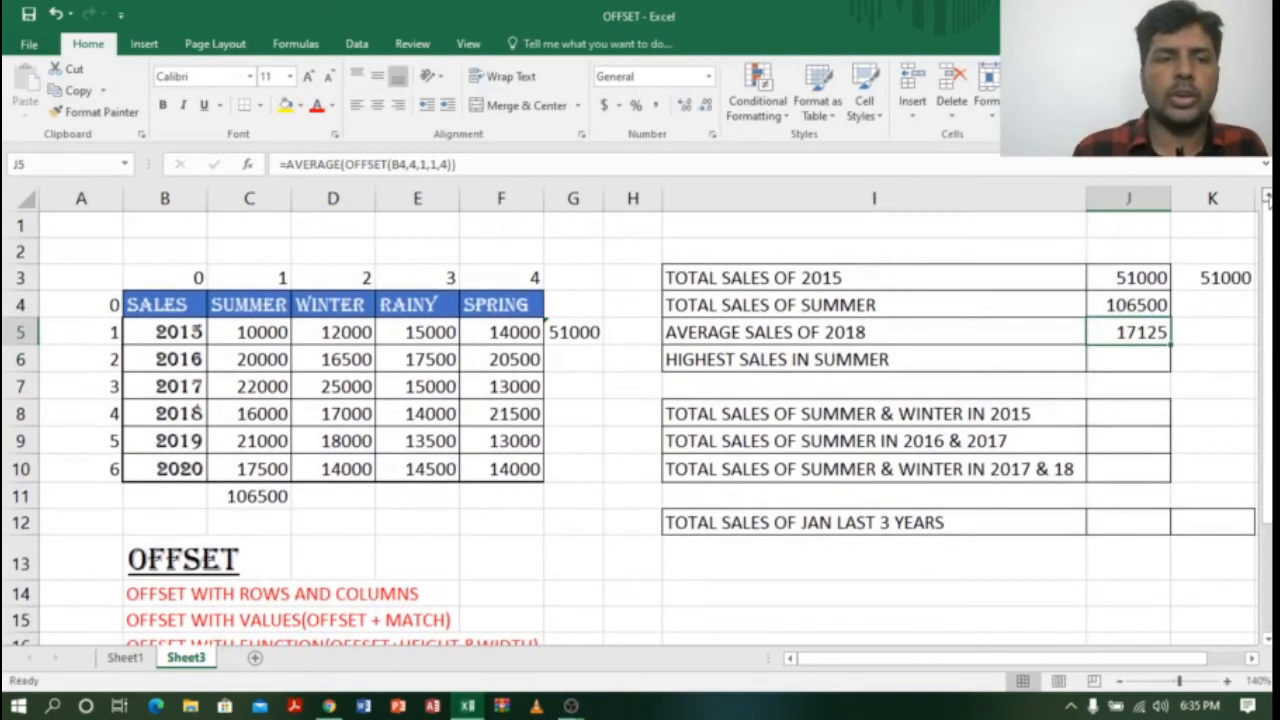
# Average the 2019 sales C9:F9 in G9 with the AutoSum Average function and fill the formula up to G8
pyautogui.moveTo(251, 440); pyautogui.dragTo(500, 441)
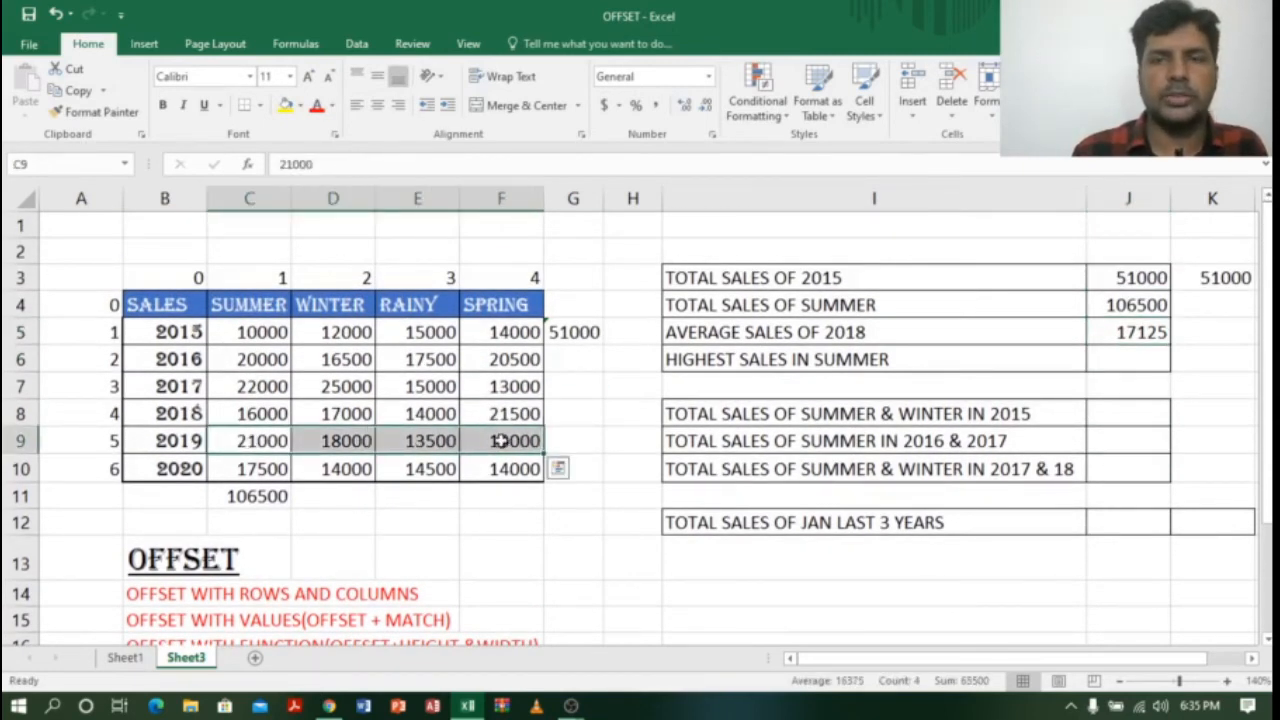
pyautogui.click(1092, 69)
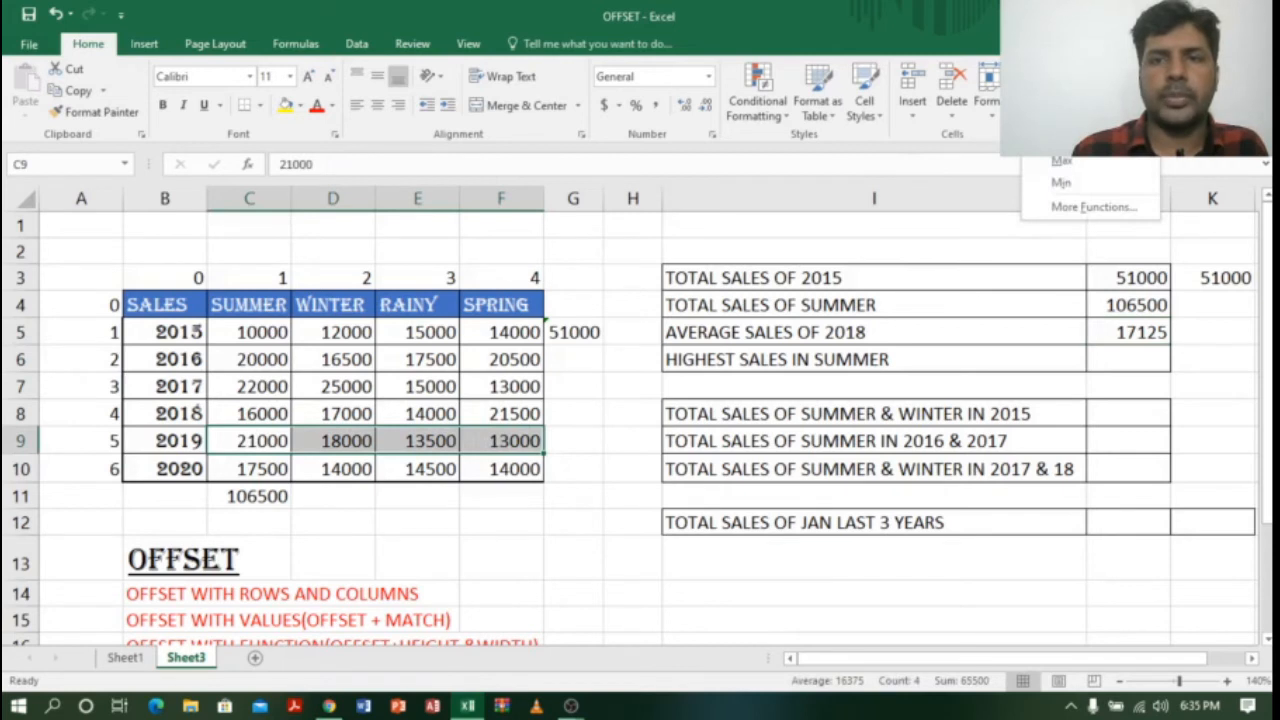
pyautogui.click(1065, 114)
pyautogui.click(588, 444)
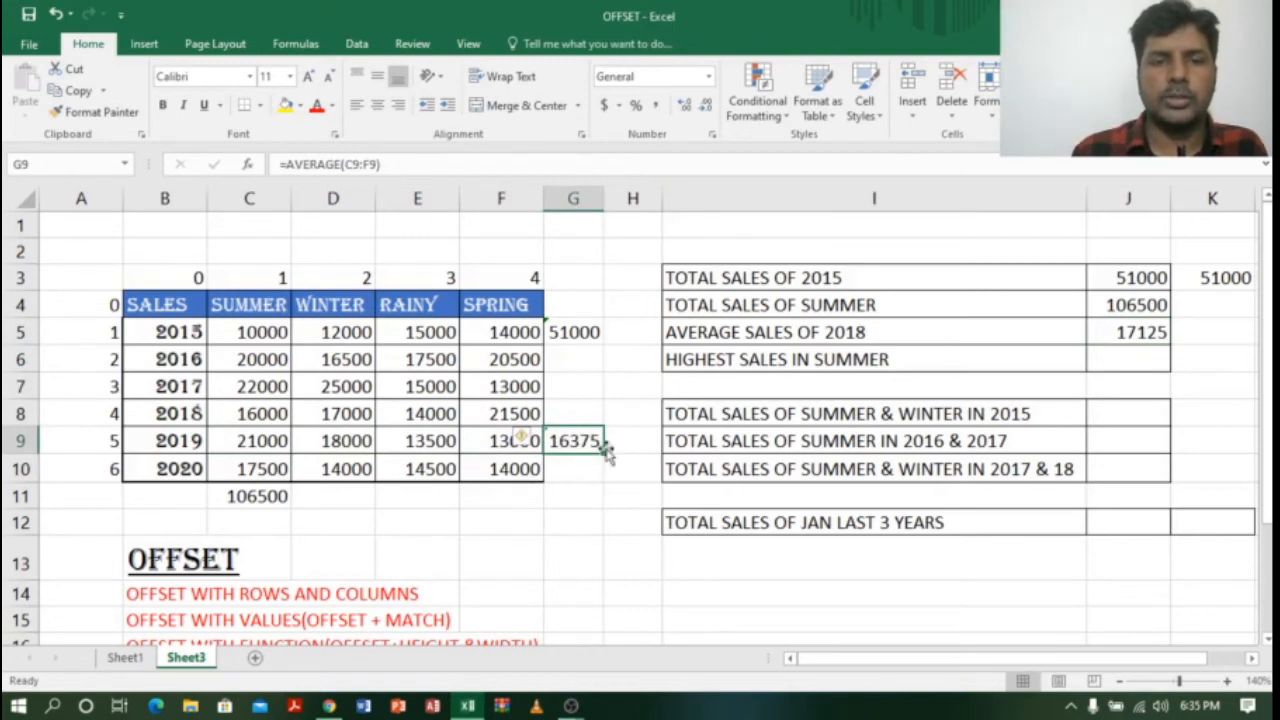
pyautogui.moveTo(604, 454); pyautogui.dragTo(597, 425)
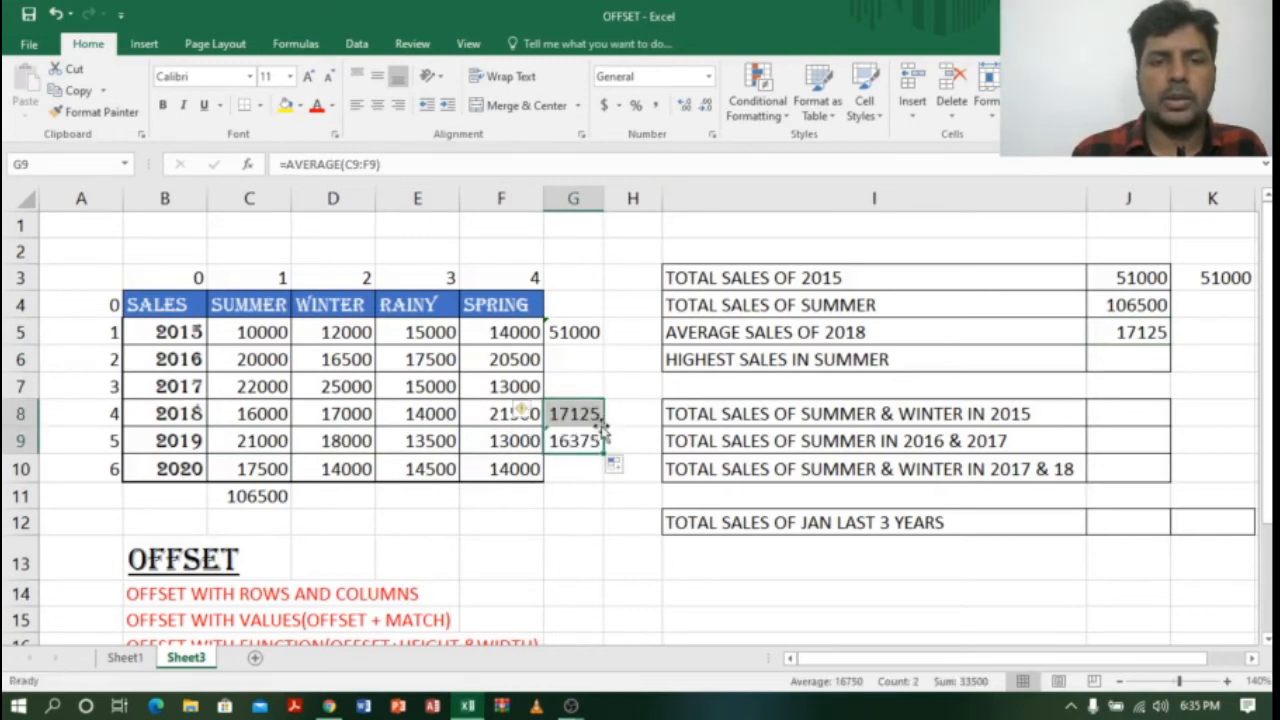
# Clear the 2019 average from G9 and compare the average in G8 with the 2018 sales in C8:F8
pyautogui.click(580, 420)
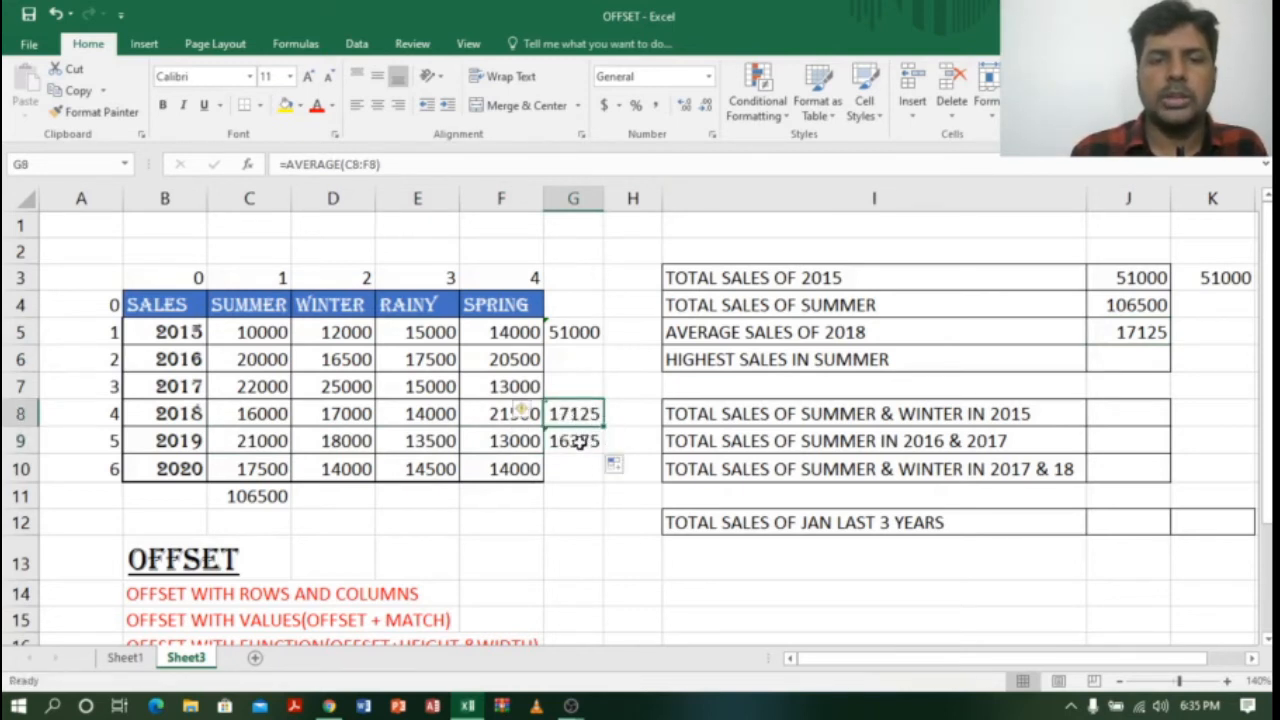
pyautogui.click(580, 443)
pyautogui.press('Delete')
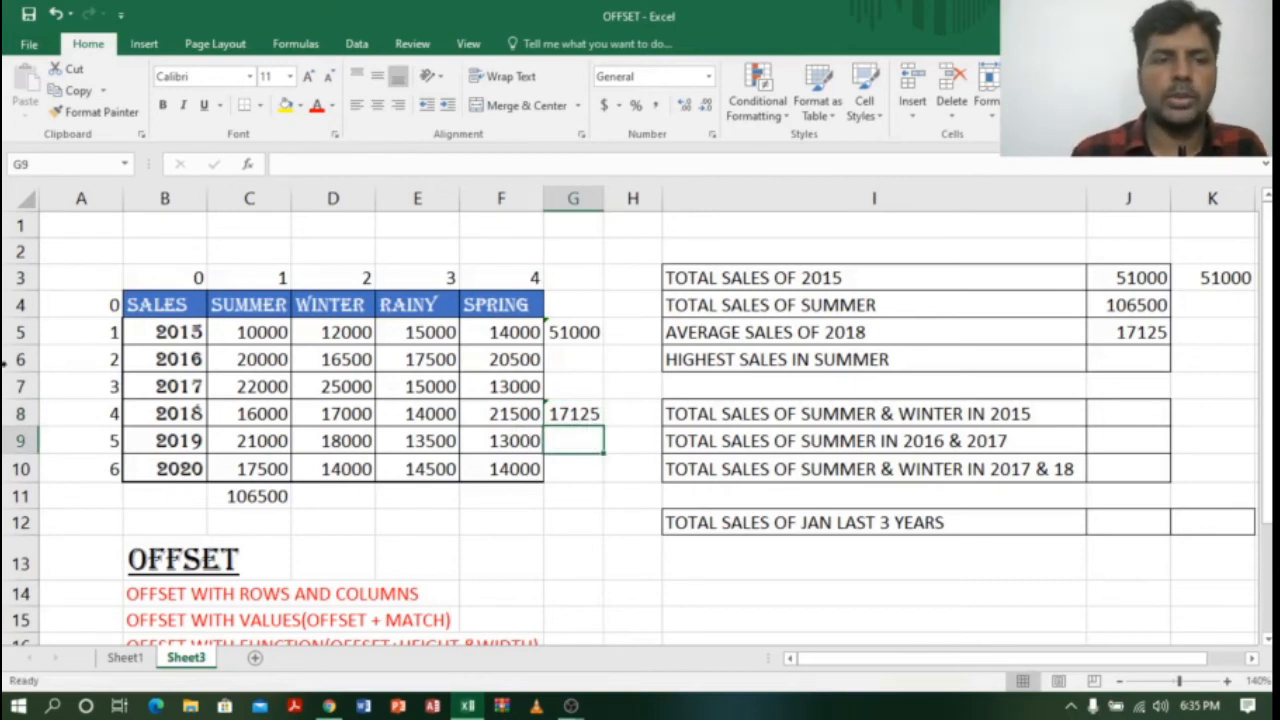
pyautogui.moveTo(248, 414); pyautogui.dragTo(524, 413)
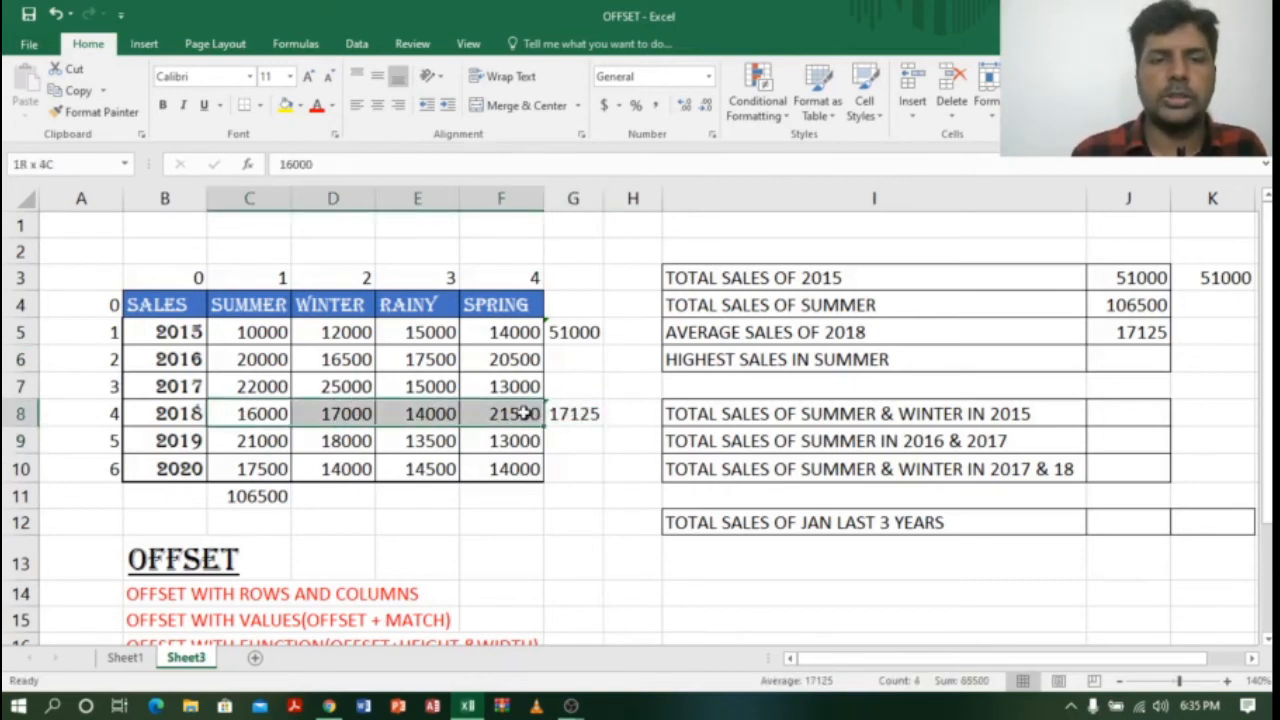
pyautogui.click(576, 413)
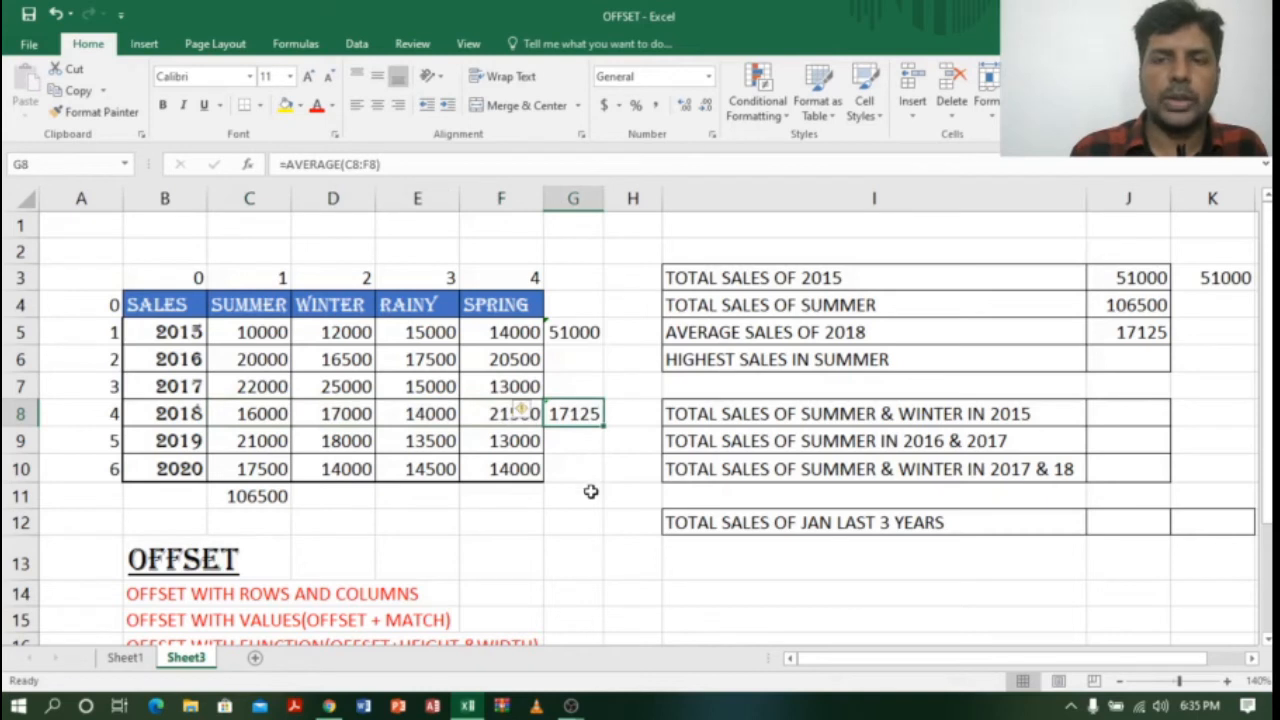
# Examine the Summer sales in C5:C10 and the OFFSET arguments of the Total Sales of Summer formula in J4
pyautogui.click(1125, 359)
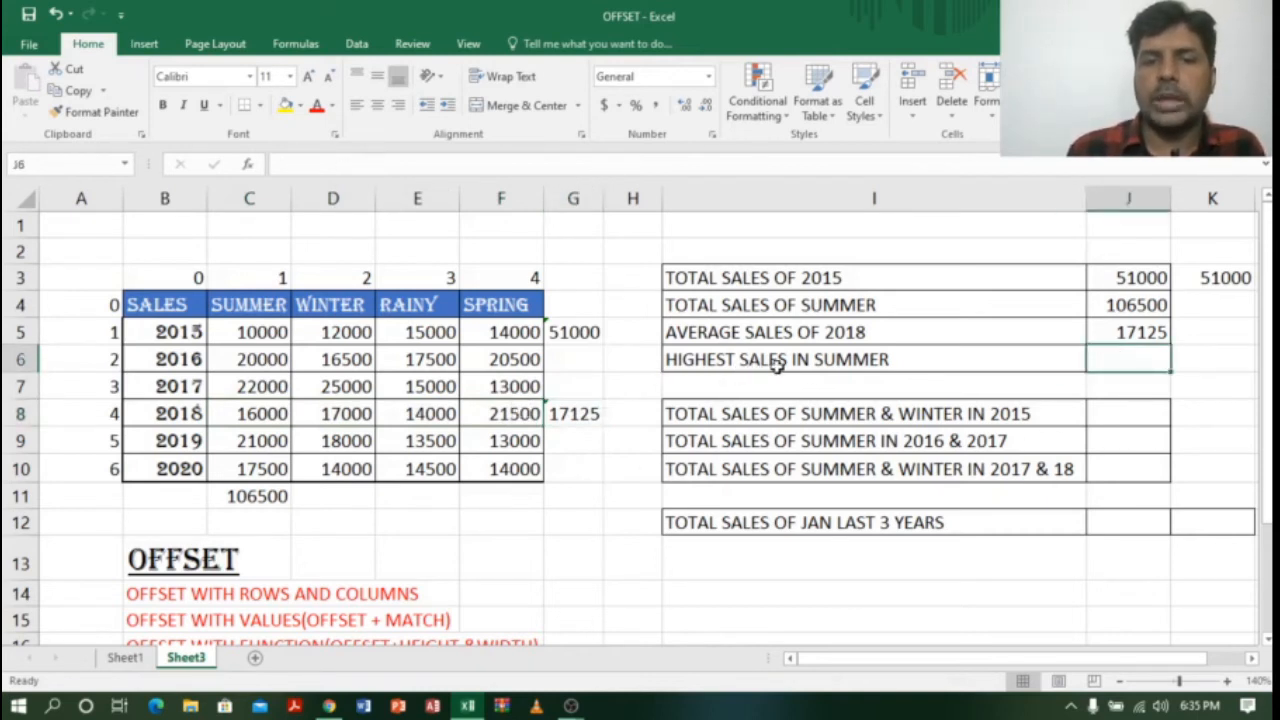
pyautogui.moveTo(255, 333); pyautogui.dragTo(266, 467)
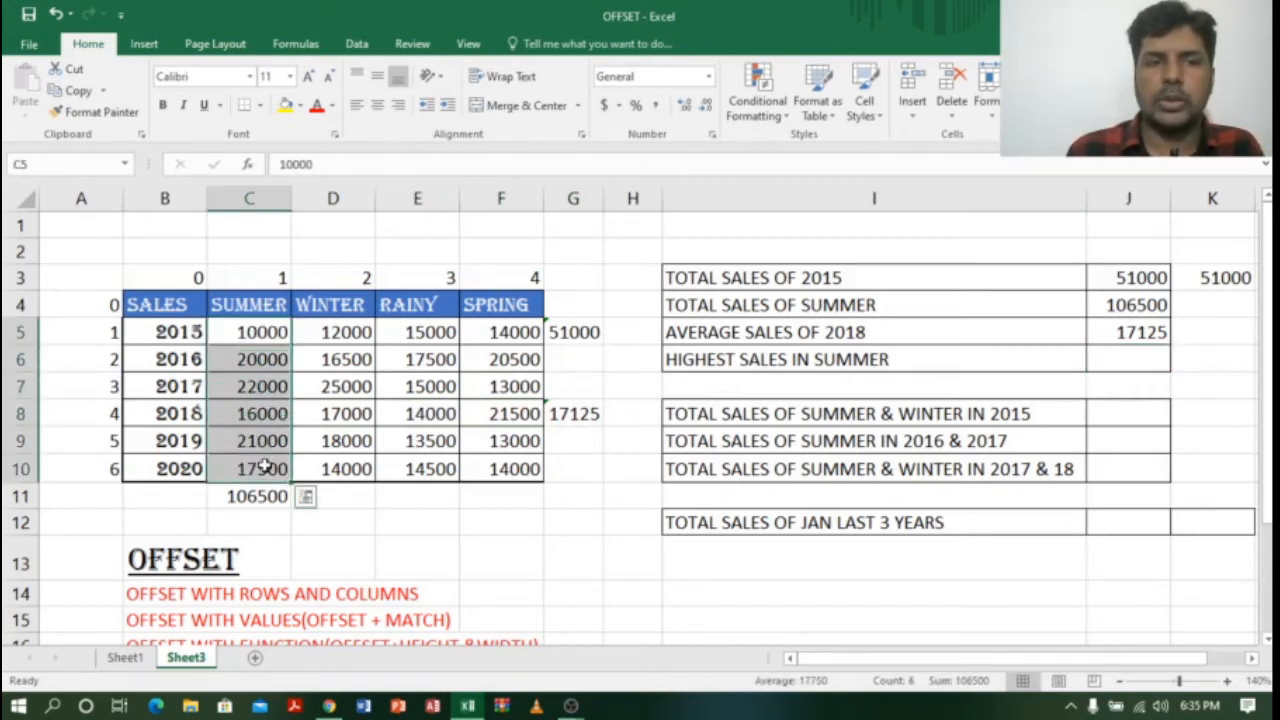
pyautogui.click(1124, 305)
pyautogui.doubleClick(1124, 305)
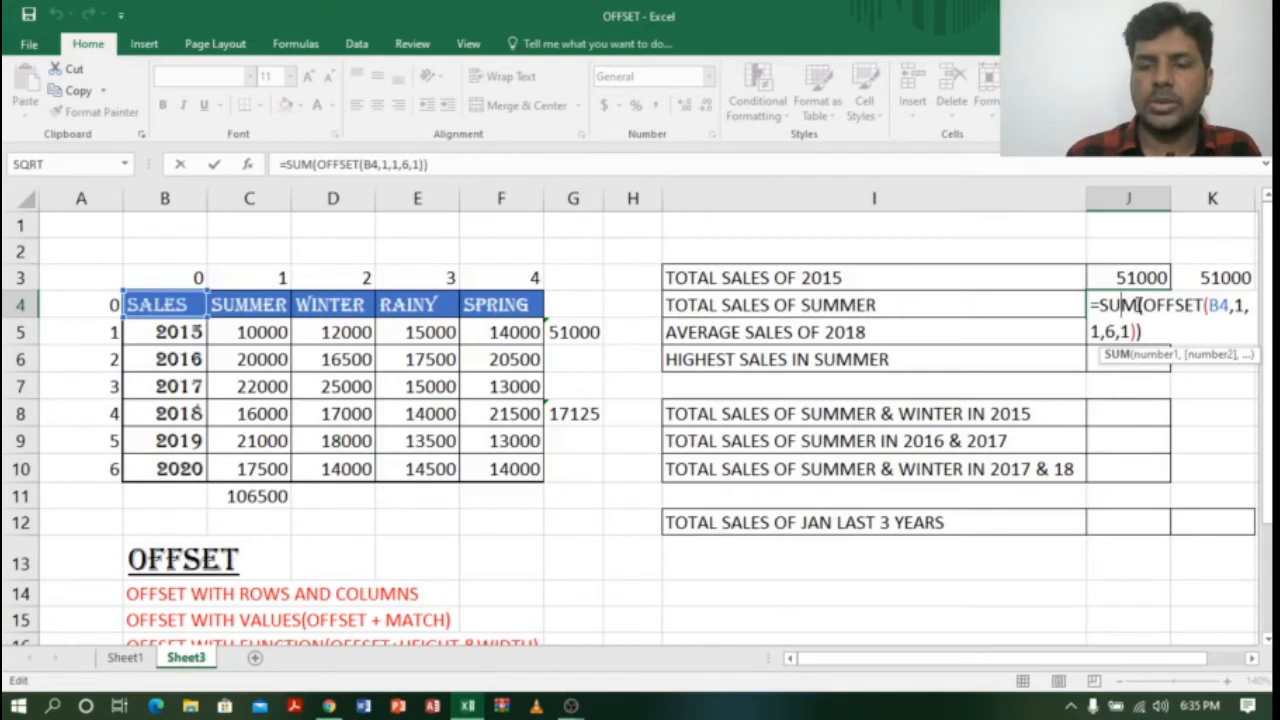
pyautogui.press('Return')
# Calculate the highest Summer sales in J6 with =MAX(OFFSET(B4,1,1,6,1)), accepting the closing parenthesis correction
pyautogui.click(1141, 361)
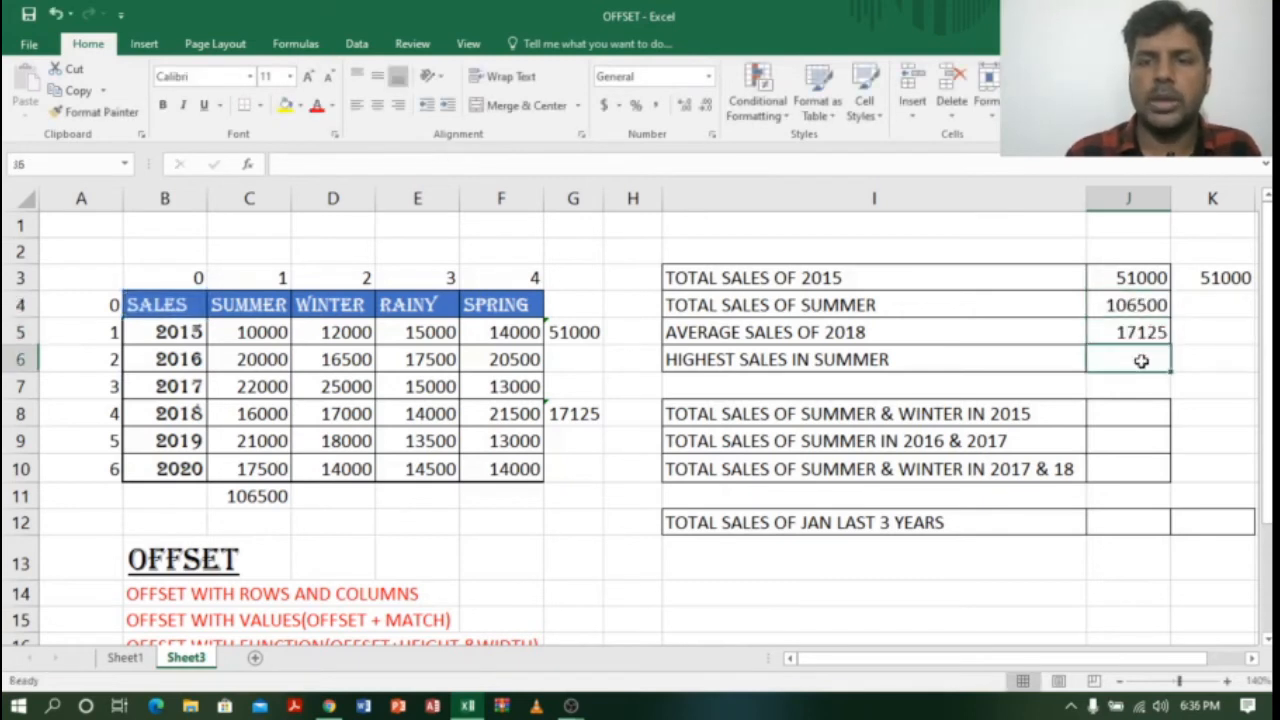
pyautogui.write('=MA')
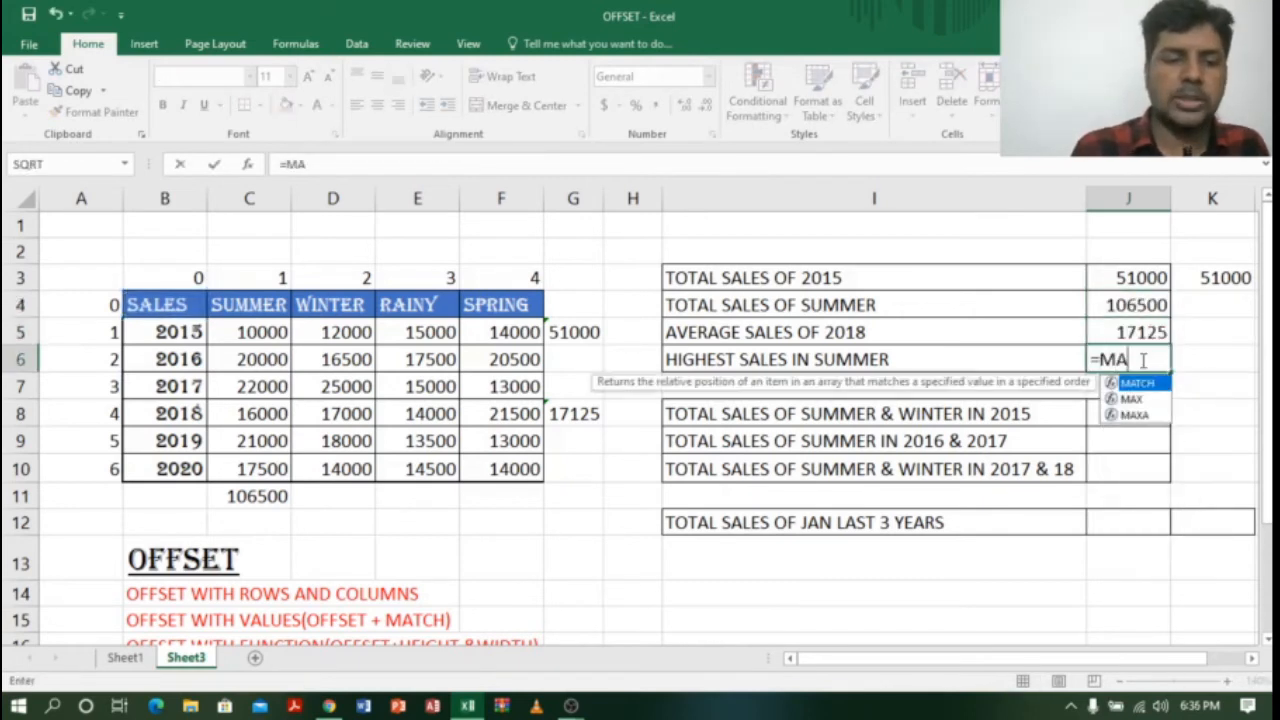
pyautogui.write('X(')
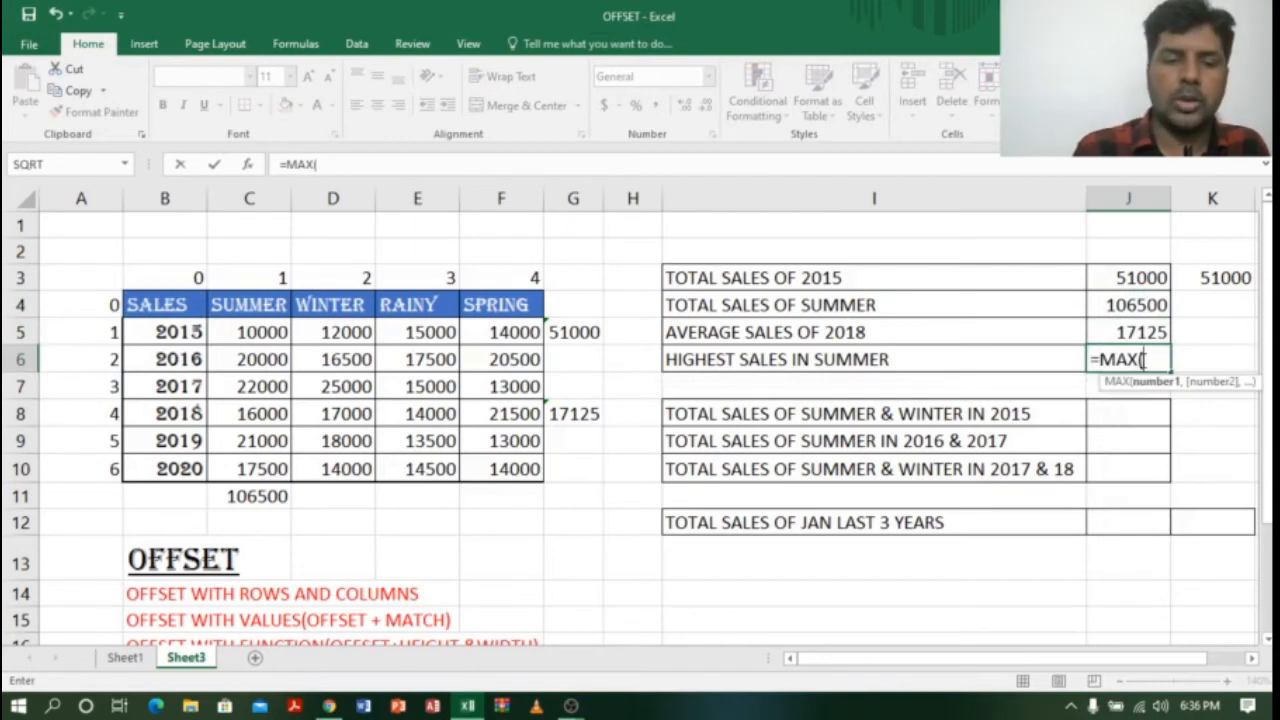
pyautogui.write('OFFSET')
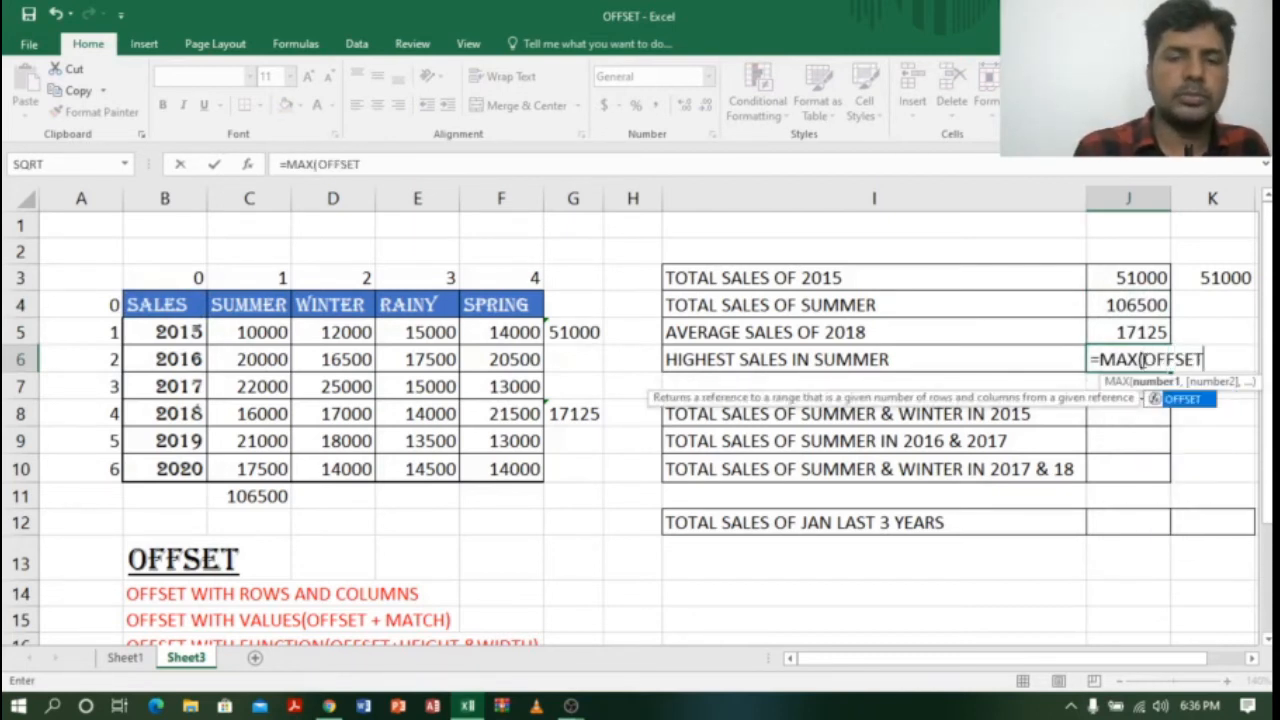
pyautogui.write('(')
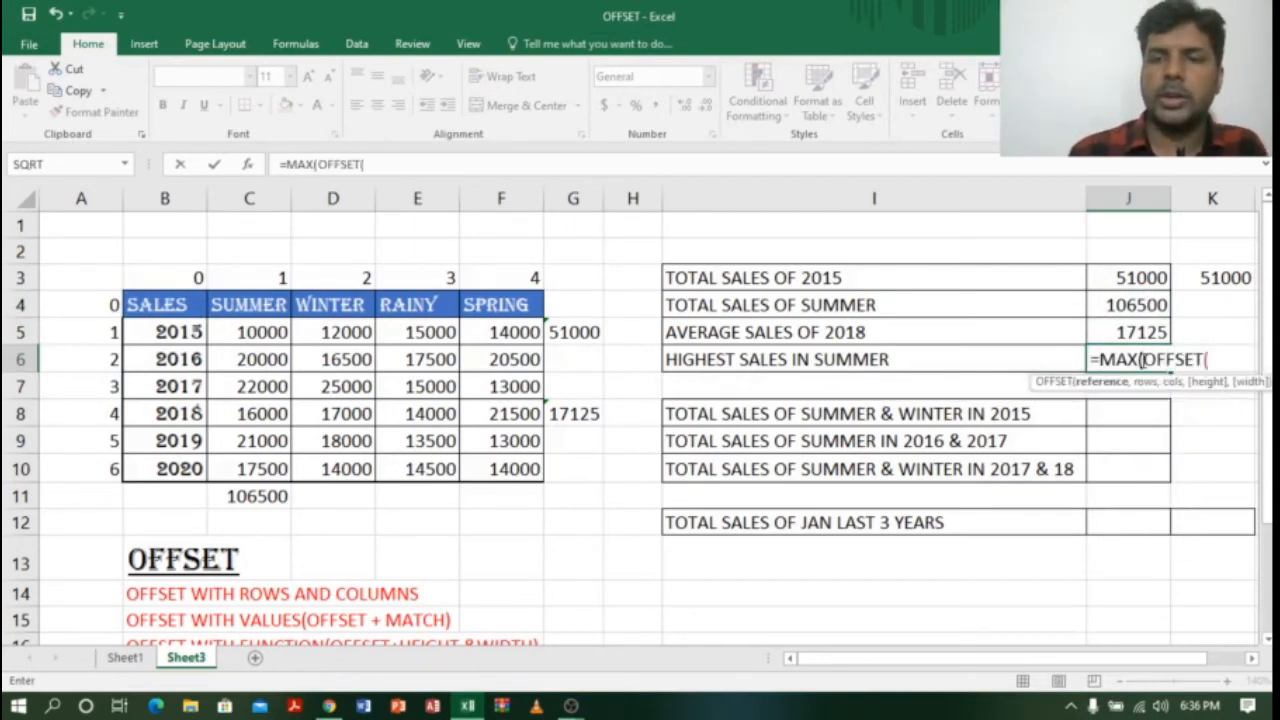
pyautogui.click(185, 303)
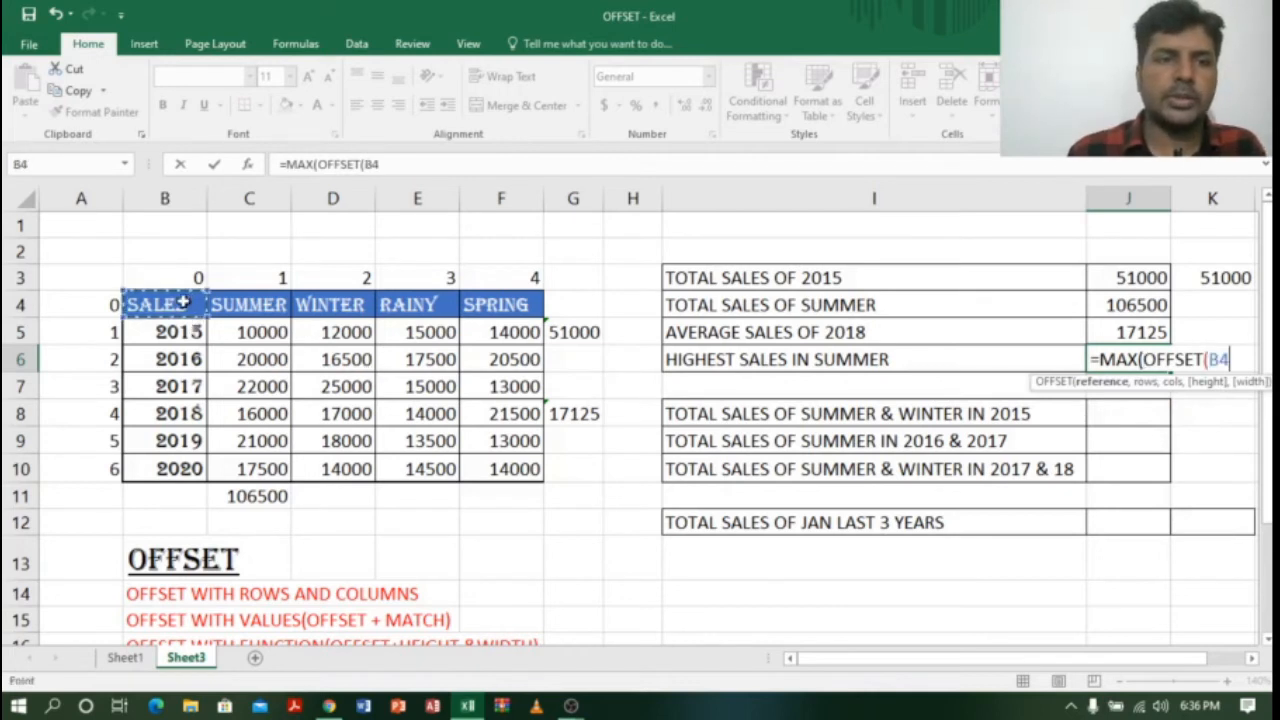
pyautogui.write(',1')
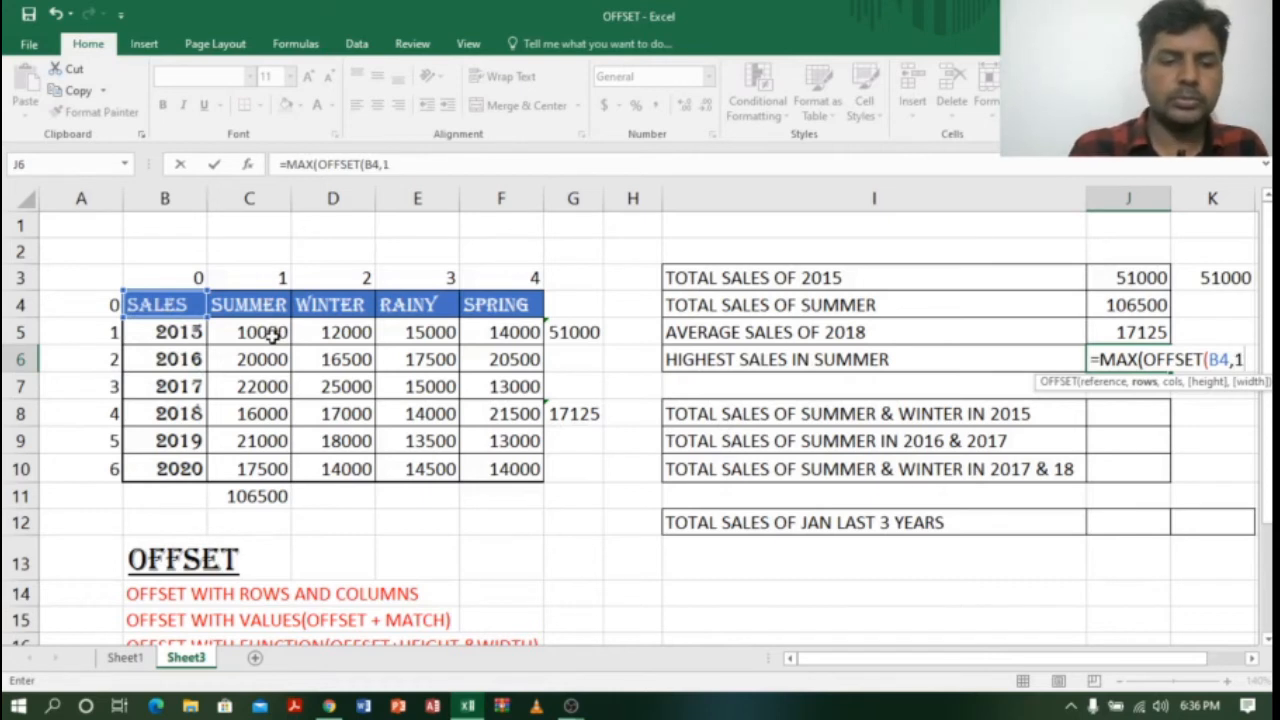
pyautogui.write(',1')
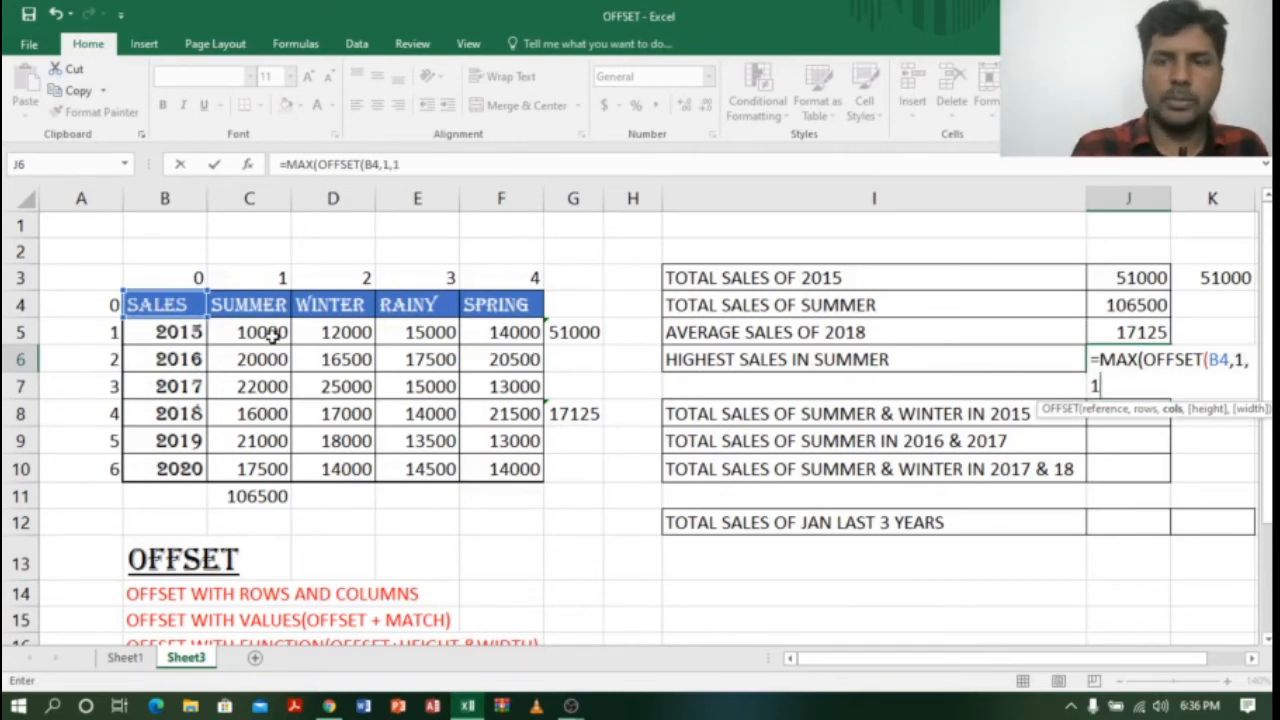
pyautogui.write(',')
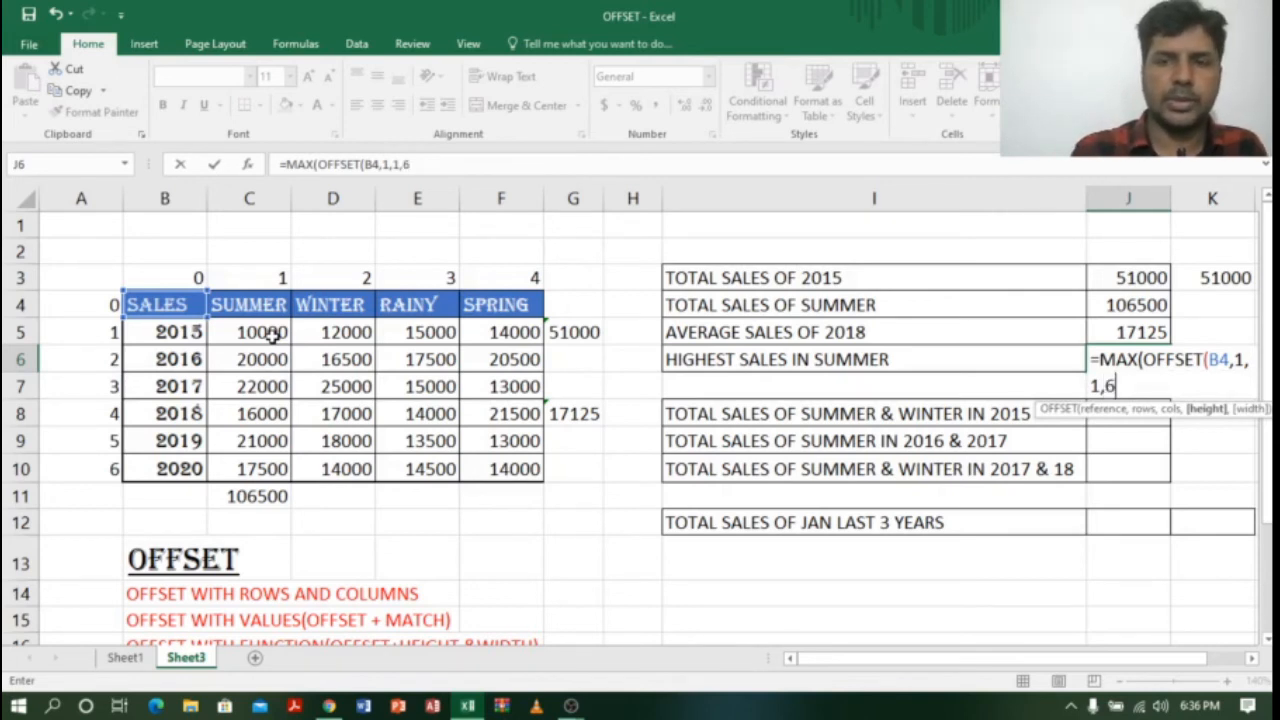
pyautogui.write('6,1')
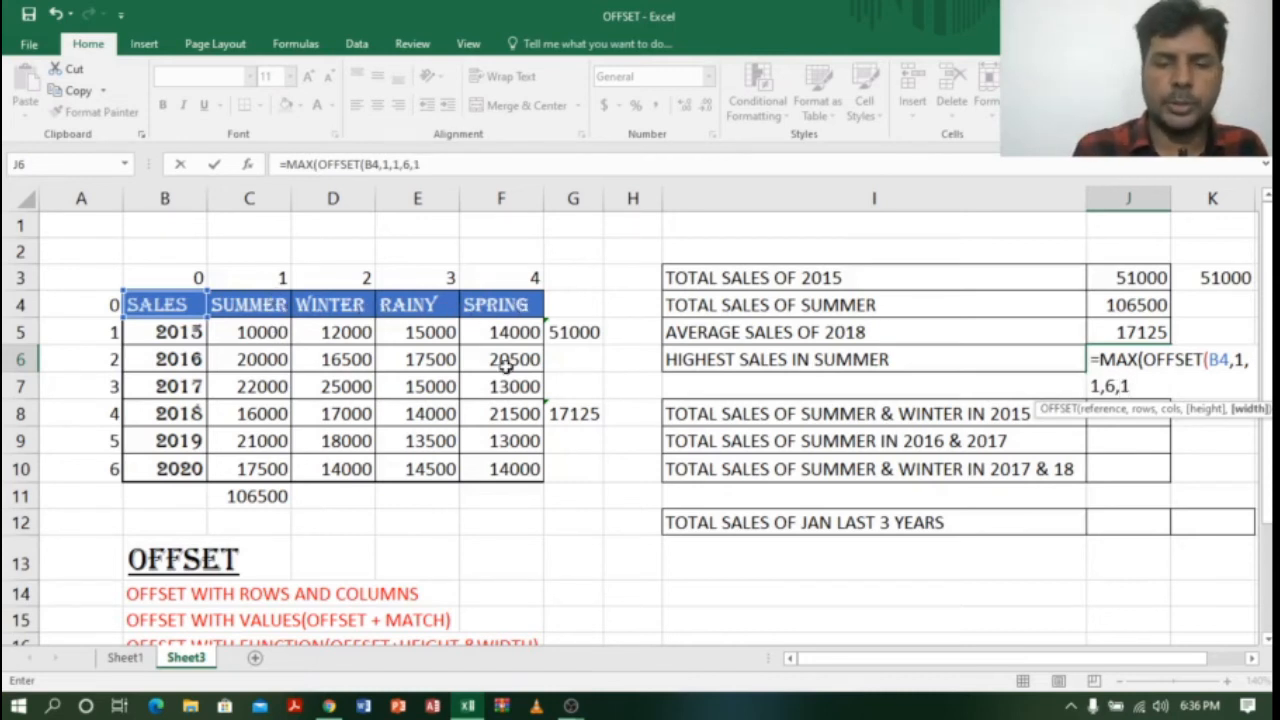
pyautogui.press('Return')
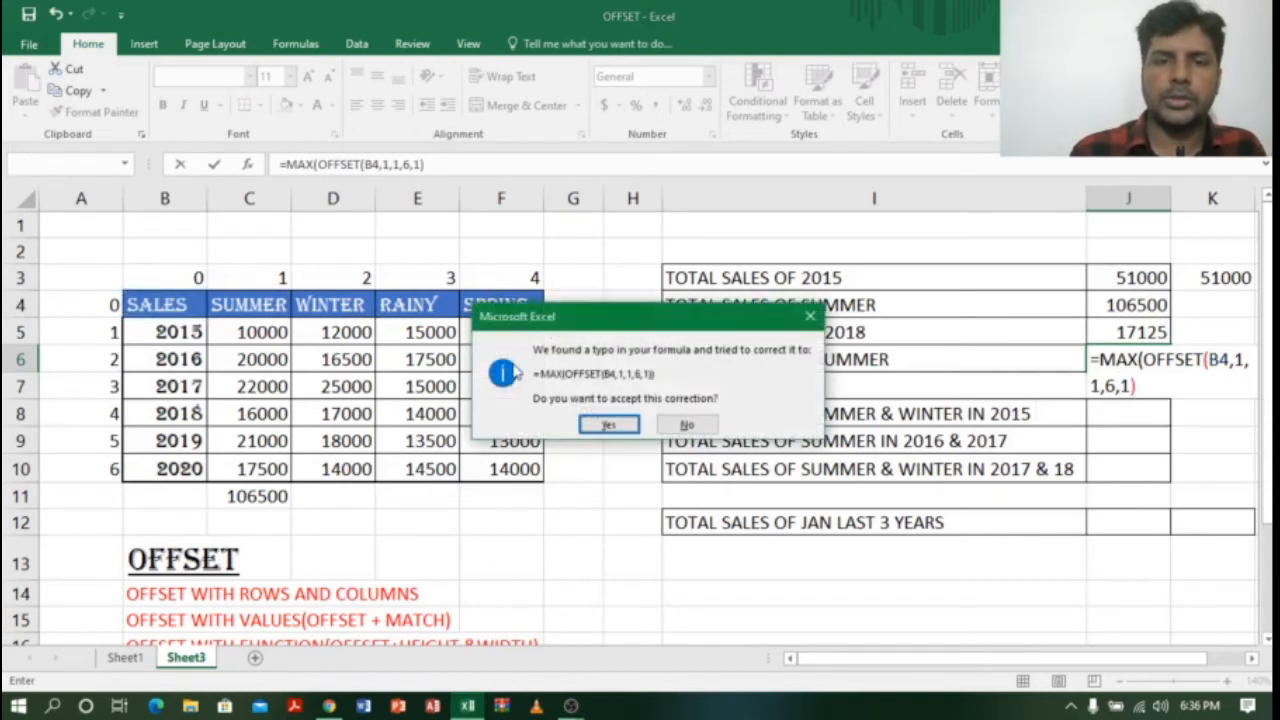
pyautogui.click(610, 426)
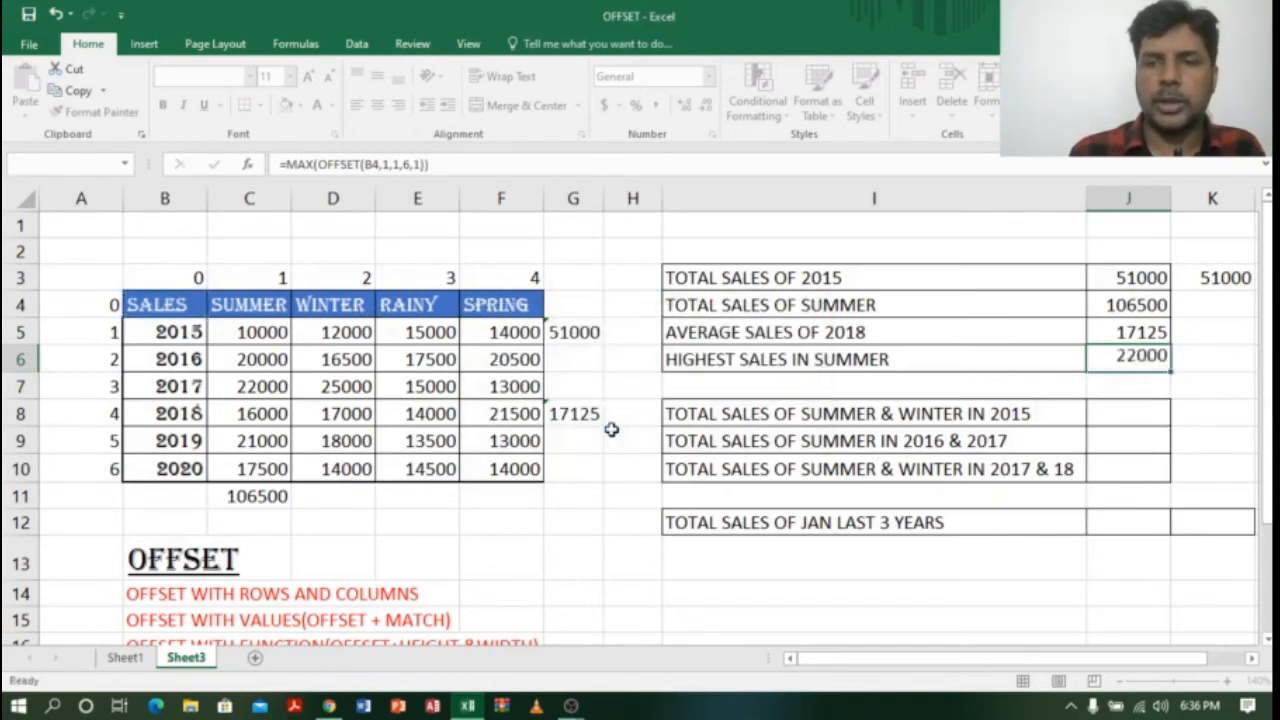
# Compare the highest sales result in J6 with the Summer sales in C5:C10
pyautogui.click(1155, 360)
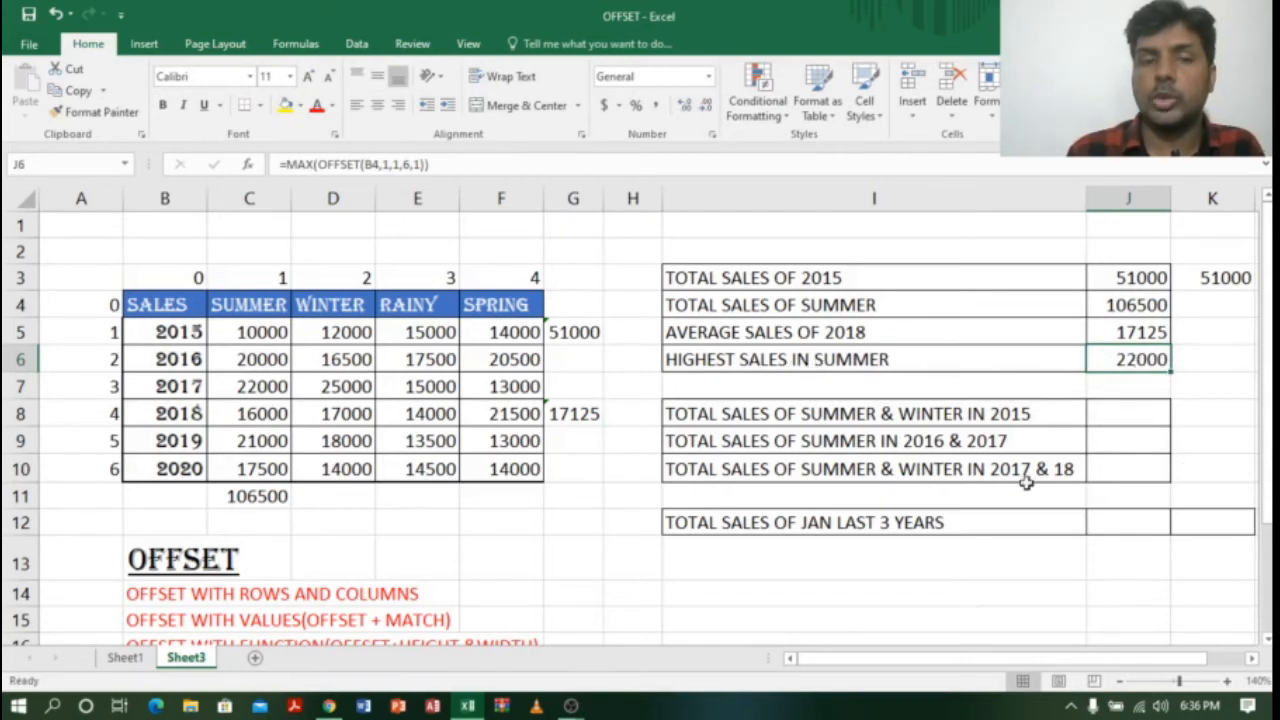
pyautogui.moveTo(262, 331); pyautogui.dragTo(268, 389)
pyautogui.click(268, 388)
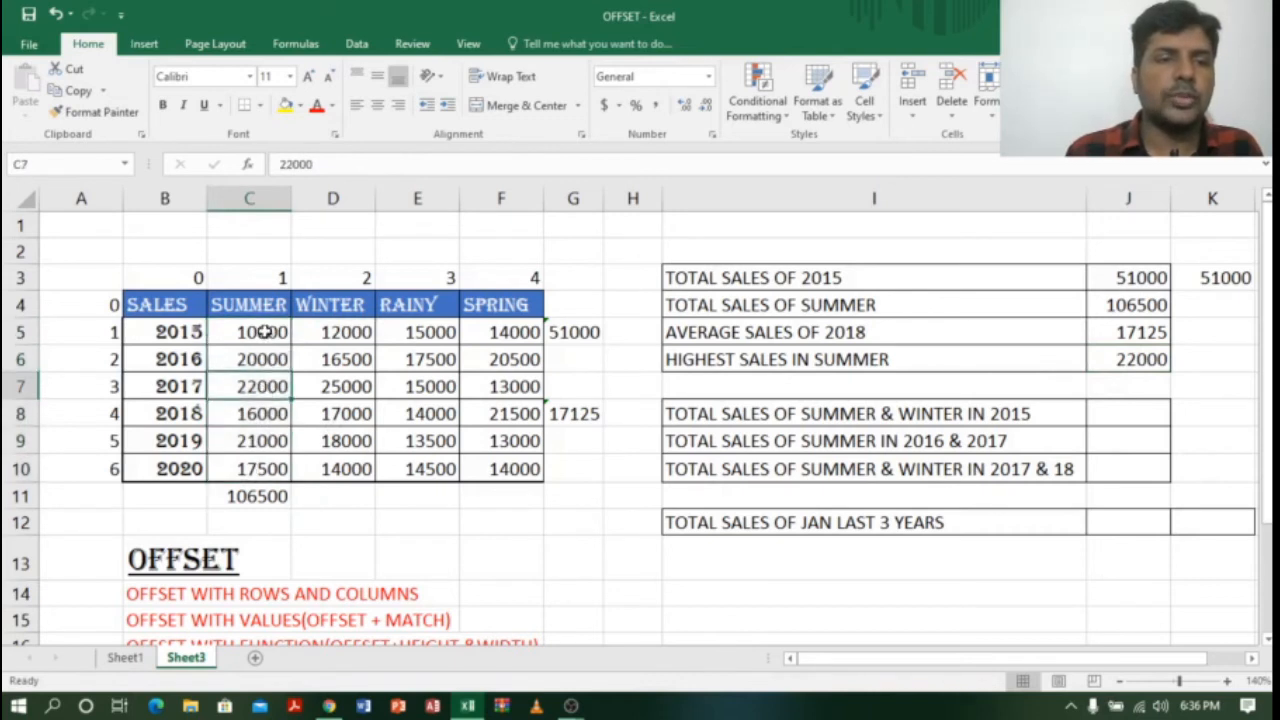
pyautogui.moveTo(264, 333); pyautogui.dragTo(271, 470)
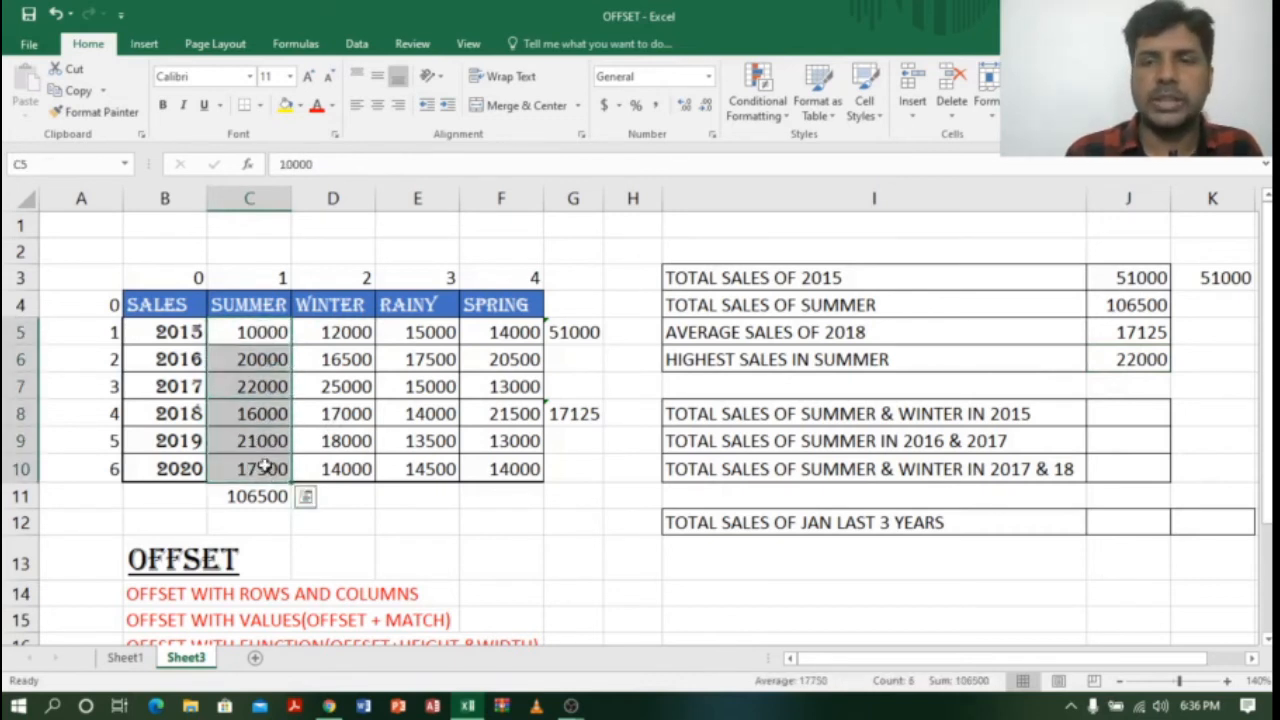
pyautogui.click(1147, 366)
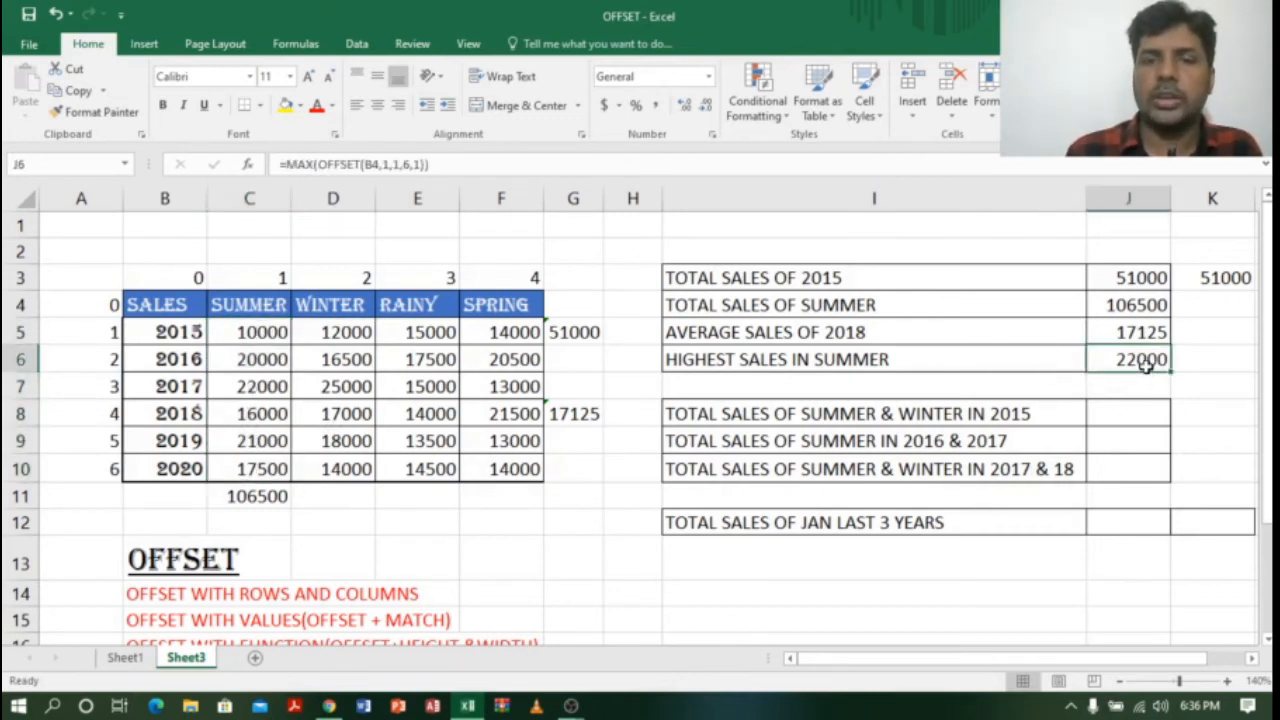
# Review the four summary labels in I3:I6 and their OFFSET-based results in J3:J6
pyautogui.click(765, 283)
pyautogui.moveTo(765, 298); pyautogui.dragTo(773, 362)
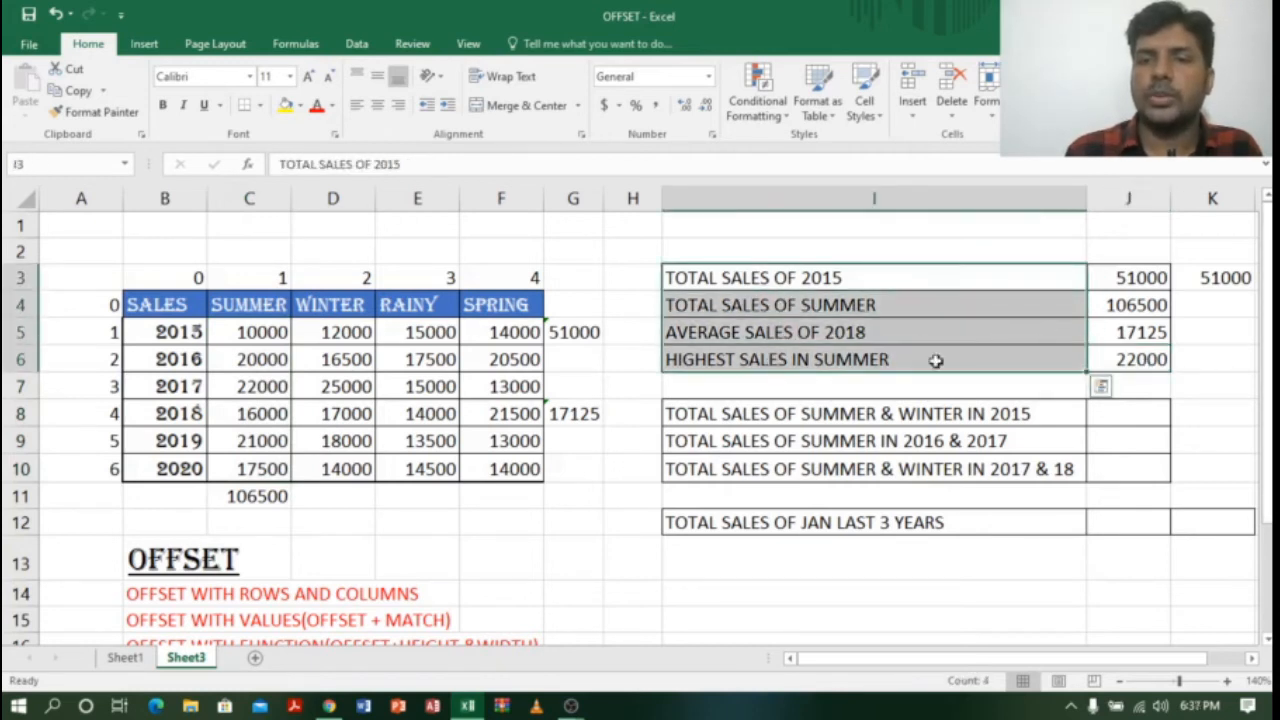
pyautogui.click(779, 281)
pyautogui.click(777, 305)
pyautogui.click(788, 333)
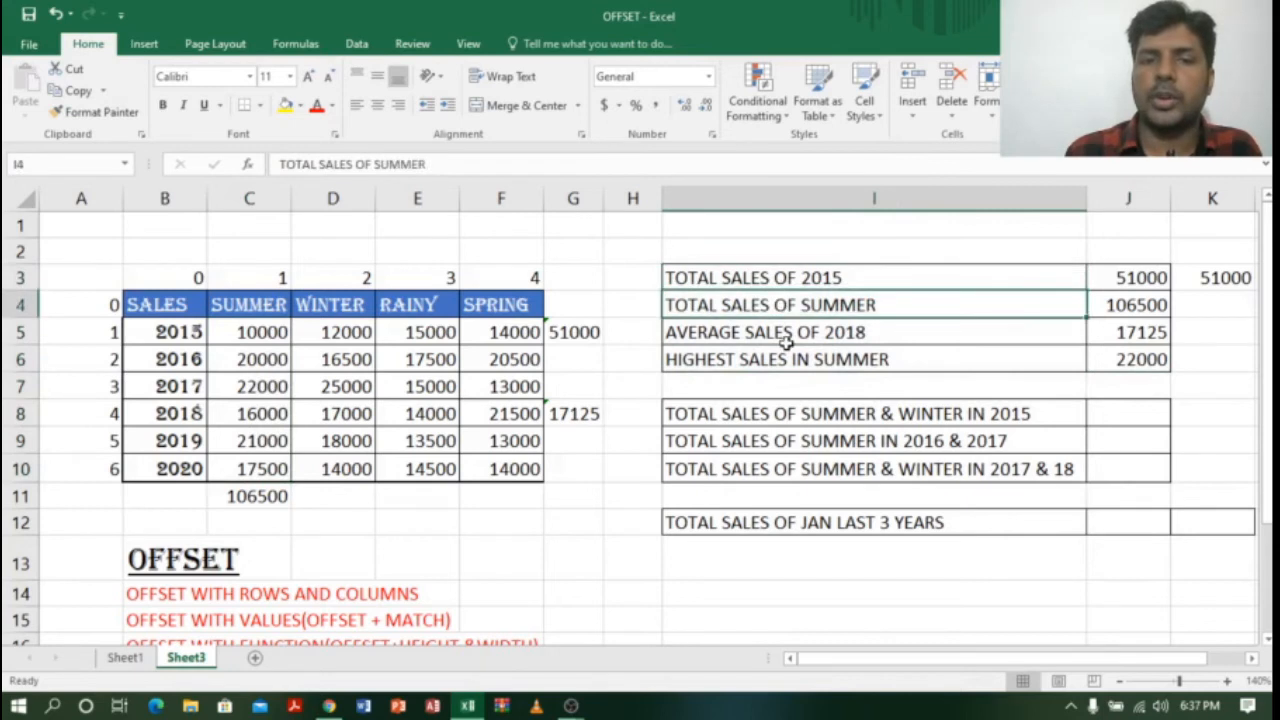
pyautogui.click(791, 362)
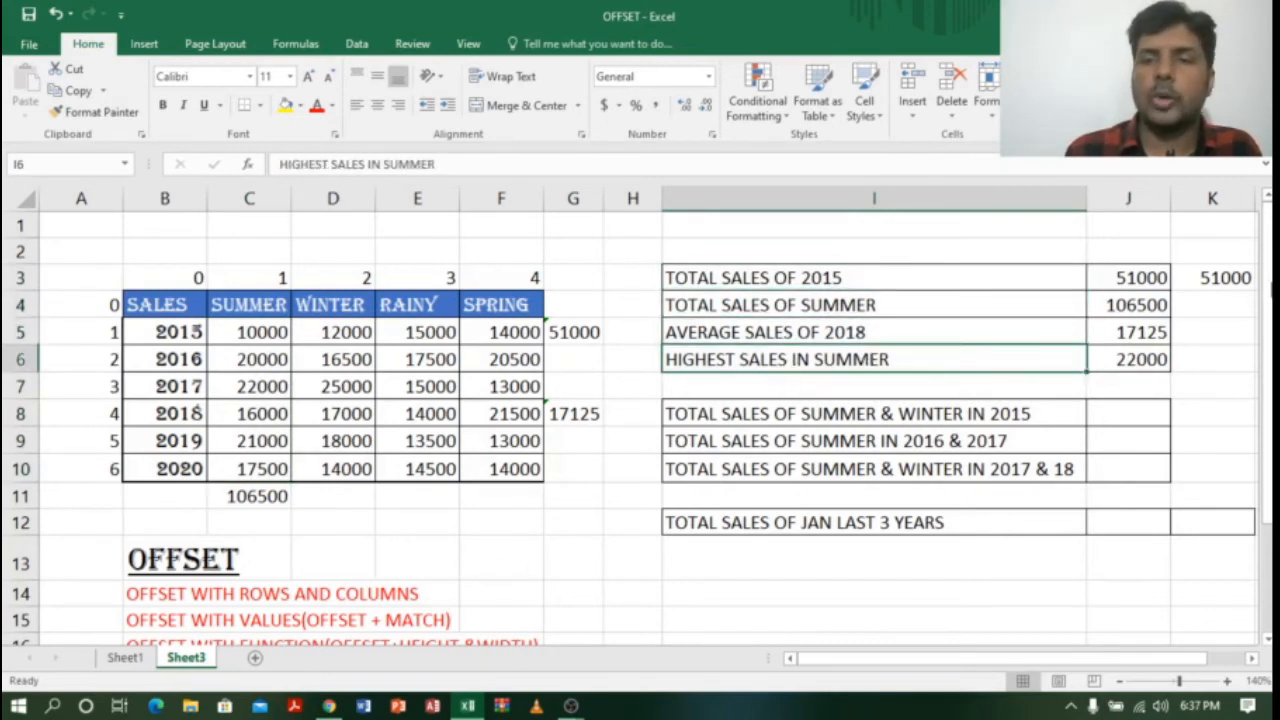
pyautogui.moveTo(1268, 287); pyautogui.dragTo(1268, 320)
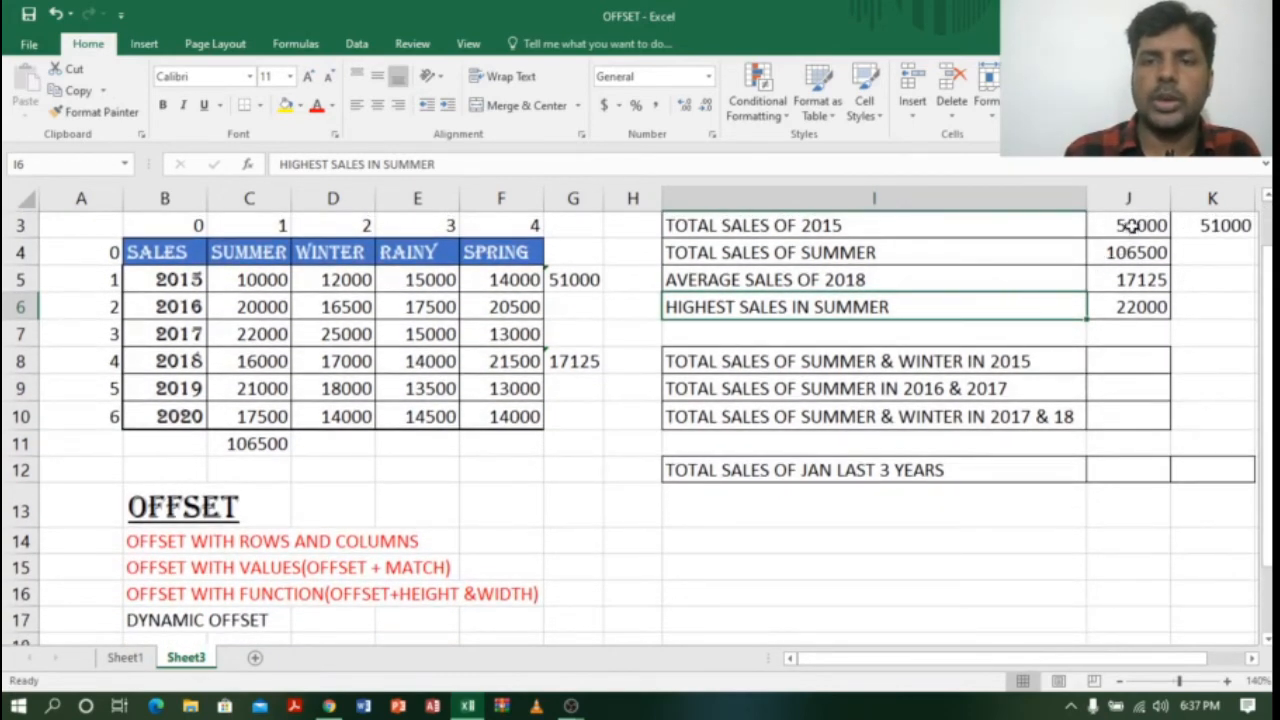
pyautogui.click(1131, 226)
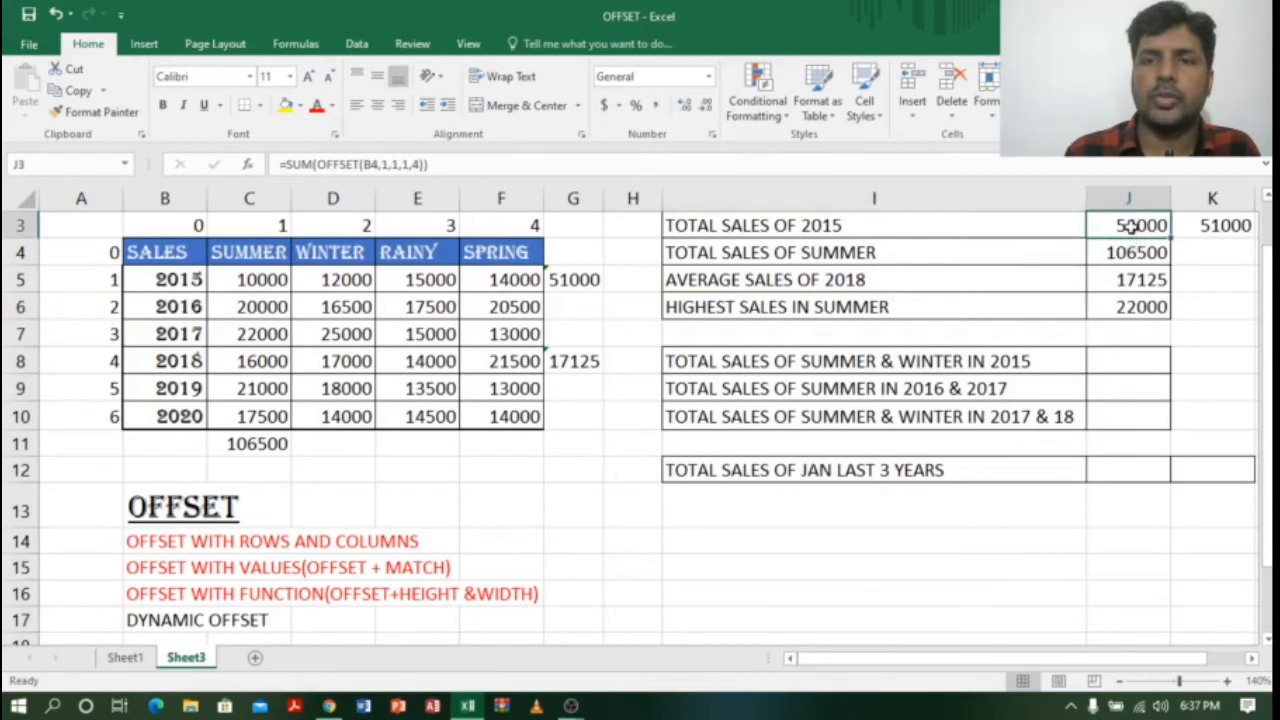
pyautogui.moveTo(1131, 226); pyautogui.dragTo(1131, 307)
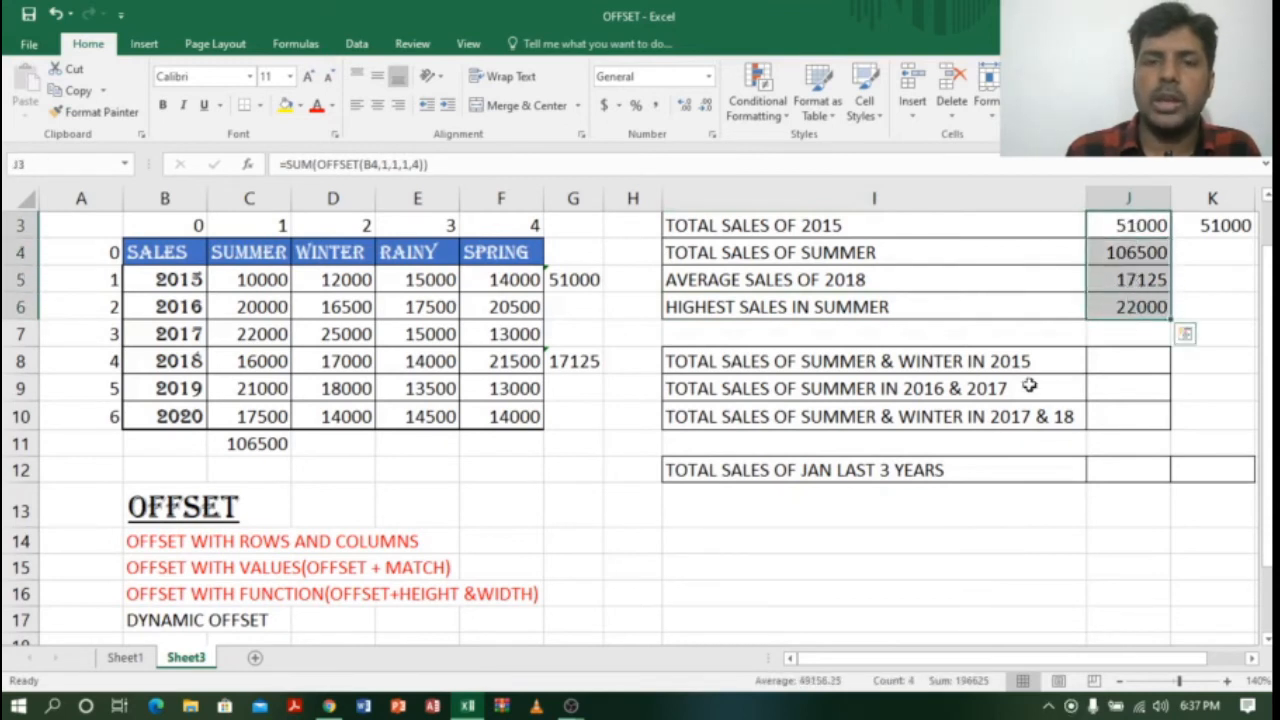
# Examine the Summer and Winter figures for 2015 in C4:D5 that the total in J8 requires
pyautogui.click(917, 368)
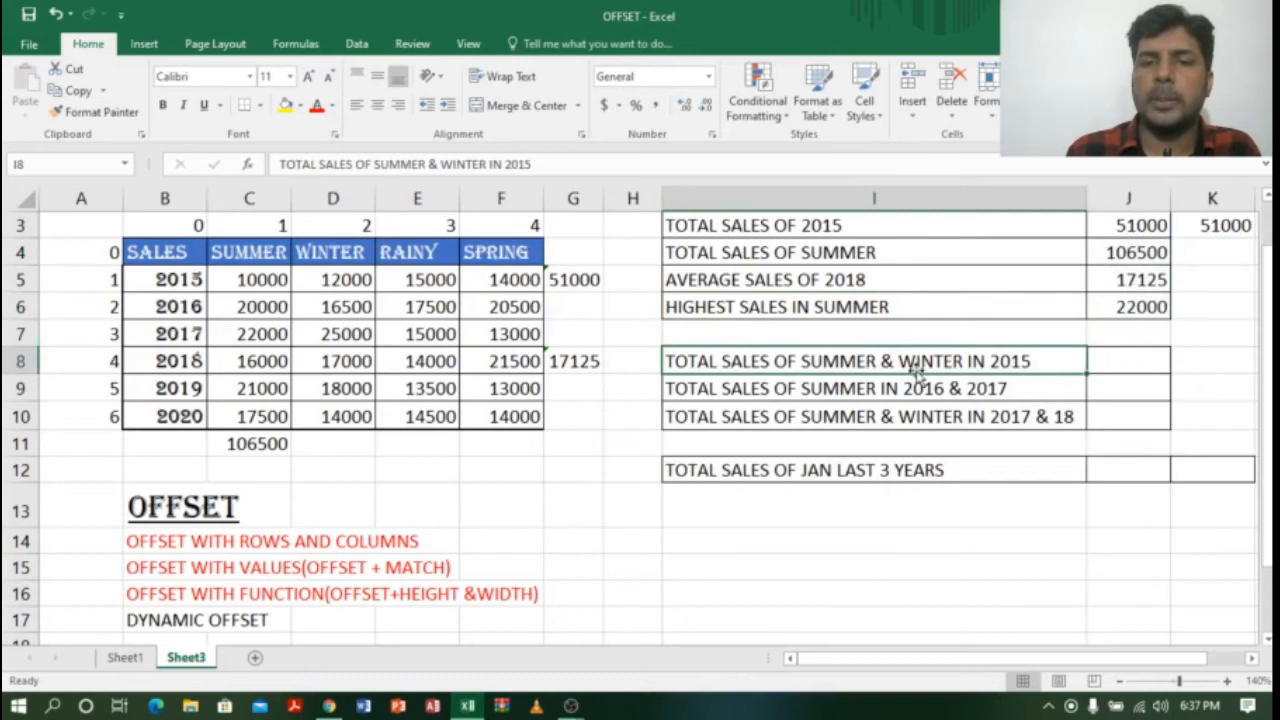
pyautogui.click(1128, 352)
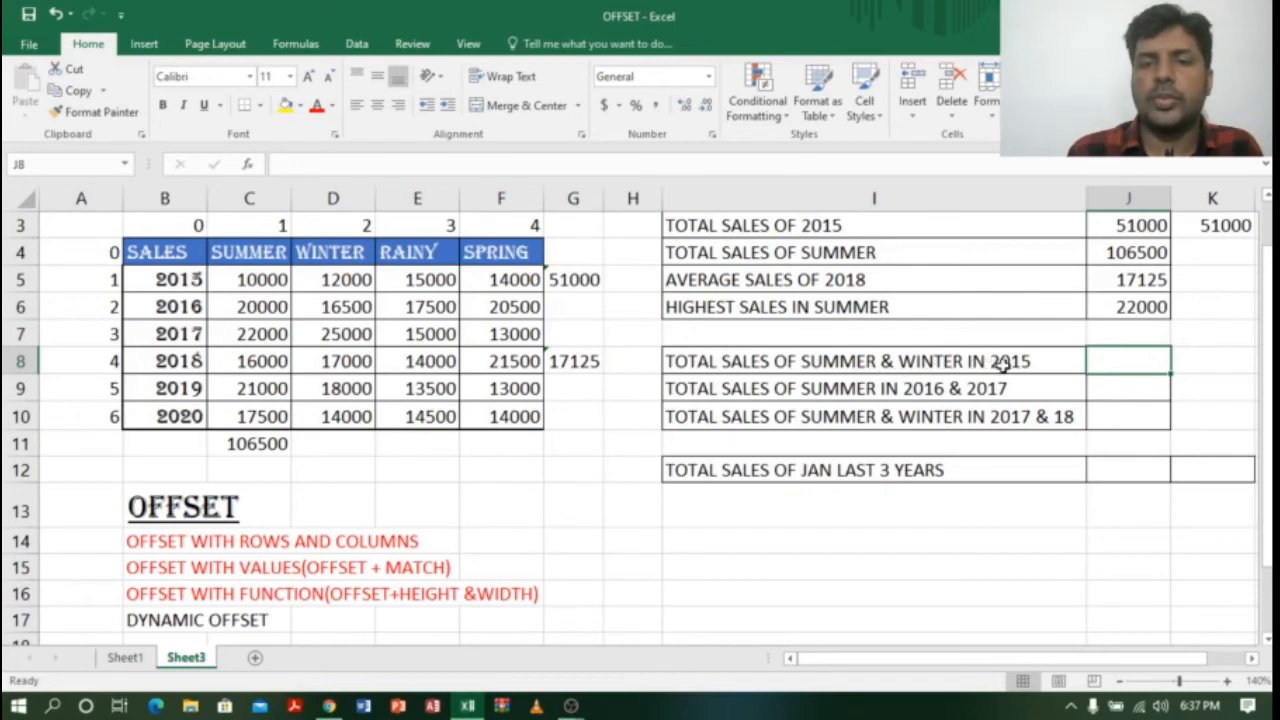
pyautogui.moveTo(251, 252); pyautogui.dragTo(331, 280)
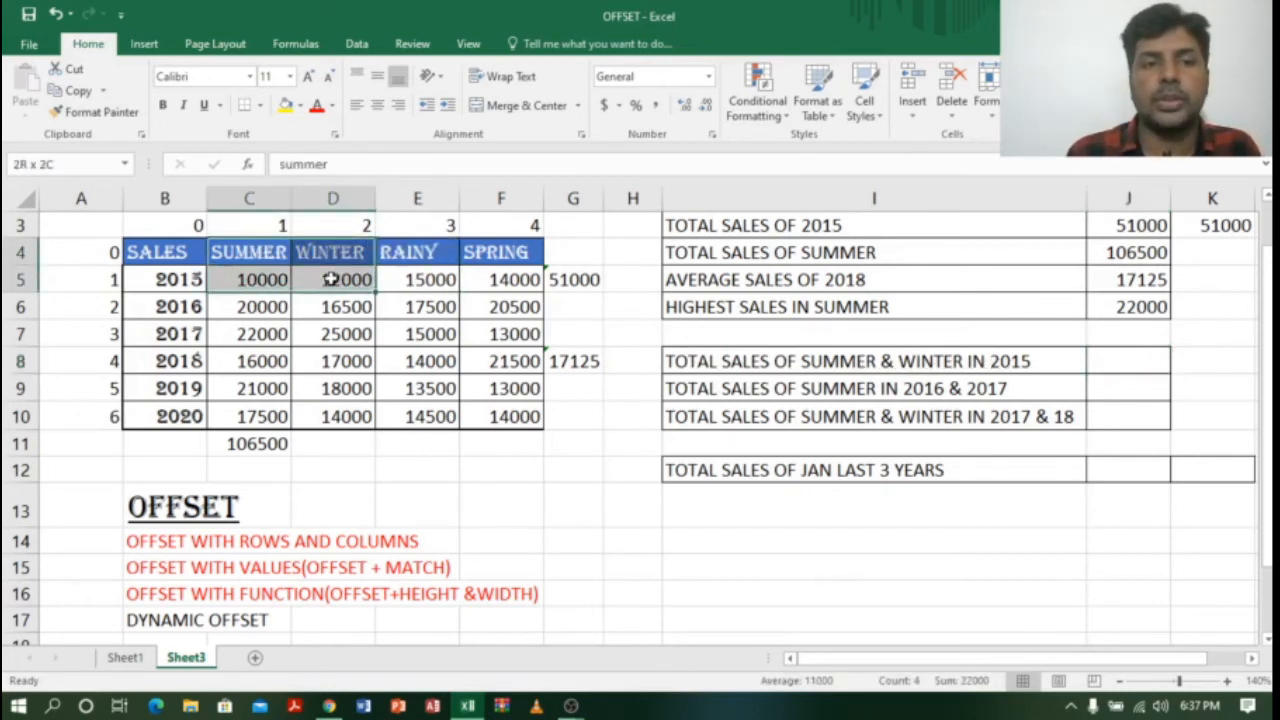
pyautogui.moveTo(246, 257); pyautogui.dragTo(341, 280)
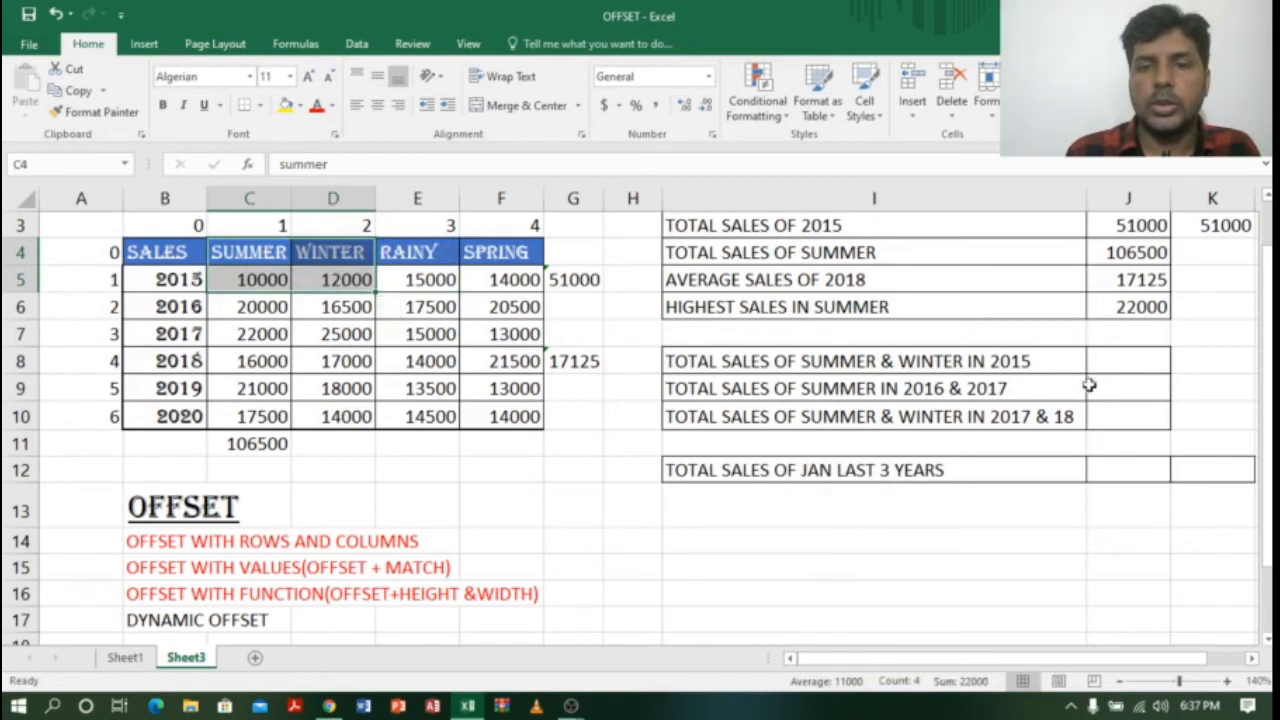
# Calculate the total Summer and Winter sales of 2015 in J8 with =SUM(OFFSET(B4,1,1,1,2)) and compare it with C5:D5
pyautogui.click(1117, 358)
pyautogui.write('=')
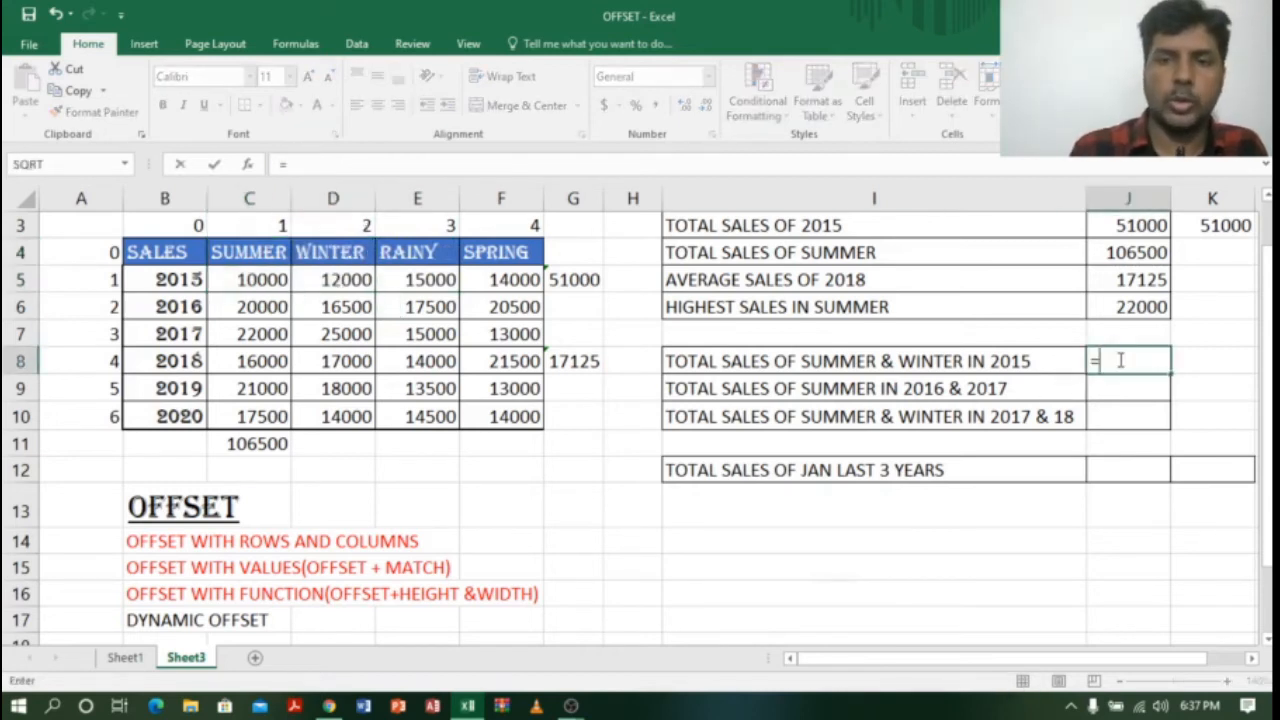
pyautogui.write('SUM')
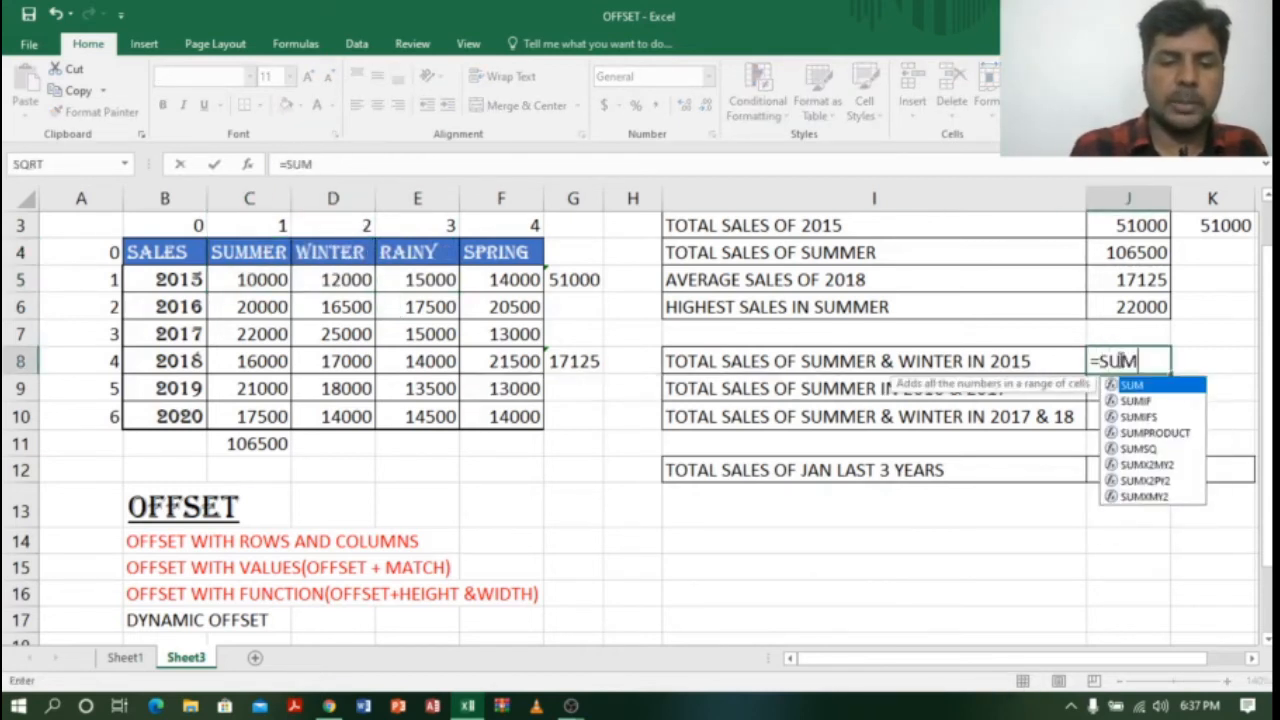
pyautogui.write('(')
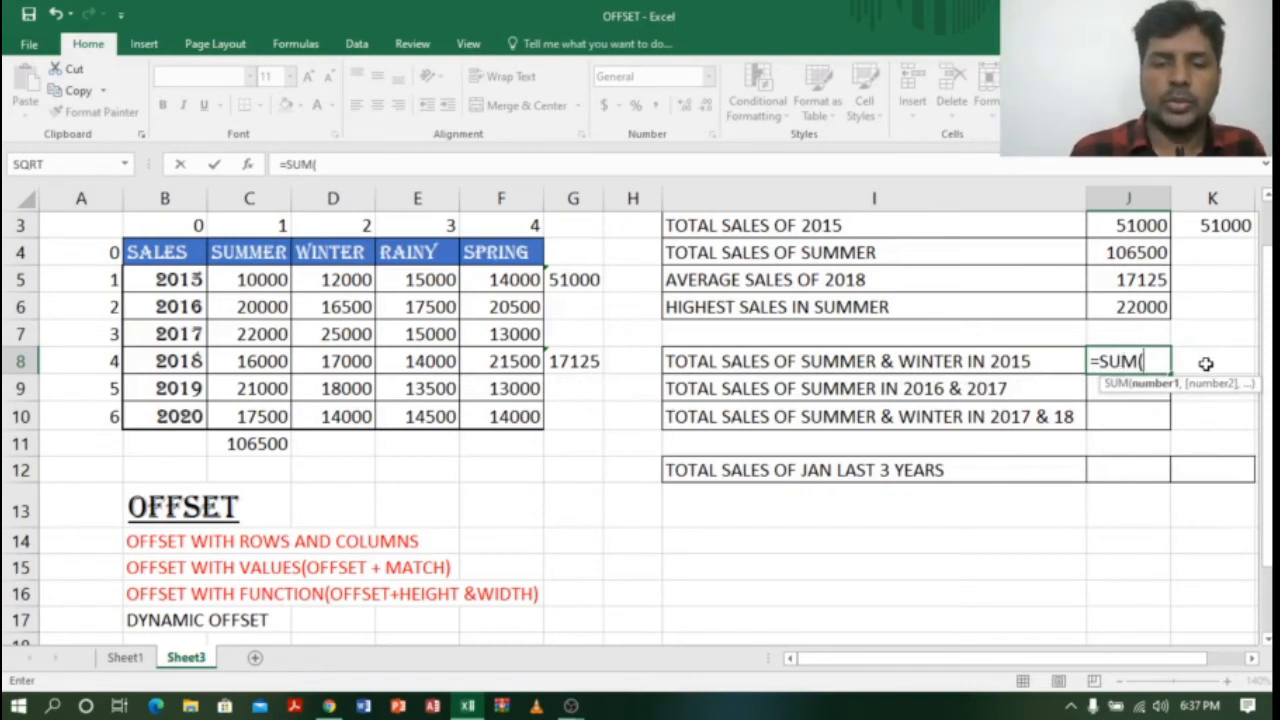
pyautogui.write('OFFSET')
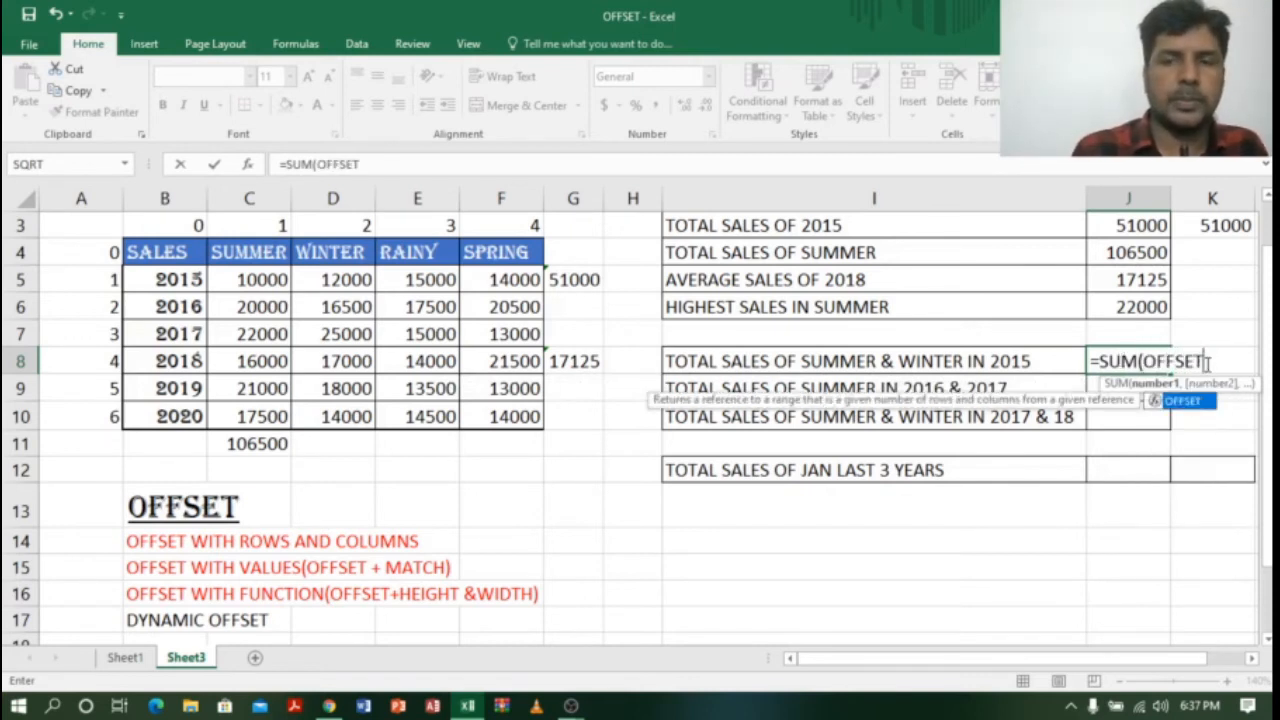
pyautogui.write('(')
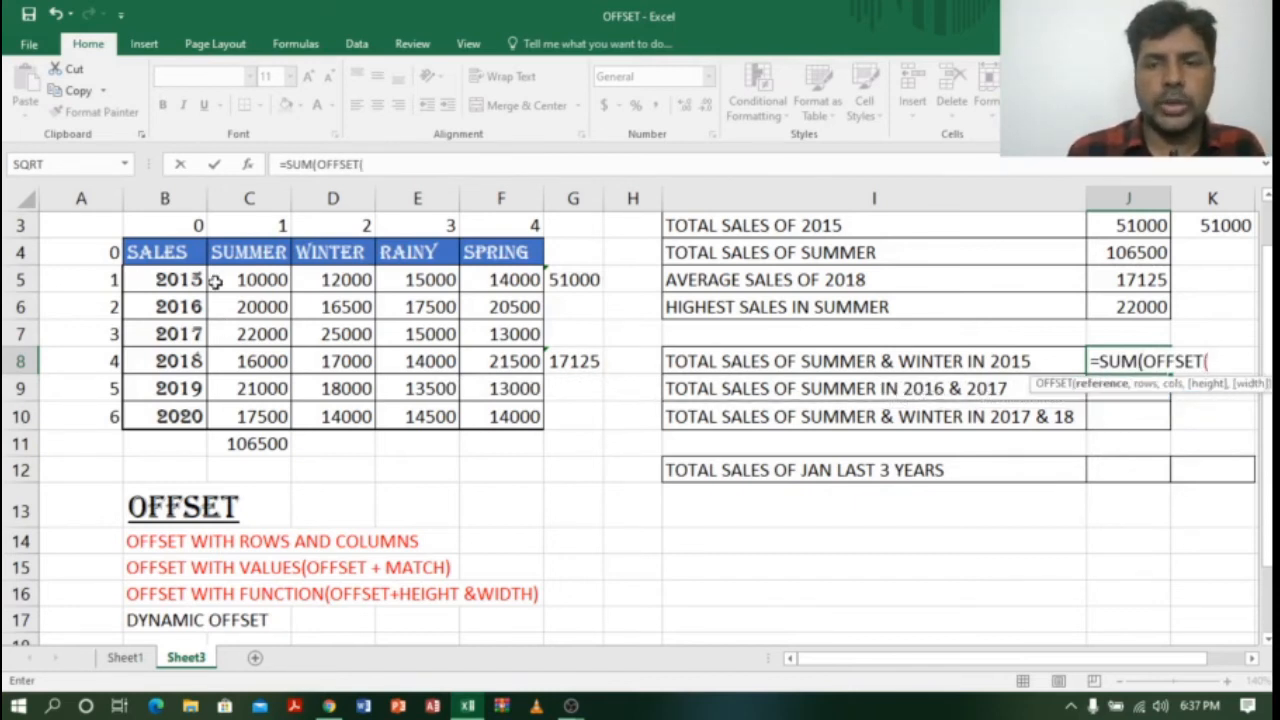
pyautogui.click(160, 254)
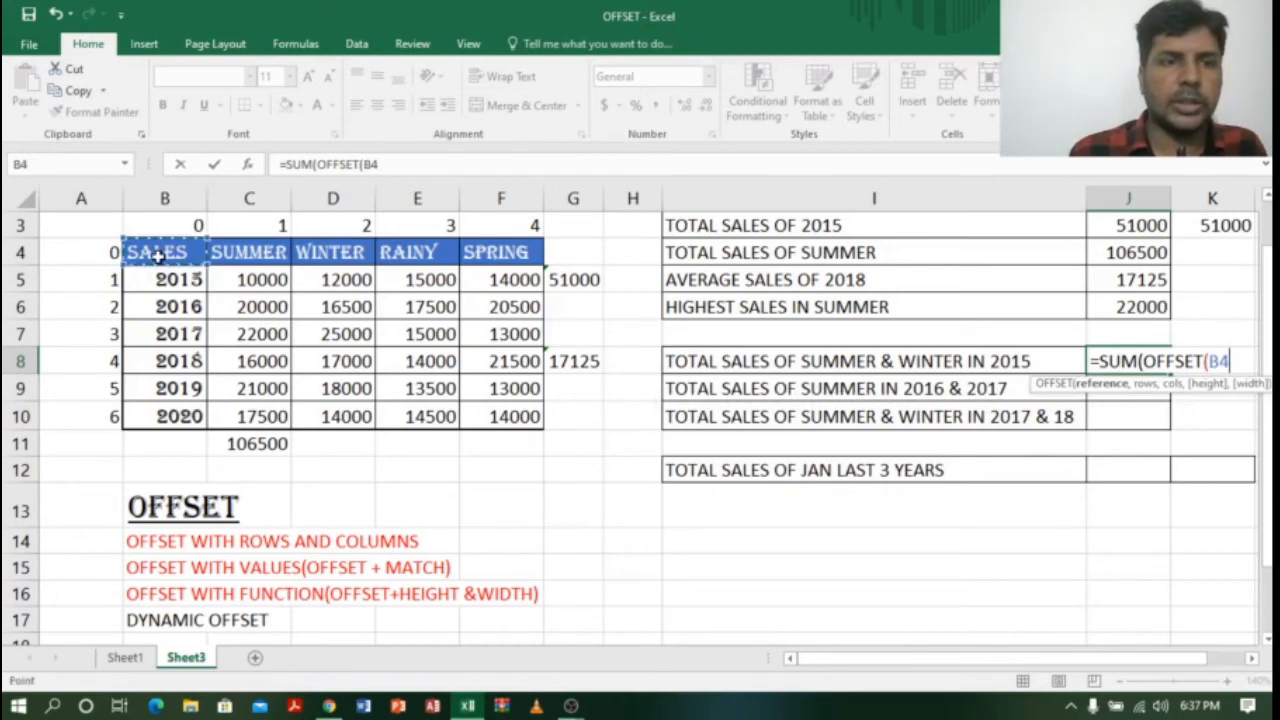
pyautogui.write(',')
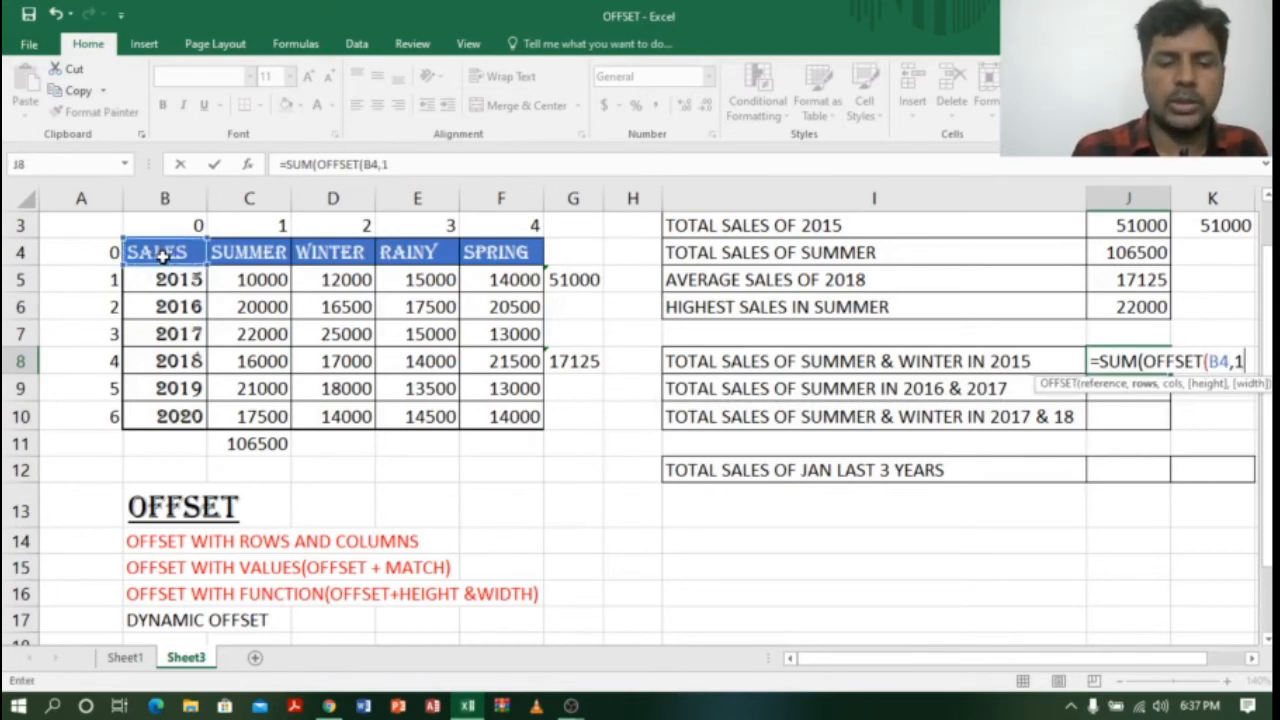
pyautogui.write('1,')
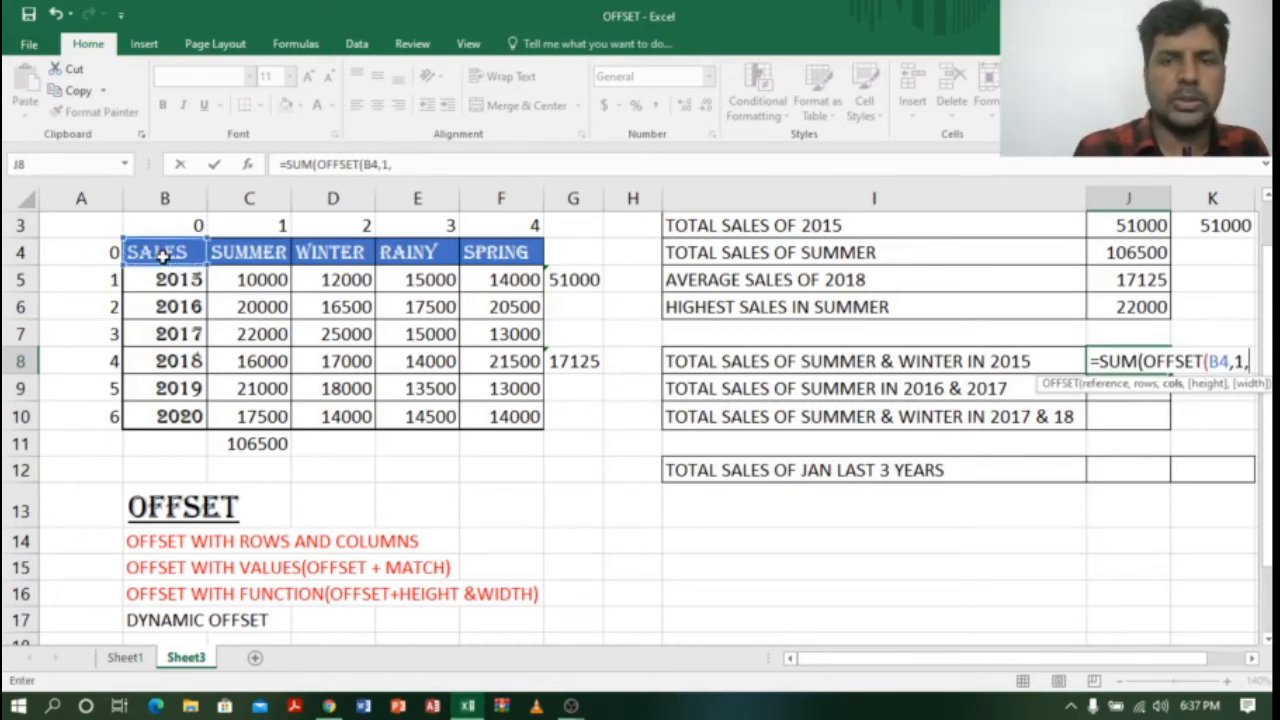
pyautogui.write('1')
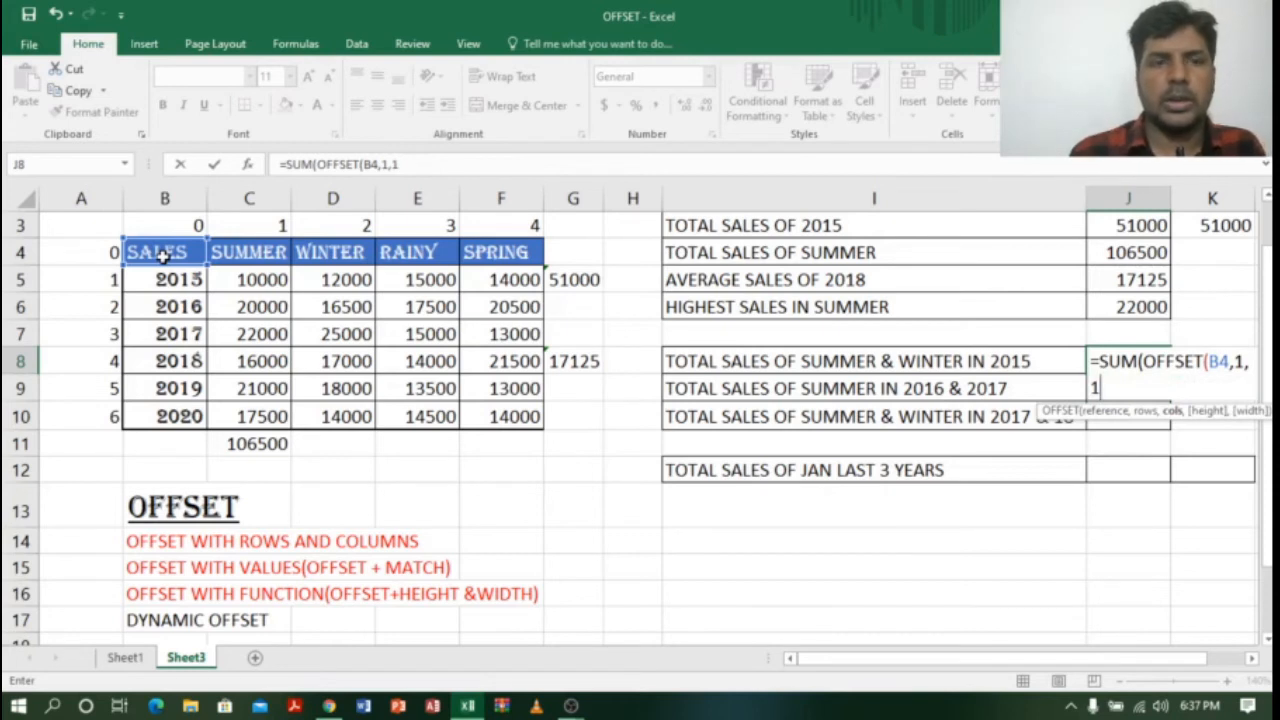
pyautogui.write(',1')
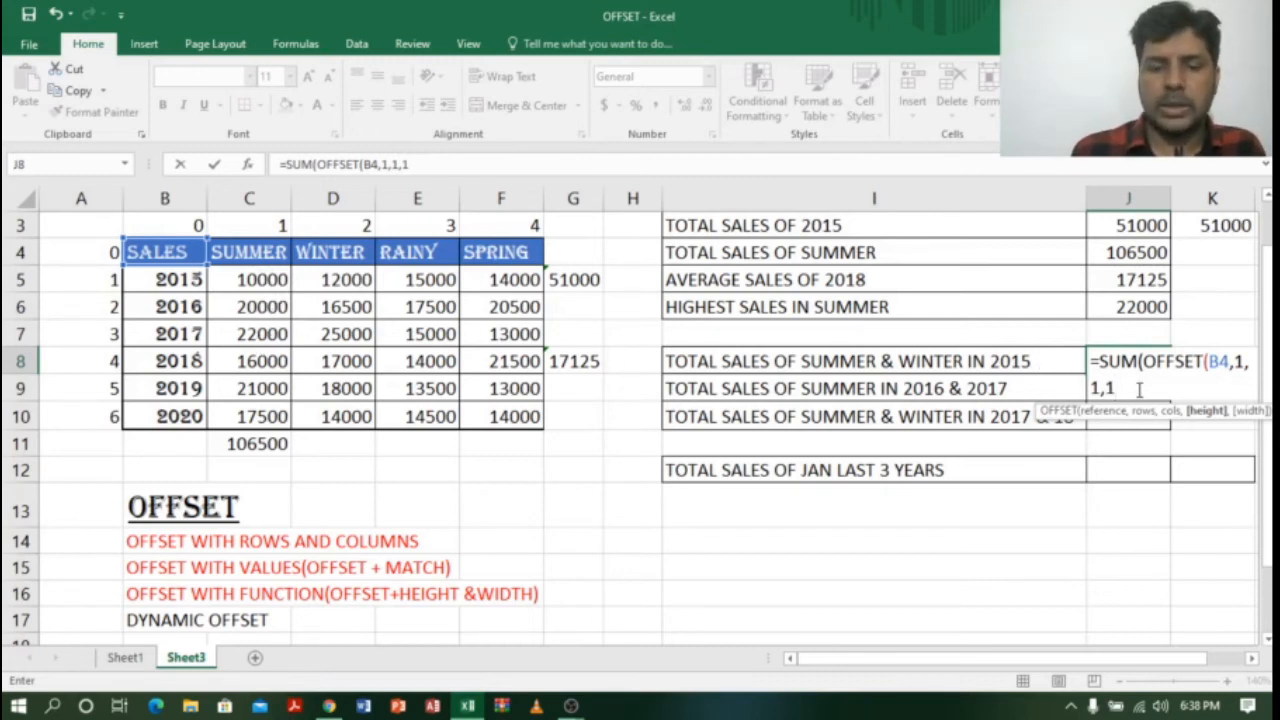
pyautogui.write(',2')
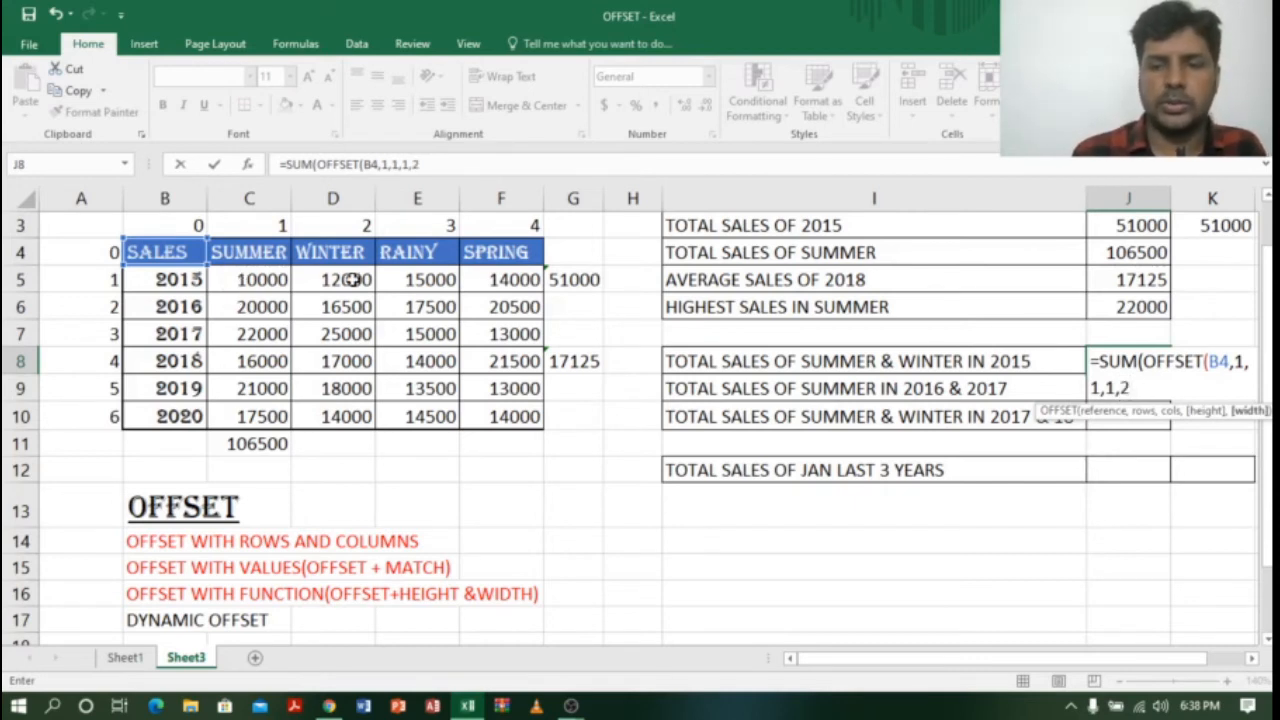
pyautogui.write(')')
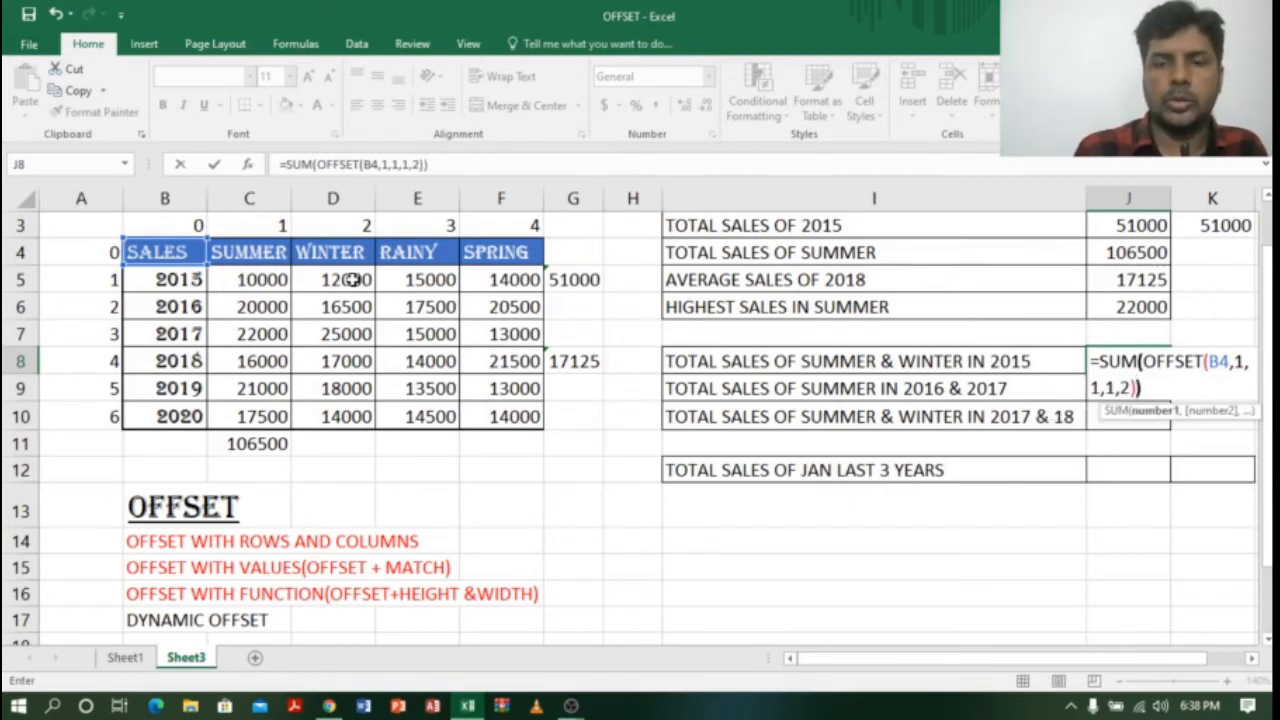
pyautogui.press('Return')
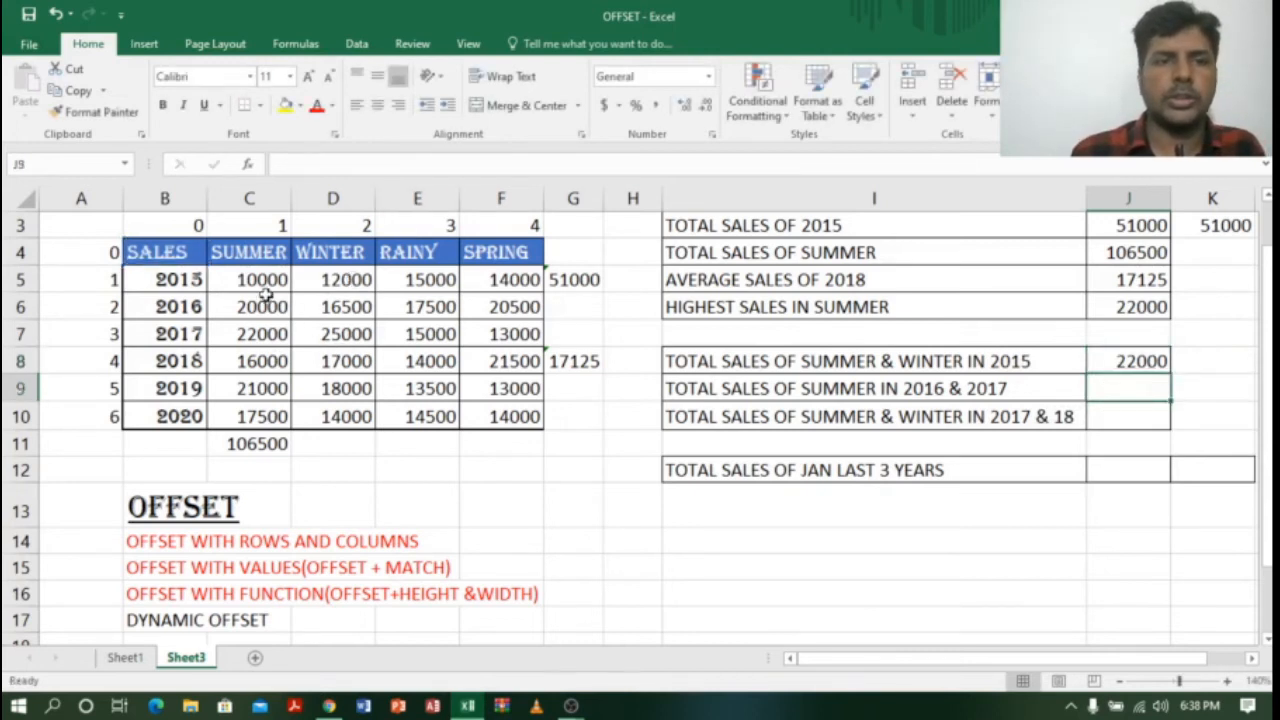
pyautogui.moveTo(258, 281); pyautogui.dragTo(334, 278)
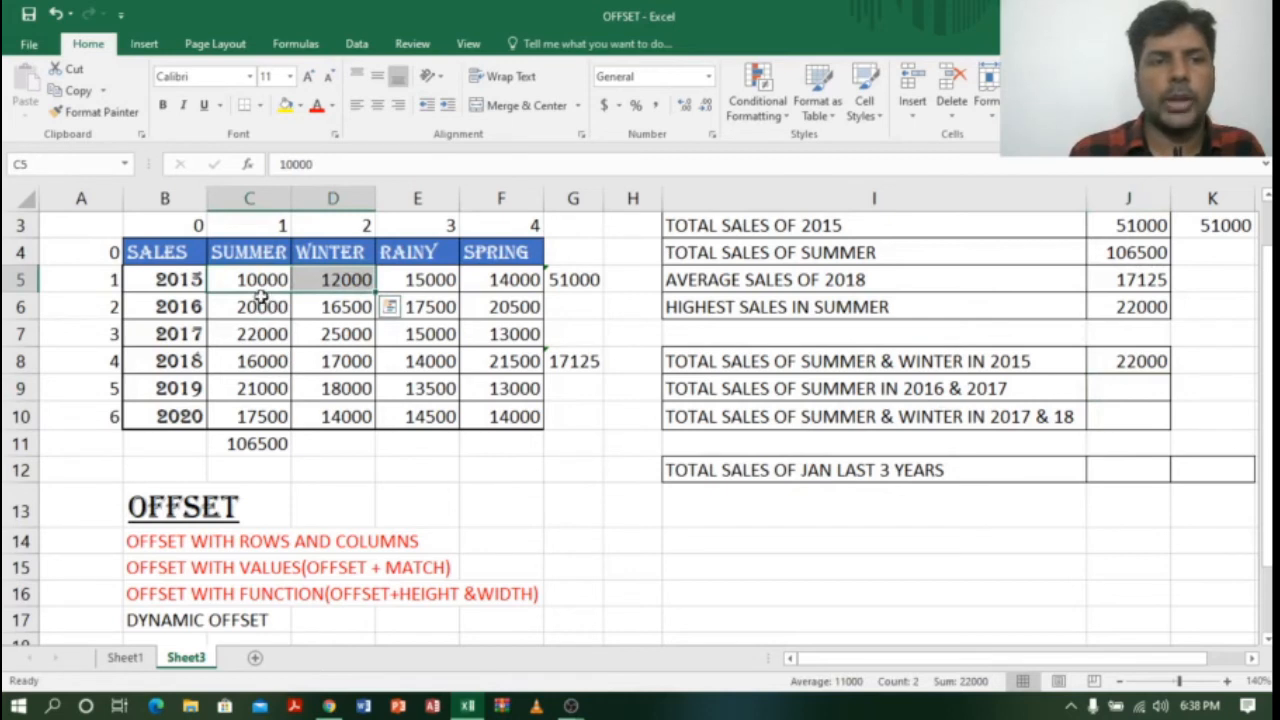
# Calculate the total Summer sales of 2016 and 2017 in J9 with =SUM(OFFSET(B4,2,1,2,1)) and check it against C6:C7
pyautogui.moveTo(262, 304); pyautogui.dragTo(264, 333)
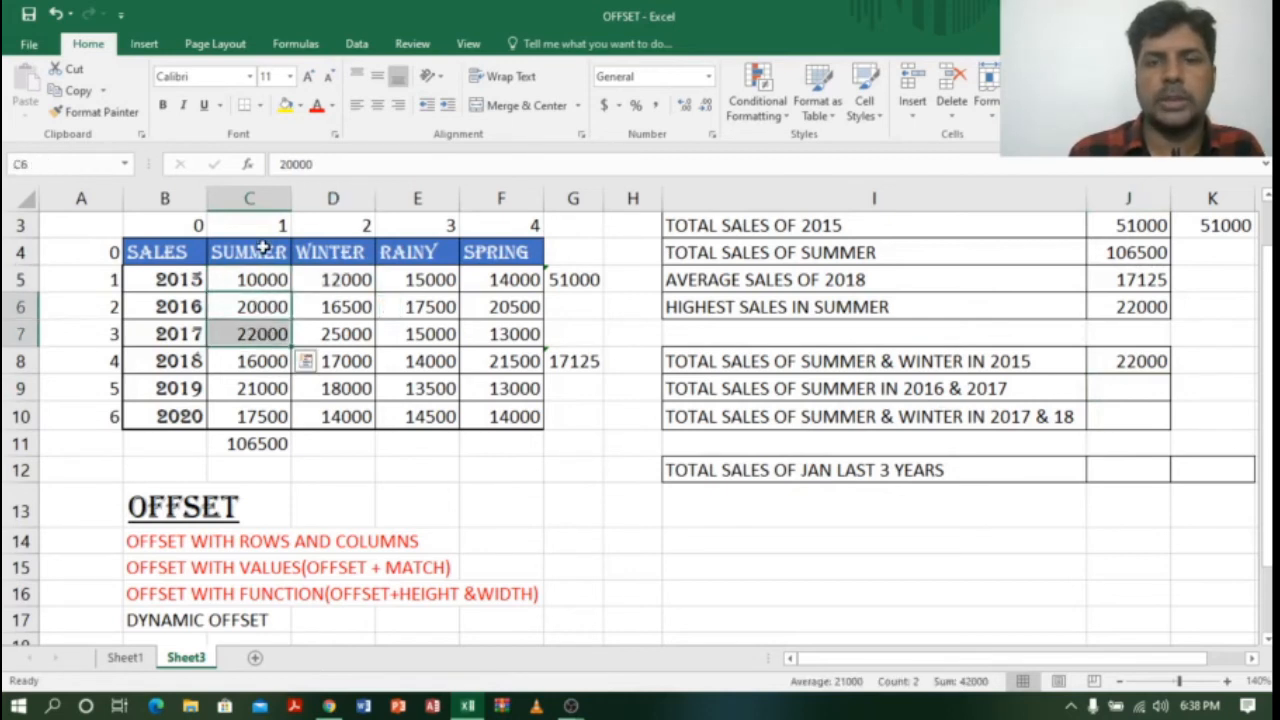
pyautogui.click(1106, 386)
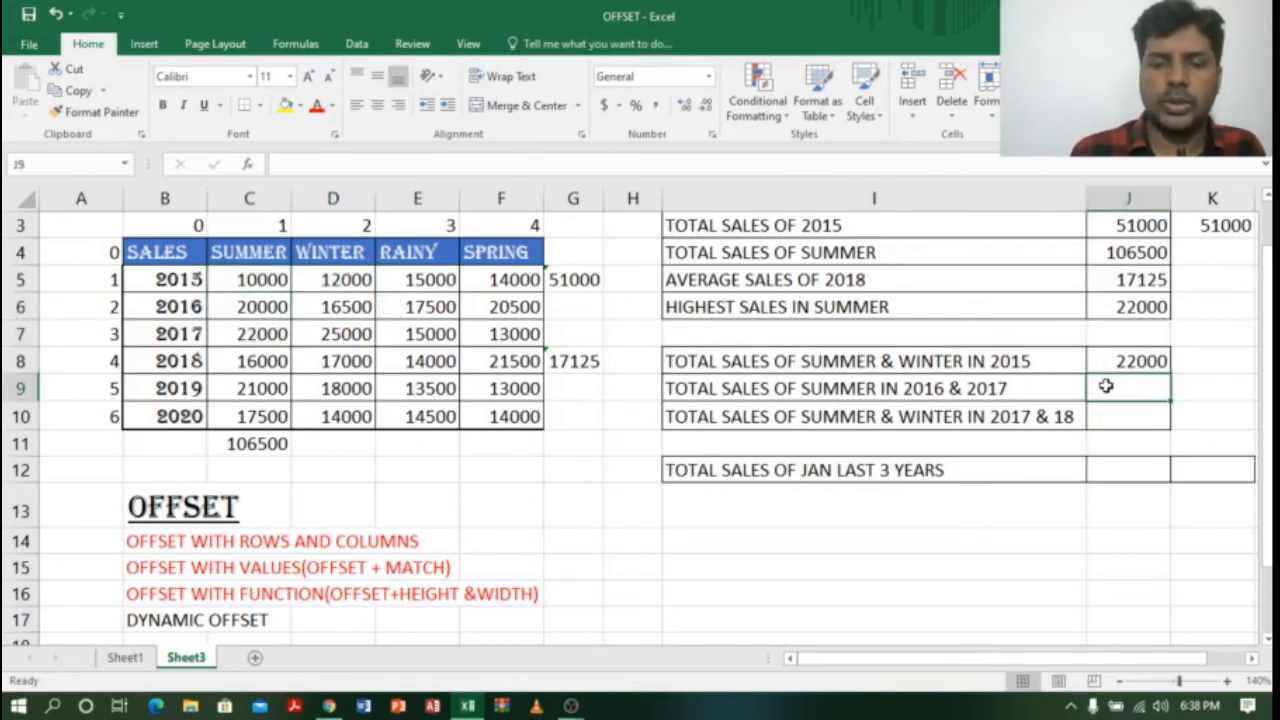
pyautogui.write('=SUM(')
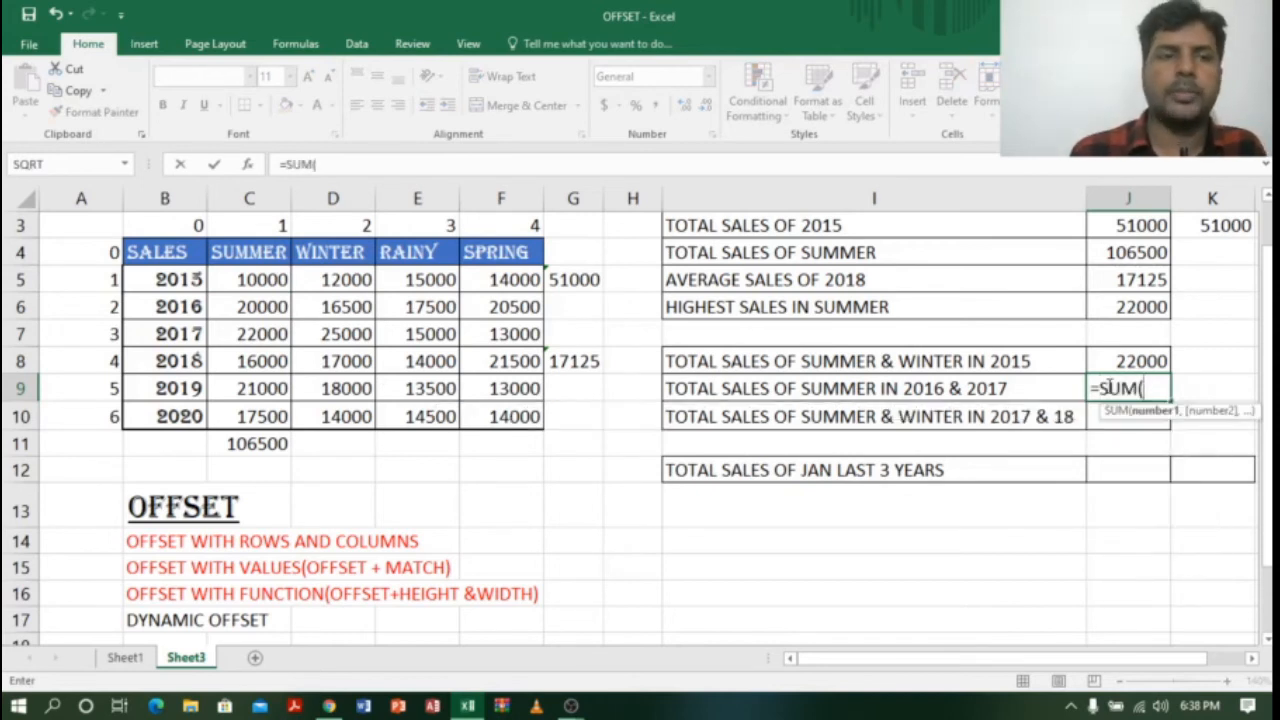
pyautogui.write('A')
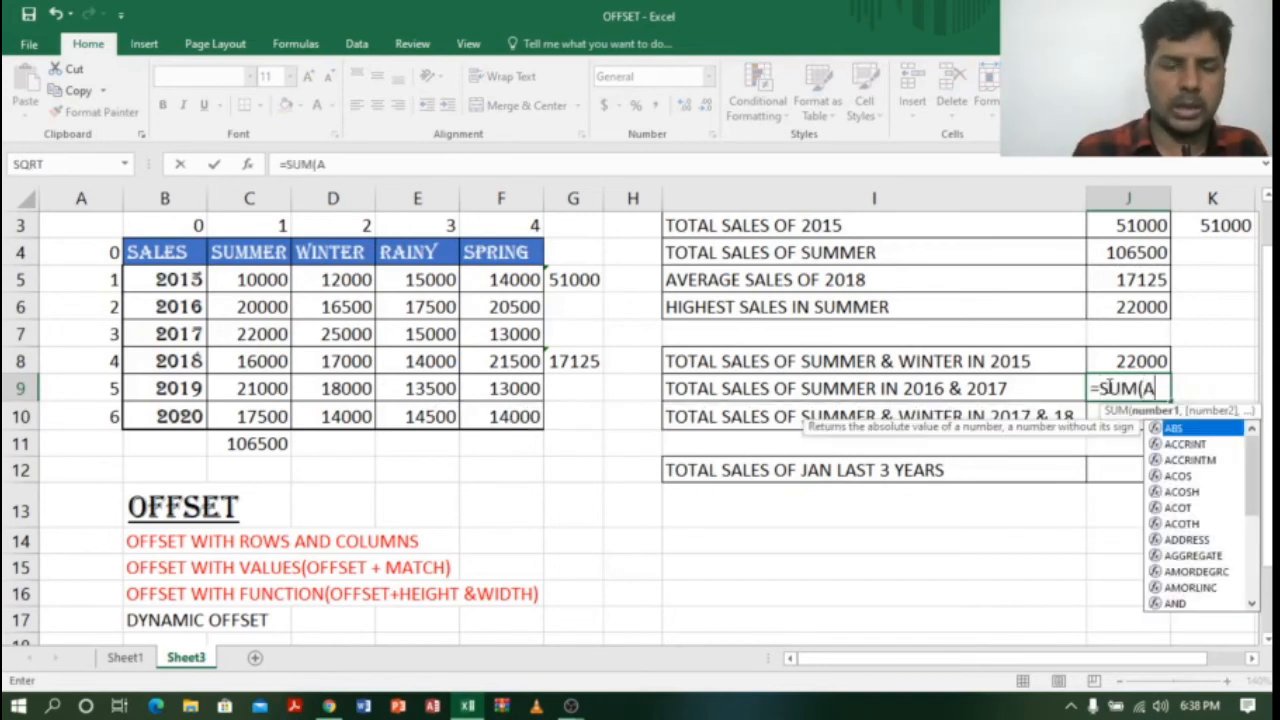
pyautogui.press('BackSpace')
pyautogui.write('OF')
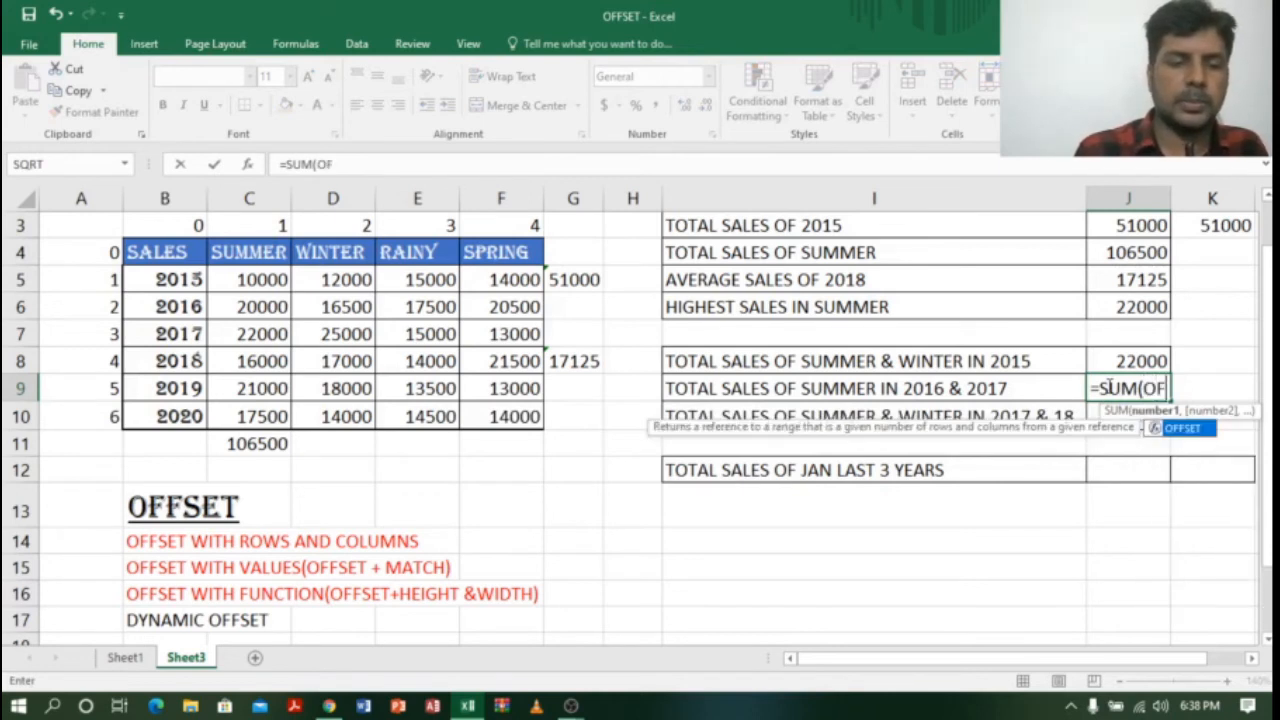
pyautogui.write('FSET')
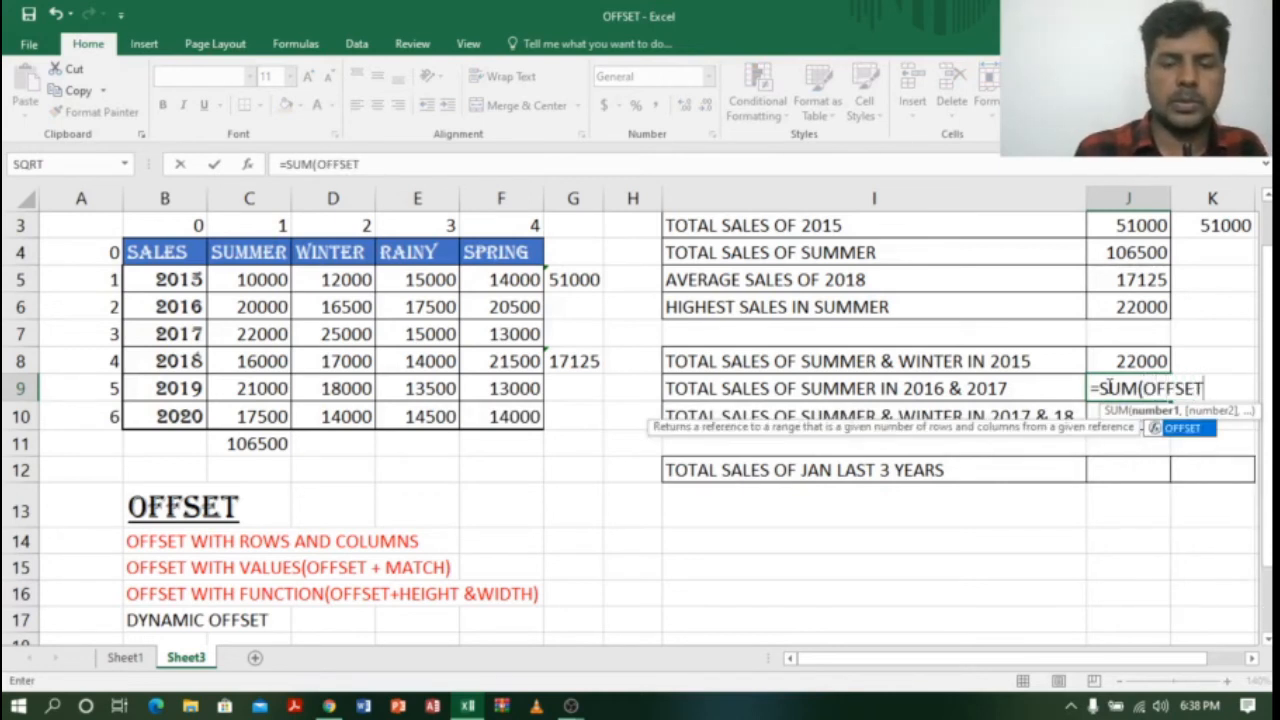
pyautogui.write('(')
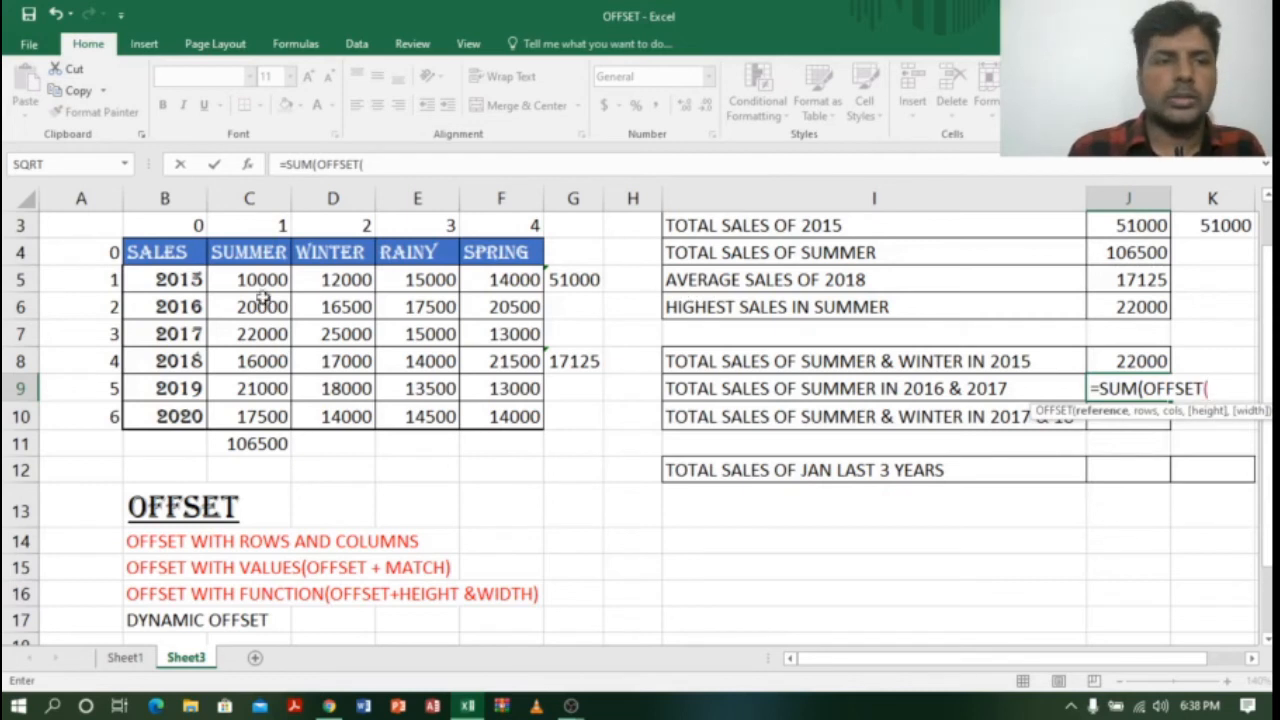
pyautogui.click(168, 252)
pyautogui.write(',')
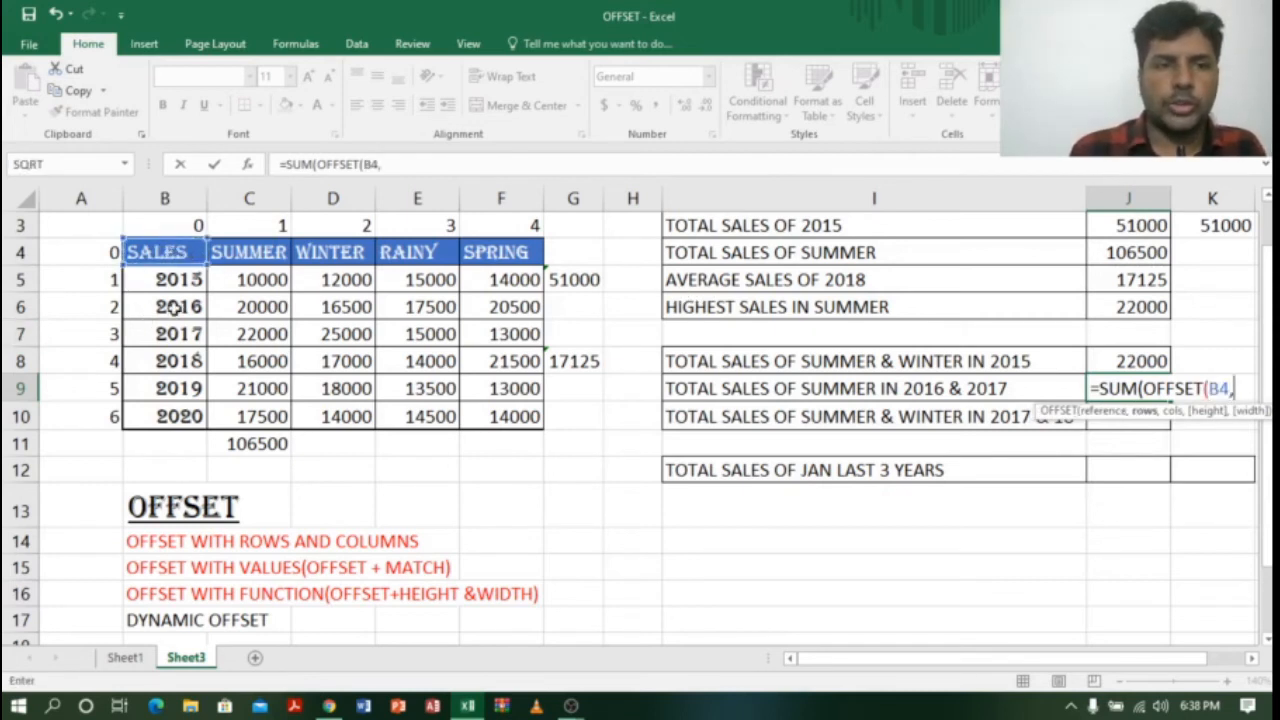
pyautogui.write('2')
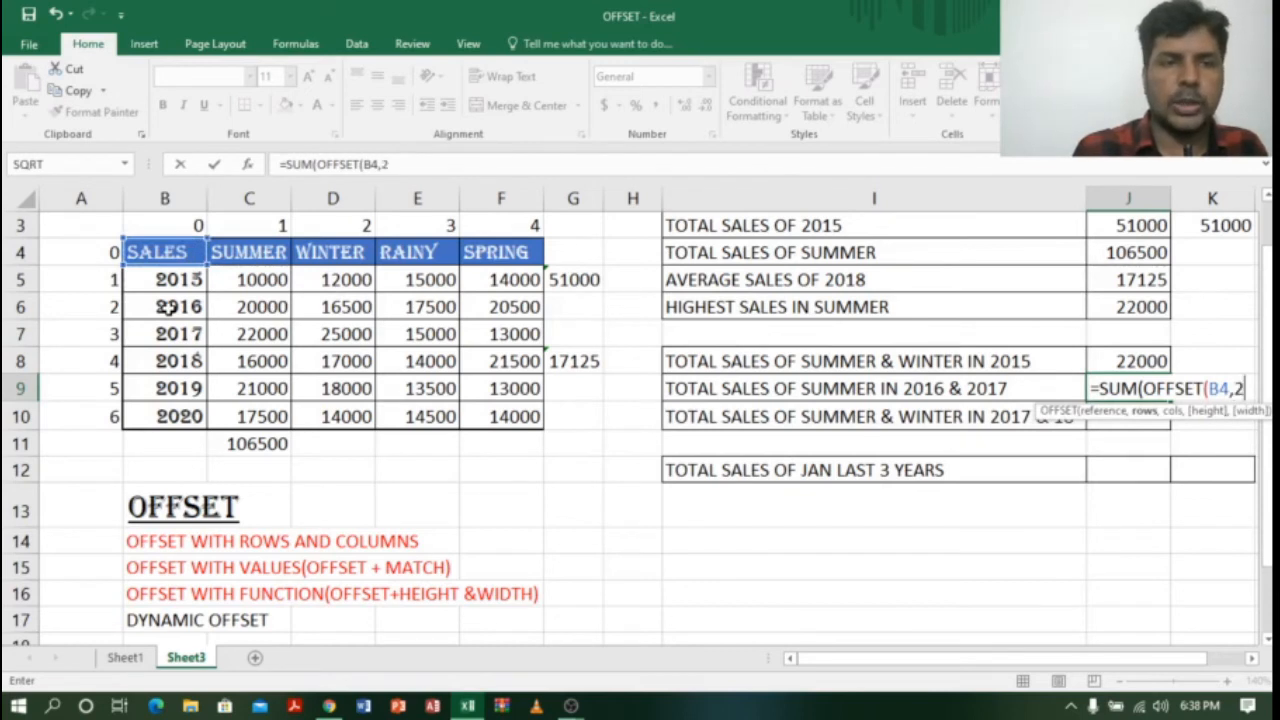
pyautogui.write(',')
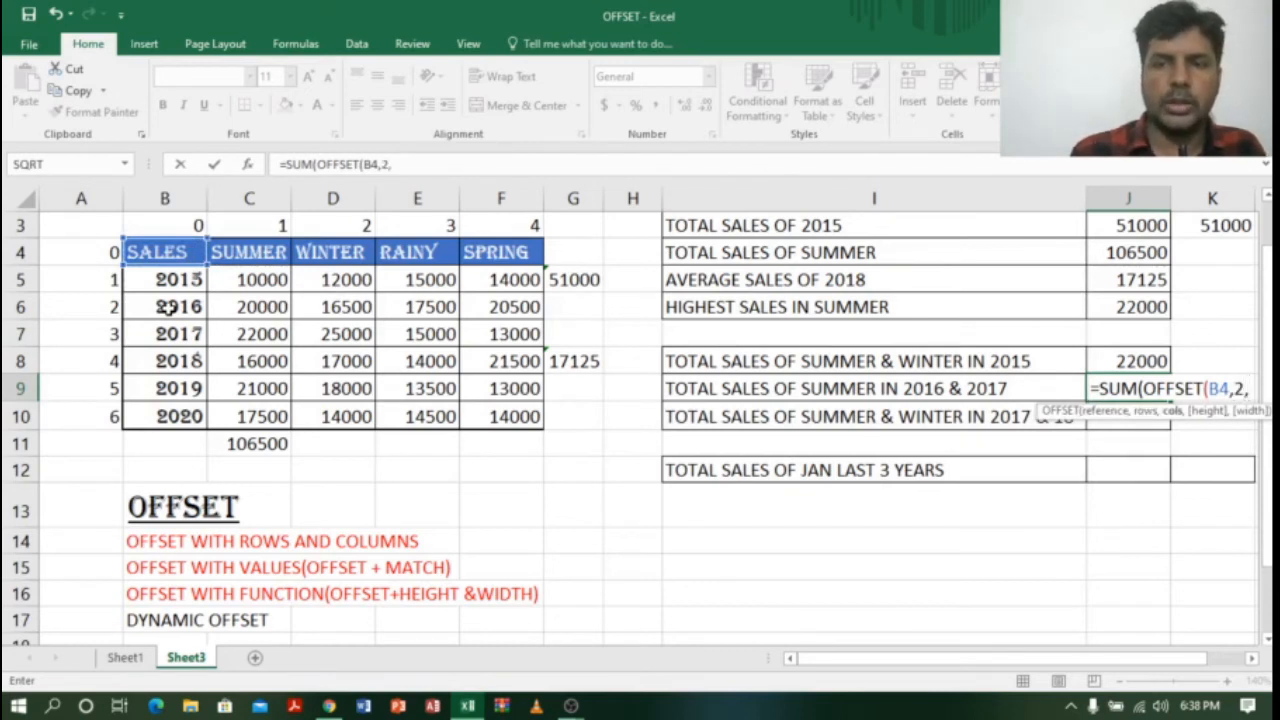
pyautogui.write('1')
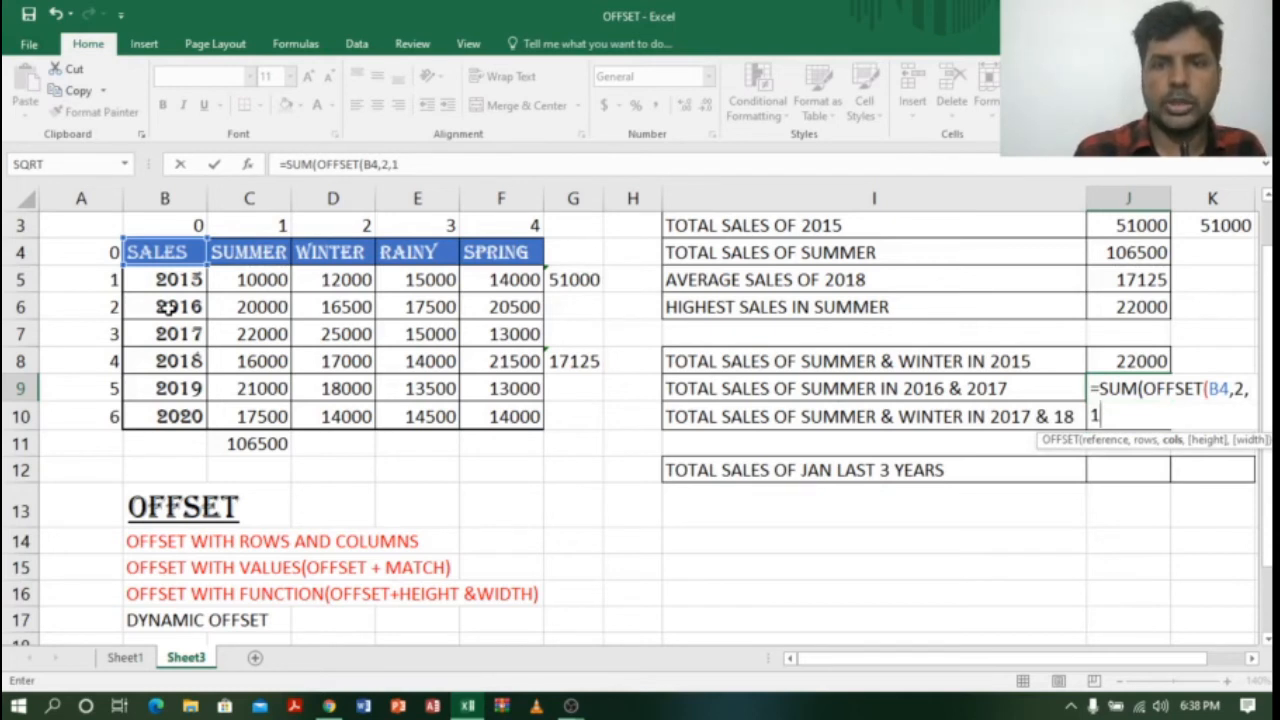
pyautogui.write(',')
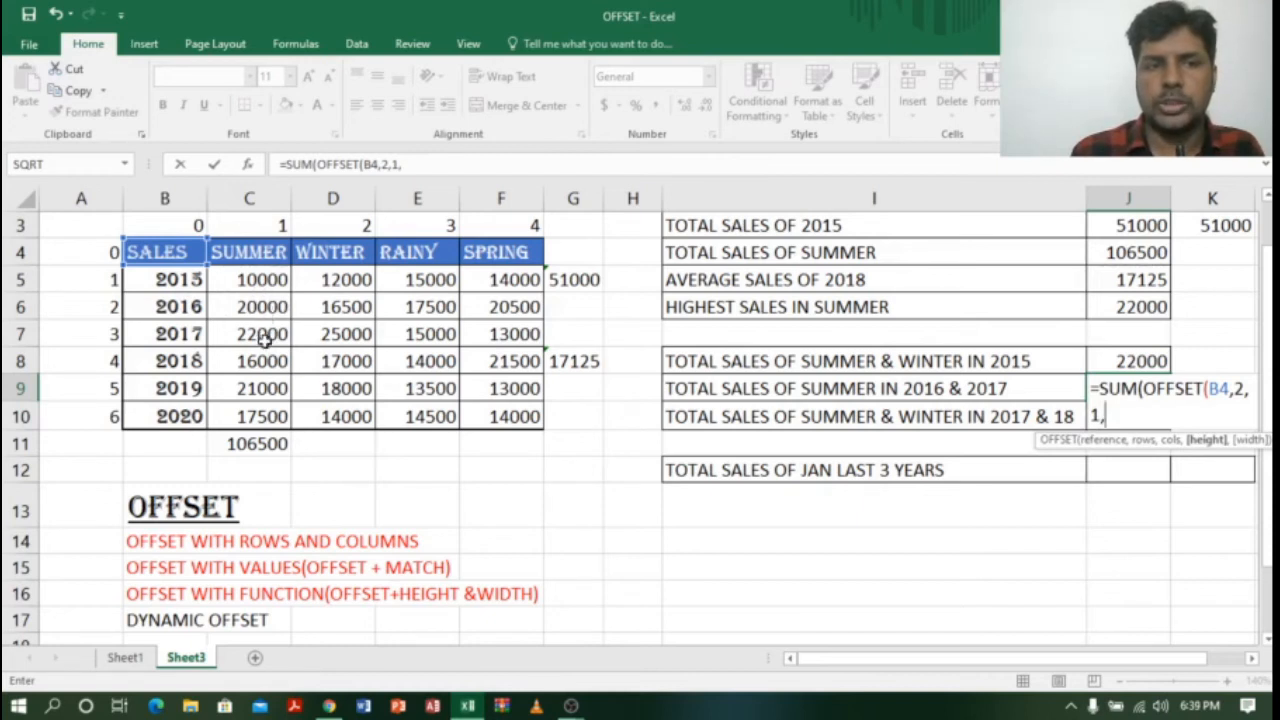
pyautogui.write('2')
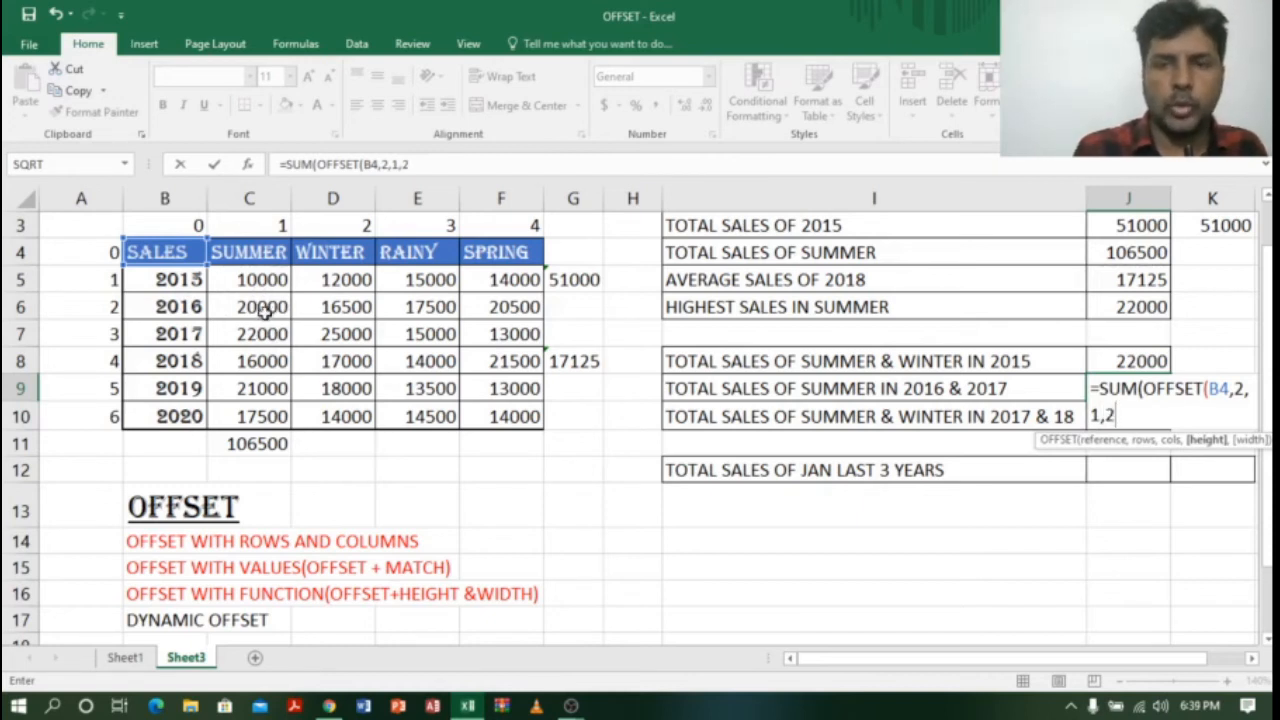
pyautogui.write(',1)')
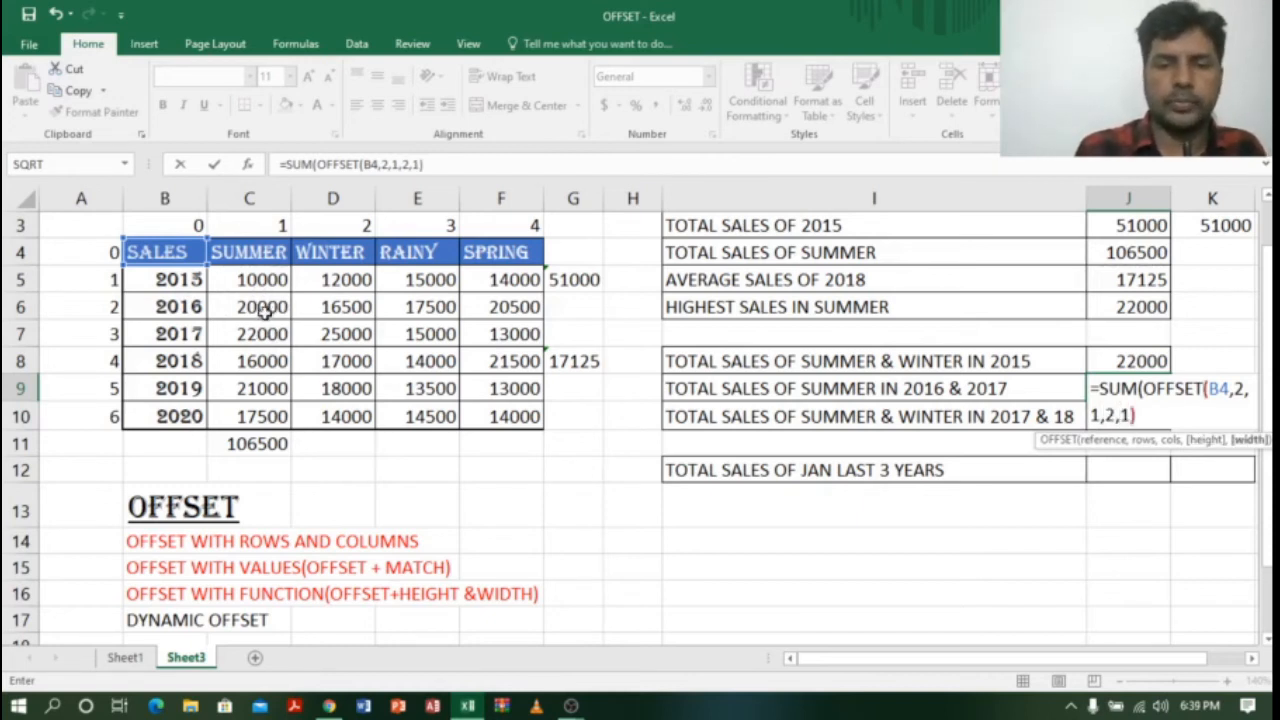
pyautogui.write(')')
pyautogui.press('Return')
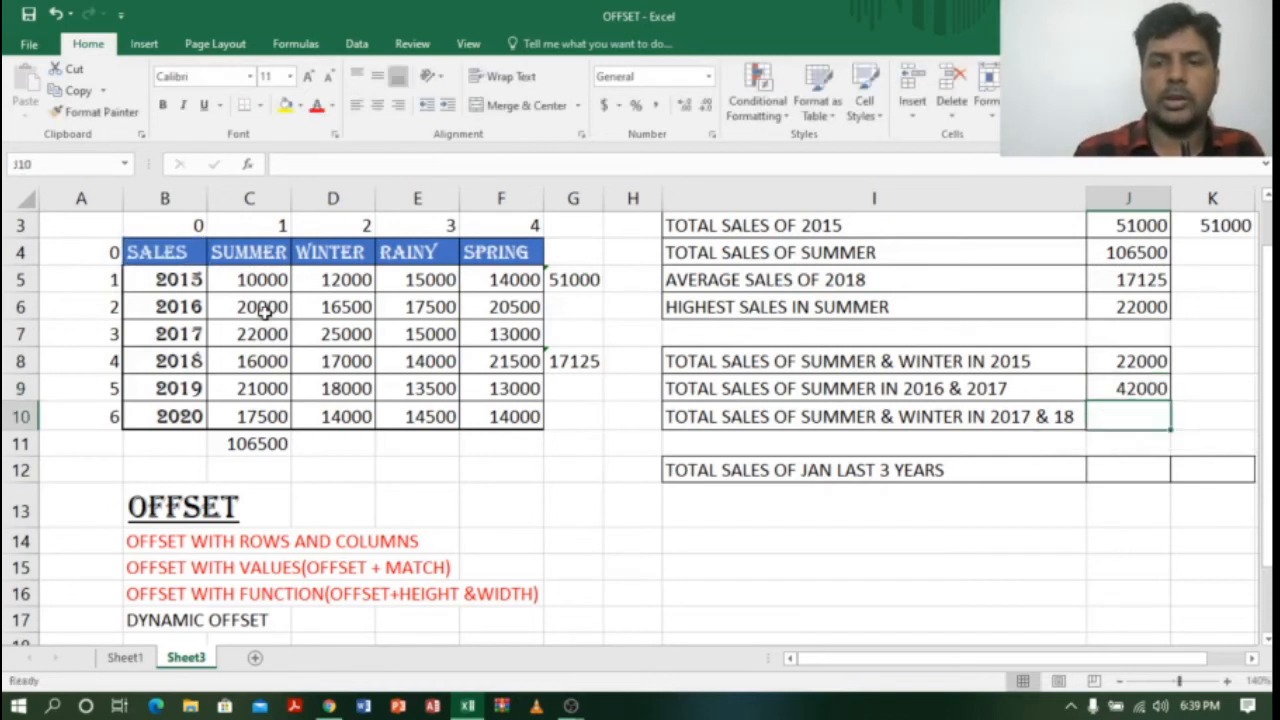
pyautogui.moveTo(258, 307); pyautogui.dragTo(262, 337)
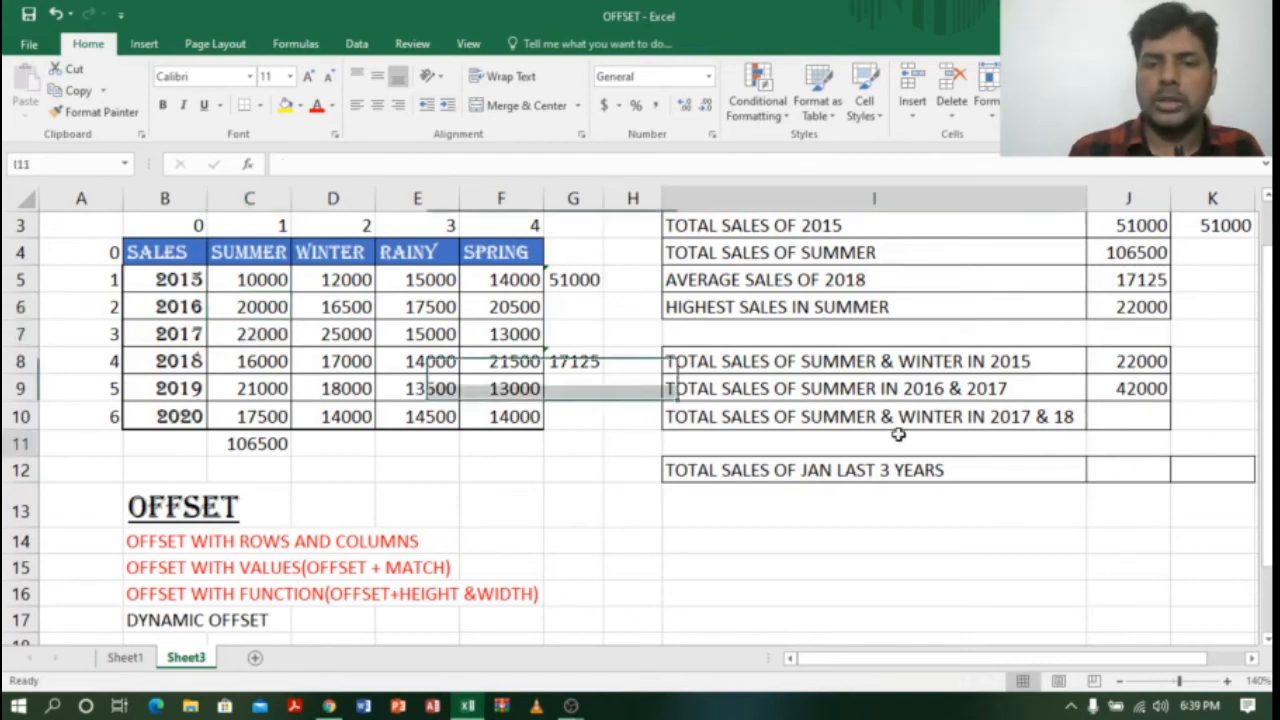
# Examine the Summer and Winter figures for 2017 and 2018 in C7:D8 that the total in J10 requires
pyautogui.click(245, 334)
pyautogui.moveTo(245, 334); pyautogui.dragTo(344, 366)
pyautogui.click(279, 335)
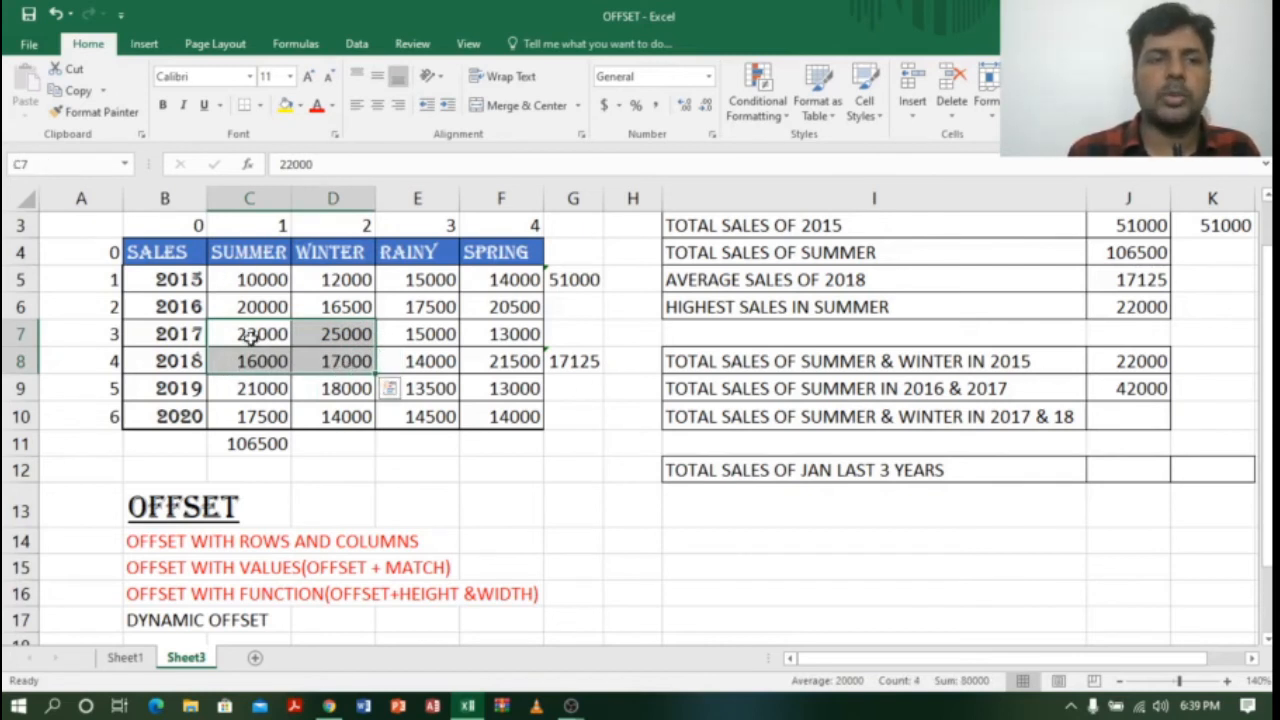
pyautogui.click(249, 335)
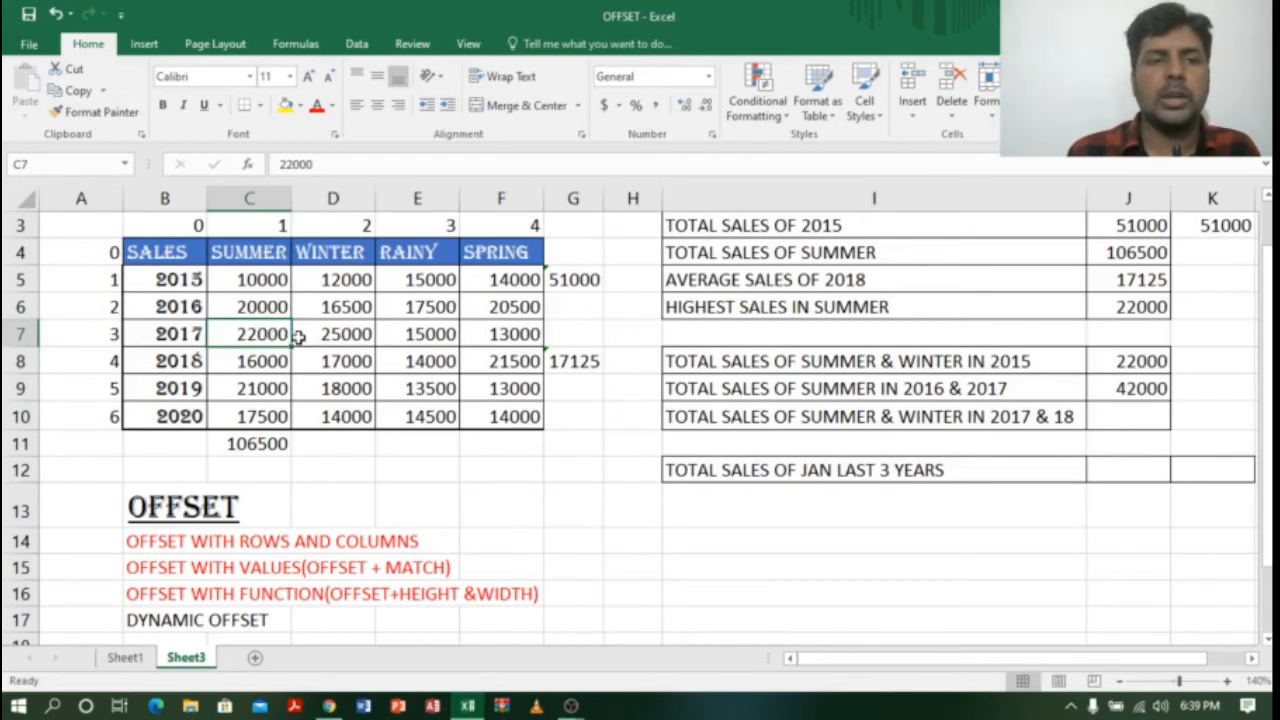
pyautogui.moveTo(286, 336); pyautogui.dragTo(338, 368)
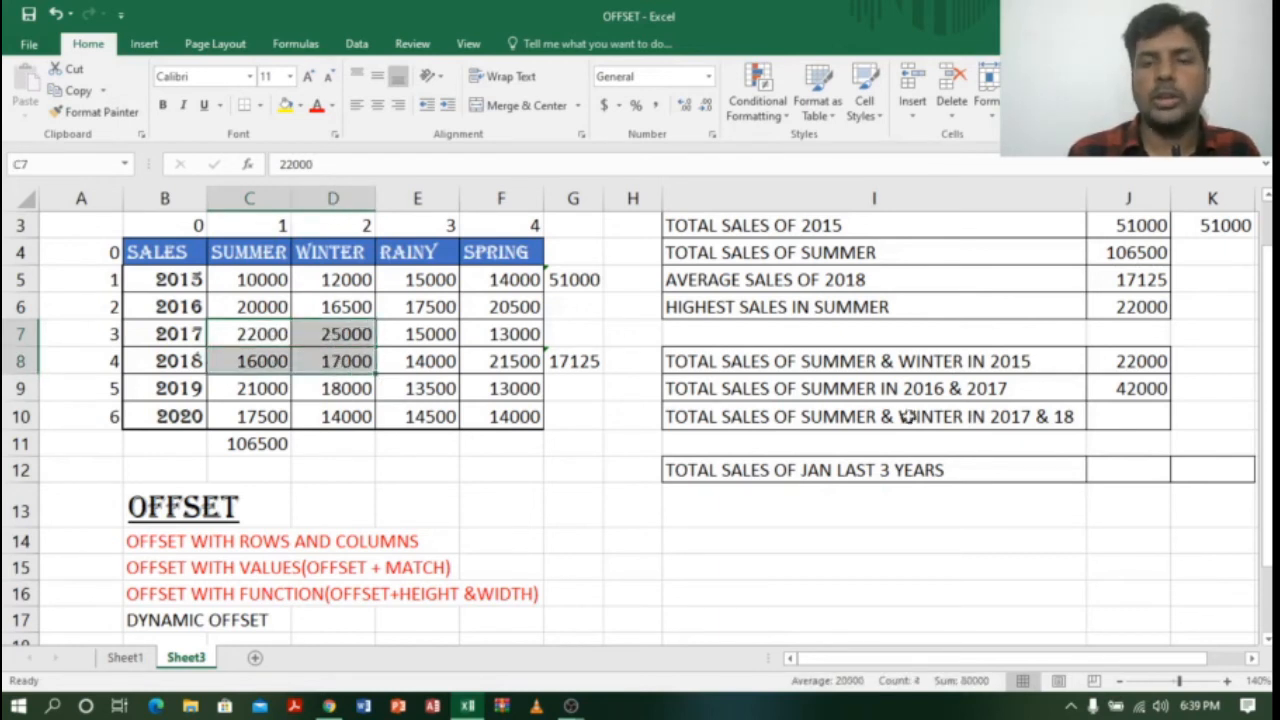
# Start the Summer and Winter 2017–18 total in J10 with the formula =SUM(B4,3,1,2,2)
pyautogui.click(1124, 420)
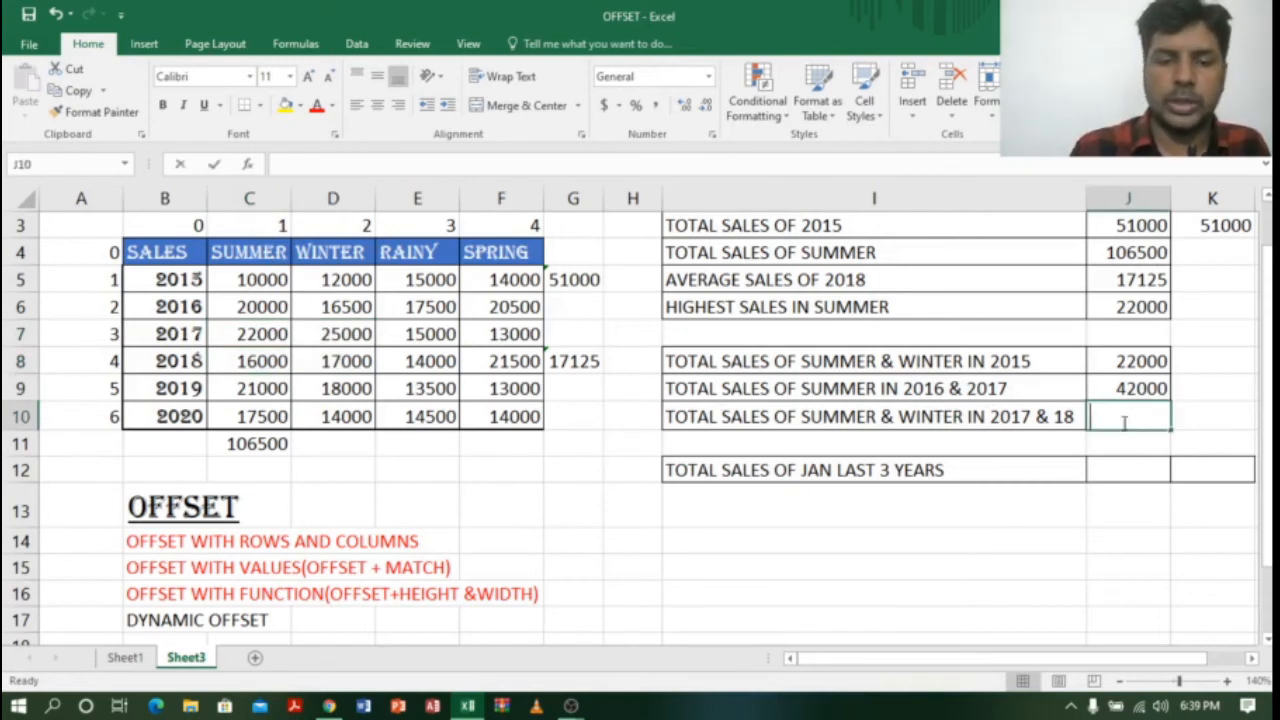
pyautogui.write('=SUM(')
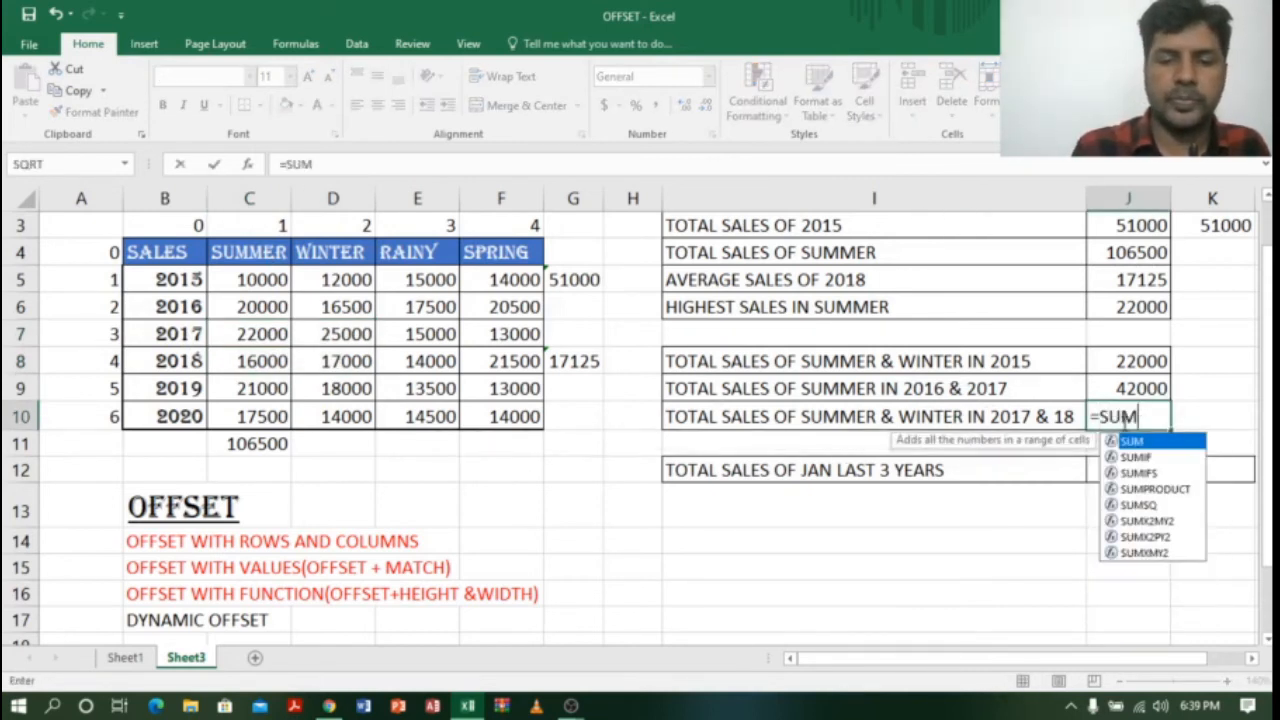
pyautogui.click(160, 254)
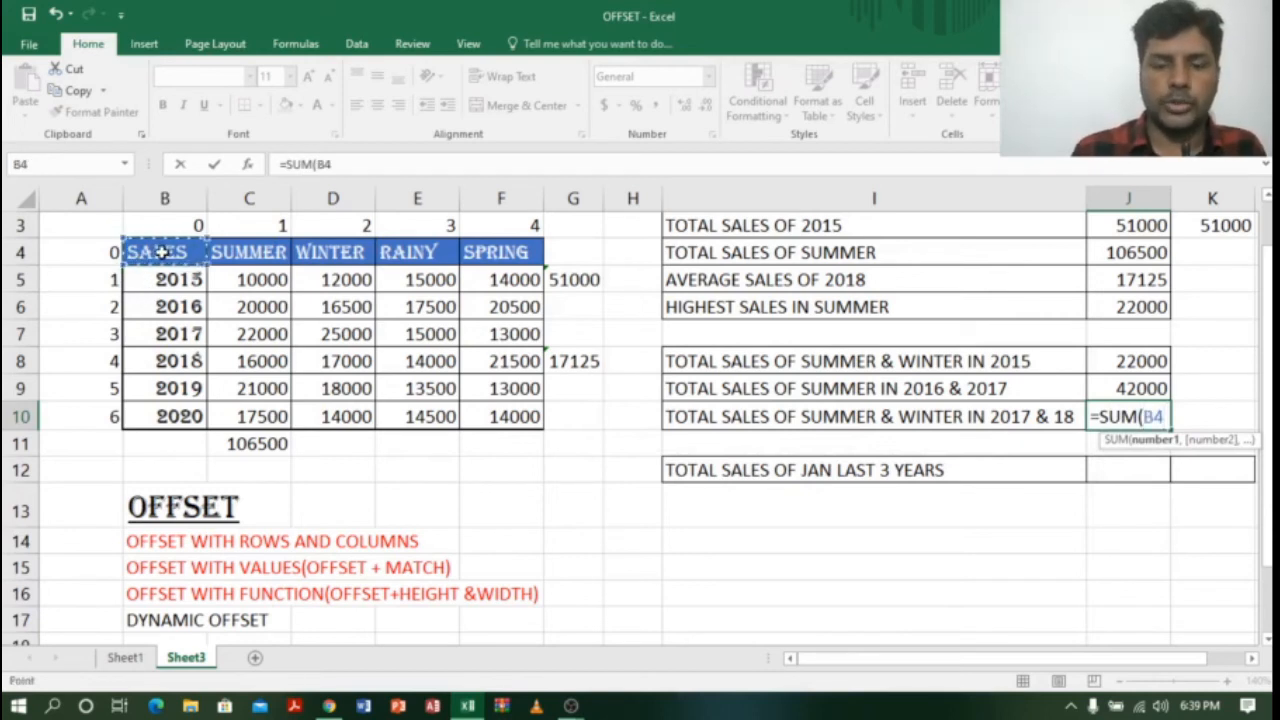
pyautogui.write(',')
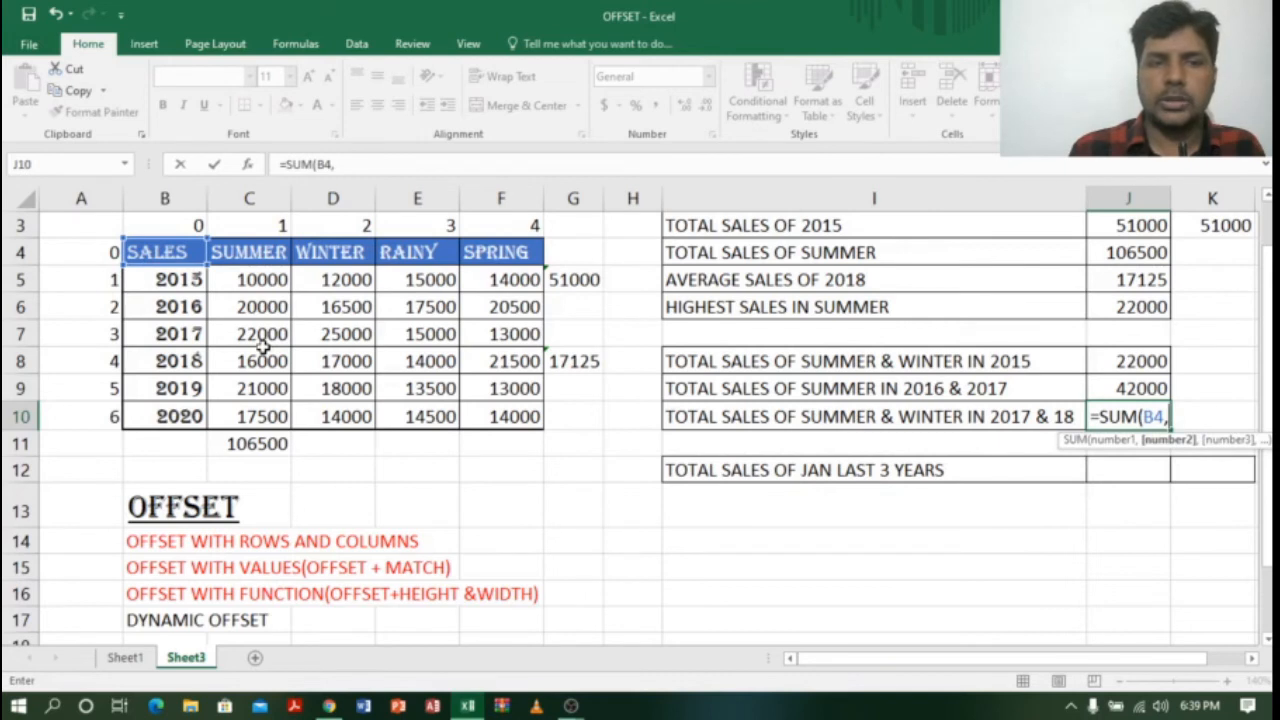
pyautogui.write('3')
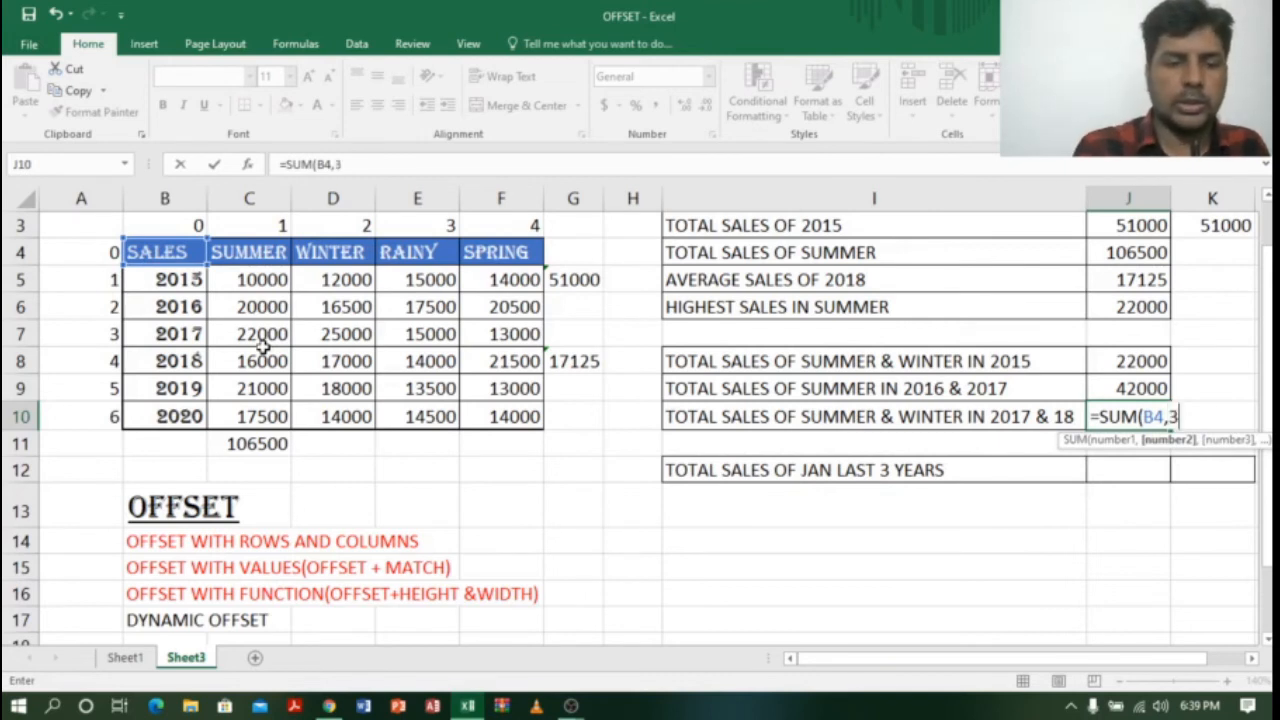
pyautogui.write(',1')
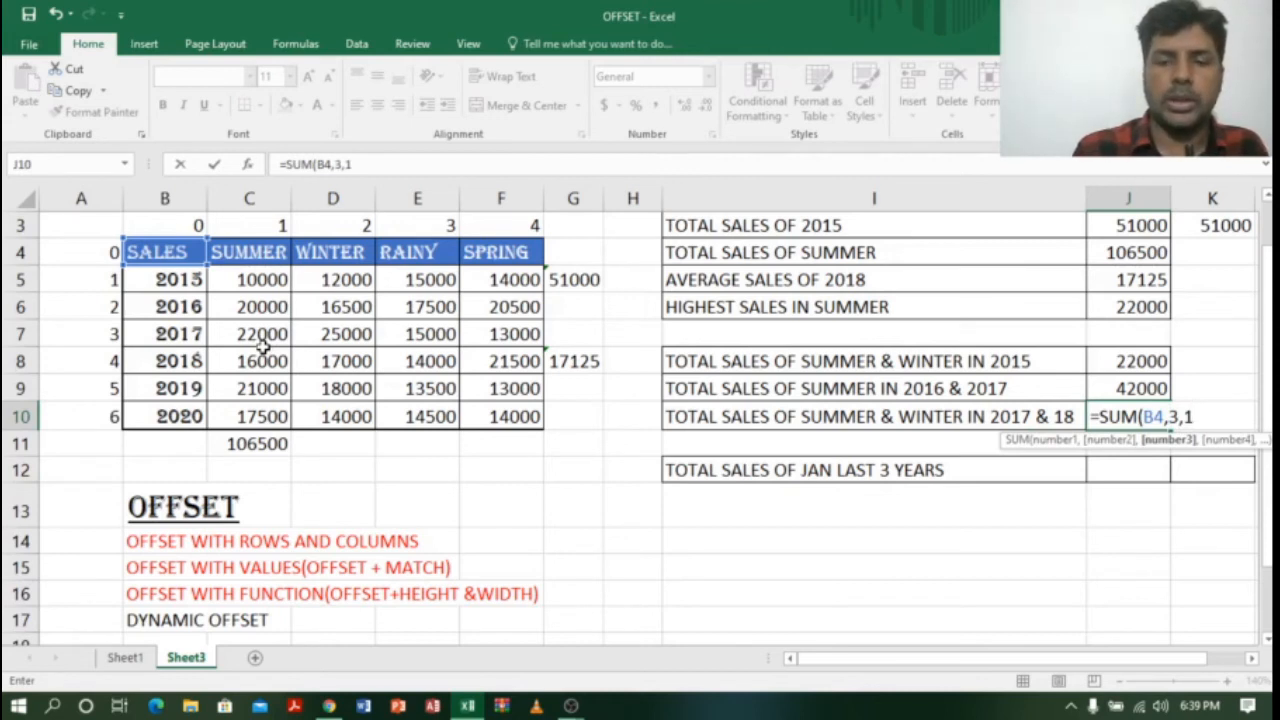
pyautogui.write(',2,2')
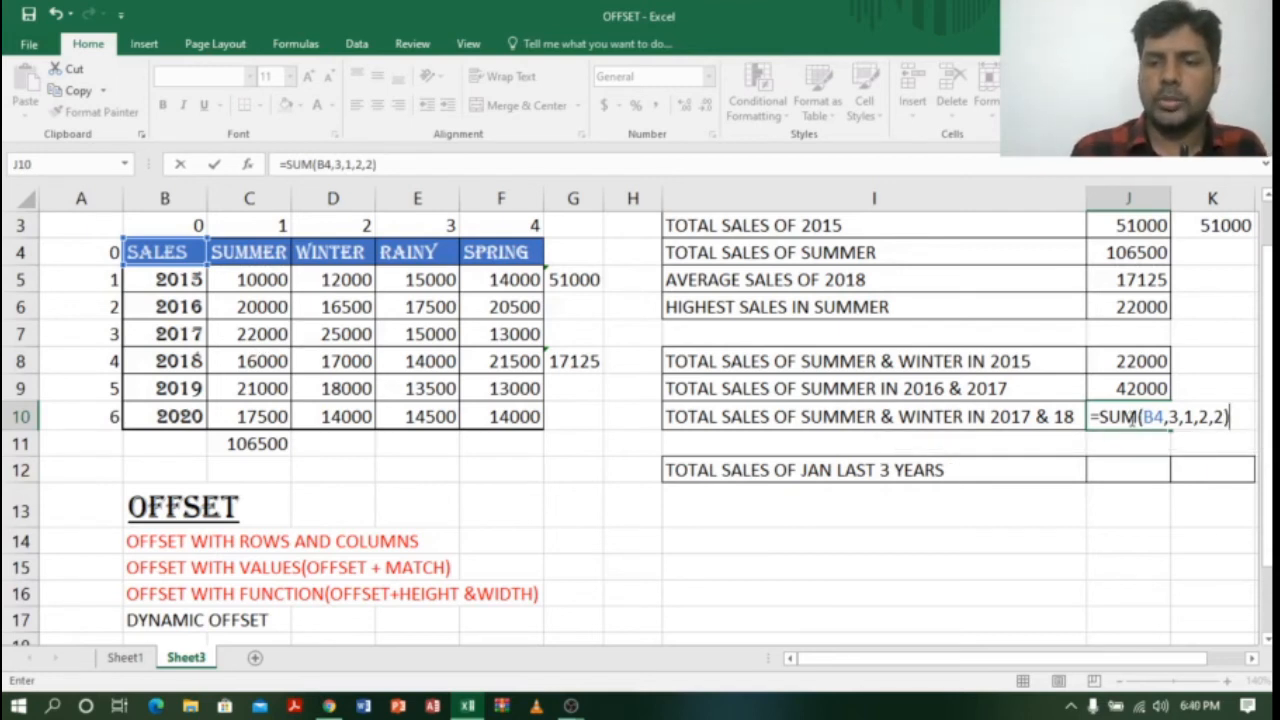
# Nest OFFSET inside the J10 formula to make it =SUM(OFFSET(B4,3,1,2,2)), and check the result against C7:D8
pyautogui.click(1146, 416)
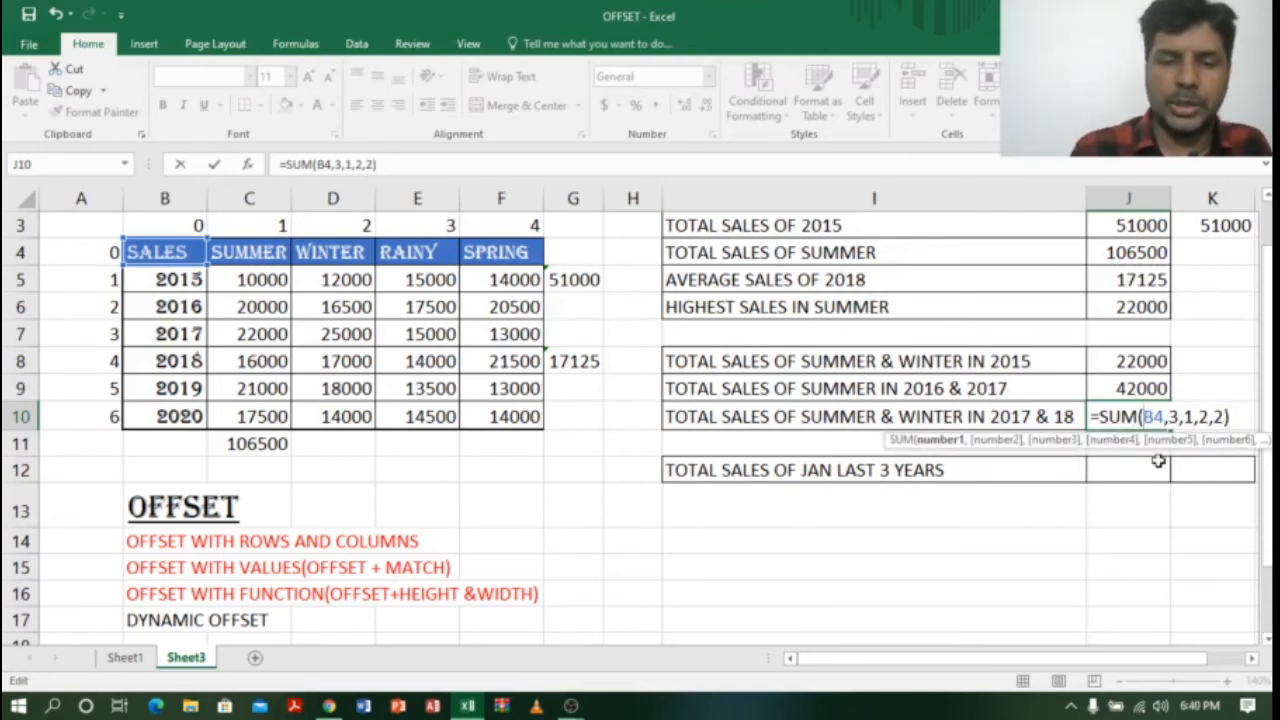
pyautogui.write('OFFSE')
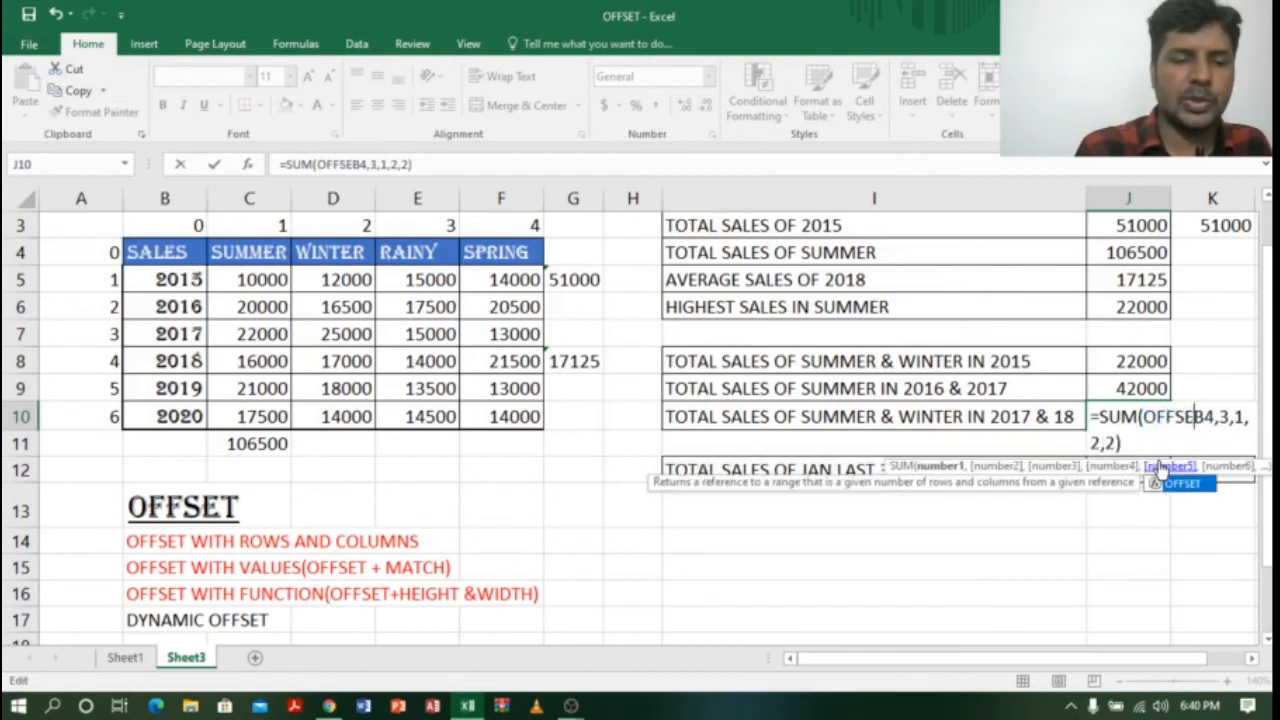
pyautogui.write('T(')
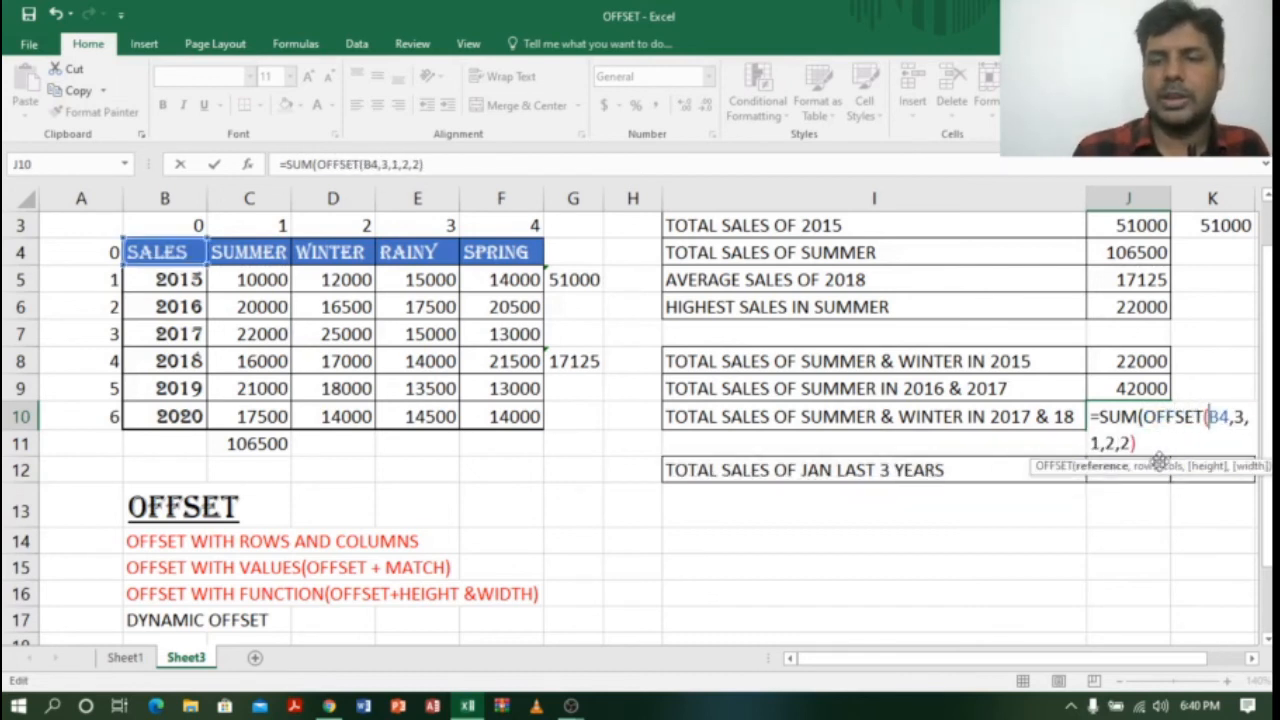
pyautogui.click(1154, 440)
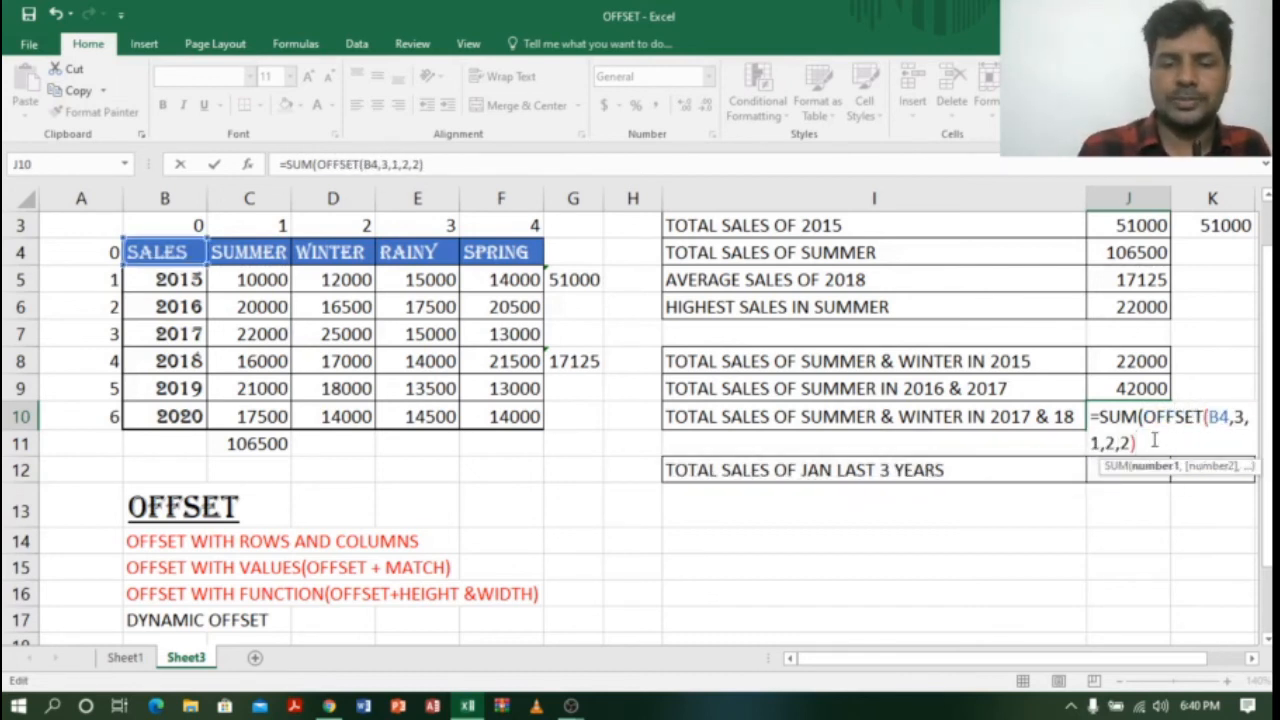
pyautogui.press('Return')
pyautogui.click(1135, 416)
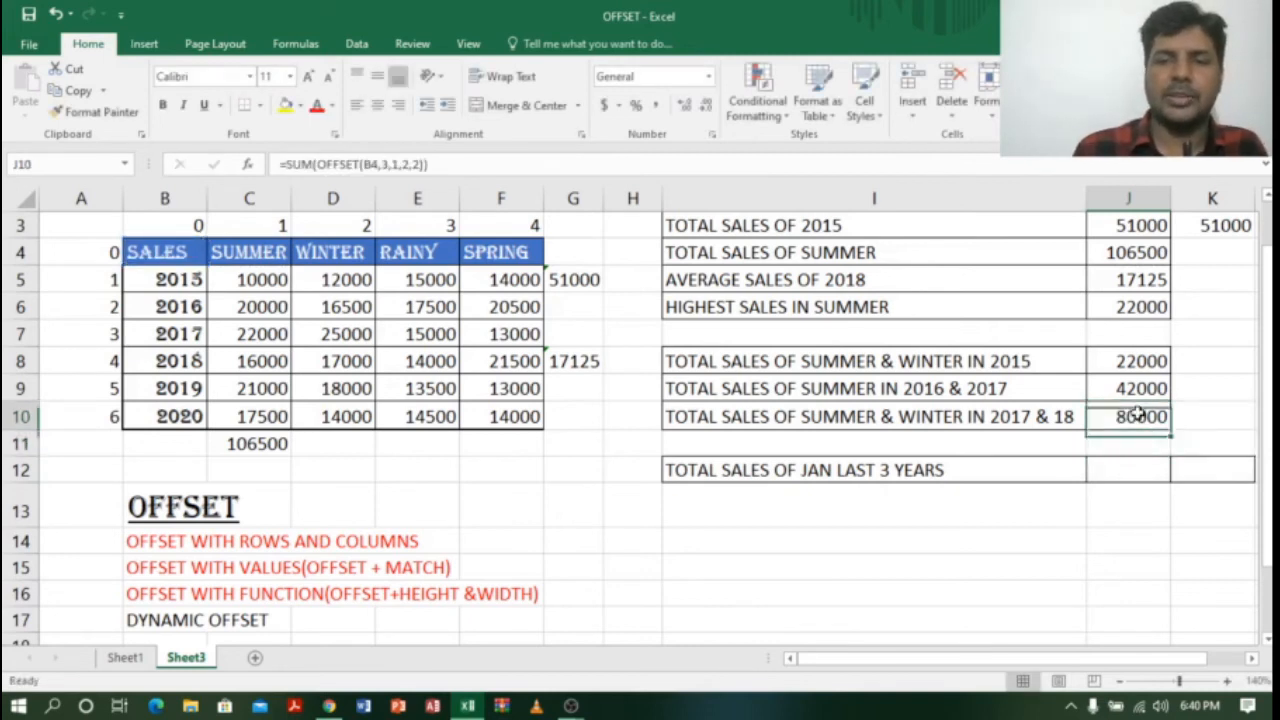
pyautogui.moveTo(263, 336); pyautogui.dragTo(339, 361)
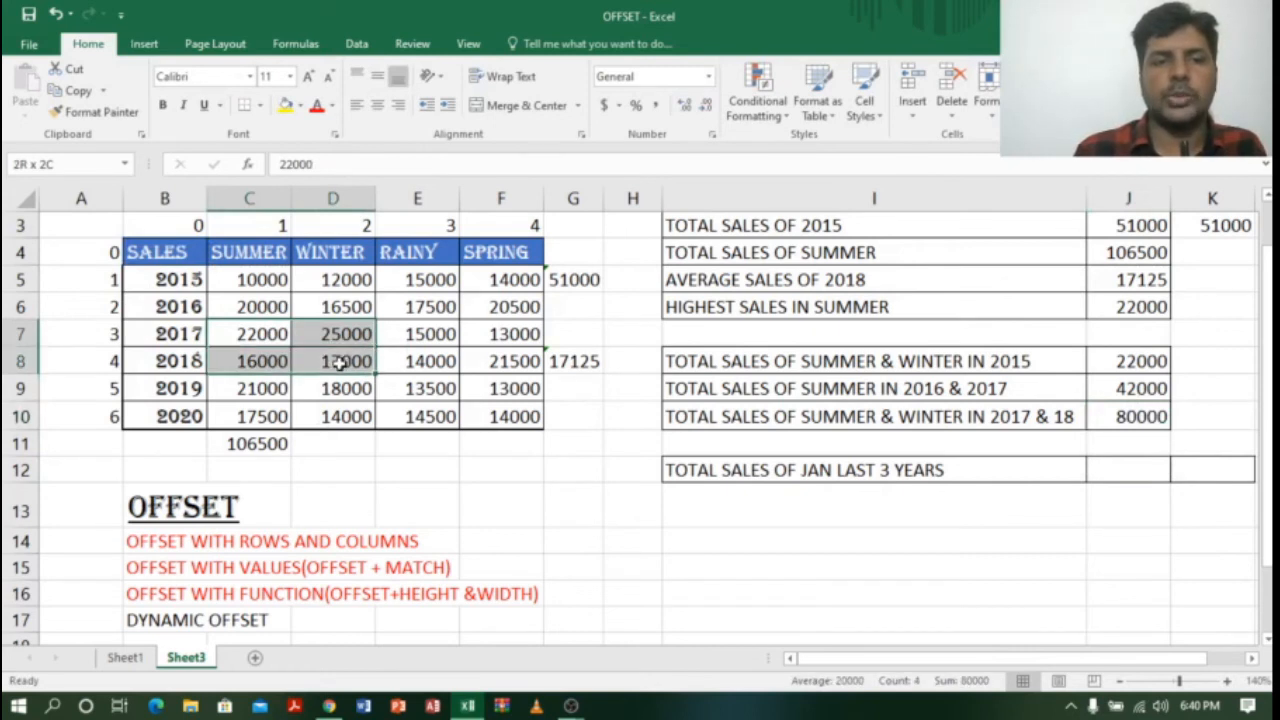
pyautogui.moveTo(340, 365); pyautogui.dragTo(300, 360)
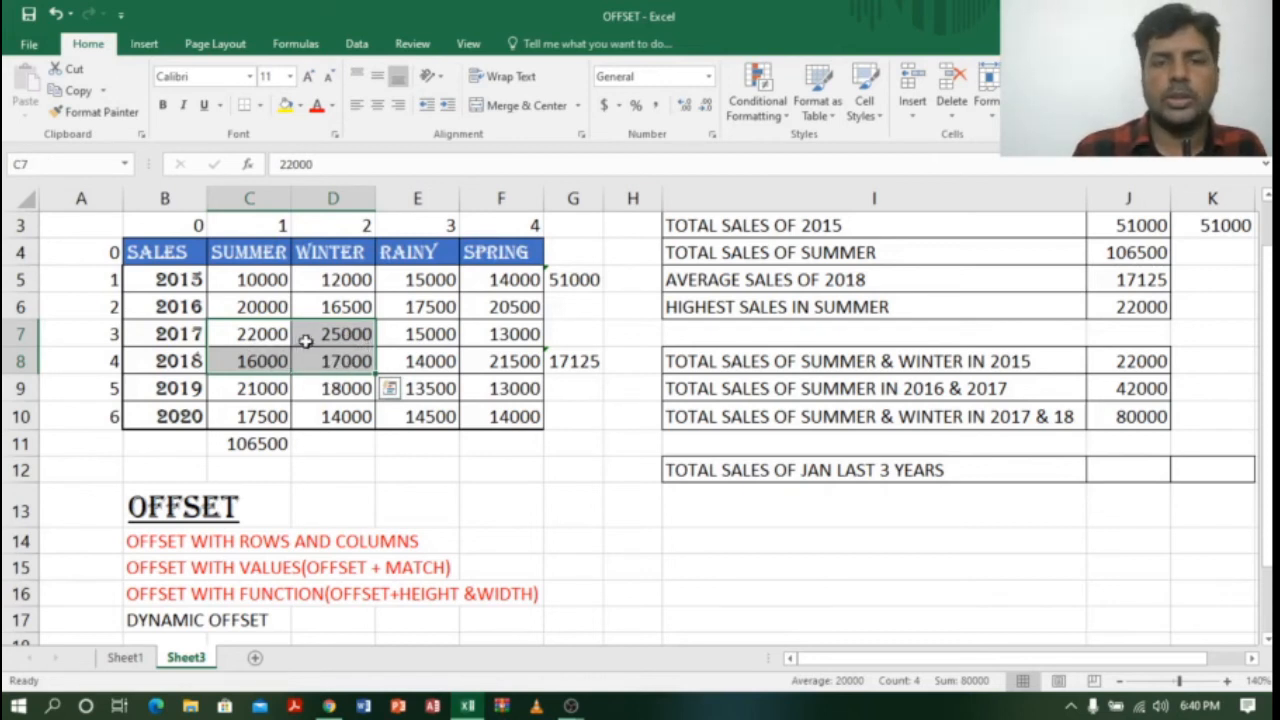
# Replace JAN with SUMMER in the I12 label so it reads TOTAL SALES OF SUMMER LAST 3 YEARS
pyautogui.click(1136, 473)
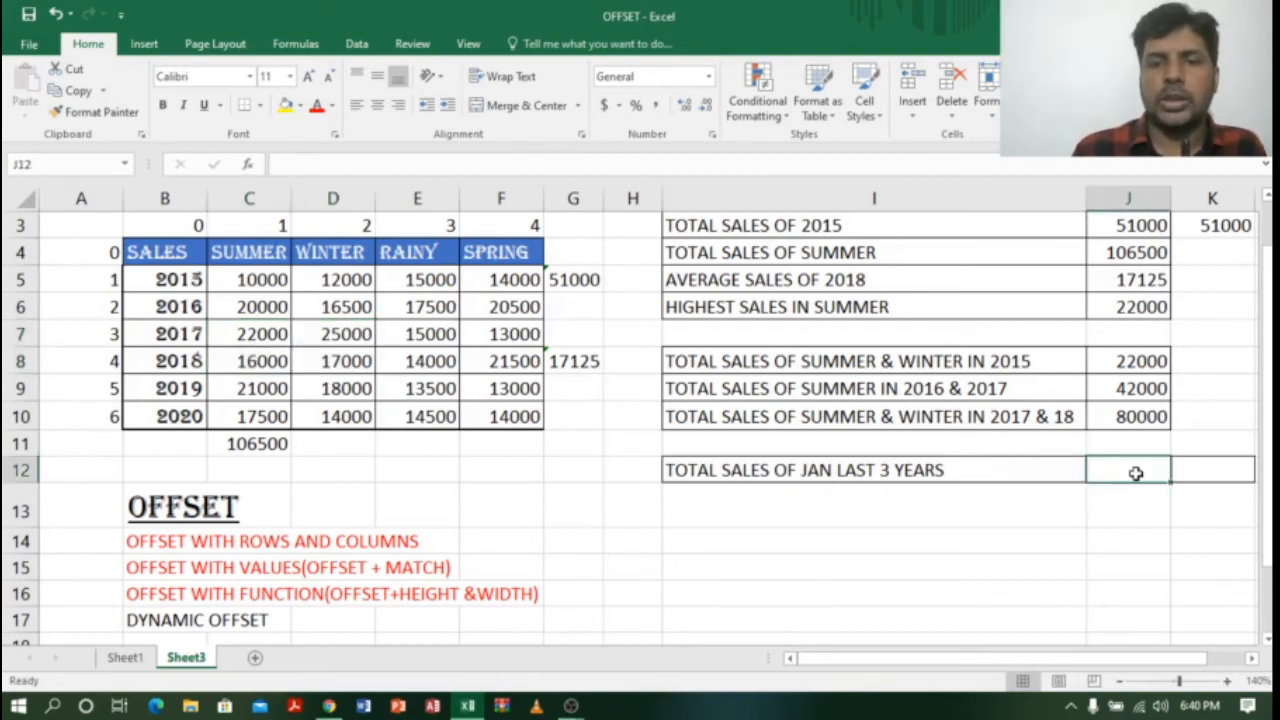
pyautogui.click(728, 472)
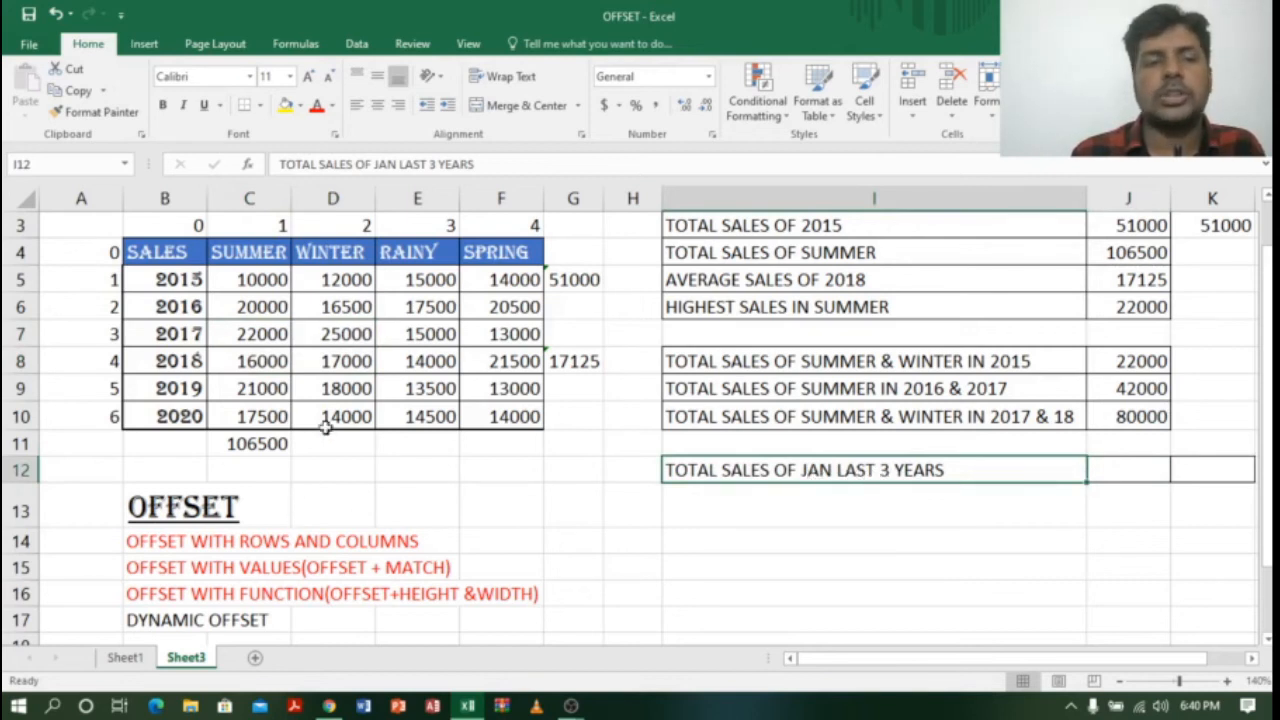
pyautogui.doubleClick(832, 470)
pyautogui.press('BackSpace')
pyautogui.press('BackSpace')
pyautogui.press('BackSpace')
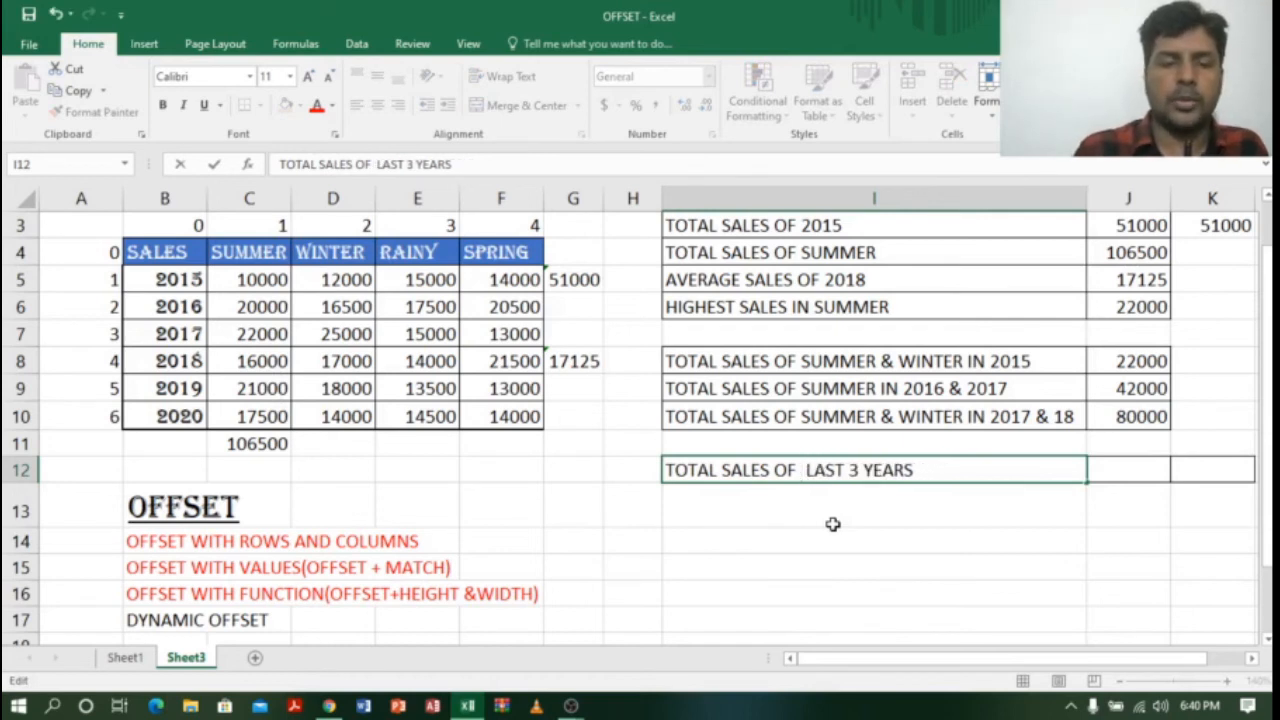
pyautogui.write('SUMMER')
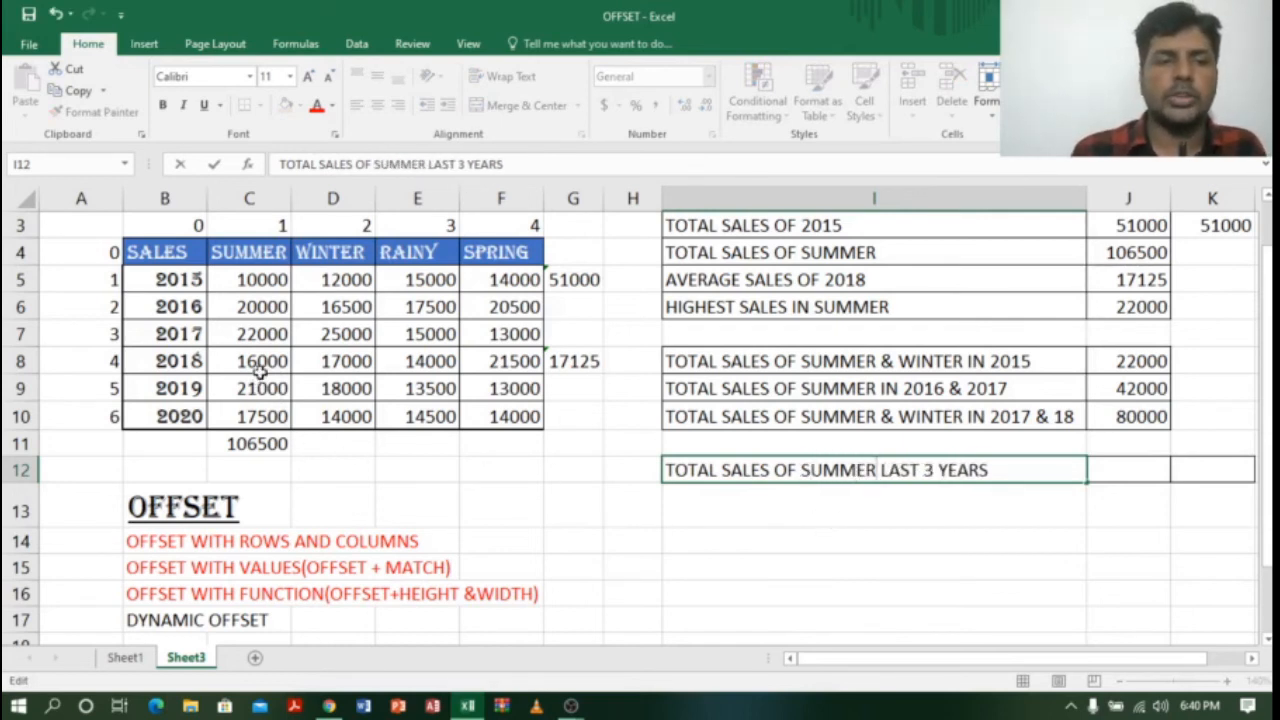
pyautogui.moveTo(260, 362); pyautogui.dragTo(270, 418)
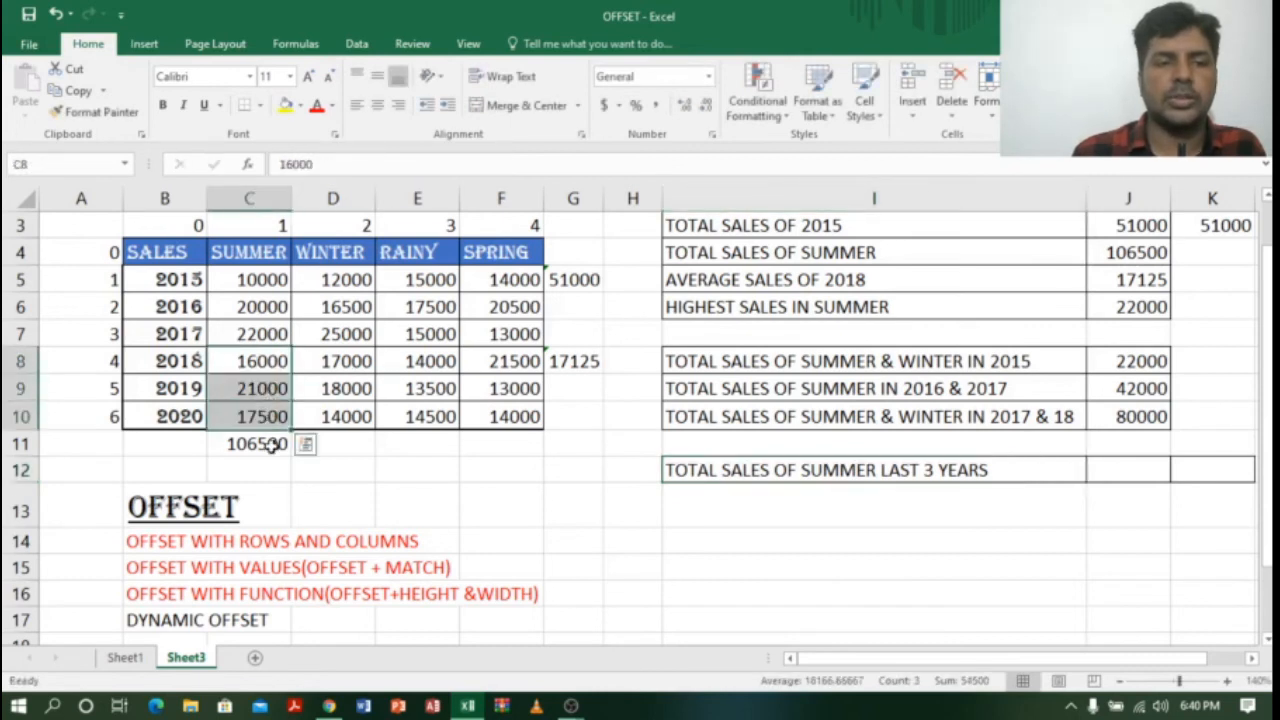
# Clear the leftover check values beside and below the sales table in C11, G8 and G5
pyautogui.click(272, 450)
pyautogui.press('Delete')
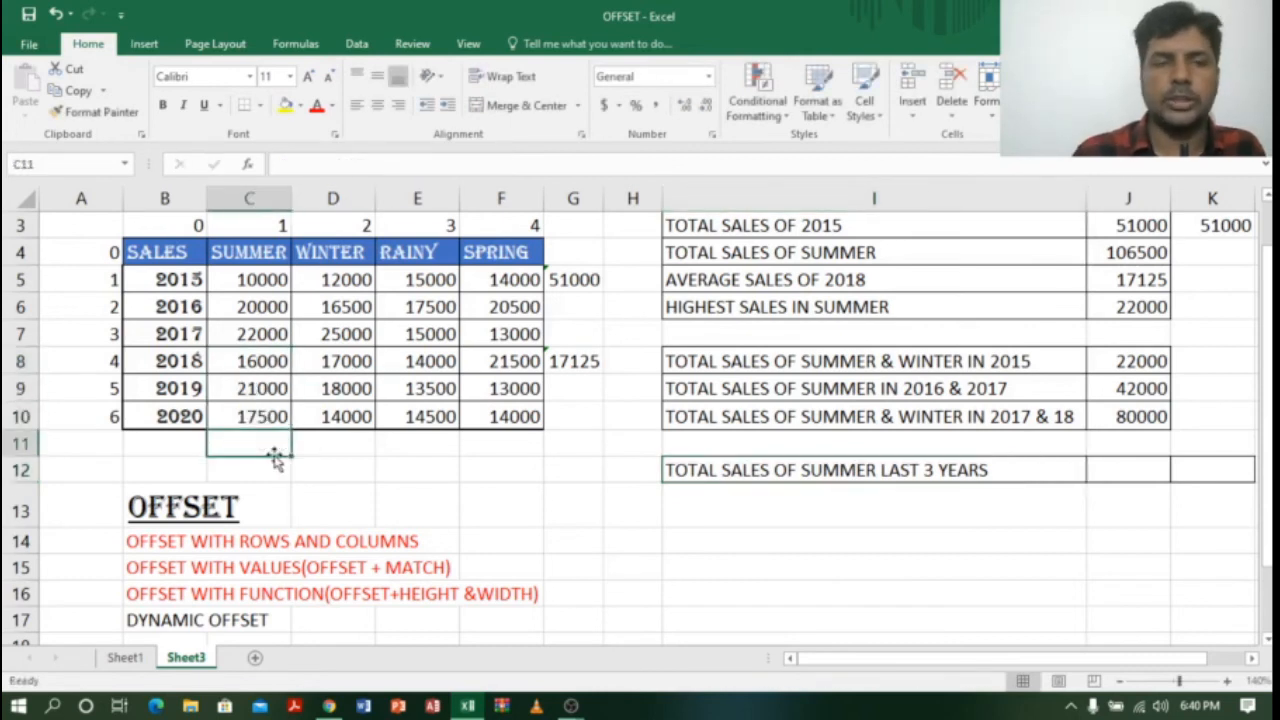
pyautogui.click(596, 361)
pyautogui.press('Delete')
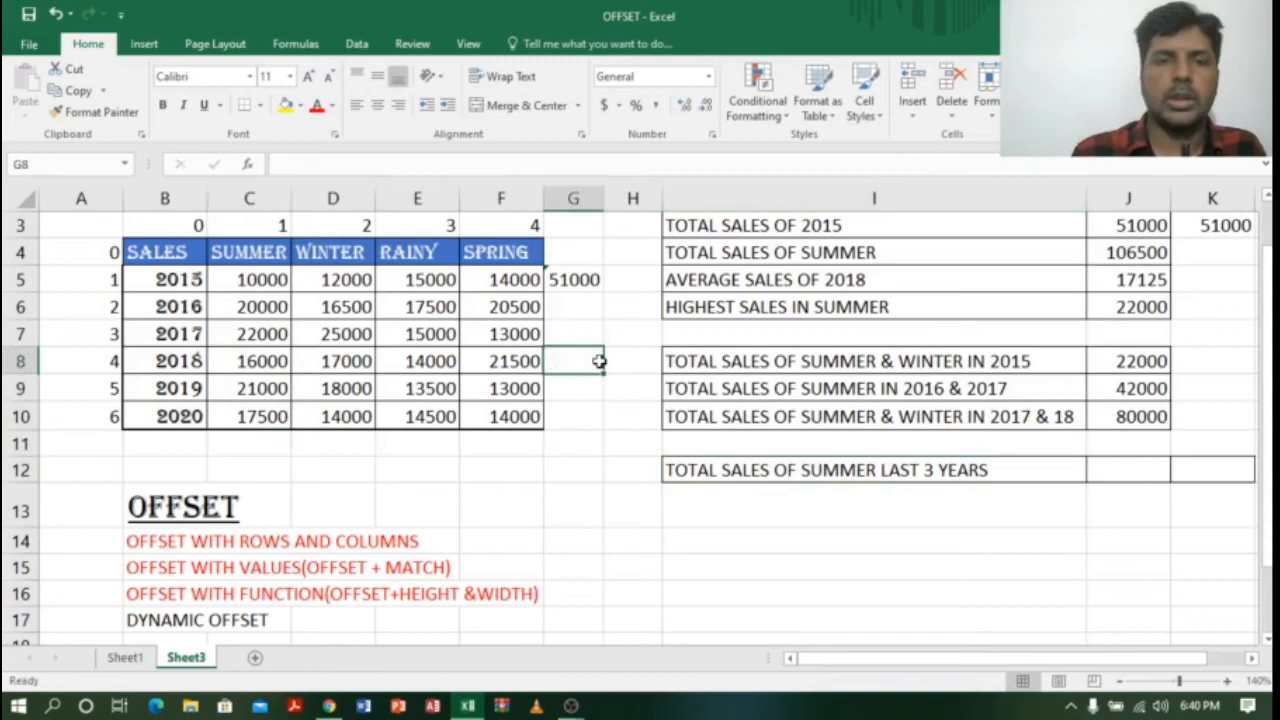
pyautogui.click(585, 280)
pyautogui.press('Delete')
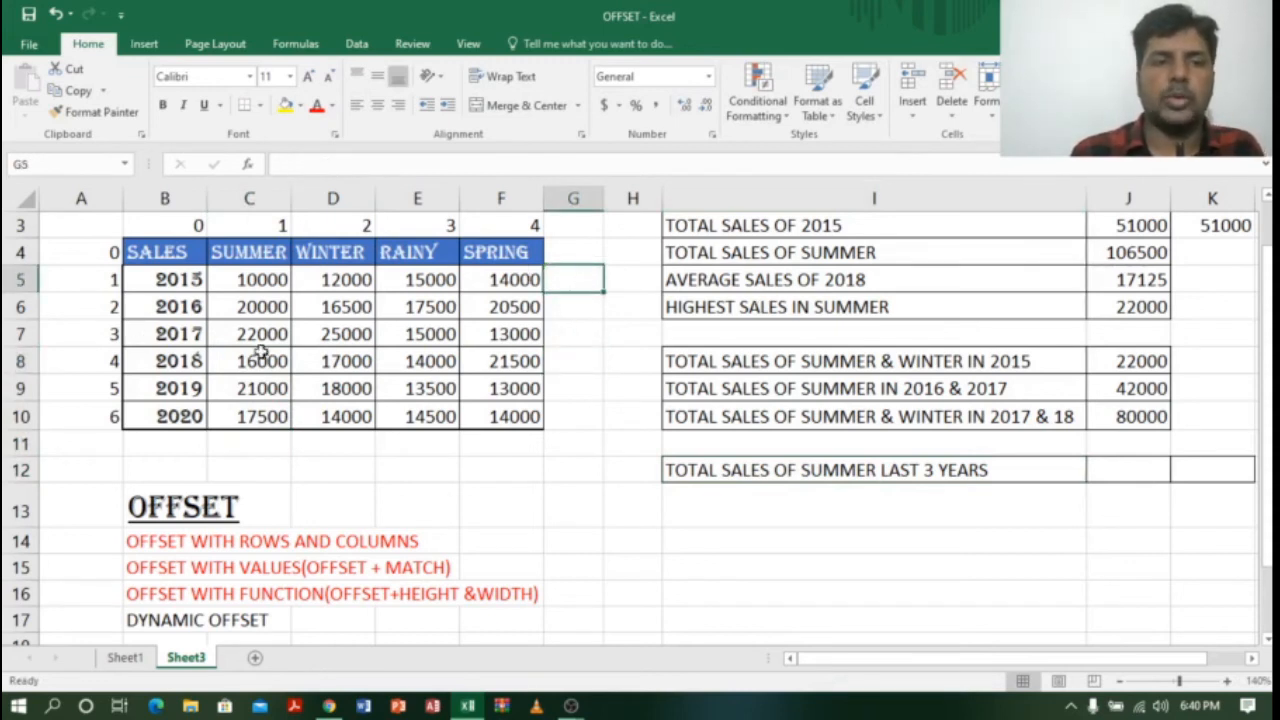
# Enter =SUM(OFFSET(B4,6,1,-3,1)) in J12 to total the last three years' Summer sales
pyautogui.moveTo(251, 363); pyautogui.dragTo(257, 420)
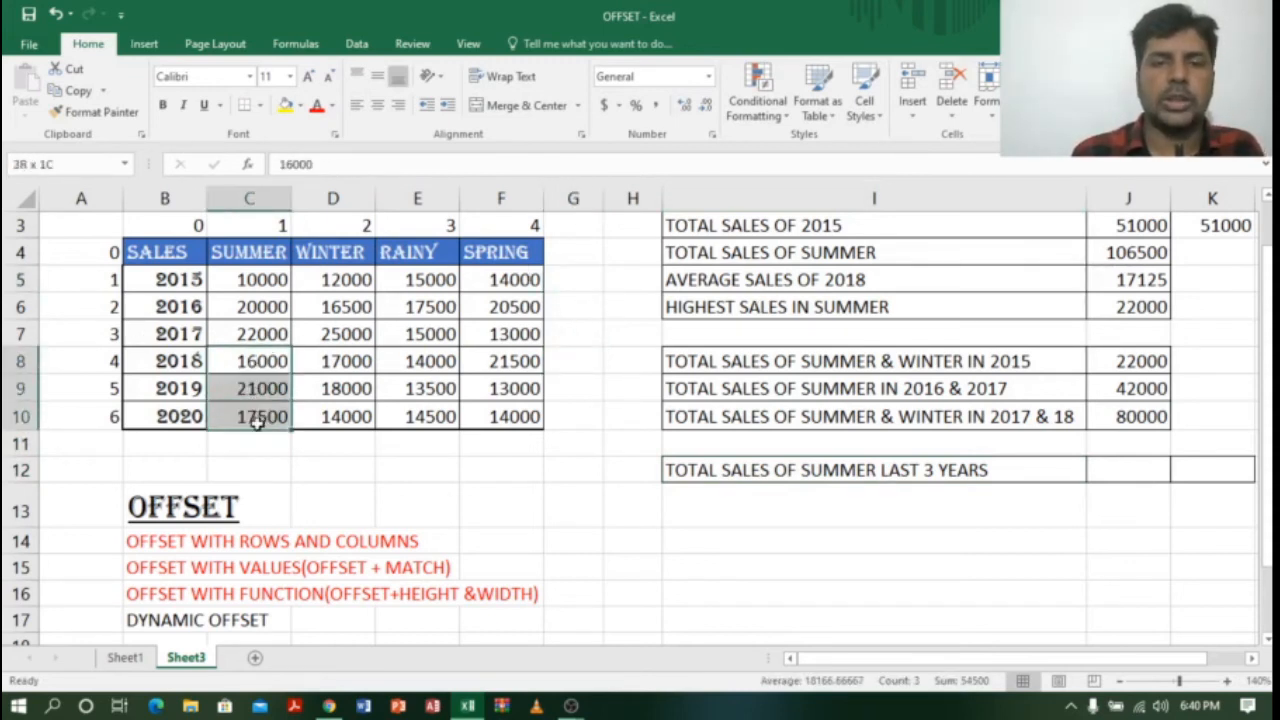
pyautogui.click(1134, 468)
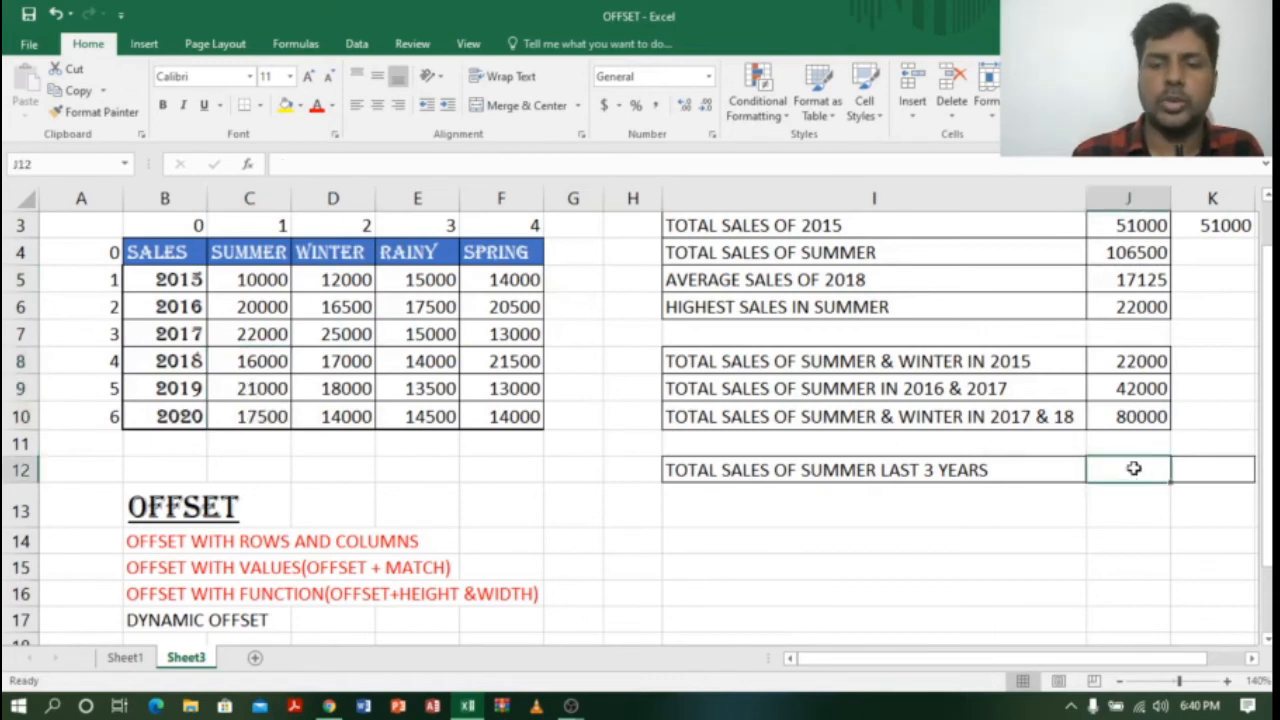
pyautogui.write('=SU')
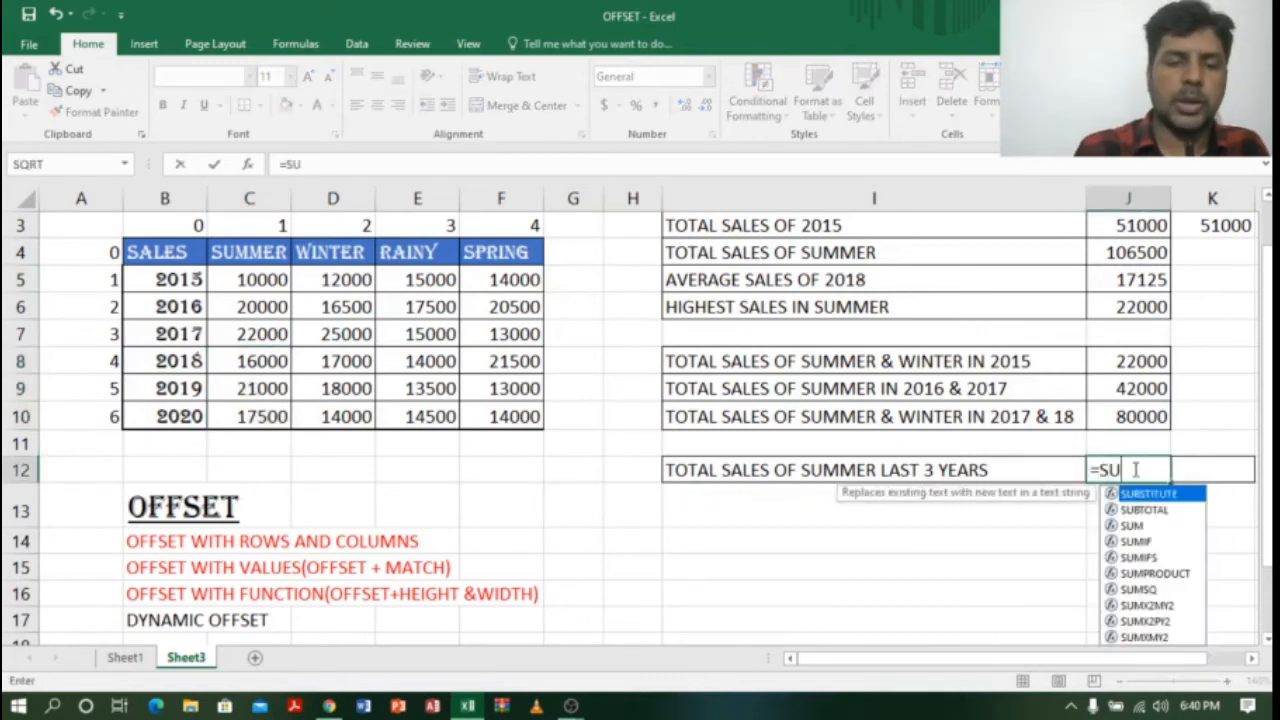
pyautogui.write('M(')
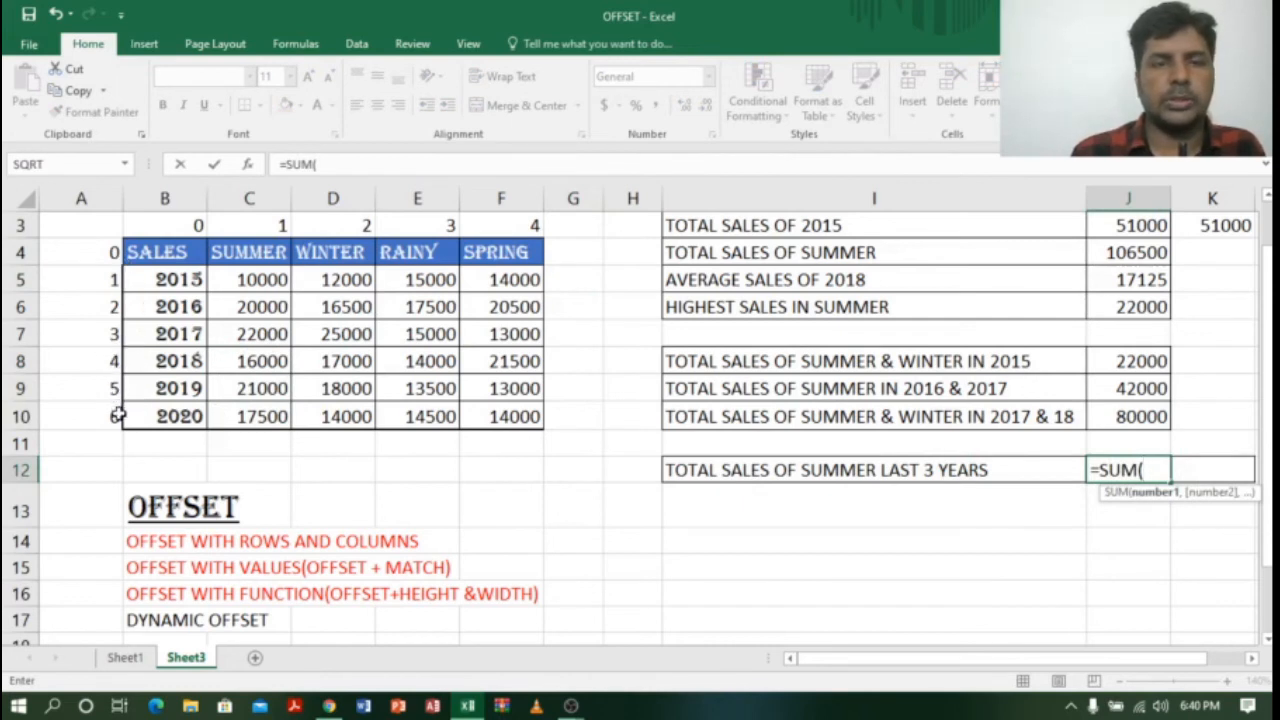
pyautogui.write('OFFSET')
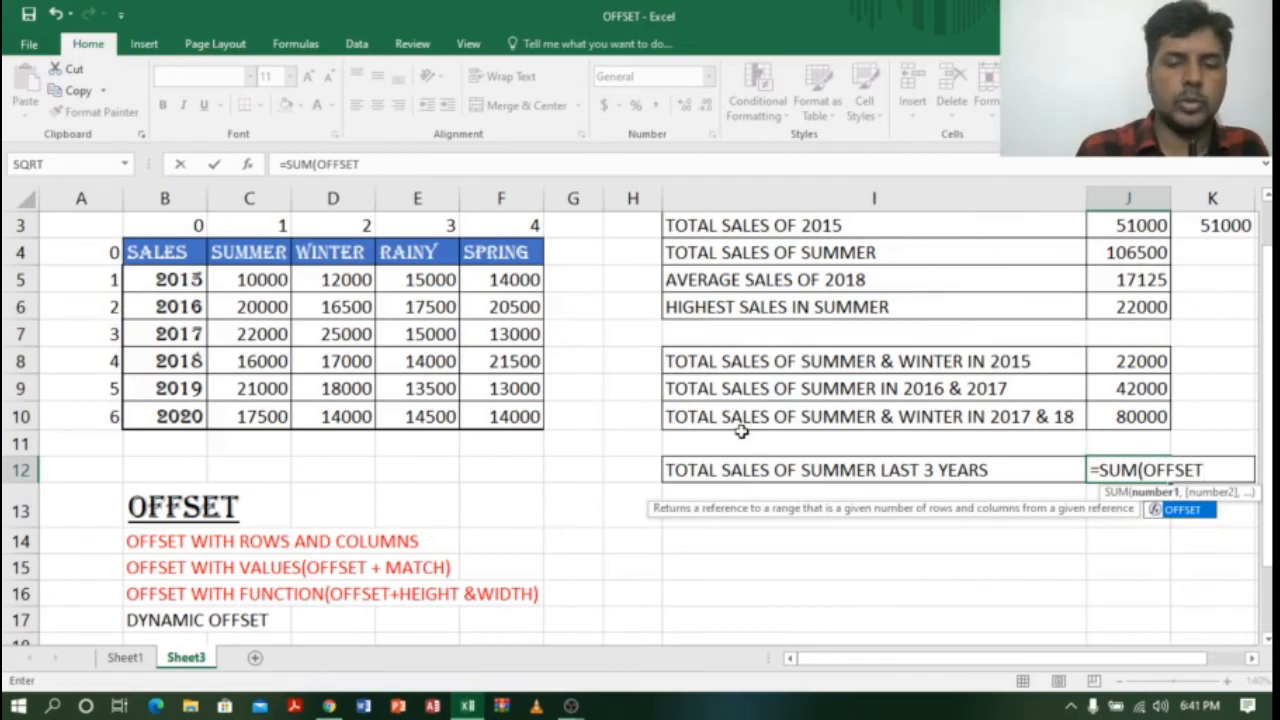
pyautogui.write('(')
pyautogui.click(146, 251)
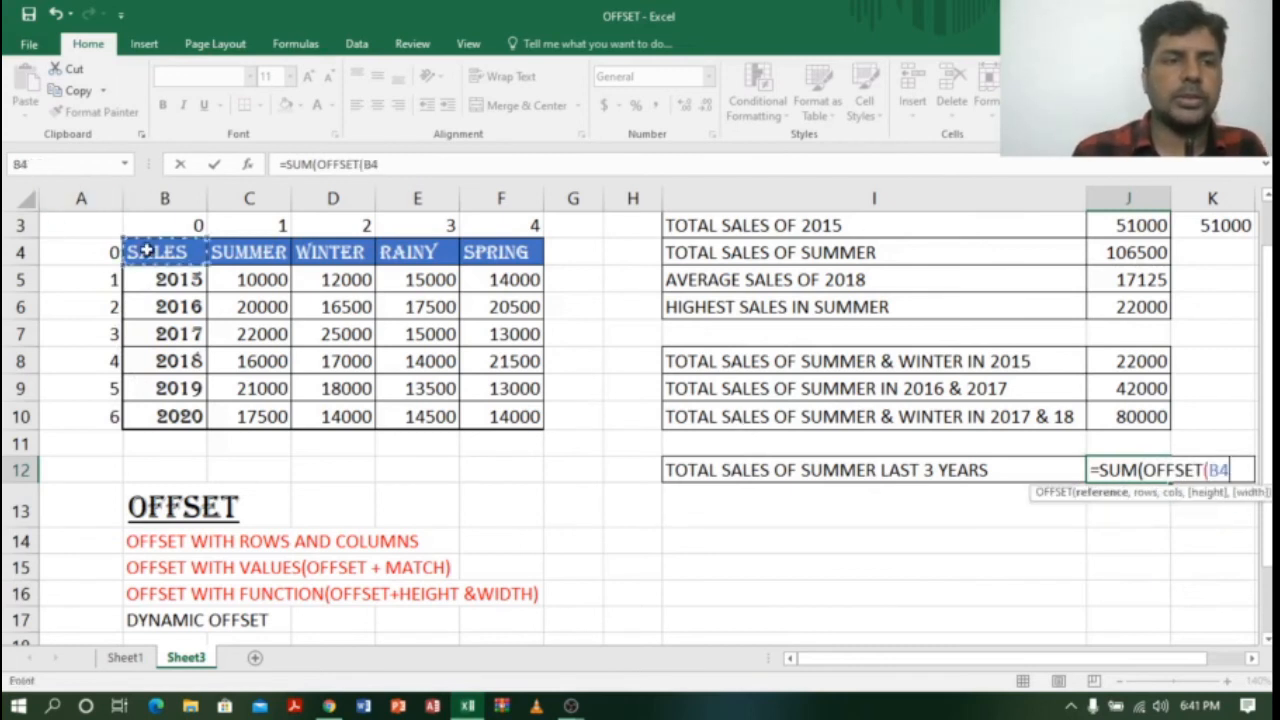
pyautogui.write(',')
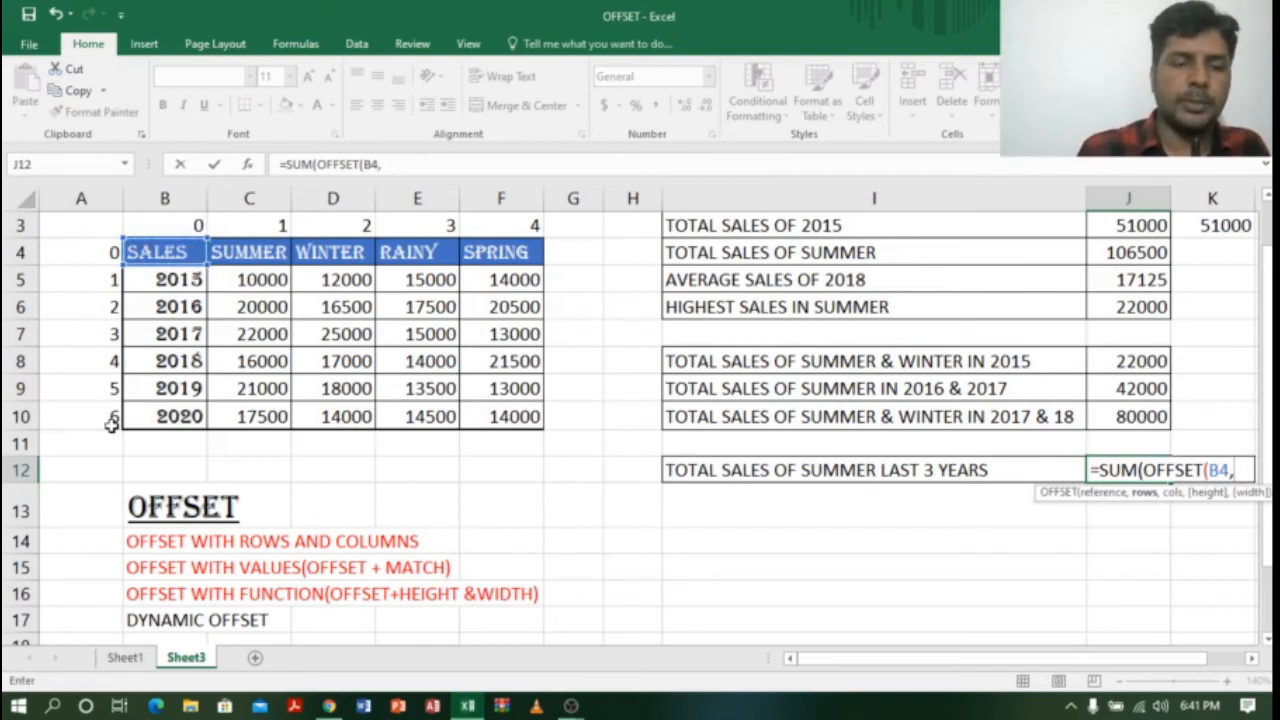
pyautogui.write('6,')
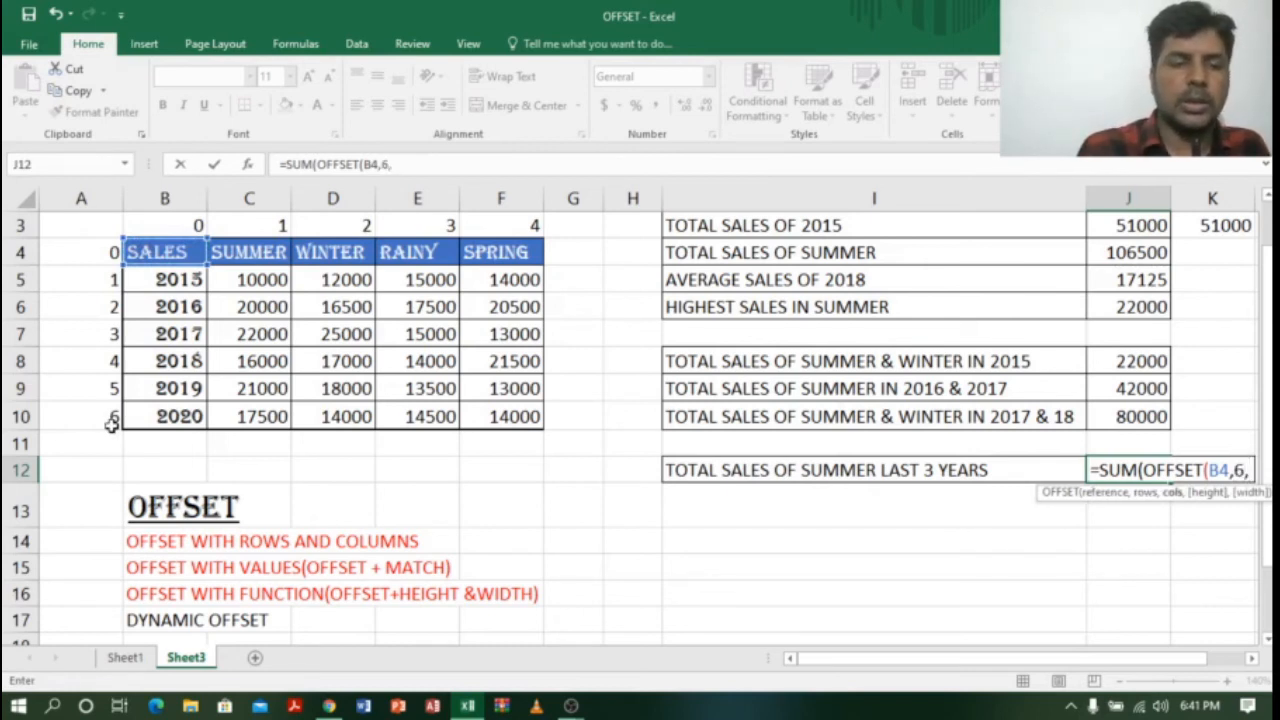
pyautogui.write('1,-')
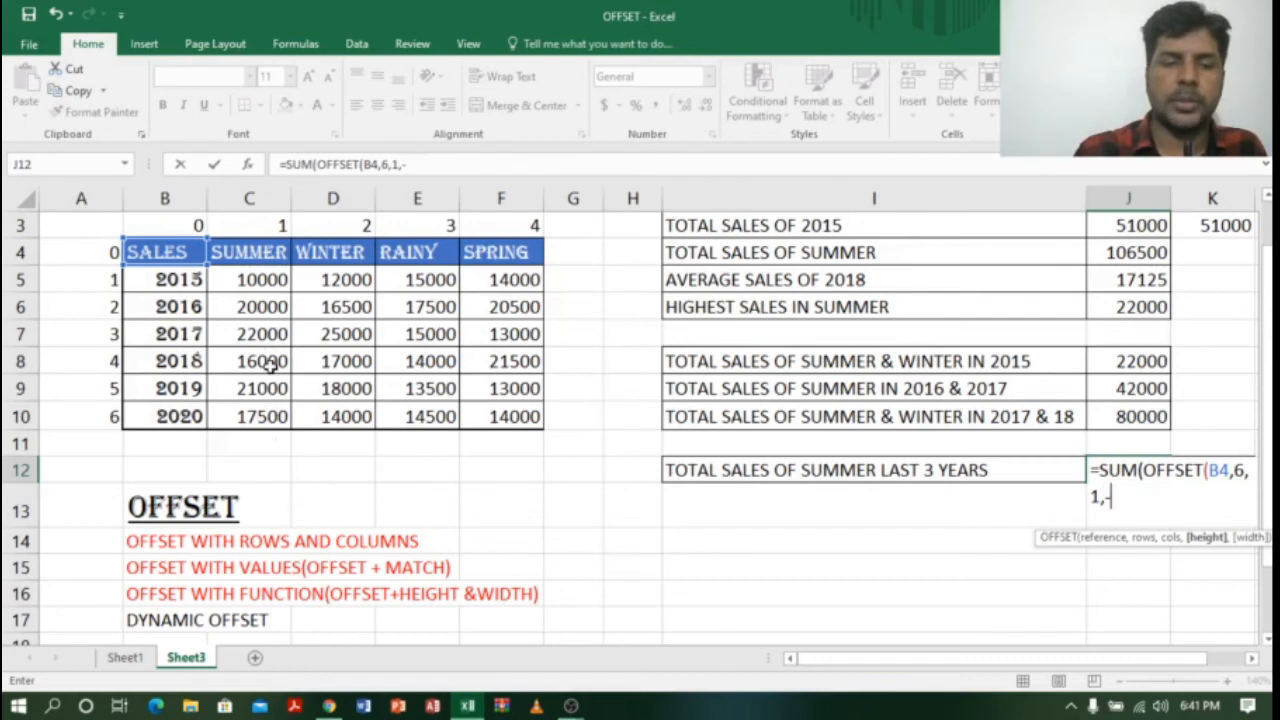
pyautogui.write('3,')
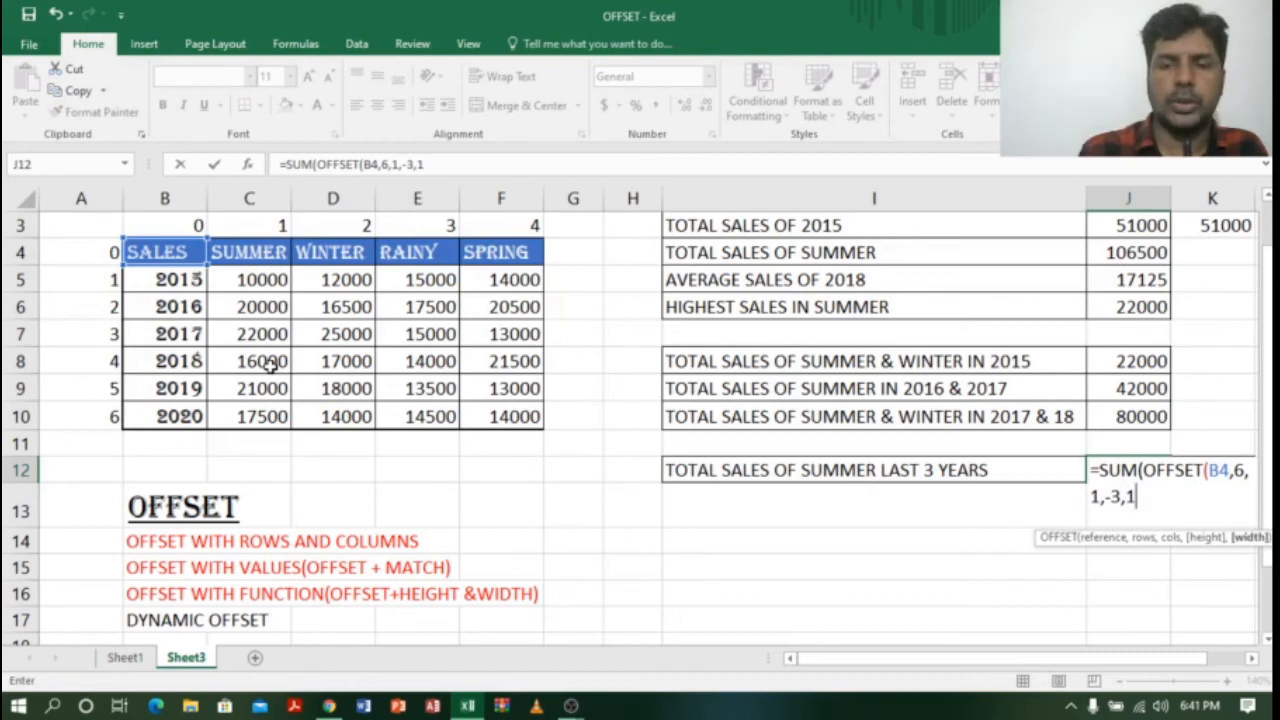
pyautogui.write('1)')
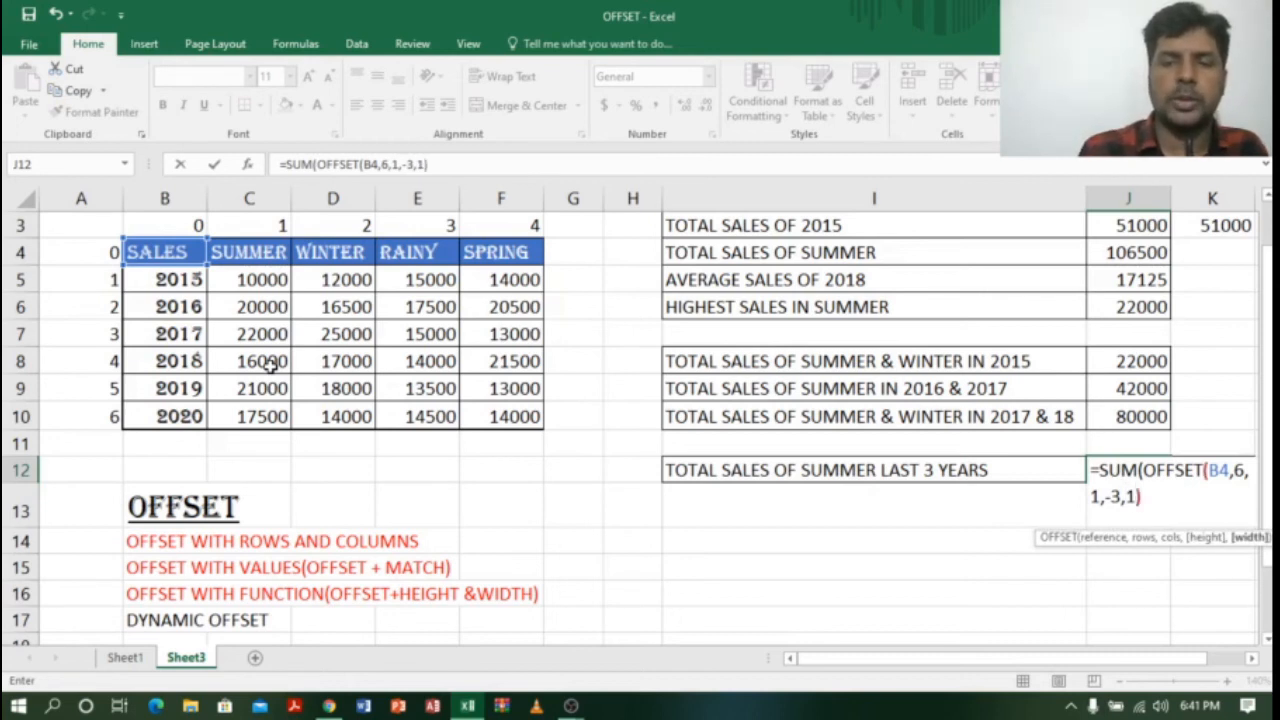
pyautogui.write(')')
pyautogui.press('Return')
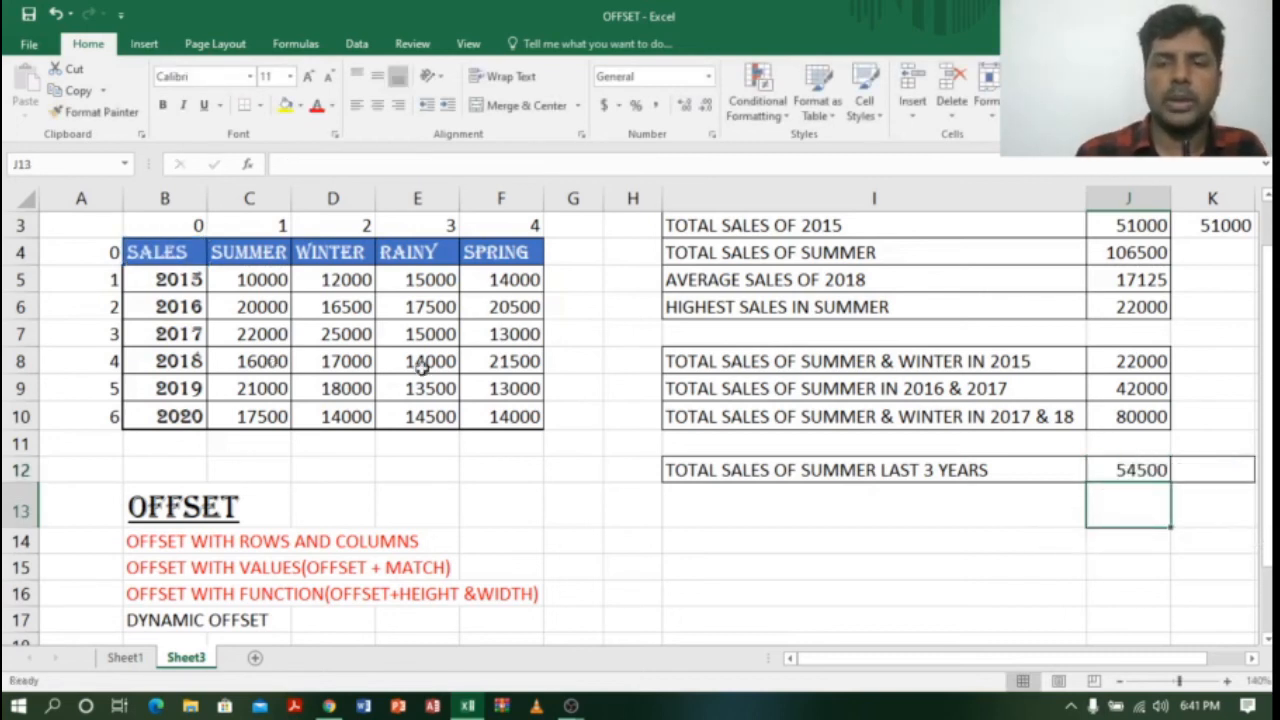
# Check the J12 total against a temporary sum of C8:C10 in C11, and clear that sum
pyautogui.click(1121, 472)
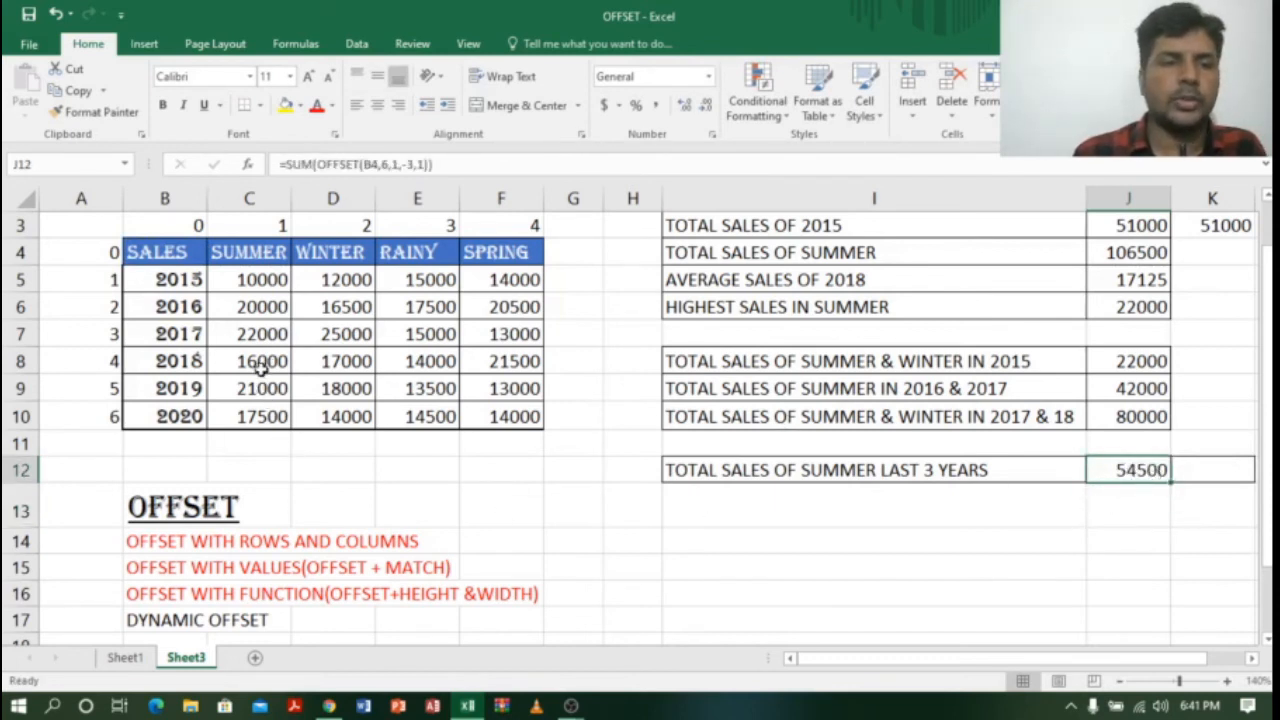
pyautogui.moveTo(258, 366); pyautogui.dragTo(268, 418)
pyautogui.moveTo(265, 417); pyautogui.dragTo(265, 417)
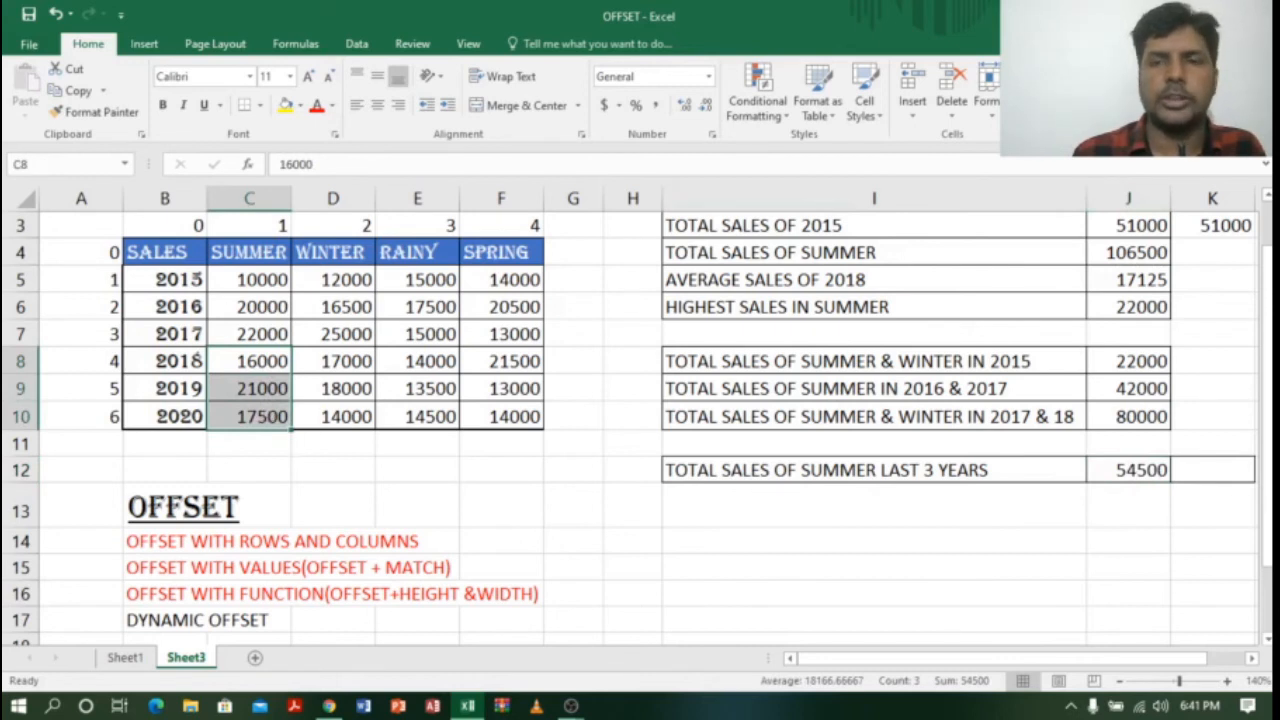
pyautogui.hotkey('alt', '=')
pyautogui.click(265, 443)
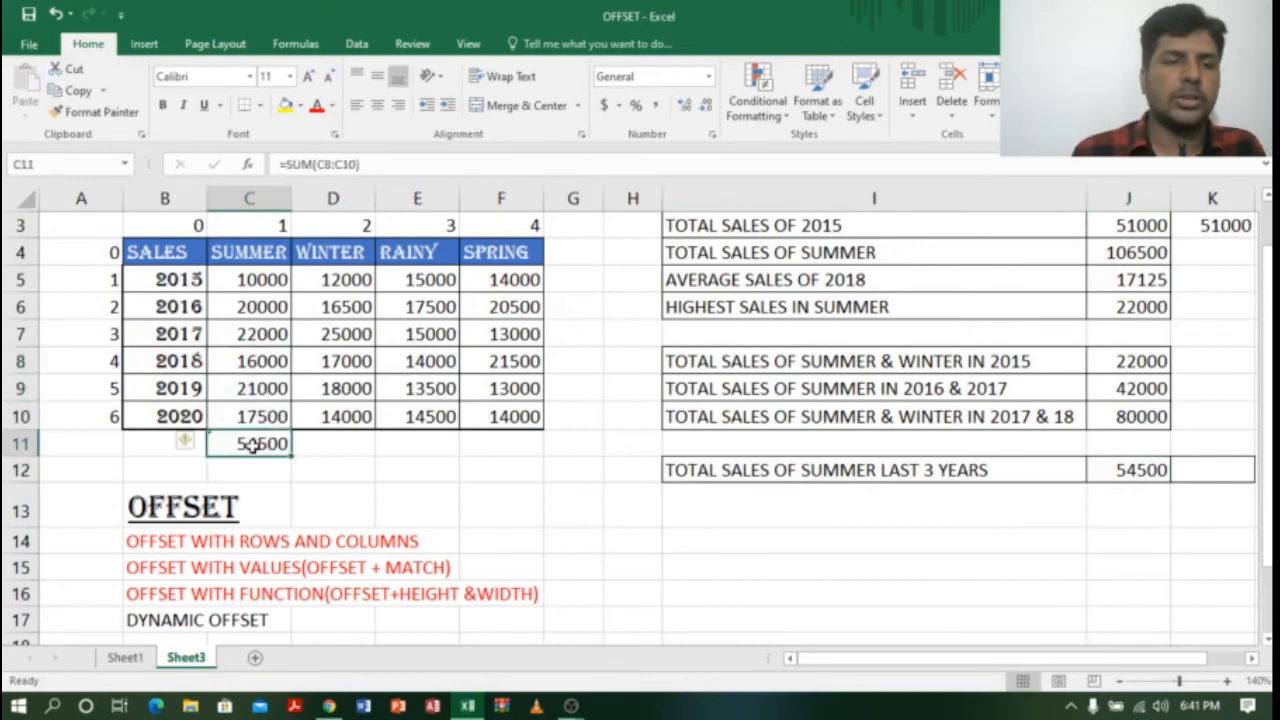
pyautogui.moveTo(265, 361); pyautogui.dragTo(265, 417)
pyautogui.click(265, 443)
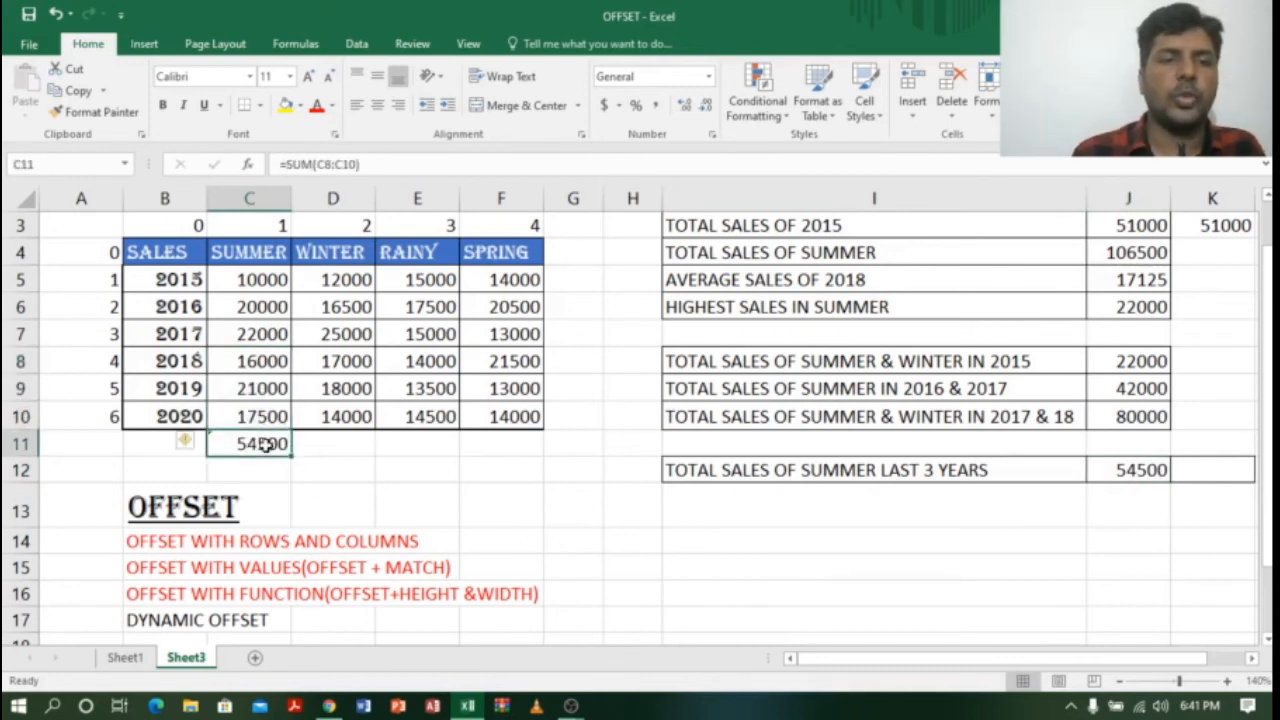
pyautogui.press('Delete')
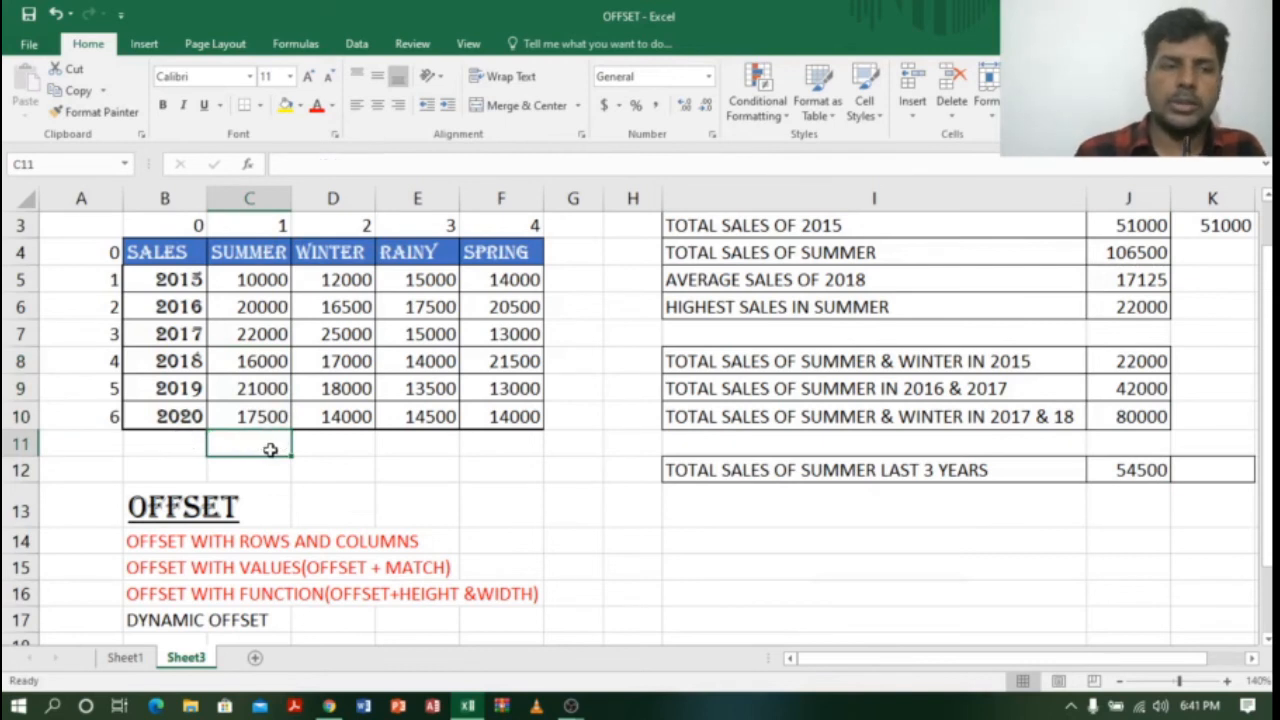
# Add a 2021 row in row 11 below the sales table, with Summer sales of 13000
pyautogui.click(319, 445)
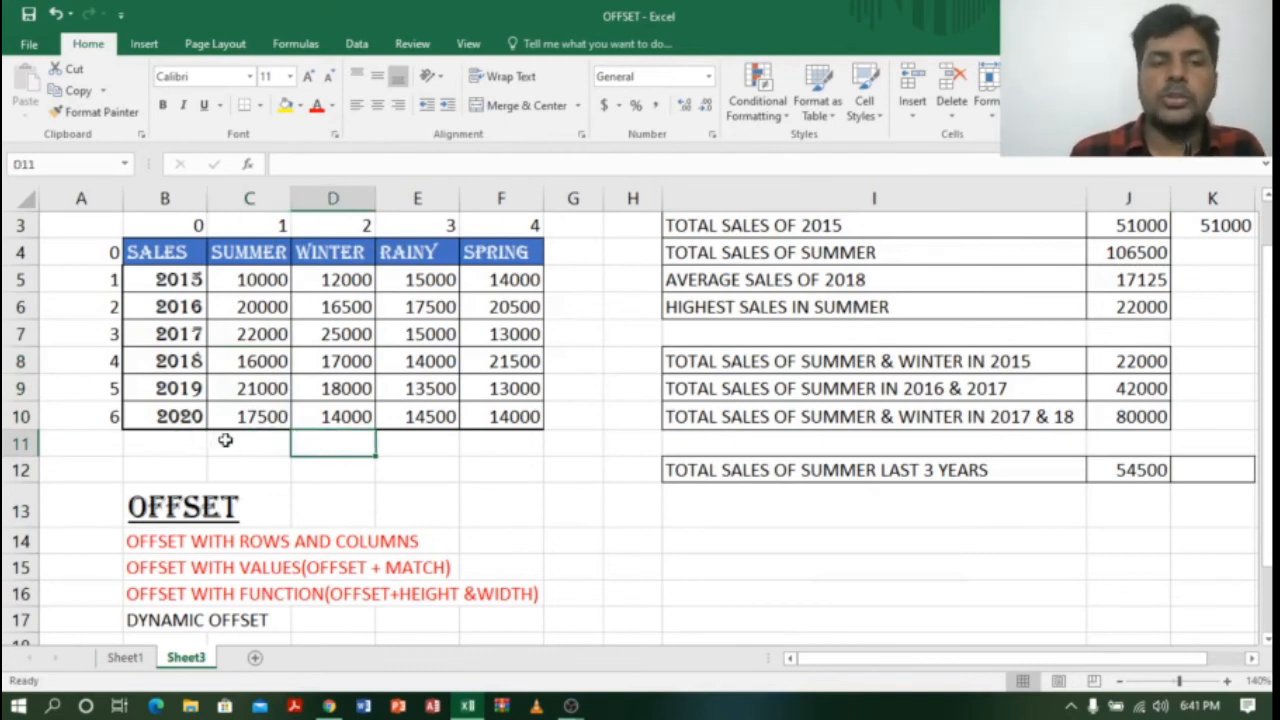
pyautogui.click(160, 444)
pyautogui.click(108, 443)
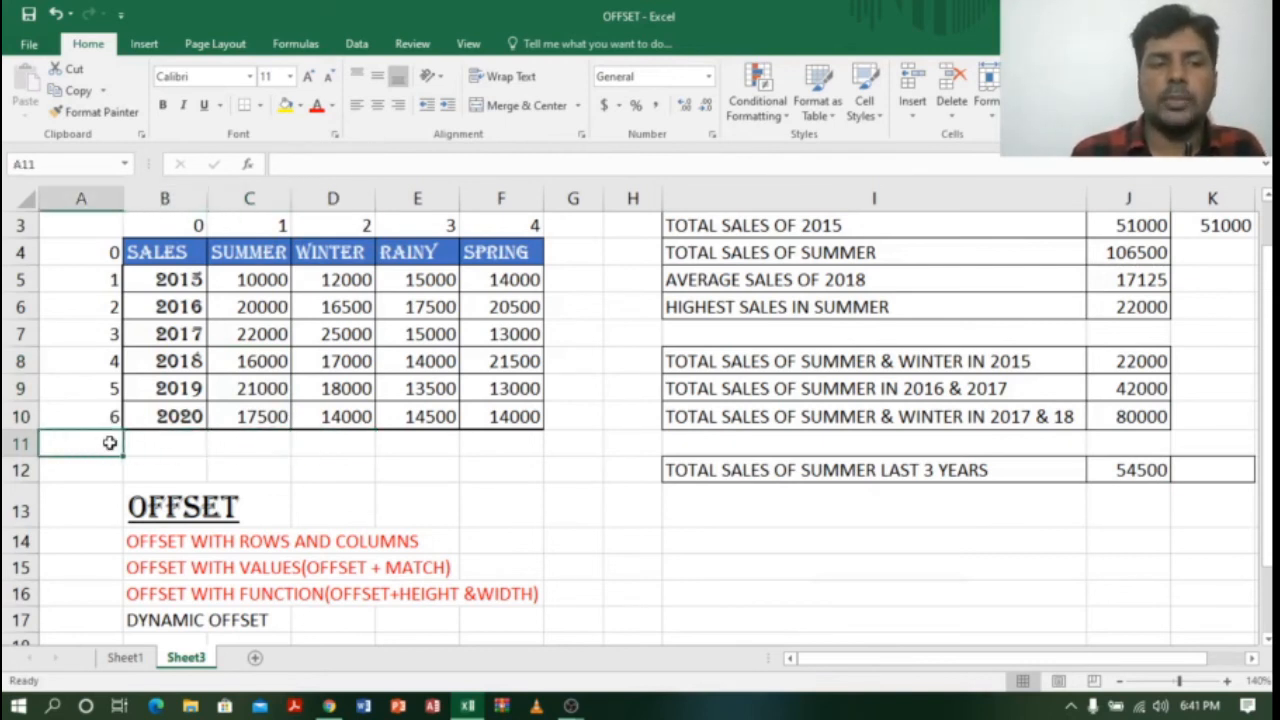
pyautogui.click(166, 446)
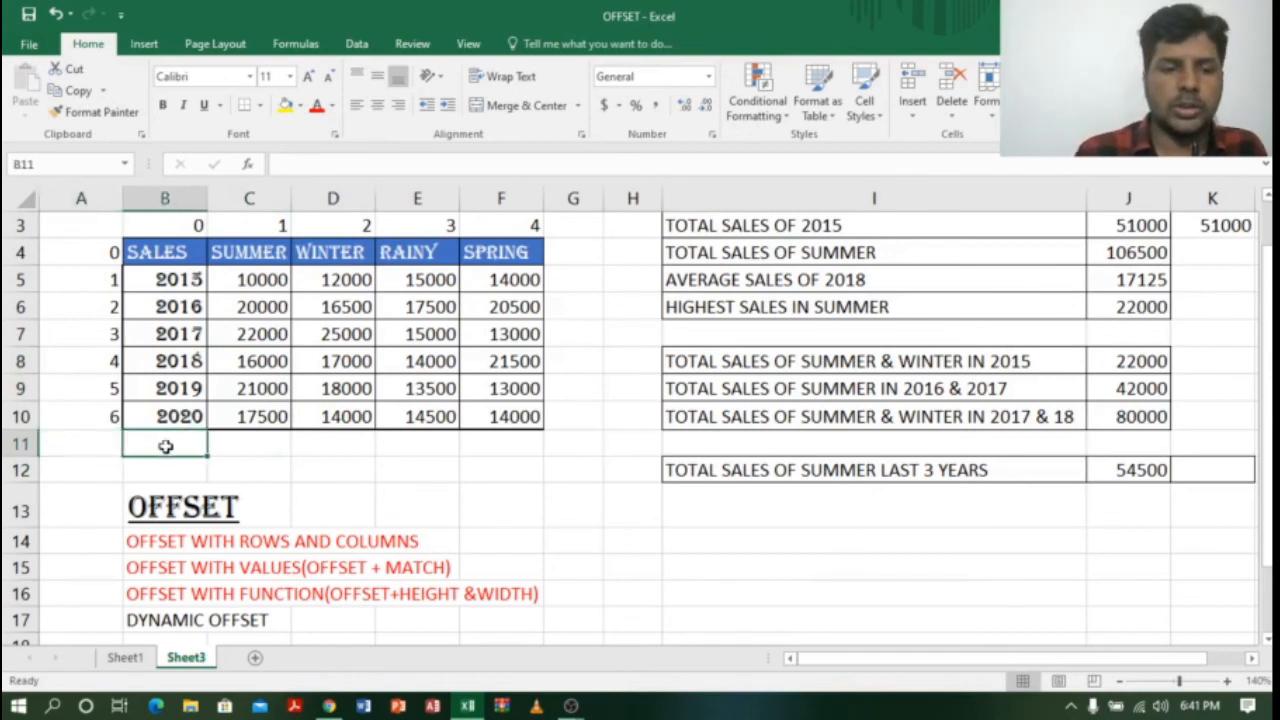
pyautogui.write('2021')
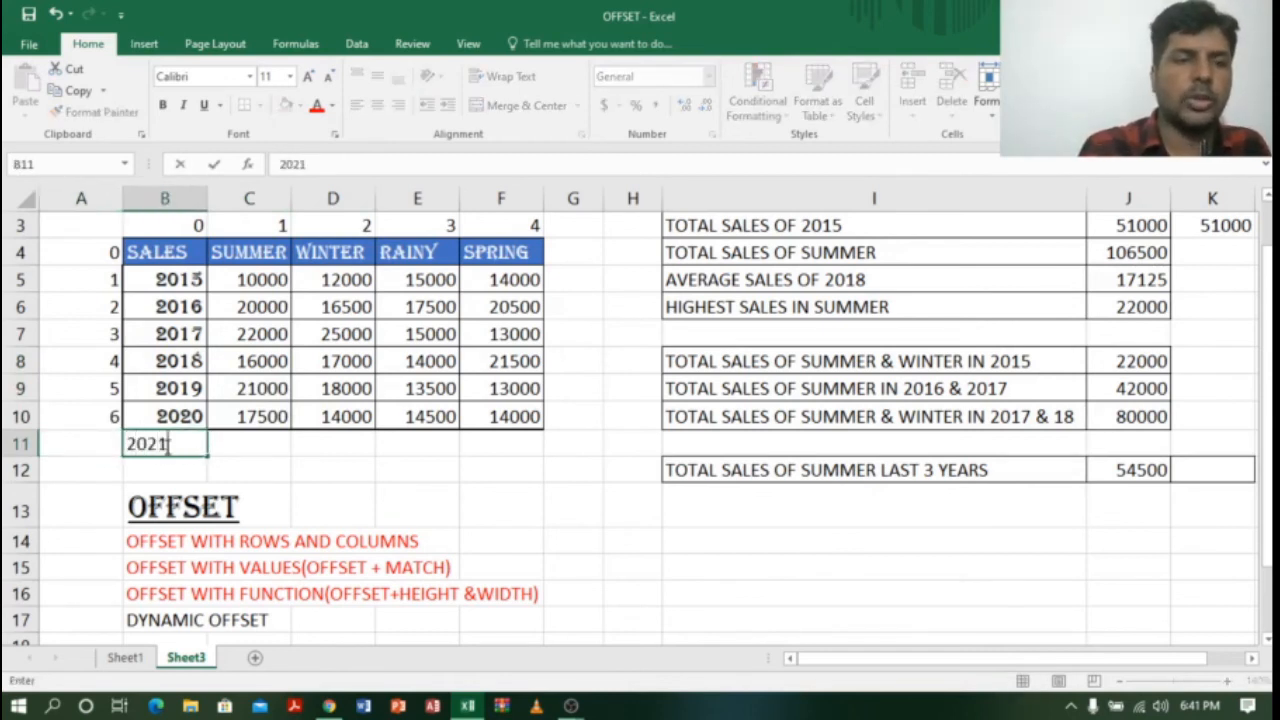
pyautogui.press('Tab')
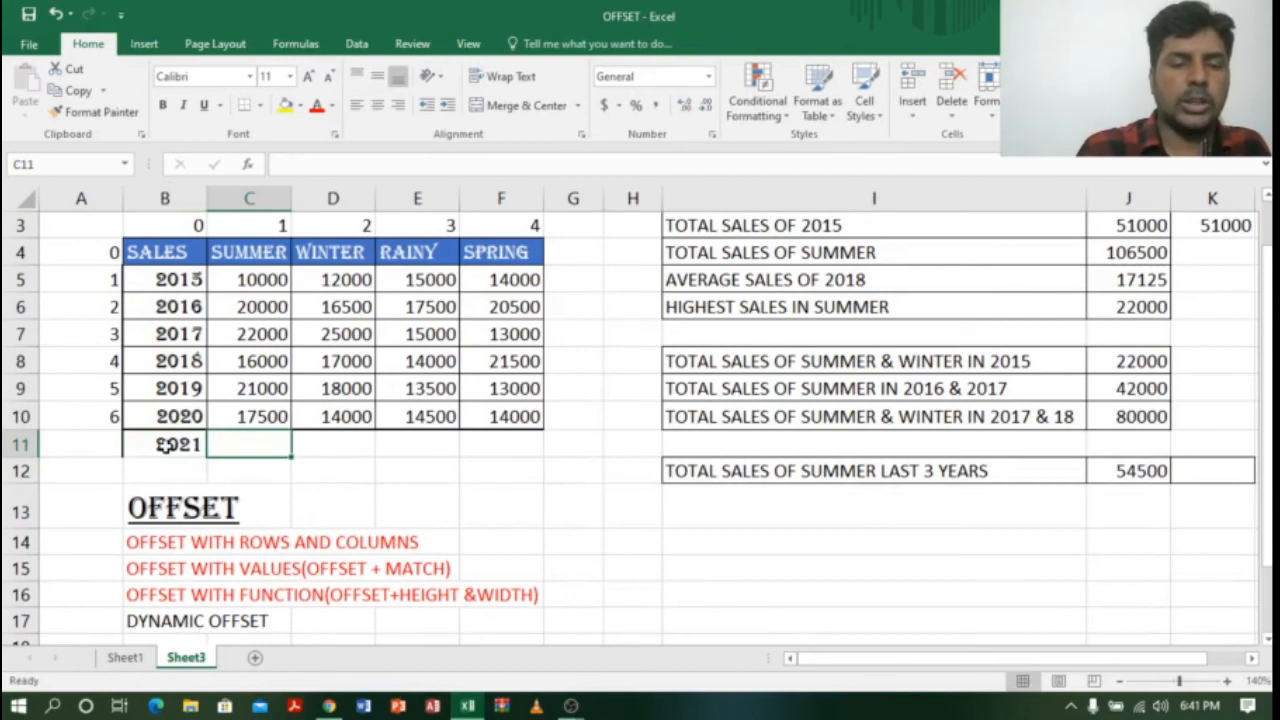
pyautogui.write('13000')
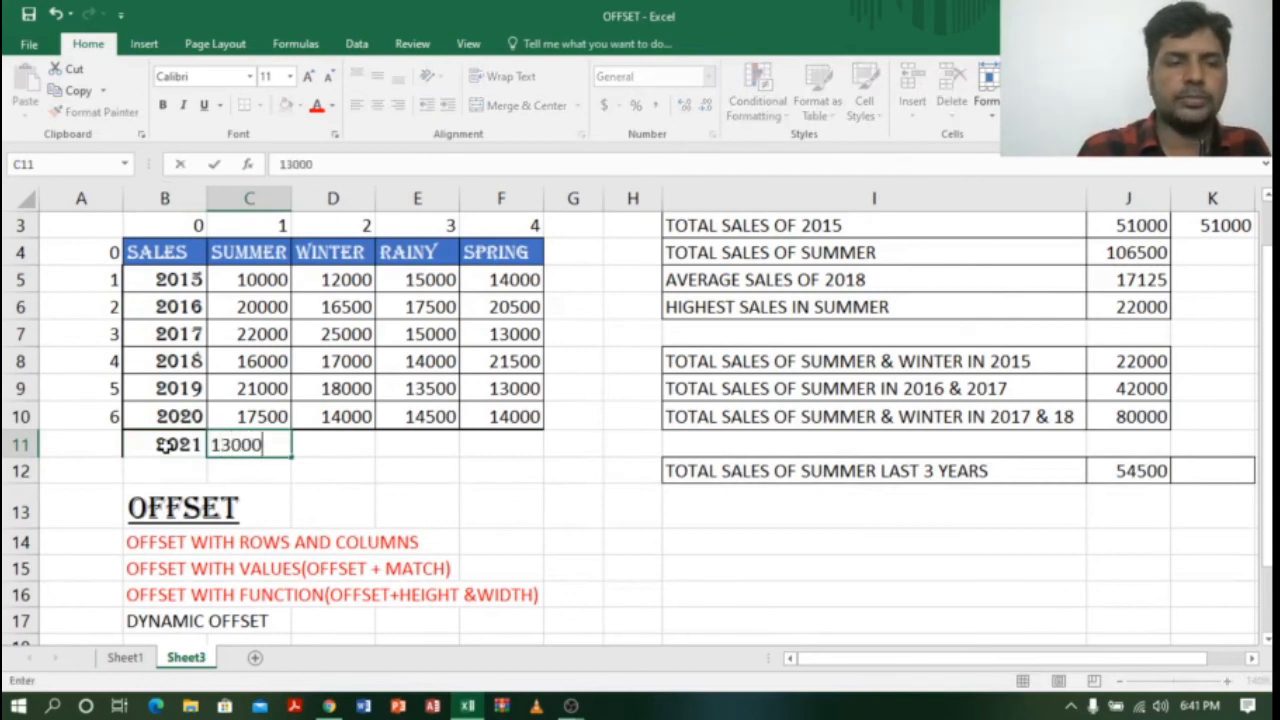
pyautogui.press('Tab')
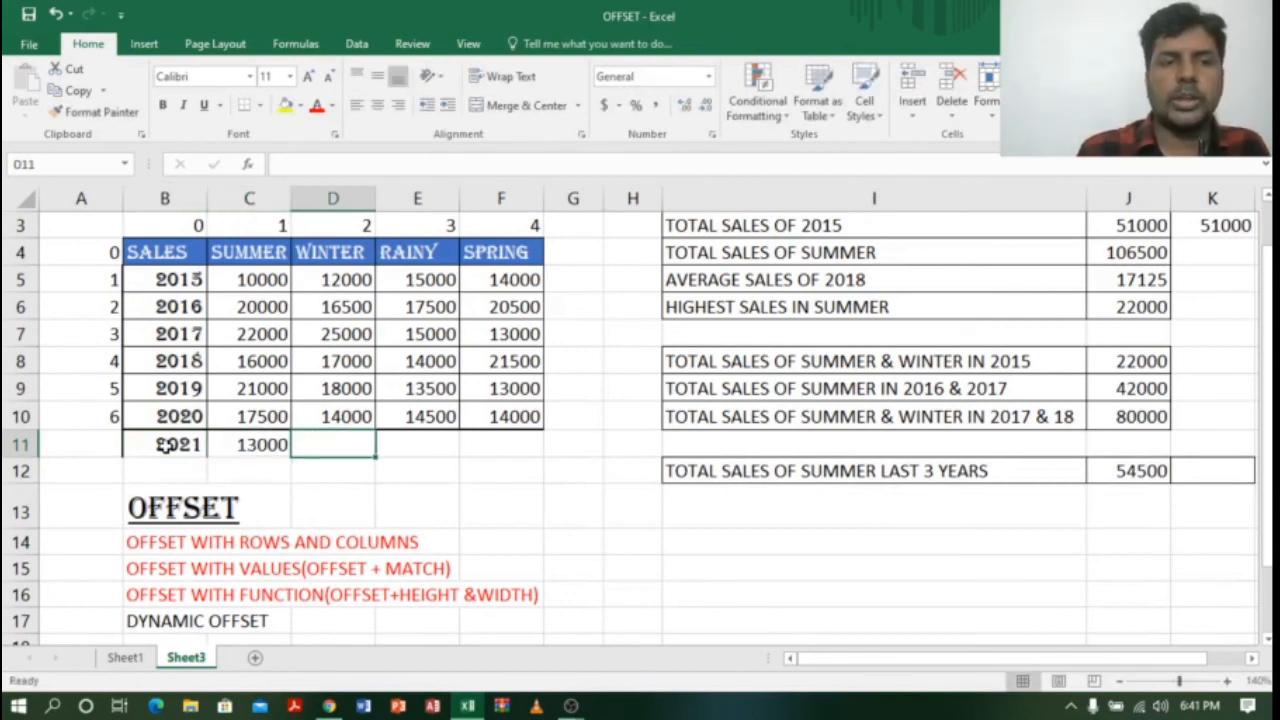
# Fill in the remaining 2021 sales with 12000 for Winter, 10000 for Rainy and 12000 for Spring
pyautogui.write('120')
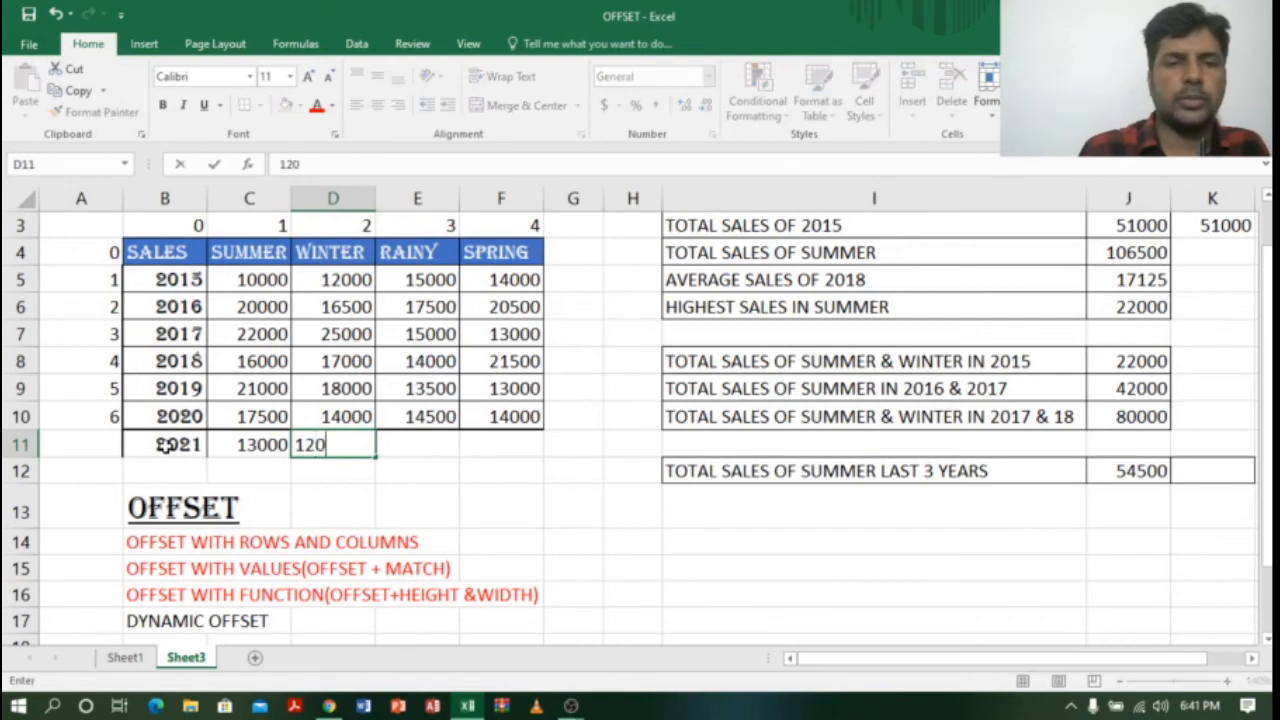
pyautogui.write('00')
pyautogui.press('Tab')
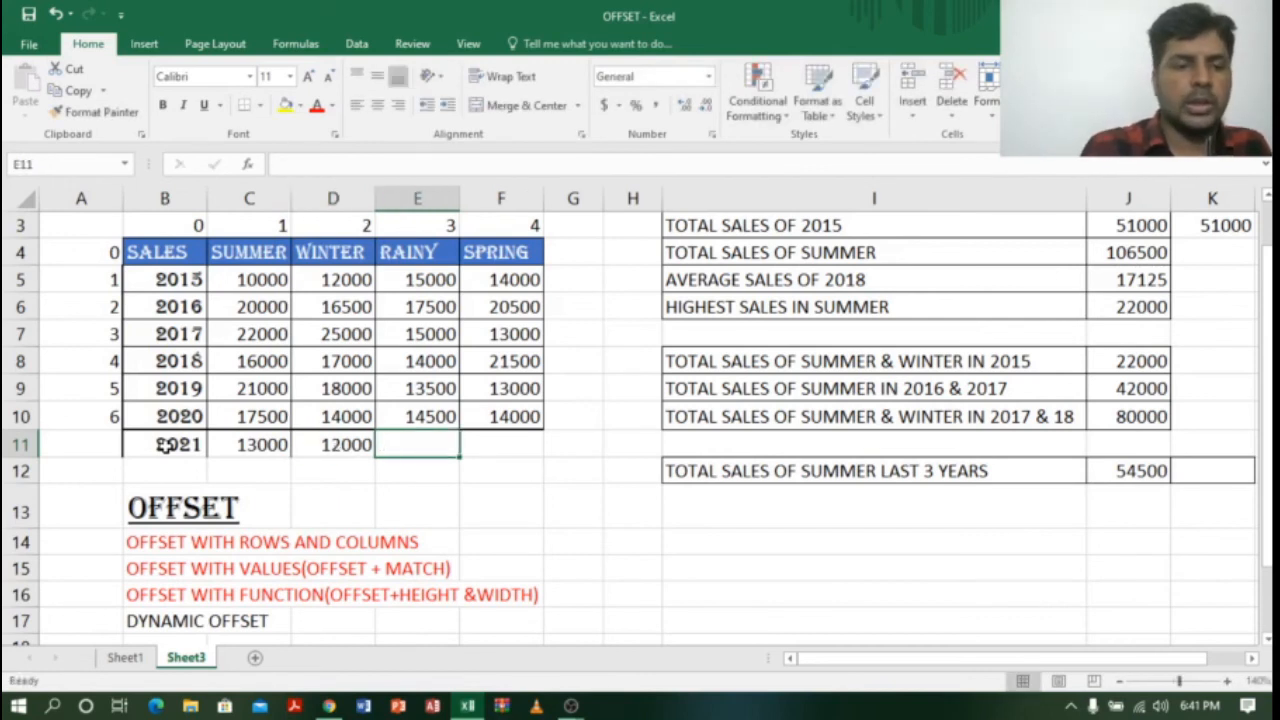
pyautogui.write('1000')
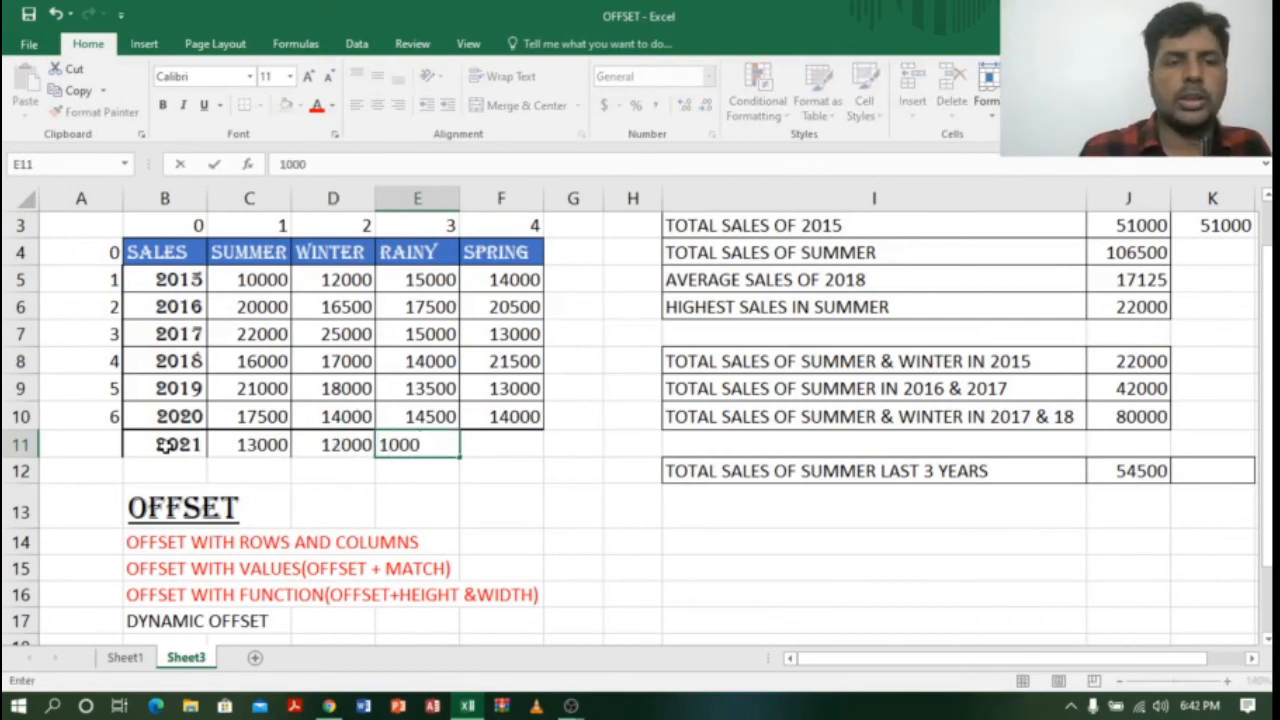
pyautogui.press('Tab')
pyautogui.write('1')
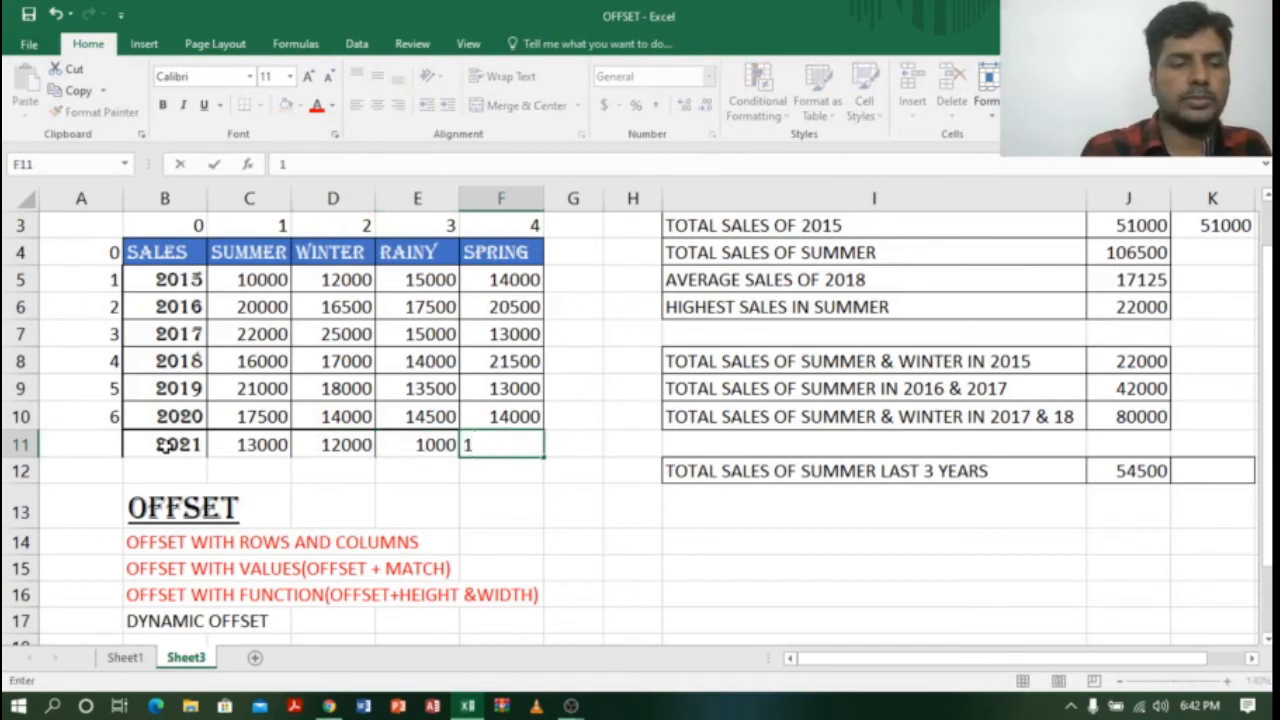
pyautogui.write('2000')
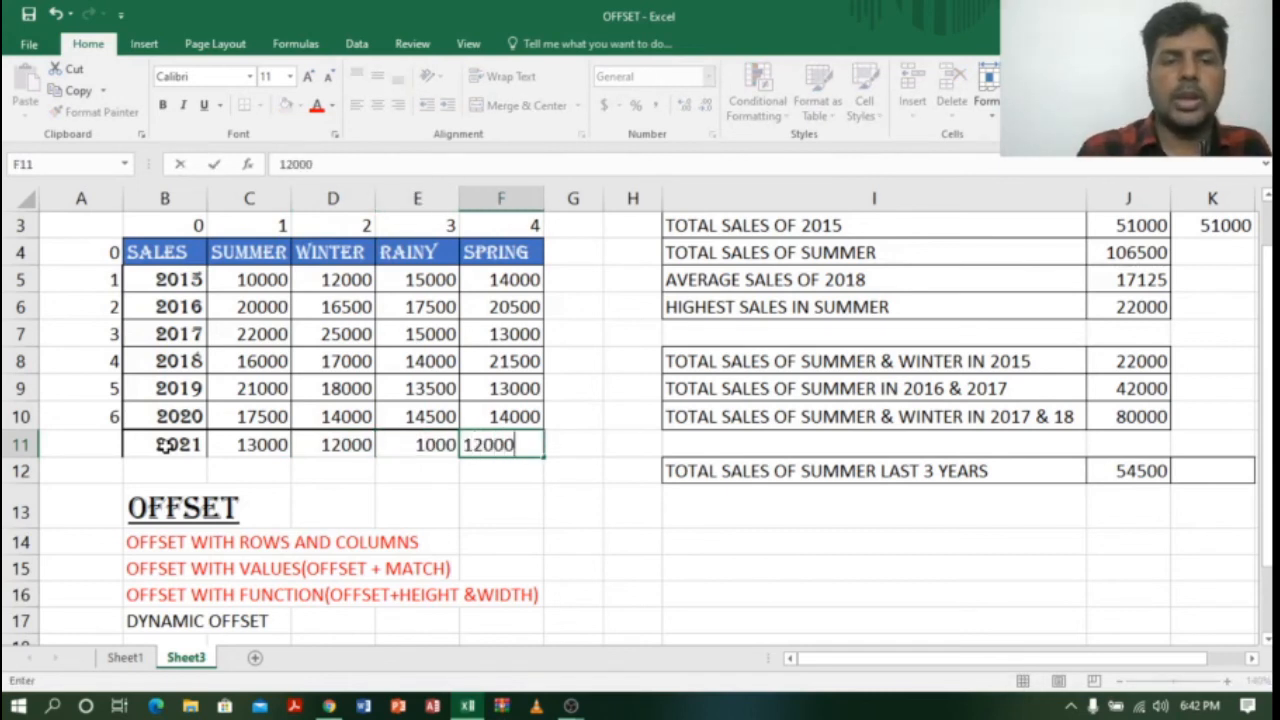
pyautogui.doubleClick(448, 446)
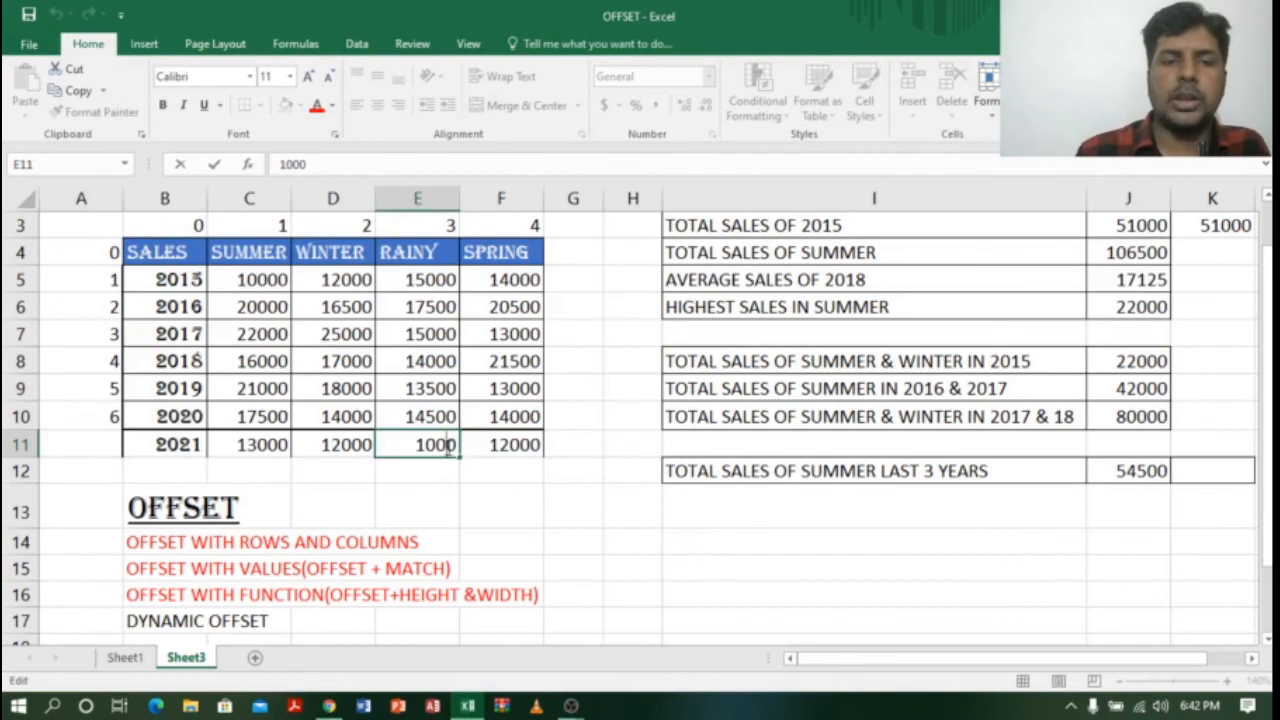
pyautogui.write('0')
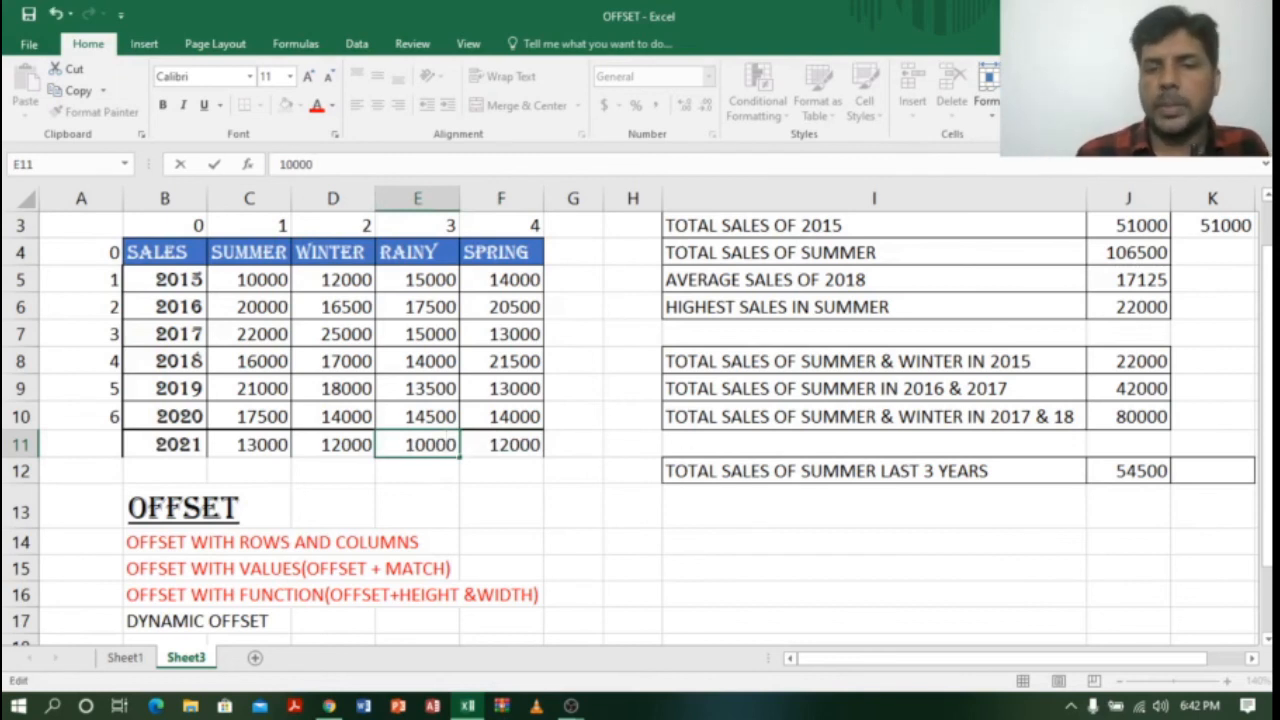
# Compare the J12 formula's total with the Summer sales in C8:C10 and in C8:C11 including the 2021 row
pyautogui.click(1162, 468)
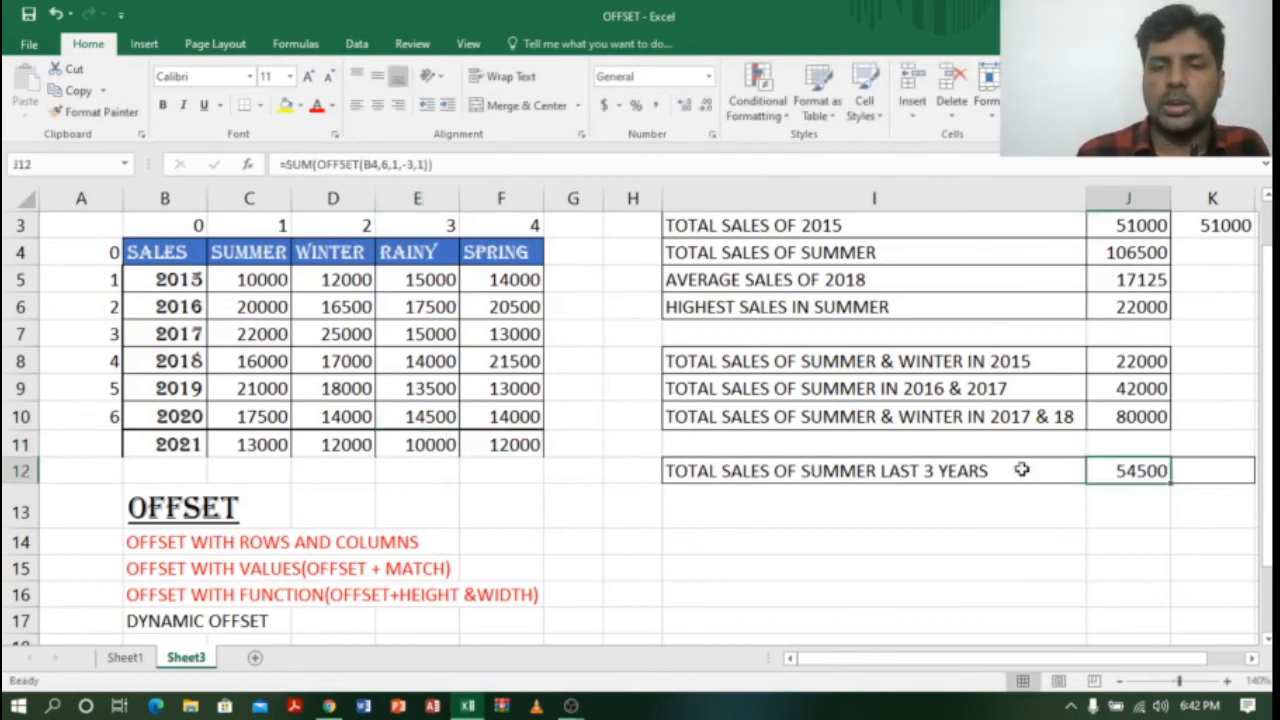
pyautogui.moveTo(240, 366); pyautogui.dragTo(253, 414)
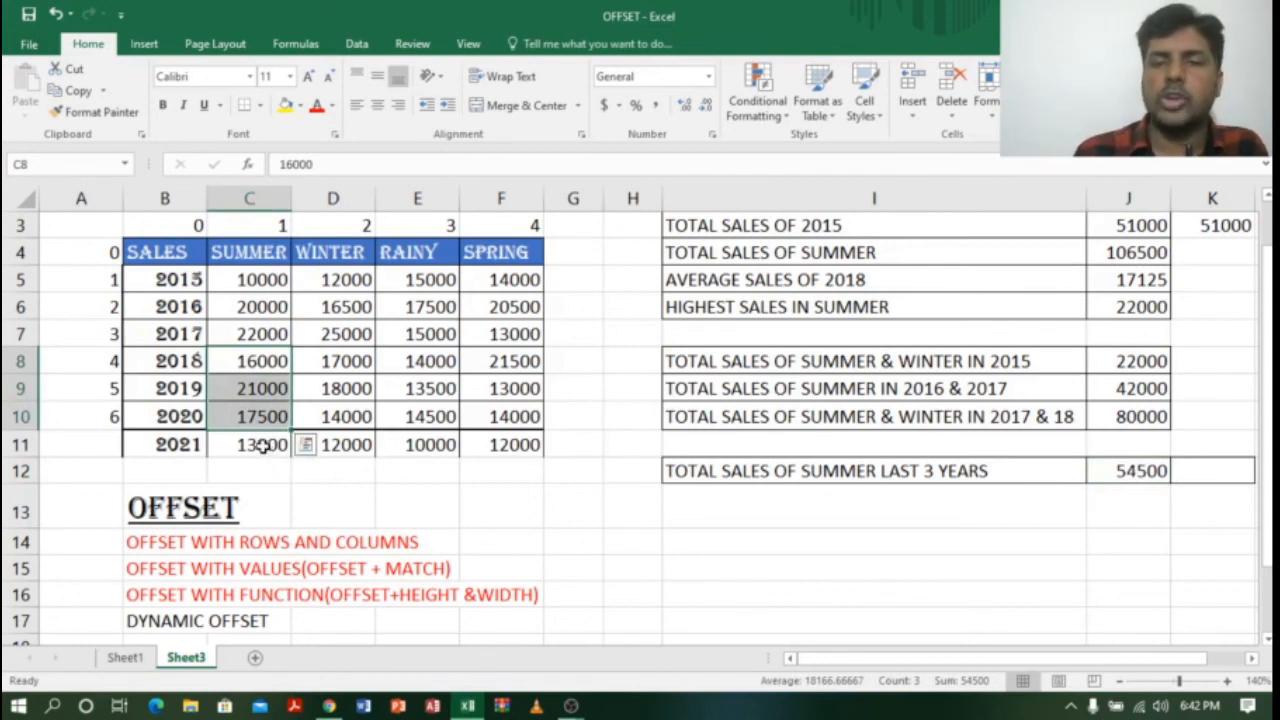
pyautogui.moveTo(250, 365); pyautogui.dragTo(255, 446)
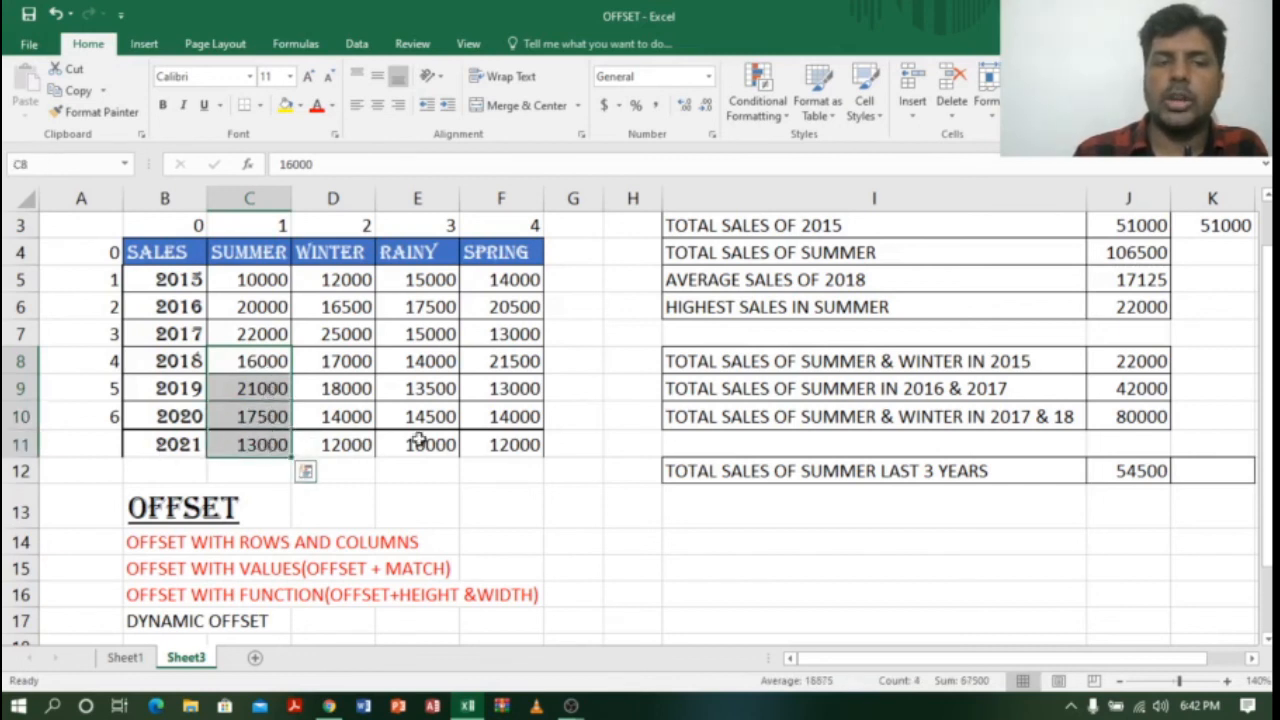
pyautogui.click(1148, 475)
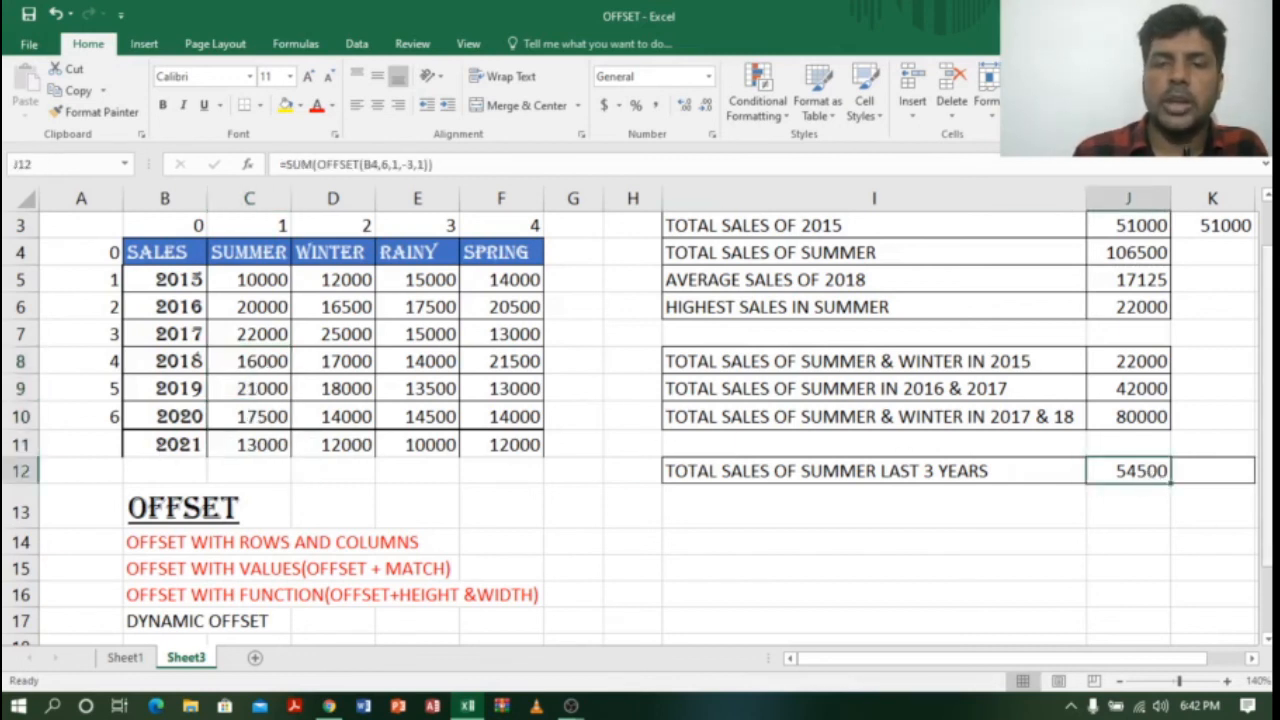
# Review the DYNAMIC OFFSET topic in B17, the 2015–2020 Summer sales with row index 6, and the added 2021 Summer figure
pyautogui.scroll(-1, 640, 430)
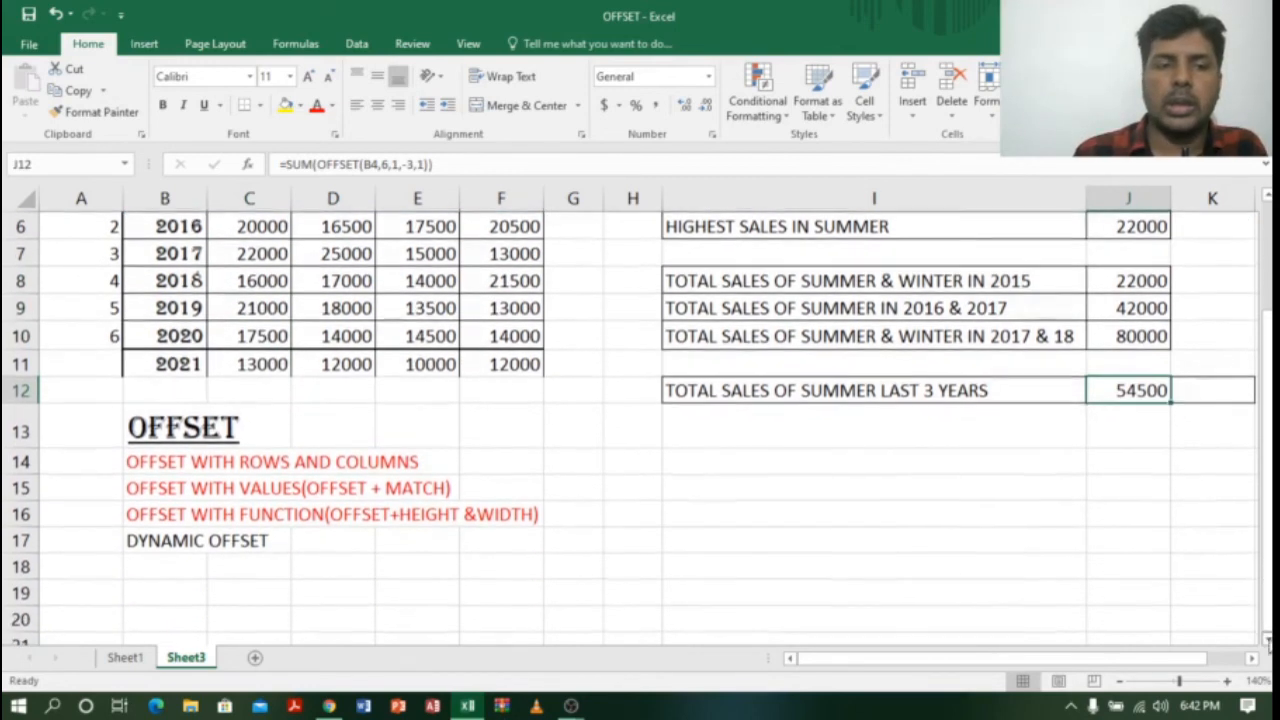
pyautogui.moveTo(160, 541); pyautogui.dragTo(232, 536)
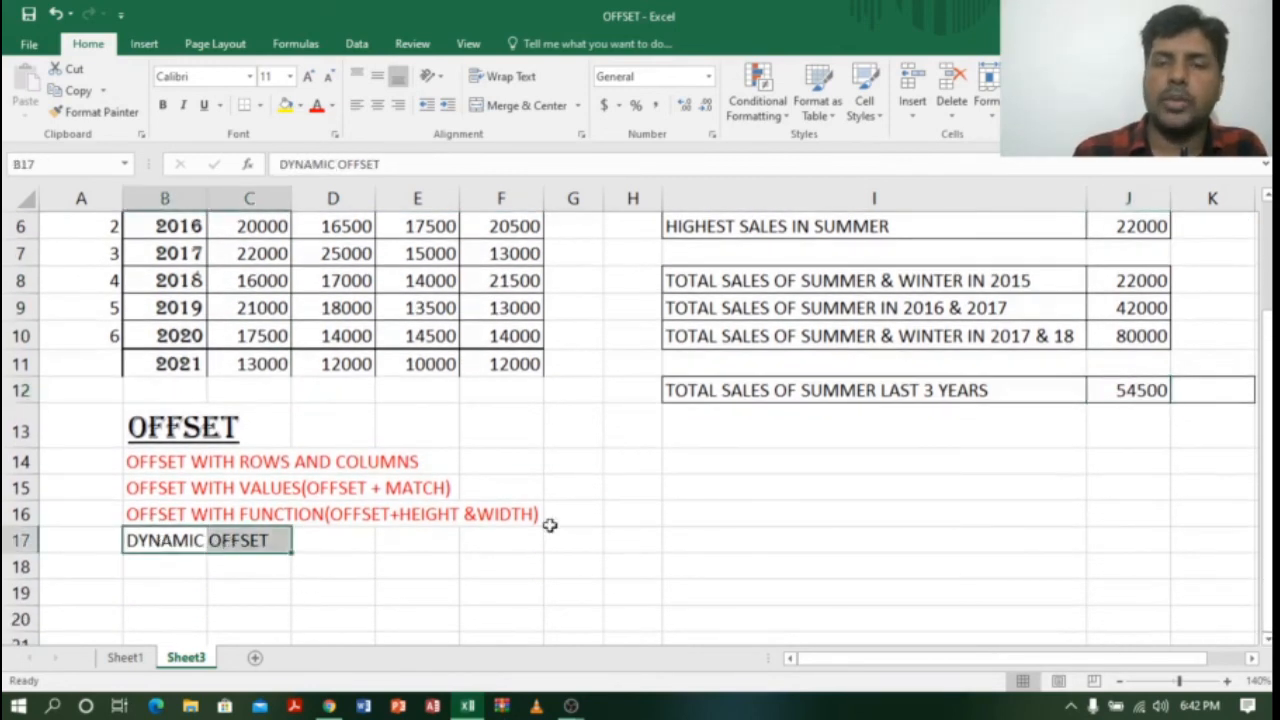
pyautogui.scroll(2, 396, 410)
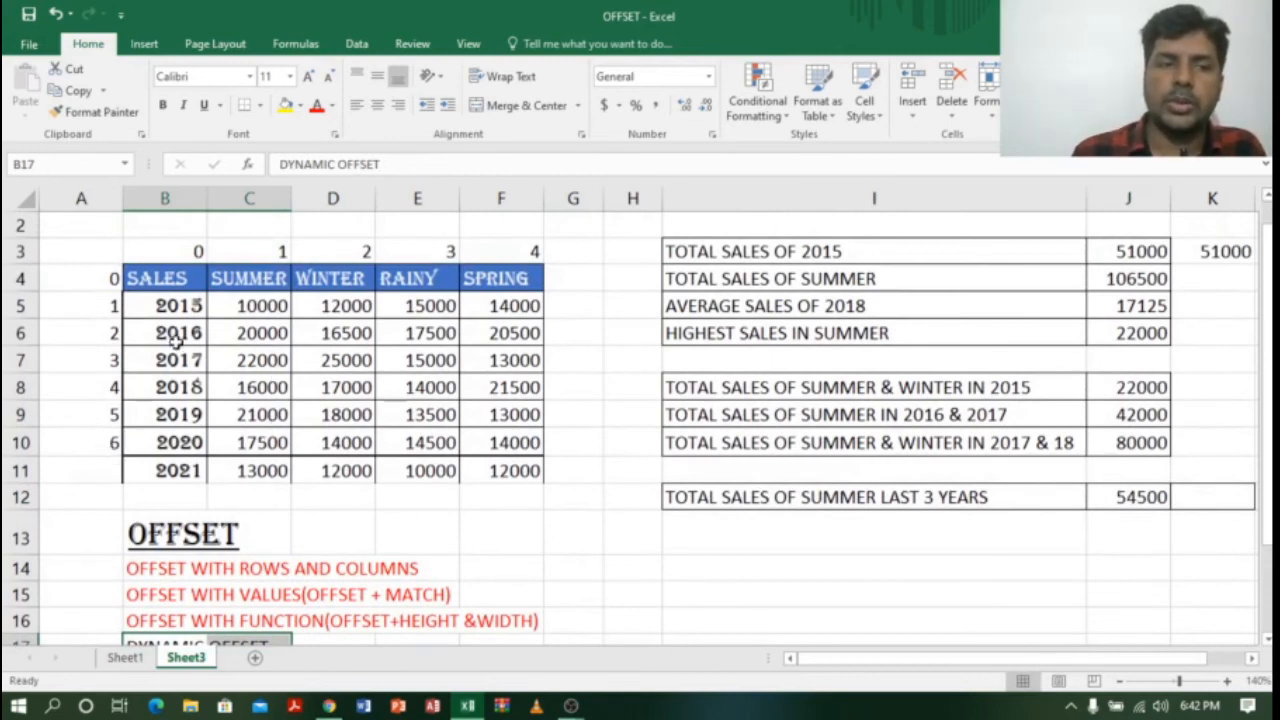
pyautogui.click(168, 302)
pyautogui.moveTo(168, 302); pyautogui.dragTo(234, 447)
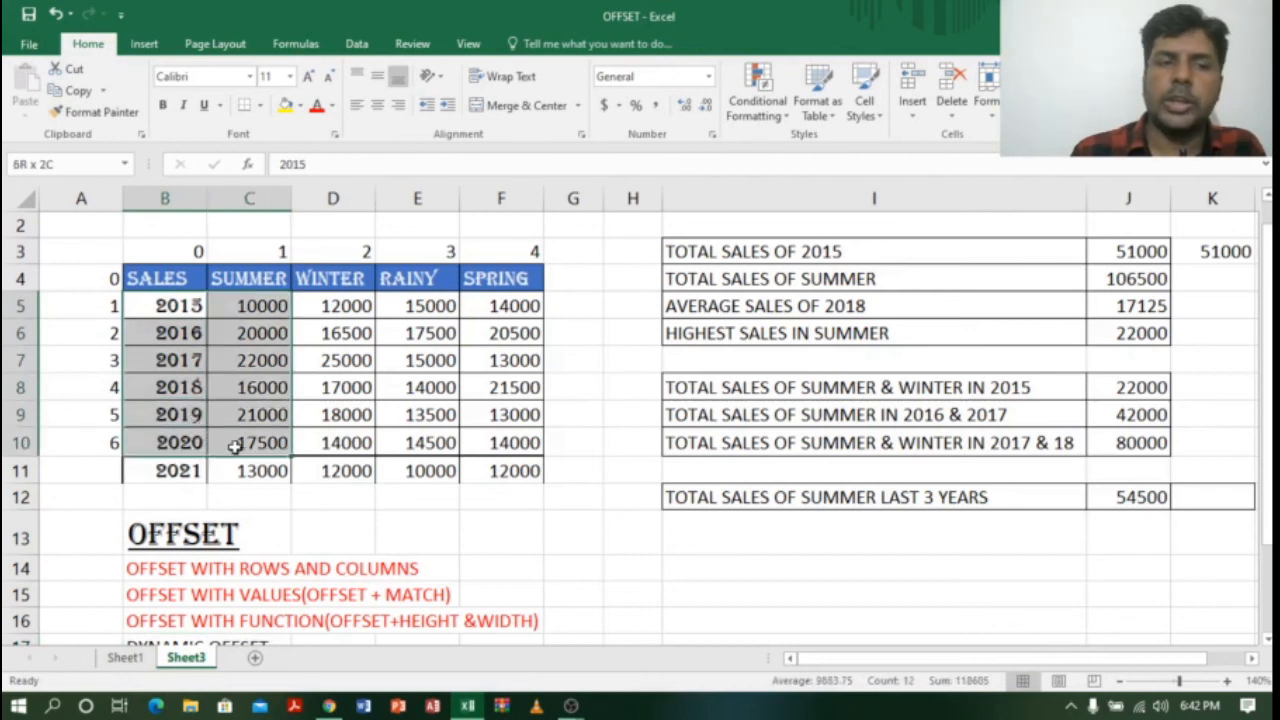
pyautogui.click(104, 446)
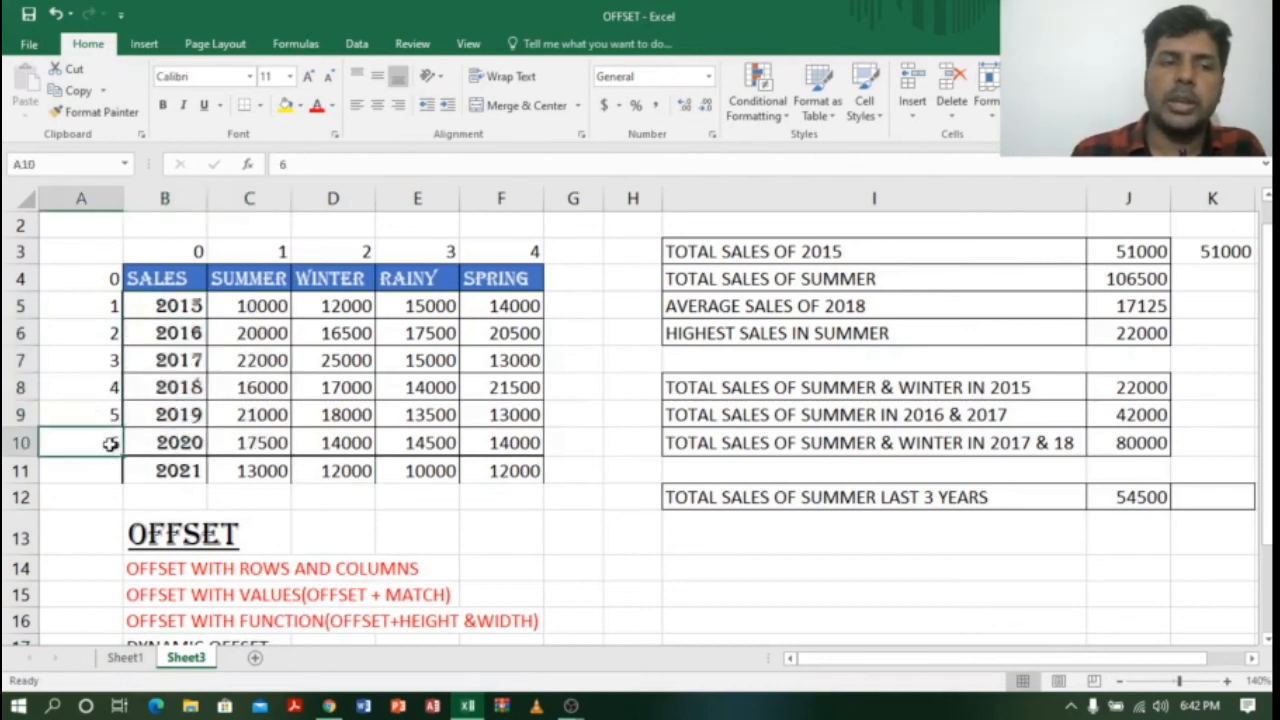
pyautogui.click(250, 471)
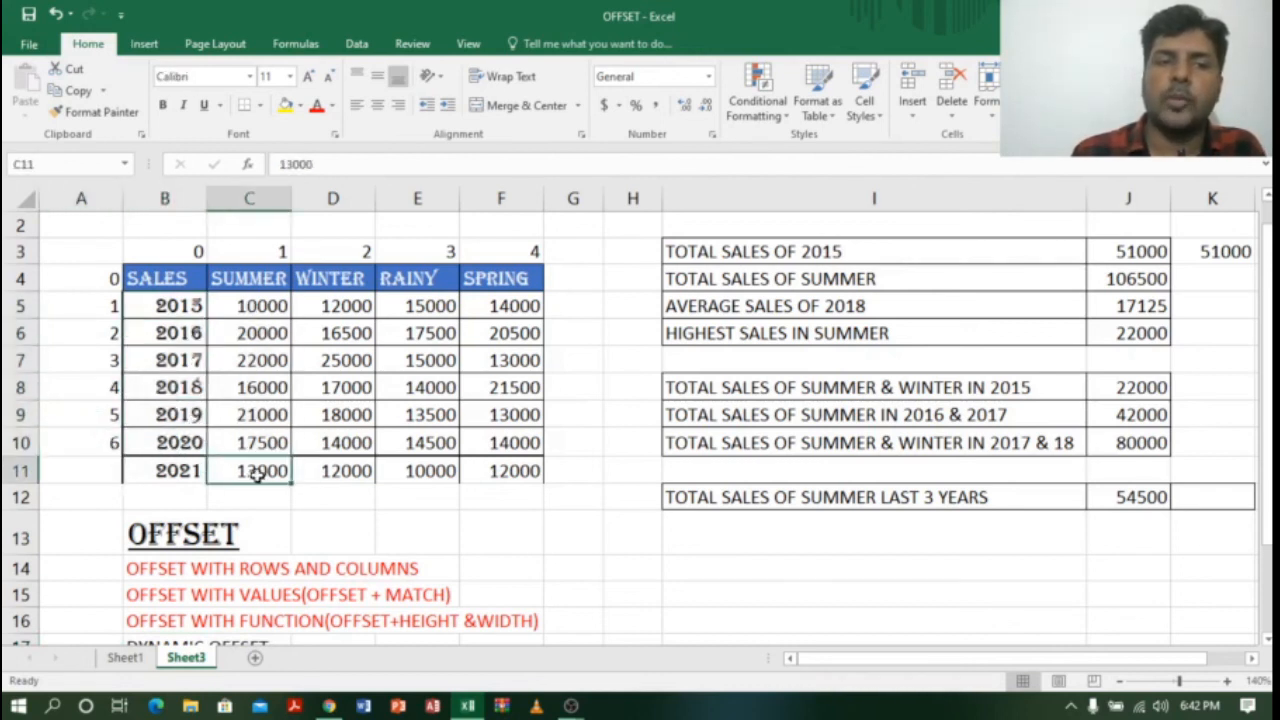
pyautogui.moveTo(270, 420); pyautogui.dragTo(274, 346)
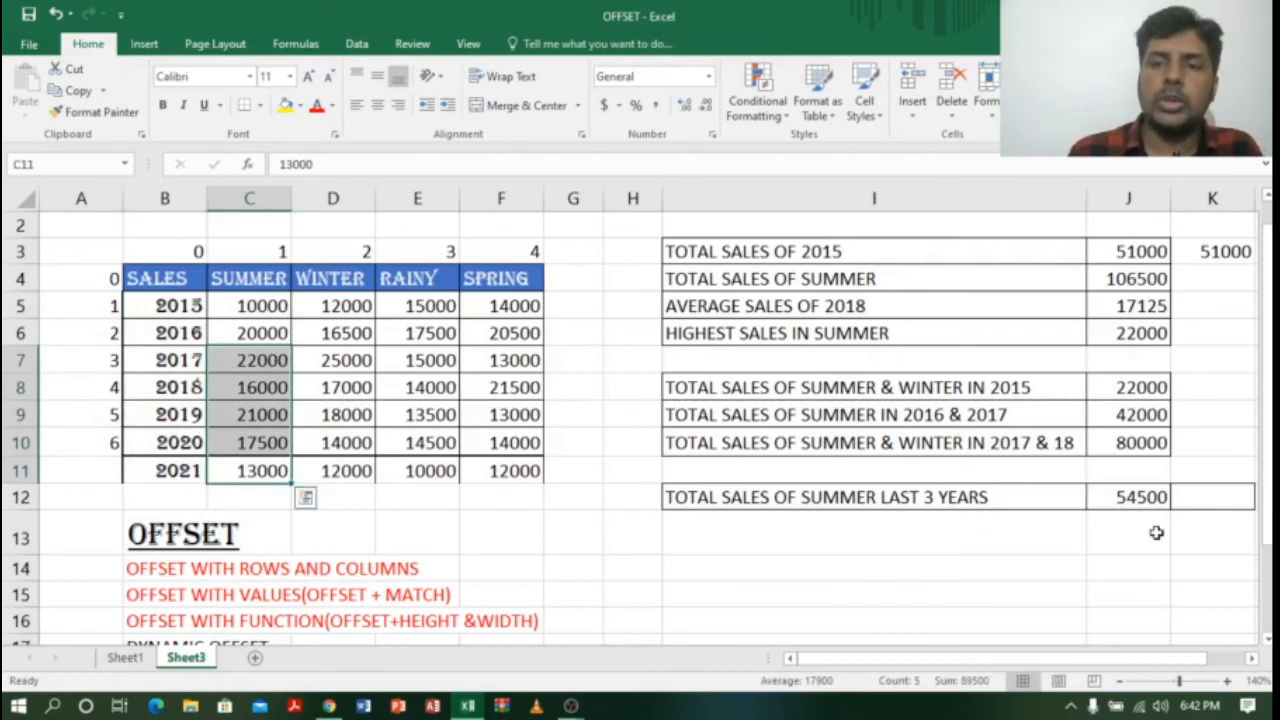
# Examine the fixed rows argument 6 in the J12 SUM(OFFSET) formula against the sales table, leaving the formula as it is
pyautogui.click(1250, 659)
pyautogui.click(1250, 659)
pyautogui.click(978, 498)
pyautogui.doubleClick(978, 498)
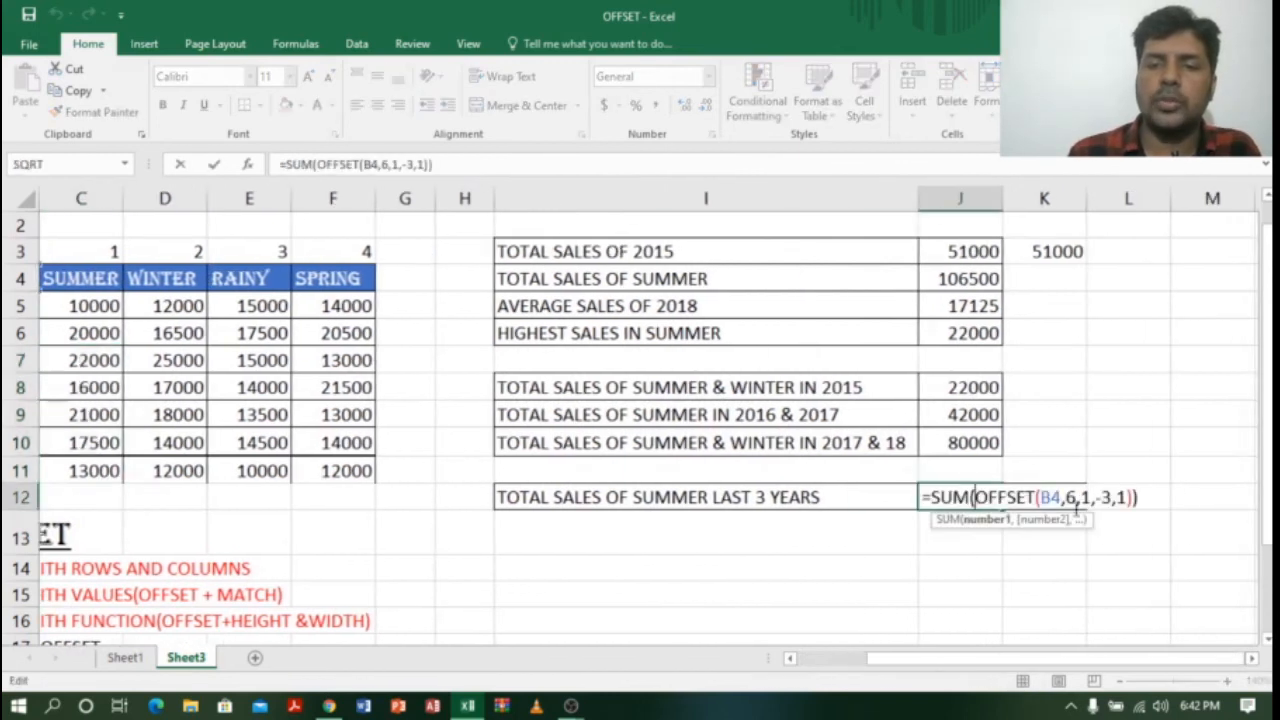
pyautogui.click(1070, 497)
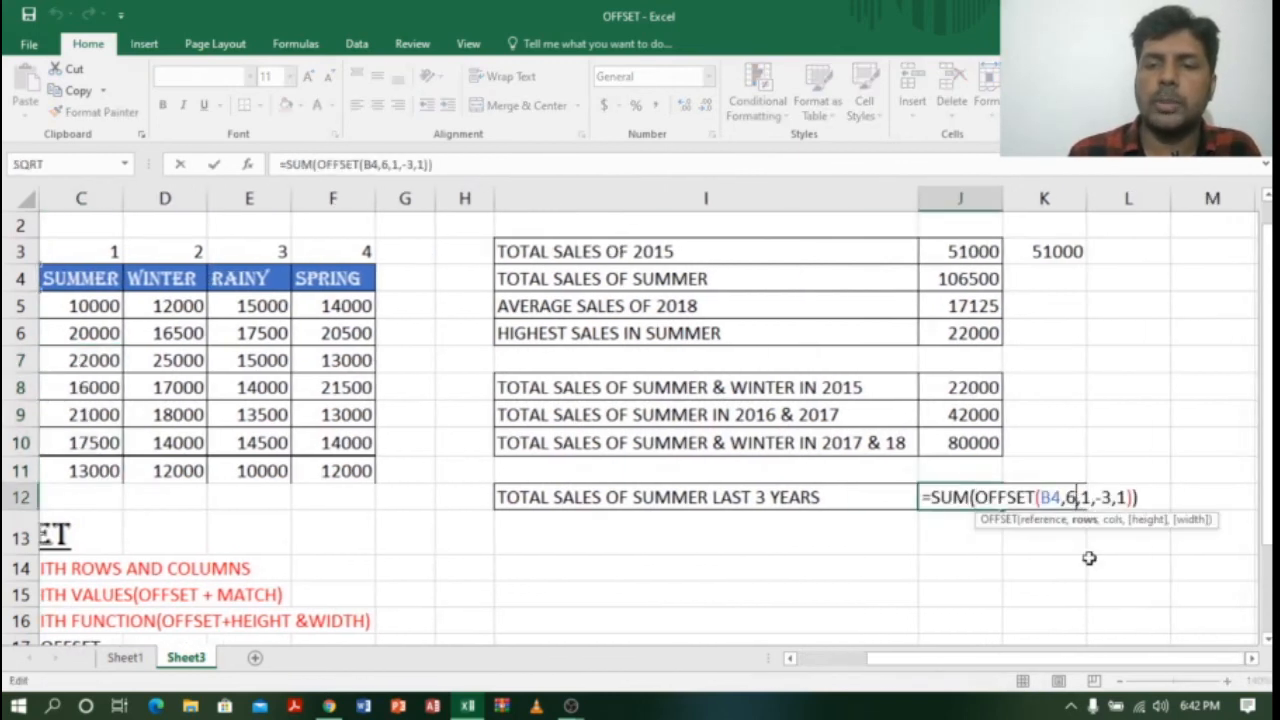
pyautogui.click(795, 662)
pyautogui.click(795, 662)
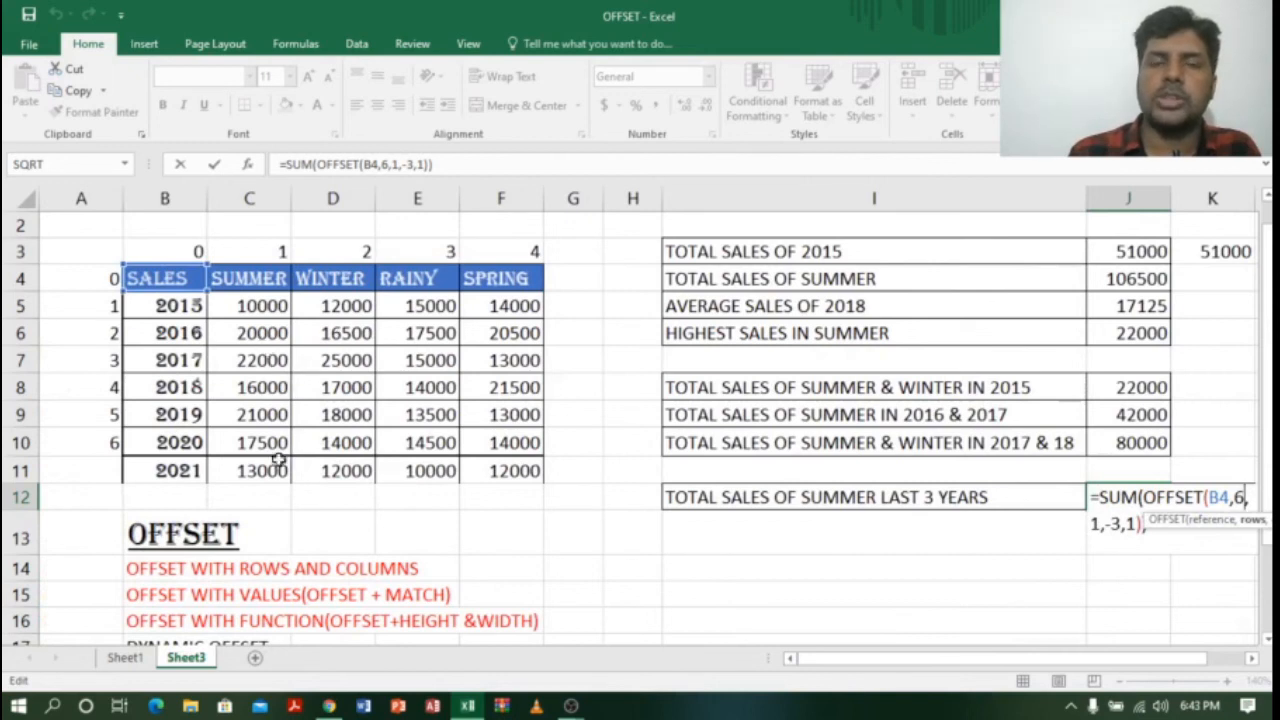
pyautogui.click(1251, 660)
pyautogui.click(1251, 660)
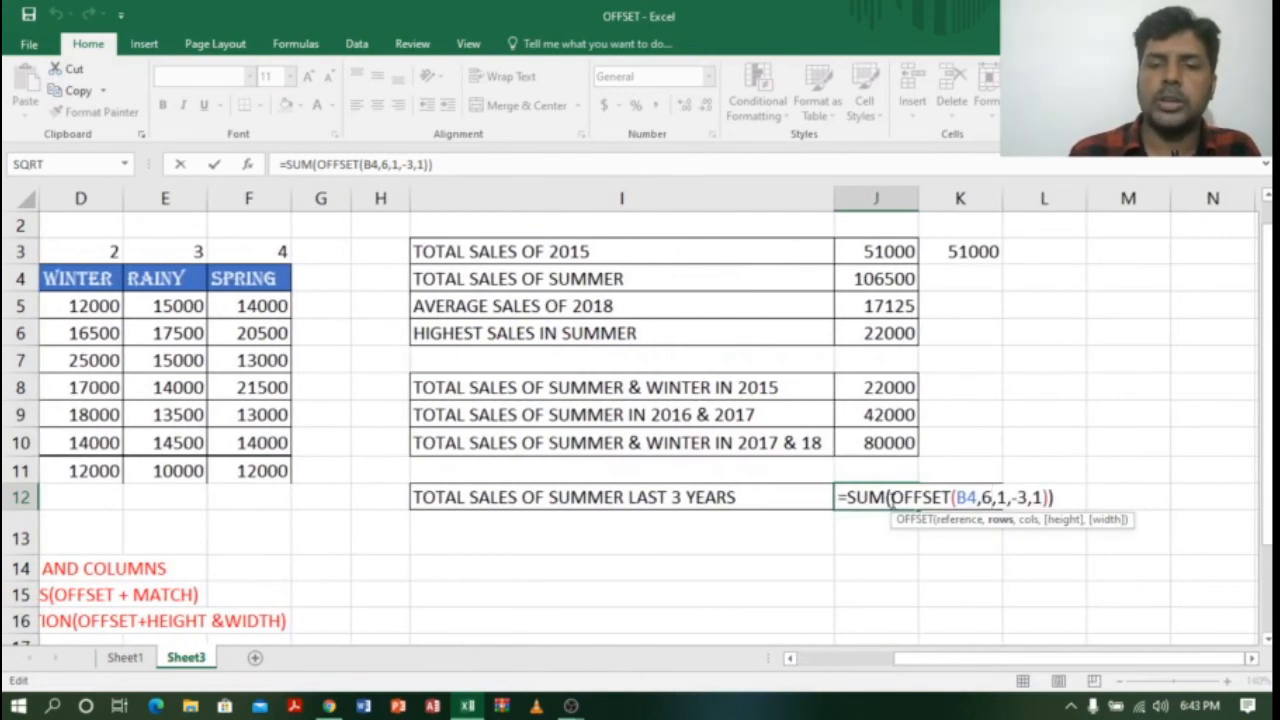
pyautogui.press('Return')
# Begin a dynamic total in K12 with SUM and a nested OFFSET that uses B4 as its reference
pyautogui.click(958, 499)
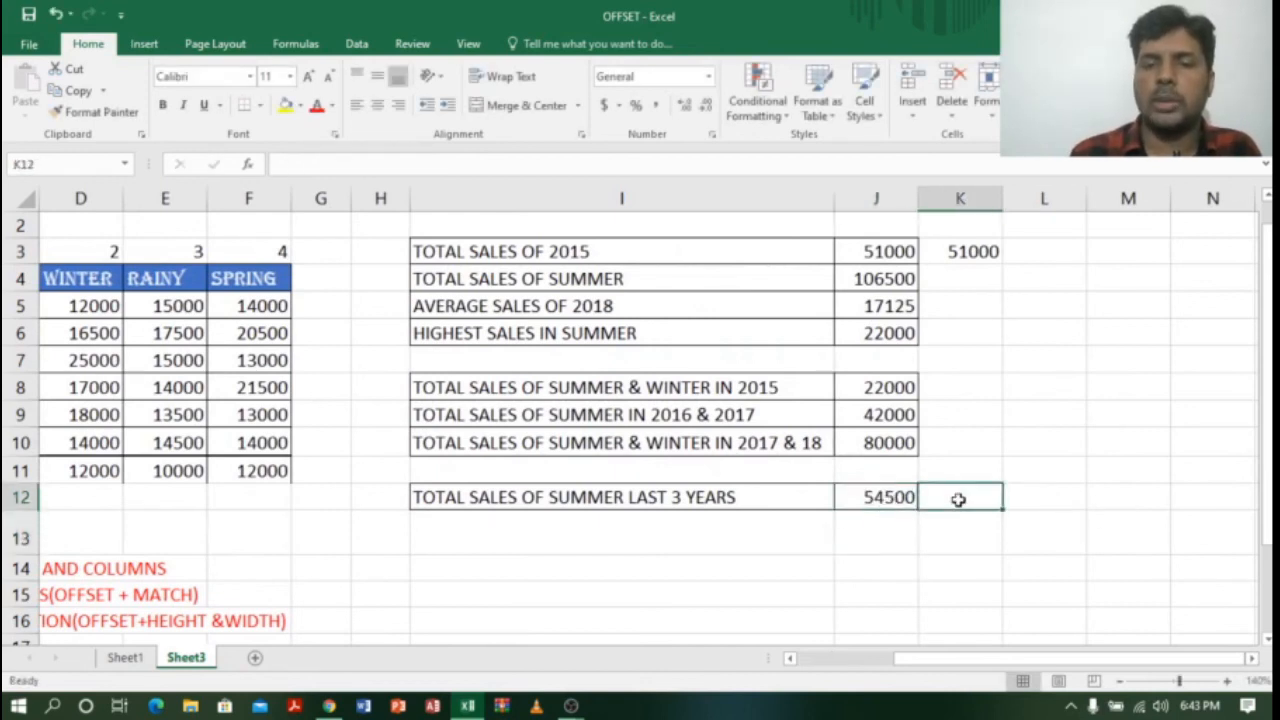
pyautogui.click(790, 660)
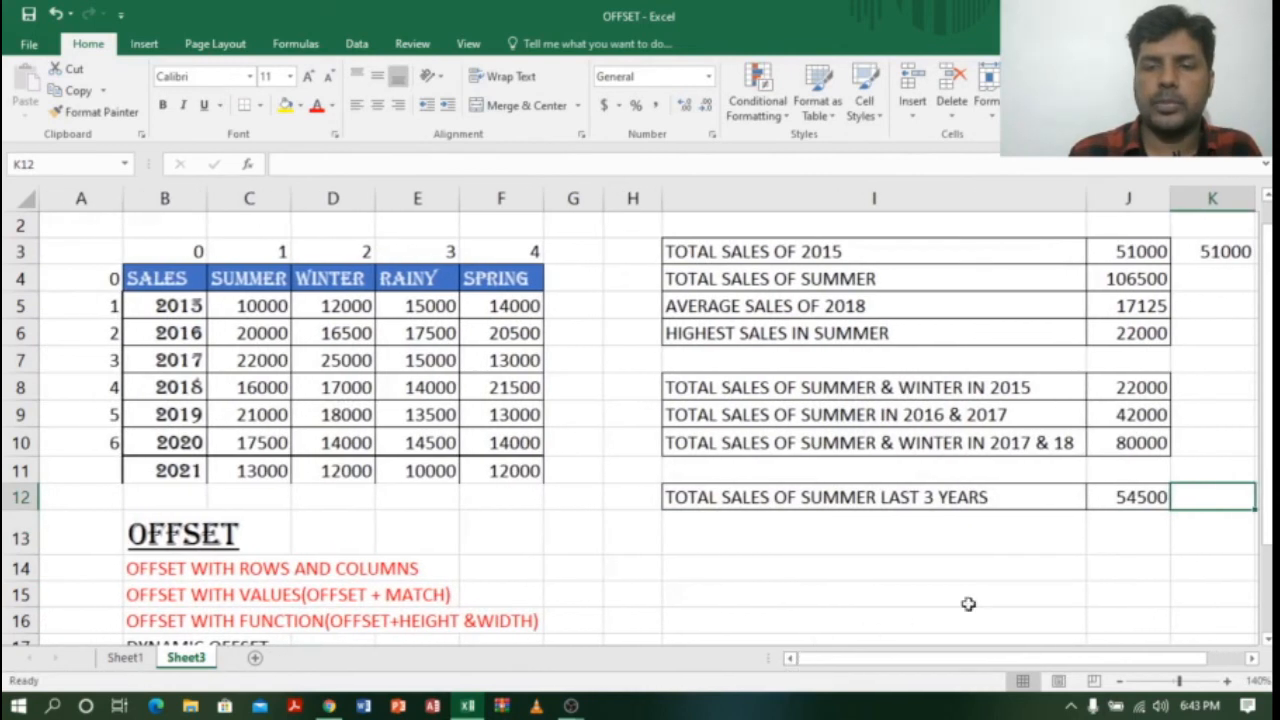
pyautogui.write('=')
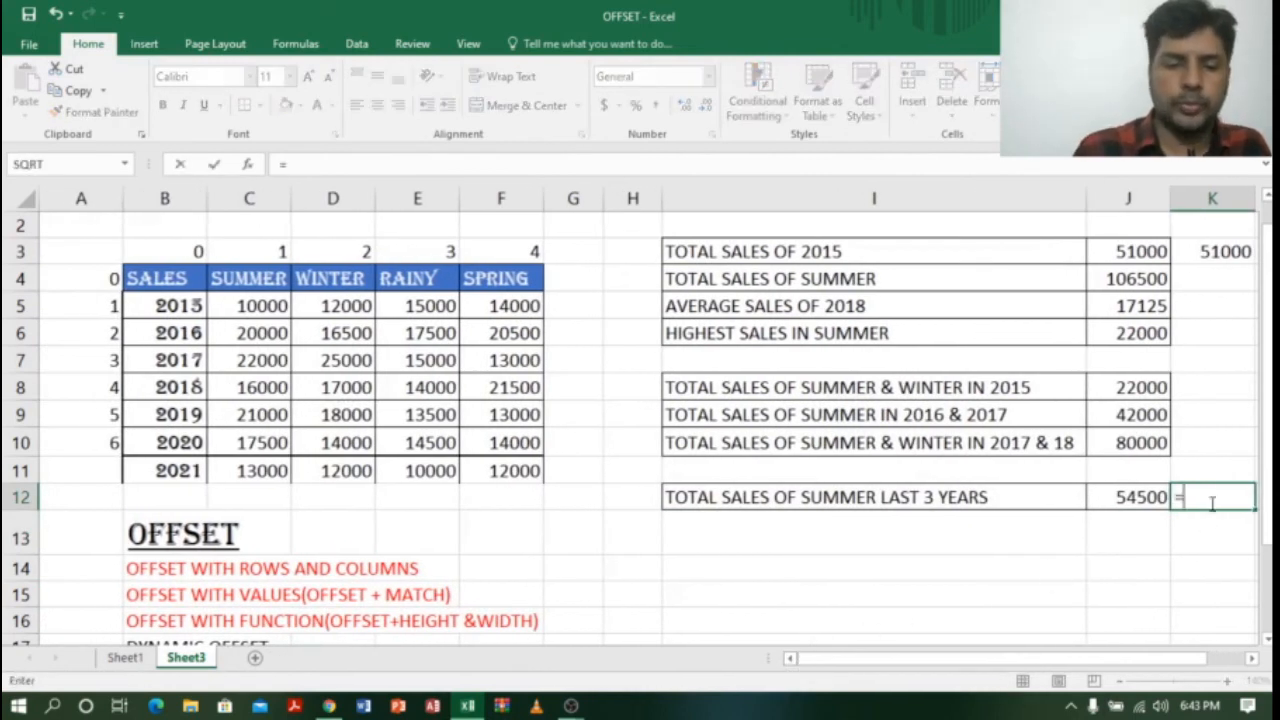
pyautogui.write('SUM(')
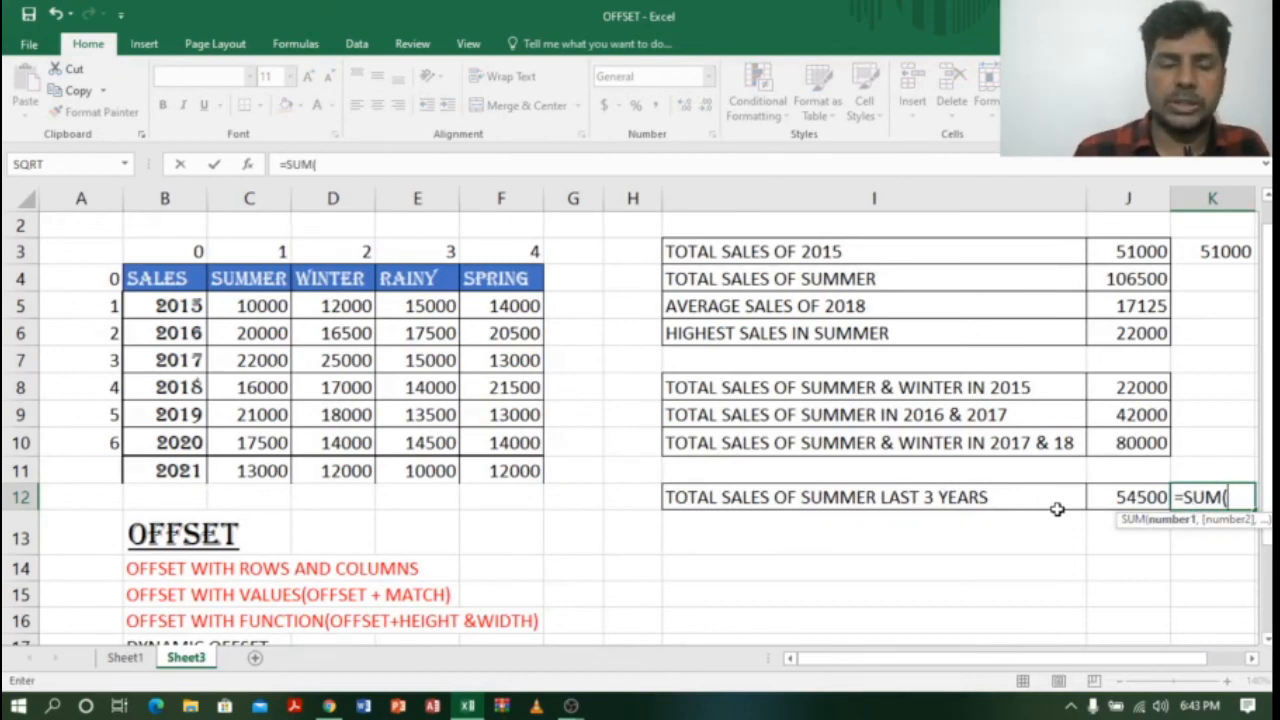
pyautogui.write('OFFSET')
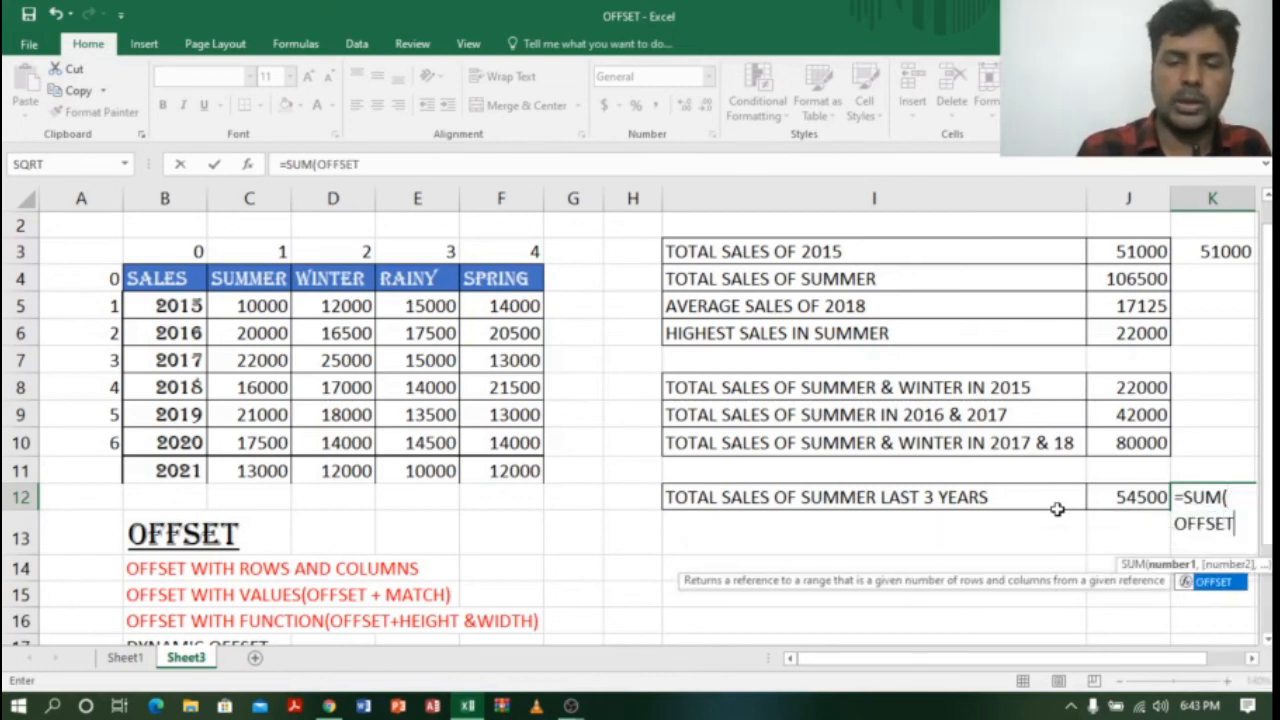
pyautogui.write('(')
pyautogui.click(165, 280)
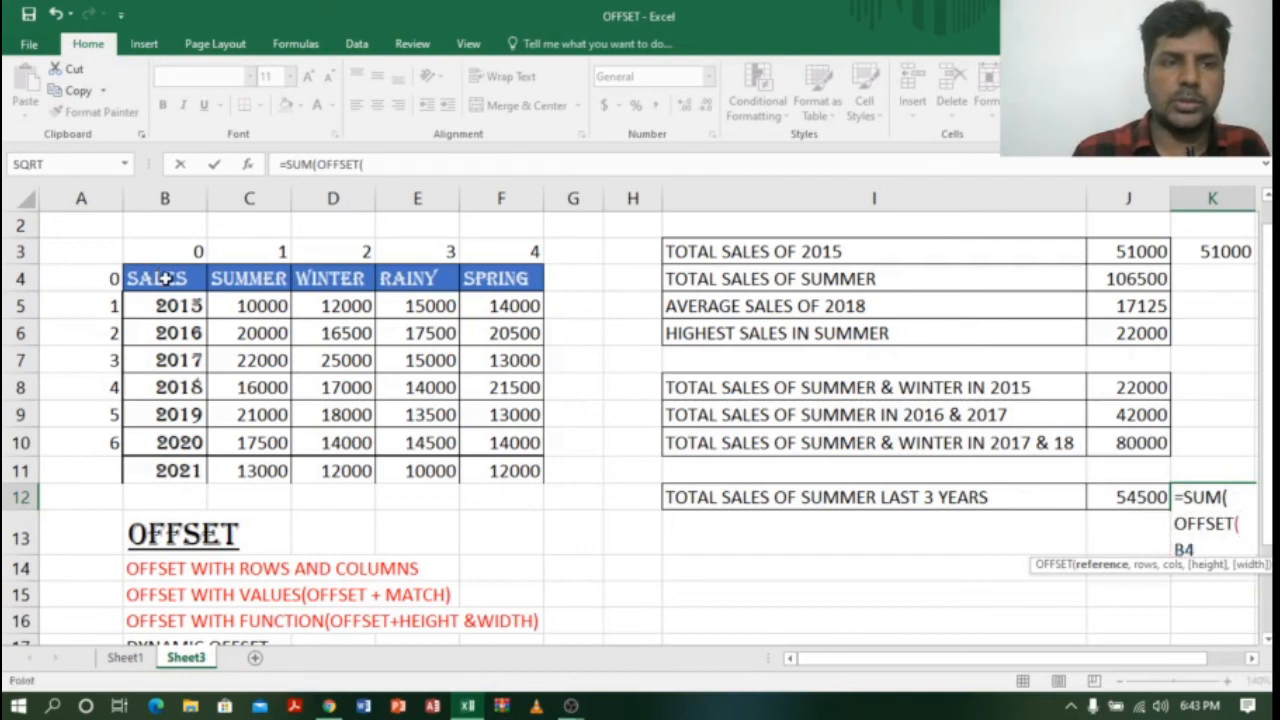
pyautogui.write(',')
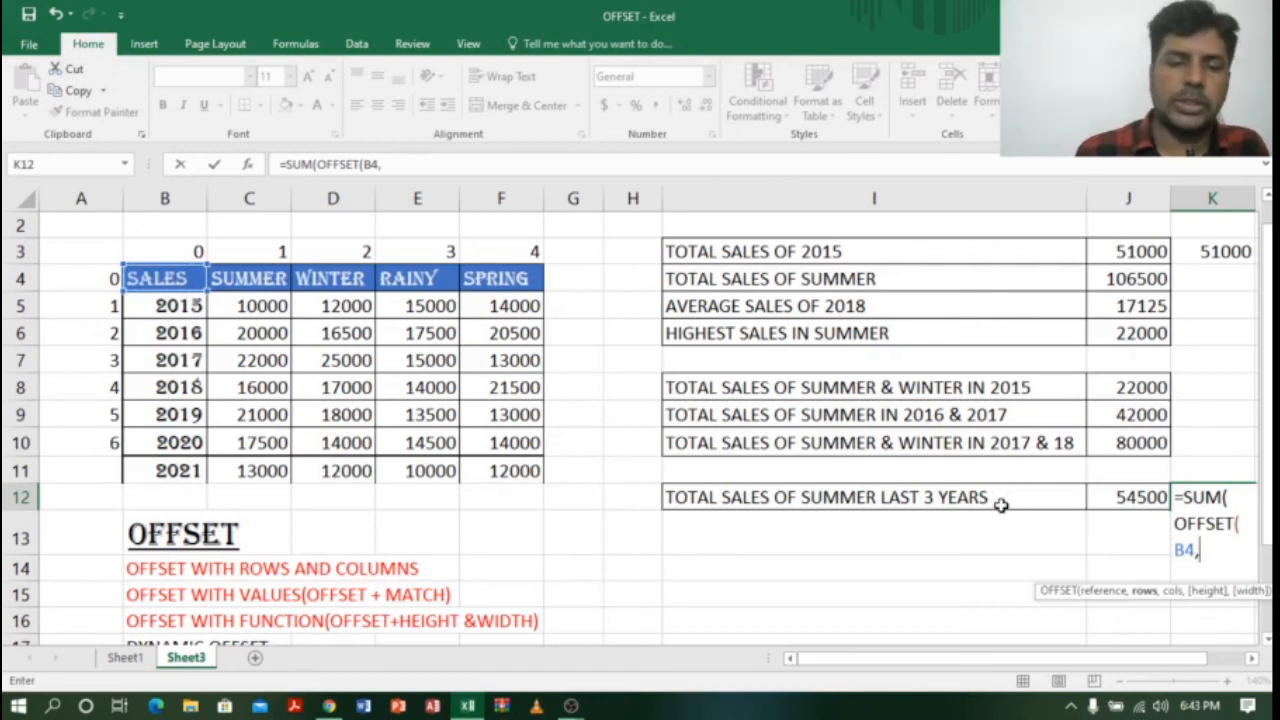
# Use COUNTA(C5:C12) as the rows argument of the OFFSET in K12, including the blank cell below the Summer sales
pyautogui.write('COUNT')
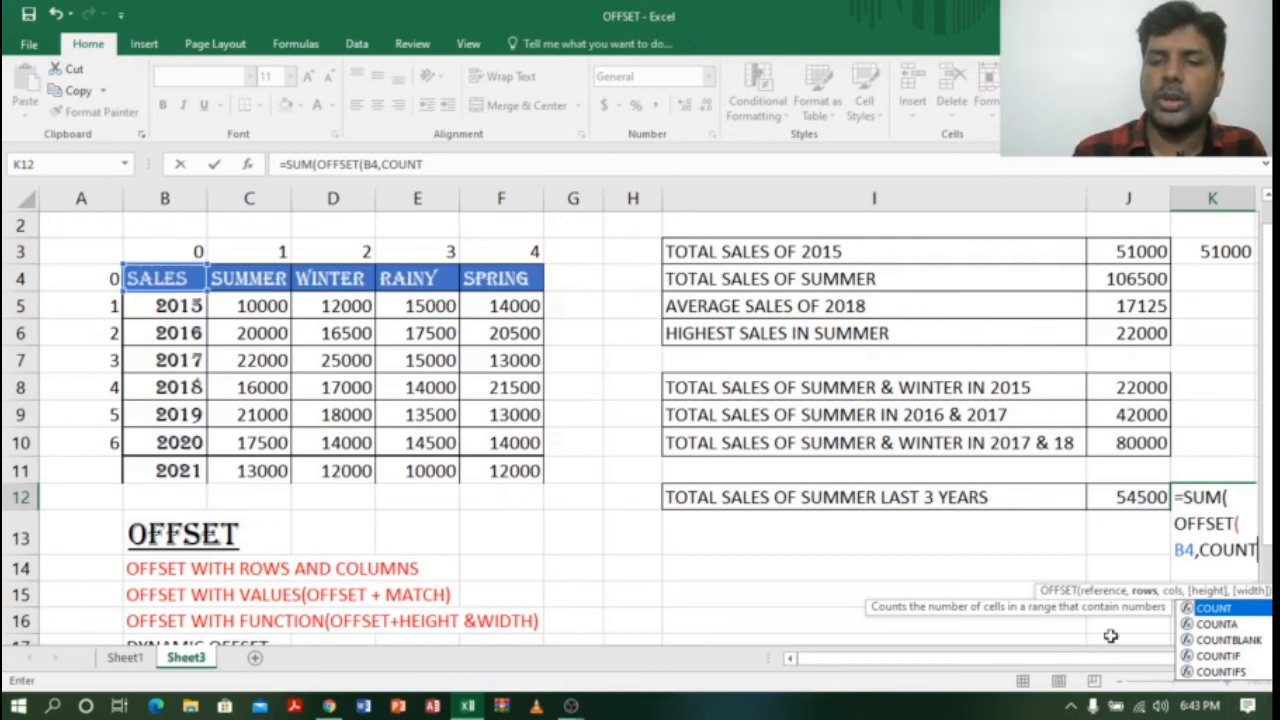
pyautogui.write('A')
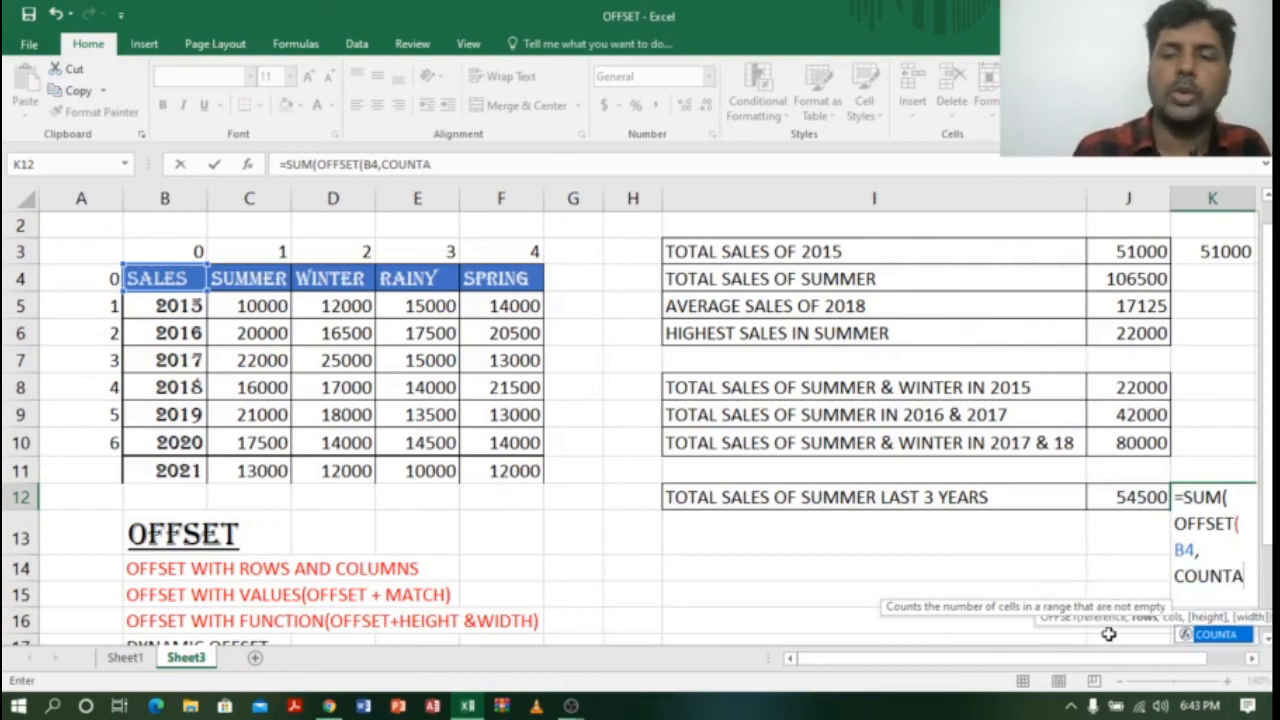
pyautogui.write('(')
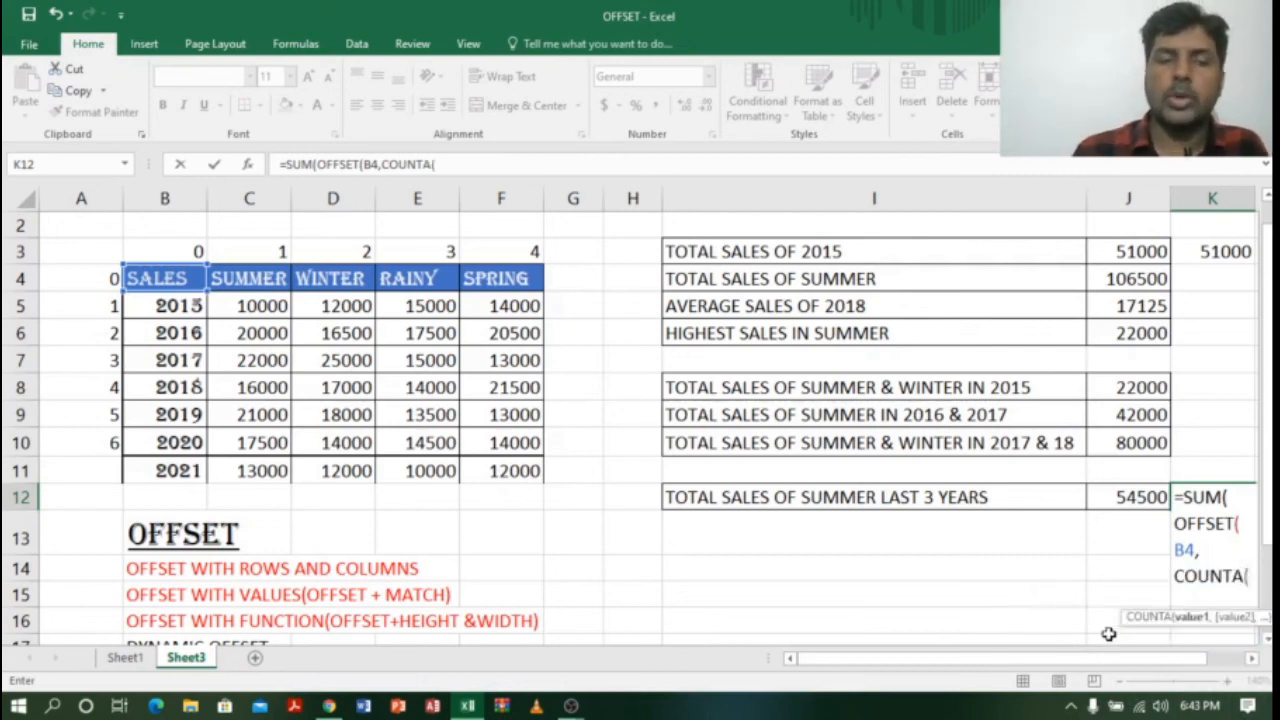
pyautogui.moveTo(272, 305); pyautogui.dragTo(242, 505)
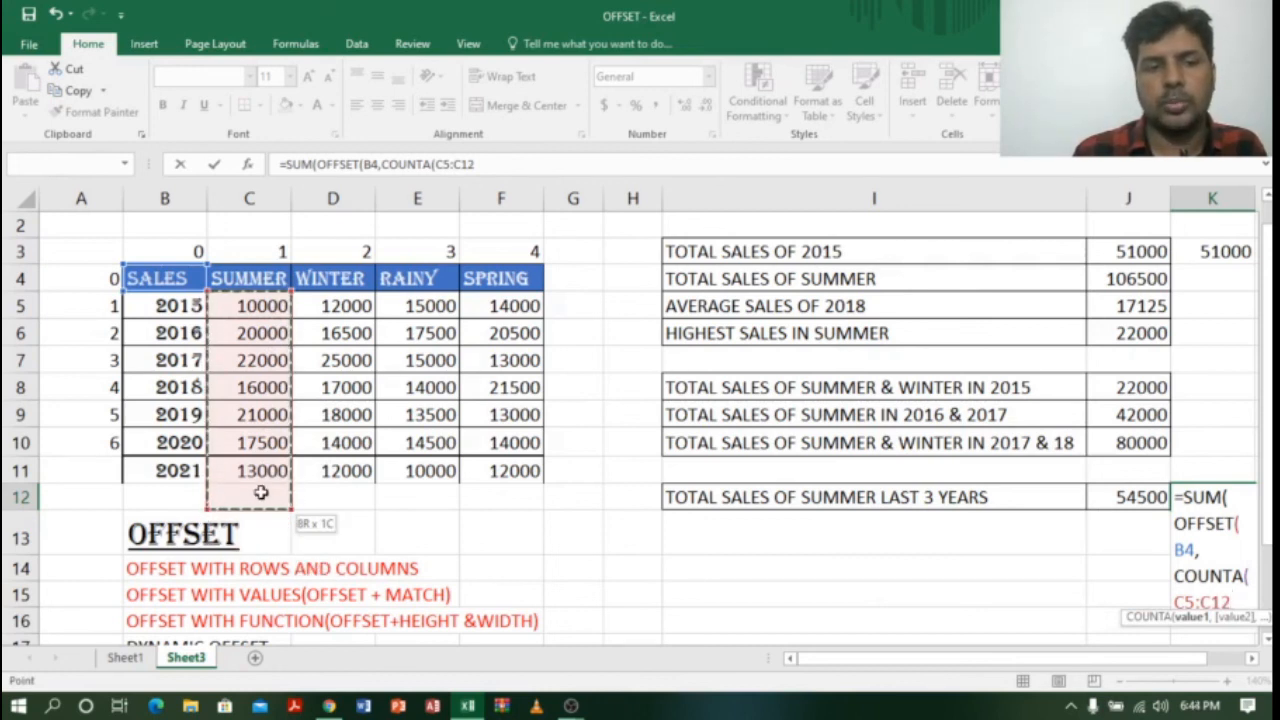
pyautogui.moveTo(260, 492); pyautogui.dragTo(258, 491)
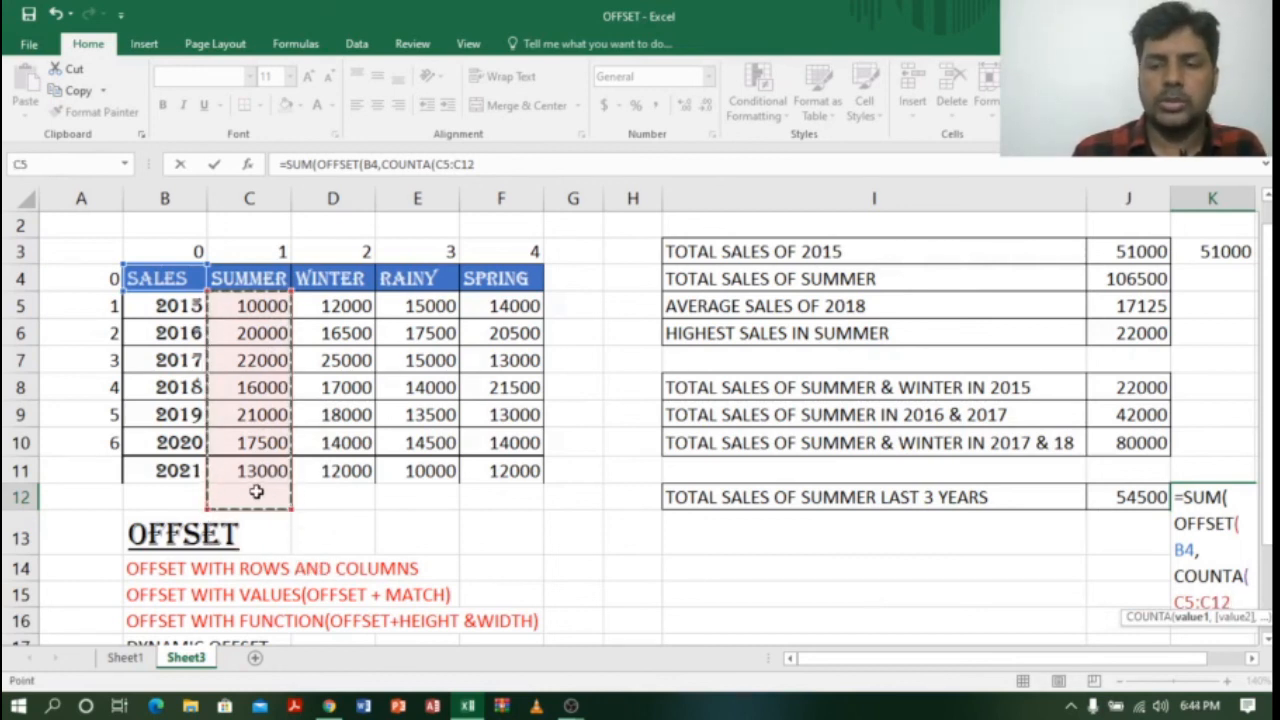
pyautogui.write(')')
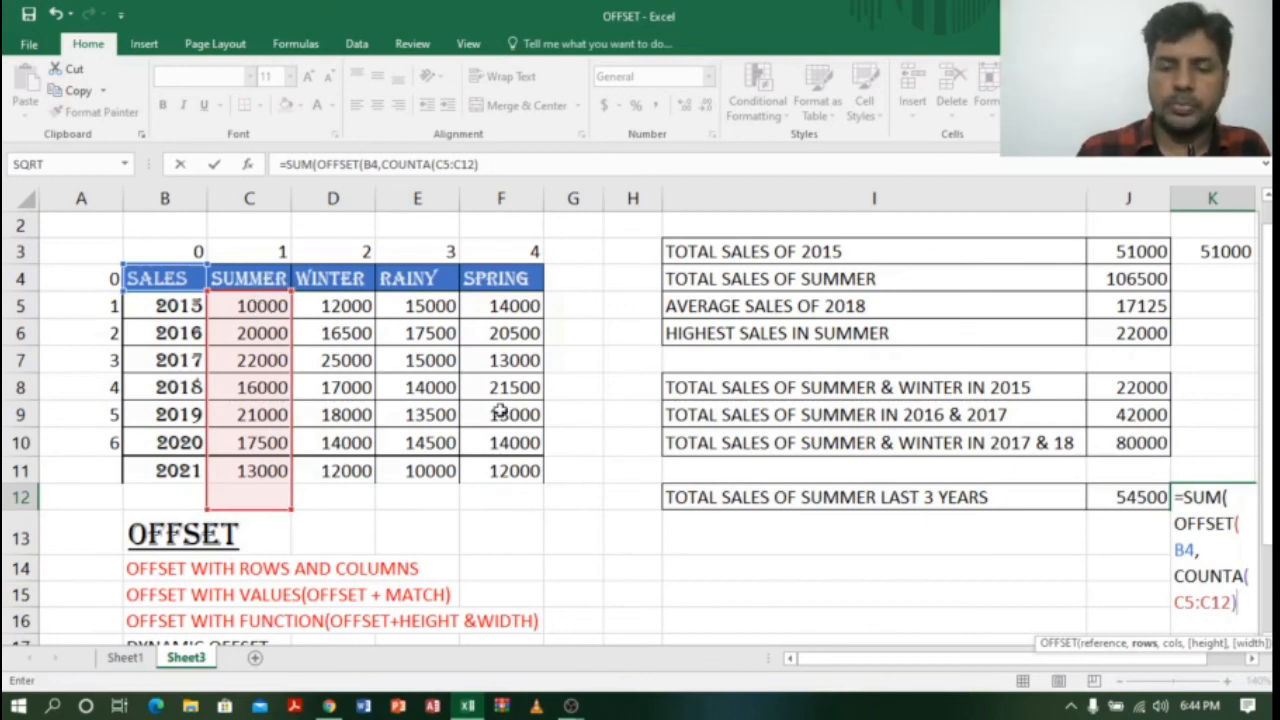
# Complete the K12 formula with 1 column, height -3 and width 1, giving =SUM(OFFSET(B4,COUNTA(C5:C12),1,-3,1))
pyautogui.write(',')
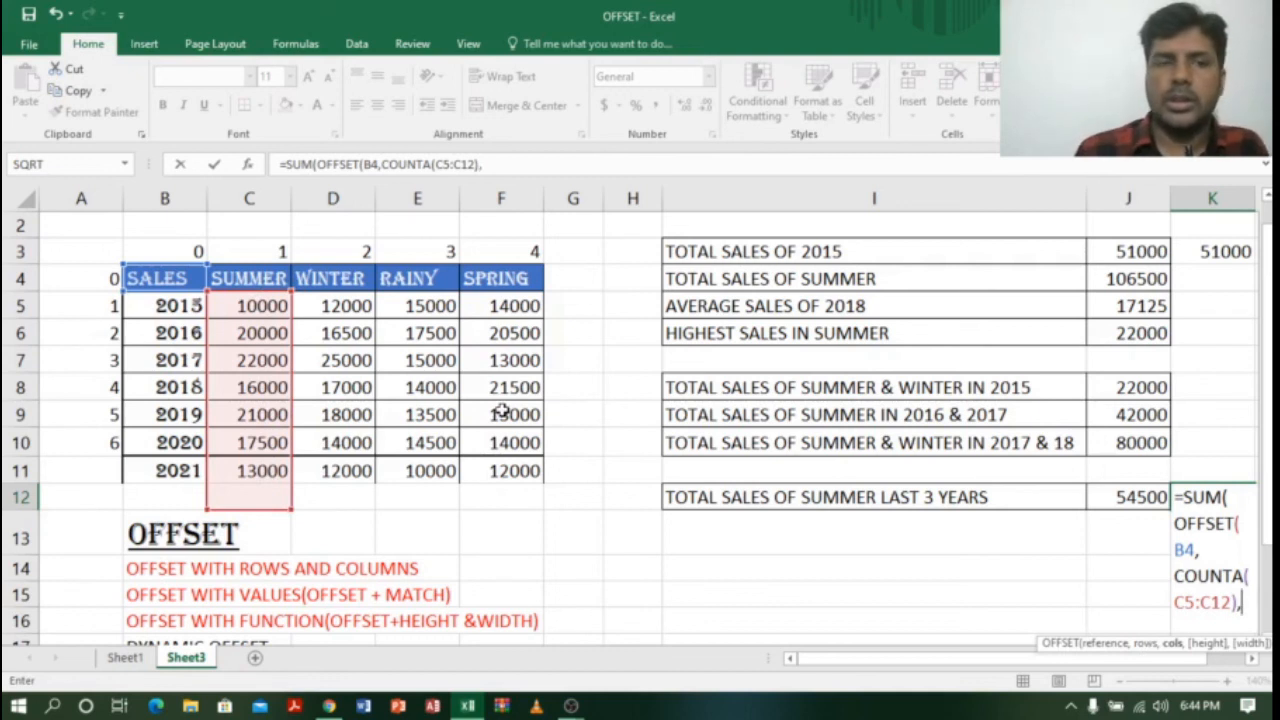
pyautogui.write('1')
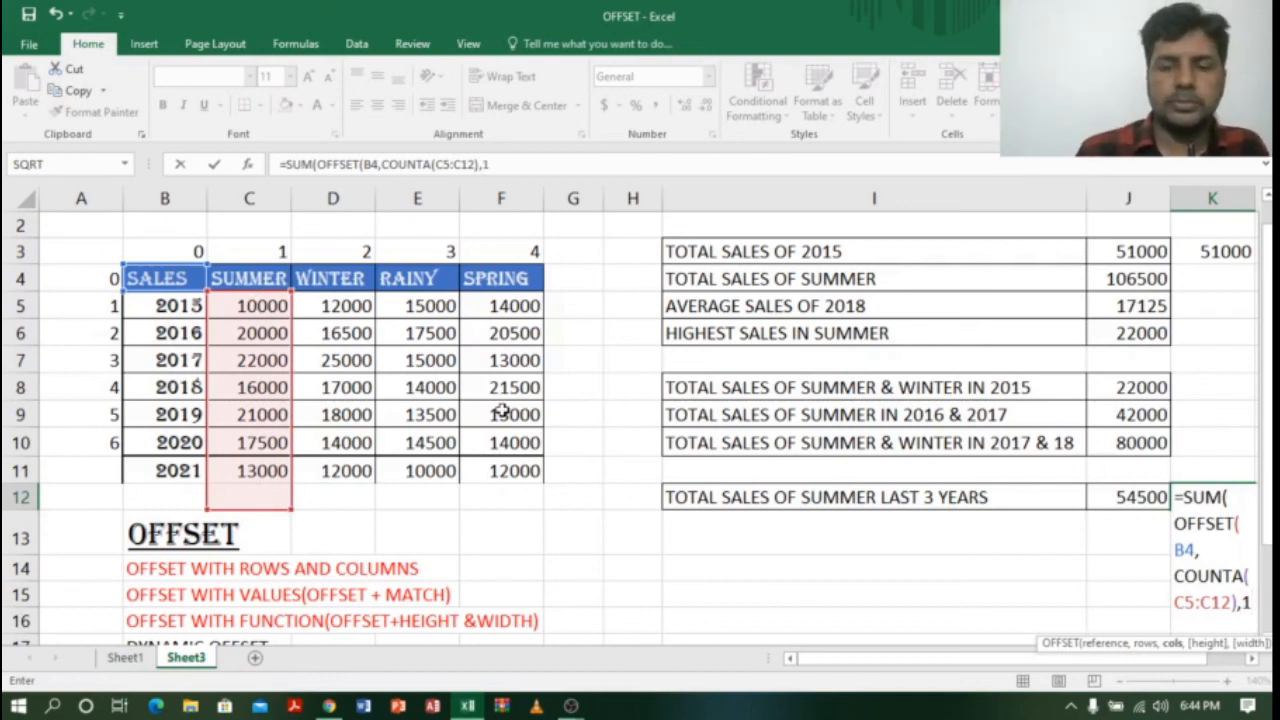
pyautogui.write(',')
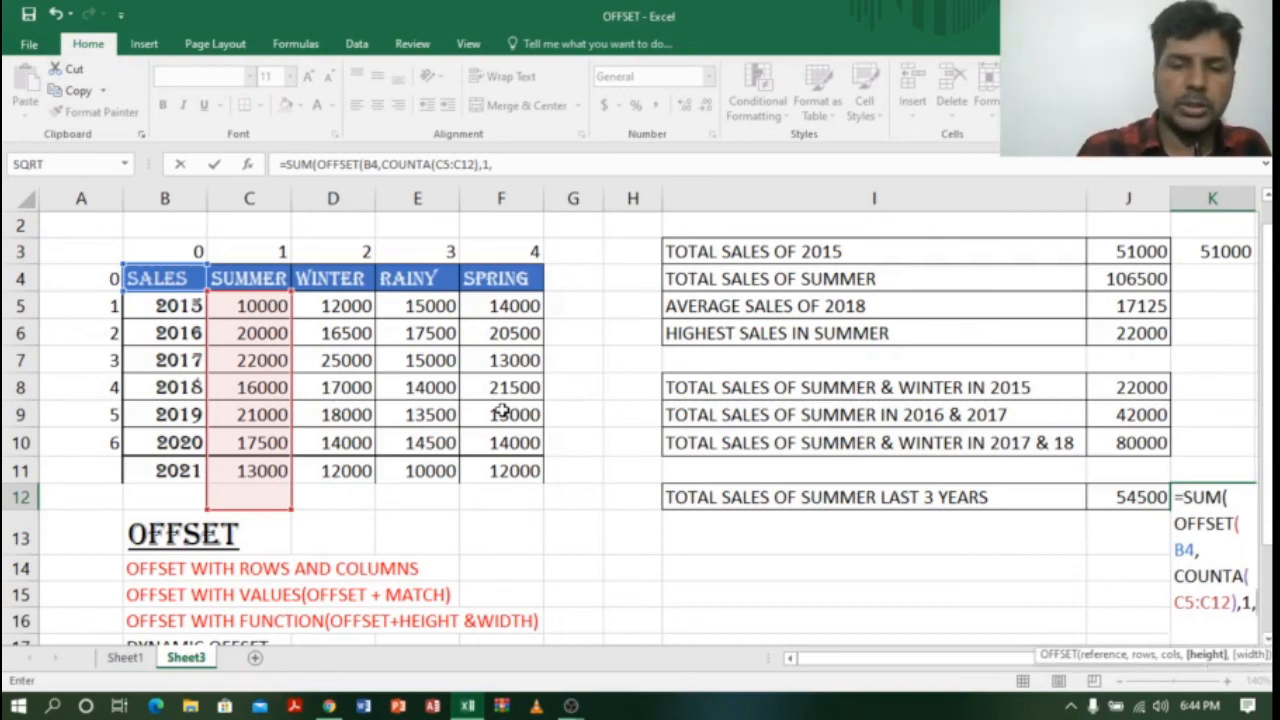
pyautogui.write('-3,')
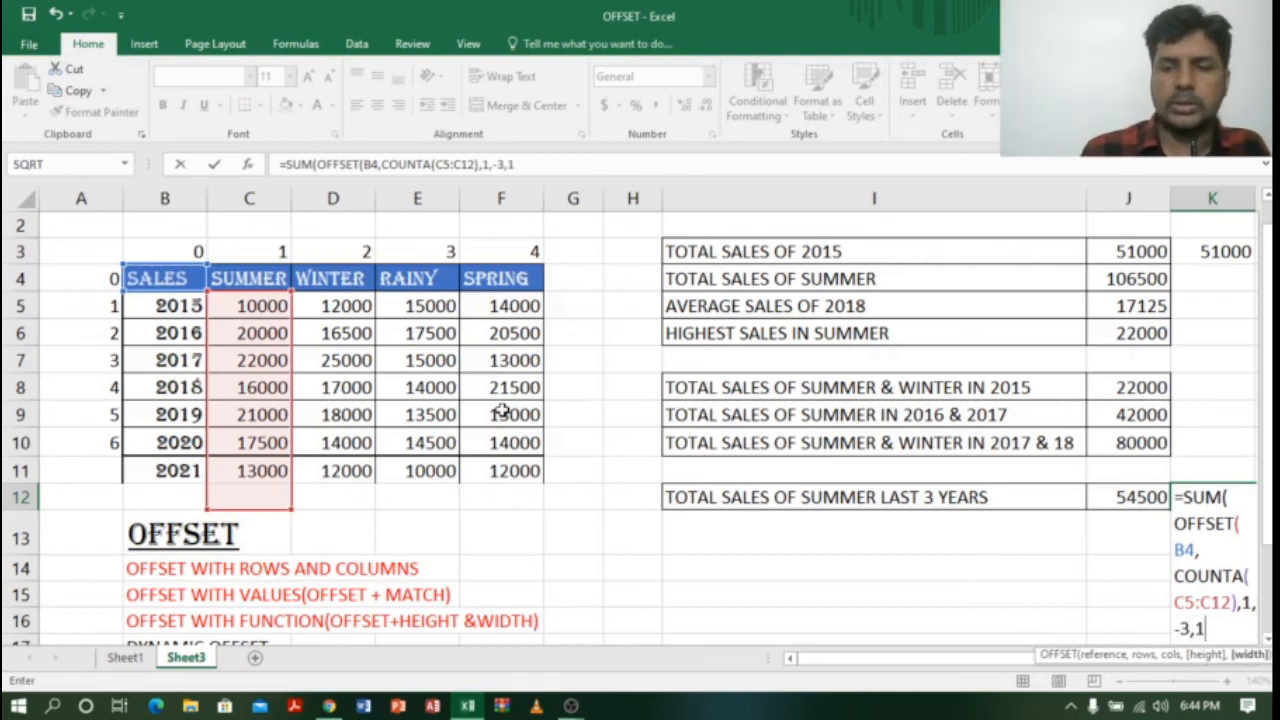
pyautogui.write('1)')
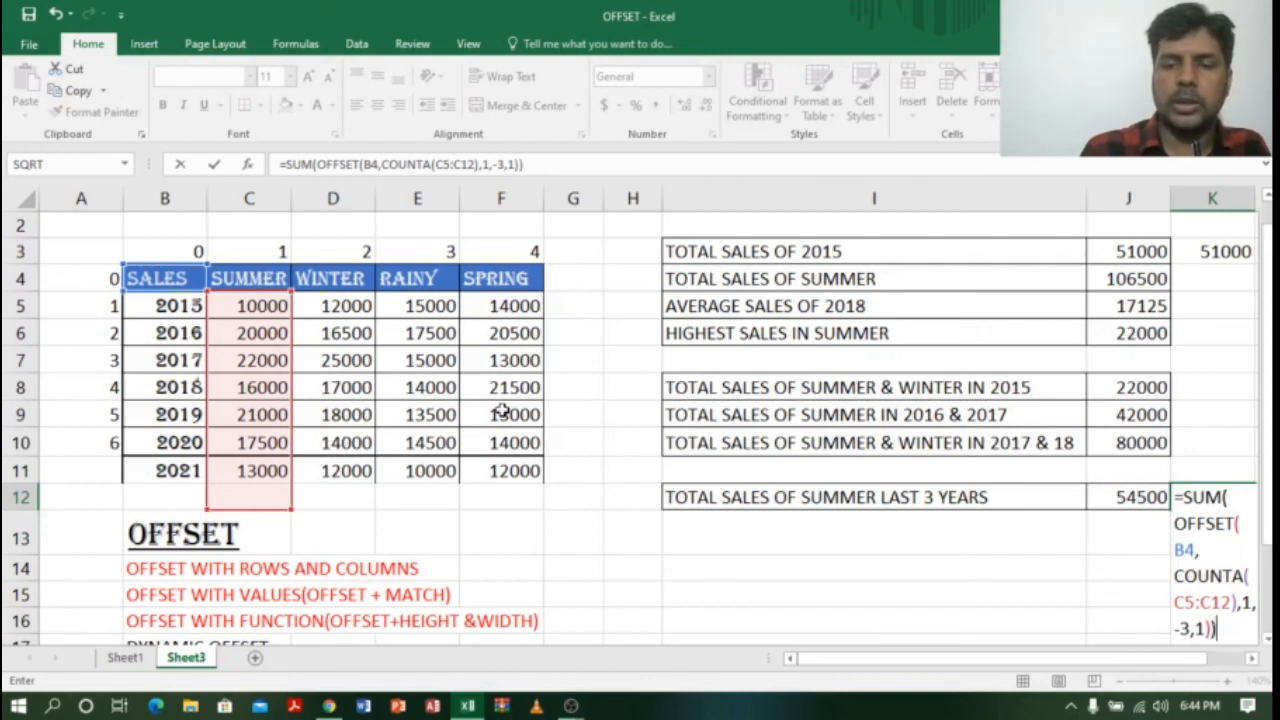
pyautogui.press('Return')
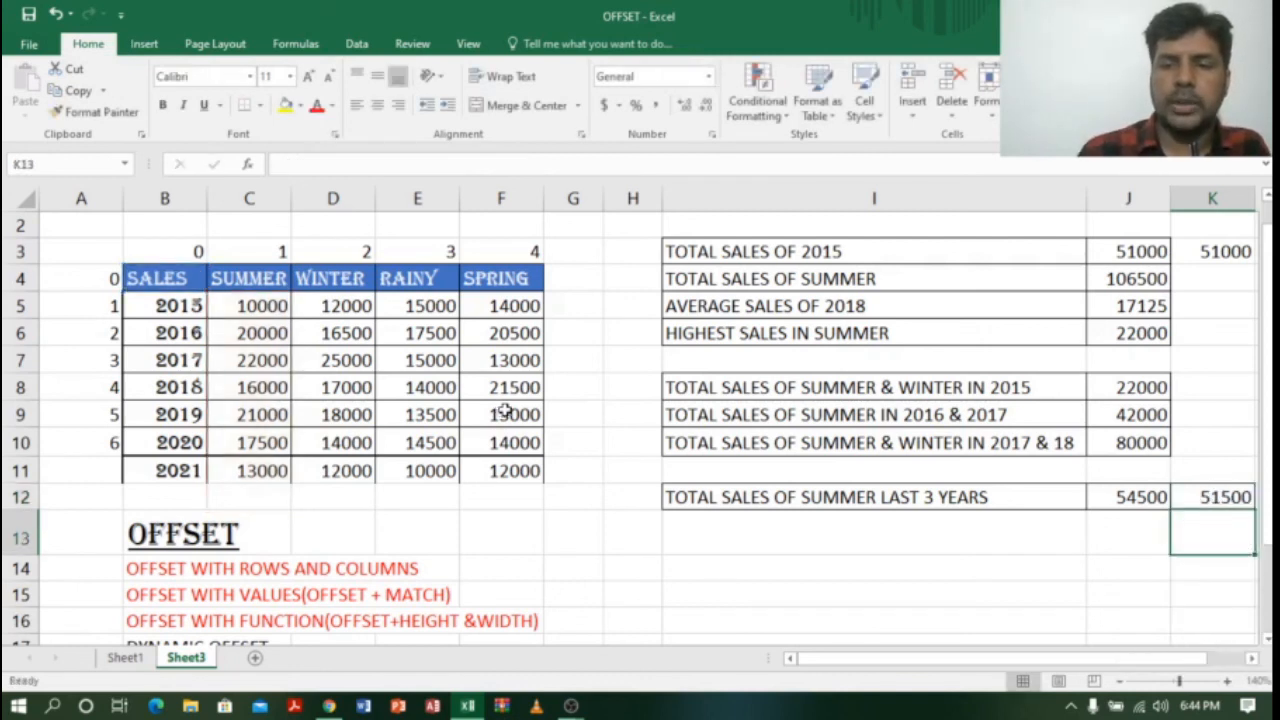
# Compare the dynamic COUNTA formula in K12 with the fixed-row formula in J12
pyautogui.click(1208, 499)
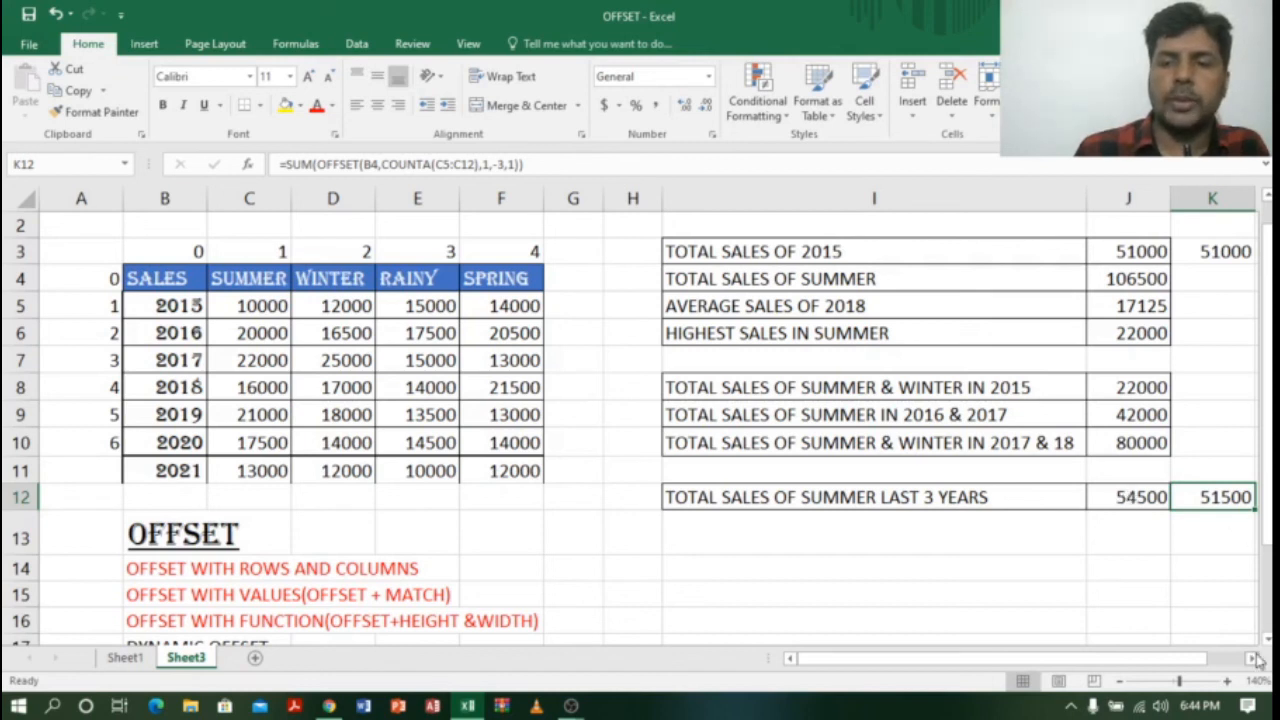
pyautogui.click(1140, 500)
pyautogui.click(1215, 496)
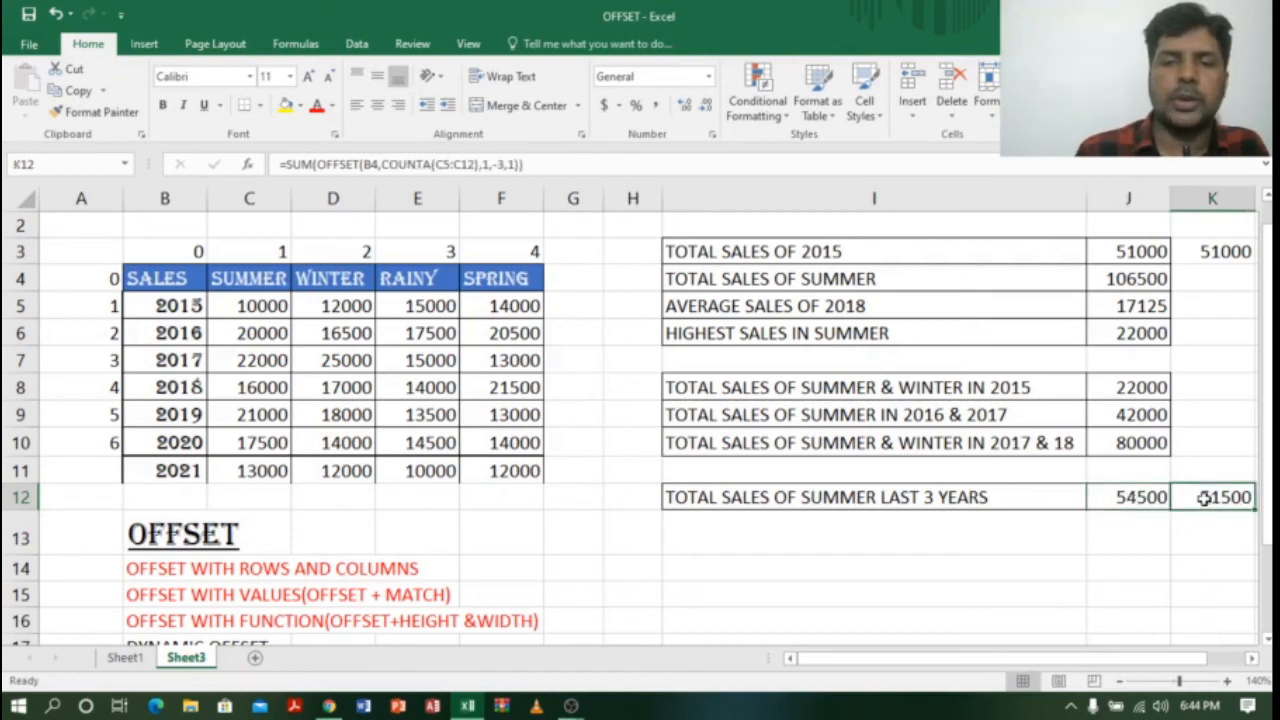
# Clear the 2021 row in B11:F11 and check how the dynamic total in K12 responds
pyautogui.moveTo(146, 474); pyautogui.dragTo(494, 474)
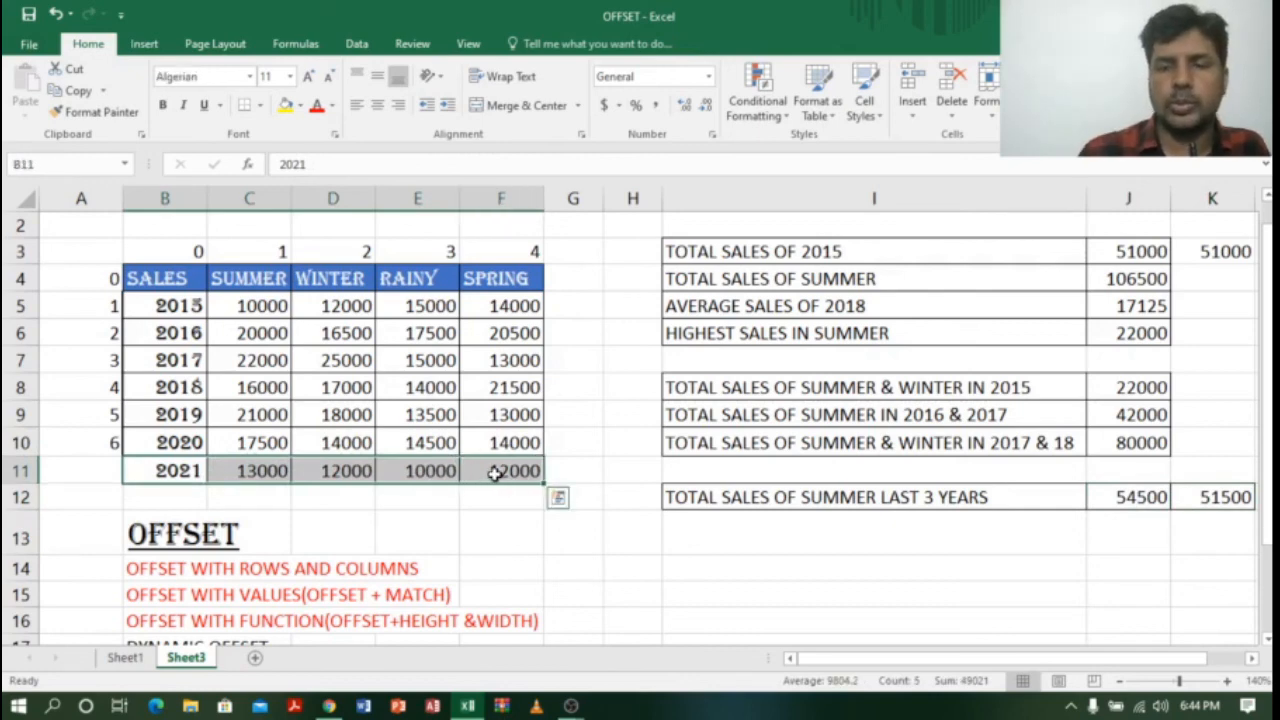
pyautogui.press('Delete')
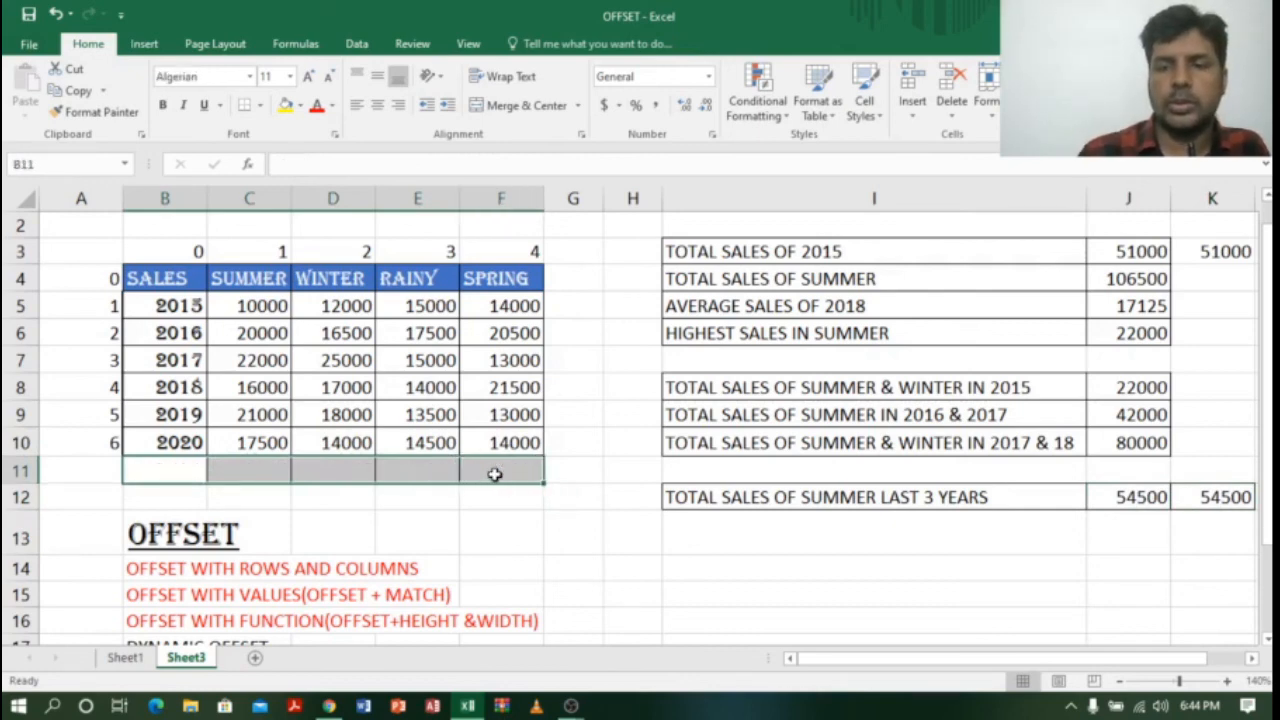
pyautogui.click(1226, 500)
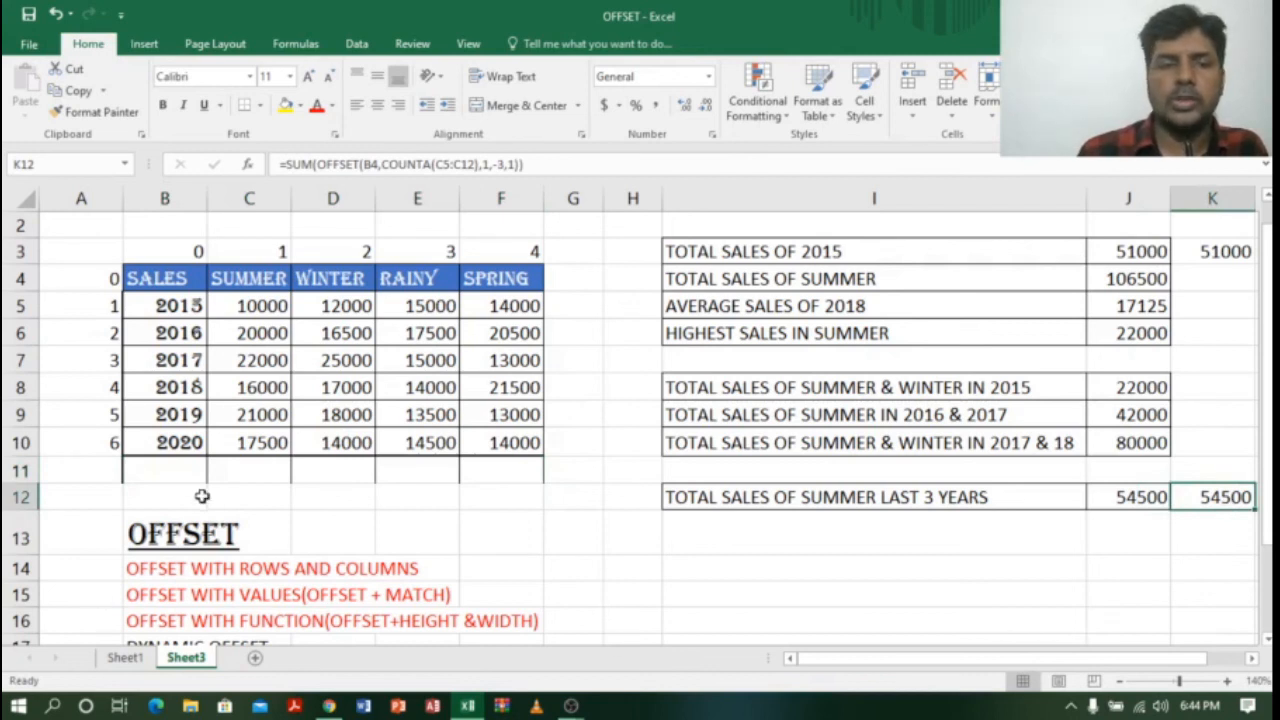
# Undo the clearing of the 2021 row, and enter 12000 as another Summer value in C12 to test the dynamic total in K12
pyautogui.hotkey('ctrl', 'z')
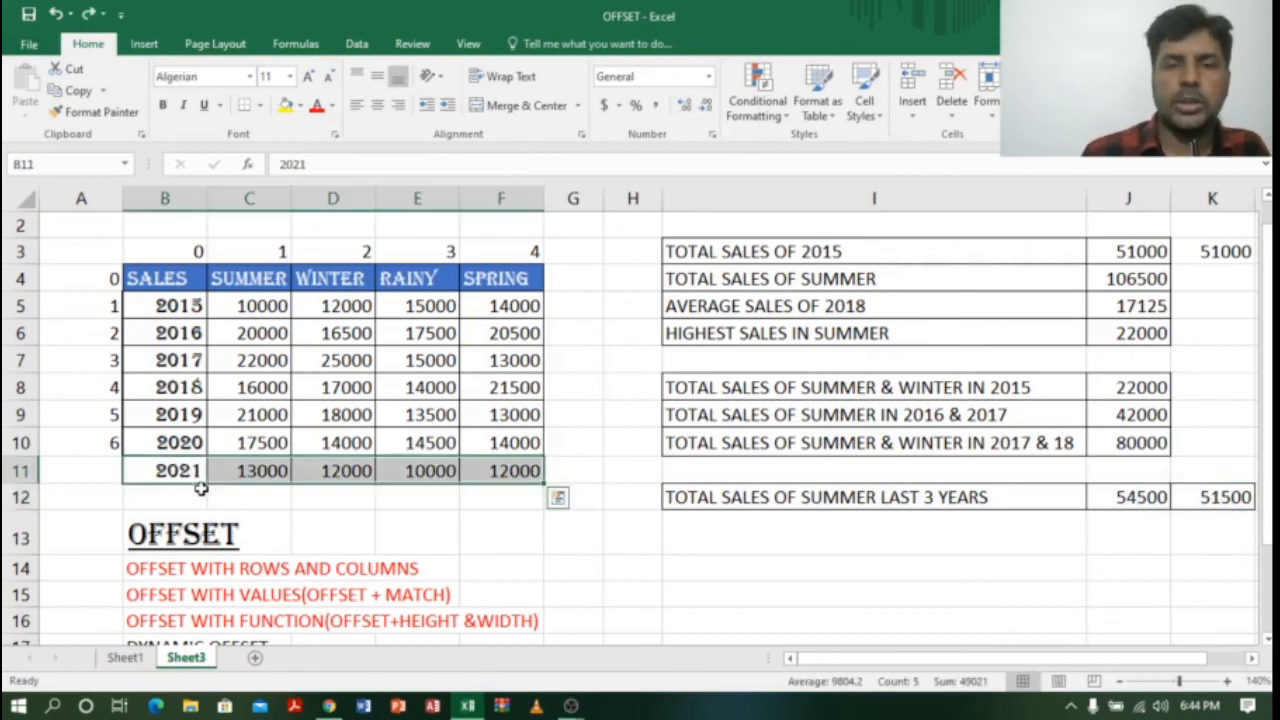
pyautogui.click(1232, 492)
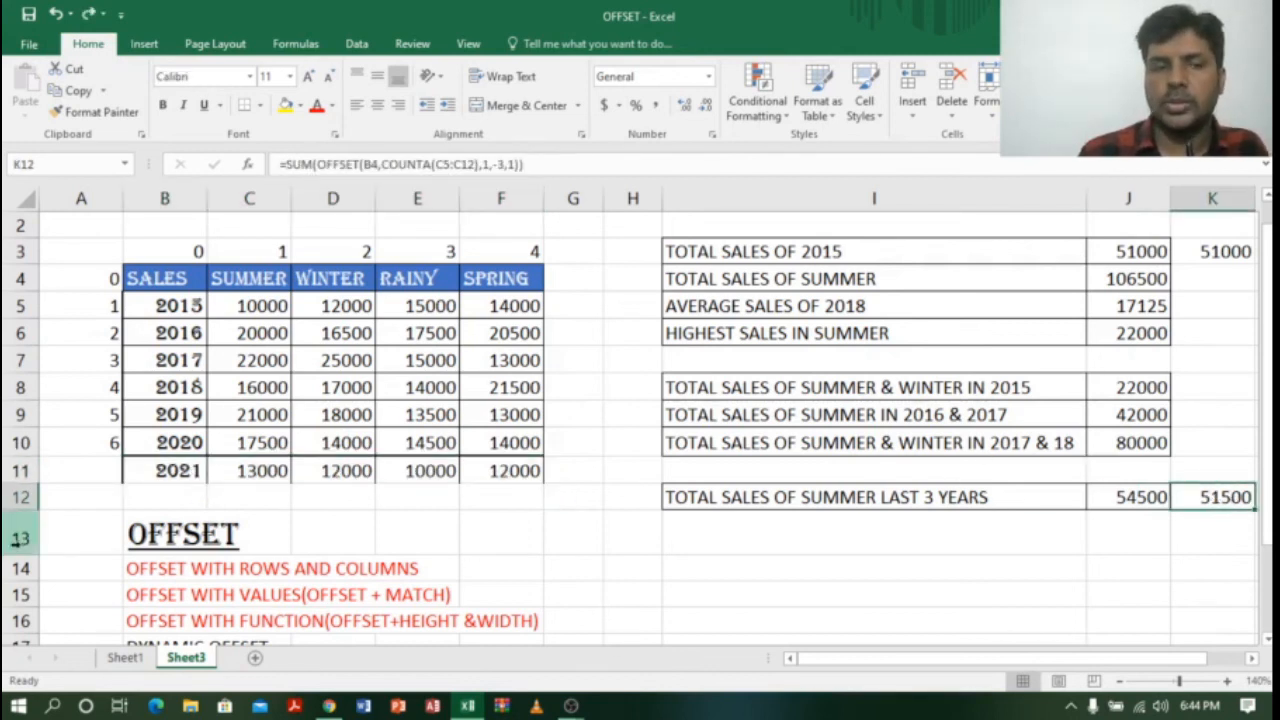
pyautogui.click(257, 492)
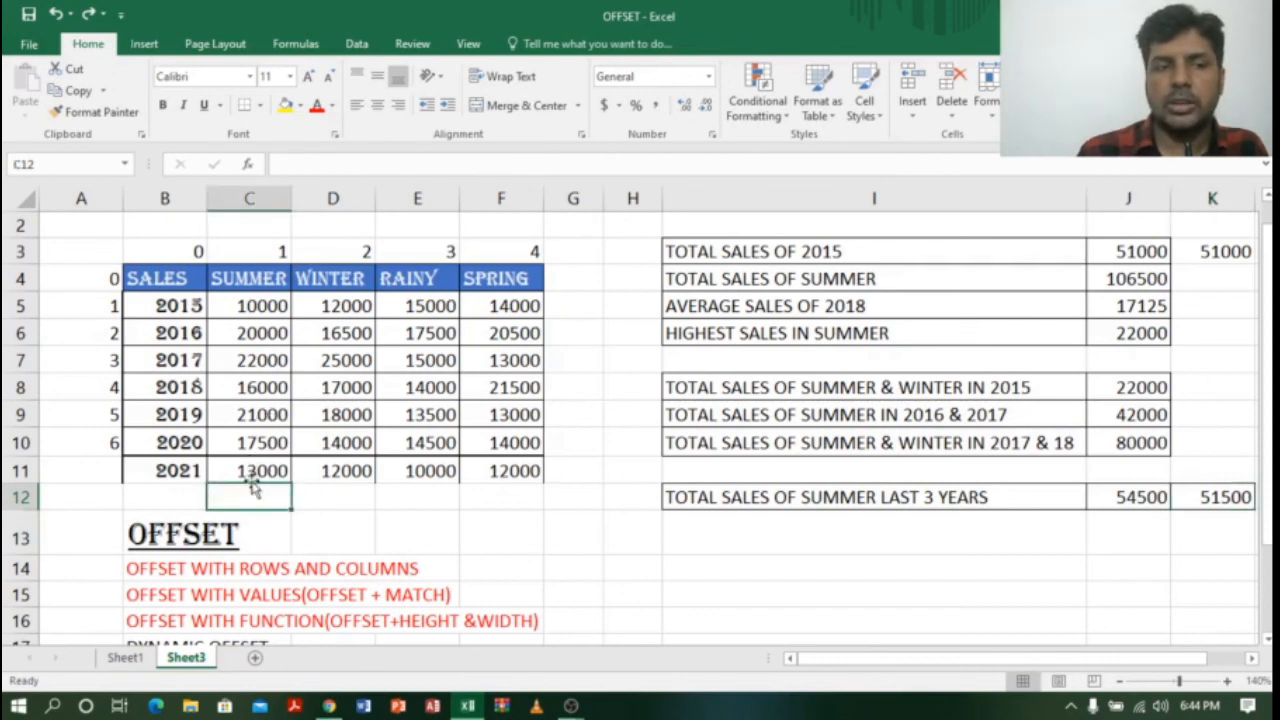
pyautogui.write('1')
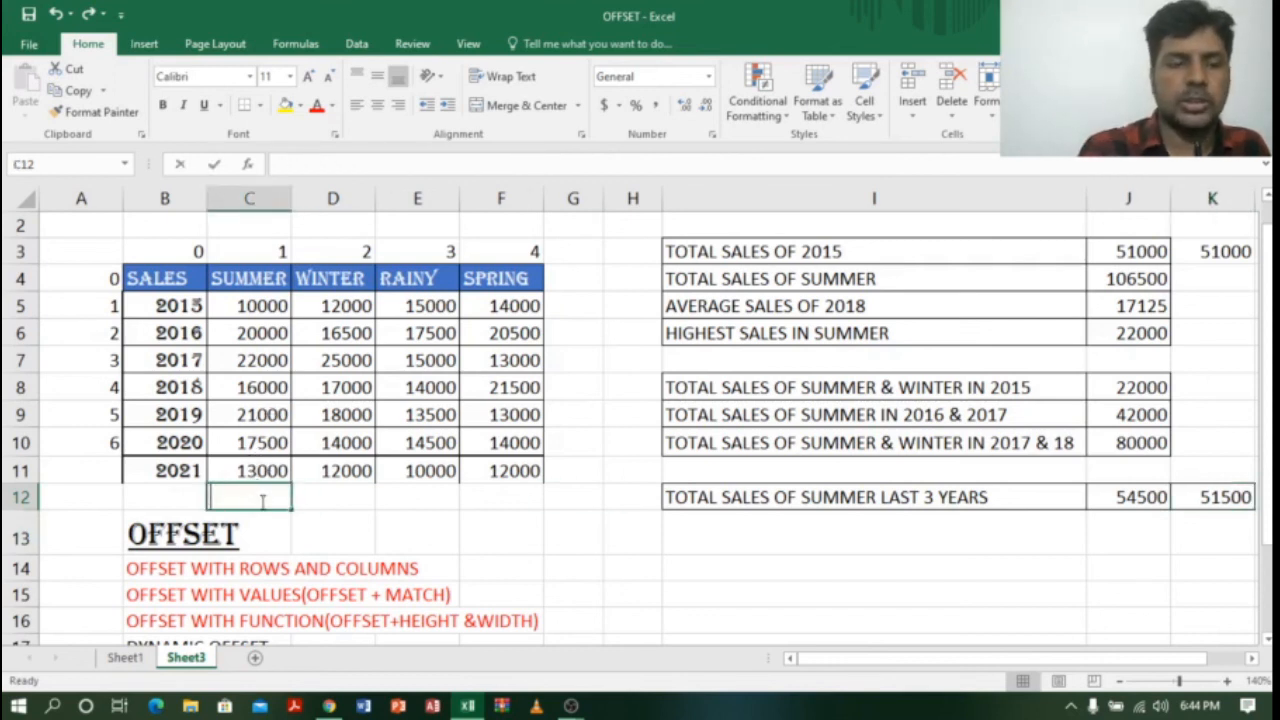
pyautogui.write('2000')
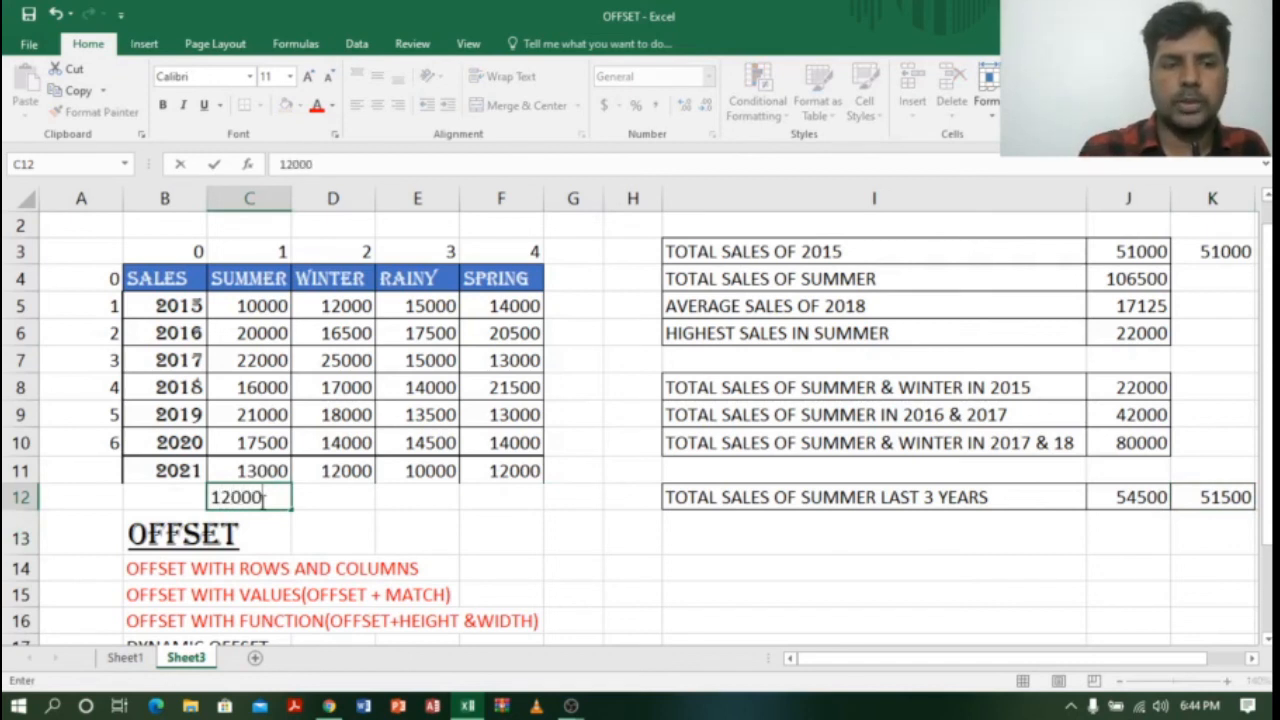
pyautogui.press('Return')
pyautogui.click(1228, 493)
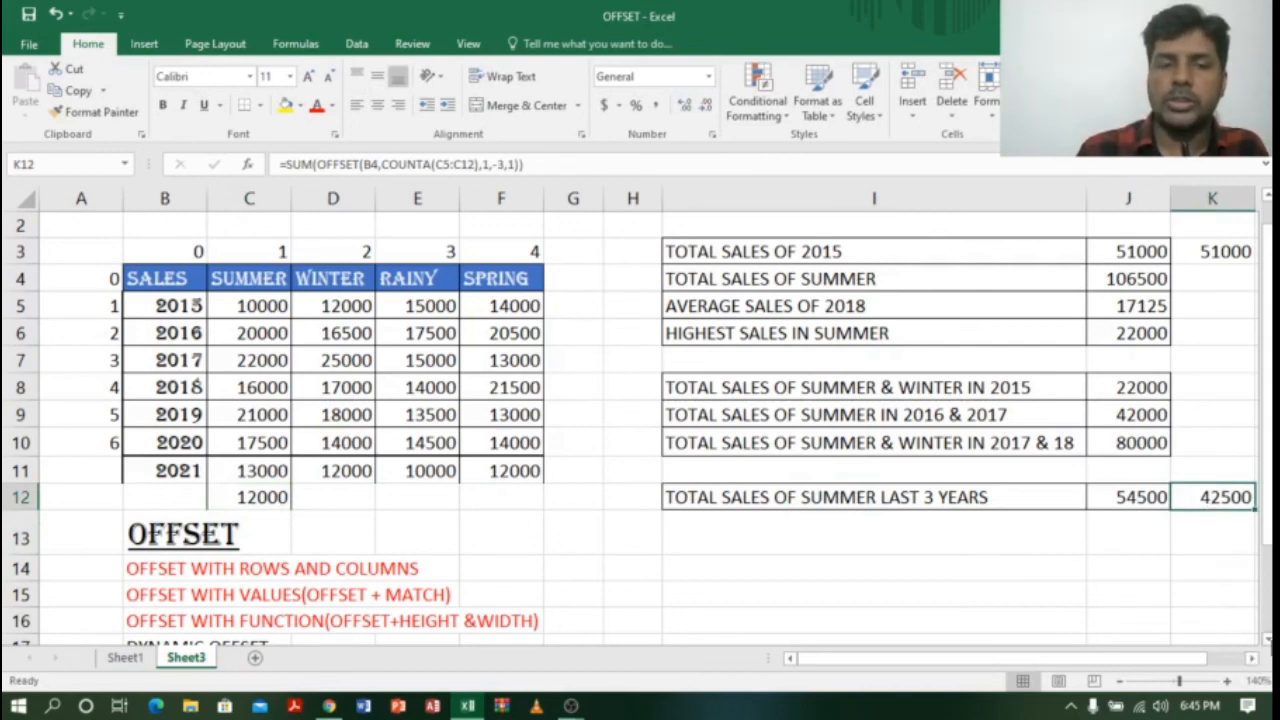
# Color the DYNAMIC OFFSET topic text in B17 red to match the topics above it
pyautogui.scroll(-2, 640, 430)
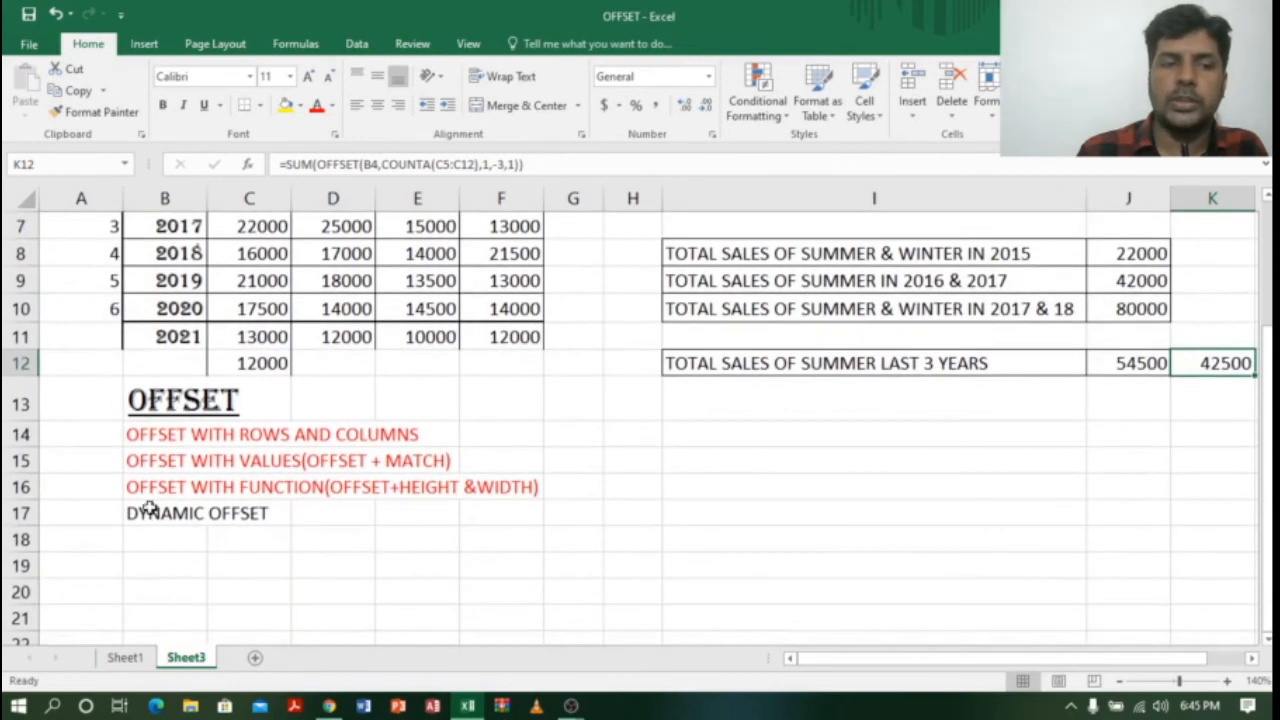
pyautogui.moveTo(147, 508); pyautogui.dragTo(275, 511)
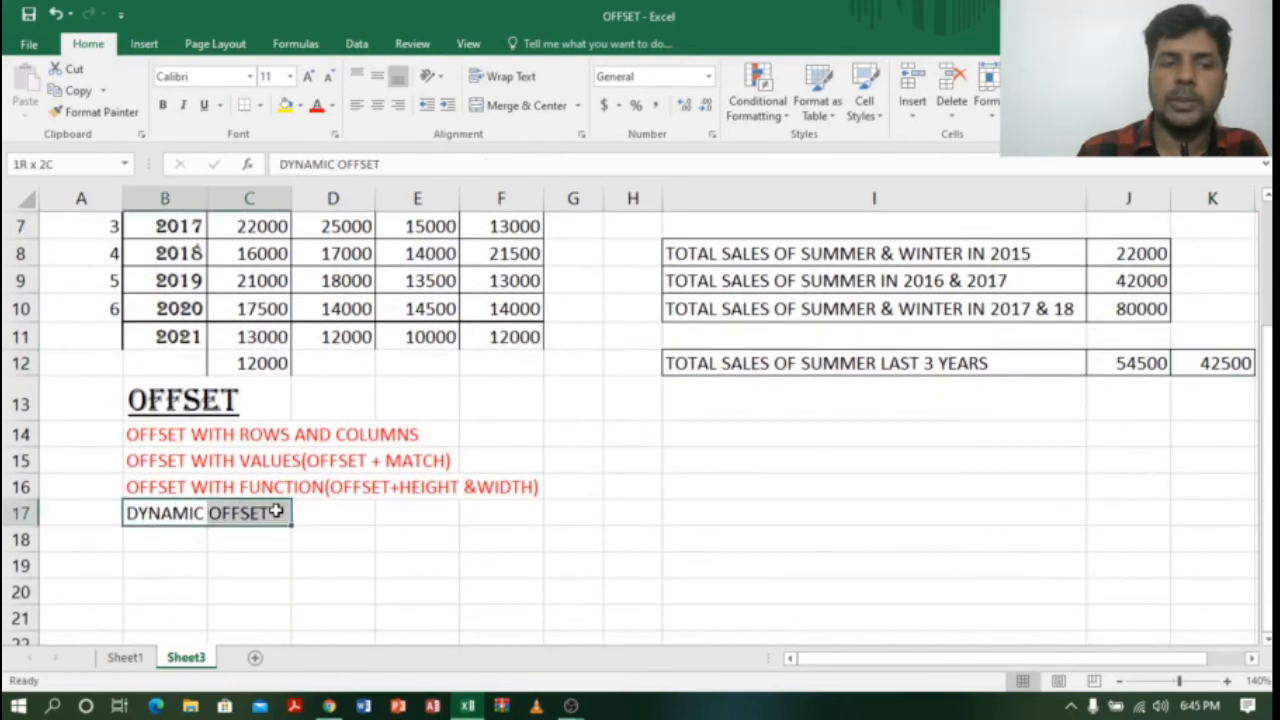
pyautogui.click(316, 105)
pyautogui.click(818, 535)
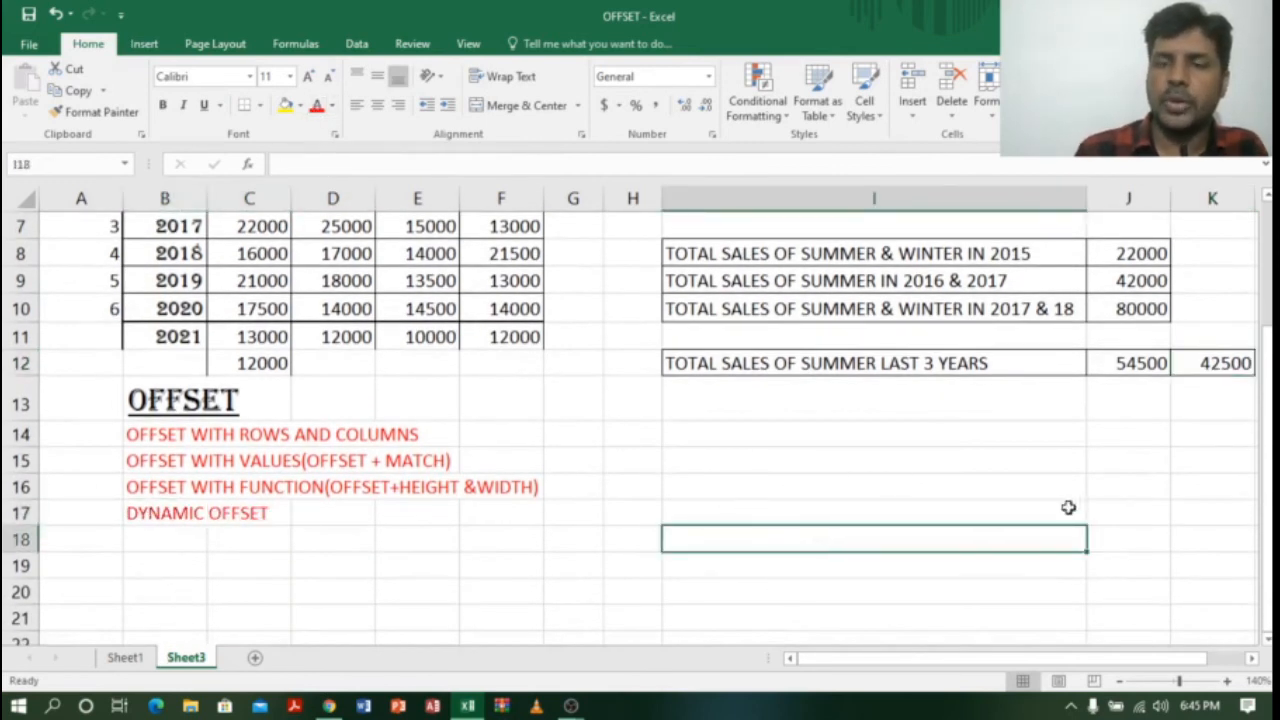